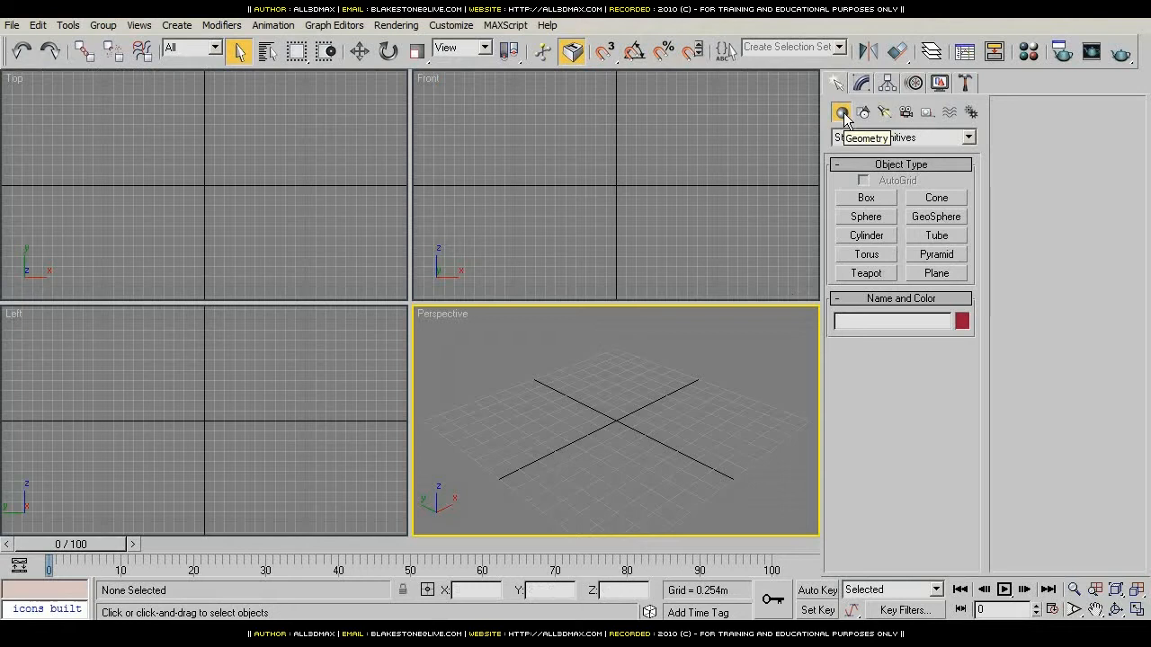
Step: Create a spring at the origin in the Top view, about 2.07 m in diameter and 4.34 m high, and open its parameters for modification
left_click(941, 140)
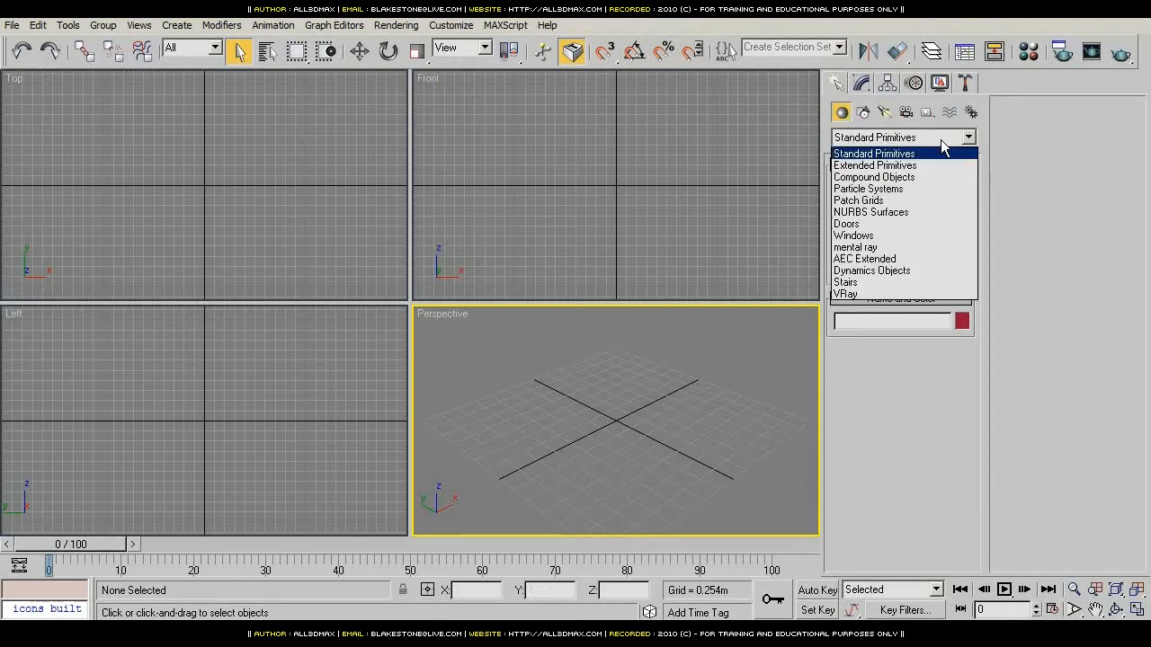
left_click(895, 270)
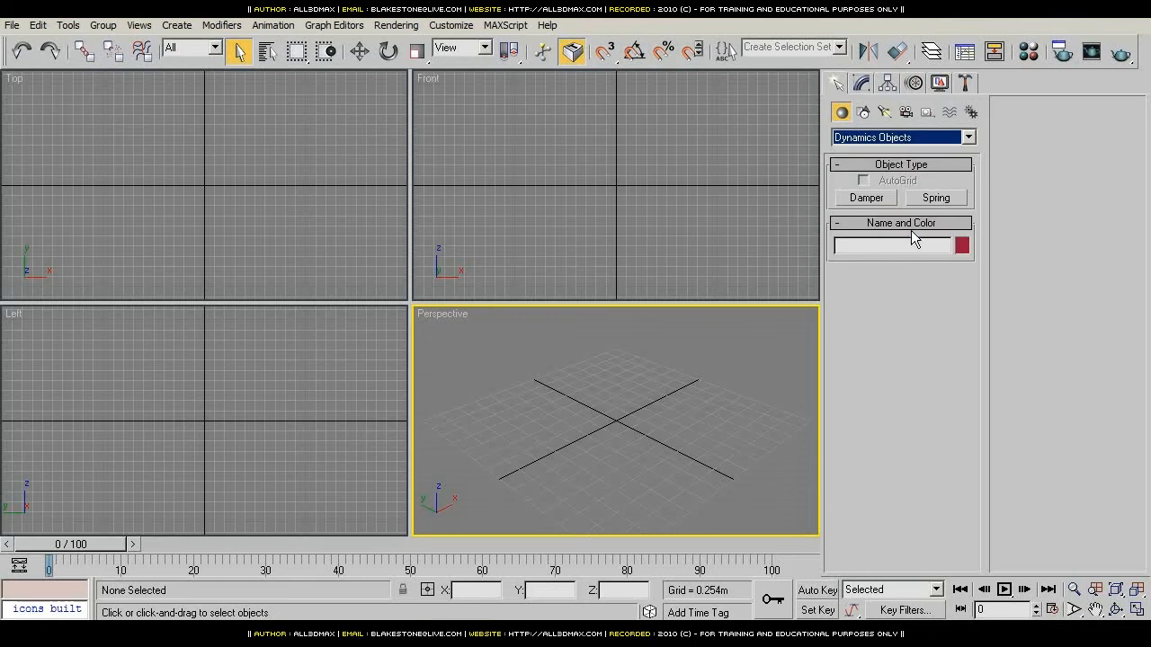
left_click(936, 199)
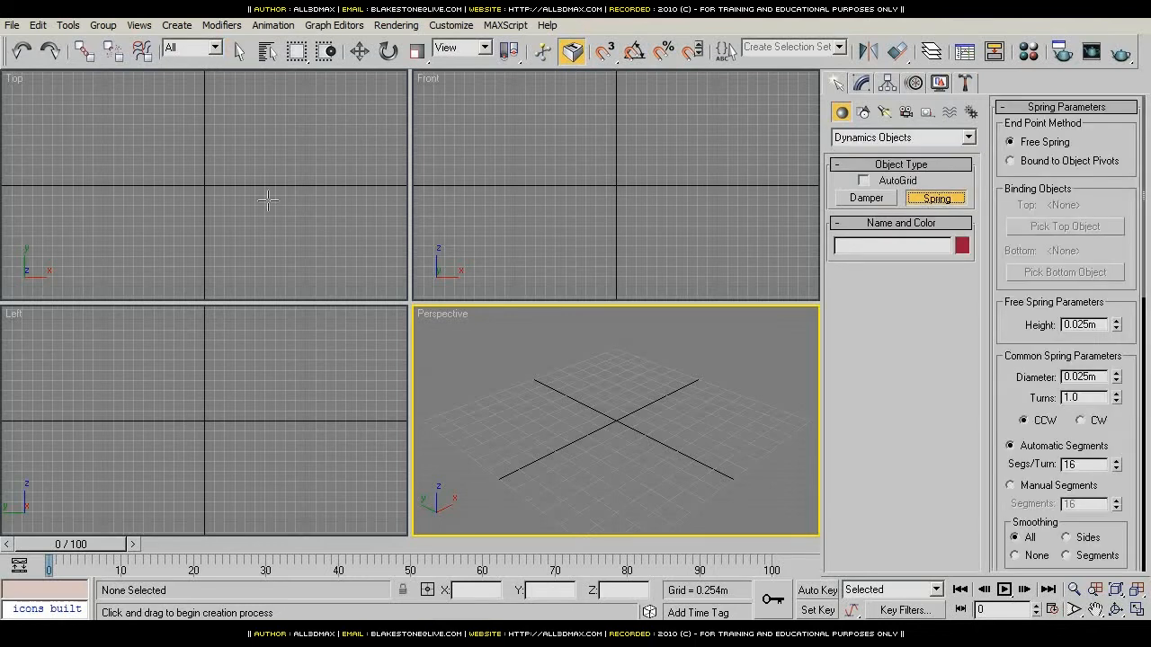
left_click_drag(205, 185, 227, 221)
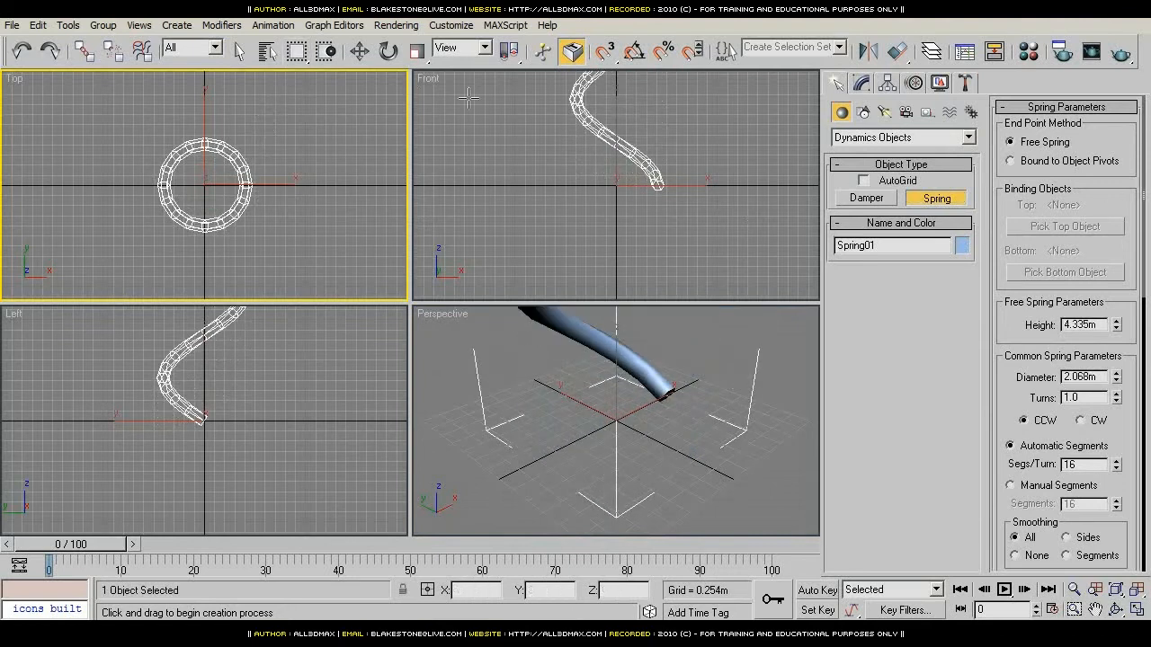
middle_click_drag(661, 142, 641, 228)
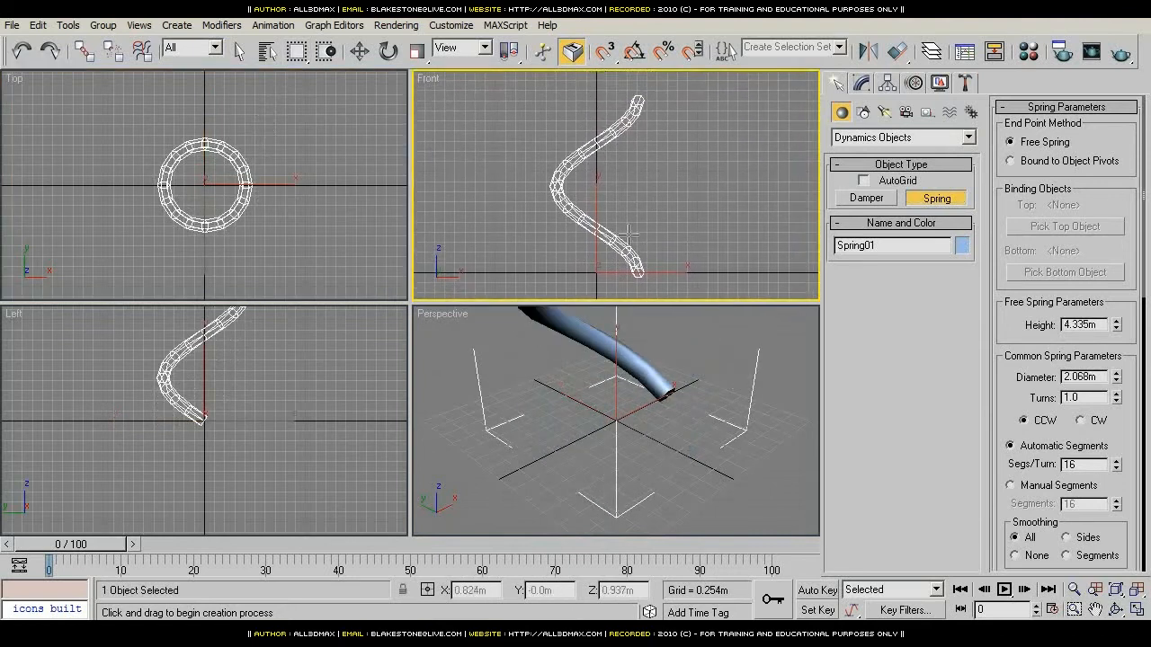
left_click(360, 52)
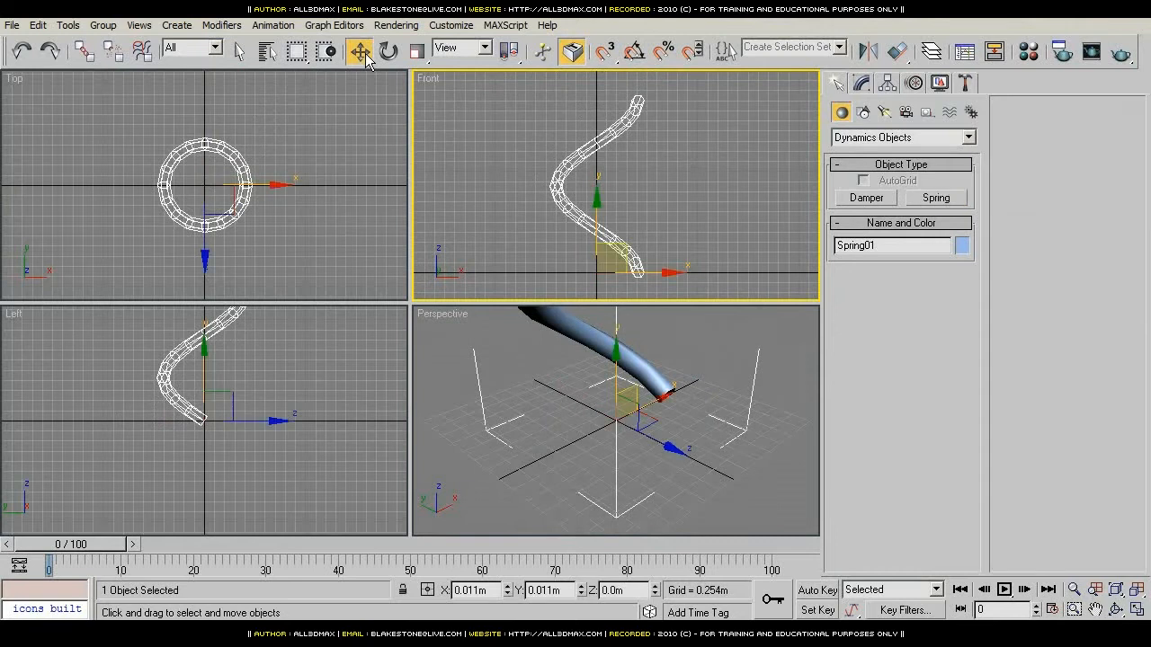
left_click(861, 83)
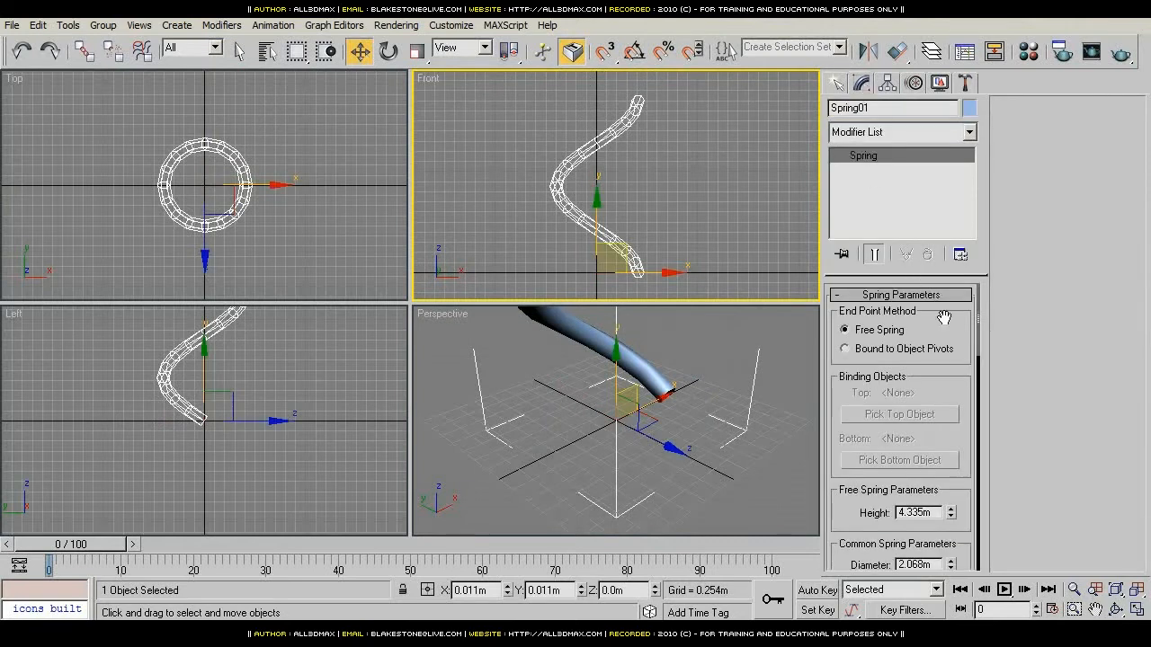
left_click_drag(964, 334, 955, 230)
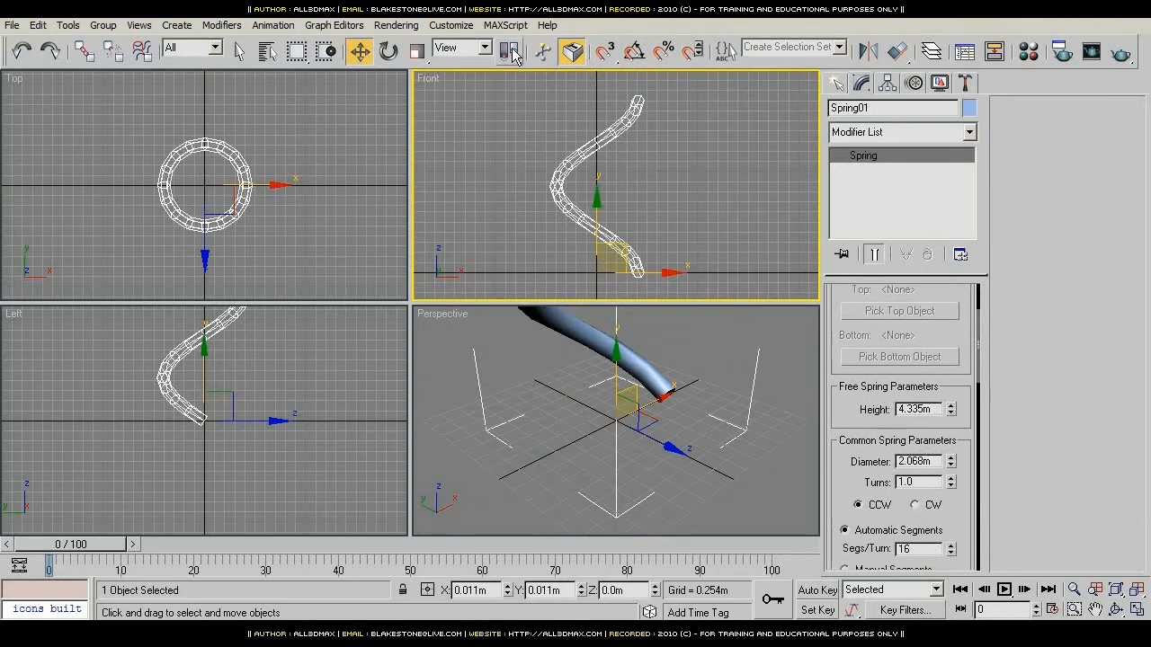
Step: Choose Meters as the metric display unit scale in the units setup and close the setup
left_click(451, 25)
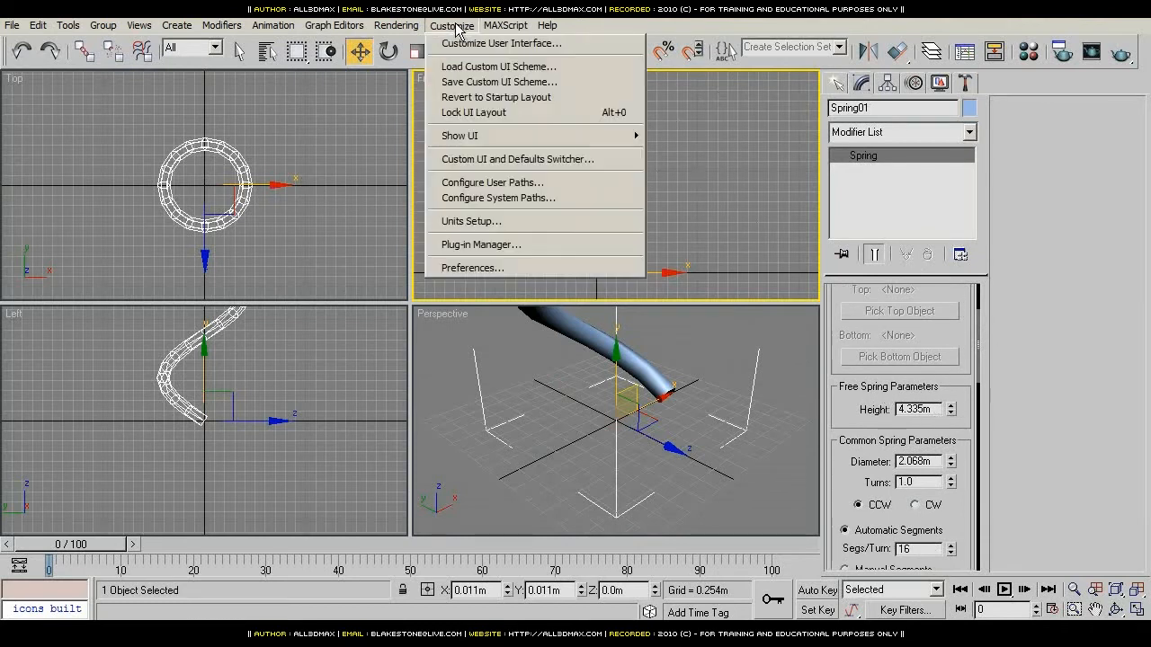
left_click(464, 223)
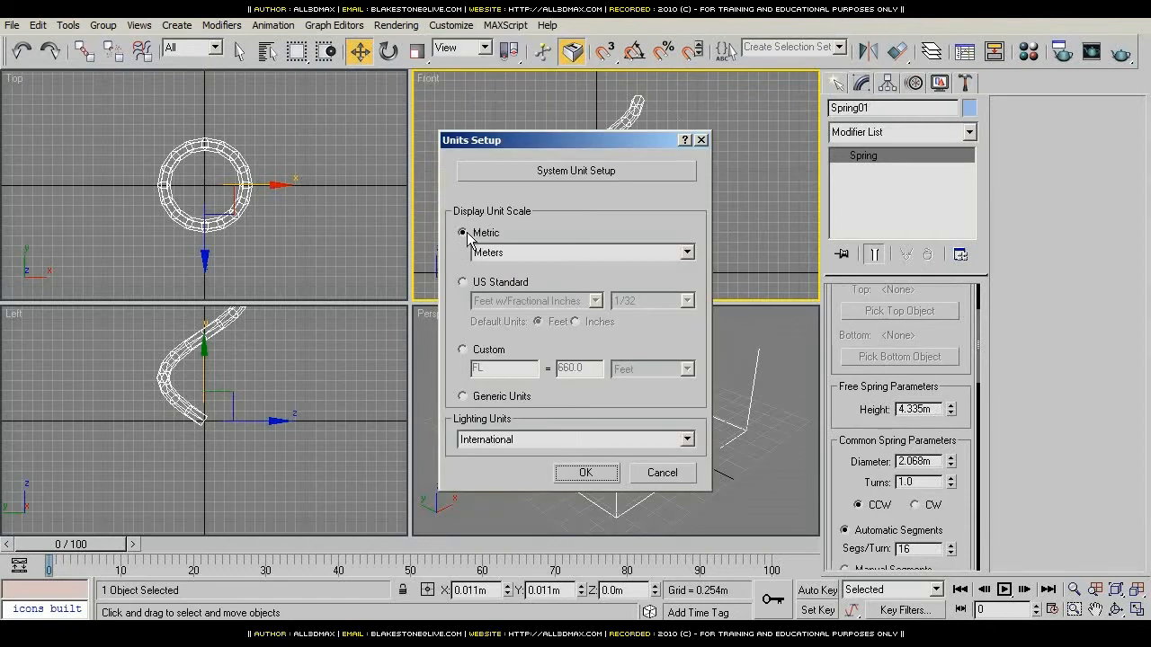
left_click(538, 254)
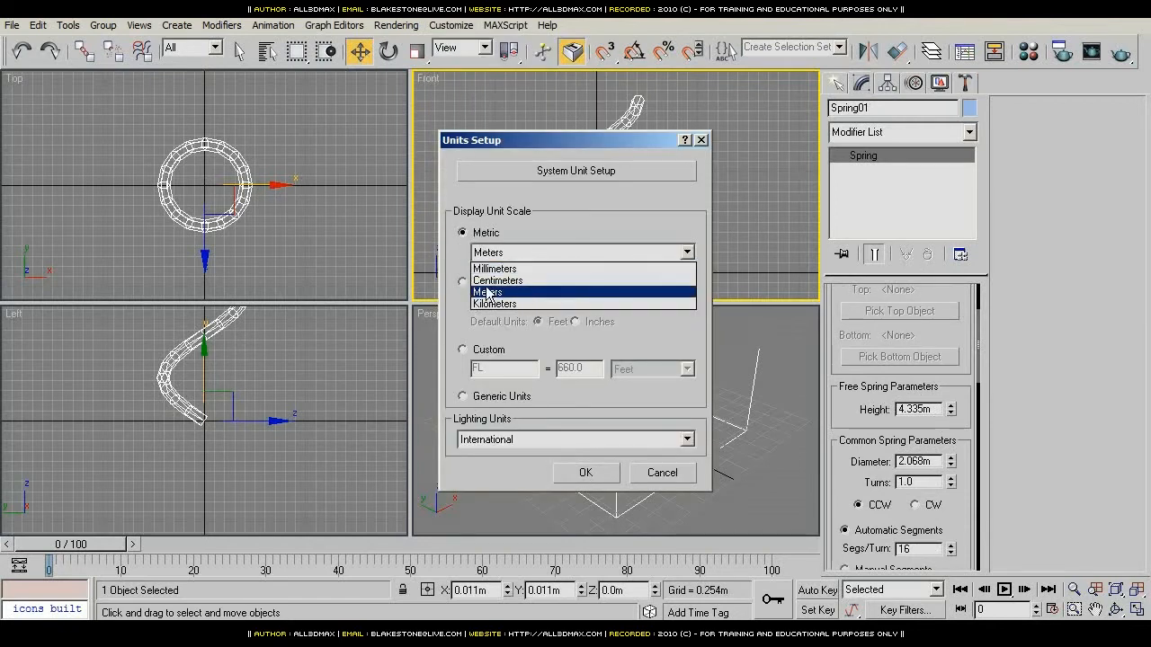
left_click(546, 292)
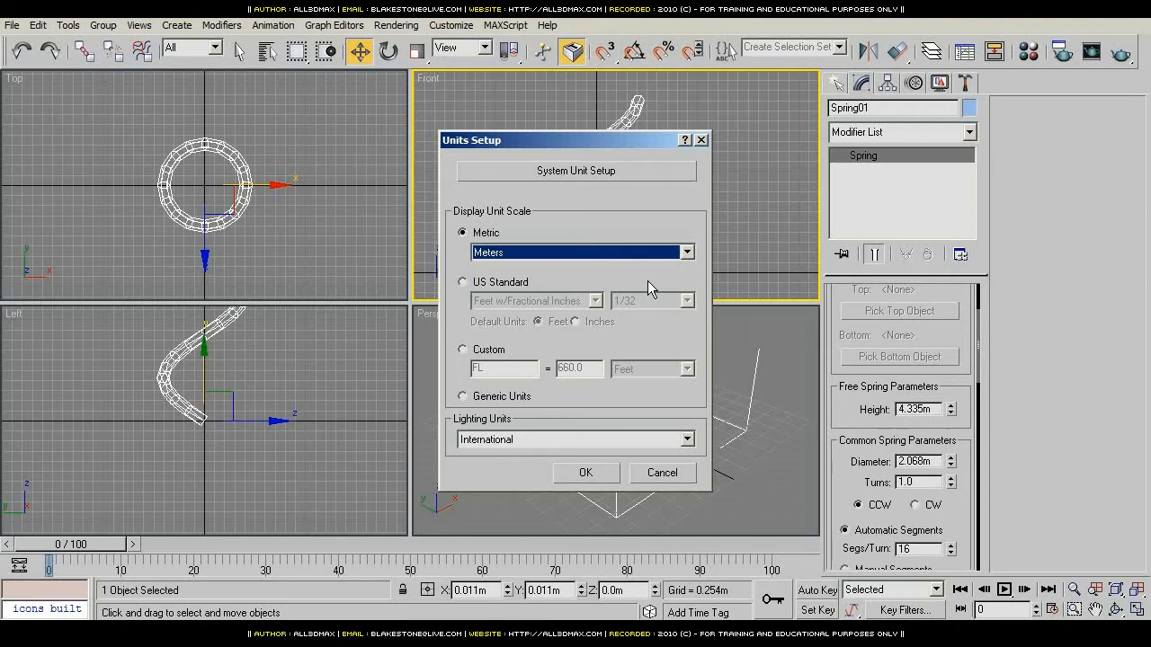
left_click(635, 473)
Step: Set the spring's height to 10 m and its overall diameter to 0.05 m
double_click(916, 410)
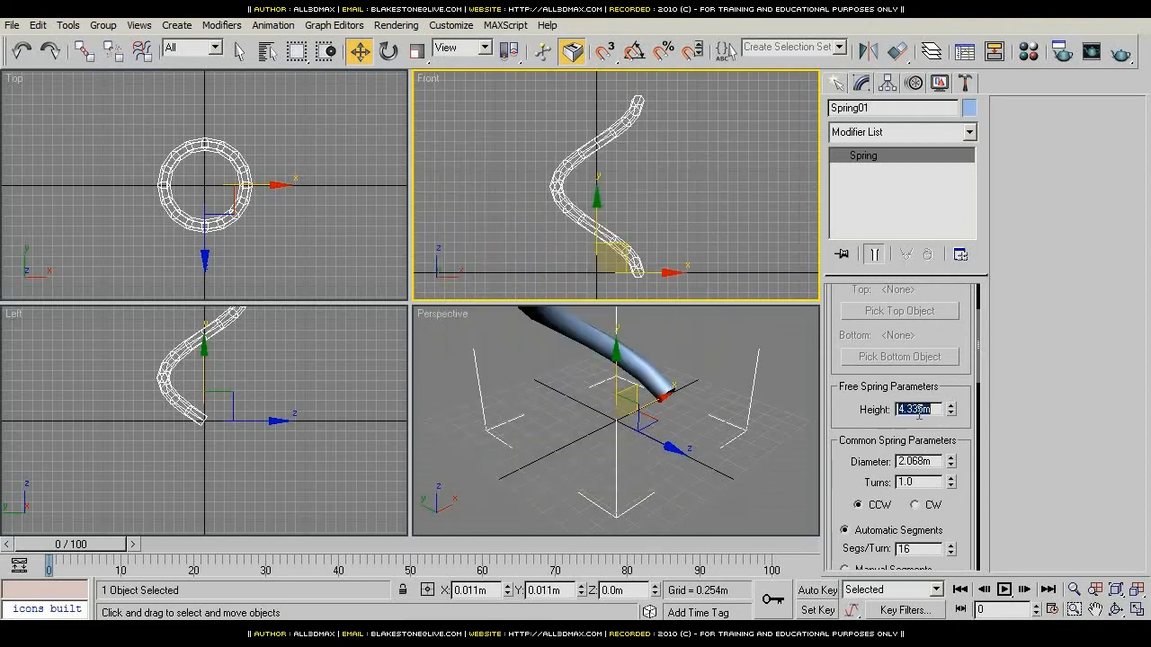
type("10")
key("Return")
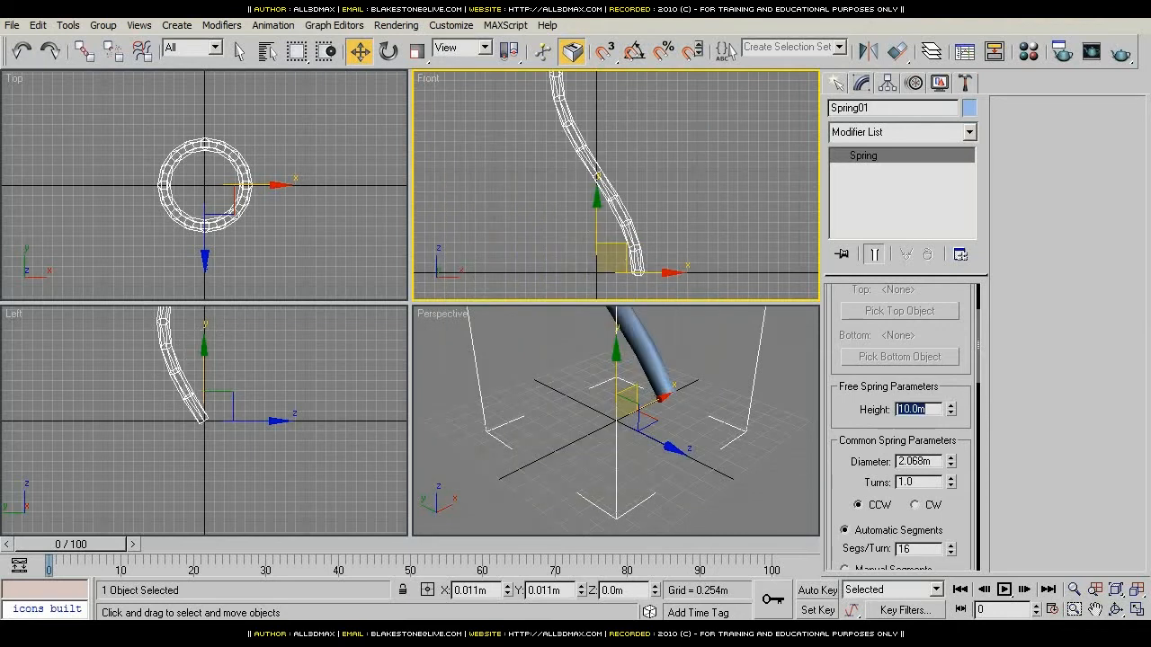
double_click(929, 462)
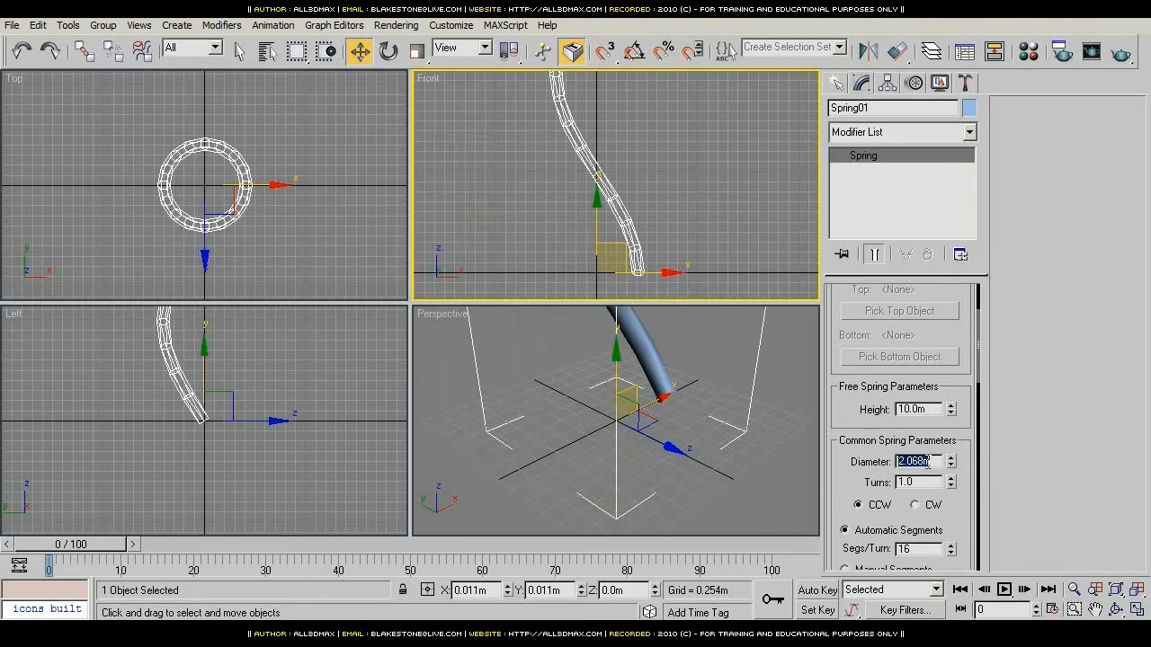
type("0.05")
key("Return")
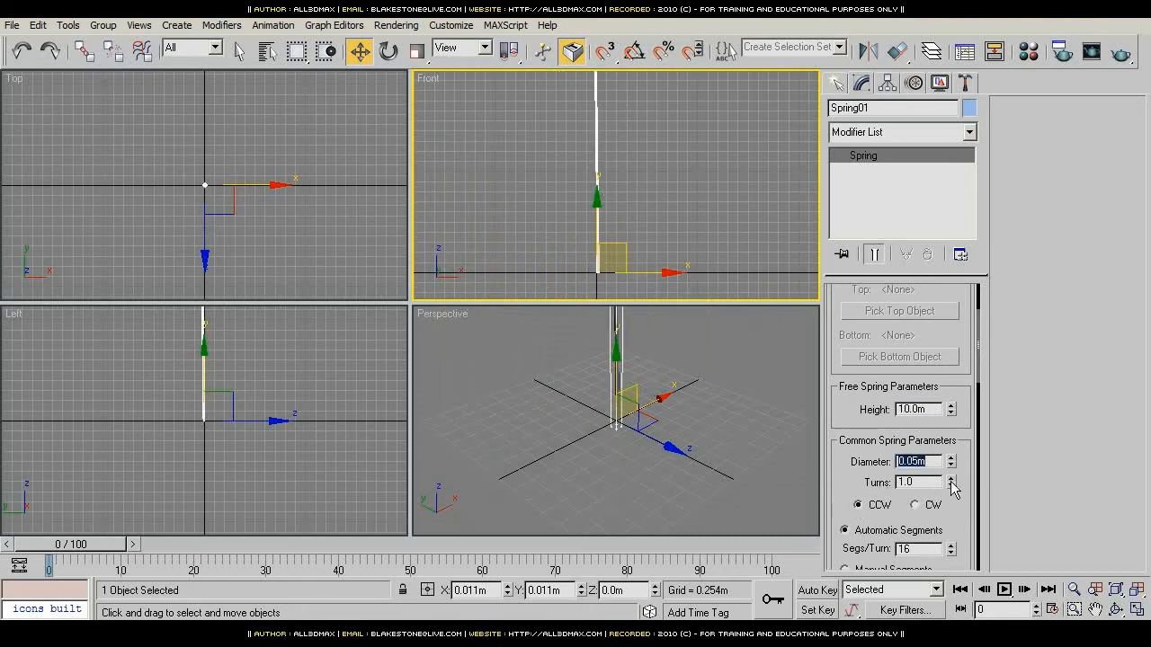
Step: Maximize the Front view and set the spring's number of turns to 25
left_click_drag(951, 485, 950, 442)
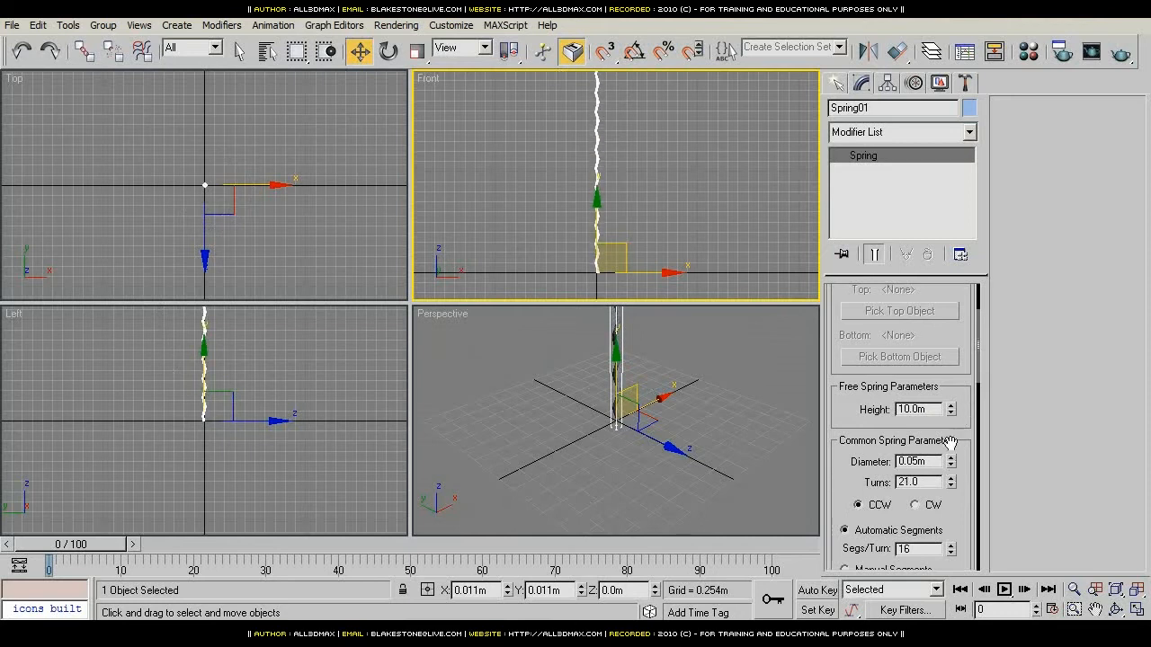
right_click(673, 167)
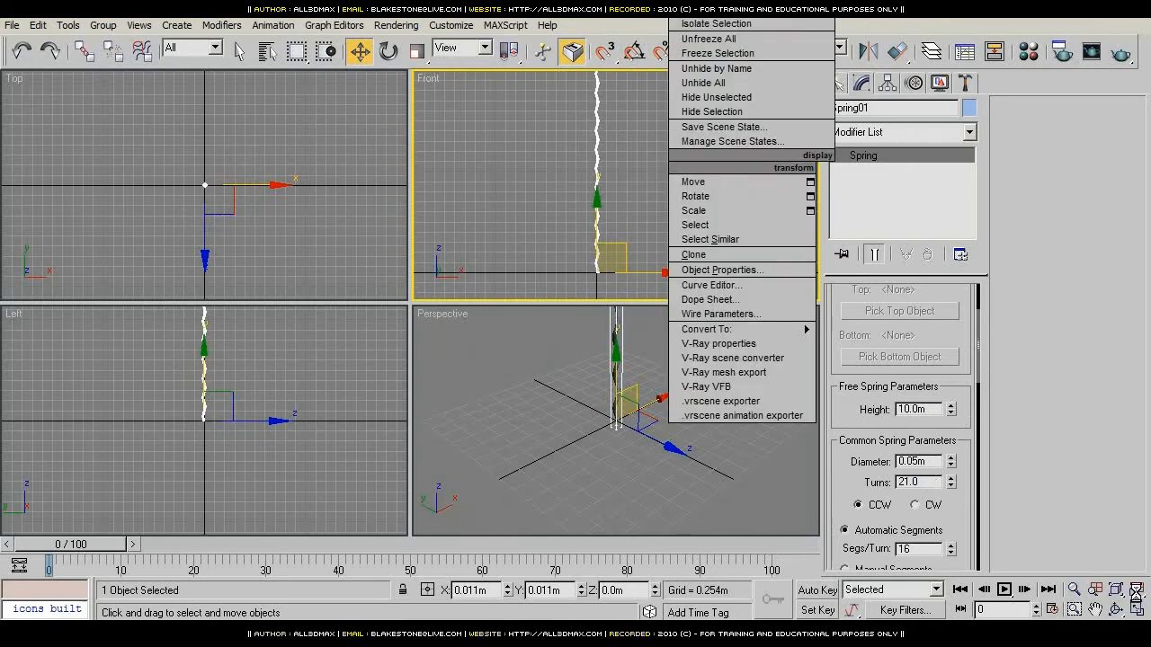
left_click(1136, 589)
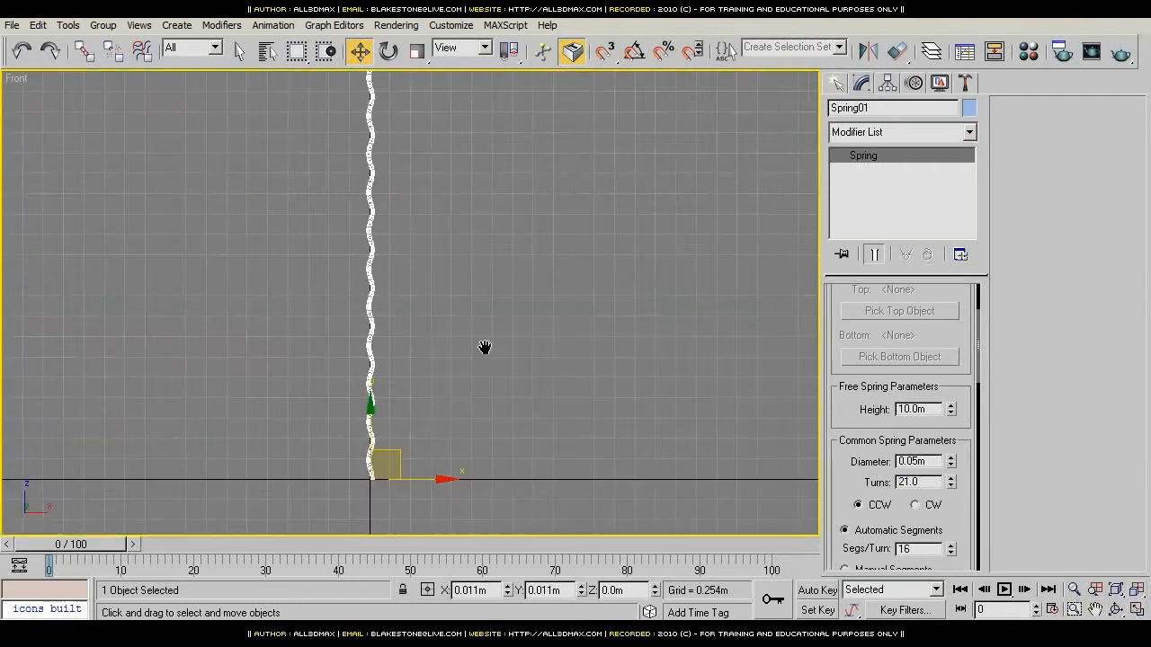
middle_click_drag(504, 402, 511, 371)
double_click(917, 482)
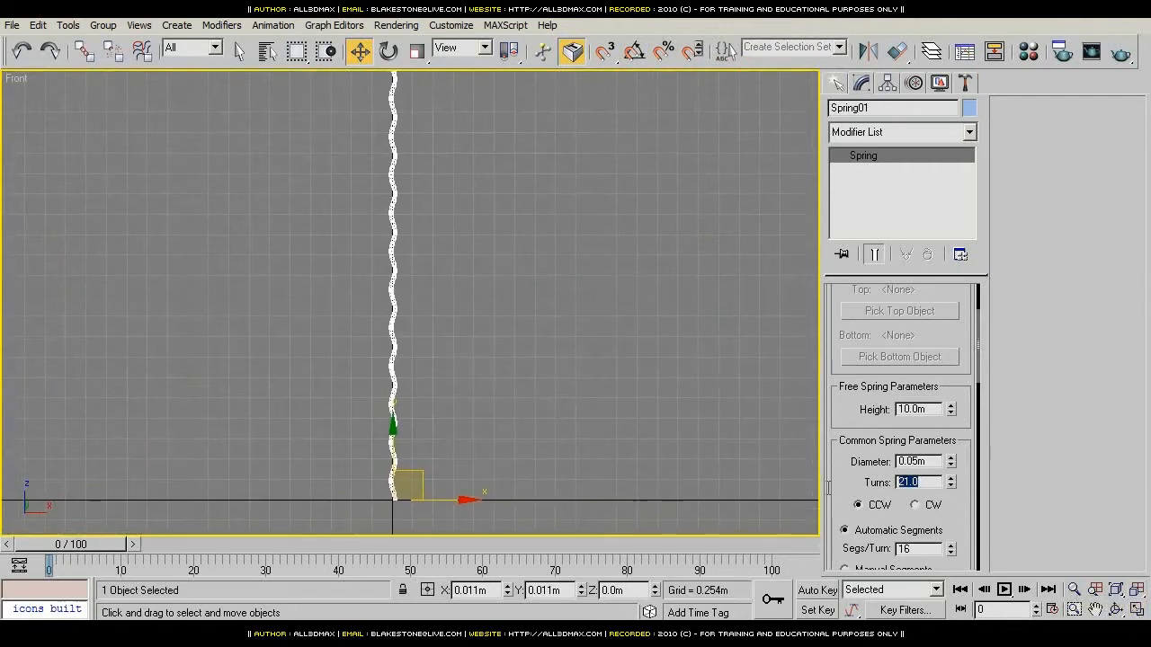
type("25")
key("Return")
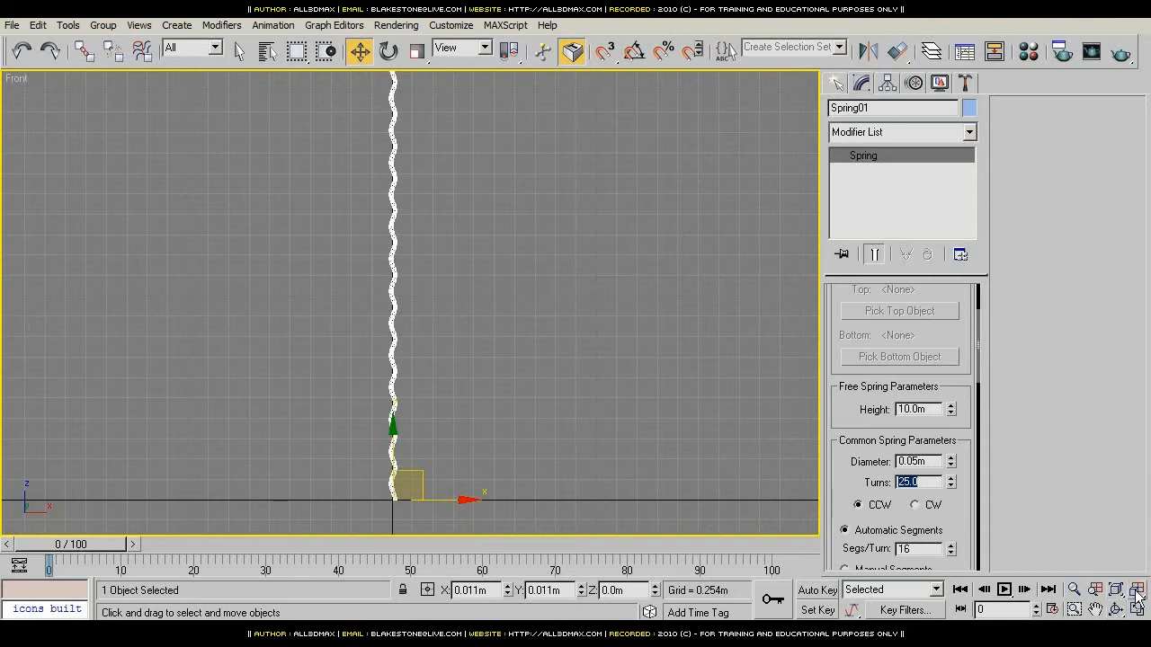
Step: Adjust the spring's segments per turn and set its round wire to 8 sides
left_click_drag(956, 510, 953, 460)
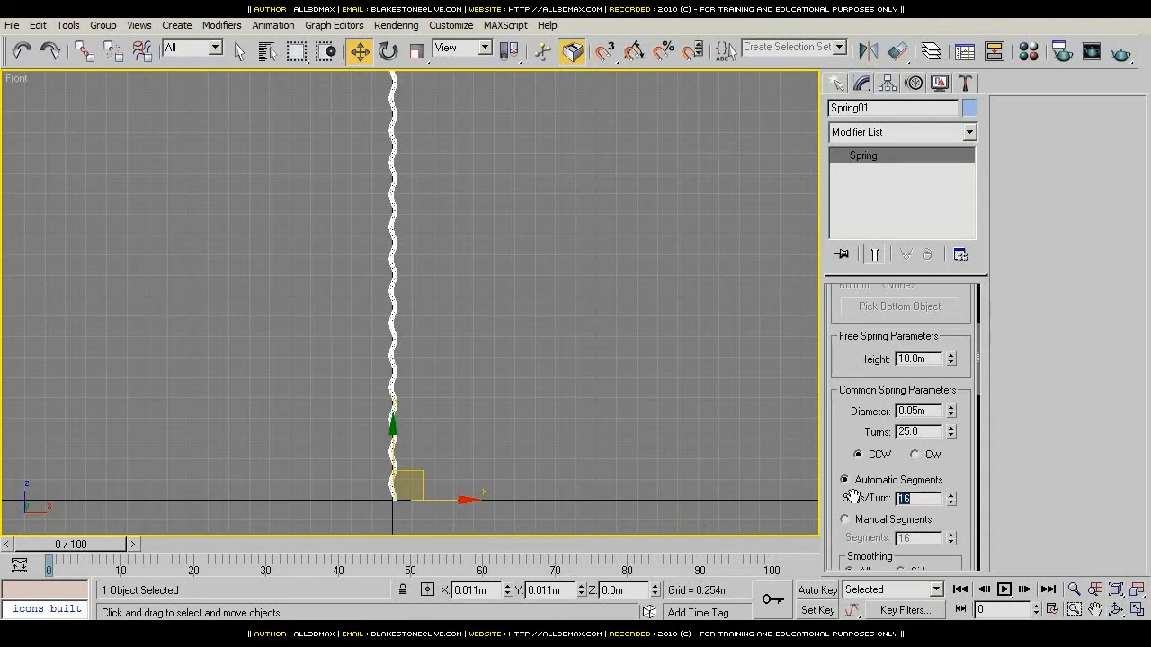
type("8020")
key("Return")
left_click_drag(961, 521, 951, 282)
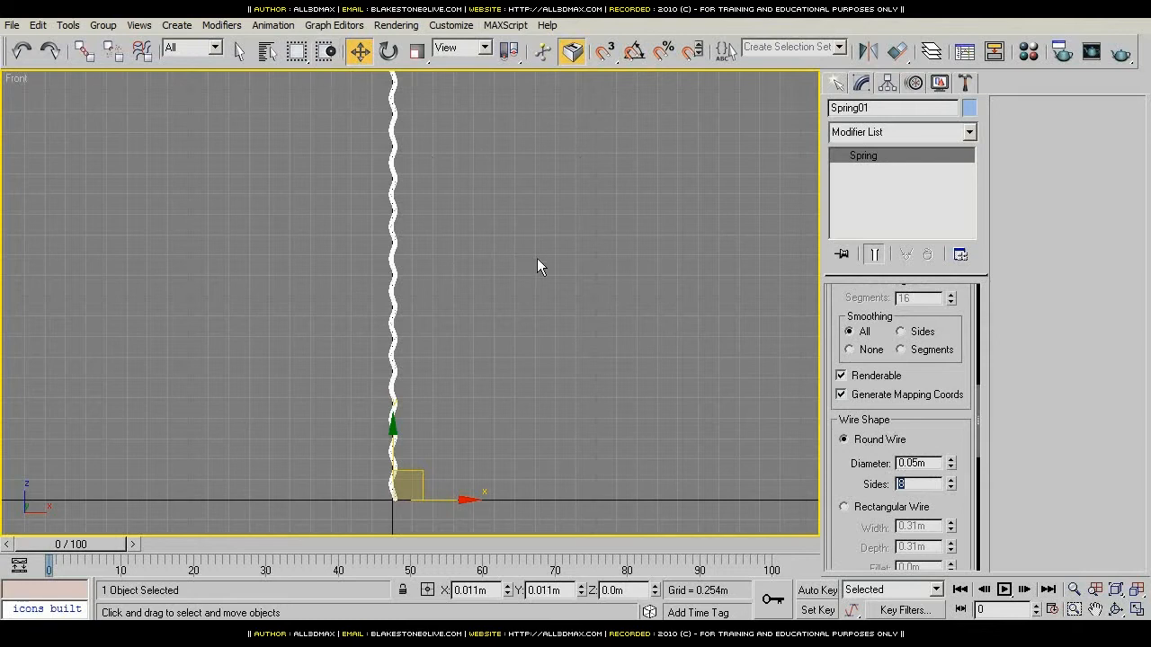
Step: Examine the spring's turns and mesh density in the Perspective view with edged faces shown
left_click(594, 321)
key("p")
middle_click_drag(593, 330, 510, 400, "alt")
key("F4")
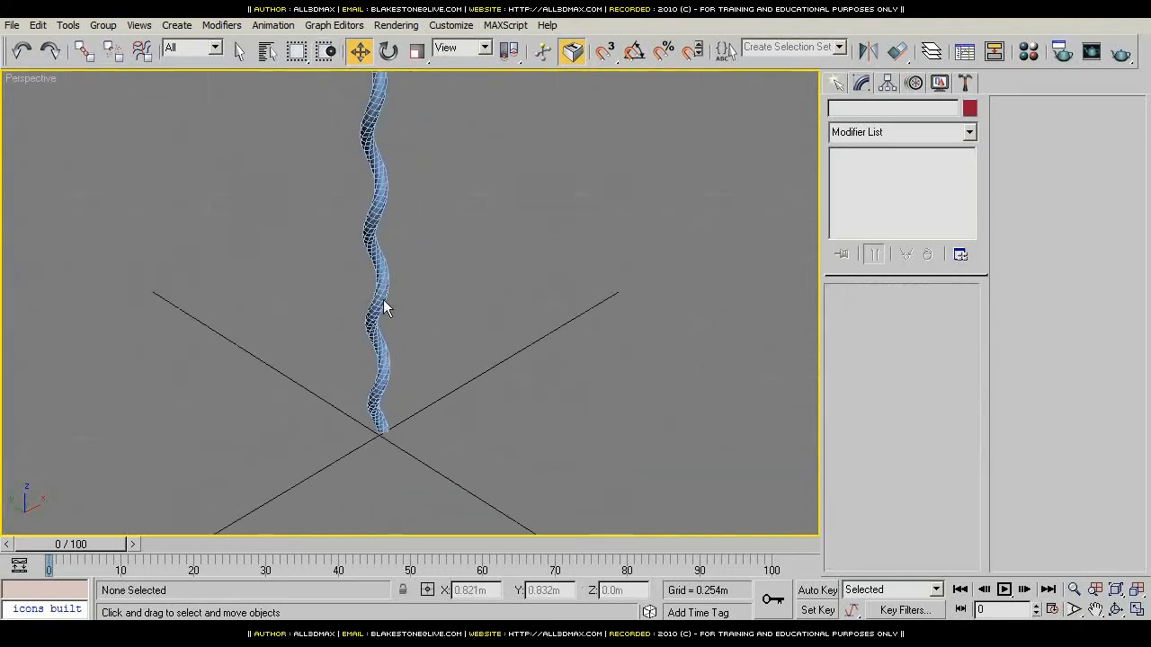
scroll(432, 390, "up", 5)
scroll(359, 216, "up", 3)
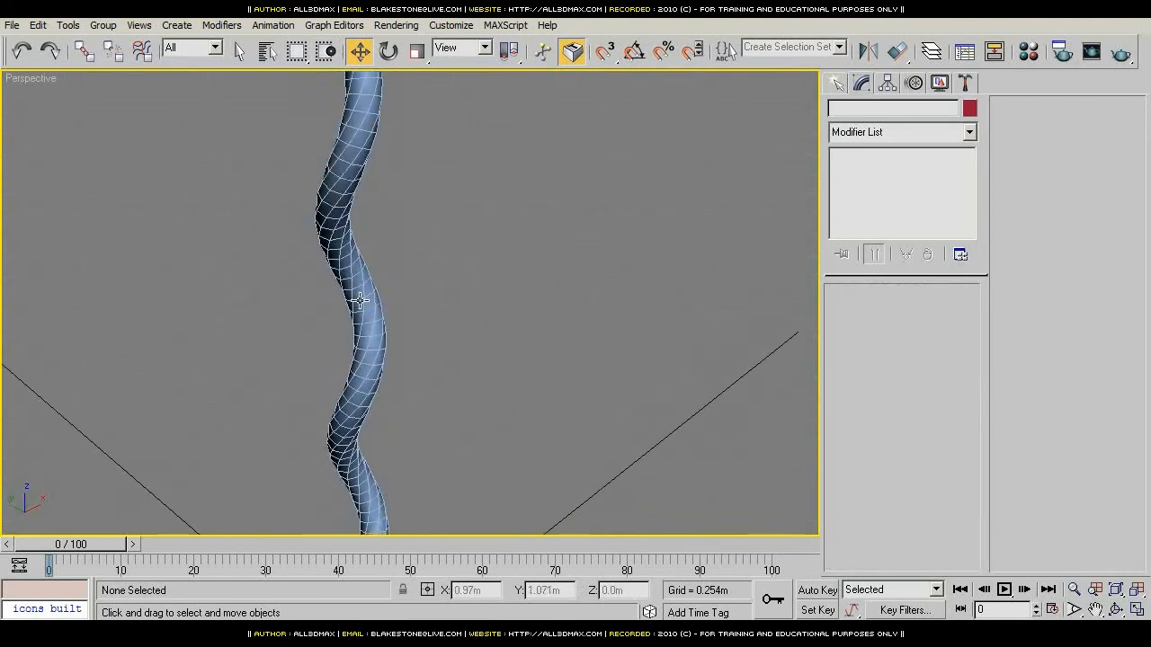
middle_click_drag(346, 268, 271, 268, "alt")
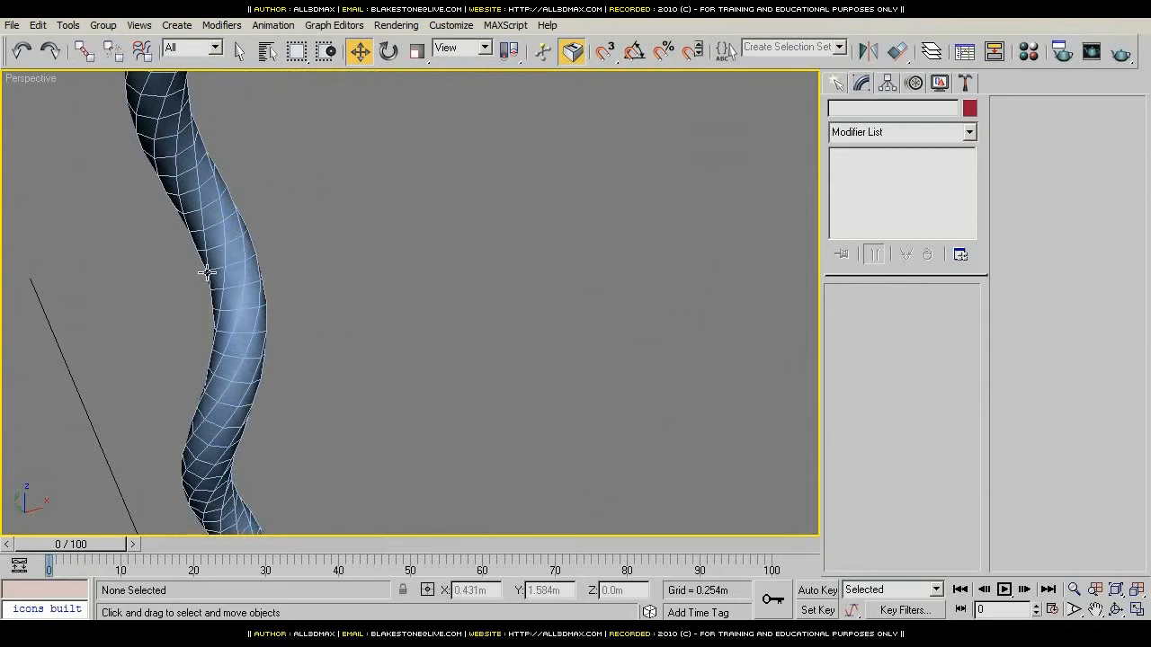
middle_click_drag(207, 272, 305, 241, "alt")
middle_click_drag(557, 188, 307, 384, "alt")
scroll(330, 372, "down", 4)
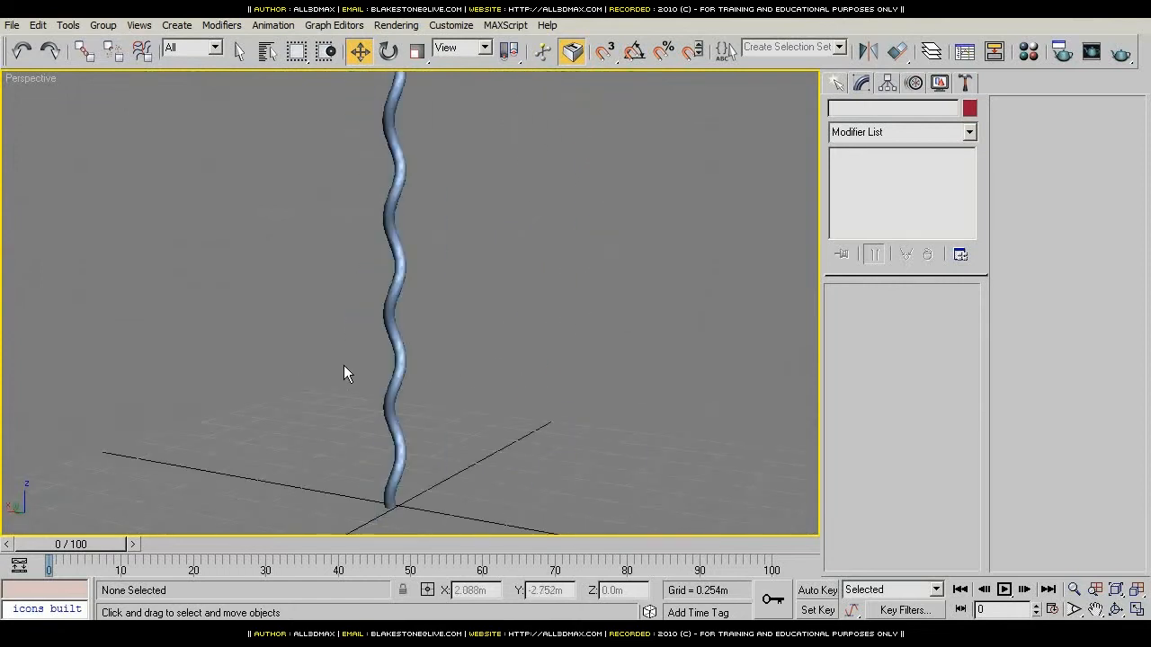
Step: In the Front view, copy the spring straight up as an independent copy and align its base with the end of the original's first turn
key("f")
mouse_move(369, 413)
middle_mouse_down()
mouse_move(390, 411)
mouse_move(358, 350)
mouse_move(336, 395)
middle_mouse_up()
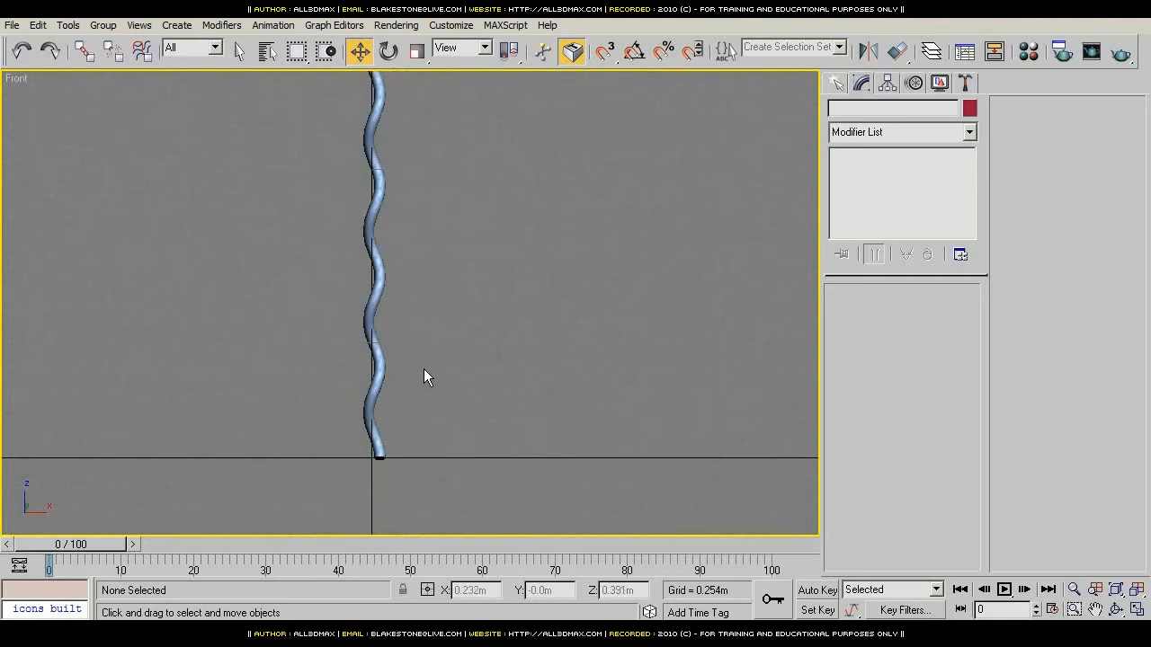
scroll(392, 373, "up", 4)
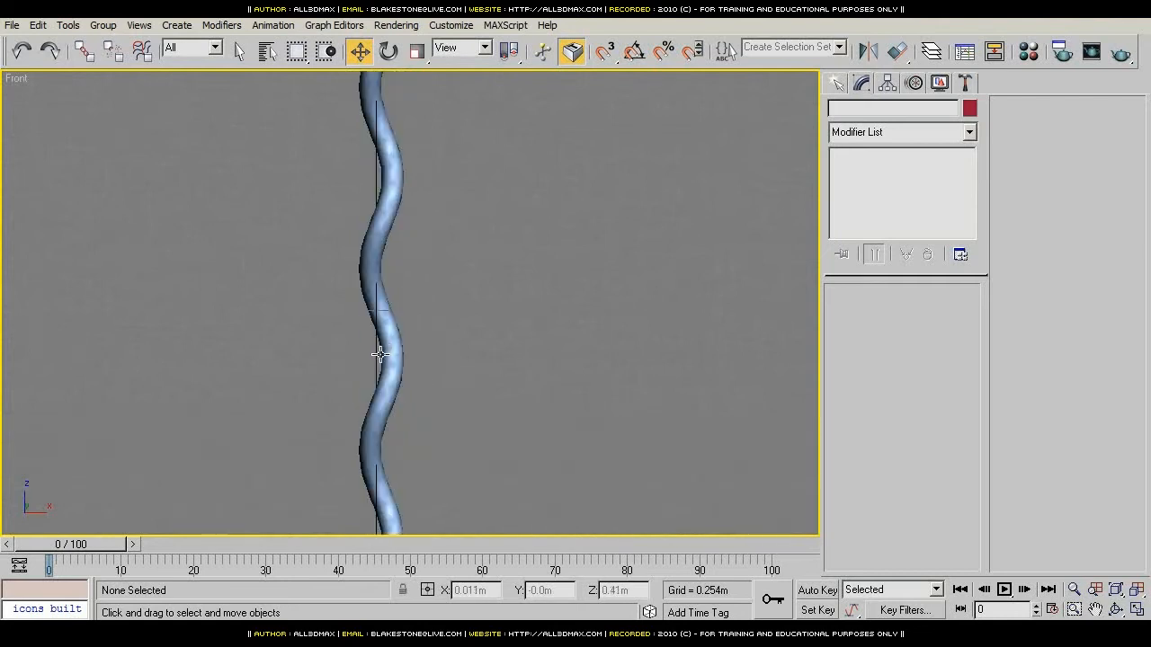
key("F3")
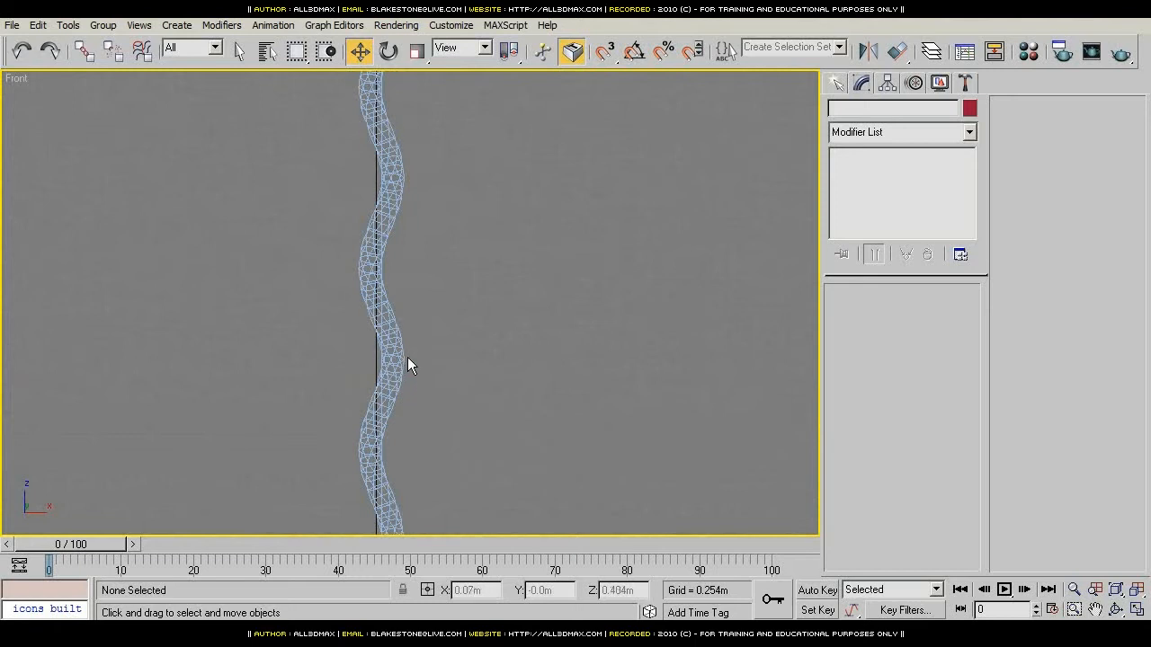
middle_click_drag(407, 365, 403, 376)
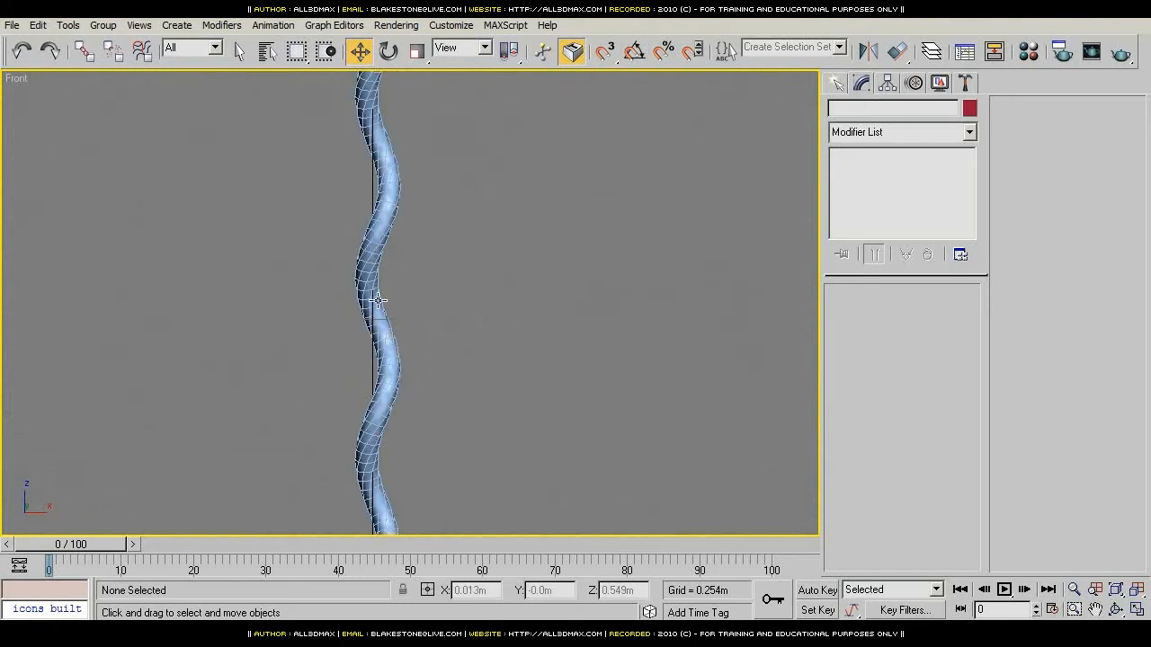
middle_click_drag(387, 437, 386, 297)
scroll(388, 361, "up", 2)
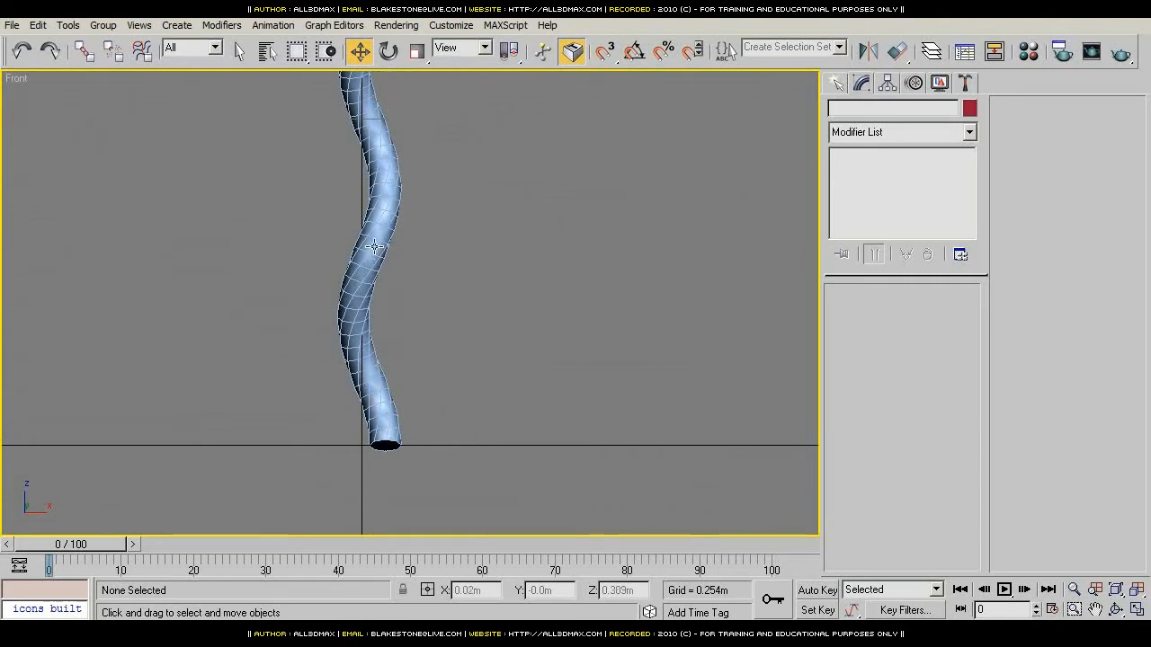
middle_click_drag(374, 246, 365, 276)
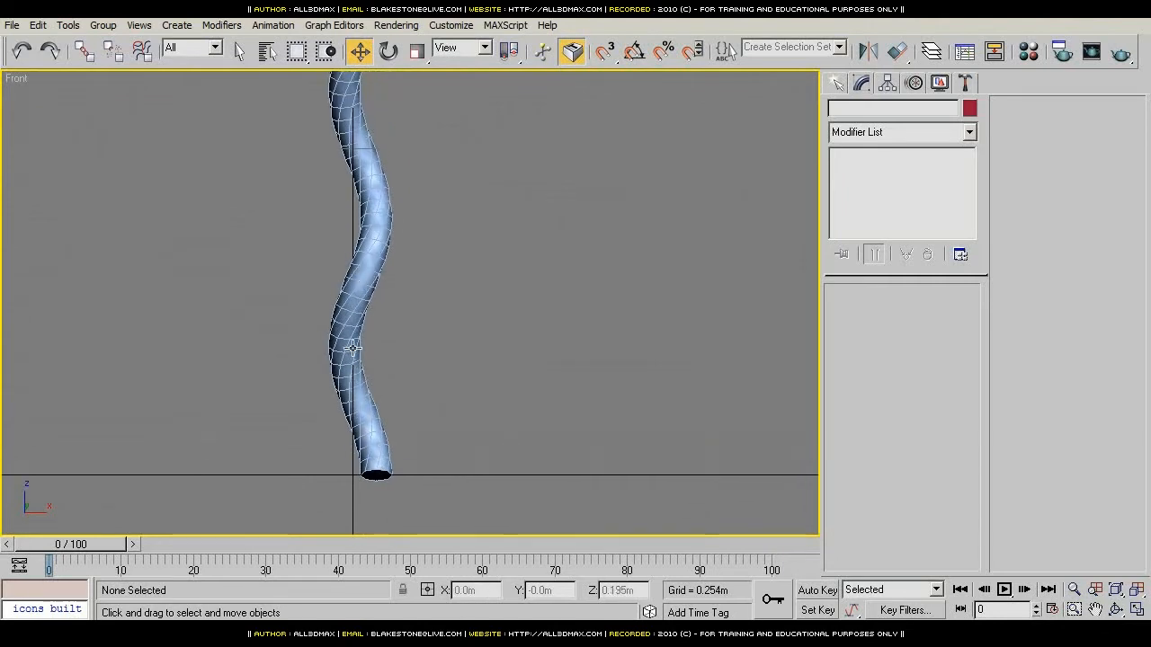
left_click(351, 349)
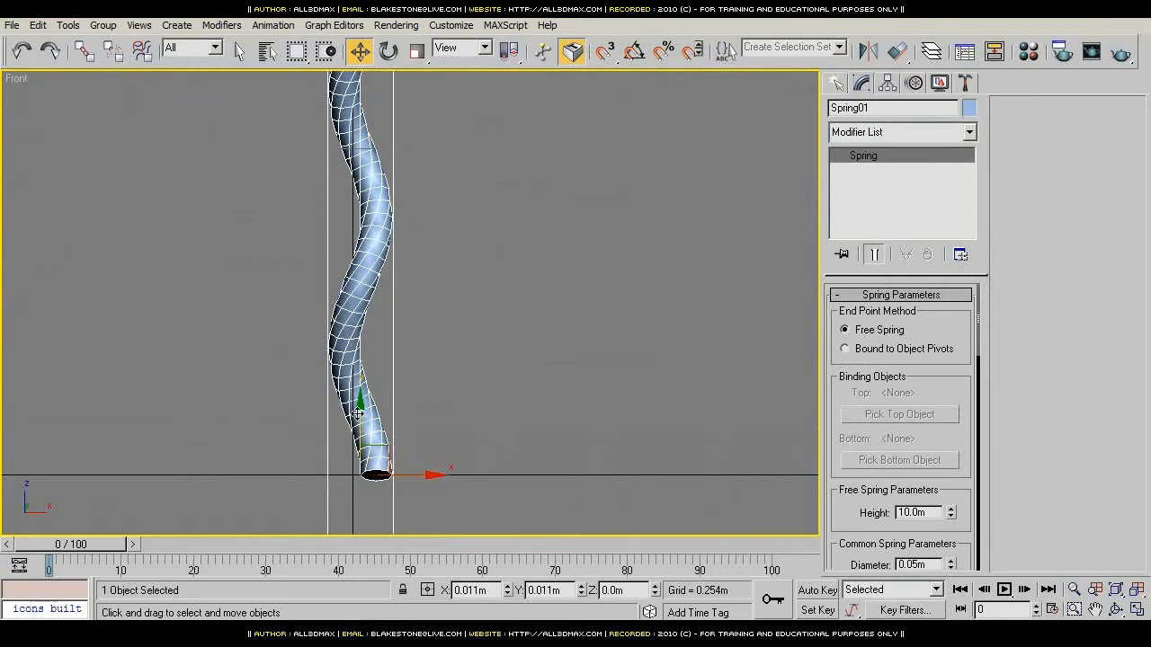
left_click_drag(357, 413, 381, 145, "shift")
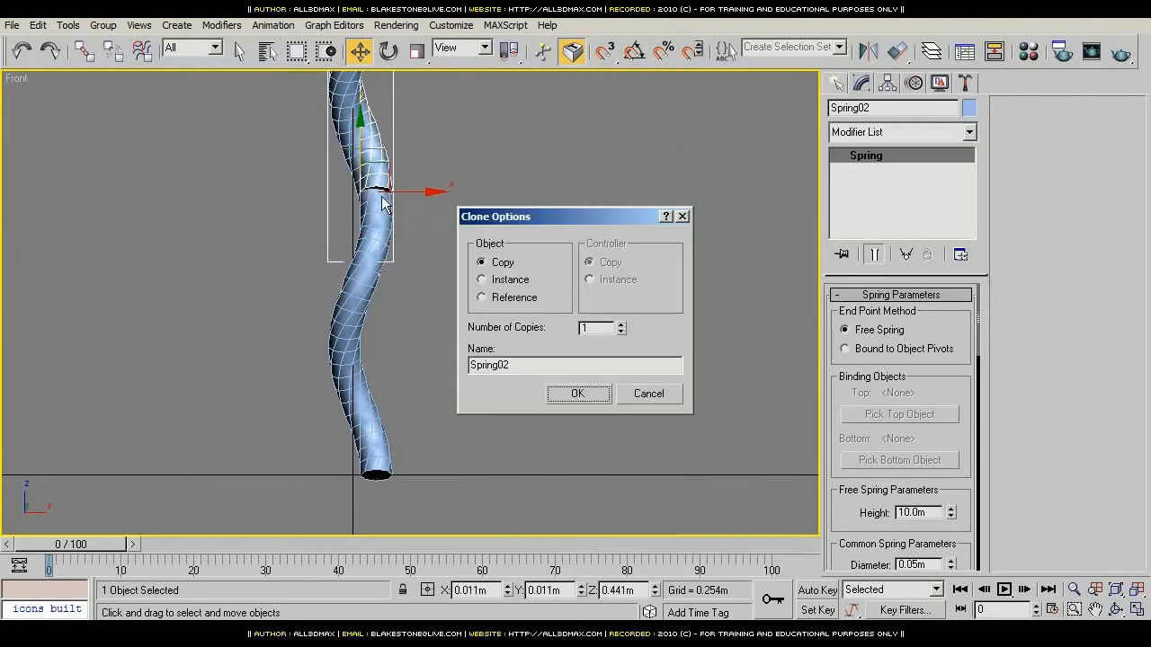
left_click(596, 401)
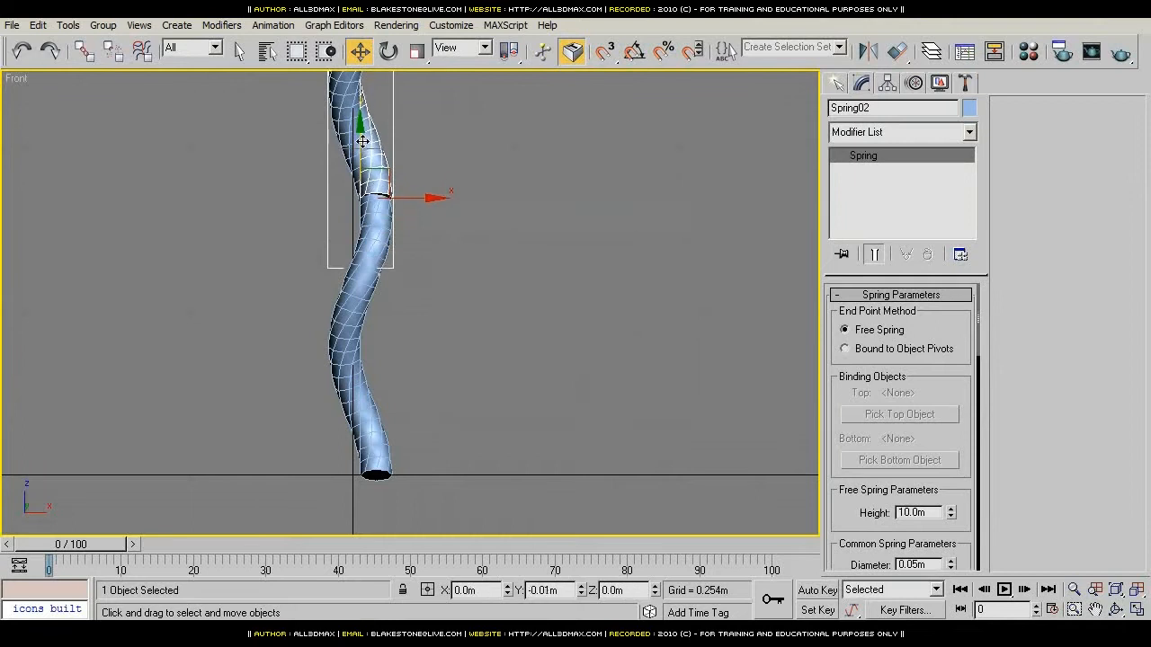
left_click_drag(362, 141, 359, 151)
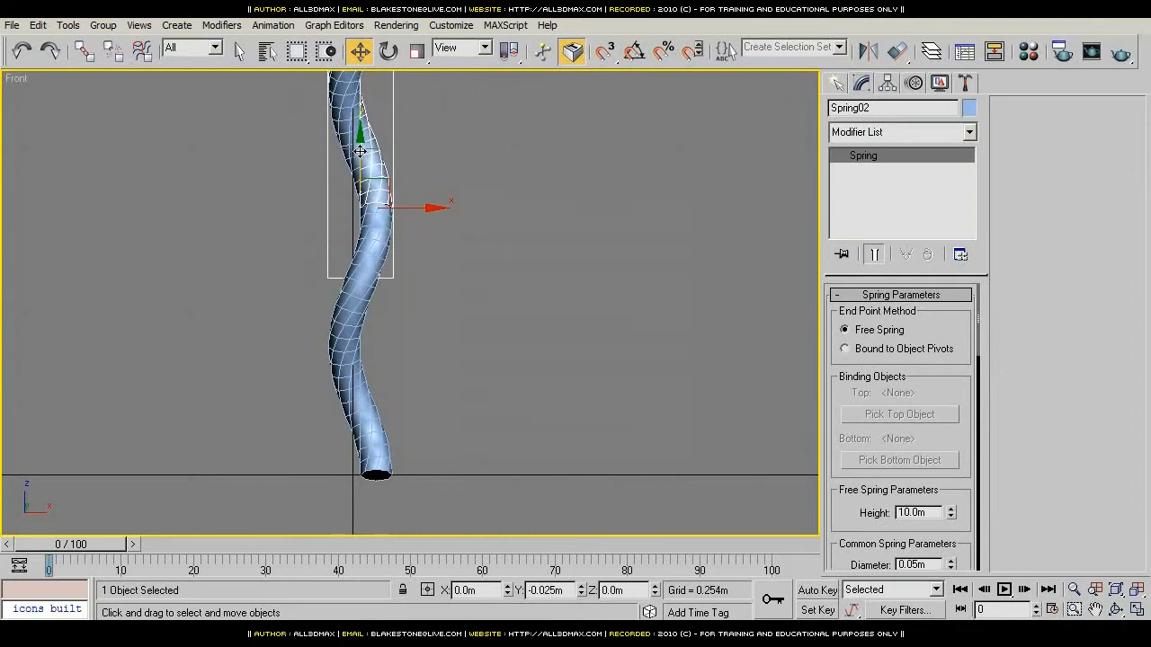
Step: Recolor the copied spring dark red and lower it slightly to a height of about 0.4 m, marking one full turn
left_click(969, 107)
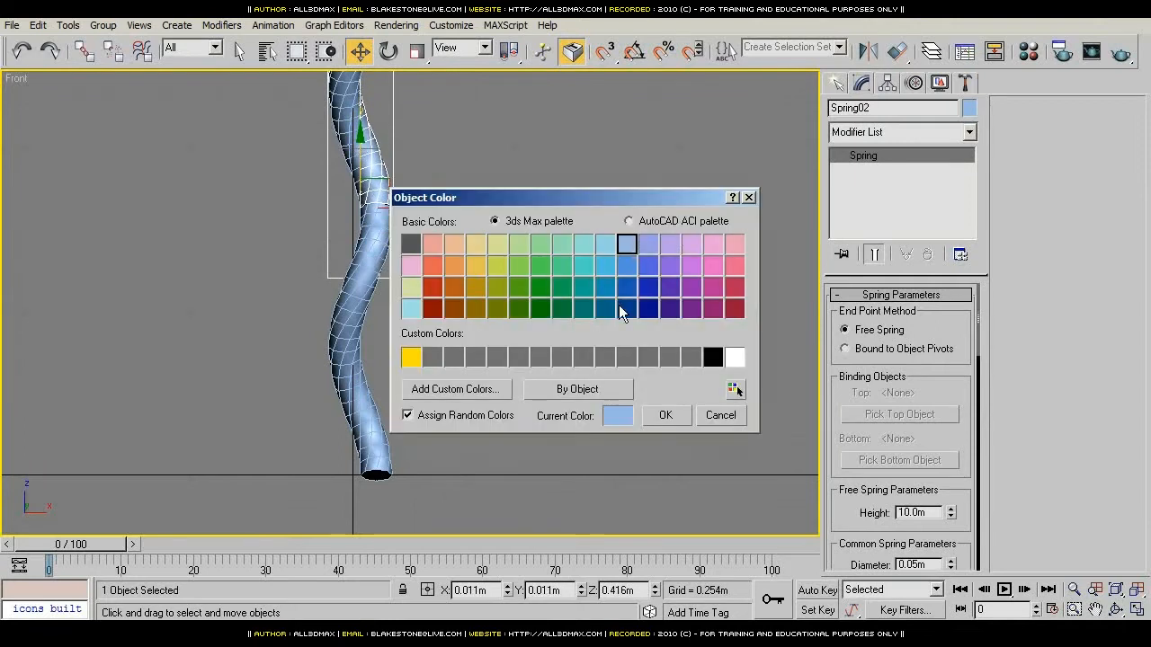
left_click(433, 308)
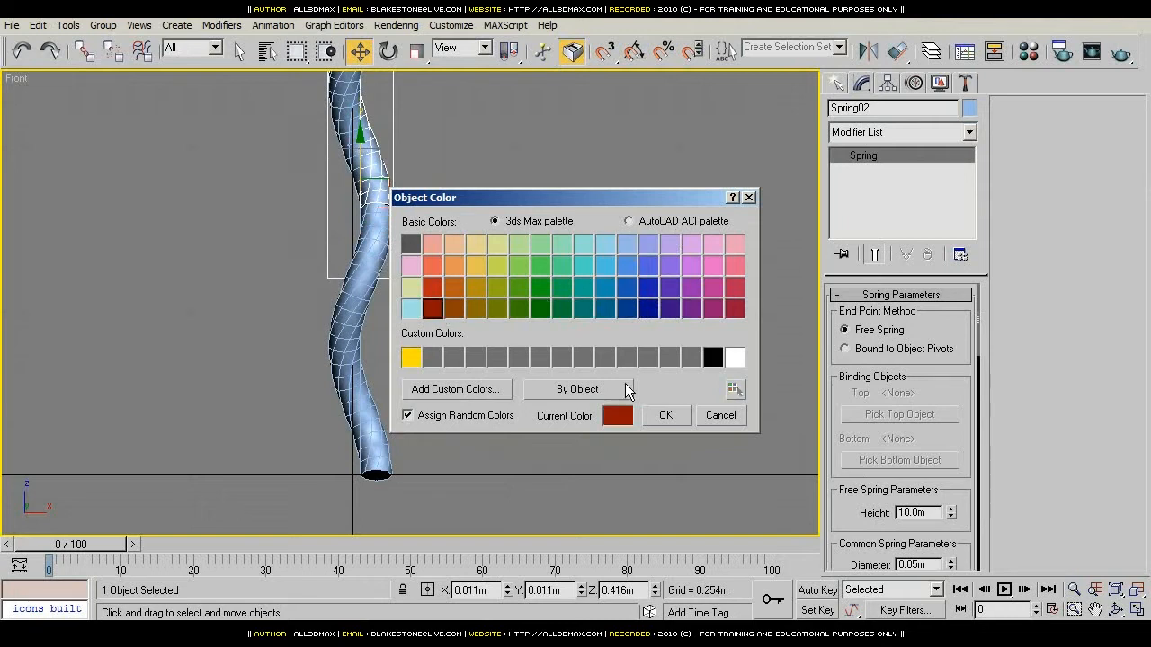
left_click(665, 414)
middle_click_drag(471, 253, 518, 349)
scroll(518, 349, "up", 3)
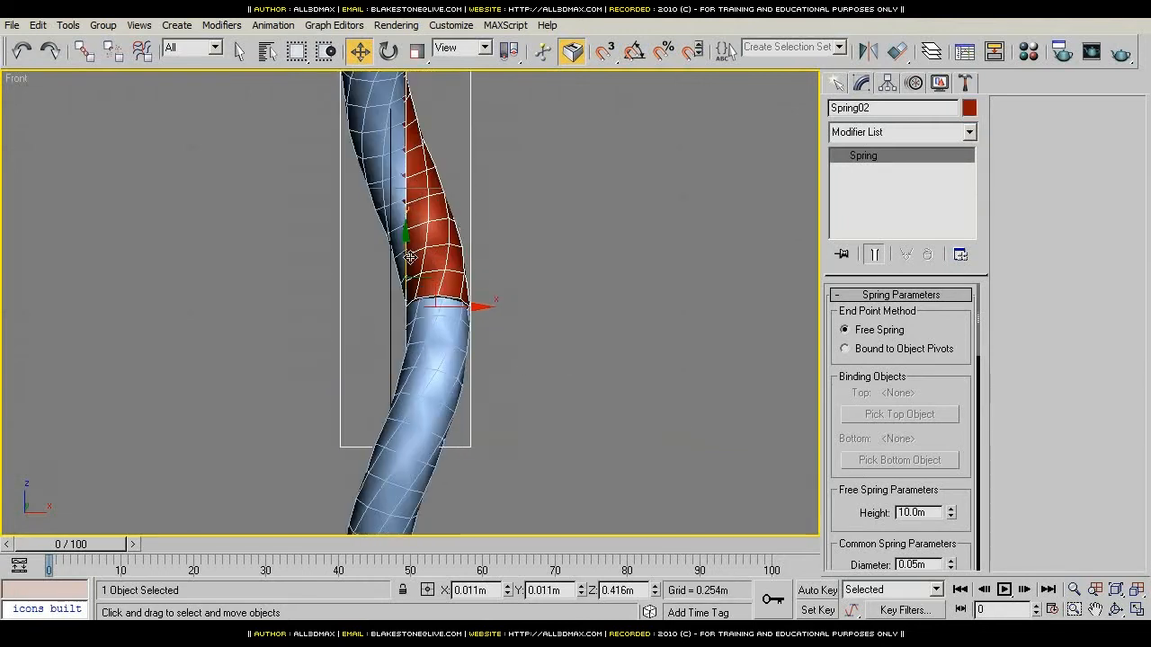
left_click_drag(414, 254, 423, 286)
Step: Convert the original blue spring to an Editable Poly and select the cap polygon at its lower end
middle_click_drag(553, 536, 506, 333)
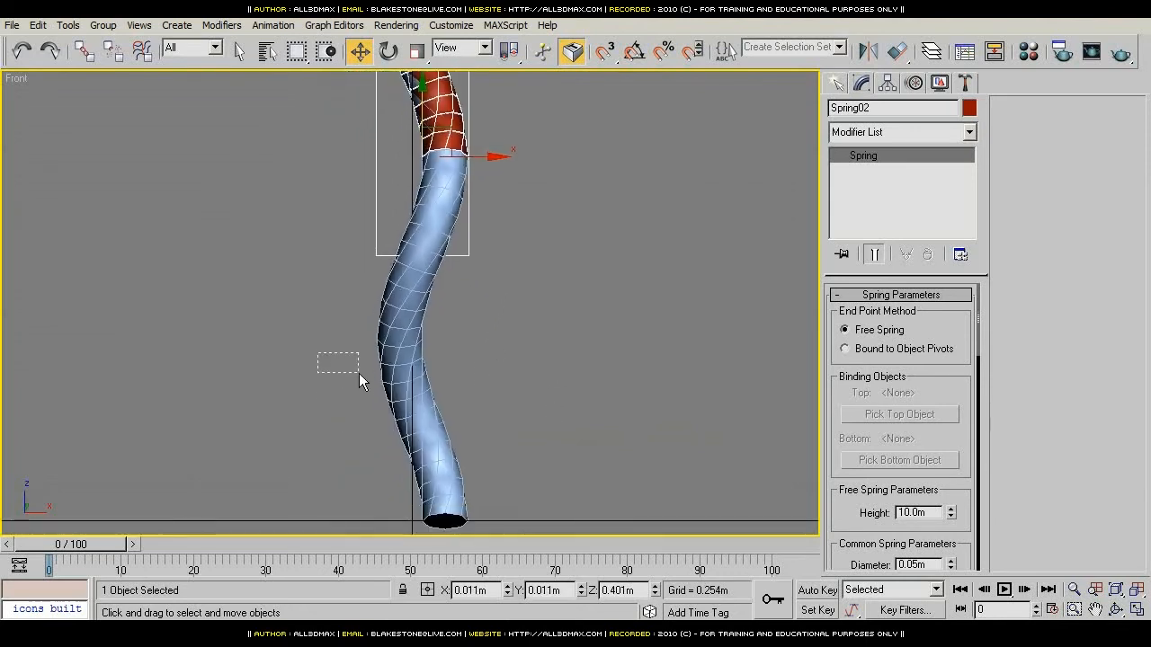
left_click(389, 382)
right_click(879, 156)
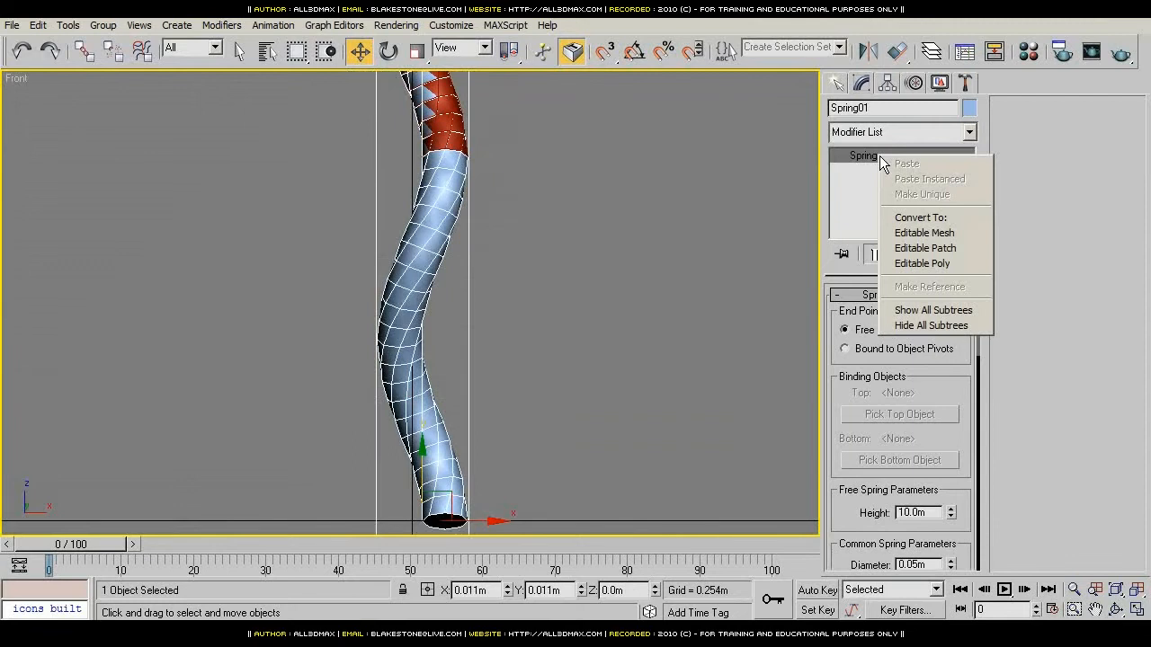
left_click(910, 263)
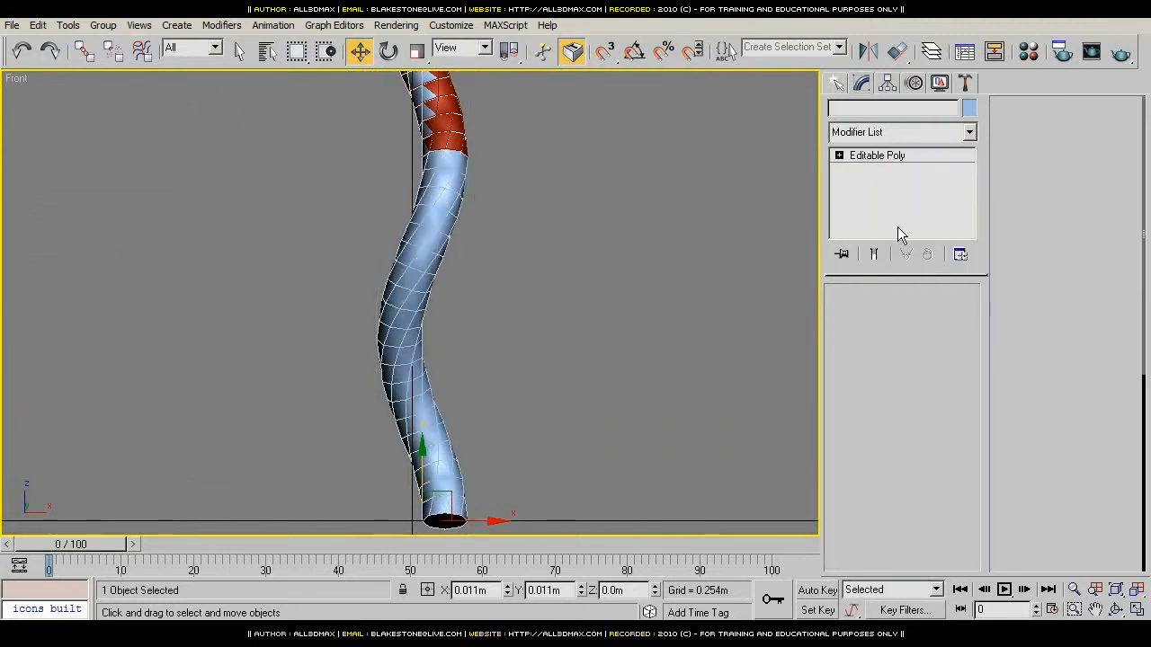
left_click(838, 156)
left_click(876, 213)
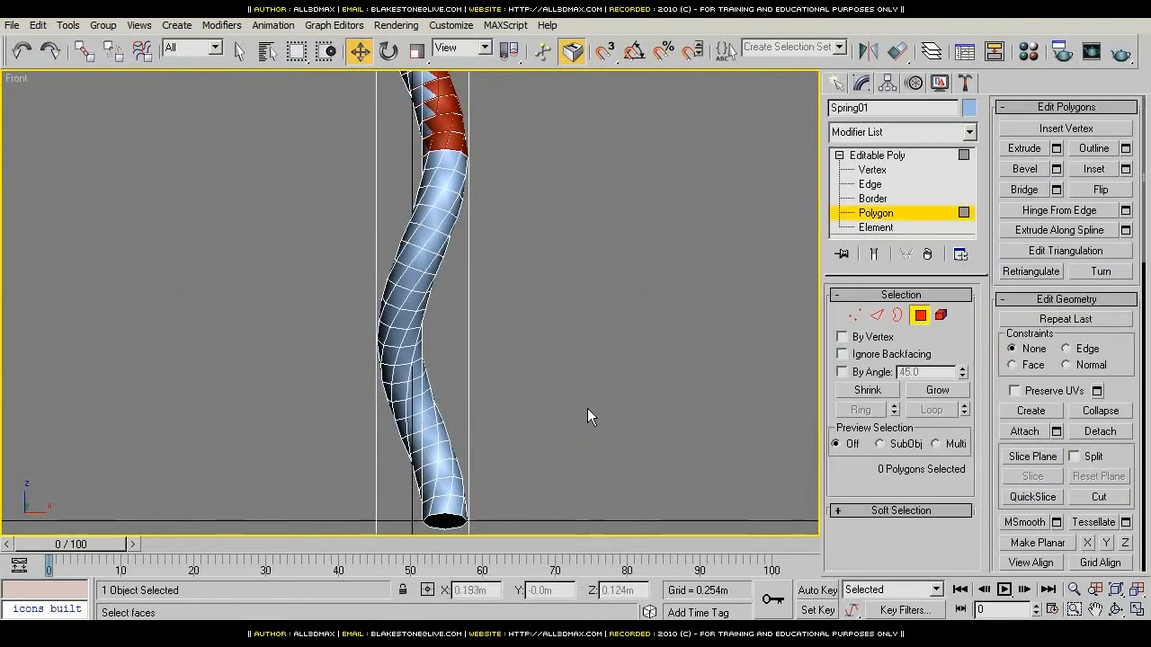
middle_click_drag(443, 520, 464, 399)
left_click(464, 400)
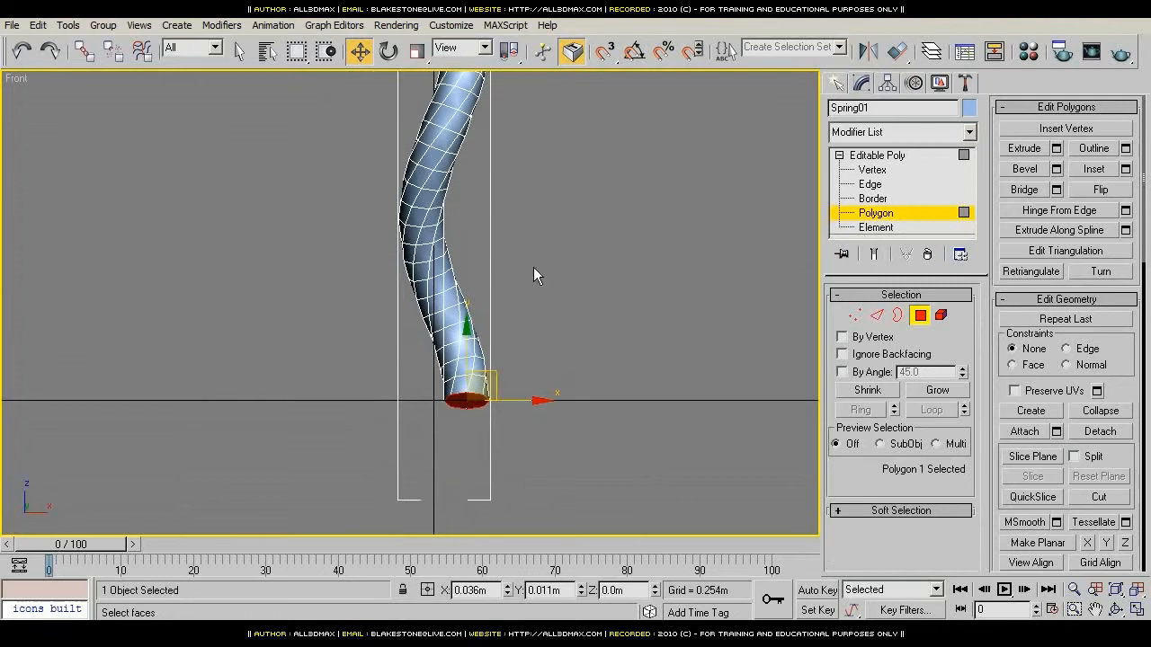
middle_click_drag(502, 273, 473, 343)
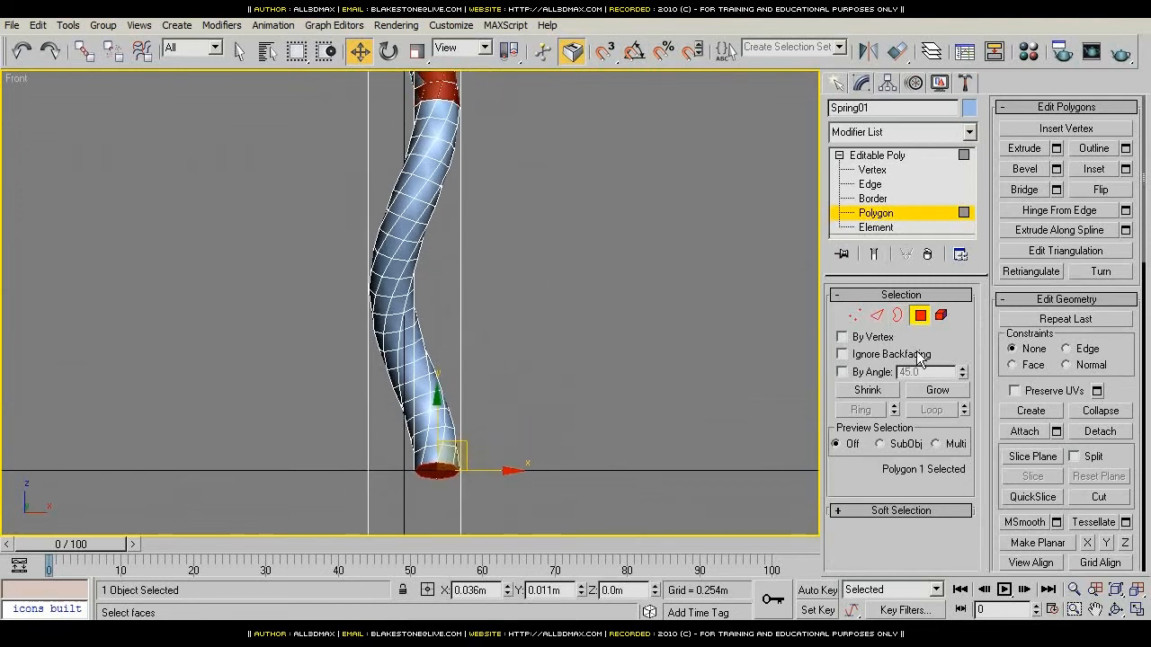
Step: Grow the polygon selection up the blue spring until it reaches the base of the red copy
left_click(938, 390)
left_click(938, 390)
left_click(938, 390)
left_click(937, 390)
left_click(938, 390)
left_click(938, 390)
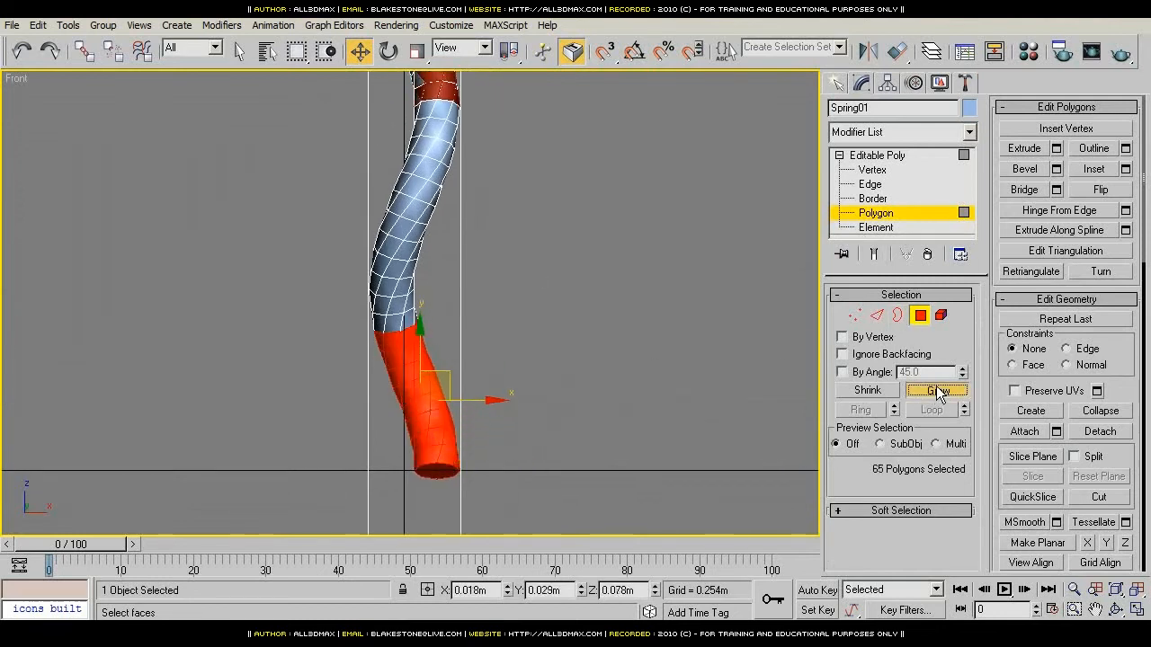
left_click(938, 391)
left_click(938, 390)
left_click(938, 390)
left_click(938, 390)
left_click(938, 390)
left_click(938, 390)
left_click(935, 390)
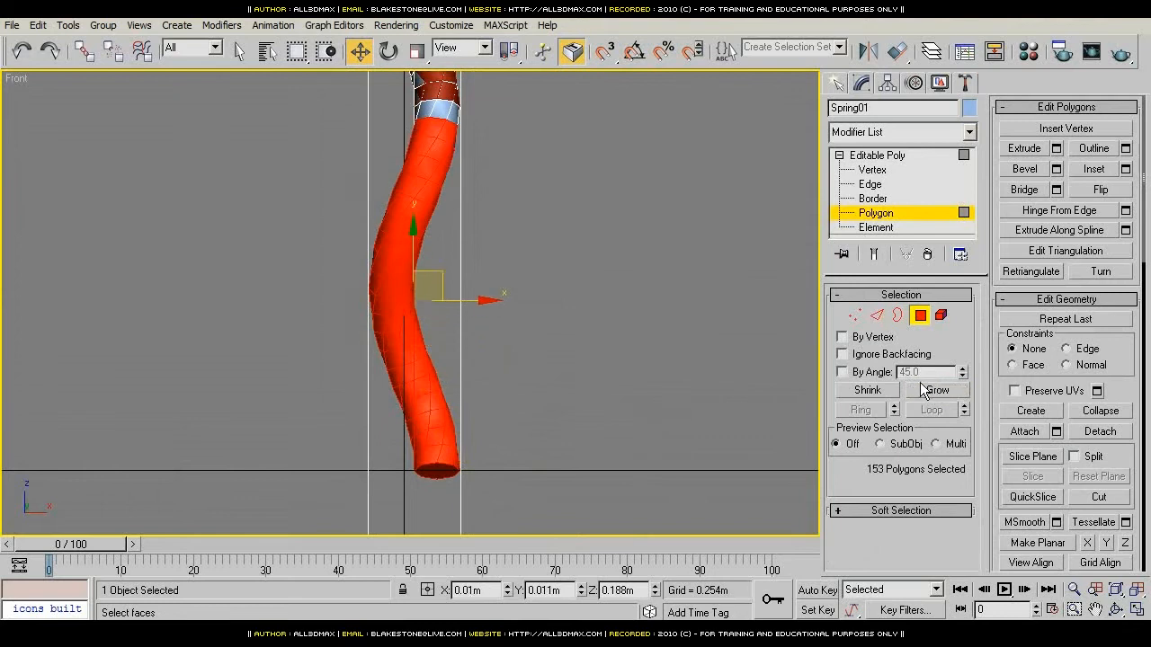
left_click(935, 390)
middle_click_drag(537, 194, 534, 300)
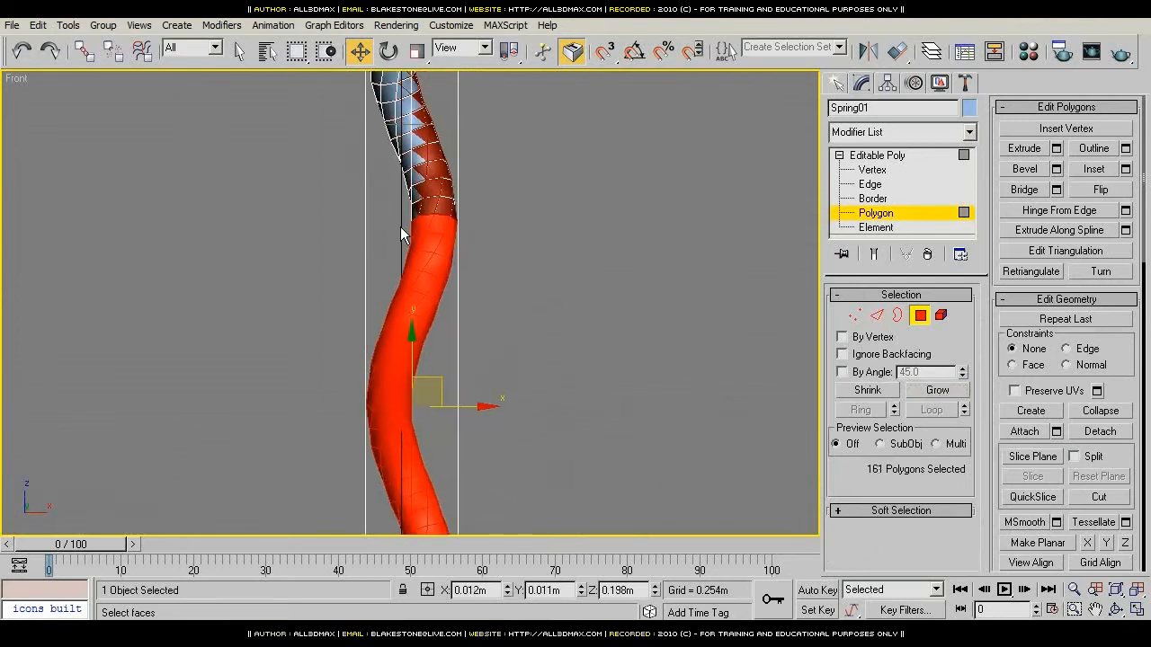
middle_click_drag(492, 241, 583, 357)
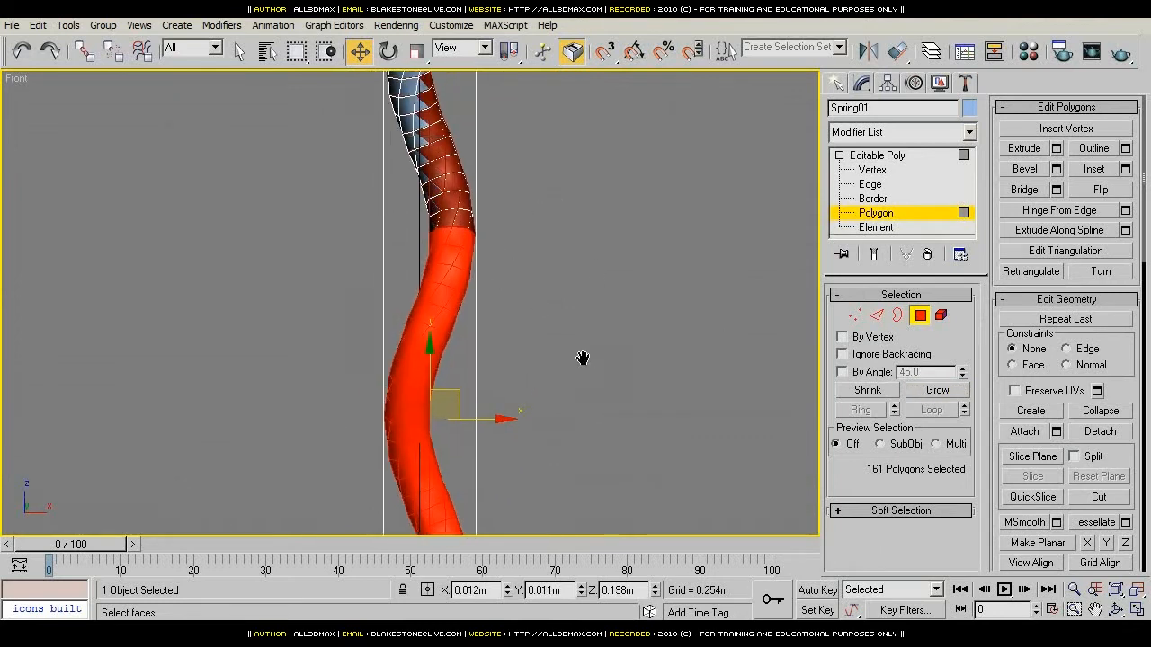
Step: Invert the polygon selection and delete the rest of the blue spring, keeping a single turn, then leave polygon editing
key("ctrl+i")
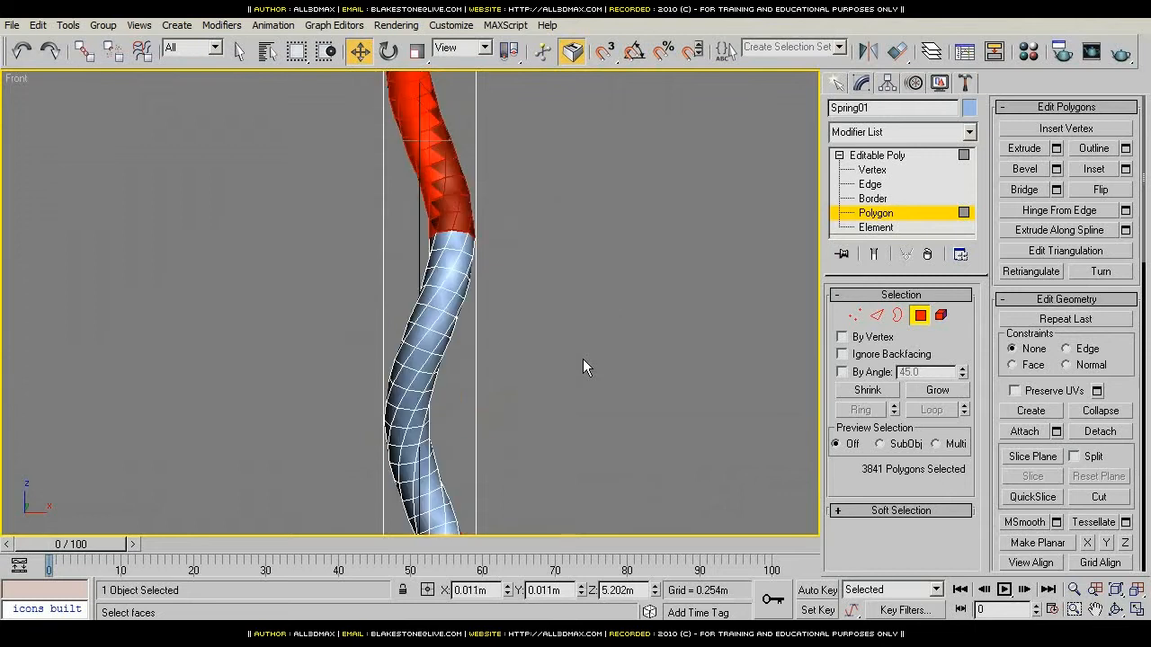
middle_click_drag(522, 222, 517, 298)
key("Delete")
scroll(517, 299, "down", 2)
left_click(878, 212)
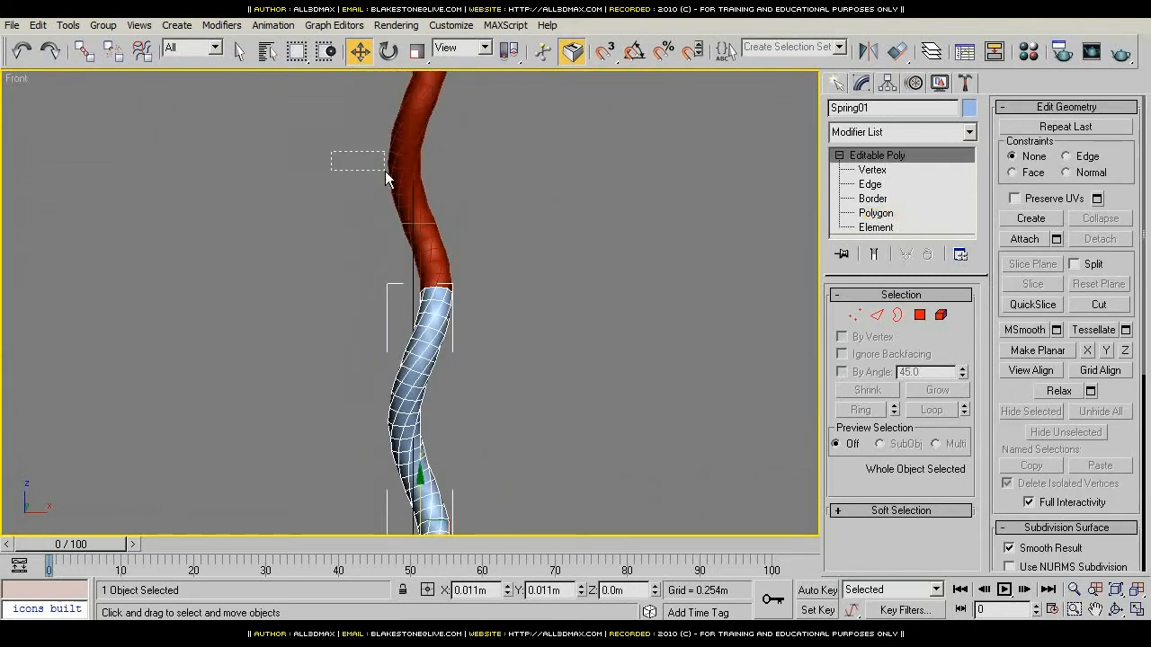
Step: Delete the red guide copy above the remaining blue segment
left_click_drag(385, 171, 502, 234)
key("Delete")
middle_click_drag(456, 367, 482, 220)
Step: Delete the cap polygon at the lower end of the blue segment so both ends are open
left_click(461, 368)
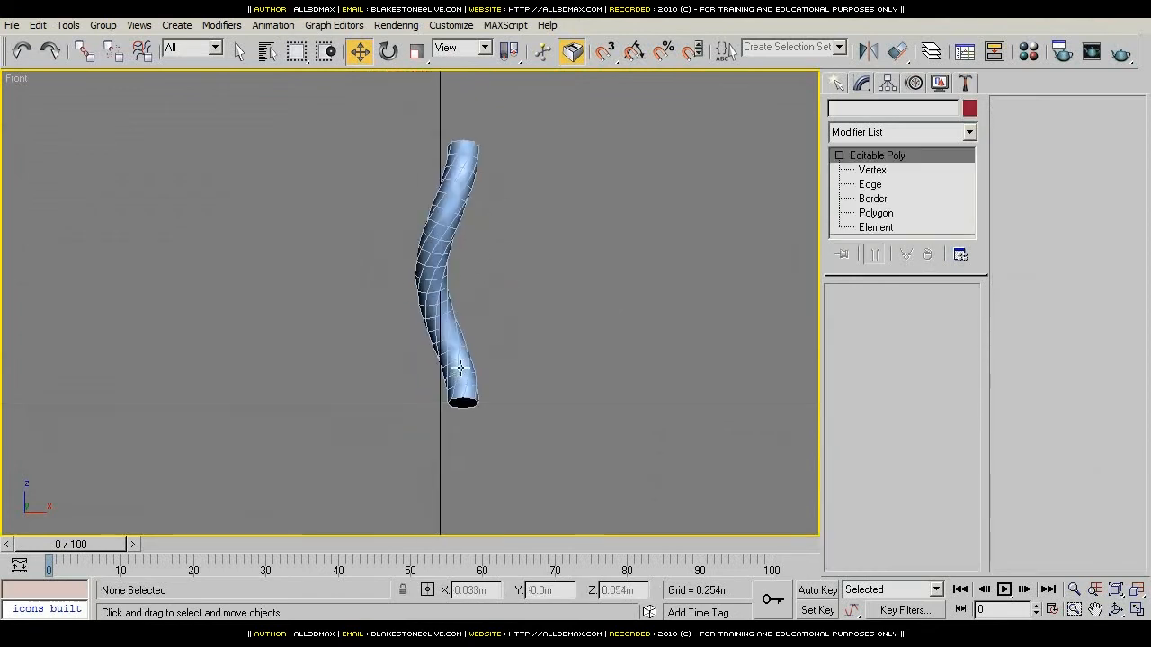
key("4")
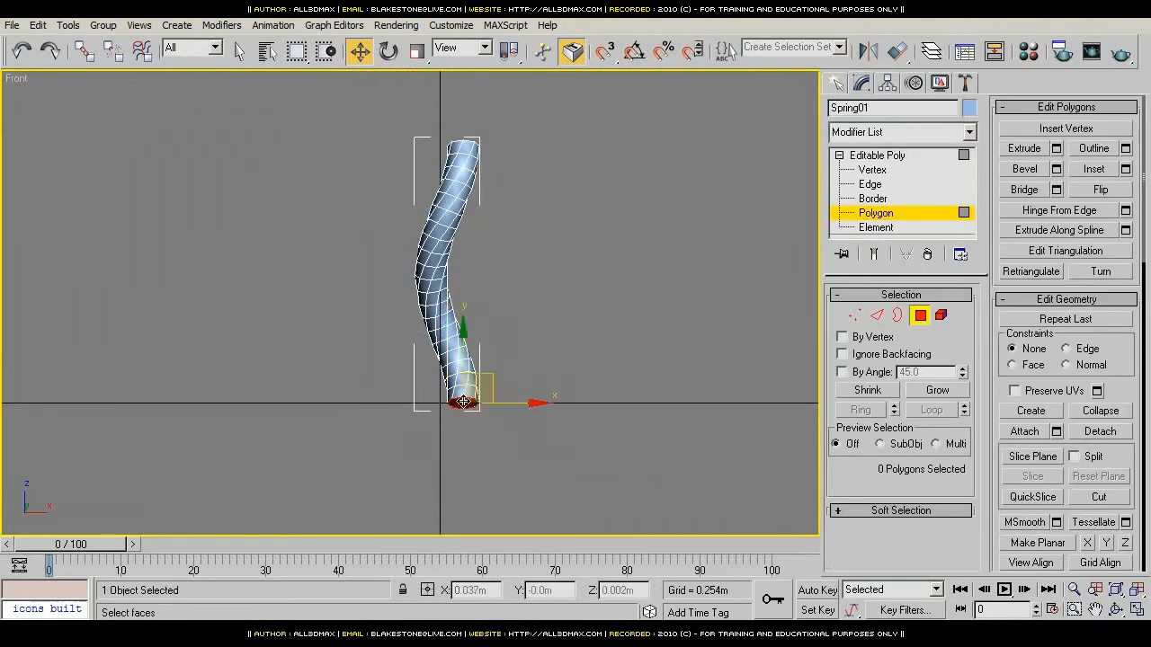
left_click(463, 401)
key("Delete")
middle_click_drag(528, 286, 498, 327)
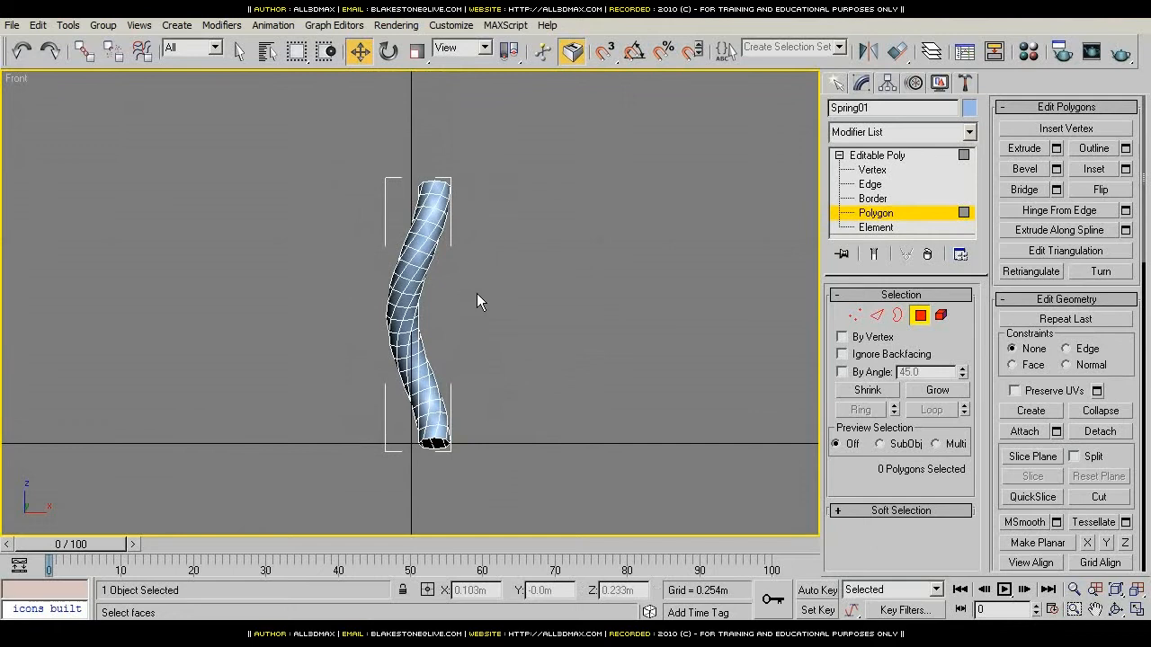
Step: Leave polygon editing, apply an Unwrap UVW modifier to the segment in the Perspective view, and expand its sub-object levels
key("p")
middle_click_drag(468, 281, 399, 405, "alt")
scroll(398, 406, "up", 5)
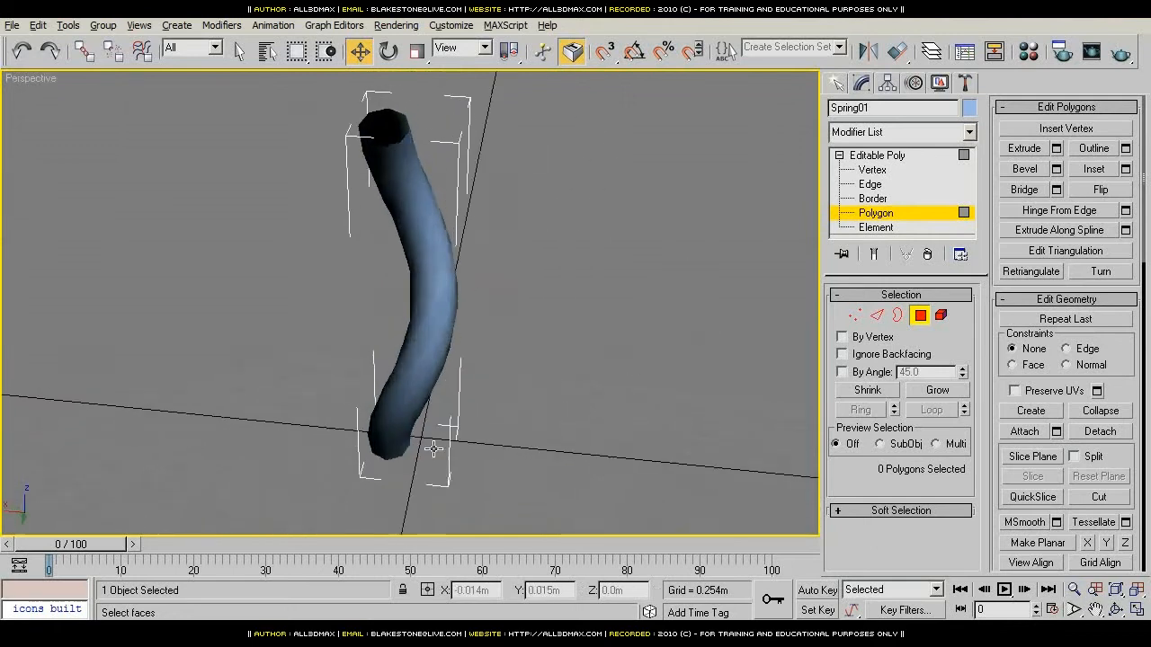
middle_click_drag(432, 449, 389, 234, "alt")
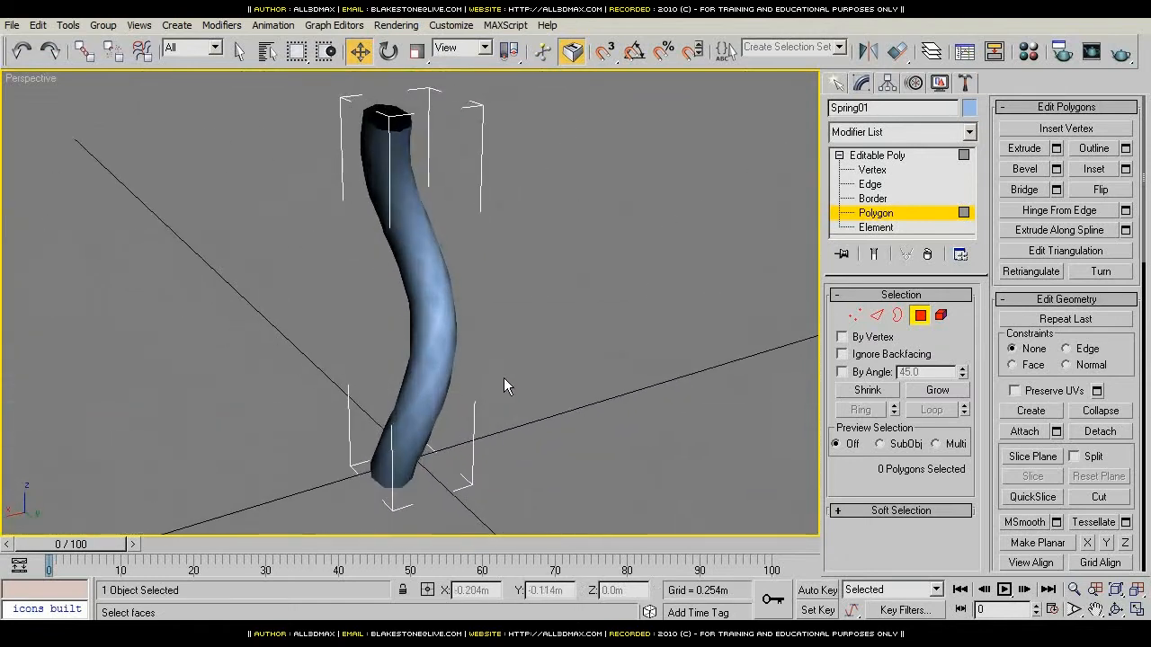
mouse_move(504, 379)
middle_mouse_down("alt")
mouse_move(441, 385)
mouse_move(559, 379)
mouse_move(477, 374)
mouse_move(504, 373)
middle_mouse_up("alt")
left_click(876, 214)
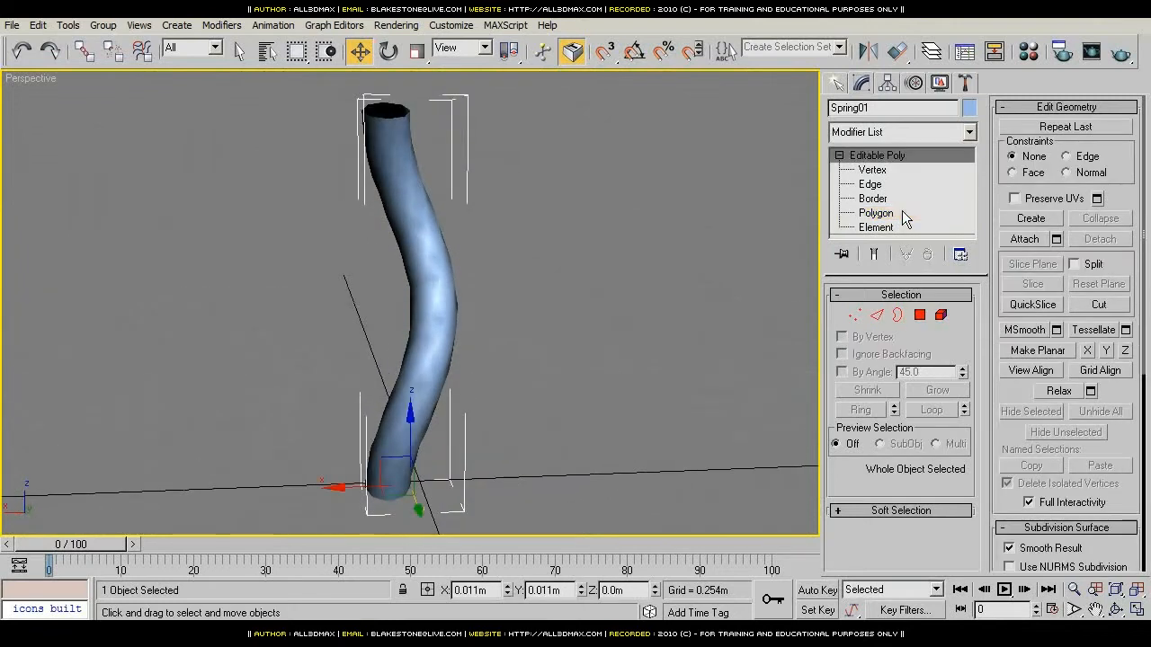
left_click(916, 133)
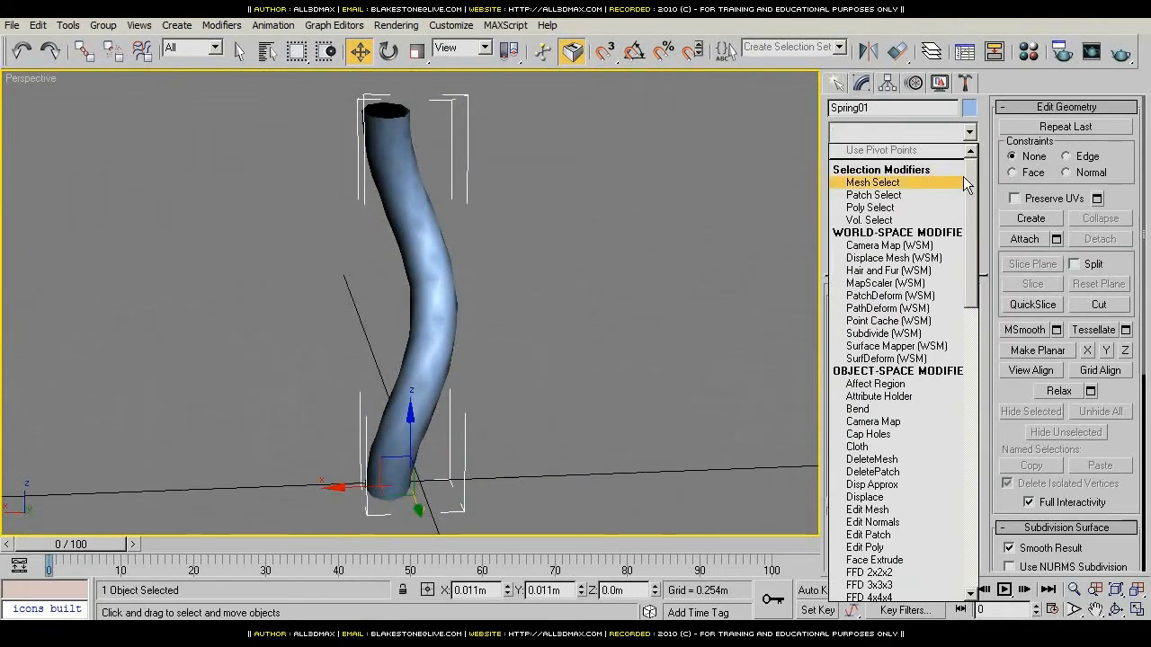
left_click_drag(962, 176, 964, 517)
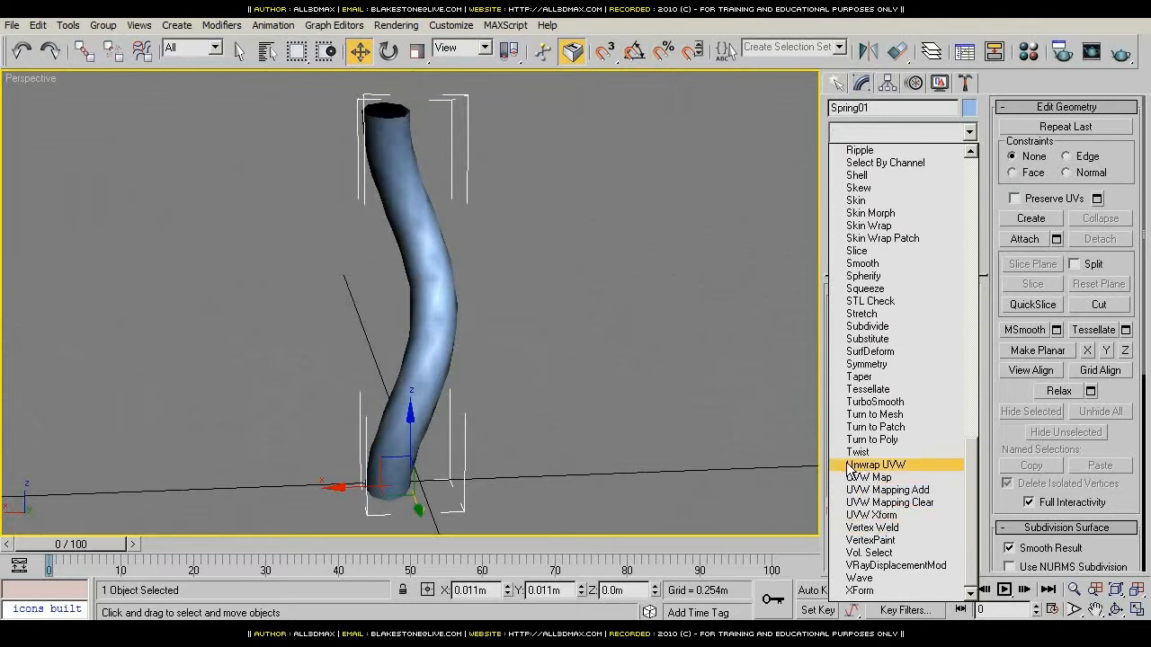
left_click(901, 466)
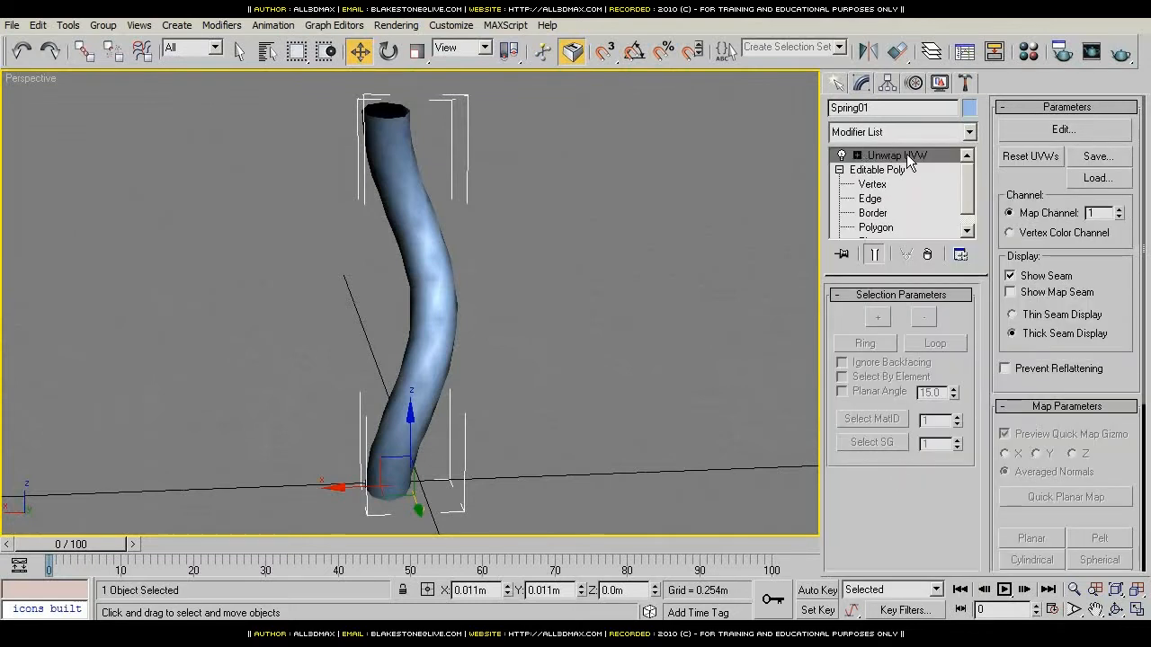
left_click(857, 157)
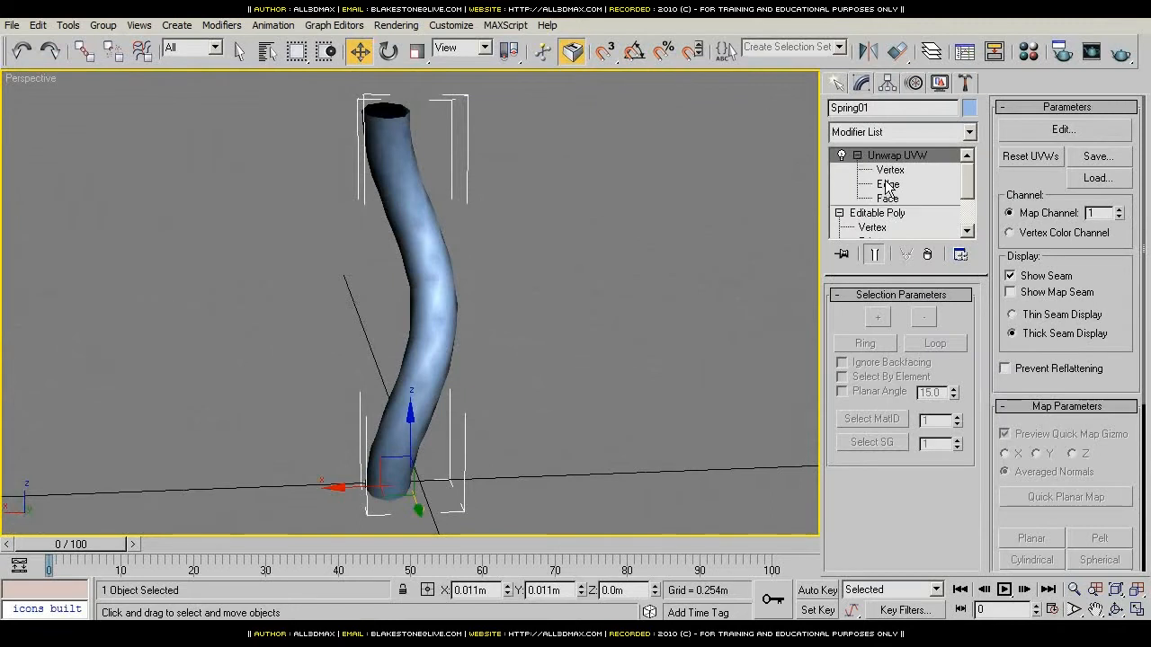
Step: At Edge level with edged faces displayed, select the edge loop spiralling lengthwise along the segment from its lower end
left_click(887, 184)
middle_click_drag(512, 272, 515, 309)
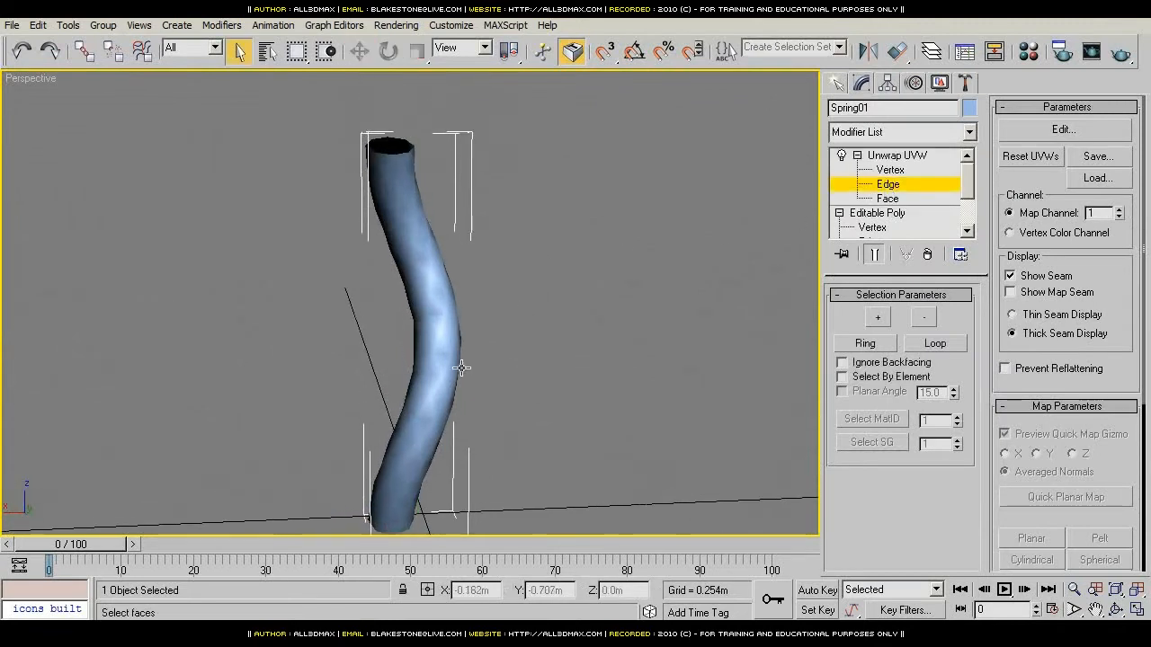
key("F4")
middle_click_drag(482, 409, 537, 352)
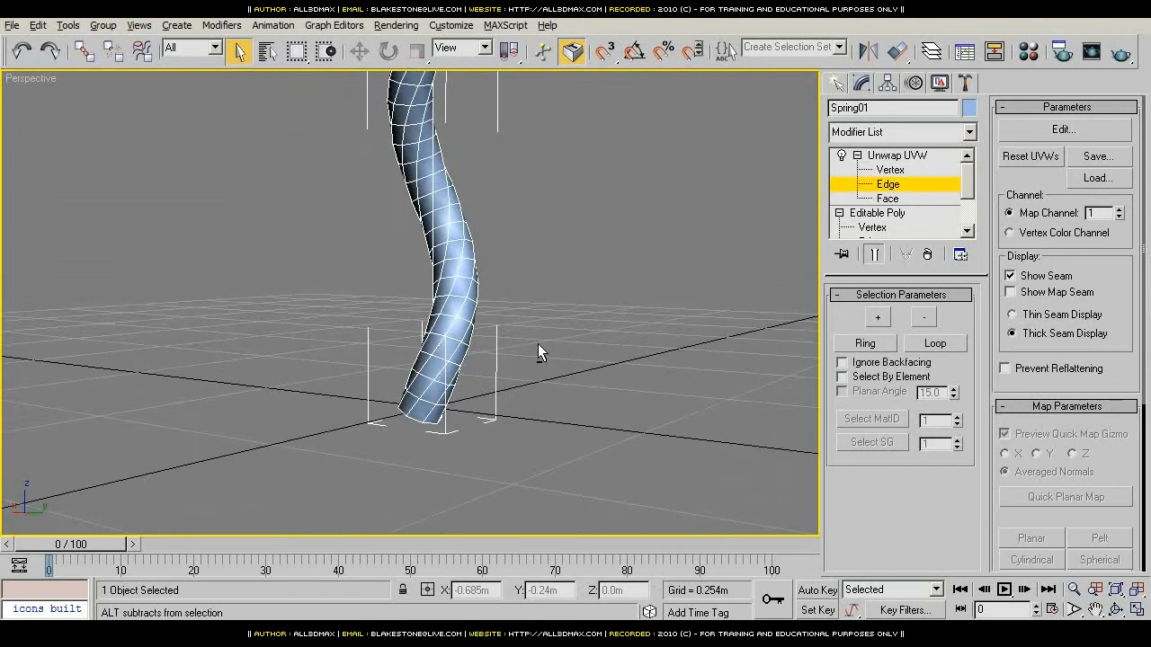
middle_click_drag(483, 405, 434, 160, "alt")
middle_click_drag(401, 396, 379, 418)
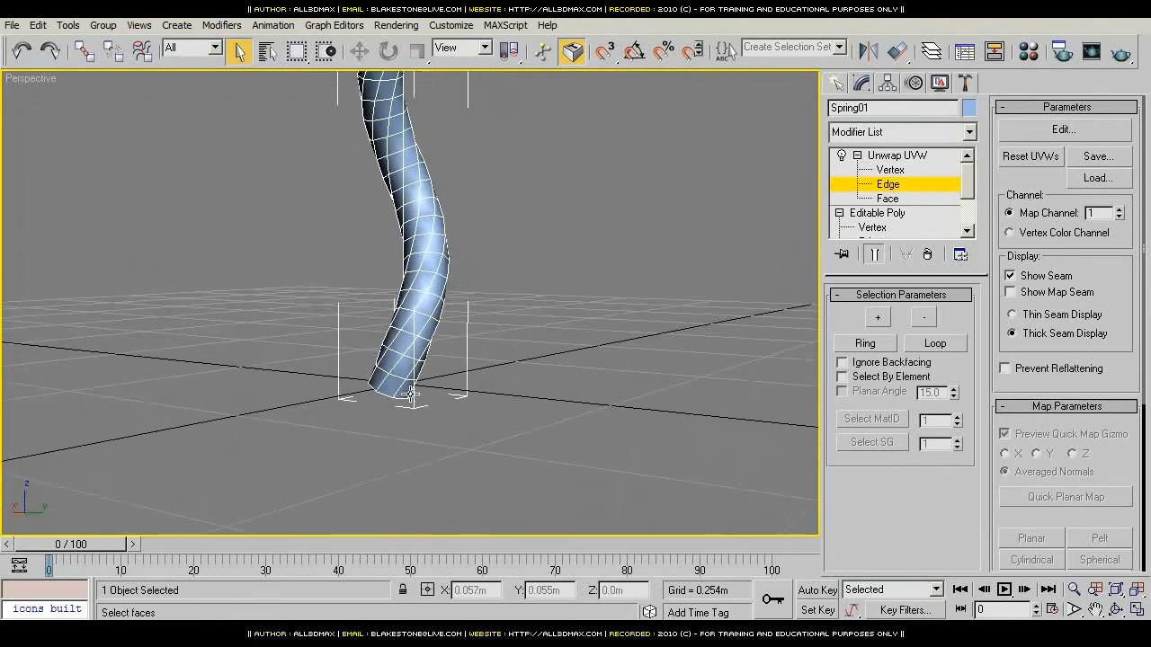
scroll(403, 399, "up", 2)
left_click(395, 432)
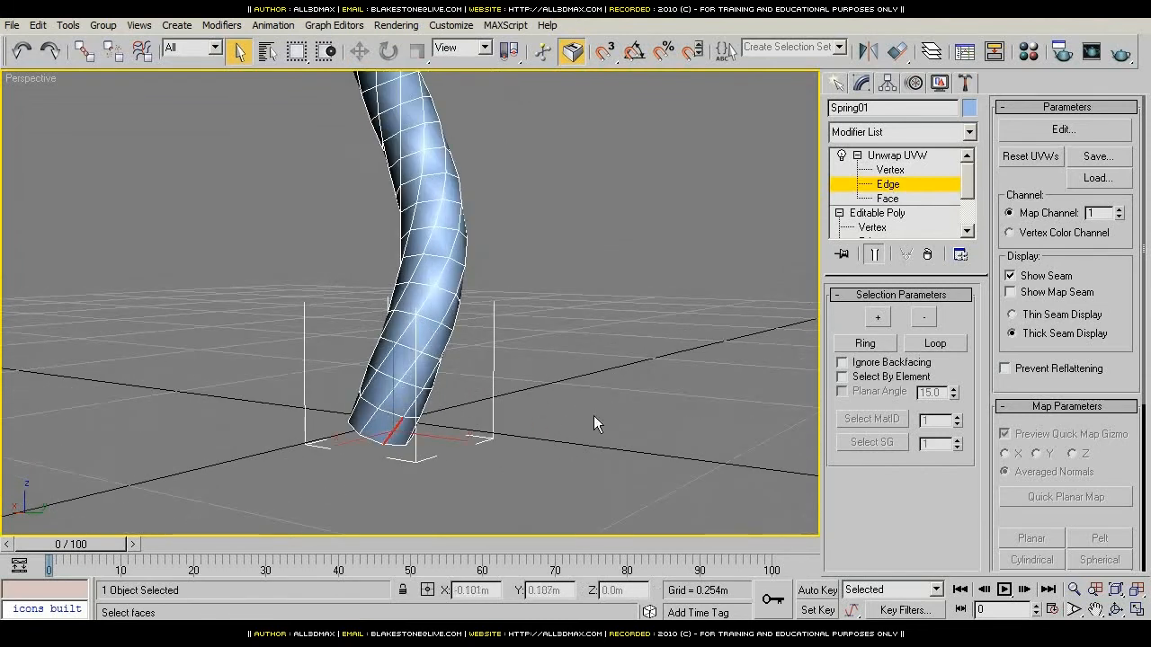
left_click(935, 342)
Step: Check that the selected edge loop runs the full length of the segment and convert it to a mapping seam
middle_click_drag(564, 252, 382, 356, "alt")
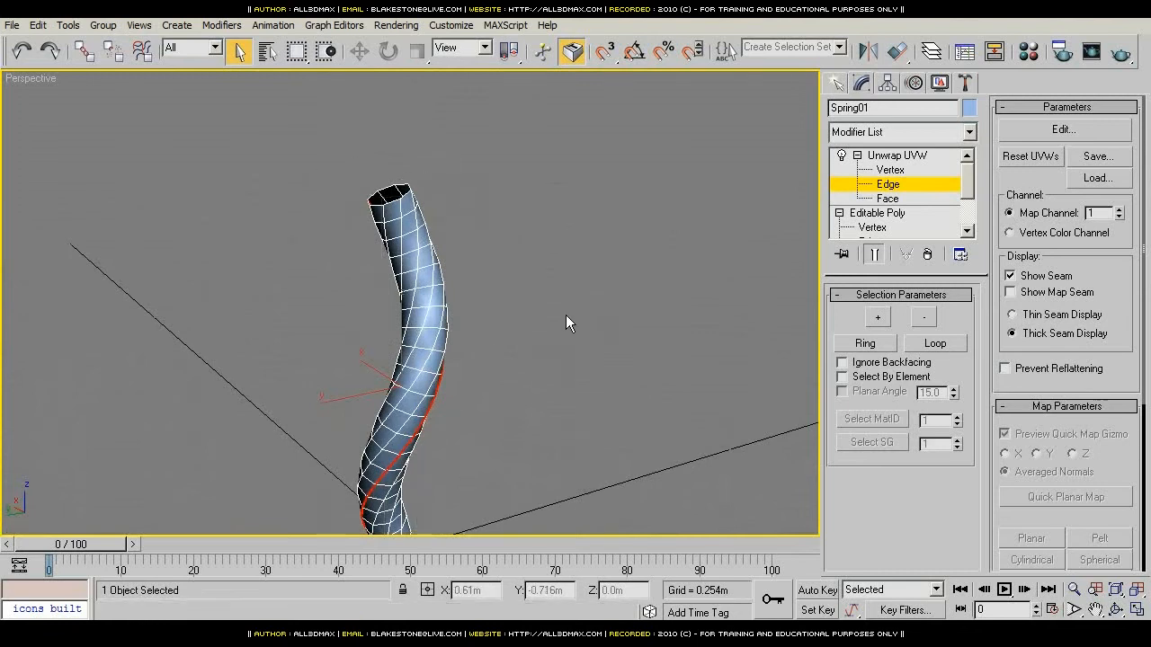
middle_click_drag(566, 316, 321, 321, "alt")
left_click_drag(1112, 463, 1048, 212)
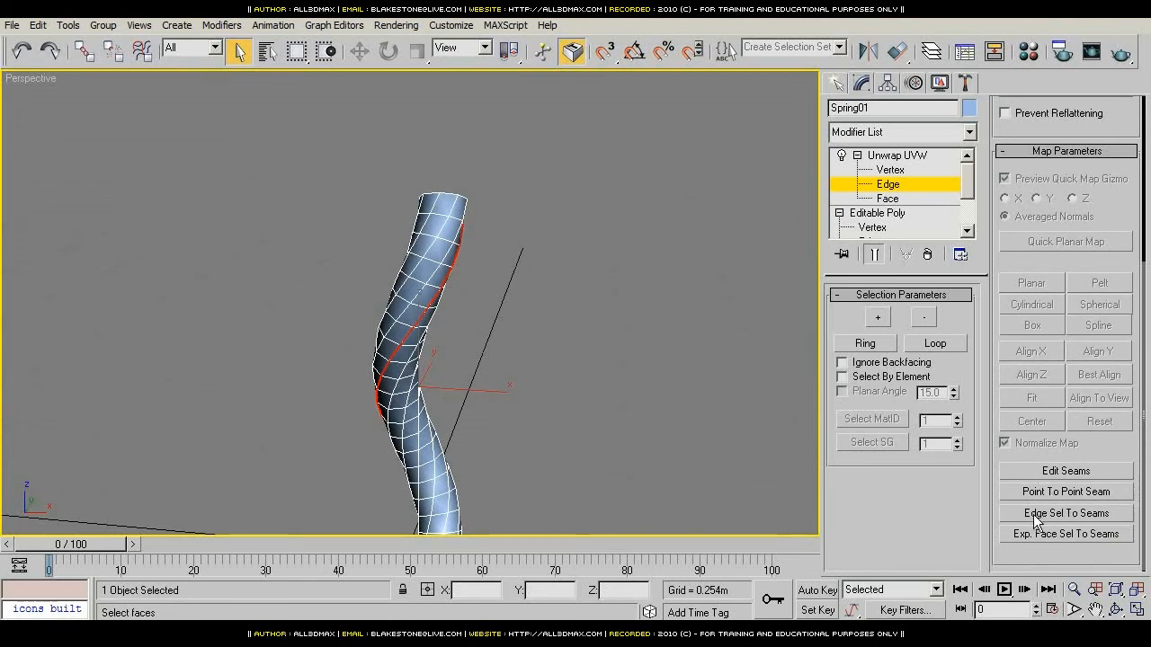
left_click(1082, 516)
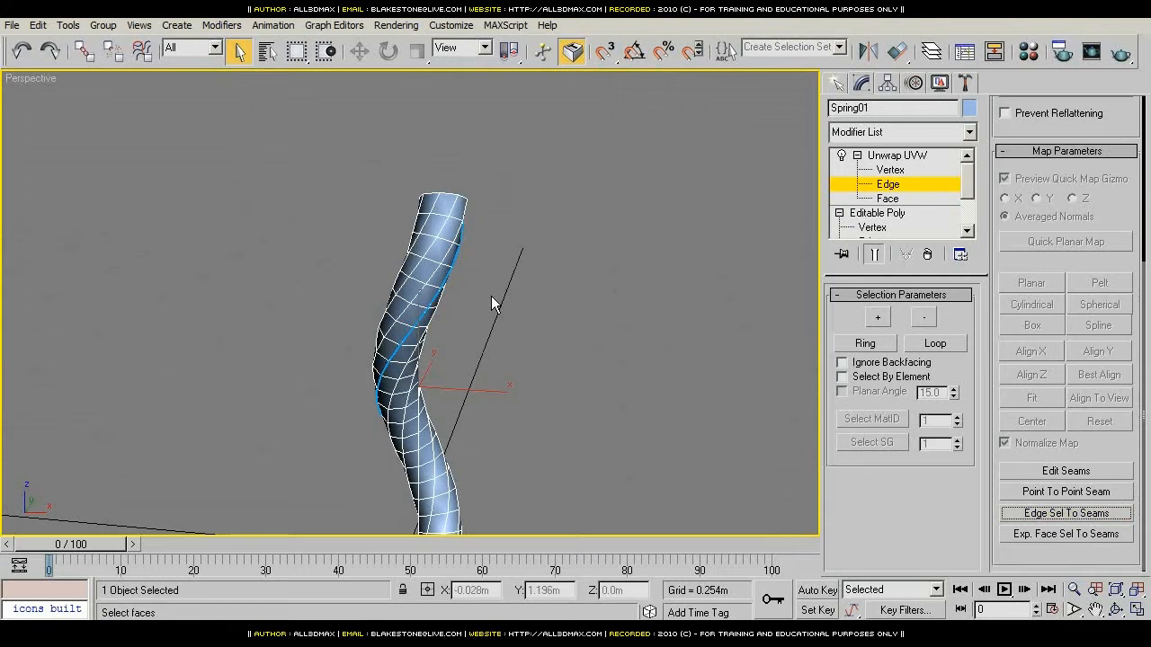
middle_click_drag(484, 343, 454, 270, "alt")
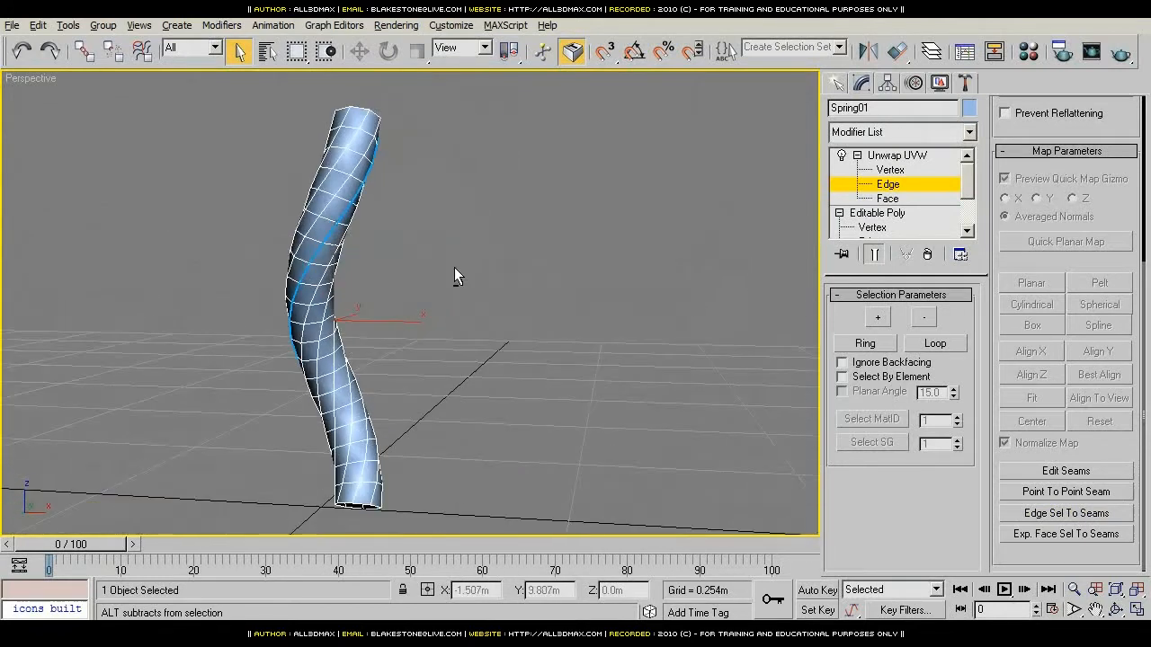
Step: Select all faces of the segment in the Unwrap UVW modifier and apply Pelt mapping to them
left_click(893, 201)
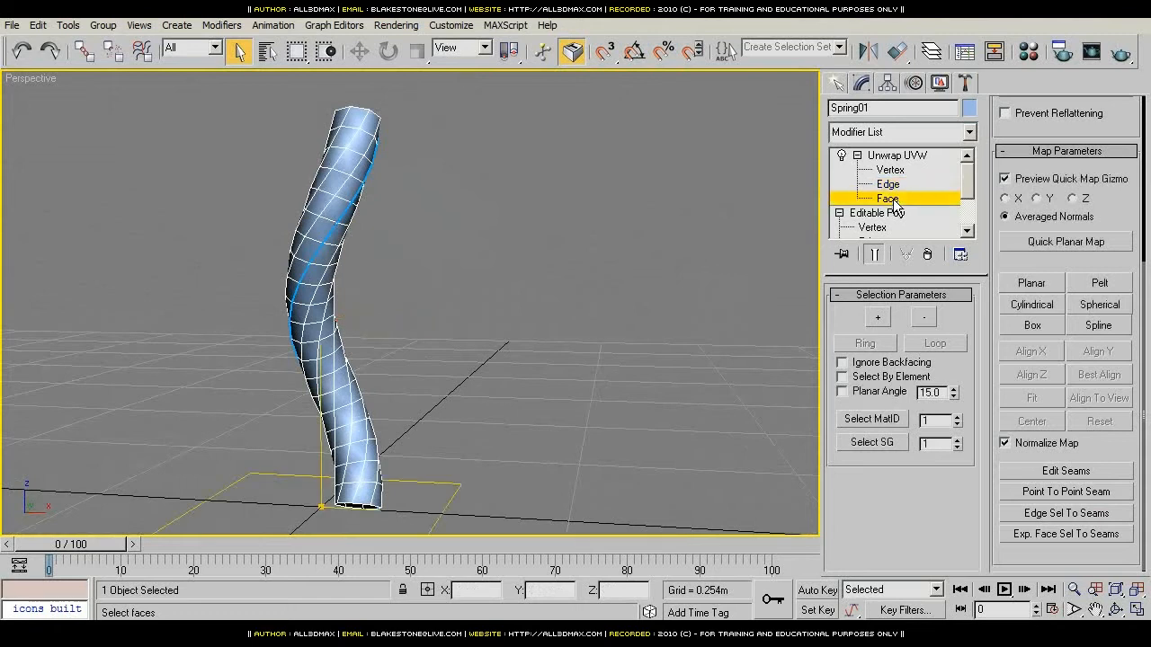
key("ctrl+a")
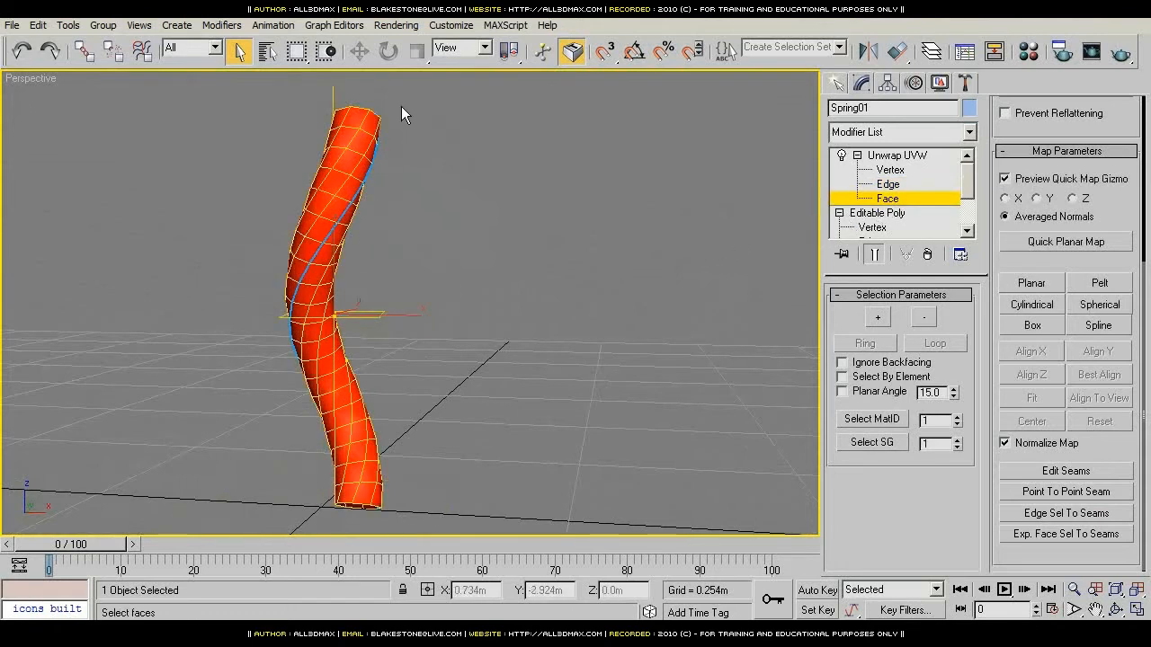
middle_click_drag(445, 404, 584, 415, "alt")
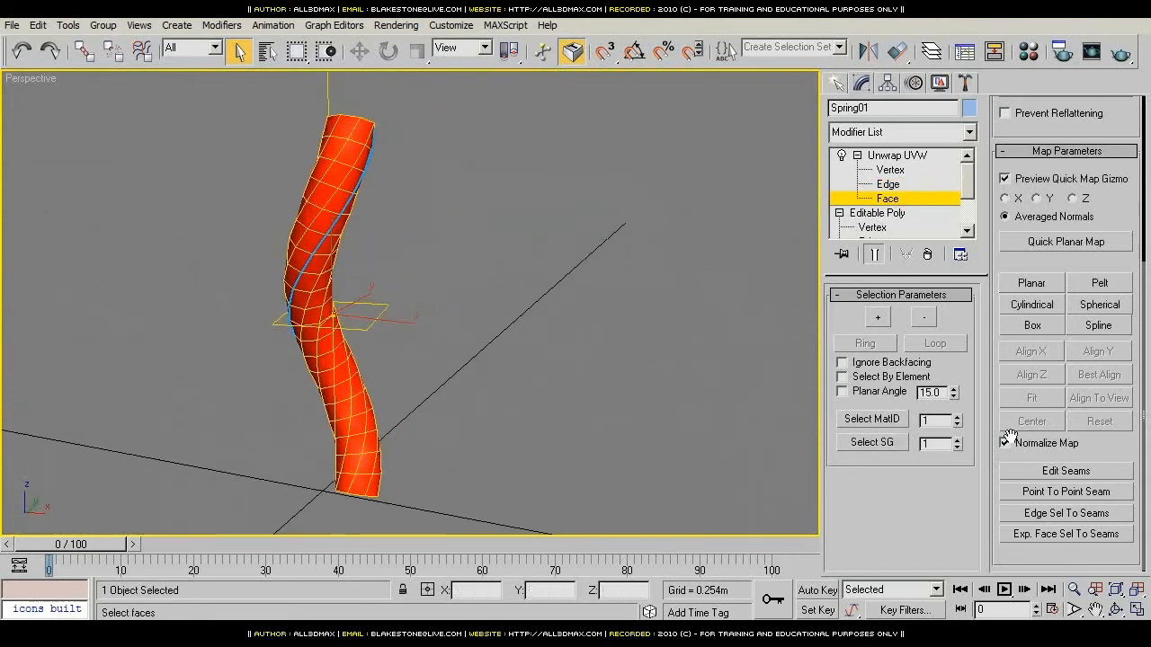
left_click(1099, 284)
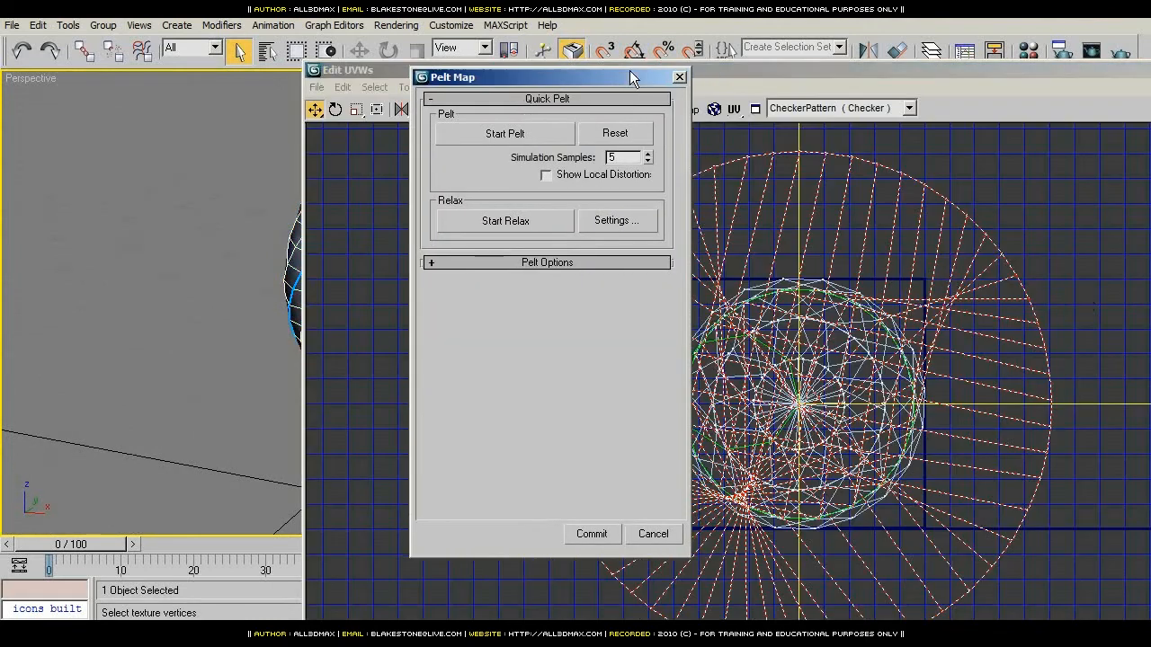
Step: Arrange the Pelt Map and Edit UVWs windows so the whole stretcher circle is accessible, and expand the Pelt Options
left_click_drag(630, 72, 146, 24)
left_click_drag(448, 69, 402, 29)
left_click_drag(171, 24, 360, 33)
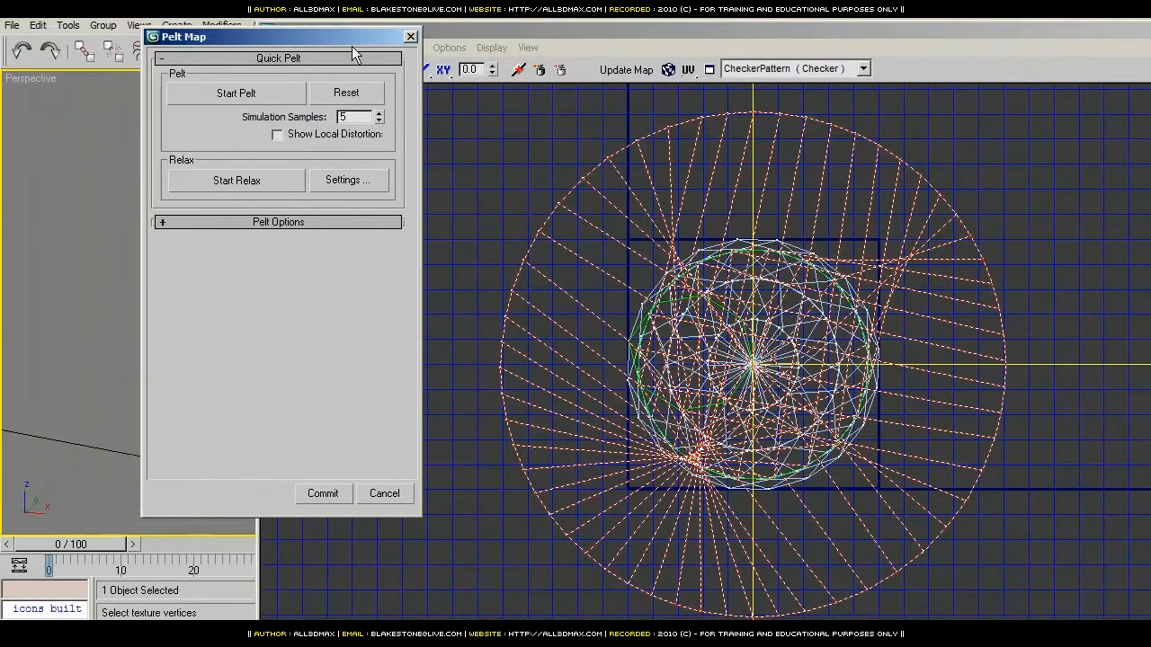
left_click(186, 223)
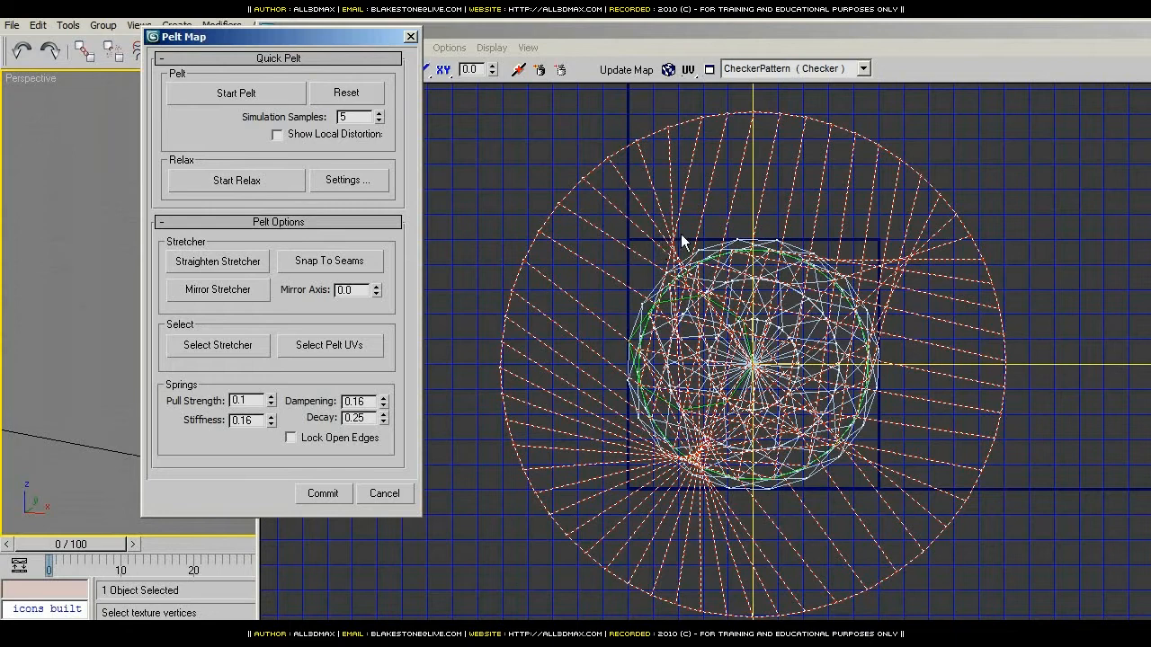
left_click_drag(764, 33, 748, 1)
double_click(710, 12)
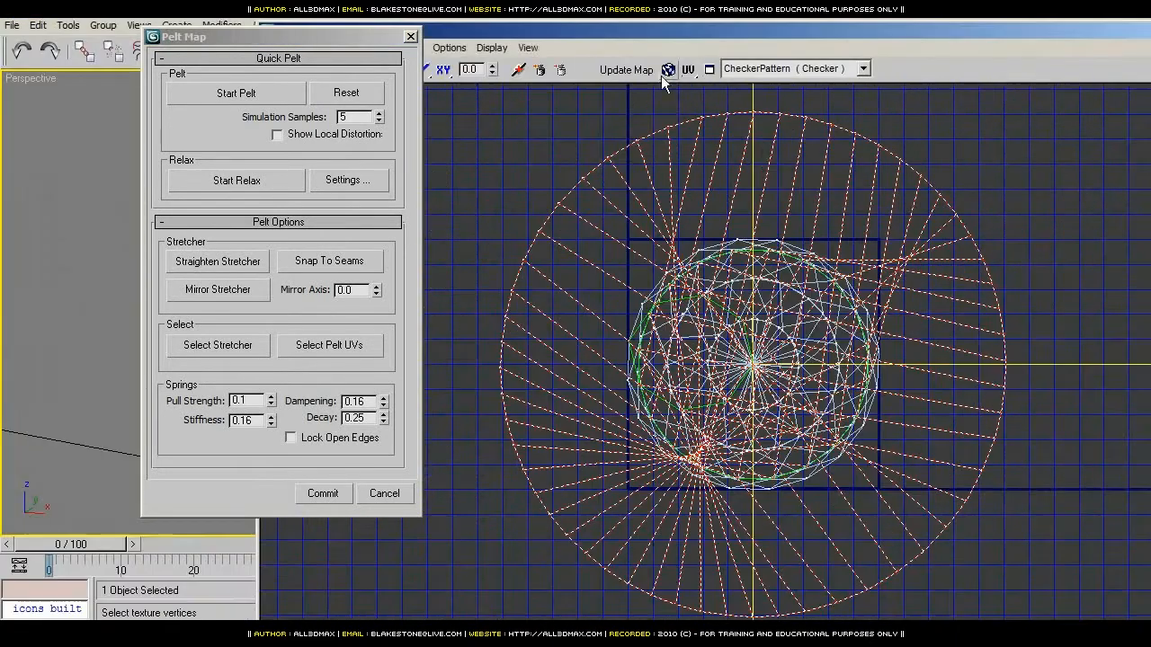
left_click_drag(696, 33, 658, 13)
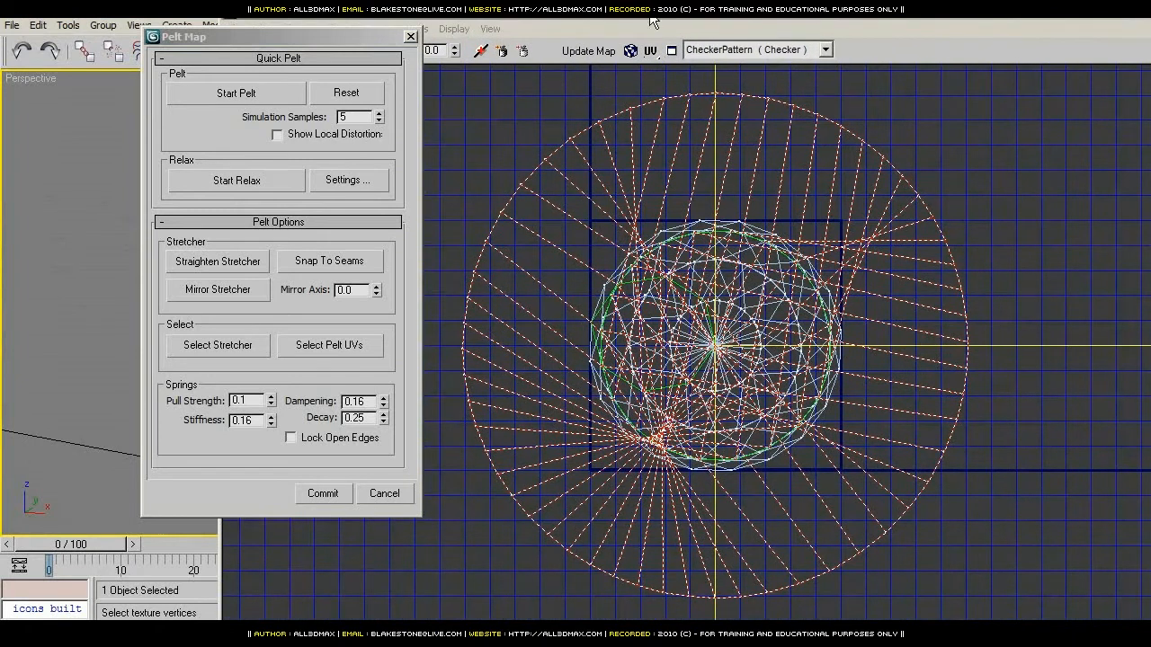
Step: Select the stretcher points and scale their circle in slightly around the pelt UVs, also trying a rotation
left_click(228, 347)
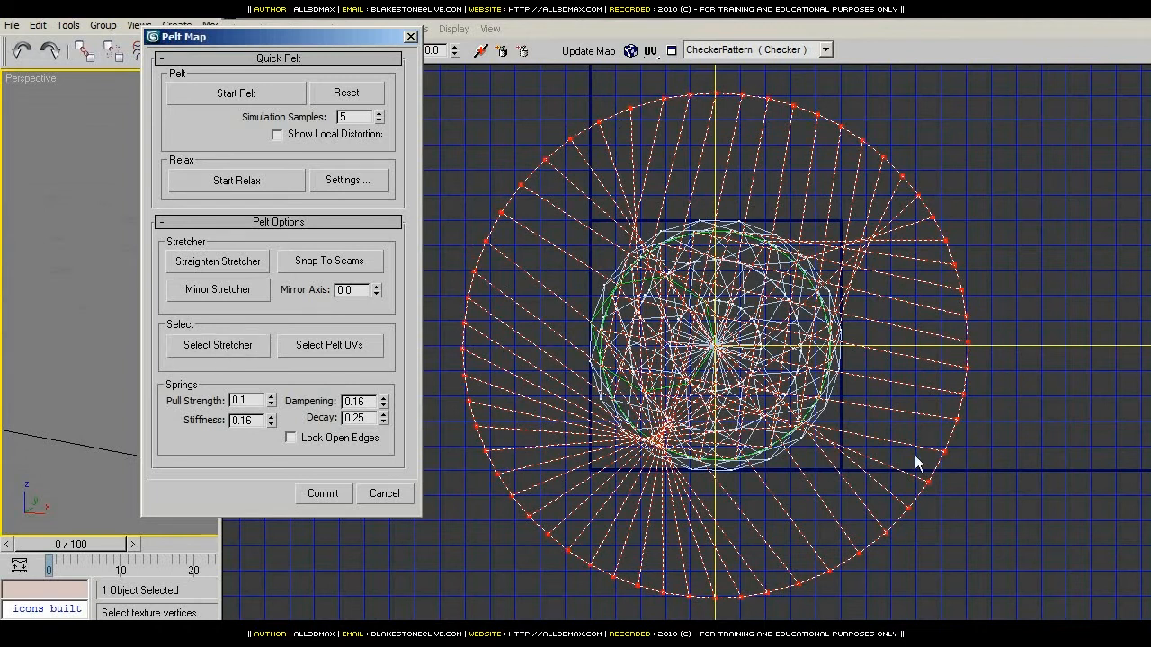
left_click_drag(308, 30, 127, 95)
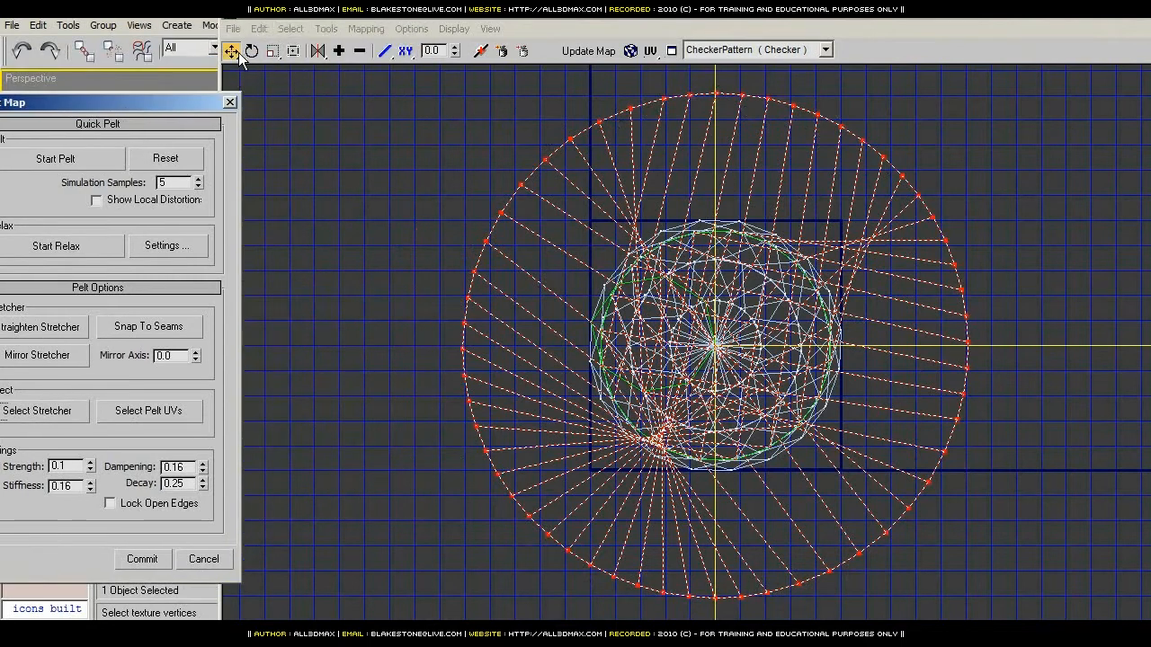
left_click(273, 52)
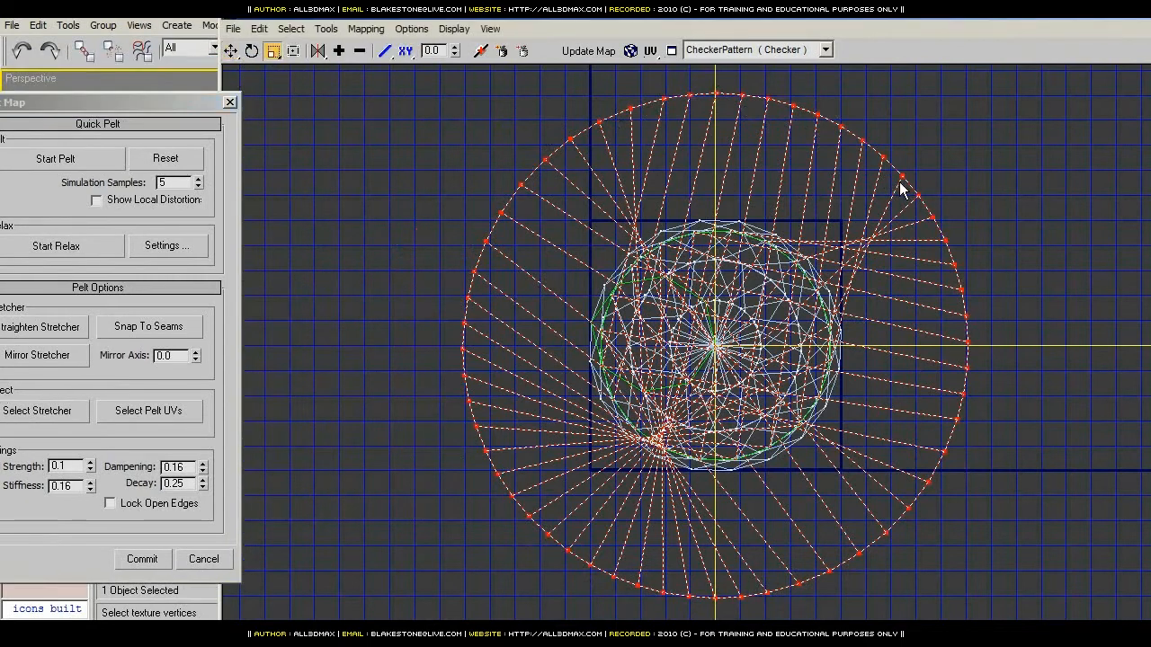
mouse_move(904, 180)
left_mouse_down()
mouse_move(861, 146)
mouse_move(974, 118)
mouse_move(917, 180)
mouse_move(881, 193)
mouse_move(893, 193)
left_mouse_up()
key("e")
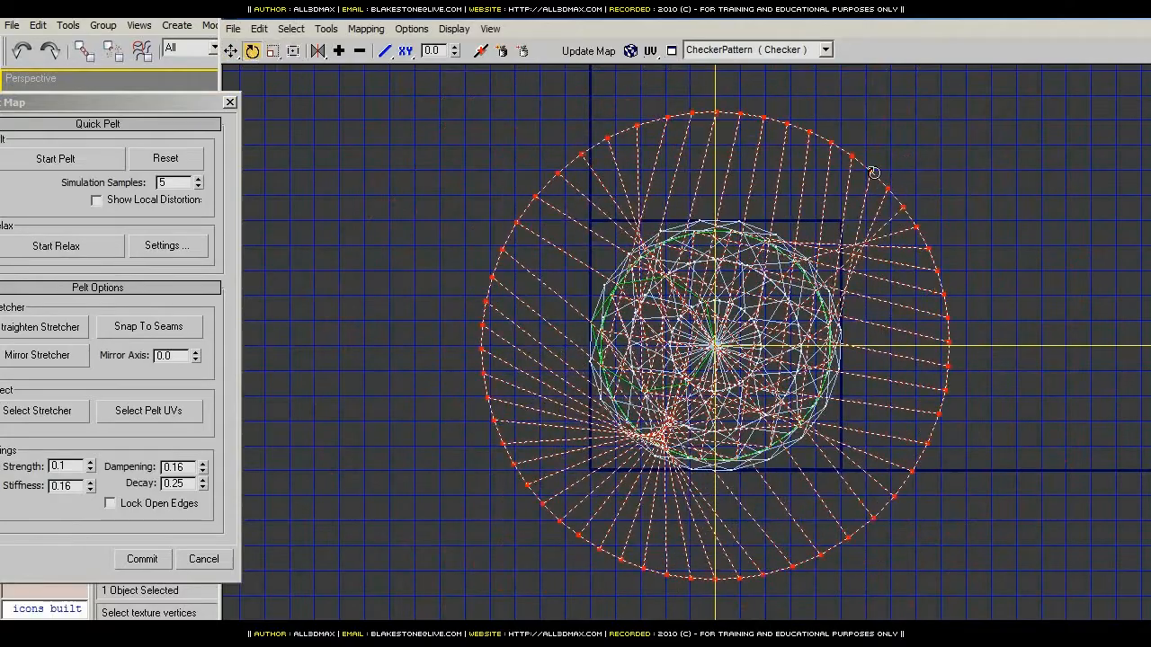
left_click_drag(852, 157, 887, 206)
left_click_drag(95, 109, 236, 68)
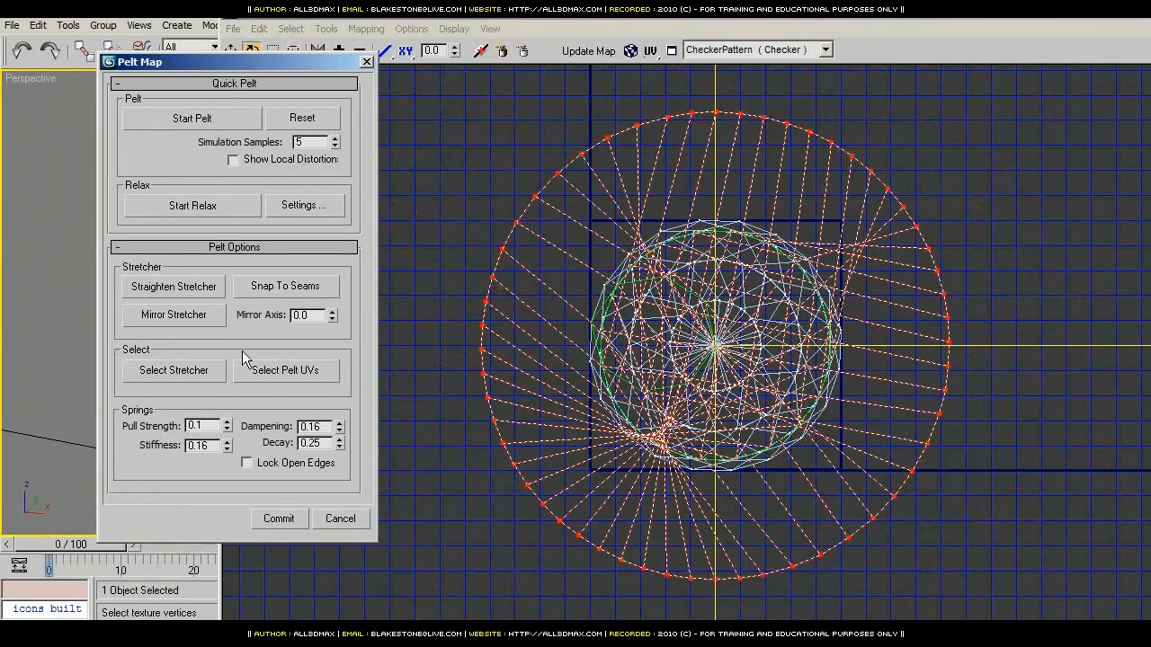
Step: Select the pelt UVs, run the pelt simulation until they spread towards the stretcher circle, and stop it
left_click(306, 375)
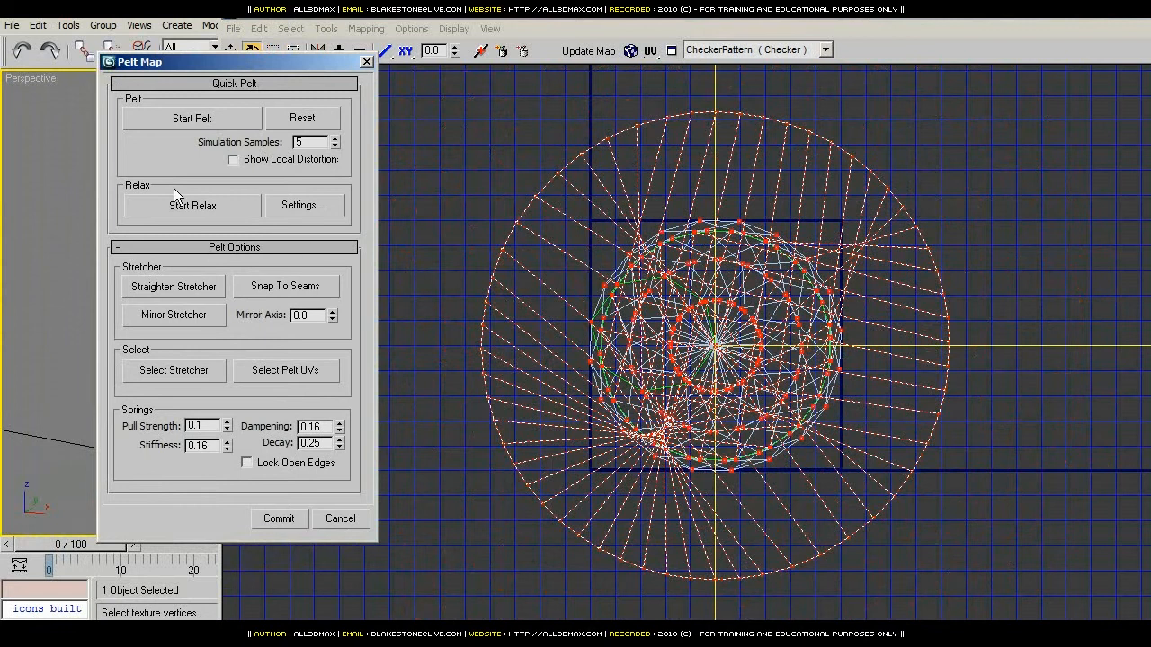
left_click(192, 118)
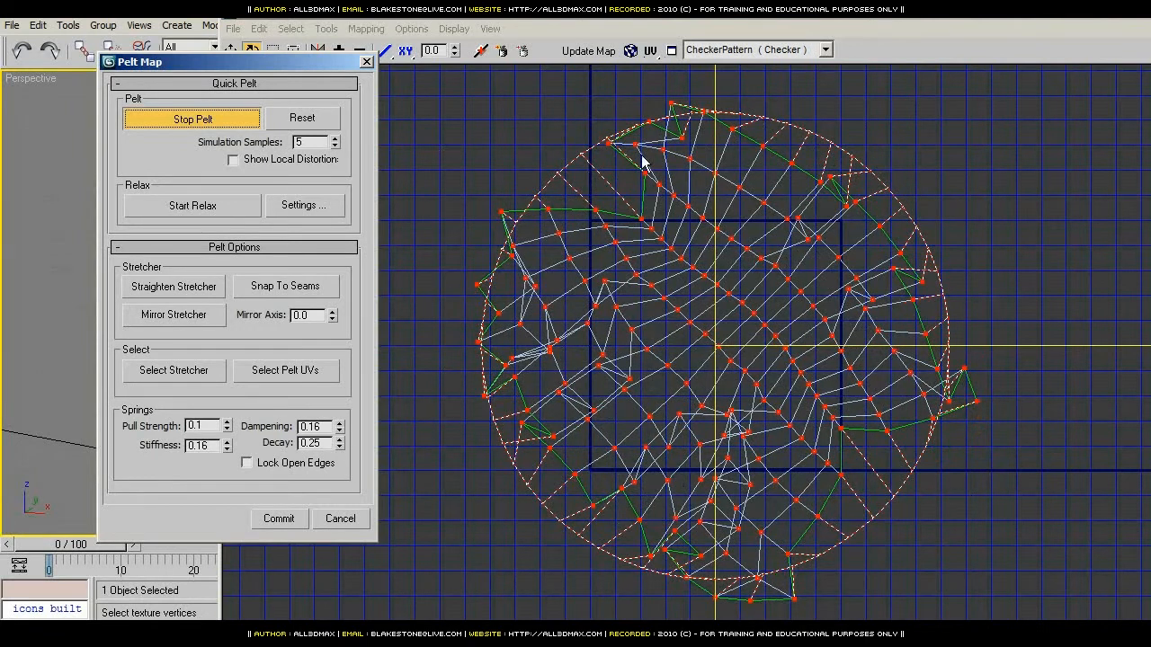
left_click(202, 120)
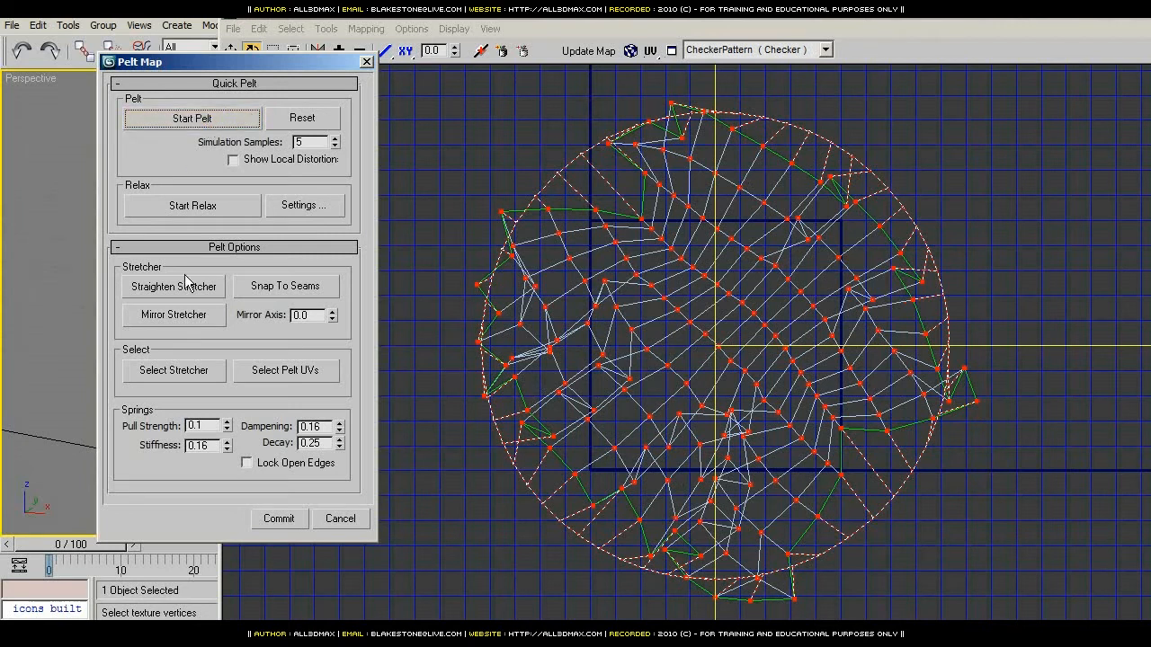
Step: Scale the stretcher circle up to roughly twice its size and hide the grid in the UV editor
left_click(196, 372)
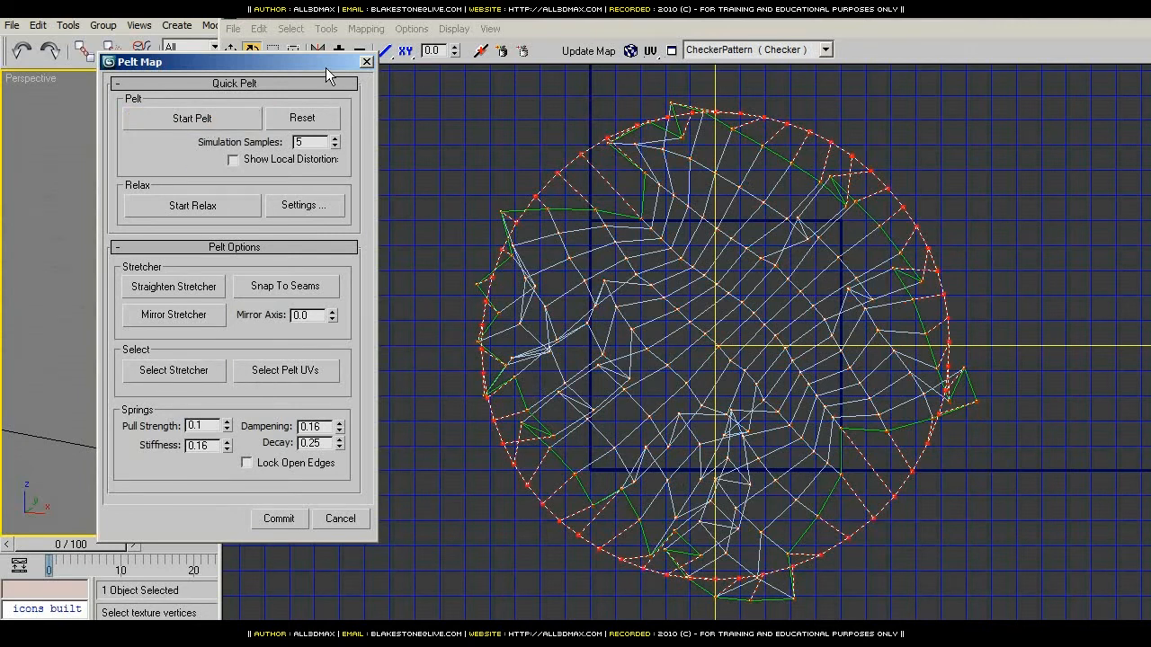
left_click_drag(325, 67, 196, 124)
left_click(271, 51)
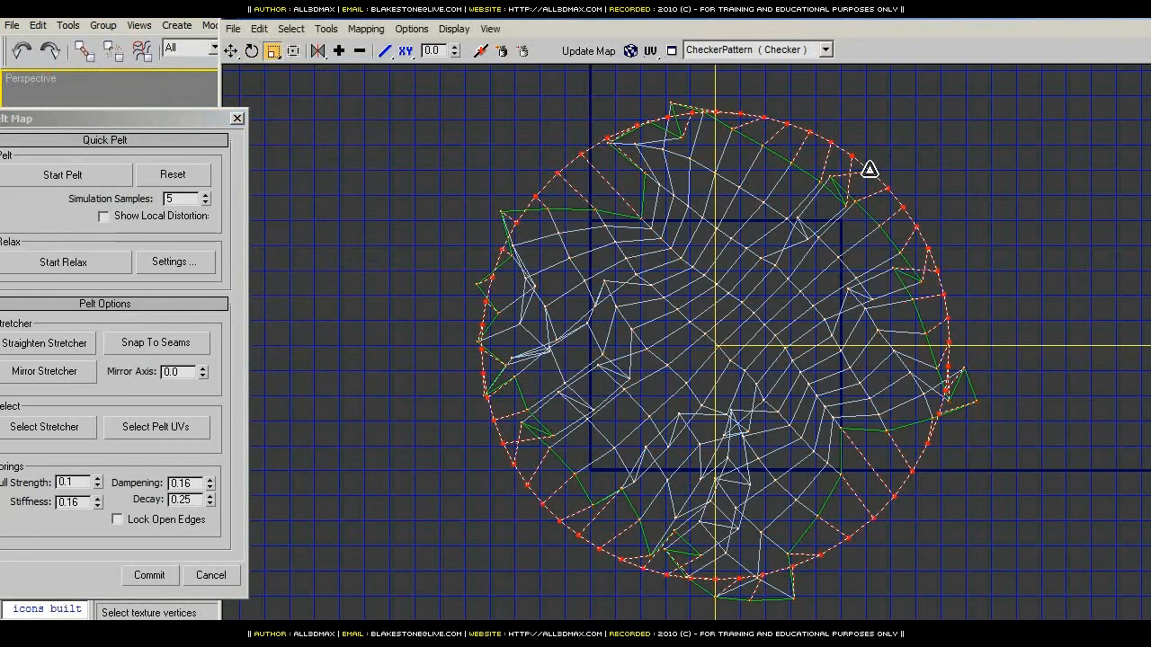
left_click_drag(870, 170, 973, 63)
scroll(820, 290, "down", 4)
middle_click_drag(871, 296, 682, 314)
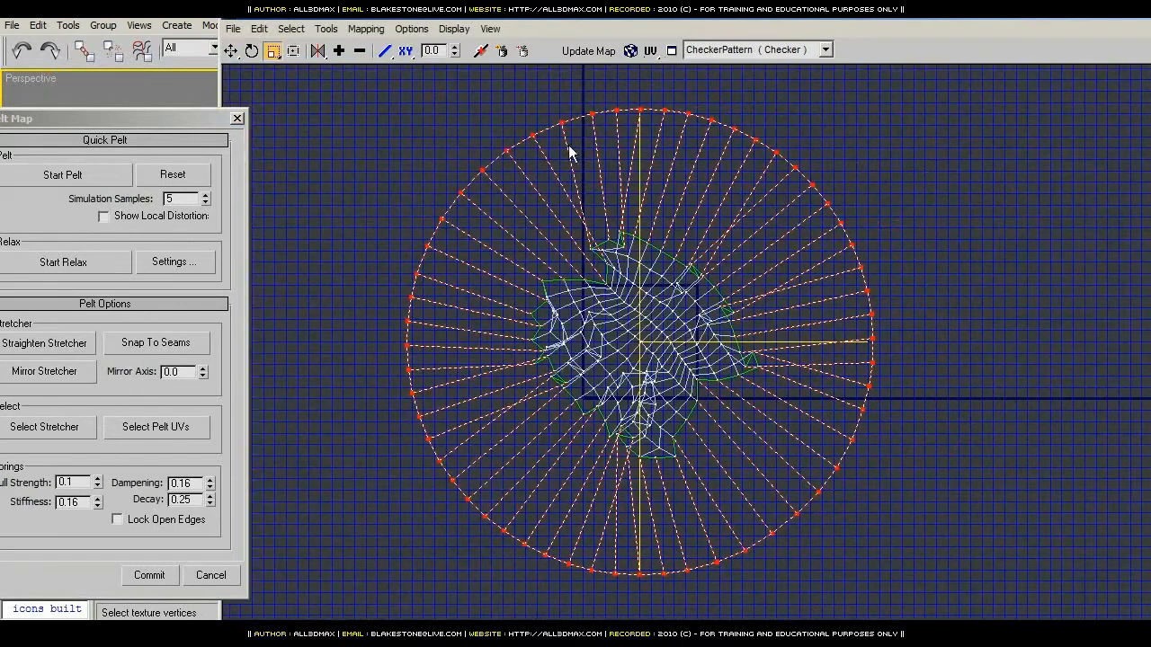
left_click(497, 34)
left_click(506, 162)
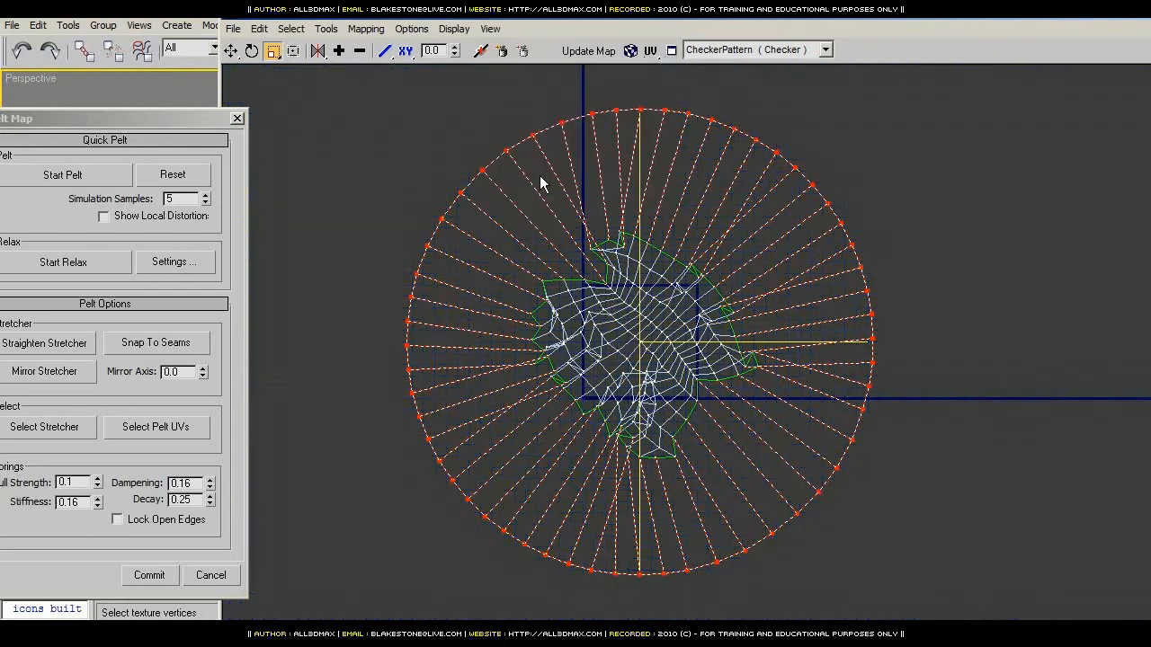
Step: Rerun the pelt simulation on the pelt UVs with the enlarged stretcher, stopping once the mesh is pulled into an even sheet
left_click_drag(144, 118, 242, 73)
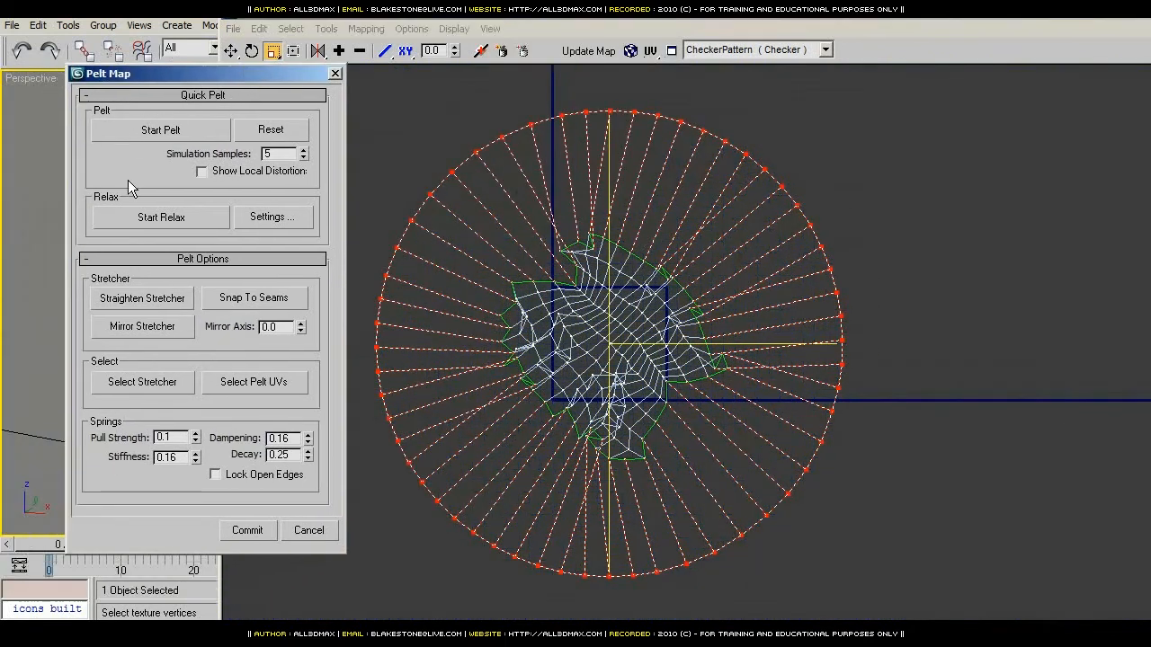
left_click(263, 385)
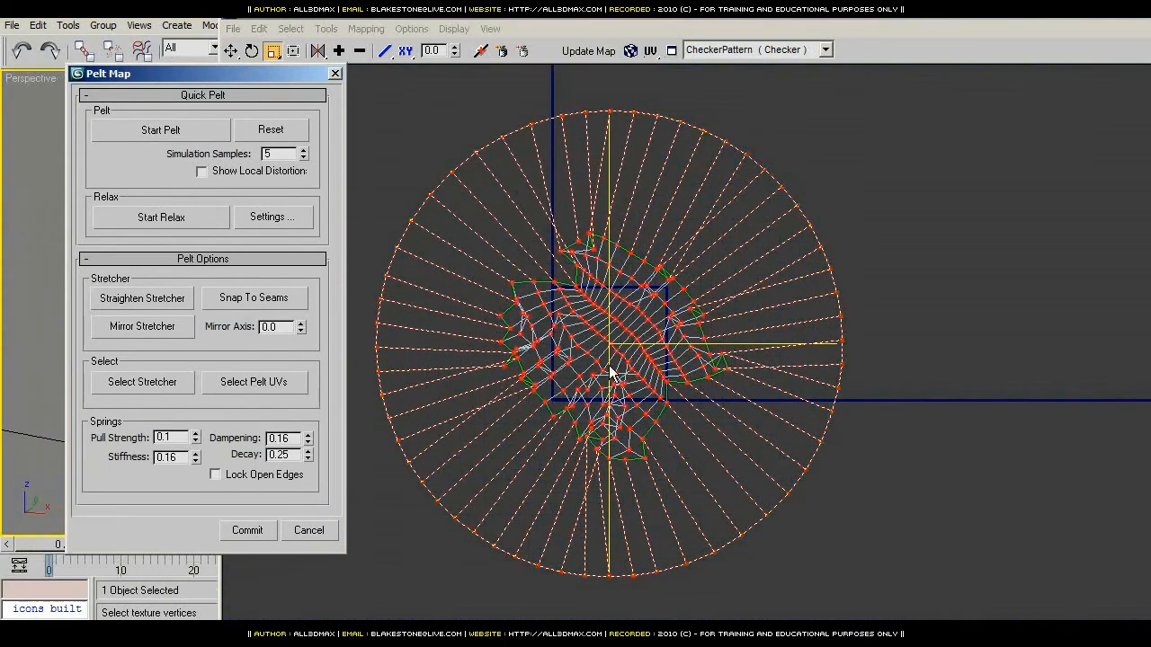
left_click(181, 132)
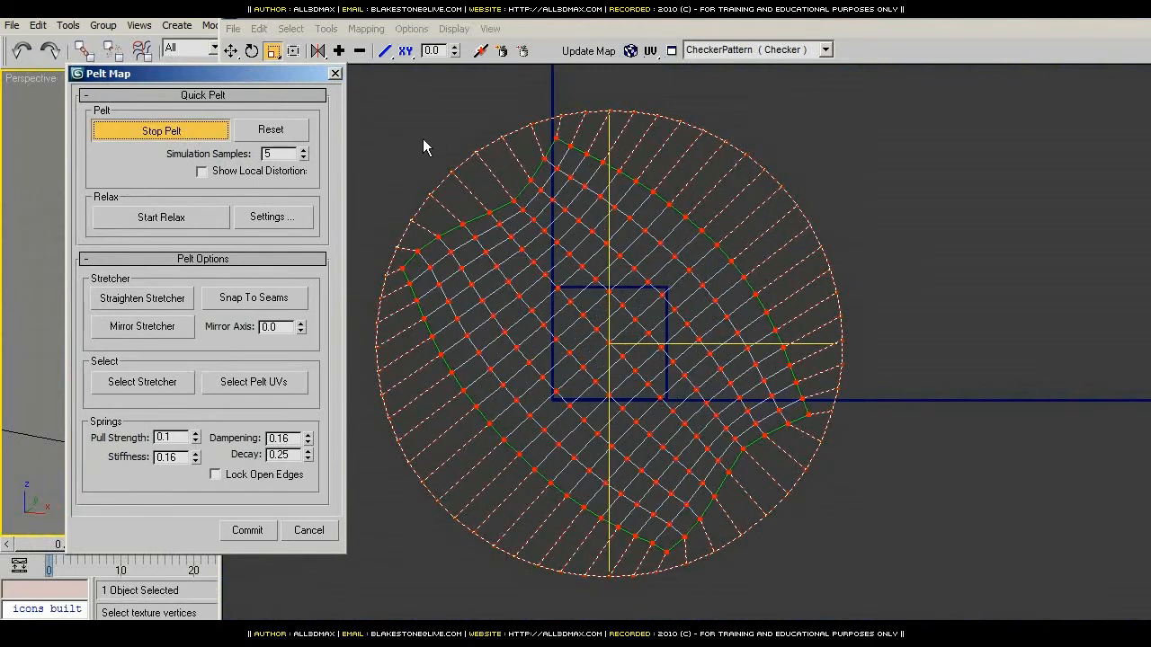
left_click(192, 133)
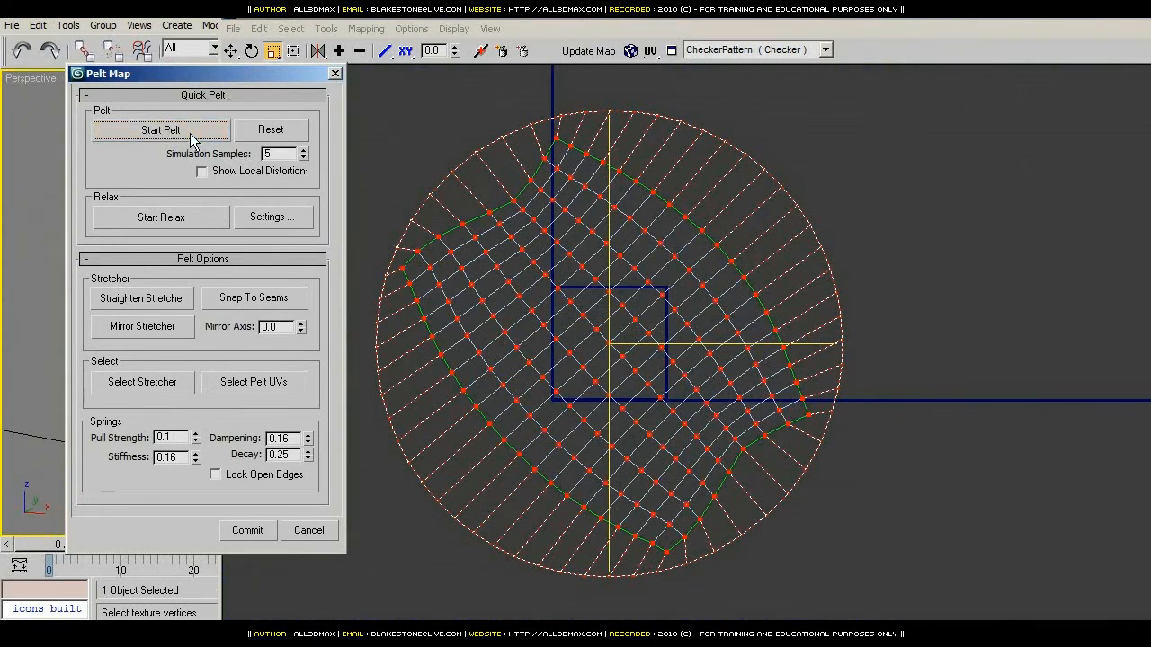
Step: Enlarge the stretcher circle further and run the pelt simulation on the pelt UVs once more
left_click(148, 385)
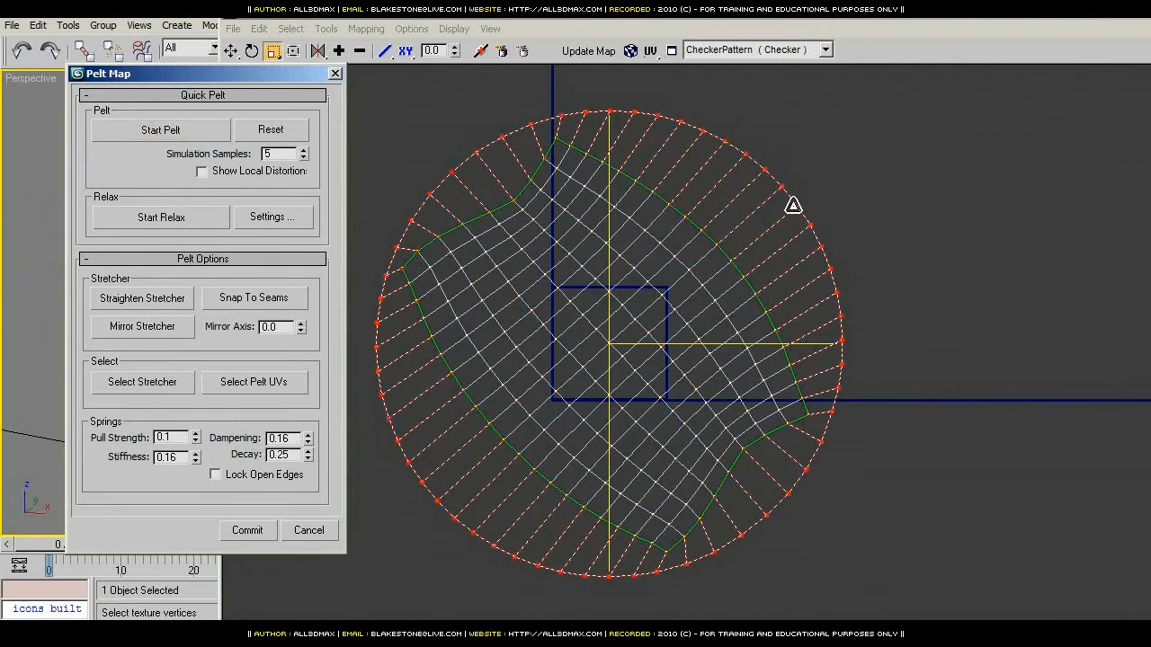
left_click_drag(796, 201, 847, 162)
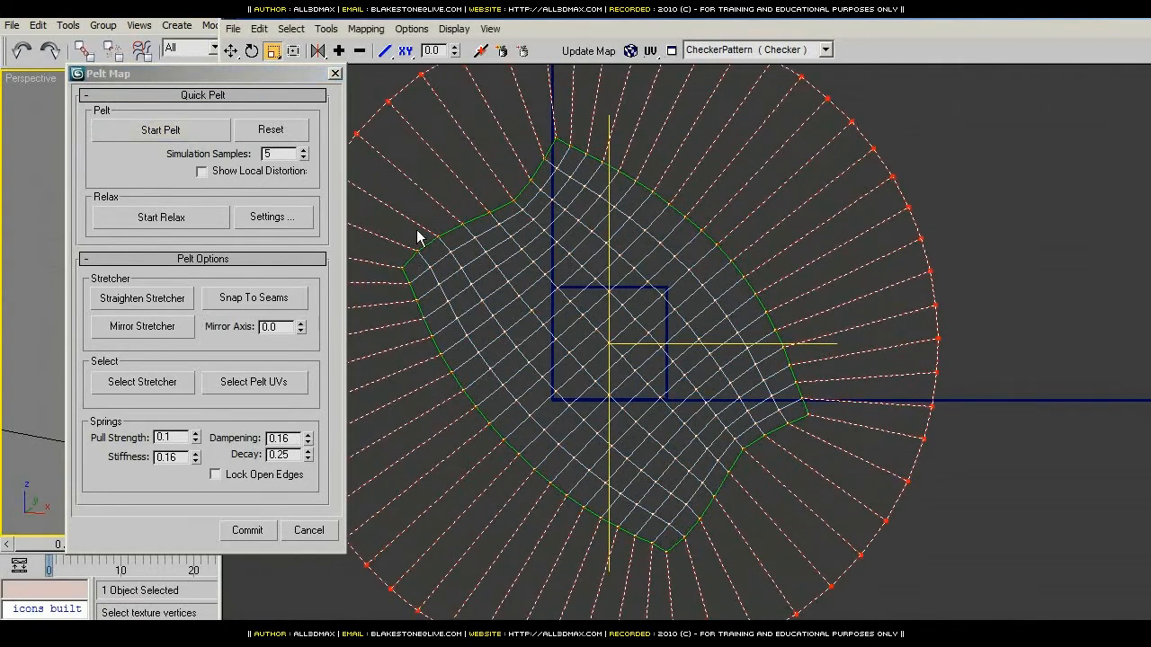
left_click(275, 382)
left_click(190, 131)
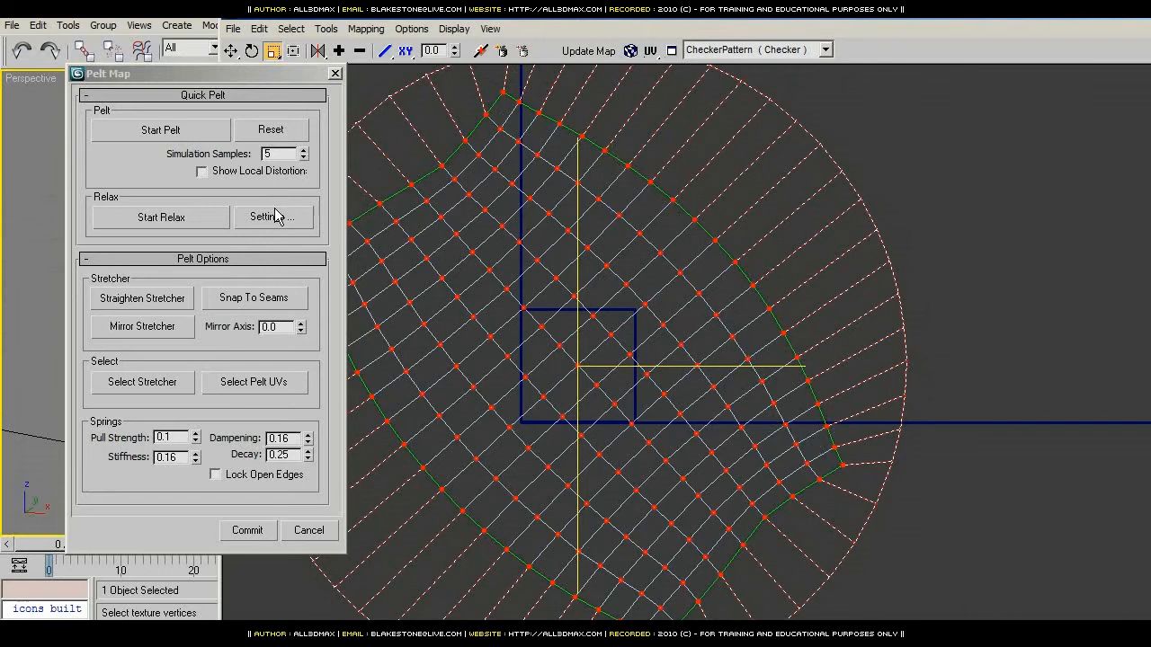
Step: Relax the pelt UVs until the mesh settles into an even curved strip, stop the relaxation and commit the pelt map
left_click(162, 218)
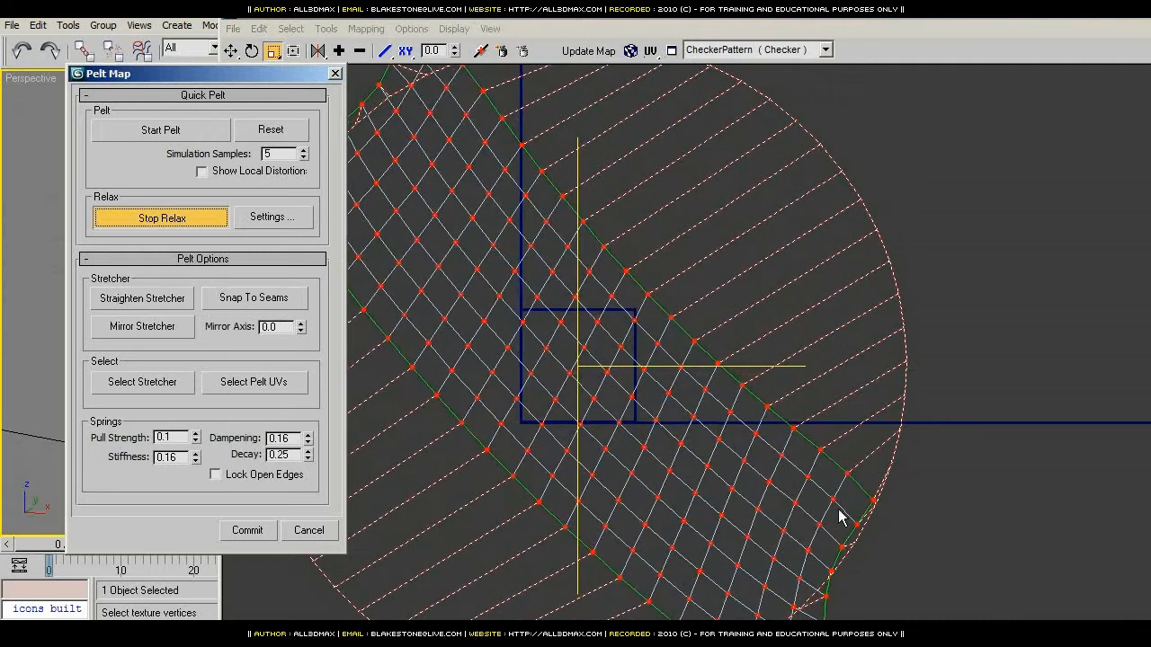
left_click_drag(379, 14, 608, 63)
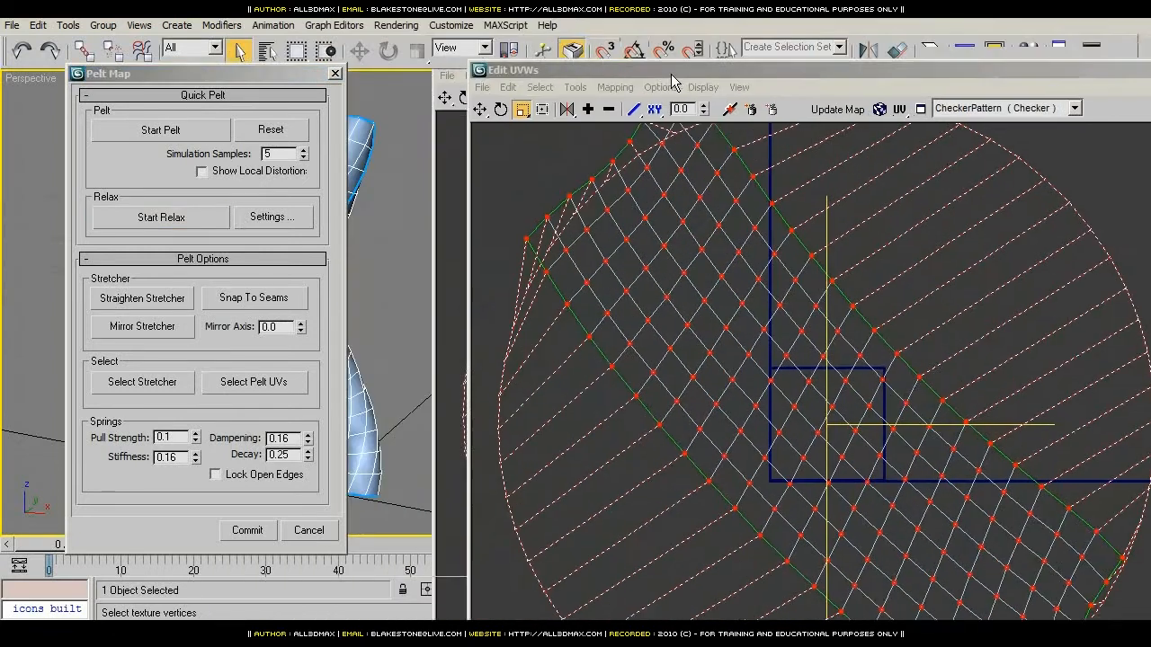
double_click(608, 61)
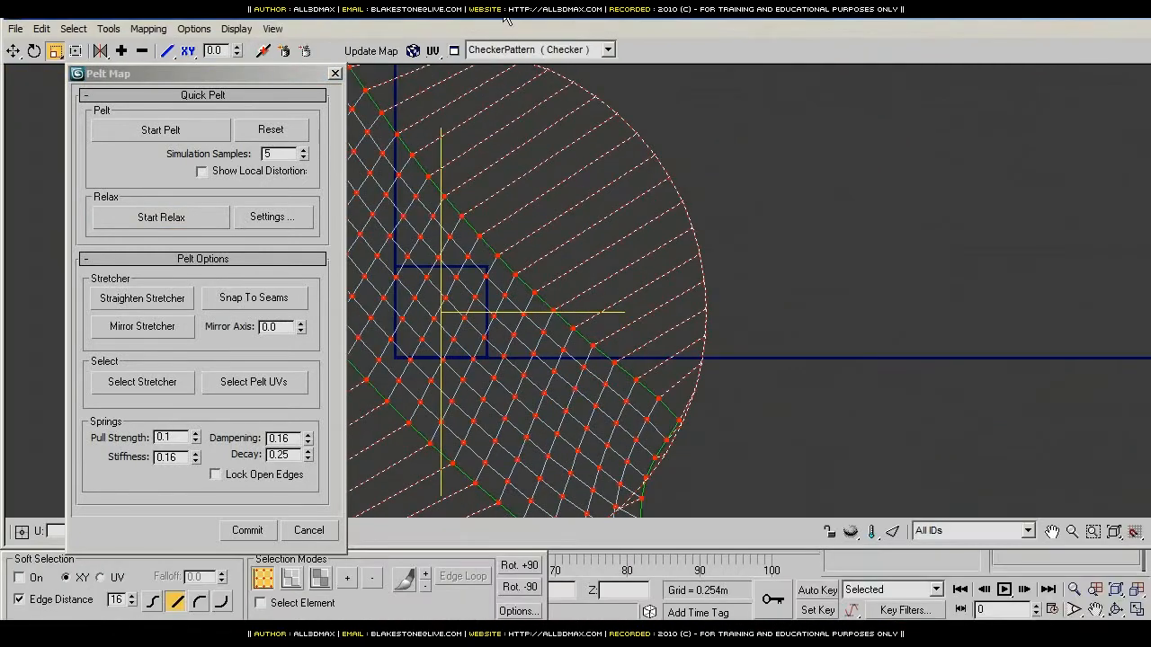
double_click(505, 16)
scroll(590, 267, "down", 5)
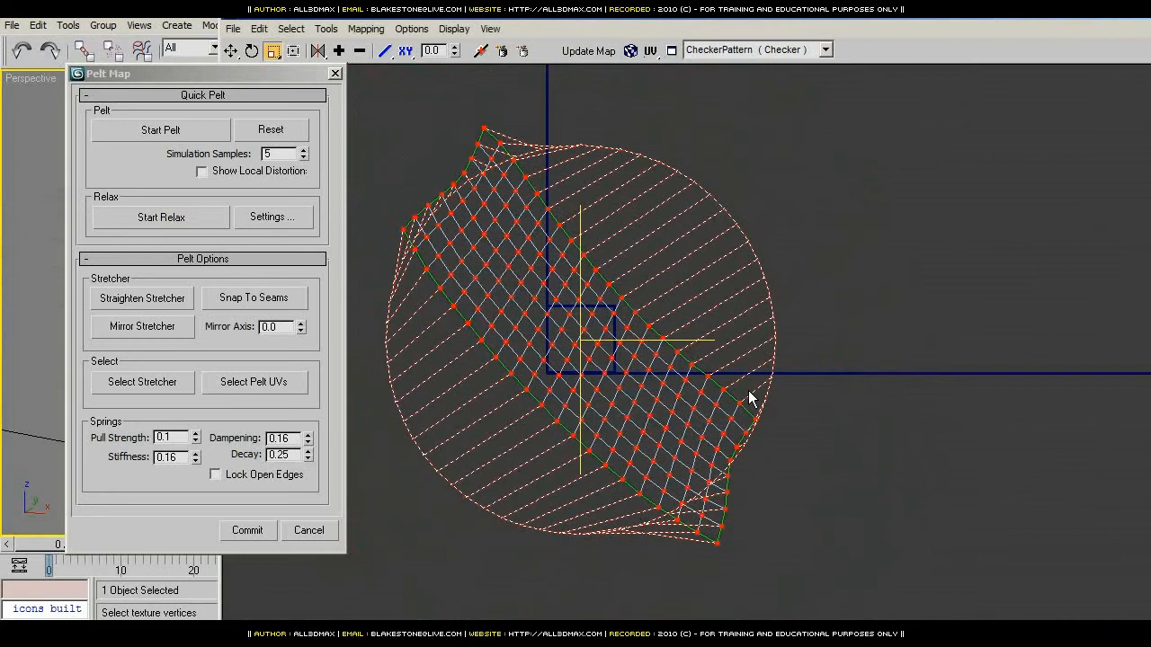
left_click(246, 531)
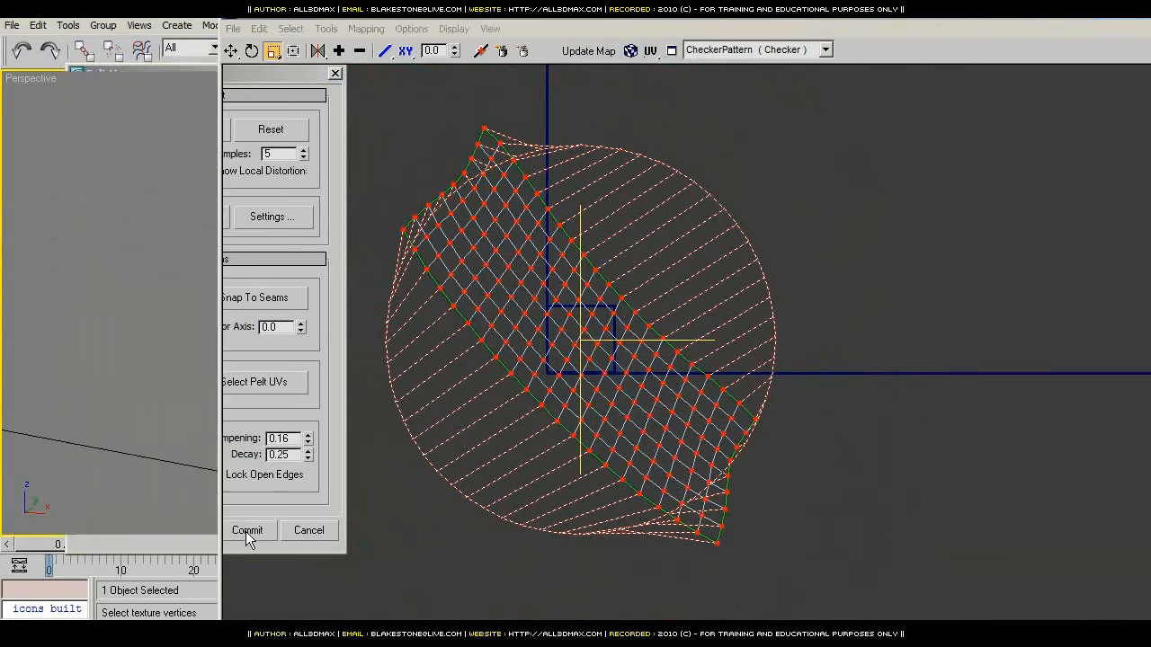
left_click(627, 205)
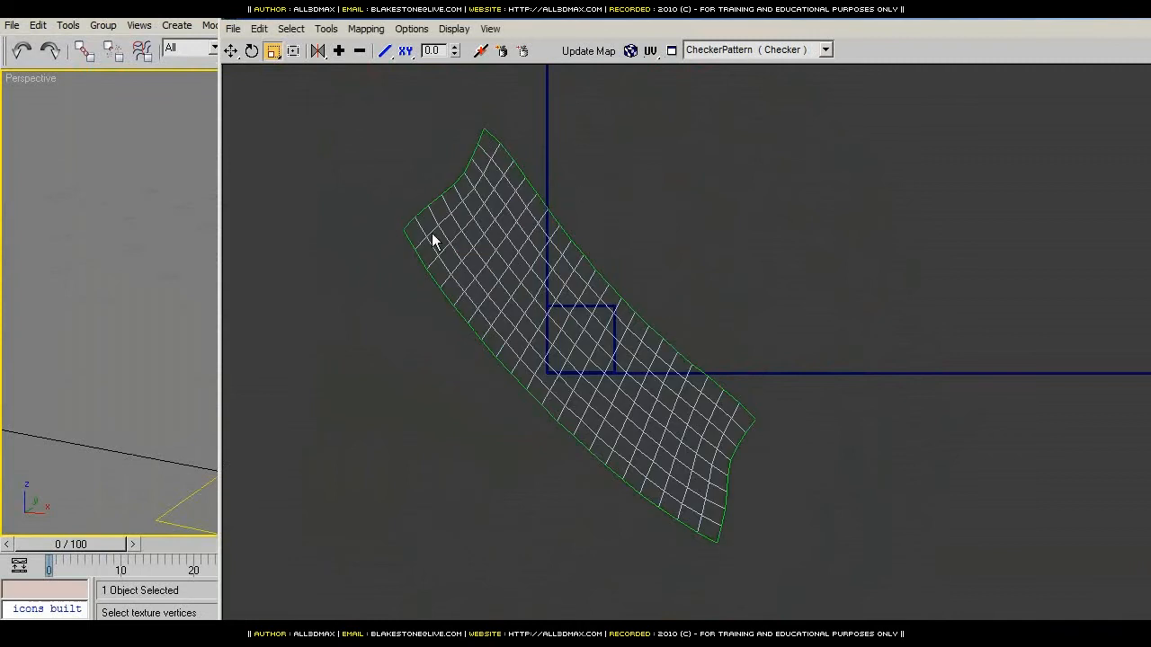
Step: Rotate the whole unwrapped UV shell counterclockwise until the strip lies roughly horizontal
left_click_drag(526, 20, 443, 16)
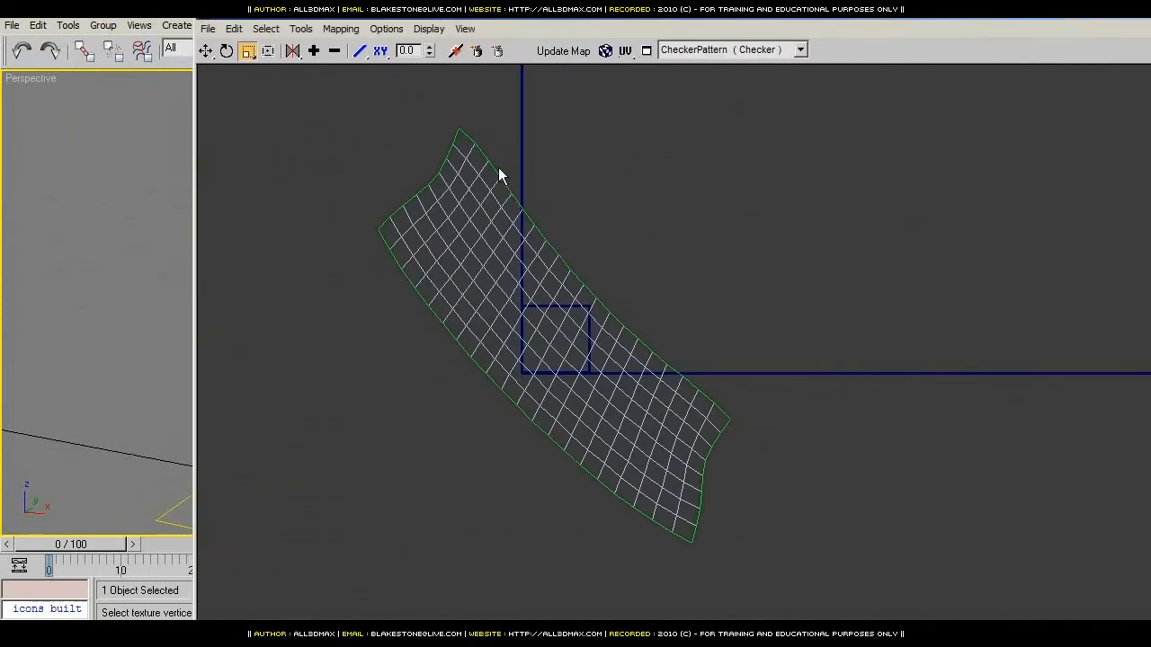
left_click(226, 50)
left_click_drag(497, 293, 429, 309)
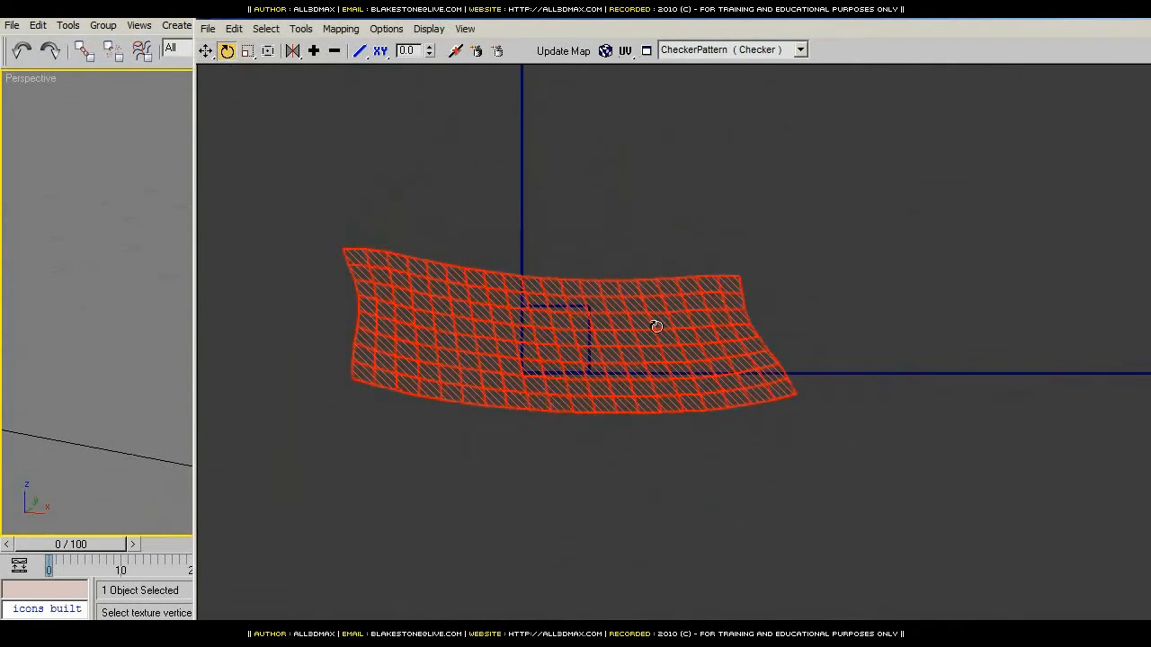
middle_click_drag(689, 334, 635, 320)
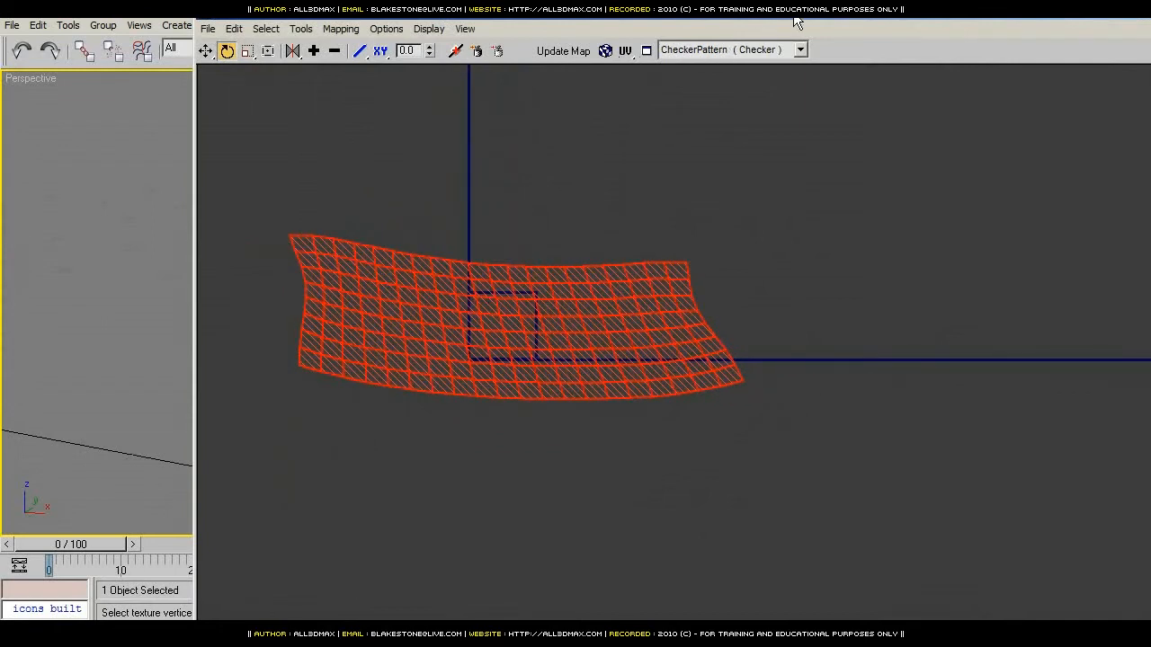
Step: Bring the UV editor's alignment tools into view and check the About information of the Unwrap Tools script
left_click_drag(795, 20, 580, 20)
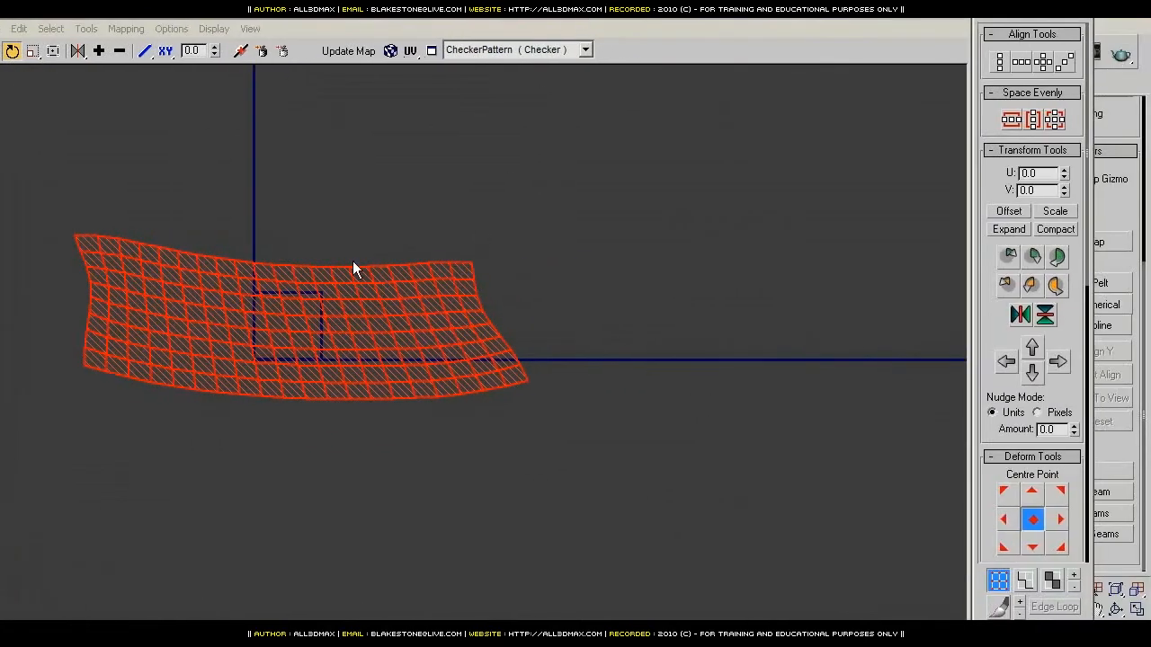
left_click(1082, 20)
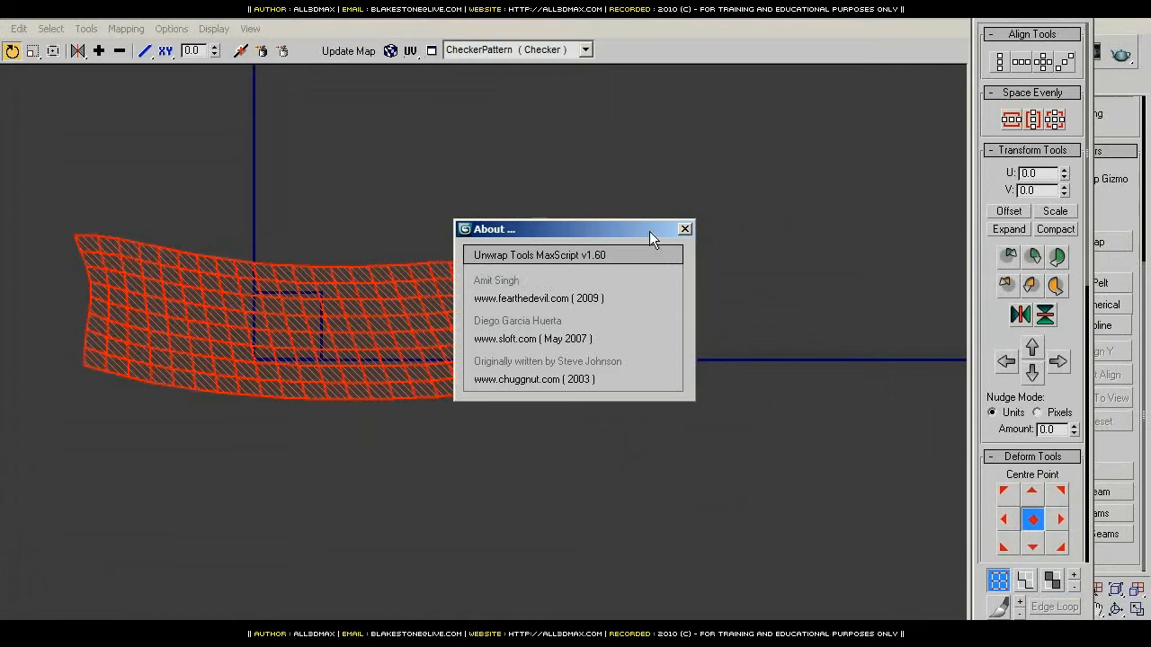
left_click(688, 227)
Step: Select all vertices along the upper long edge of the UV shell in vertex mode
middle_click_drag(381, 247, 490, 267)
key("1")
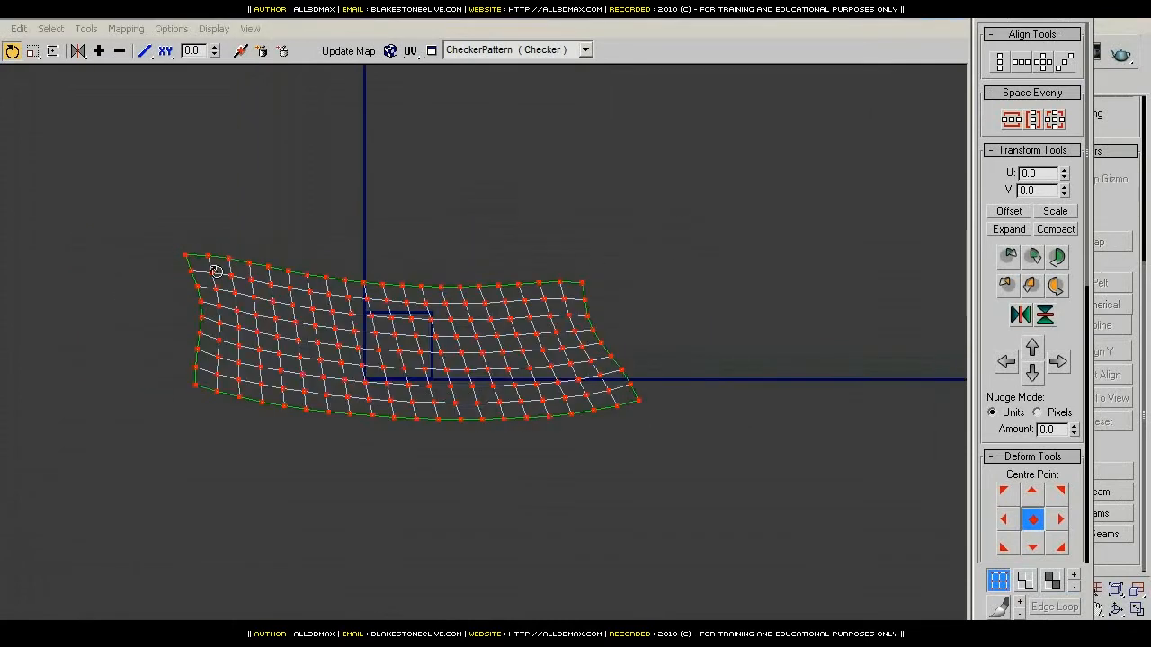
left_click_drag(148, 232, 264, 245)
left_click_drag(434, 265, 433, 264)
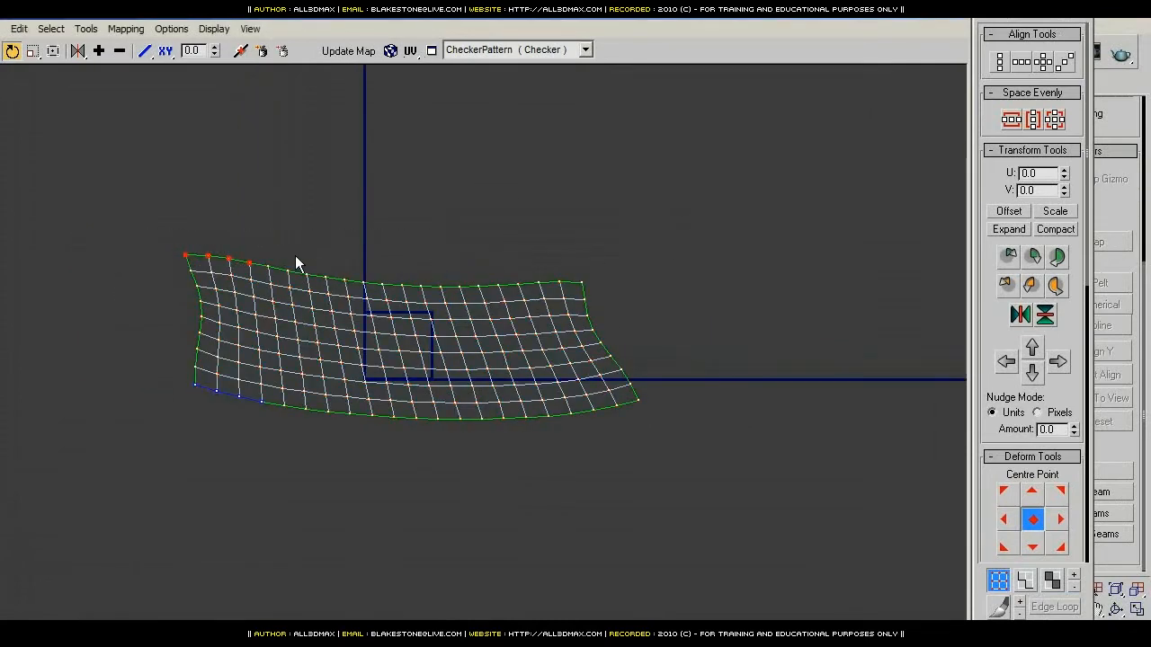
left_click_drag(288, 264, 586, 297, "ctrl")
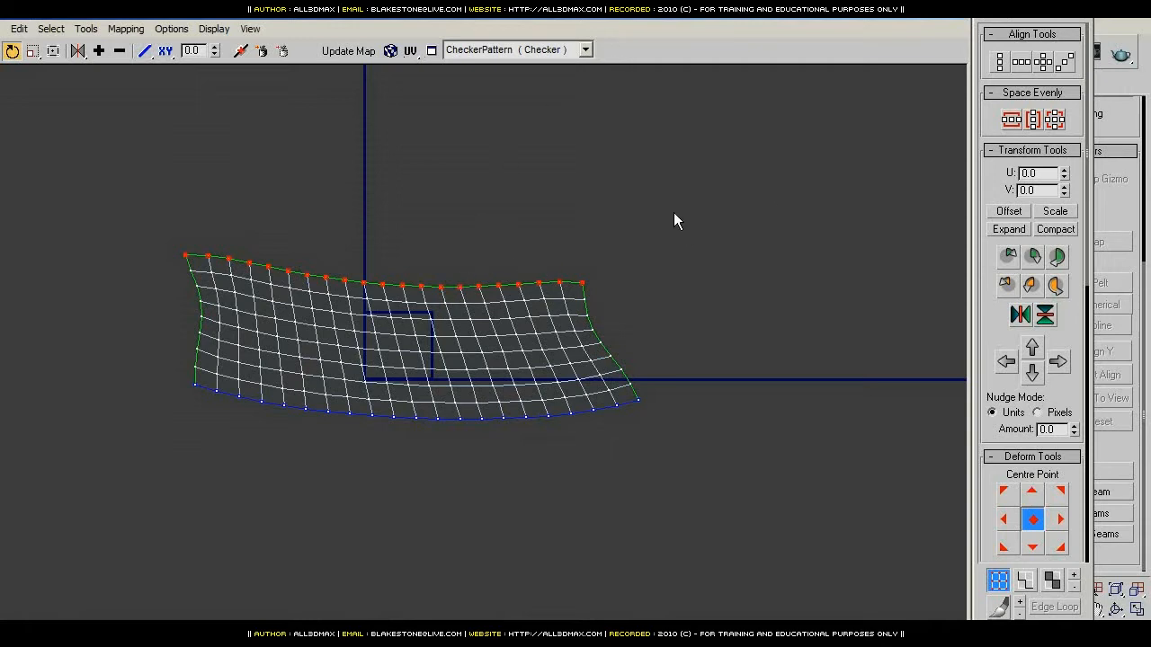
Step: Minimize the UV editor and 3ds Max and locate the TTKeys.ms script on the desktop
left_click(935, 15)
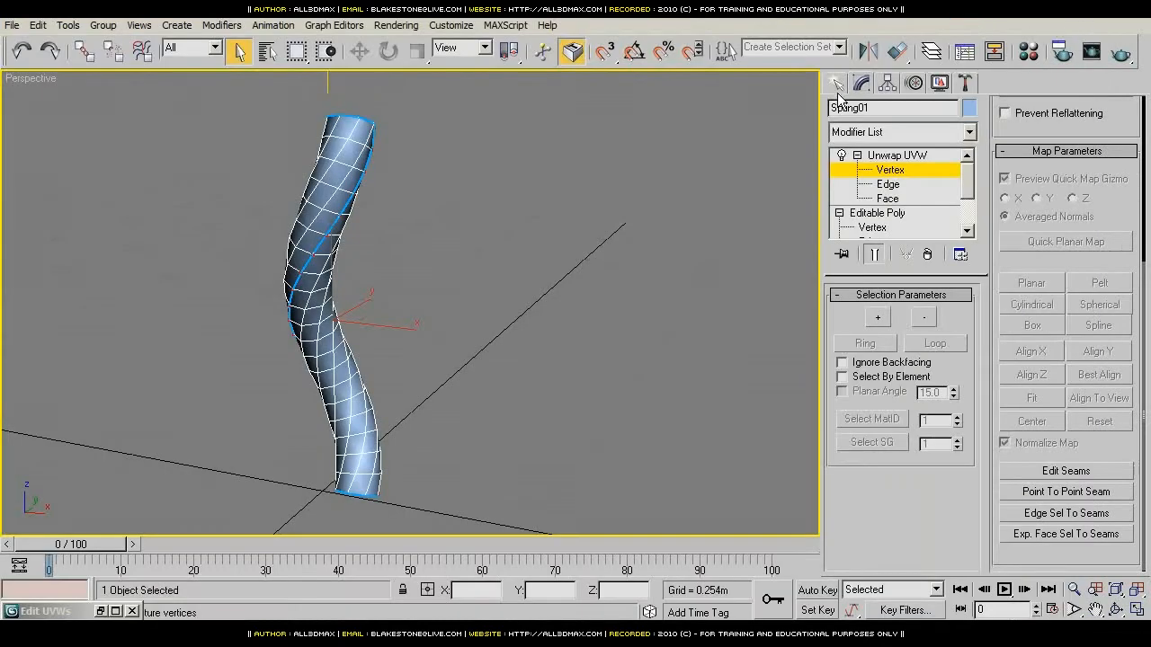
left_click(1106, 20)
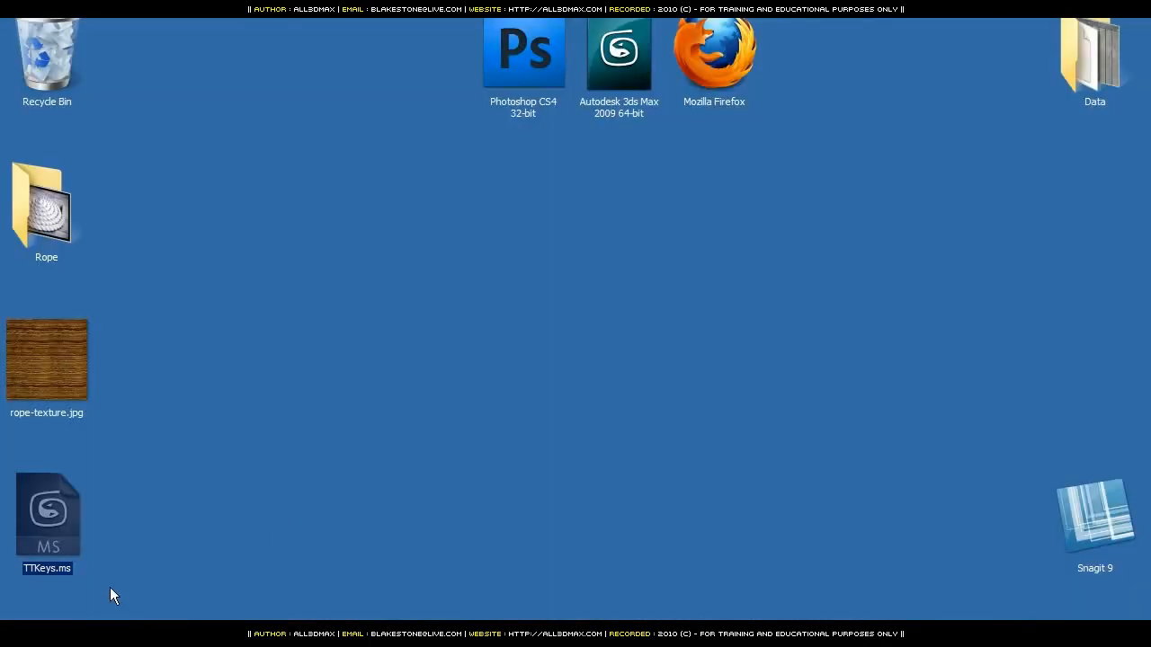
left_click(109, 587)
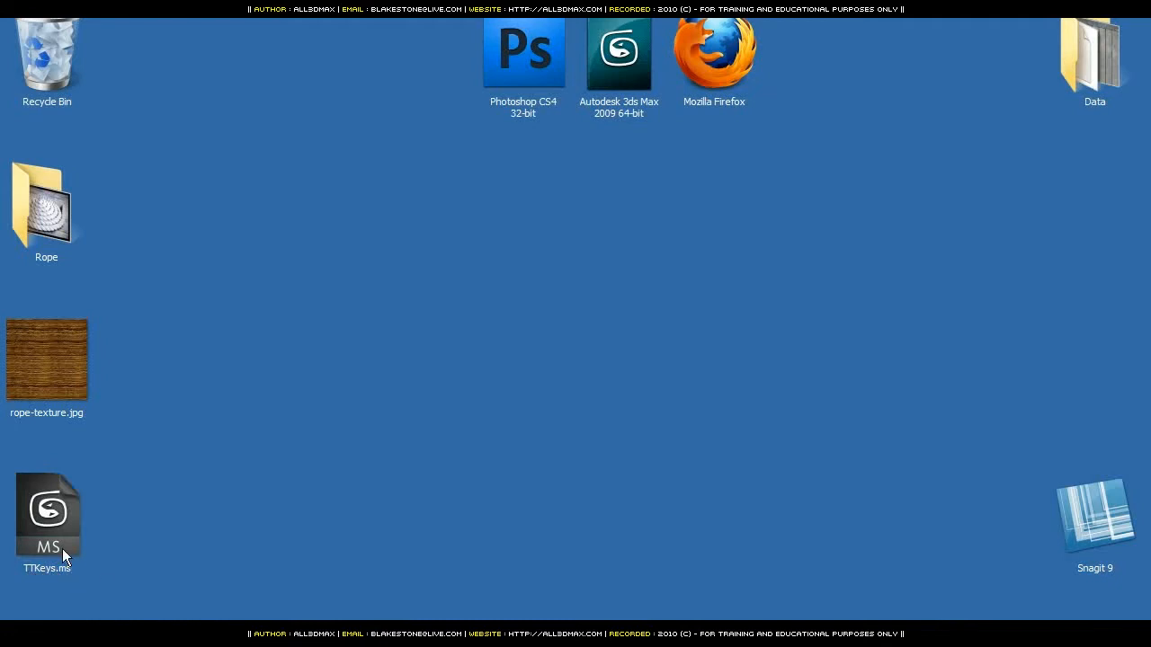
right_click(63, 526)
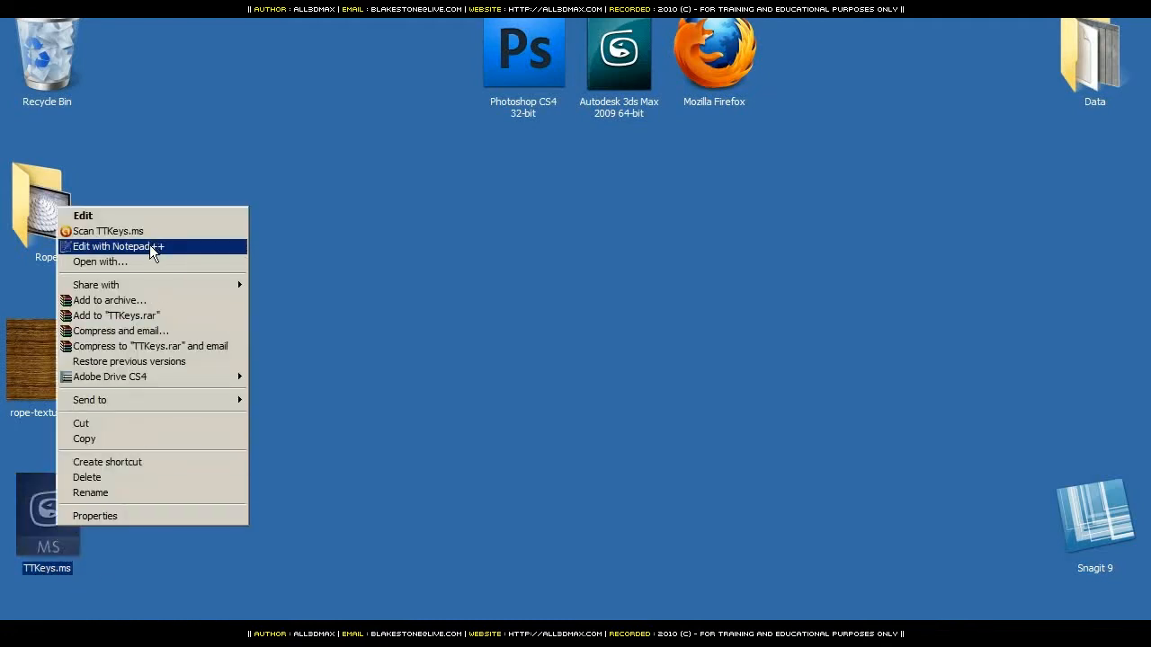
left_click(377, 259)
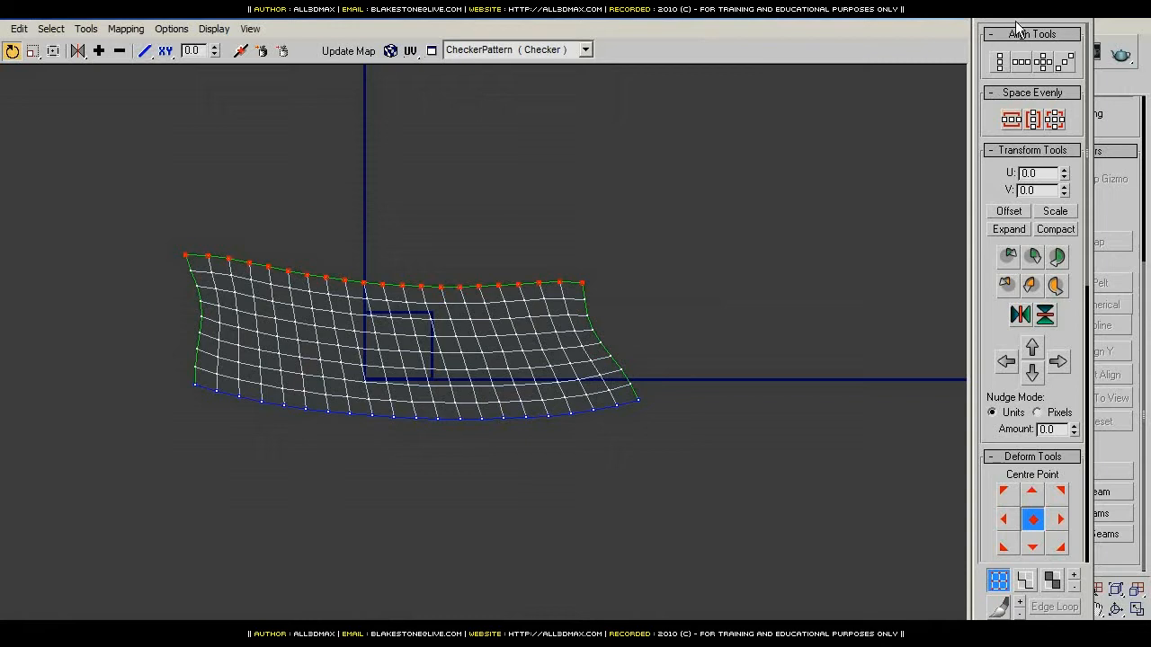
Step: Minimize the UV editor and choose TTKeys.ms from the desktop as the MAXScript to run
left_click(931, 20)
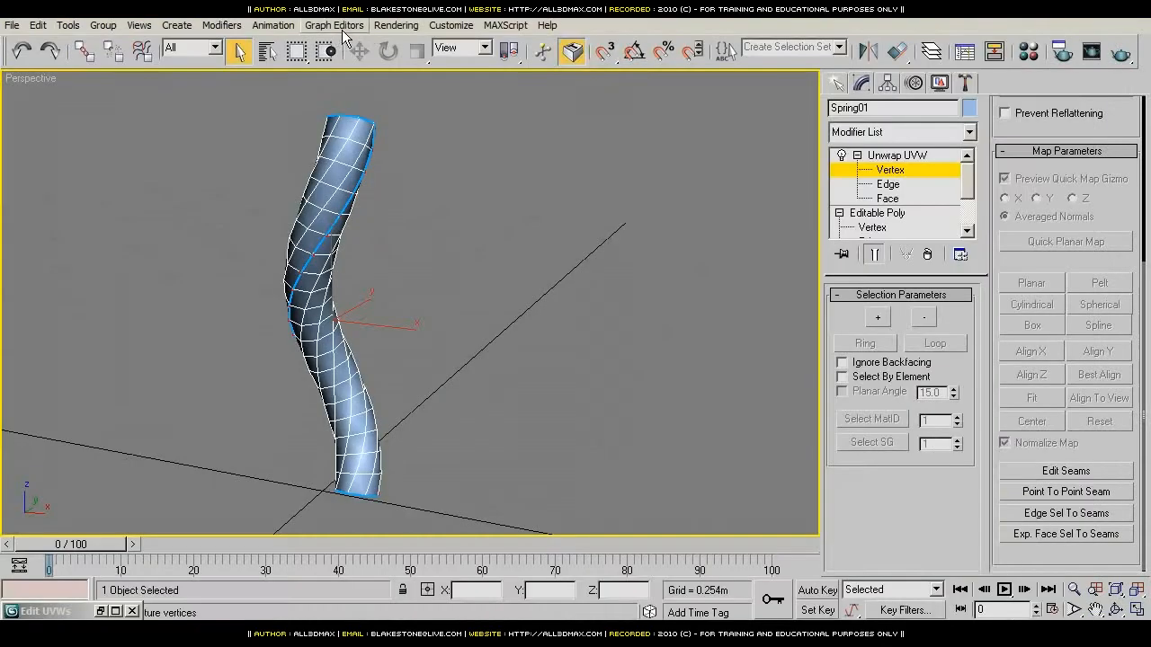
left_click(451, 25)
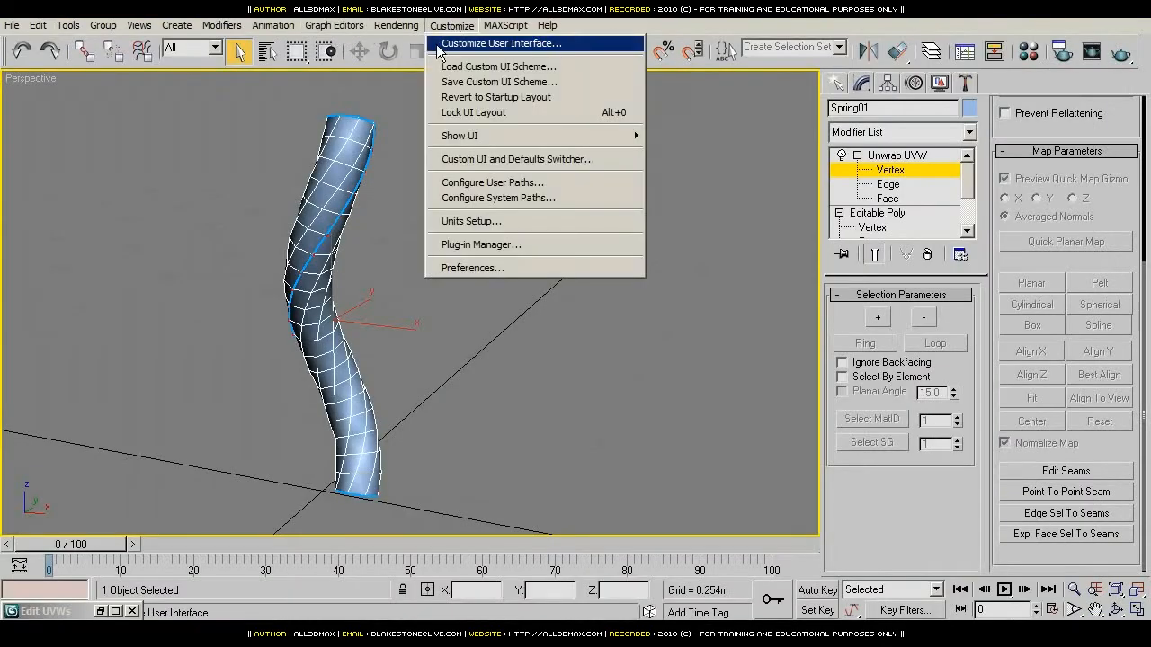
mouse_move(506, 27)
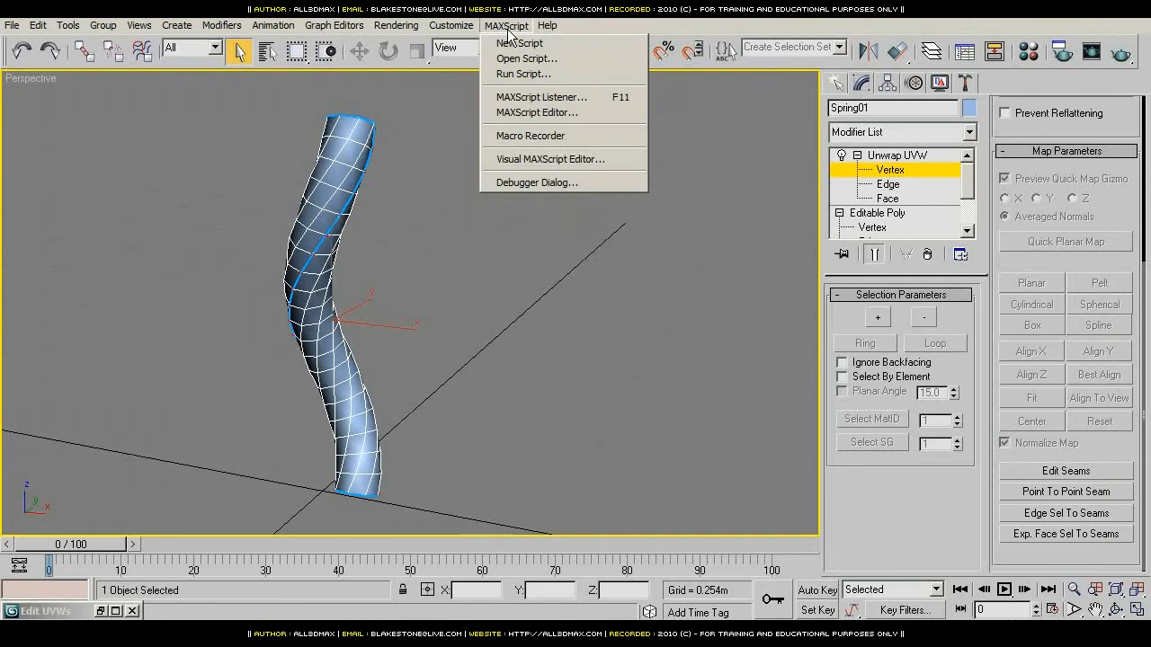
left_click(542, 74)
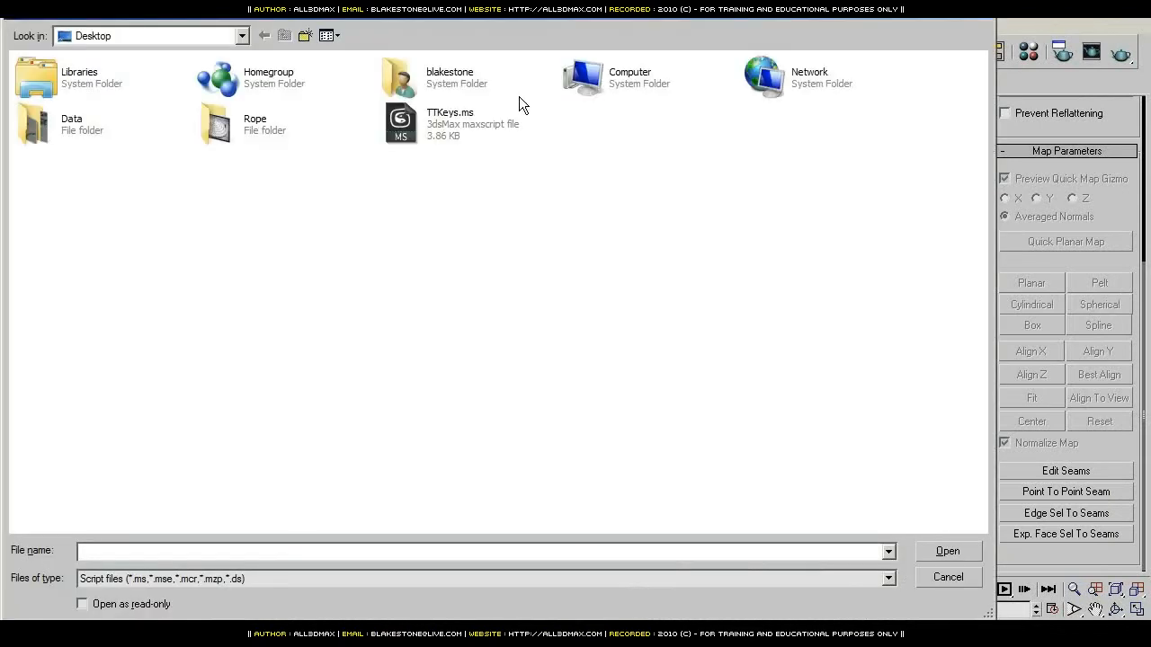
left_click(459, 115)
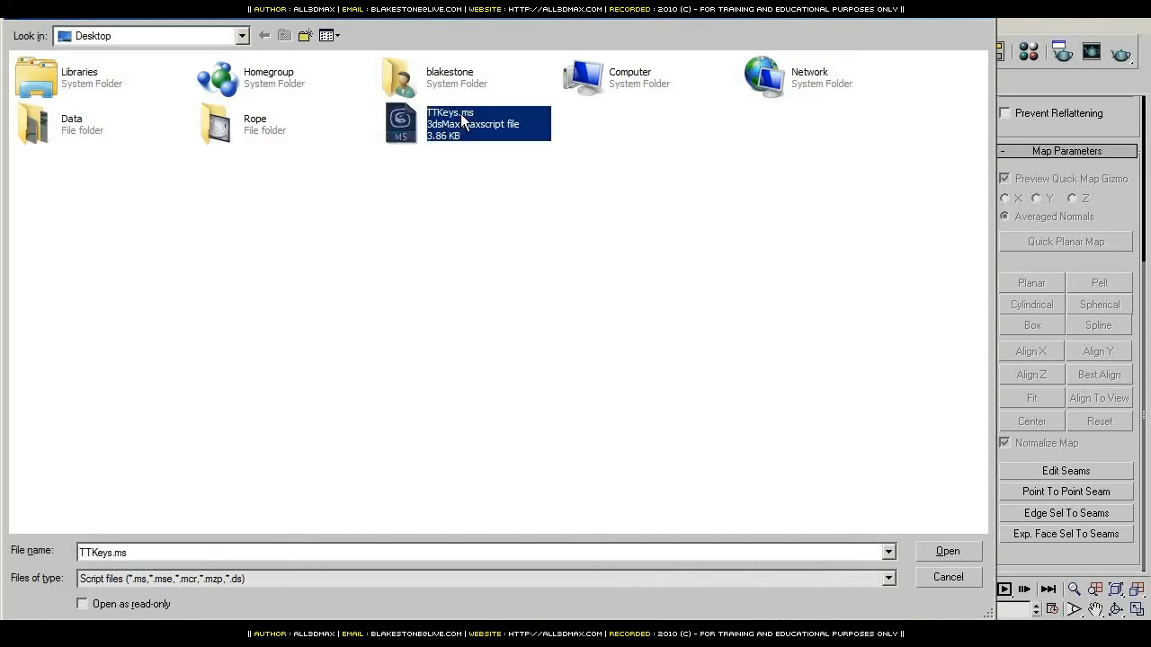
left_click(949, 551)
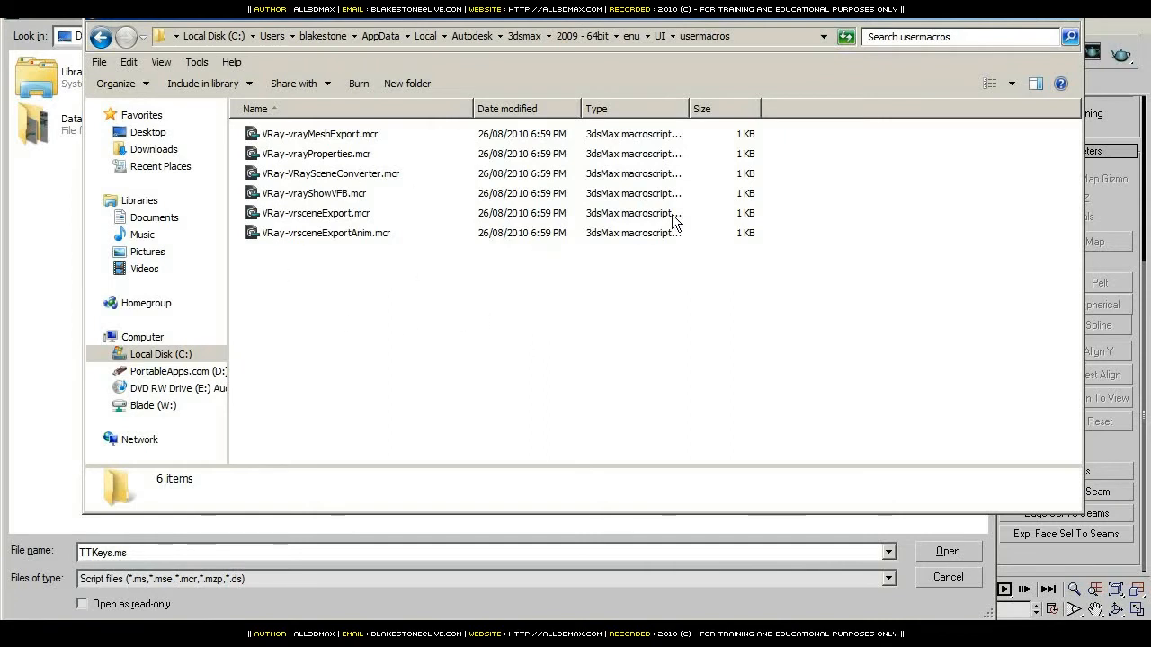
Step: Examine the full path and contents of the 3ds Max 2009 usermacros folder
left_click(767, 34)
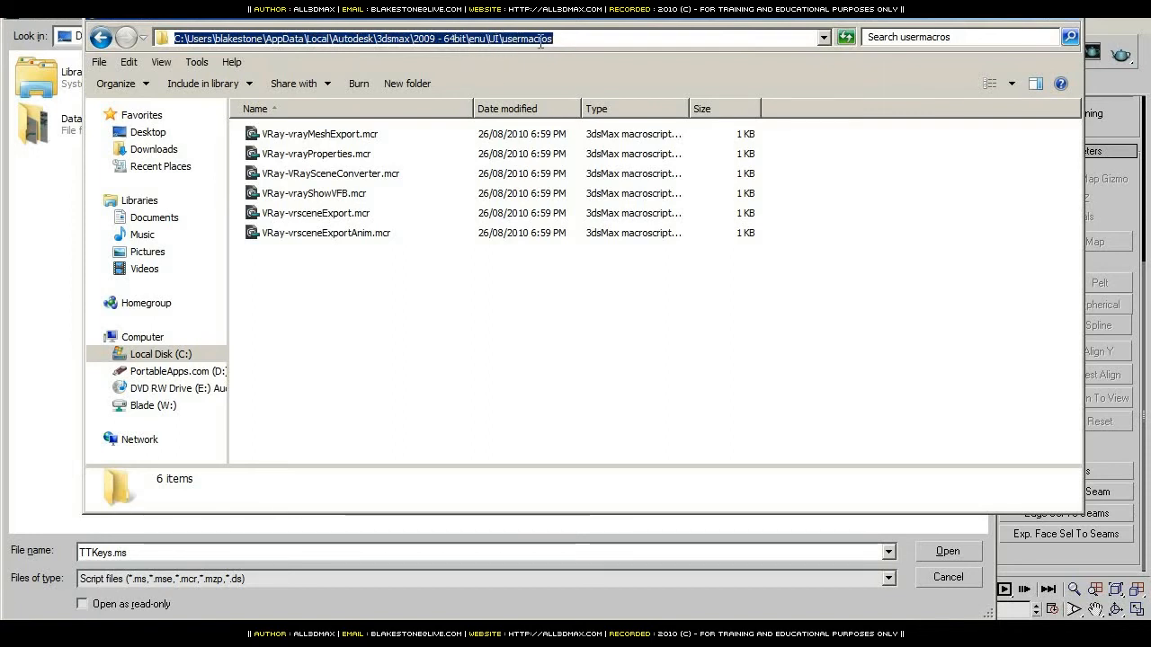
left_click(548, 633)
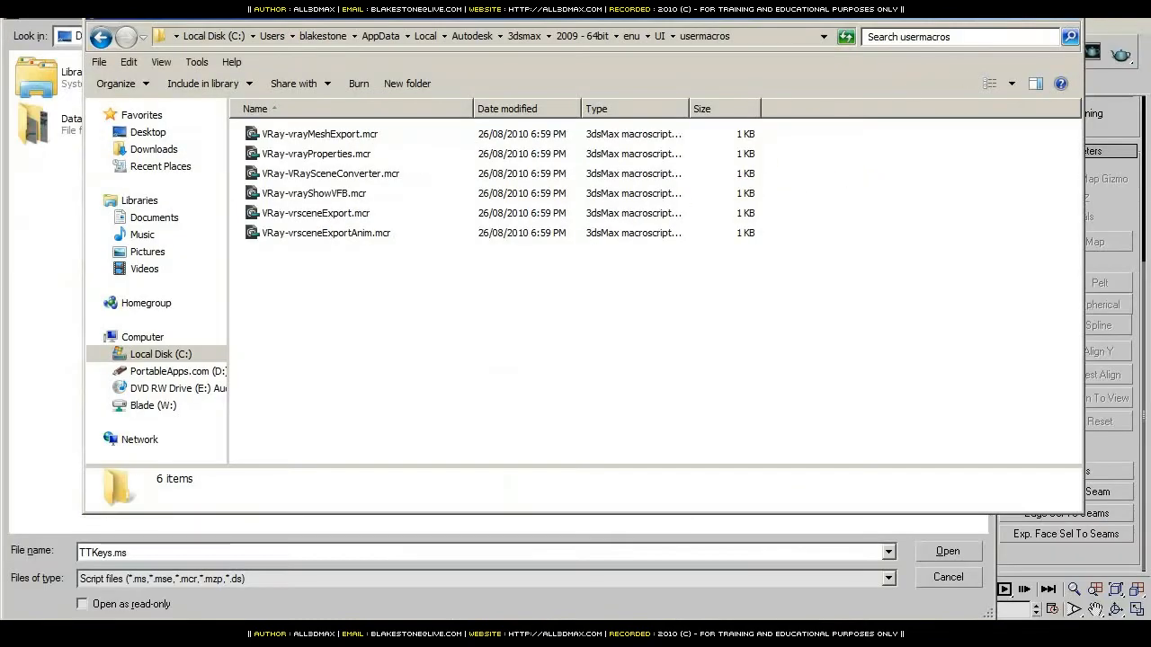
left_click(463, 602)
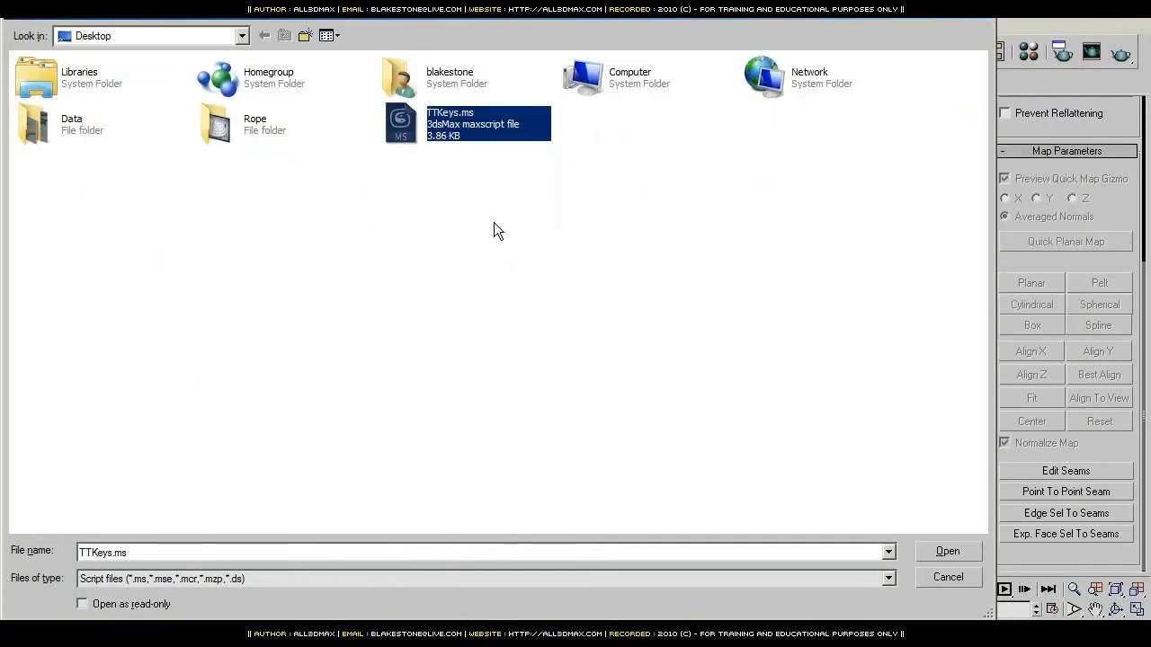
Step: Run the chosen TTKeys.ms script and check the usermacros folder for its TTKey macro files
left_click(952, 554)
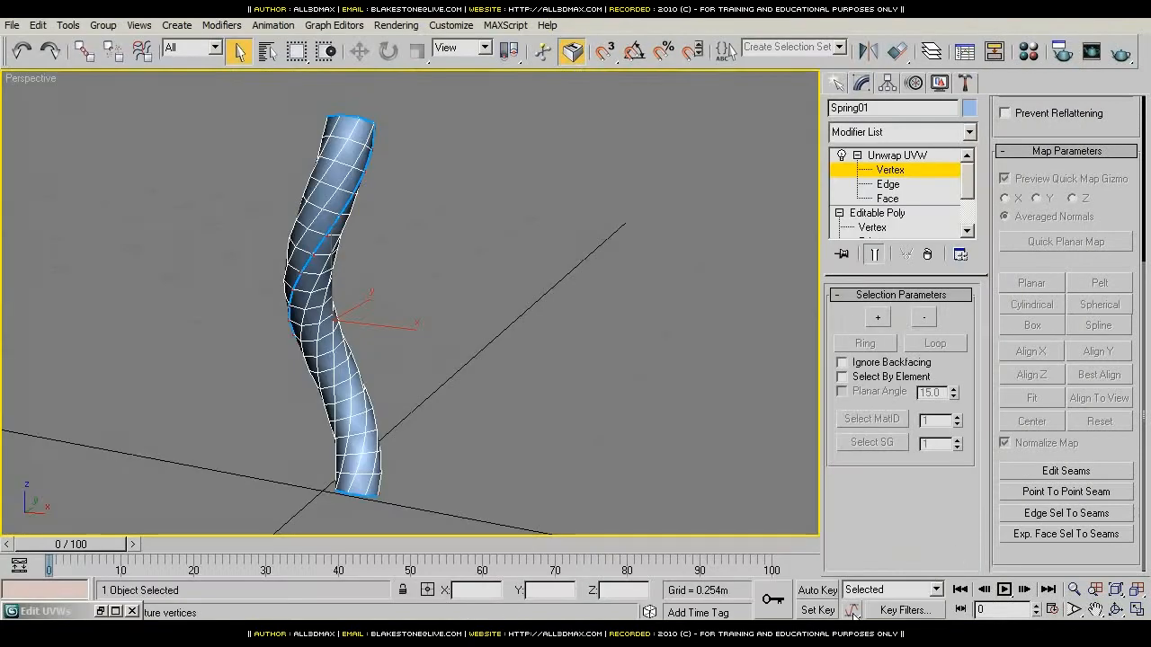
key("alt+Tab")
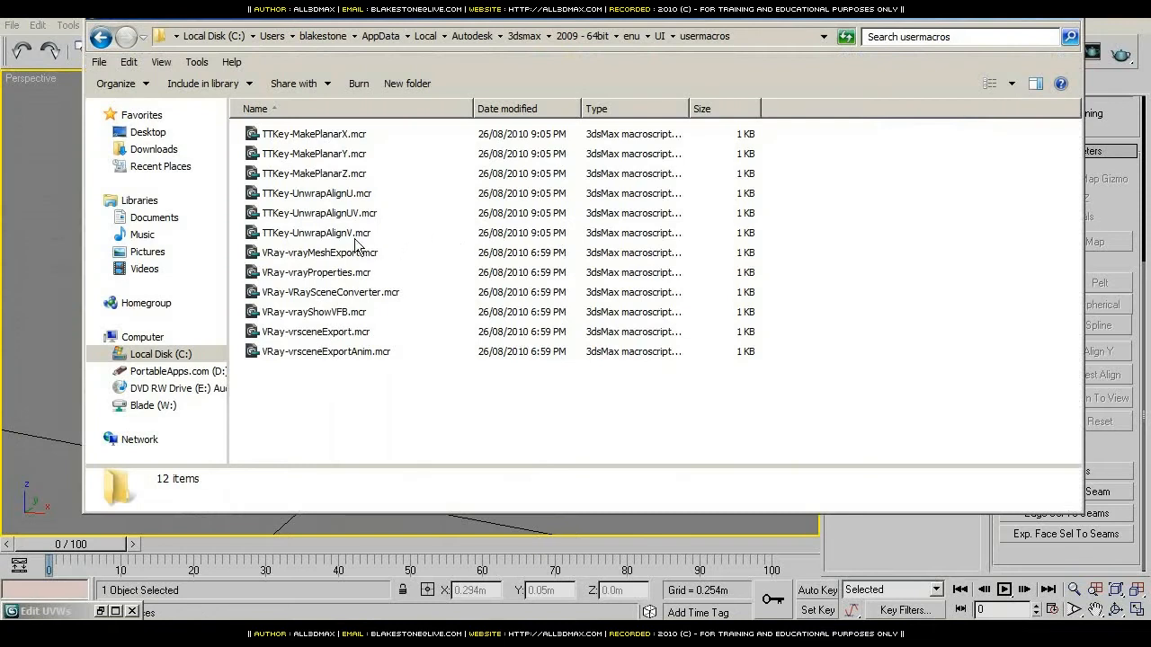
left_click(321, 237)
left_click(322, 135, "shift")
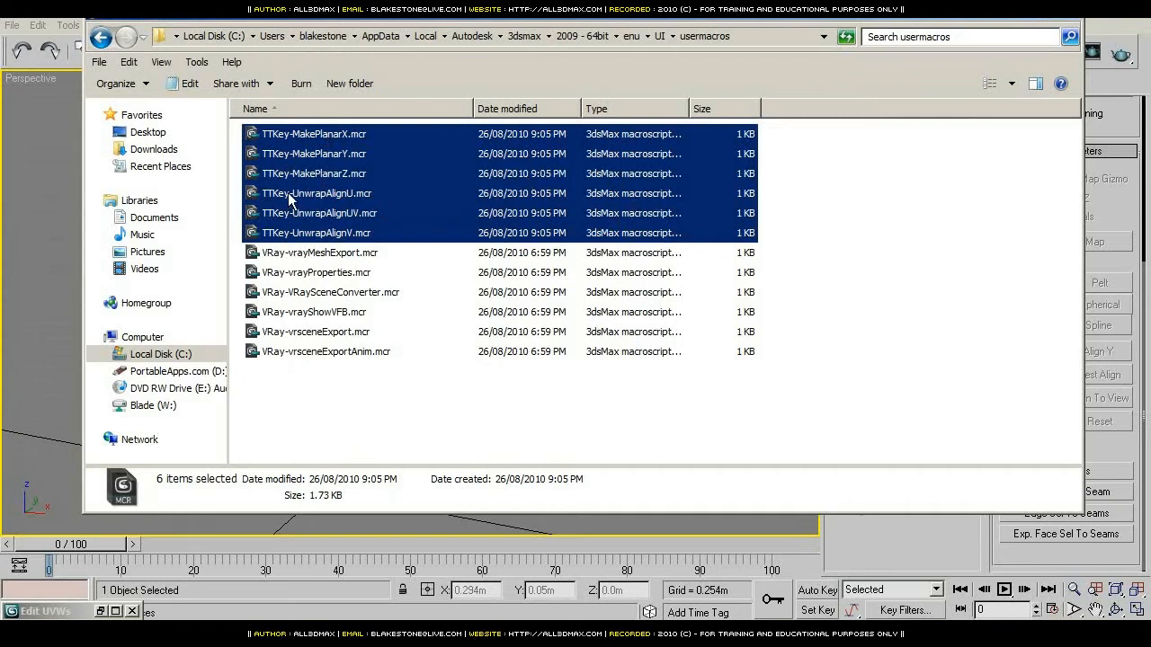
left_click(1077, 24)
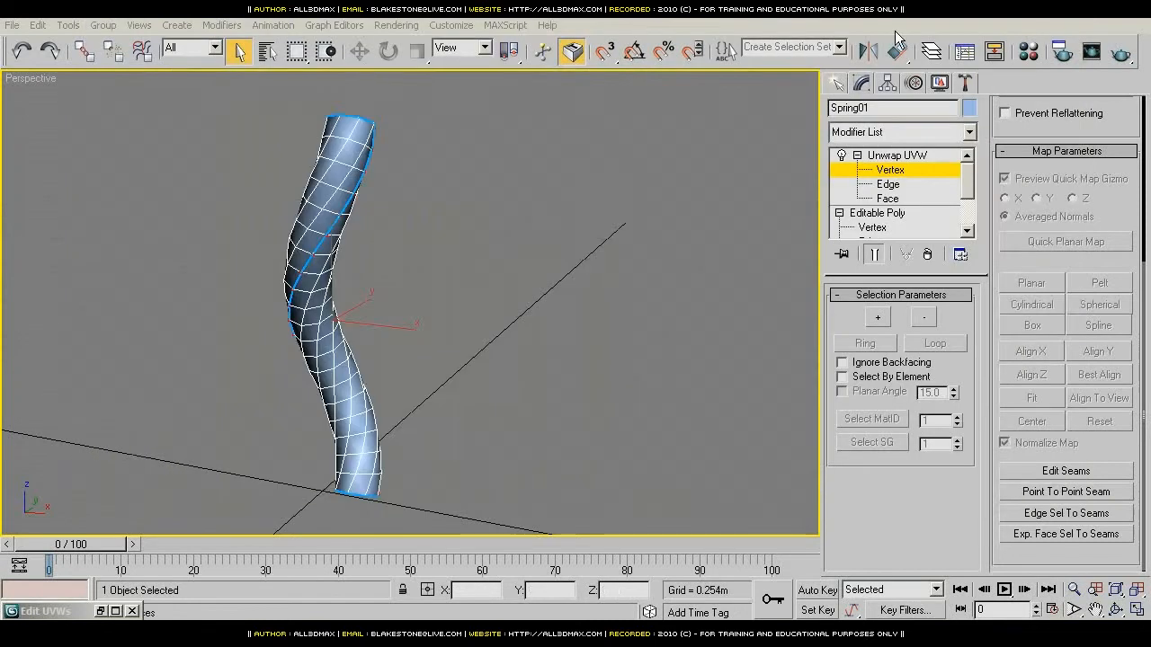
Step: Show the TTKey category's actions in the keyboard shortcut customization
left_click(451, 25)
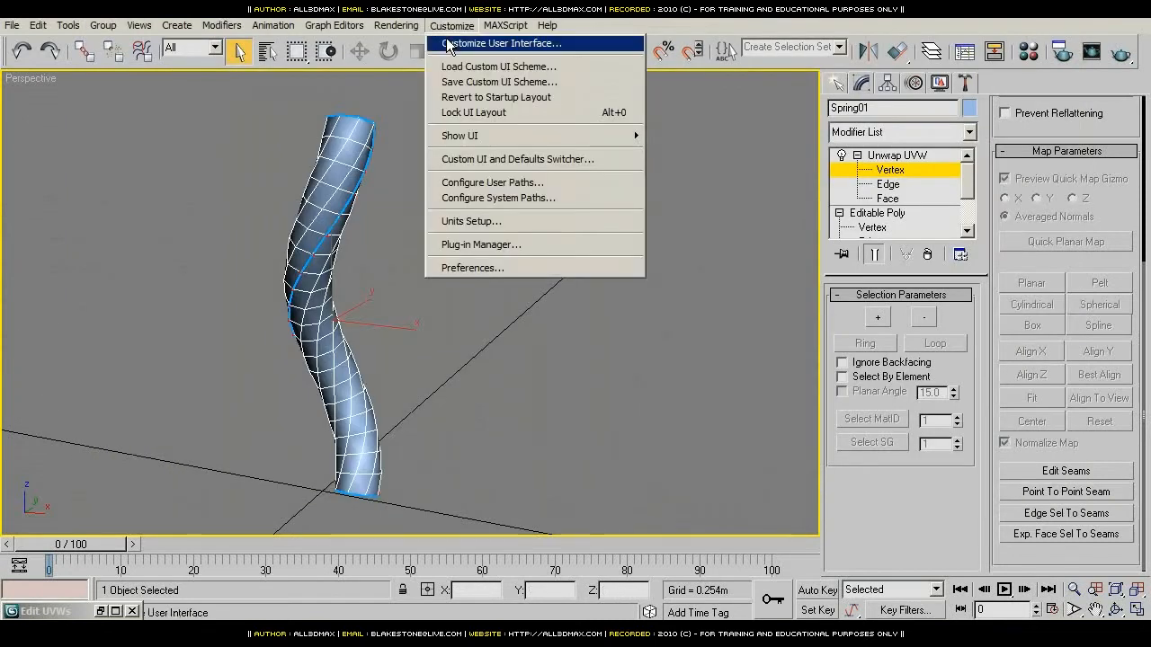
left_click(505, 45)
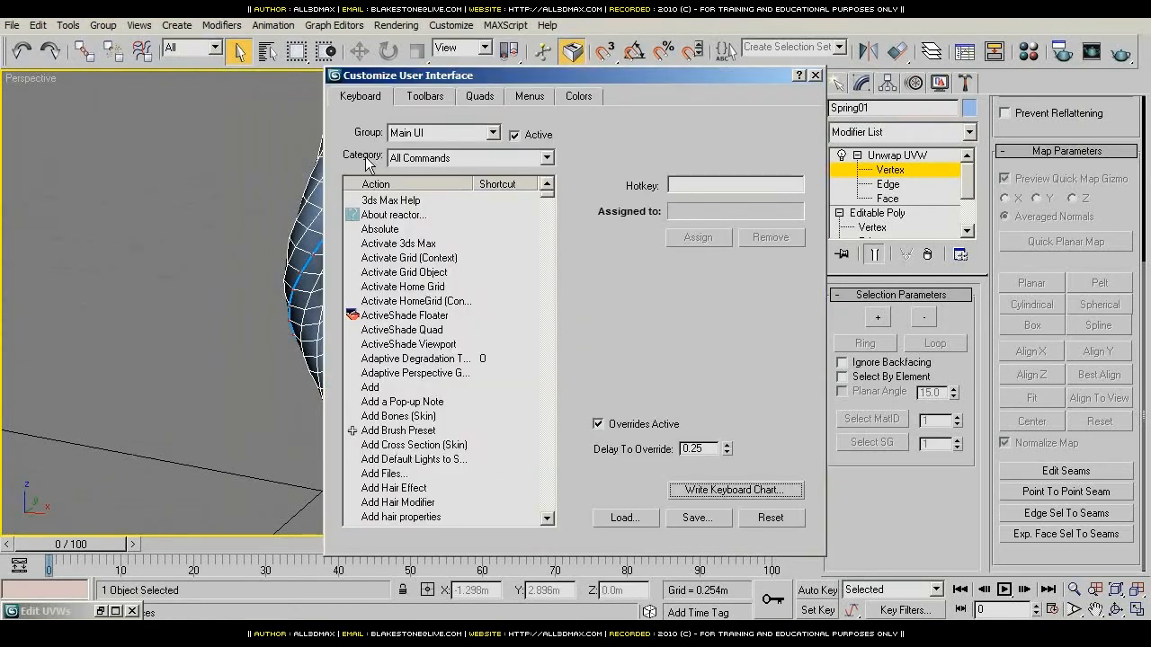
left_click(456, 159)
scroll(436, 352, "down", 10)
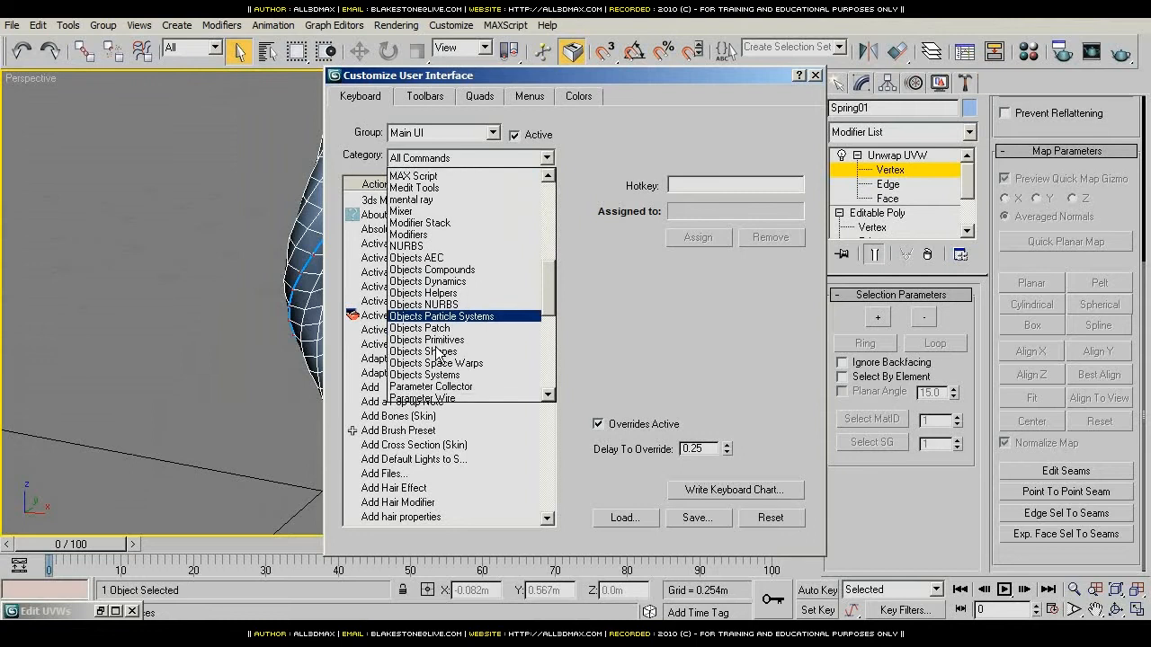
scroll(436, 352, "down", 8)
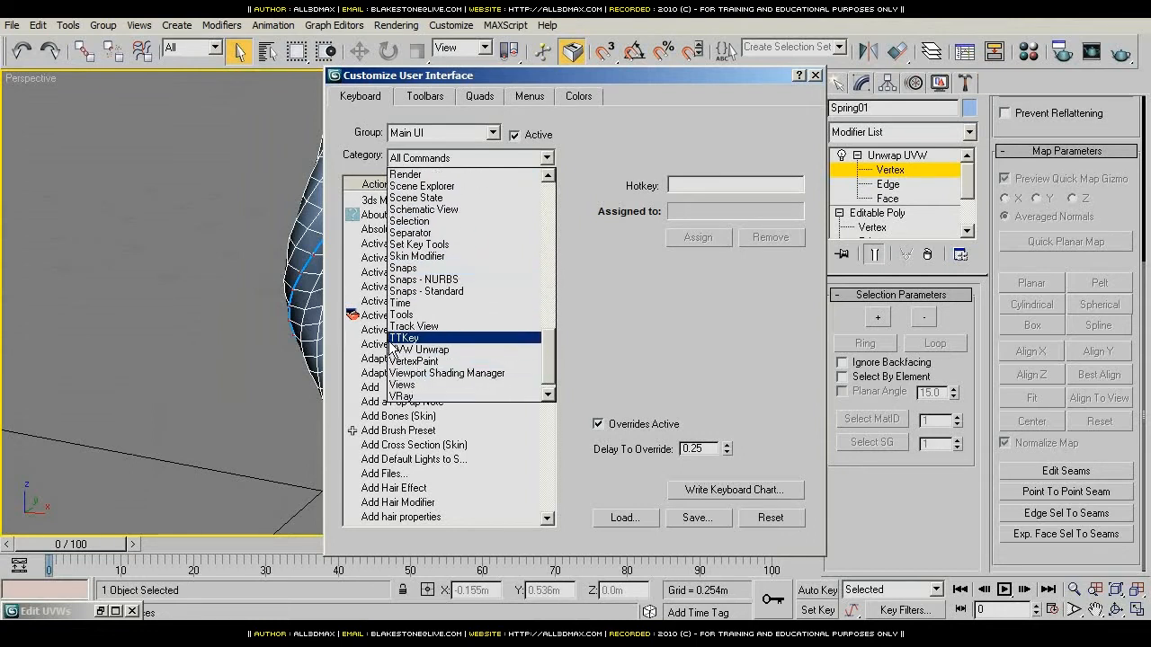
left_click(402, 339)
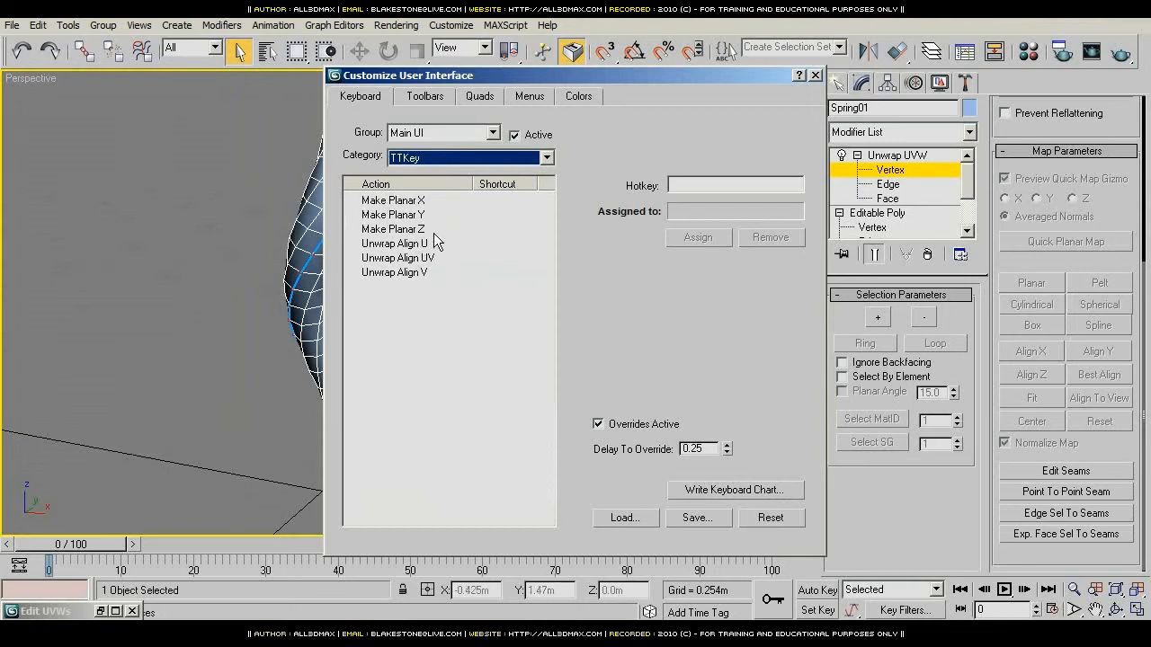
Step: Assign the shortcut Alt+1 to the Unwrap Align U action
left_click(400, 244)
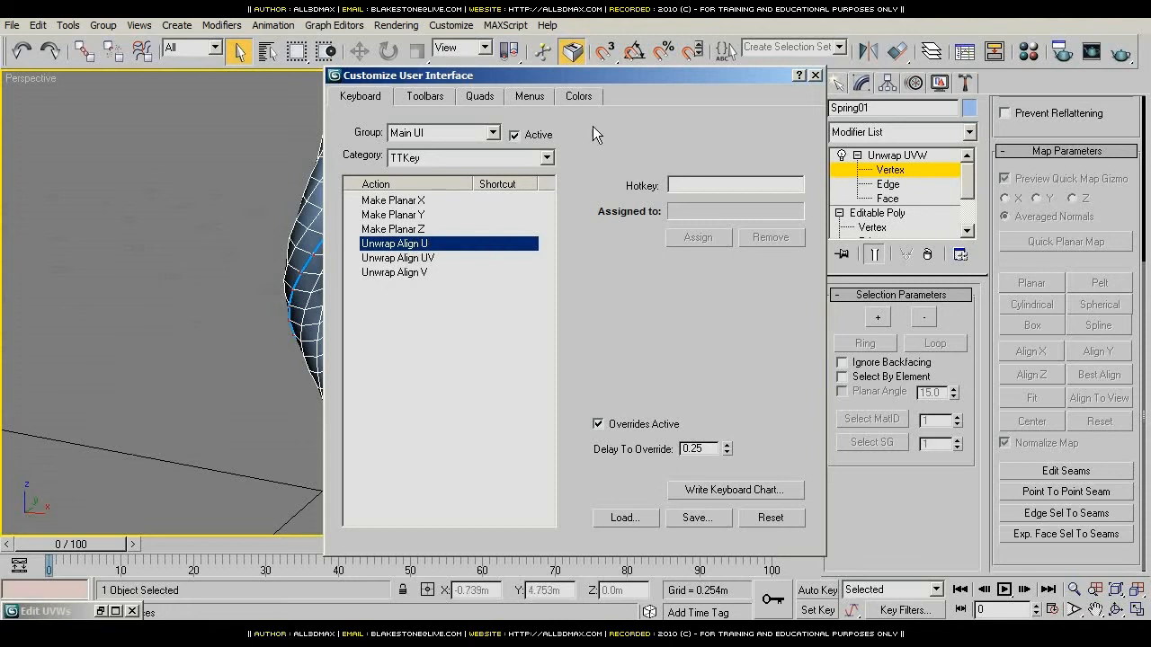
left_click_drag(627, 72, 381, 79)
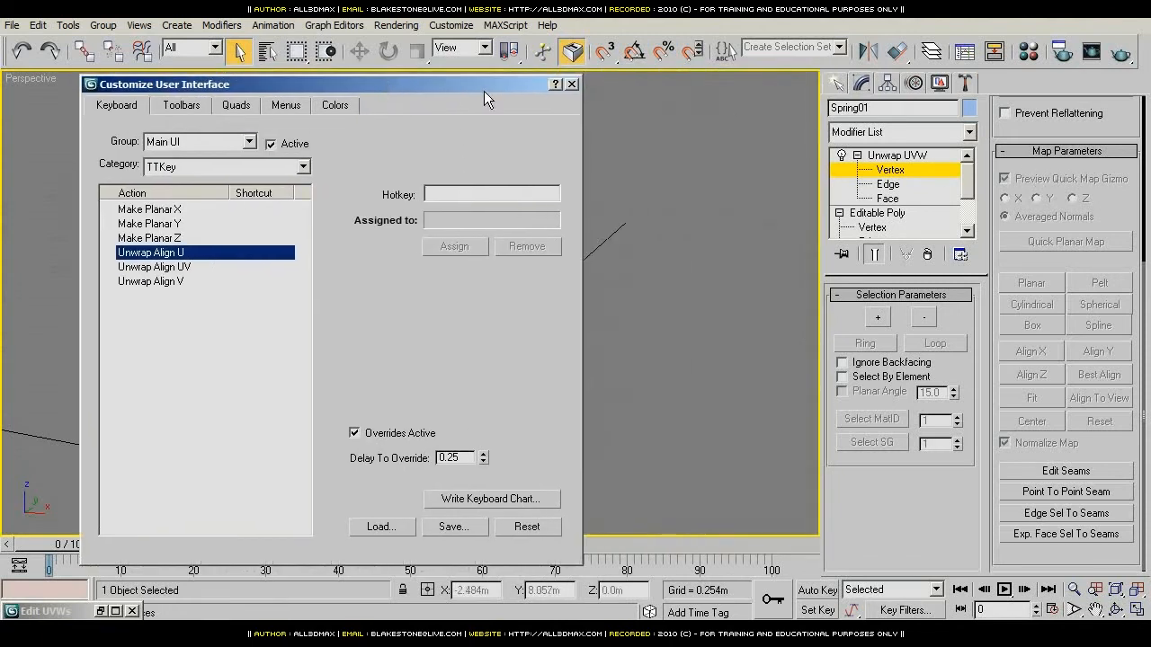
left_click_drag(486, 79, 391, 89)
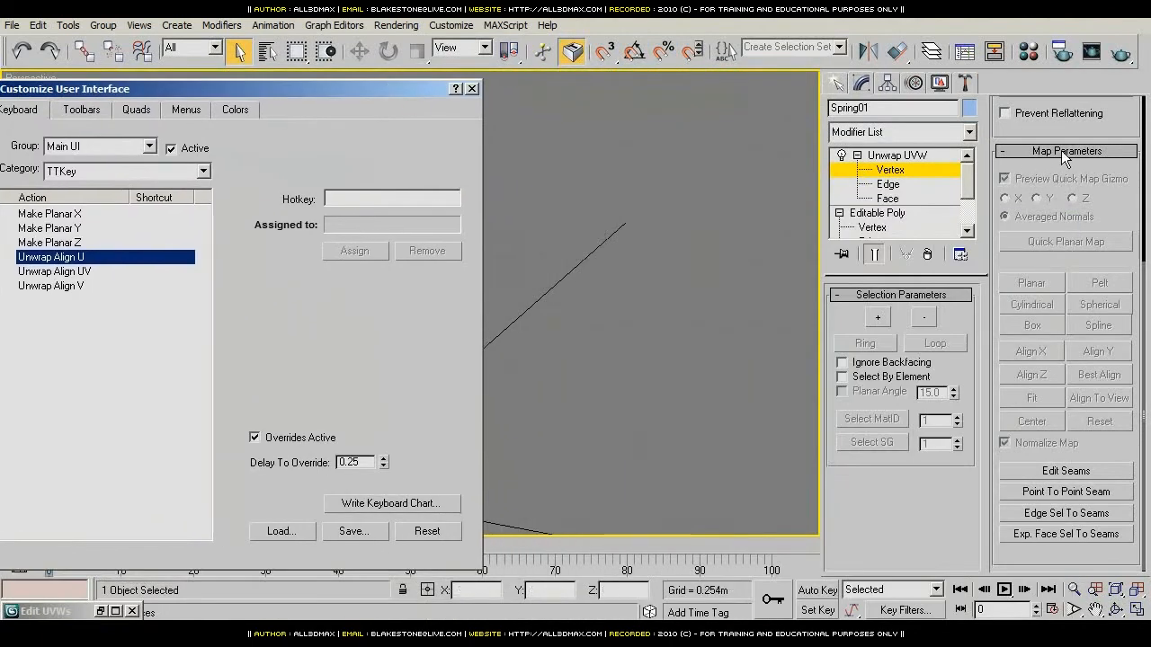
left_click(1097, 124)
scroll(1079, 144, "up", 5)
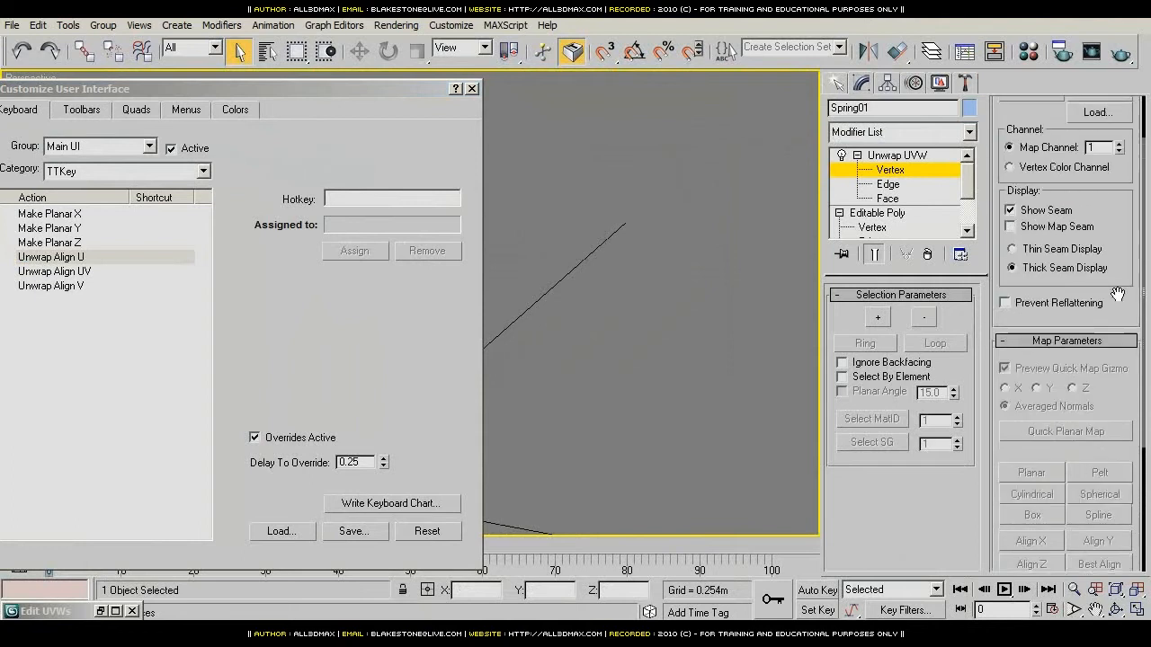
left_click(1061, 129)
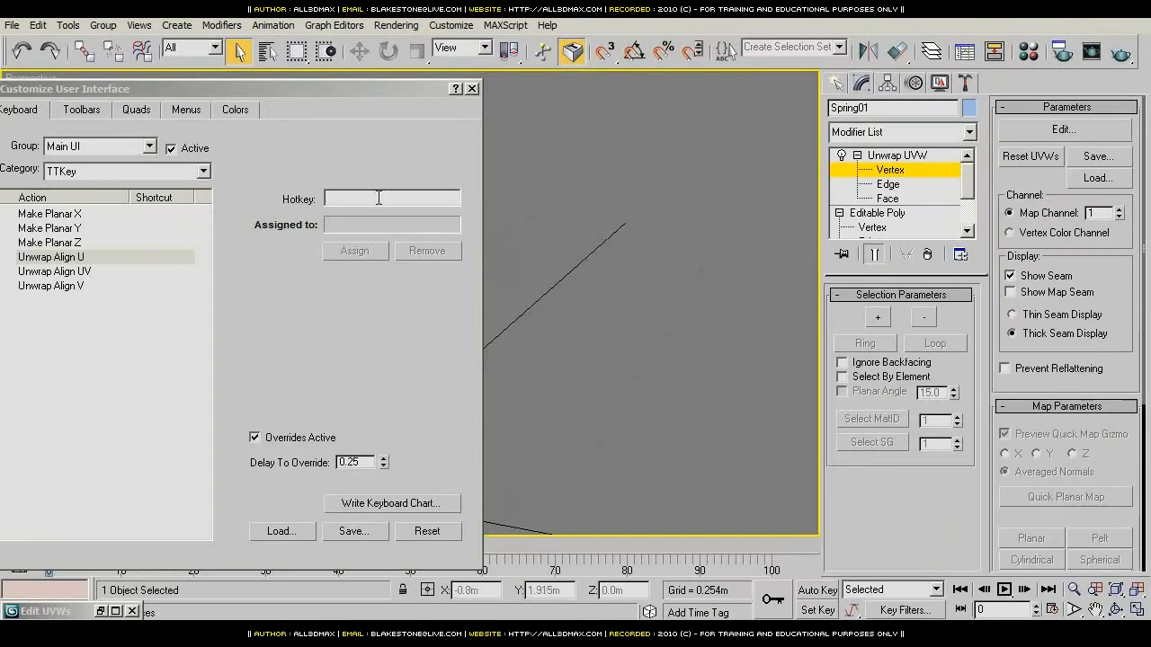
left_click(376, 199)
key("alt+1")
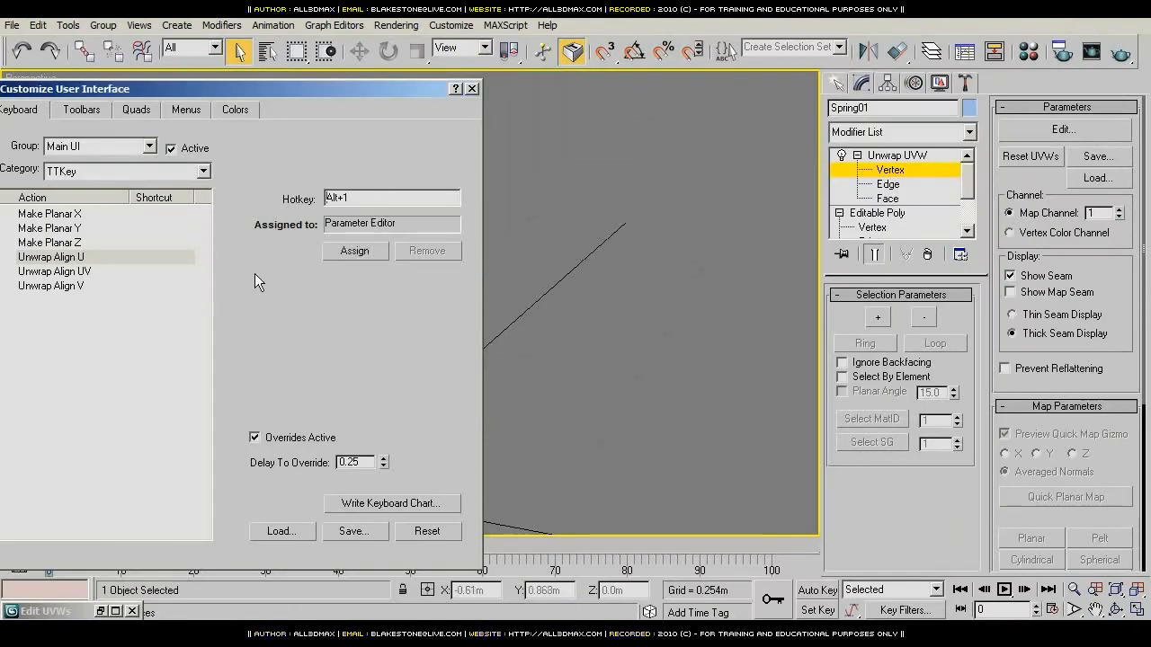
left_click(367, 251)
Step: Assign the shortcut Alt+2 to the Unwrap Align V action and close the interface customization
left_click(78, 289)
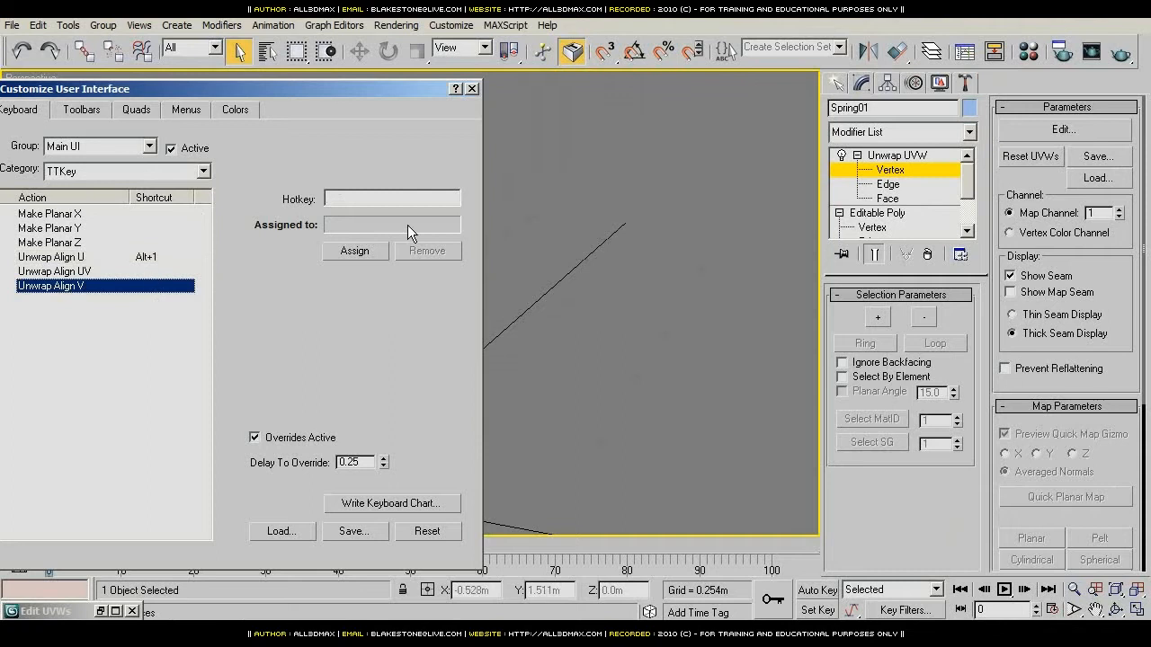
left_click(392, 199)
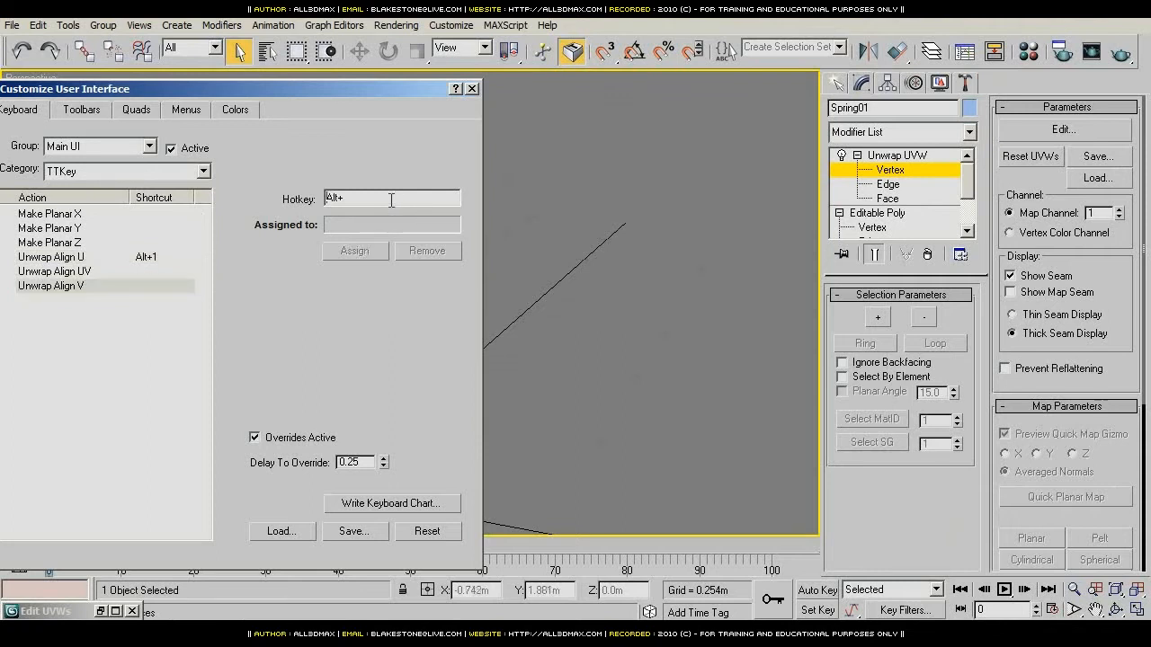
key("alt+2")
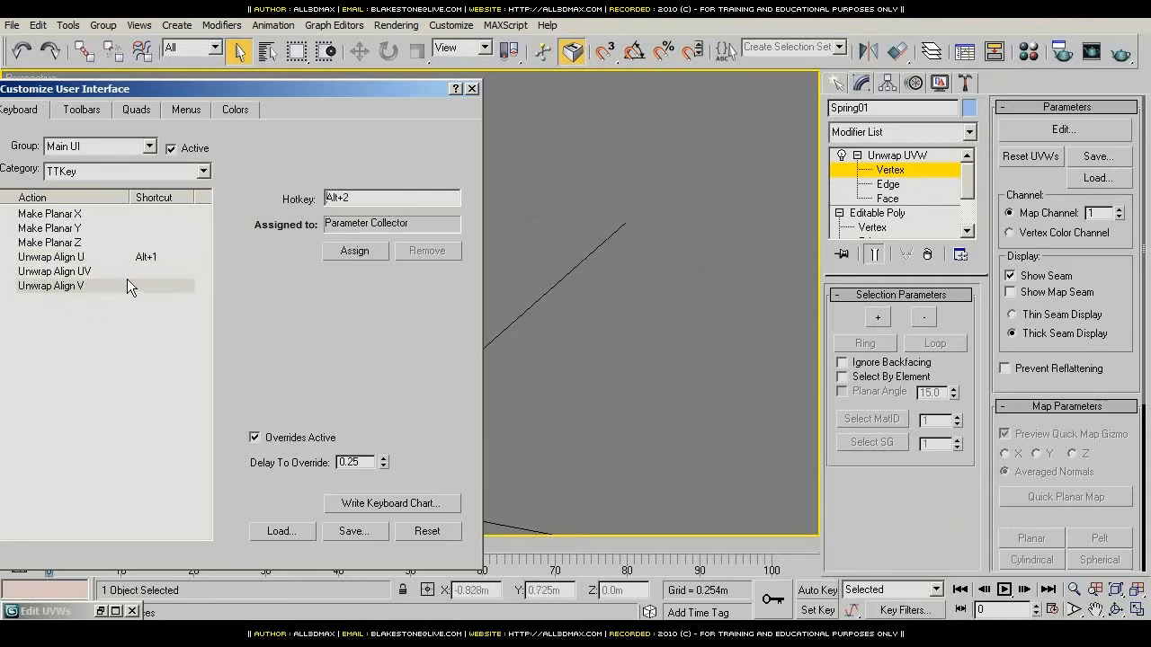
left_click(356, 254)
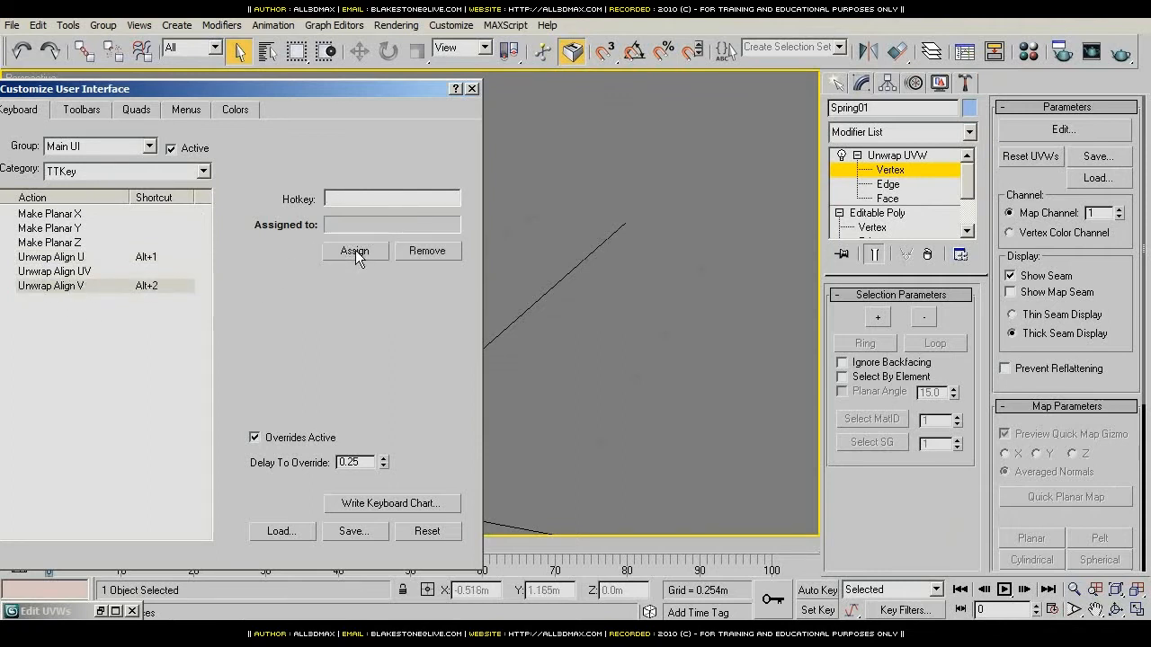
left_click(471, 88)
Step: Reopen the UV editor and flatten the selected top edge row of the UV mesh with Unwrap Align V
left_click(1052, 131)
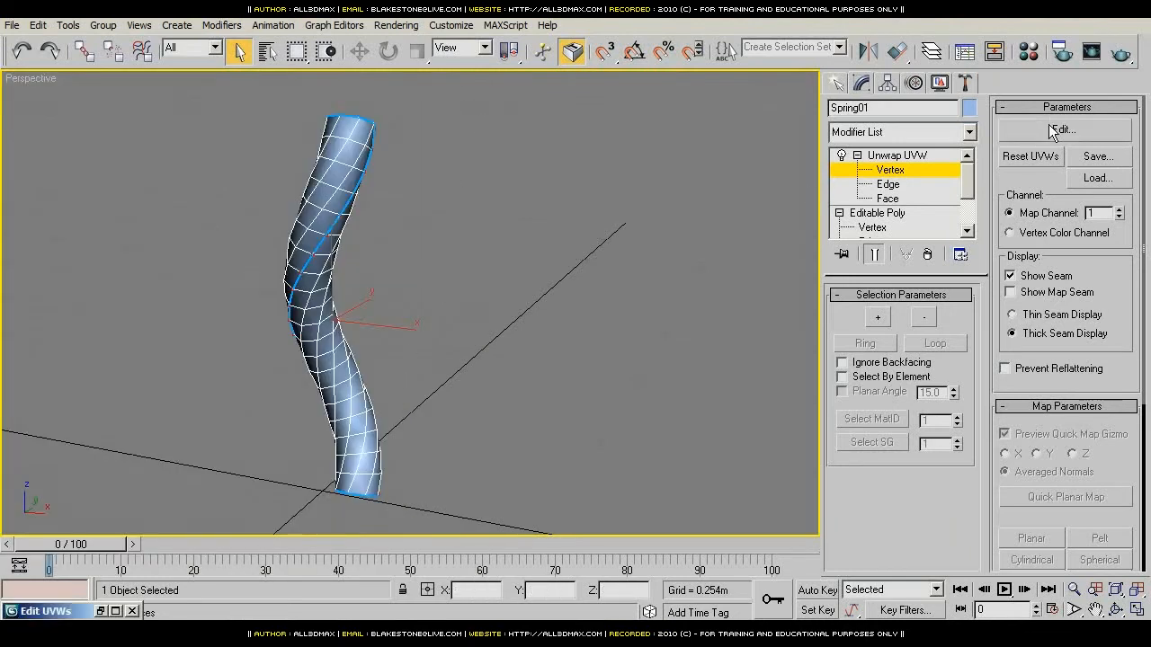
middle_click_drag(307, 327, 358, 320)
key("alt+2")
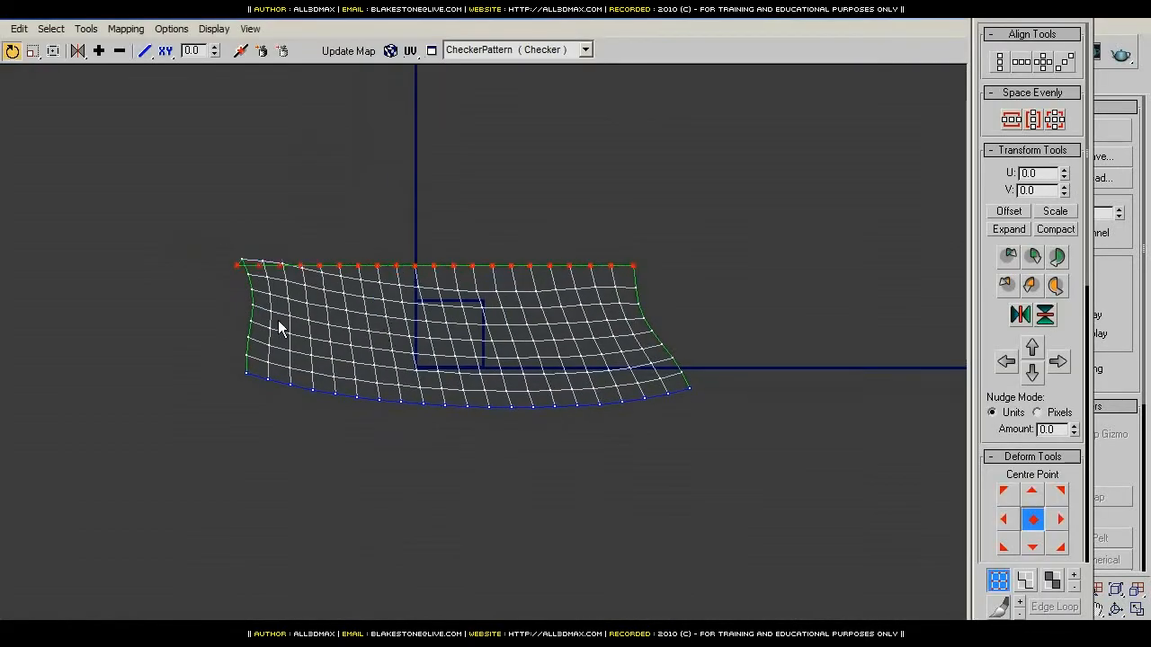
Step: Select all vertices of the second row from the top of the UV mesh and align them horizontally
scroll(283, 263, "up", 4)
left_click_drag(254, 309, 369, 340)
left_click(350, 330, "ctrl")
left_click(396, 339, "ctrl")
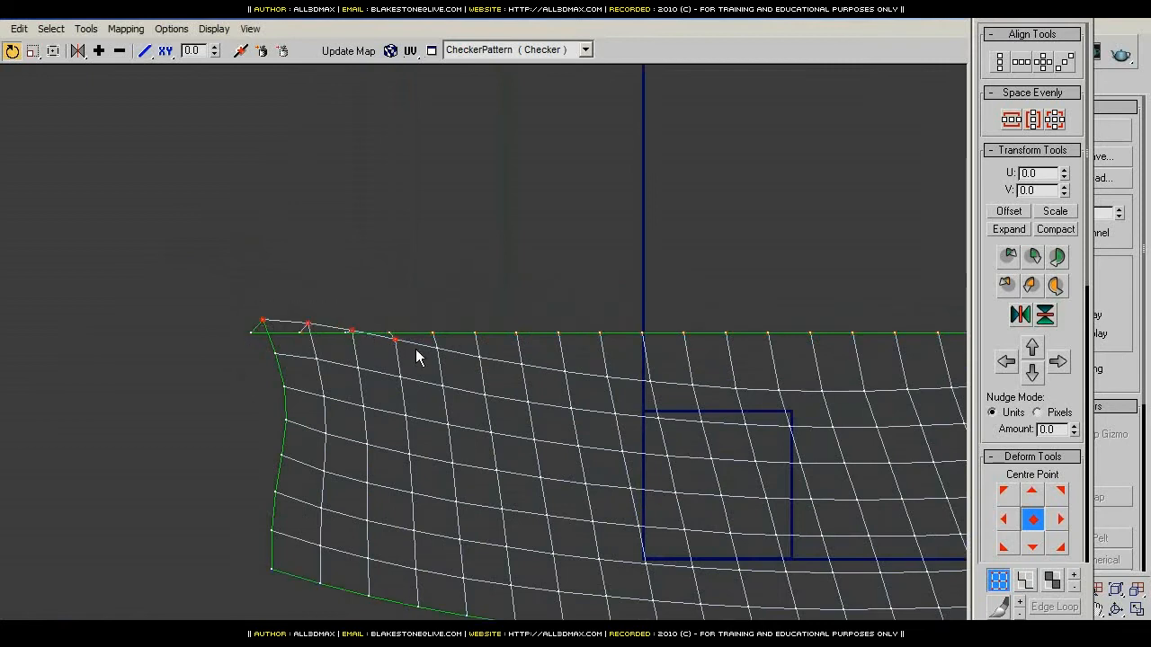
left_click_drag(429, 341, 694, 387)
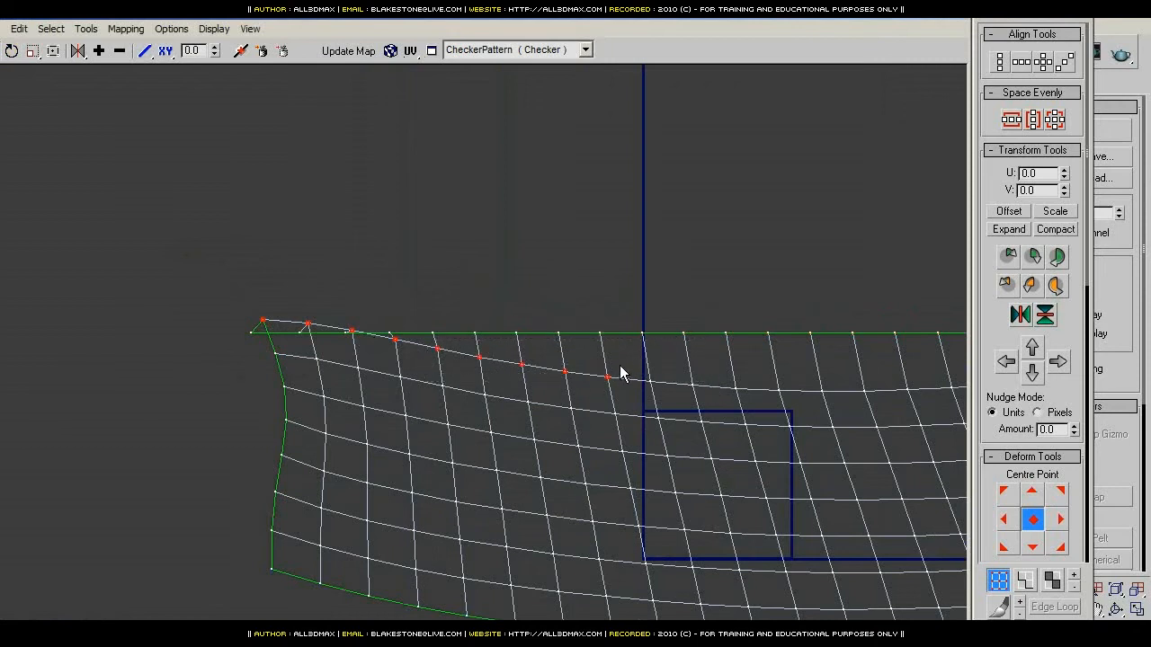
middle_click_drag(891, 406, 432, 355)
left_click_drag(430, 349, 765, 384)
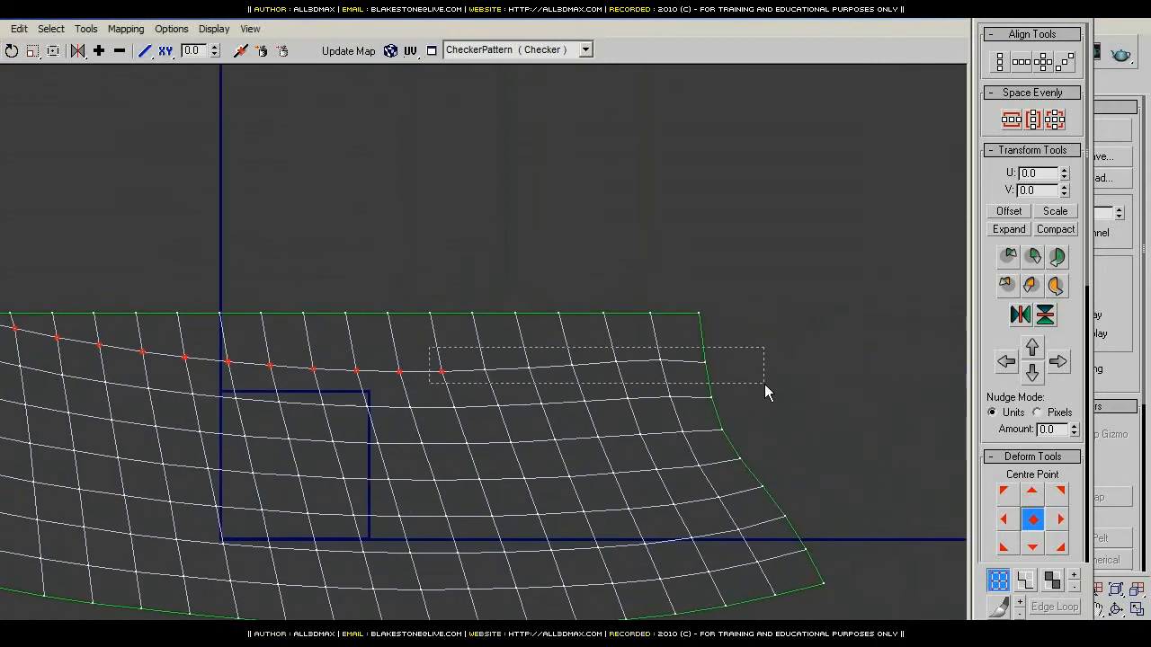
key("h")
Step: Select every vertex of the UV mesh's third row from the top and straighten it into a horizontal line
middle_click_drag(275, 485, 546, 475)
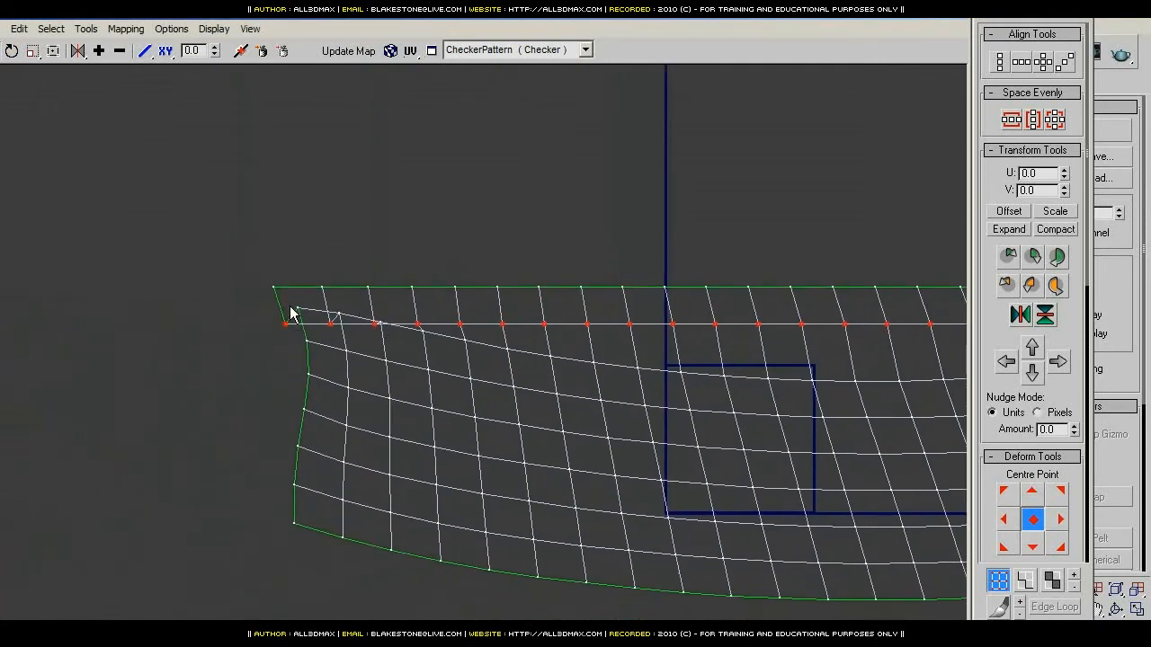
left_click_drag(289, 306, 737, 364)
middle_click_drag(838, 388, 393, 365)
left_click_drag(475, 366, 515, 368)
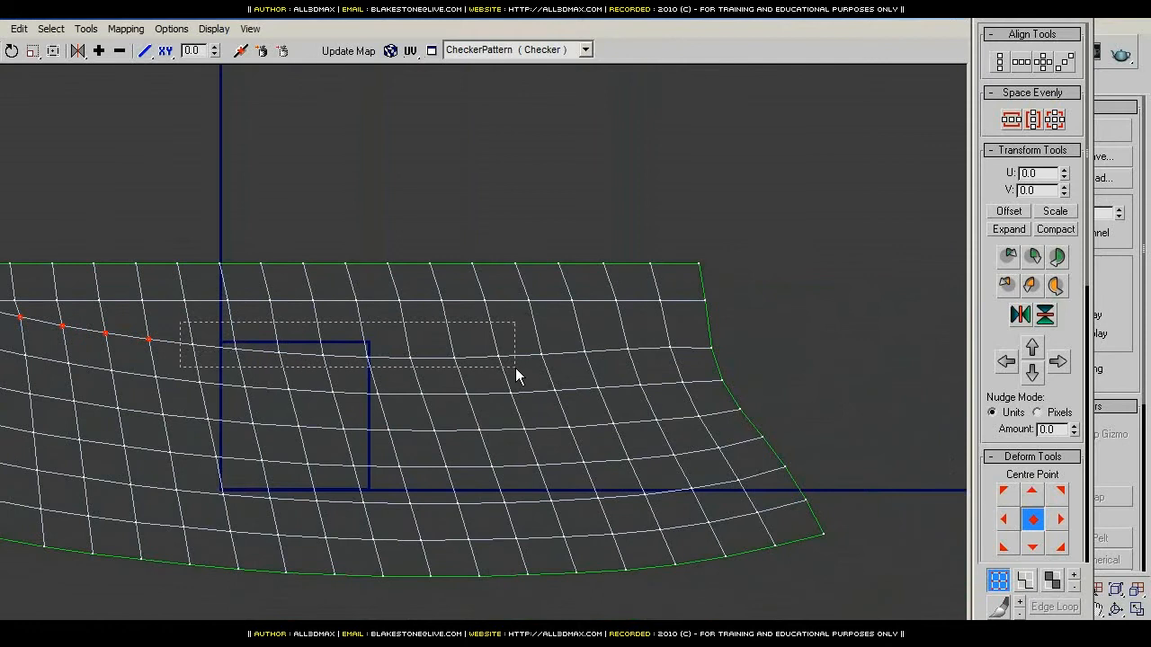
left_click_drag(521, 328, 784, 362)
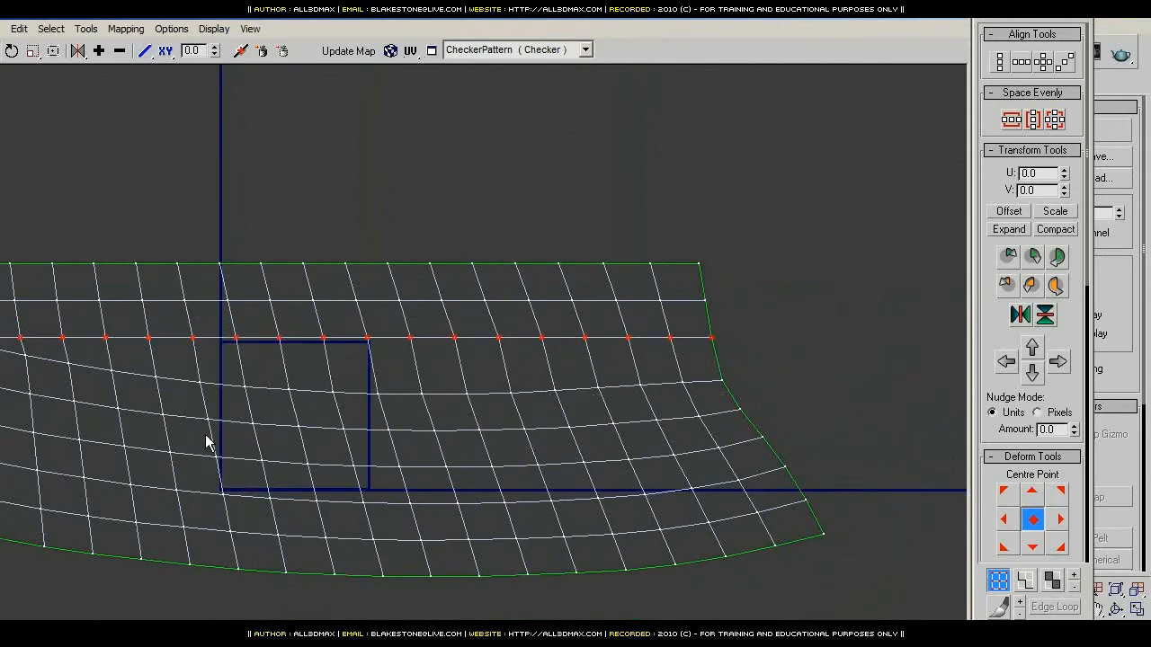
Step: Select the full fourth vertex row from the top of the UV mesh and align it horizontally
middle_click_drag(205, 441, 722, 450)
left_click_drag(405, 317, 950, 423)
scroll(493, 377, "up", 4)
middle_click_drag(912, 433, 334, 411)
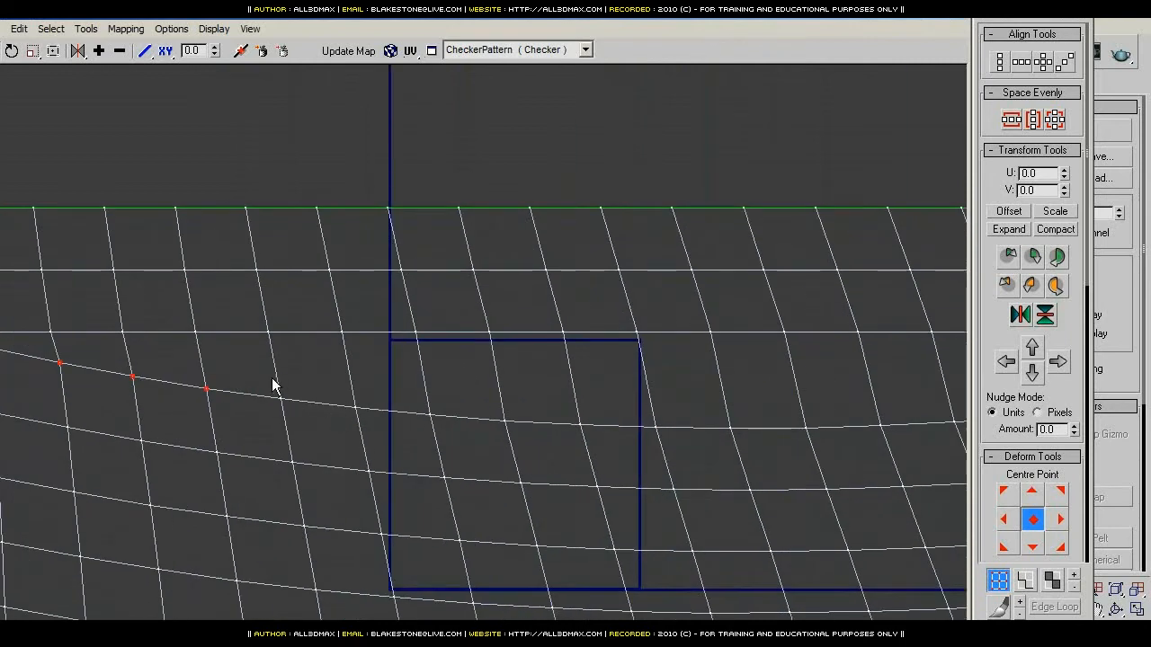
left_click_drag(259, 390, 900, 439)
middle_click_drag(634, 445, 375, 442)
left_click_drag(419, 382, 744, 421)
middle_click_drag(493, 481, 779, 414)
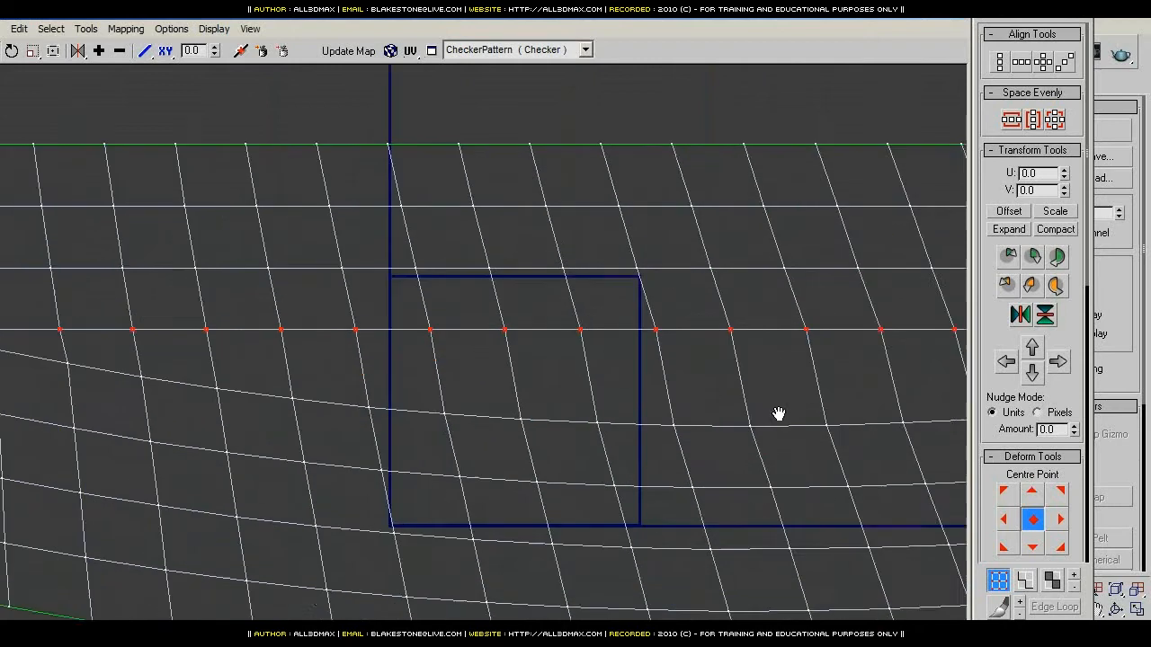
Step: Select the curved fifth vertex row across the whole UV mesh and flatten it horizontally
middle_click_drag(240, 404, 663, 412)
left_click_drag(272, 322, 271, 323)
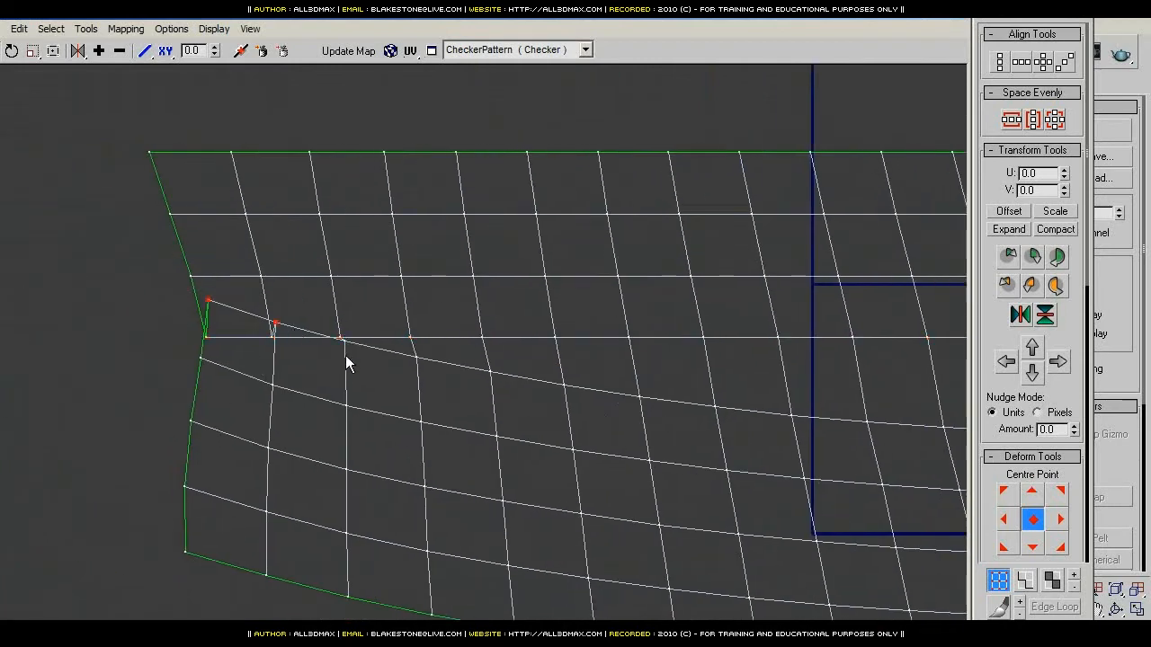
scroll(345, 355, "up", 2)
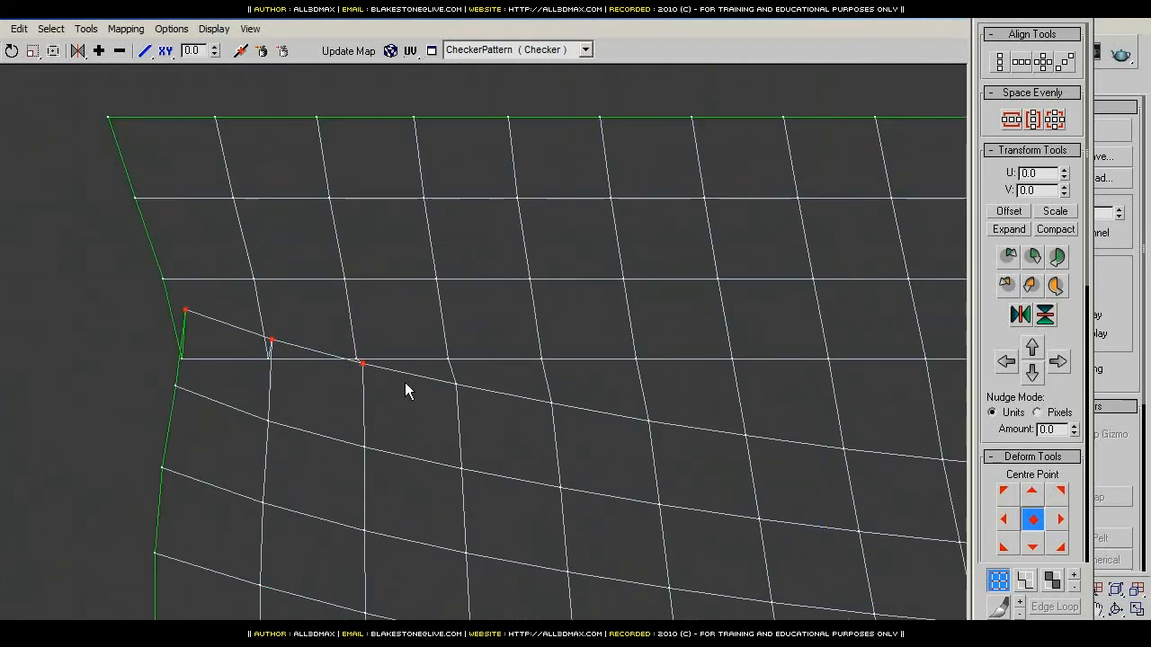
left_click_drag(409, 372, 870, 413)
middle_click_drag(755, 438, 355, 379)
scroll(341, 369, "down", 2)
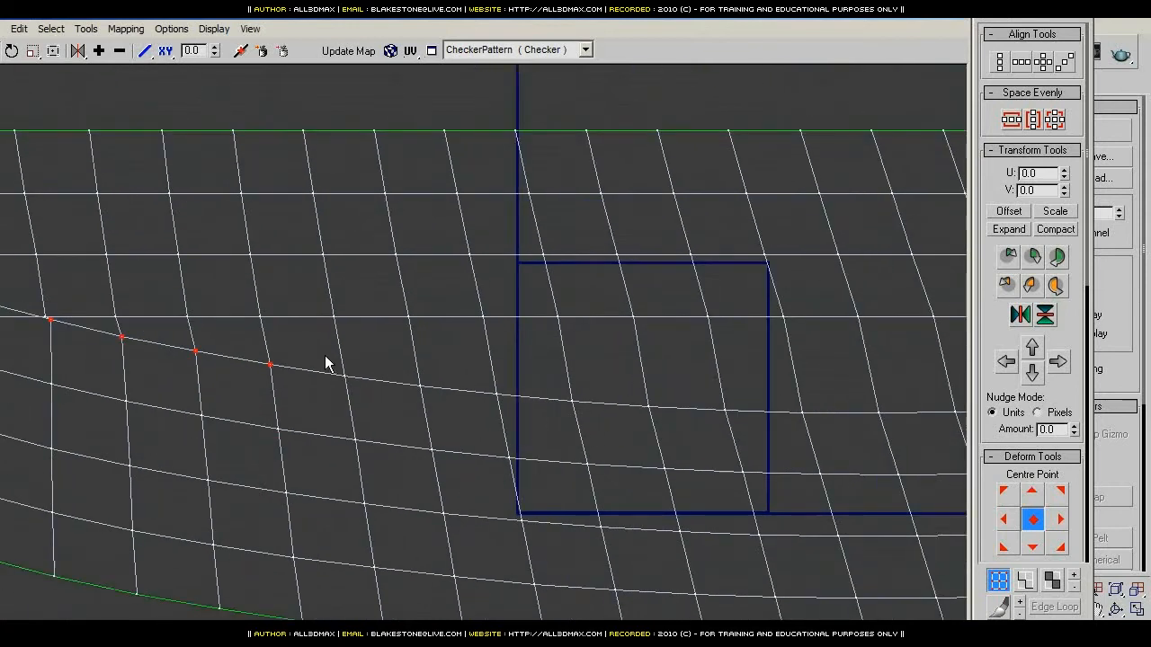
left_click_drag(325, 355, 912, 417)
middle_click_drag(912, 416, 326, 399)
left_click_drag(352, 334, 557, 405)
left_click_drag(596, 341, 716, 403)
left_click_drag(740, 332, 838, 384, "ctrl")
Step: Gather the sixth row's vertices from one end of the UV mesh to the other and align them horizontally
middle_click_drag(308, 455, 719, 432)
middle_click_drag(216, 452, 620, 469)
middle_click_drag(261, 396, 469, 442)
scroll(469, 443, "up", 2)
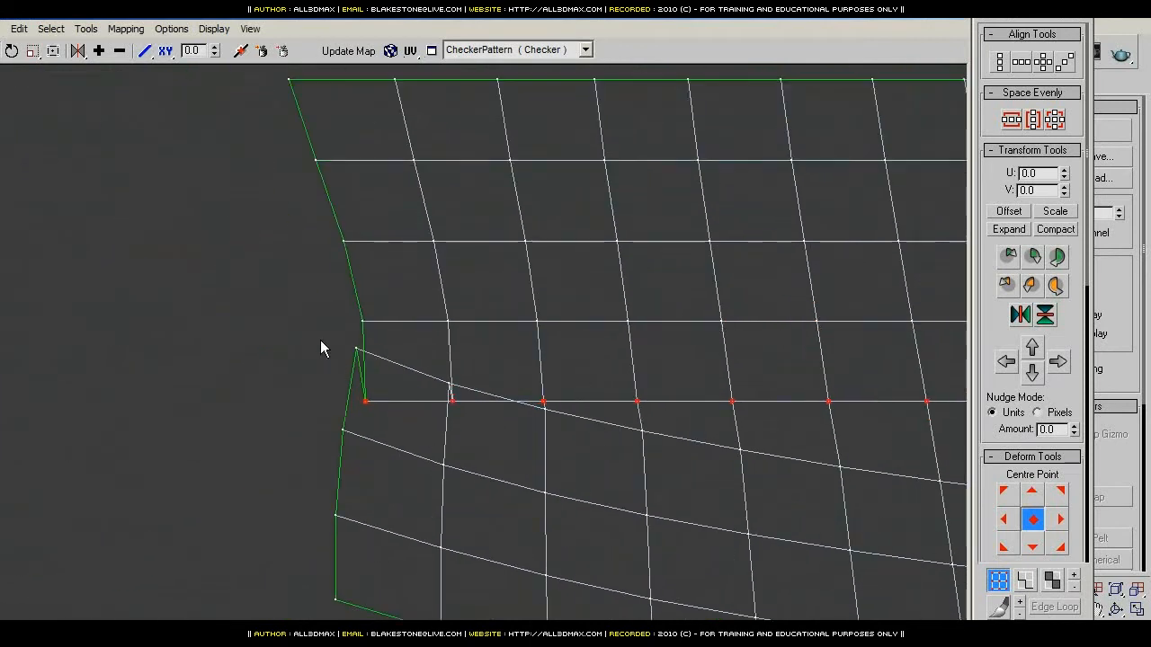
left_click_drag(315, 335, 733, 475)
middle_click_drag(757, 459, 490, 455)
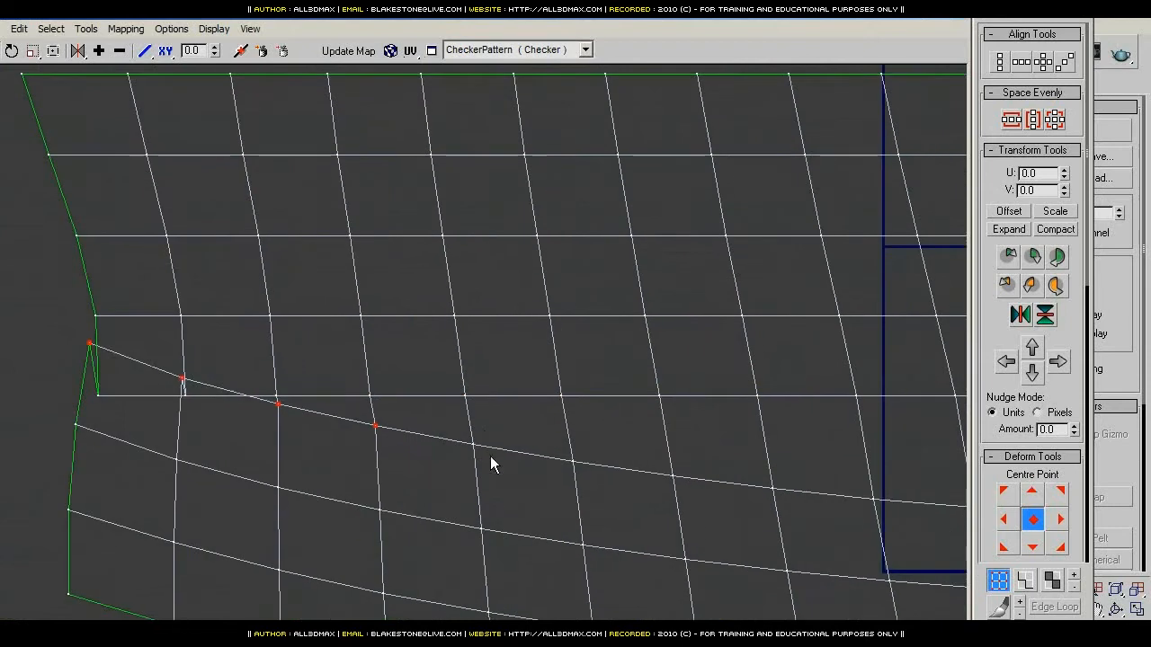
middle_click_drag(668, 486, 256, 389)
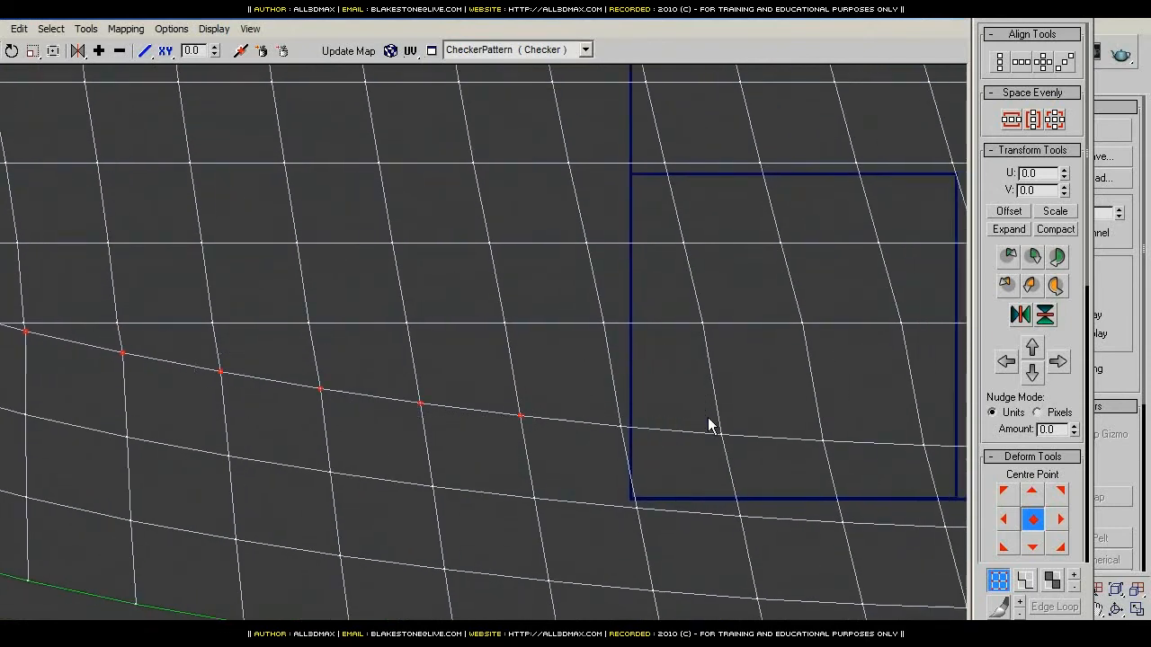
middle_click_drag(709, 424, 318, 375)
left_click_drag(205, 342, 788, 403, "ctrl")
middle_click_drag(853, 388, 451, 386)
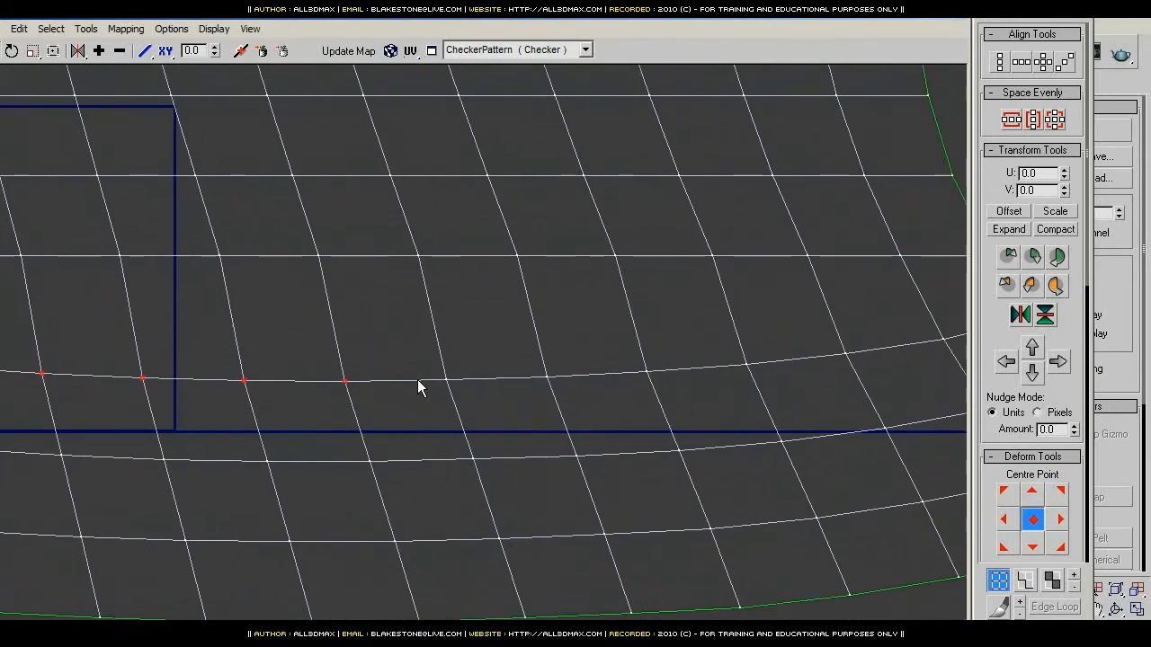
left_click_drag(415, 361, 685, 409, "ctrl")
middle_click_drag(757, 366, 350, 366)
left_click_drag(327, 333, 351, 357, "ctrl")
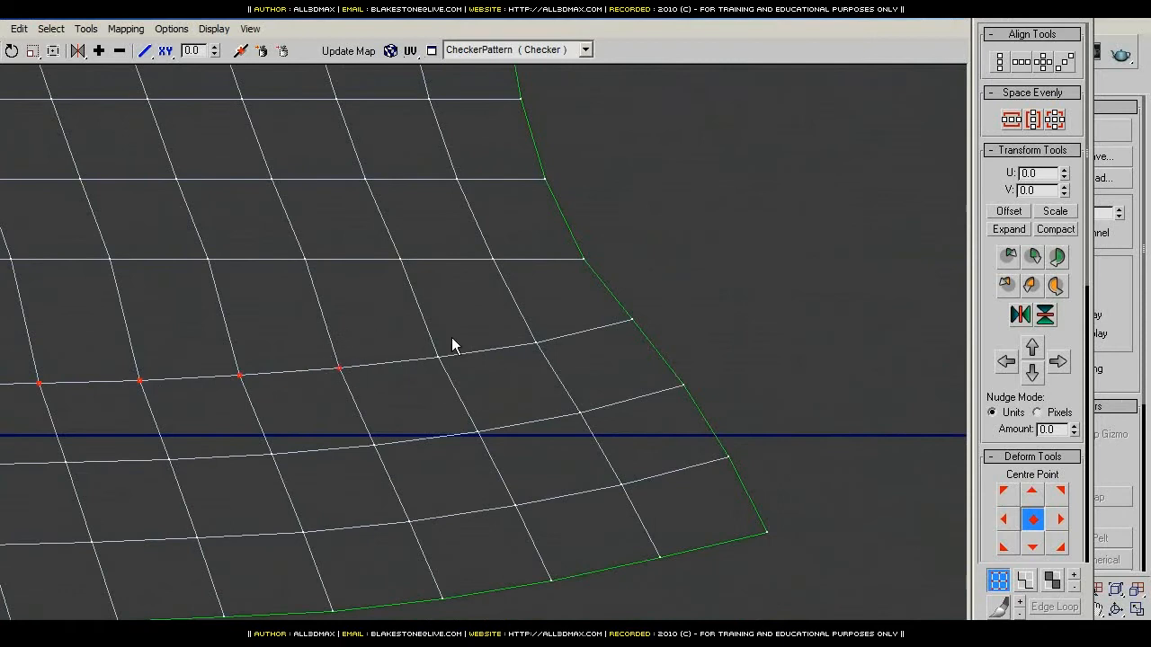
left_click_drag(414, 334, 480, 390, "ctrl")
left_click_drag(527, 316, 550, 359, "ctrl")
left_click_drag(613, 308, 649, 340, "ctrl")
middle_click_drag(191, 432, 502, 403)
left_click(1021, 62)
Step: Select every vertex of the UV mesh's seventh row from the top and align the row horizontally
middle_click_drag(182, 370, 721, 370)
middle_click_drag(154, 398, 743, 398)
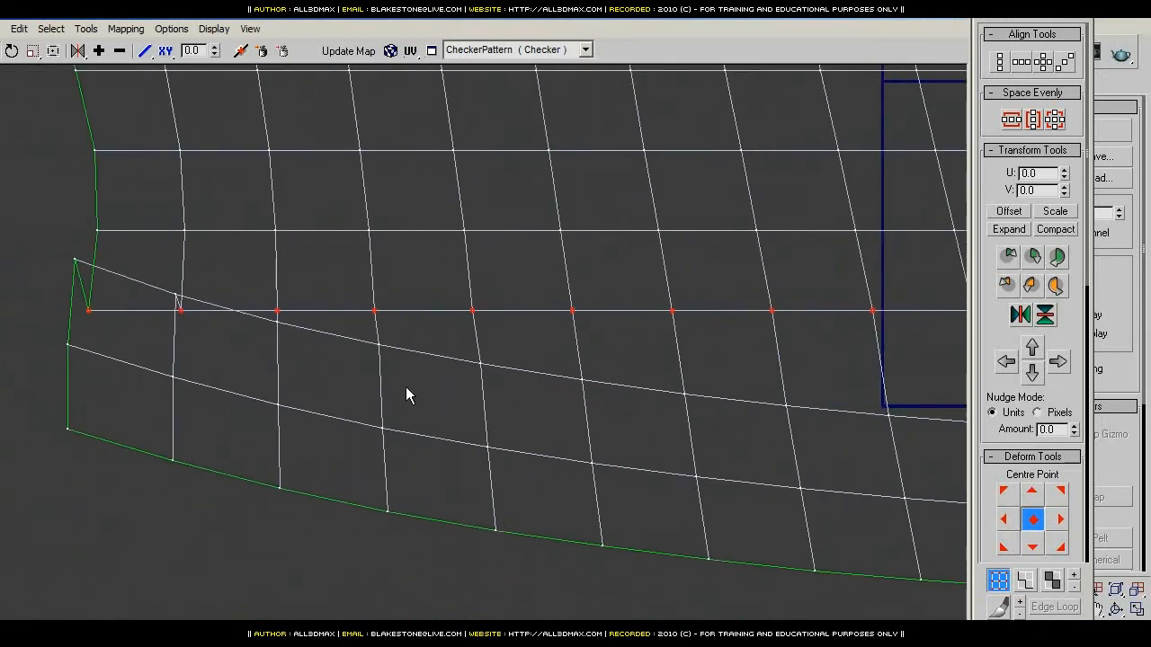
middle_click_drag(405, 394, 693, 419)
left_click_drag(332, 274, 717, 387)
left_click_drag(960, 440, 960, 440, "ctrl")
middle_click_drag(926, 437, 296, 424)
left_click_drag(342, 389, 865, 460, "ctrl")
middle_click_drag(861, 459, 298, 441)
left_click_drag(352, 398, 775, 459, "ctrl")
middle_click_drag(778, 447, 172, 444)
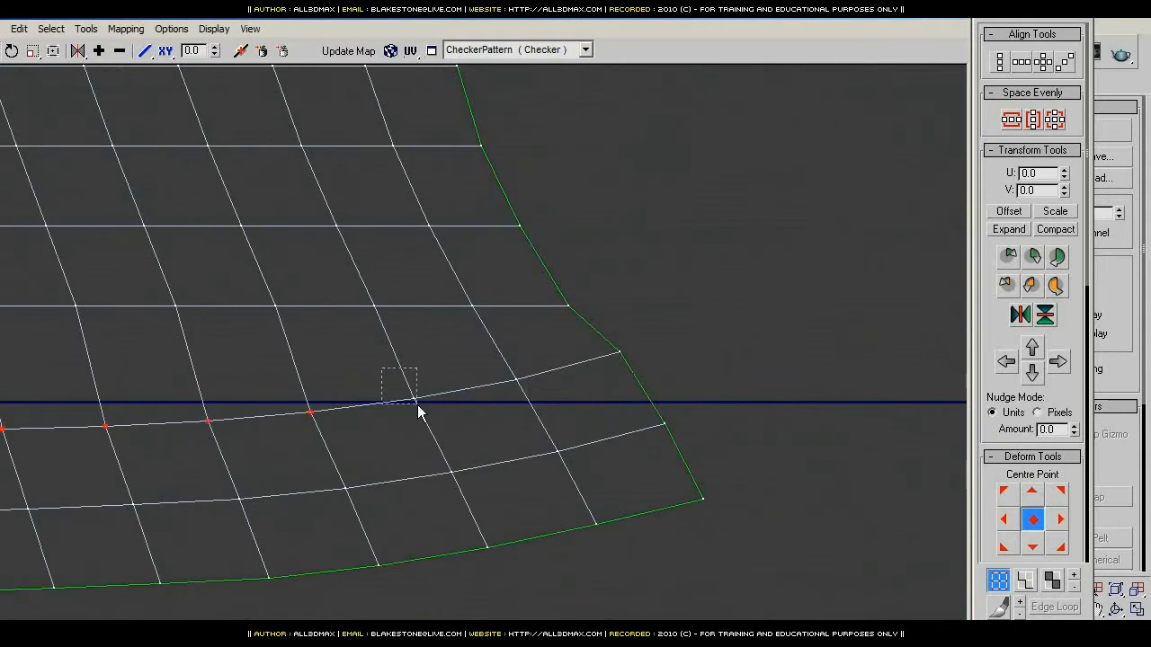
Step: Gather the curved eighth row's vertices across the whole UV mesh and flatten them into a horizontal line
middle_click_drag(103, 482, 902, 403)
scroll(902, 401, "down", 3)
scroll(431, 402, "up", 2)
left_click_drag(241, 279, 740, 419)
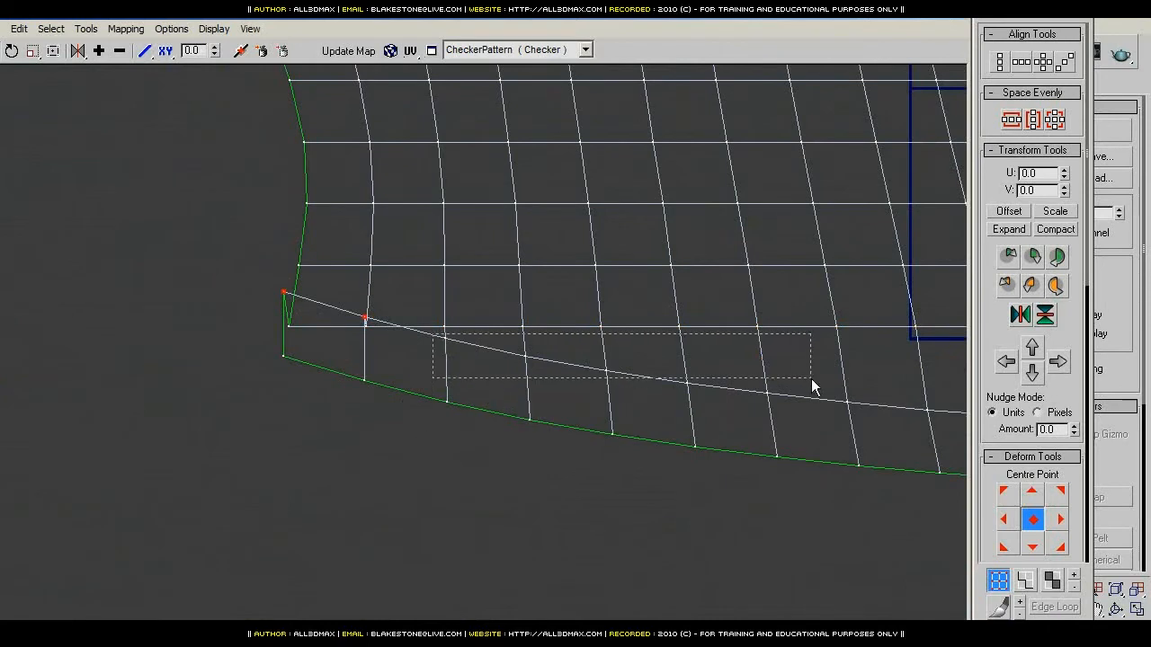
left_click_drag(811, 379, 811, 378)
middle_click_drag(811, 378, 270, 405)
left_click_drag(89, 364, 910, 430)
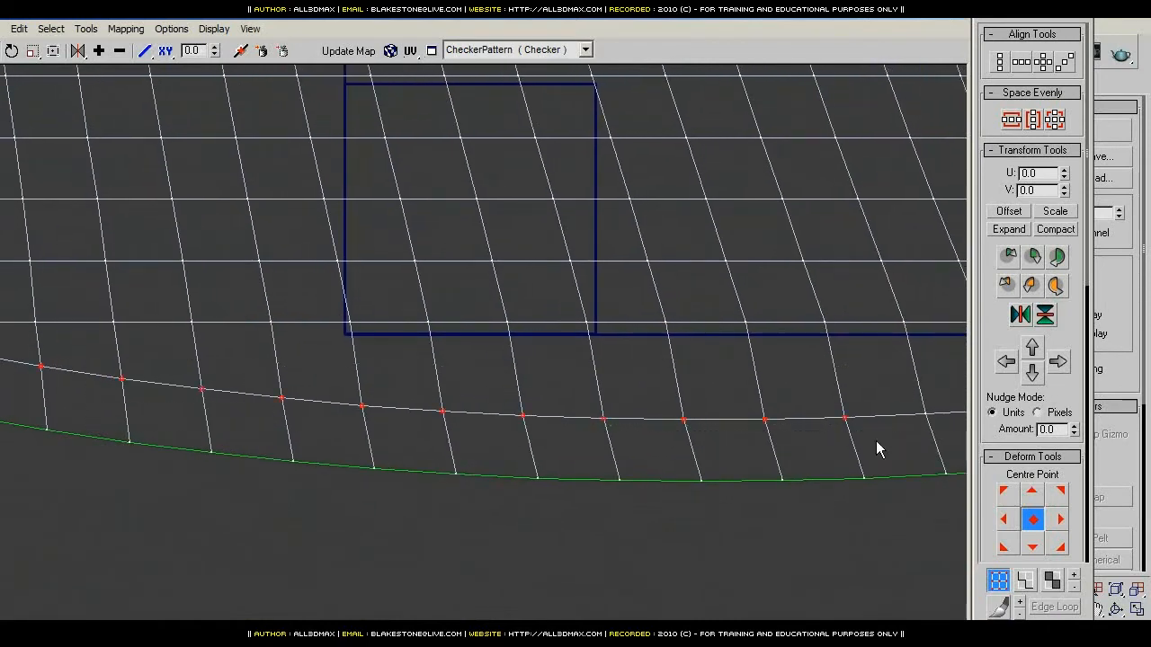
middle_click_drag(877, 445, 393, 443)
left_click_drag(417, 366, 628, 442)
left_click_drag(728, 406, 727, 406)
left_click_drag(760, 352, 775, 372)
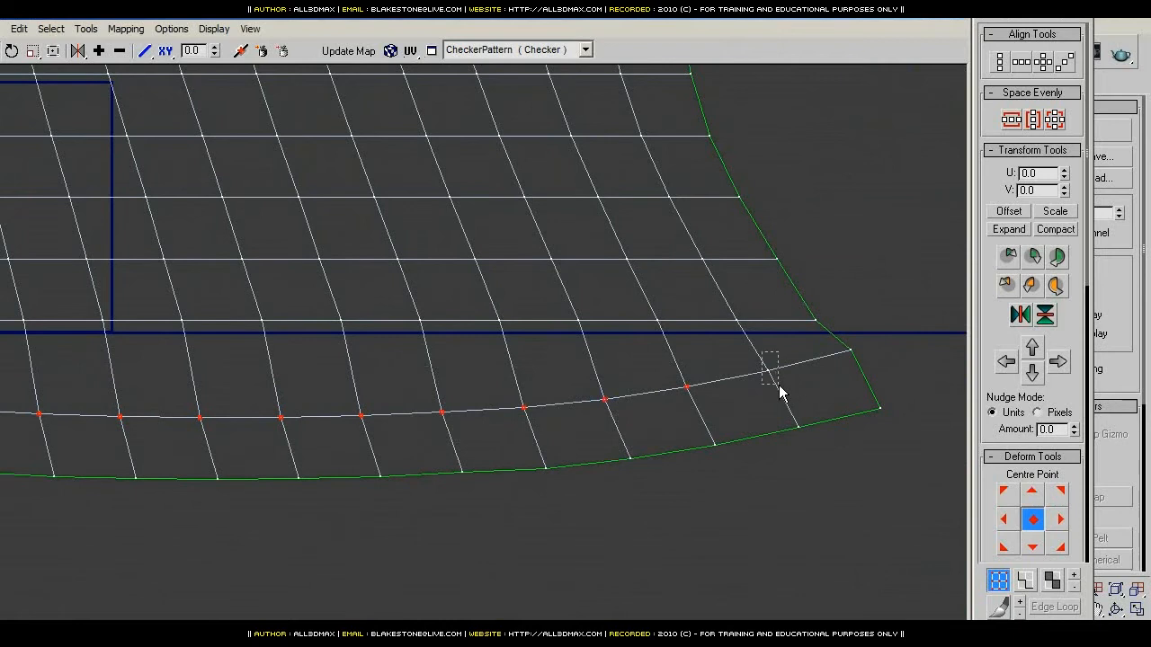
left_click_drag(842, 334, 867, 360)
key("h")
Step: Select all vertices along the UV mesh's bottom border and straighten the border horizontally
middle_click_drag(181, 406, 762, 367)
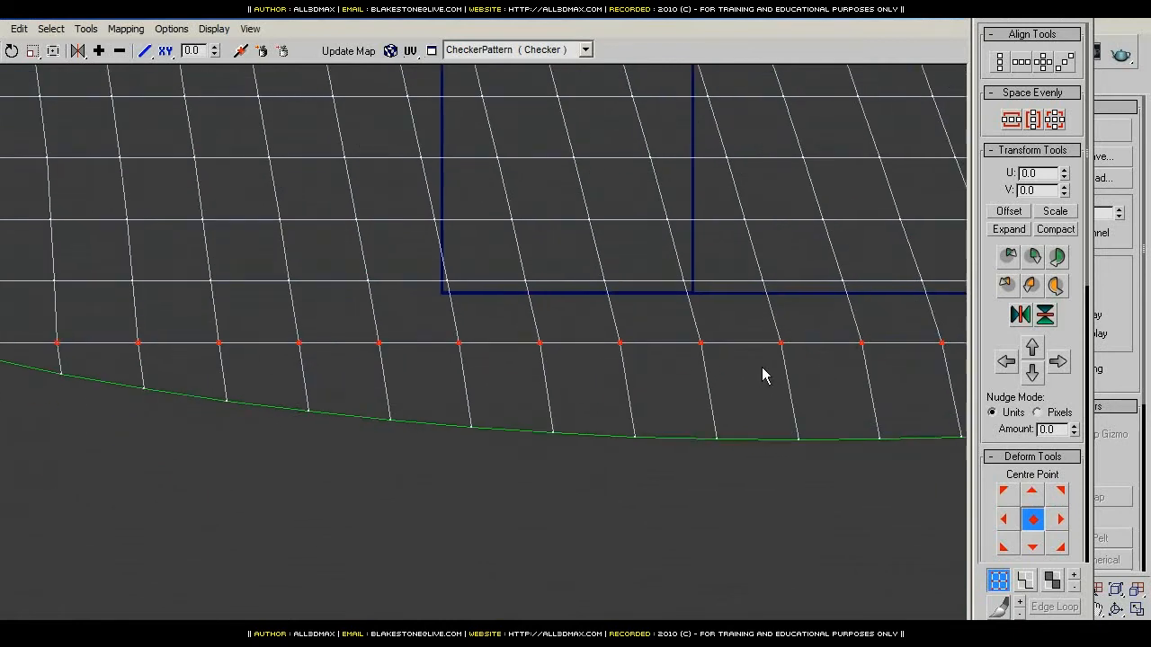
middle_click_drag(263, 369, 996, 393)
scroll(837, 406, "up", 2)
left_click_drag(318, 272, 434, 317)
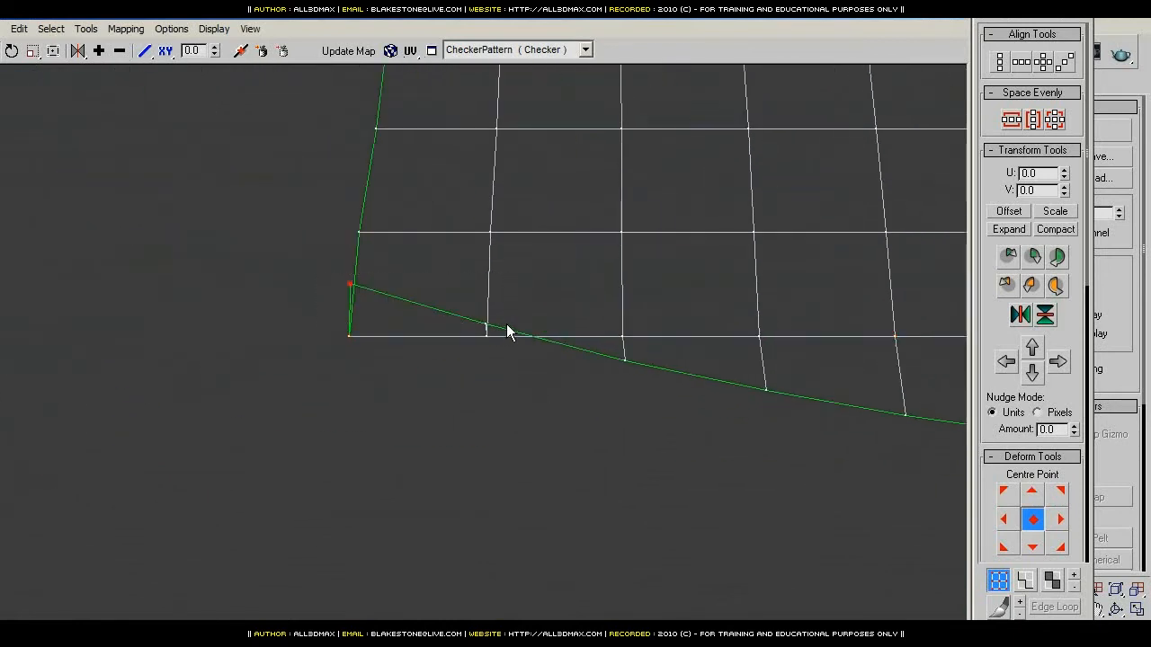
left_click(485, 326, "ctrl")
left_click_drag(983, 467, 982, 467, "ctrl")
middle_click_drag(875, 476, 201, 476)
scroll(201, 476, "down", 3)
middle_click_drag(325, 481, 34, 450)
middle_click_drag(155, 412, 311, 410)
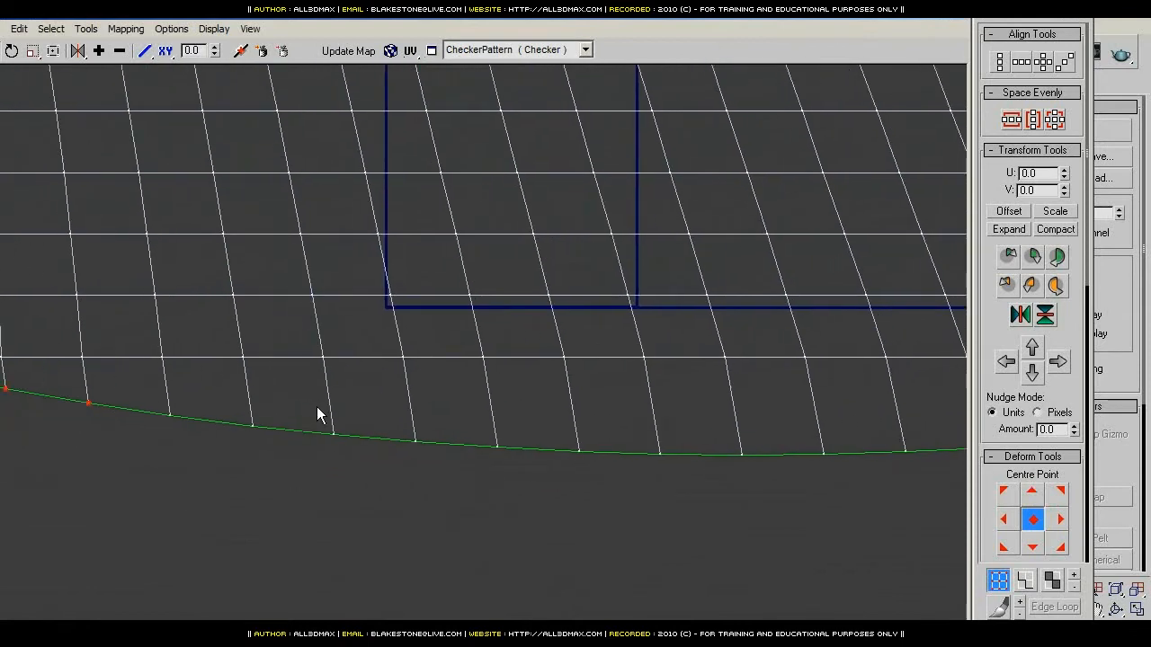
left_click_drag(386, 452, 1023, 516, "ctrl")
middle_click_drag(946, 485, 368, 495)
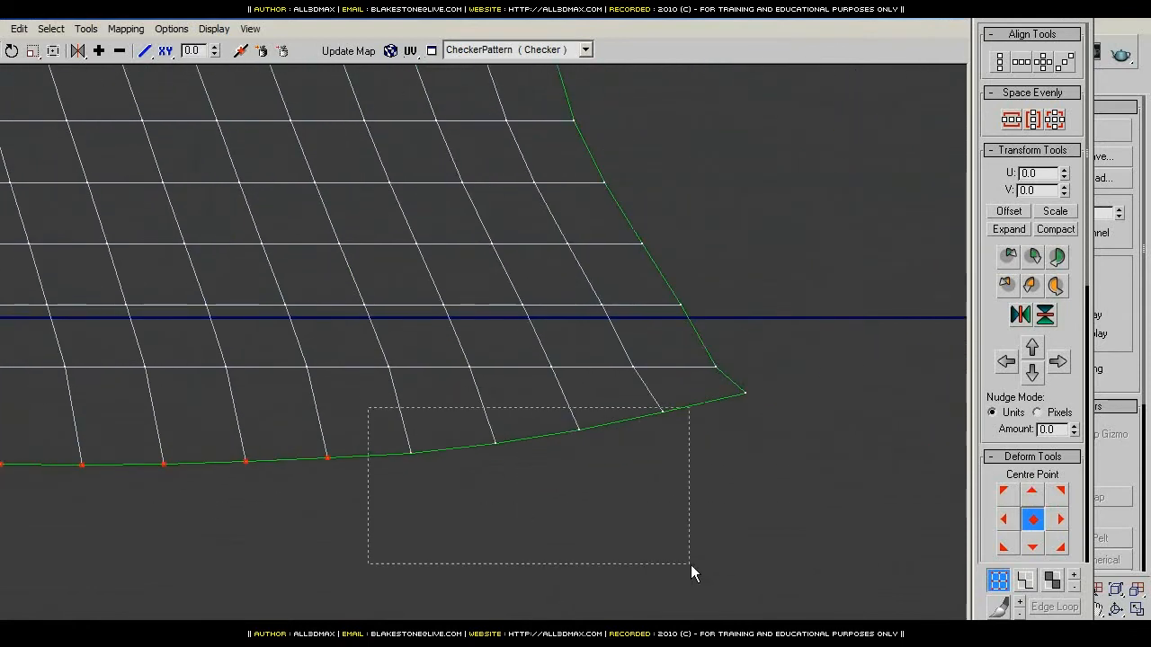
left_click_drag(690, 565, 690, 564, "ctrl")
key("h")
Step: Align the UV mesh's left border column vertically, and straighten the second vertex column the same way
scroll(329, 489, "down", 3)
middle_click_drag(328, 489, 575, 432)
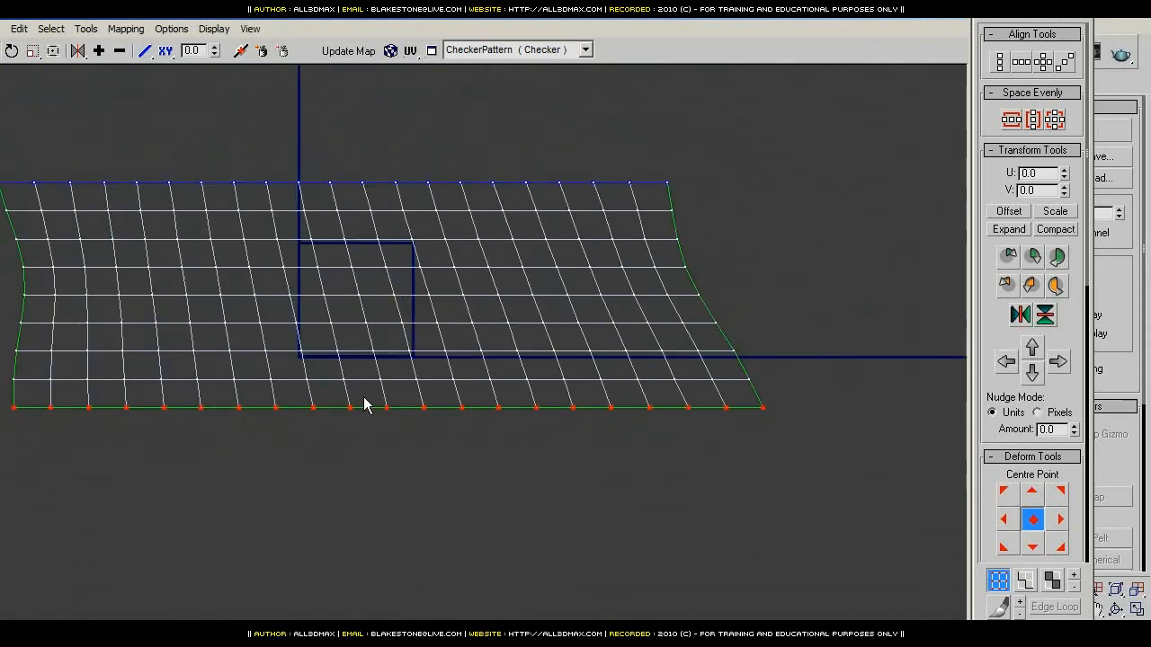
middle_click_drag(365, 404, 771, 445)
left_click_drag(314, 144, 435, 462)
key("v")
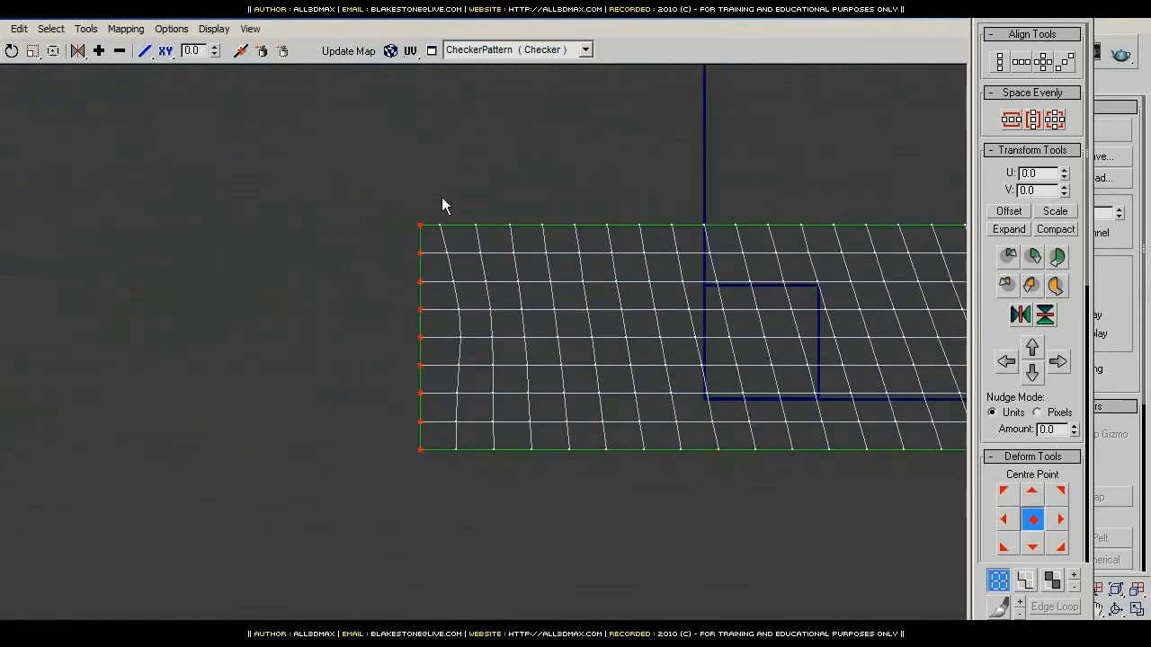
left_click_drag(425, 203, 467, 462)
key("v")
Step: Straighten the third vertex column vertically, undoing the first alignment to drop the stray fourth-column vertices from the selection
left_click_drag(466, 208, 517, 461)
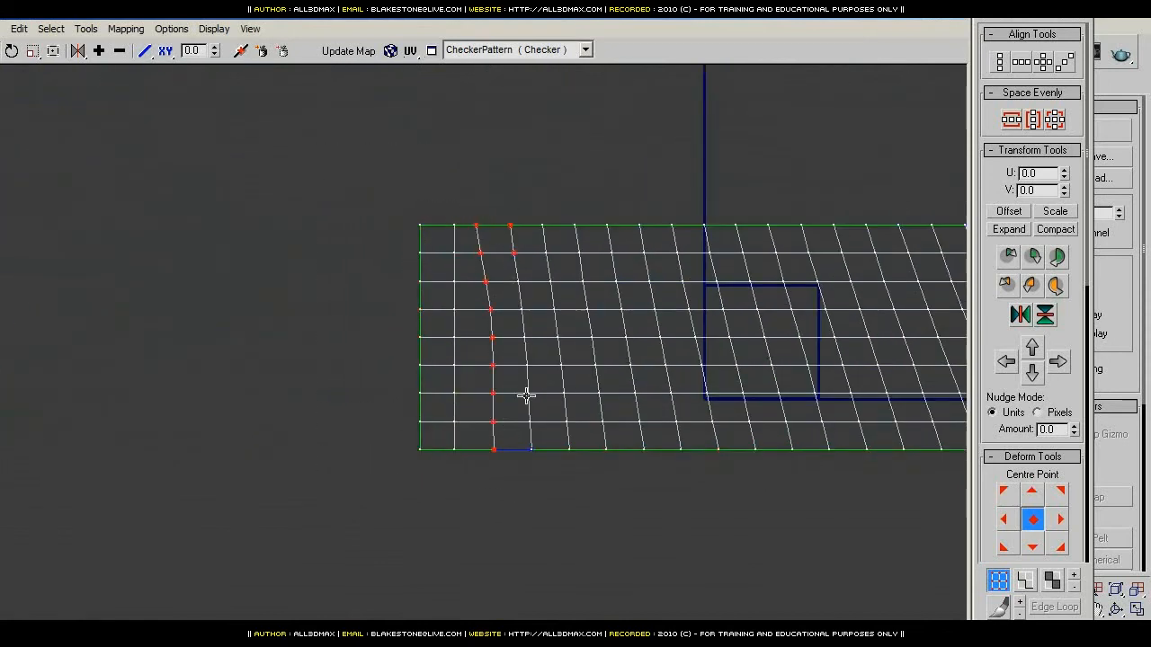
key("v")
key("ctrl+z")
left_click_drag(504, 213, 522, 276, "alt")
key("v")
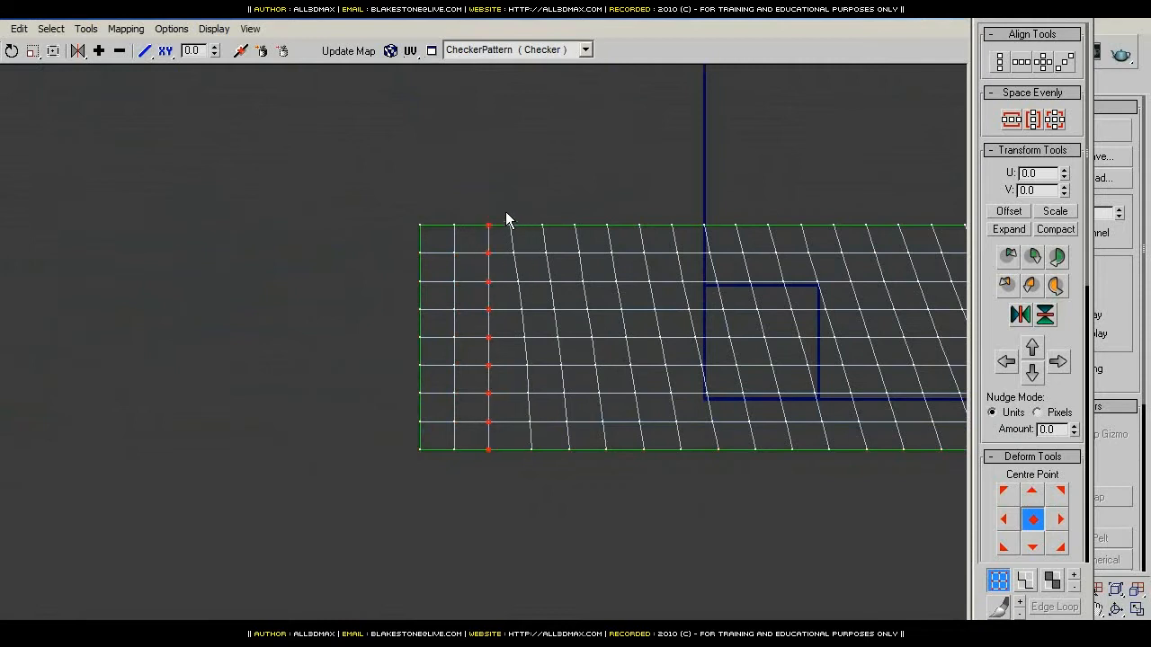
Step: Straighten the fourth, fifth and sixth vertex columns from the left one by one into vertical lines
left_click_drag(506, 211, 542, 519)
key("v")
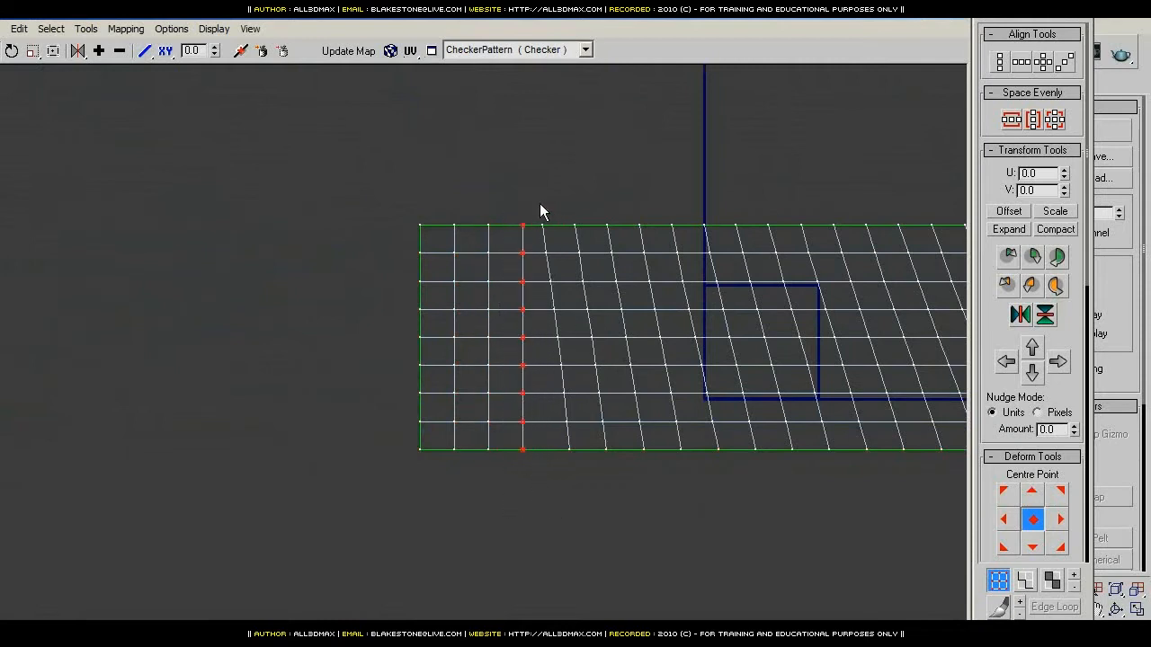
left_click_drag(537, 208, 570, 544)
key("v")
left_click_drag(566, 213, 612, 526)
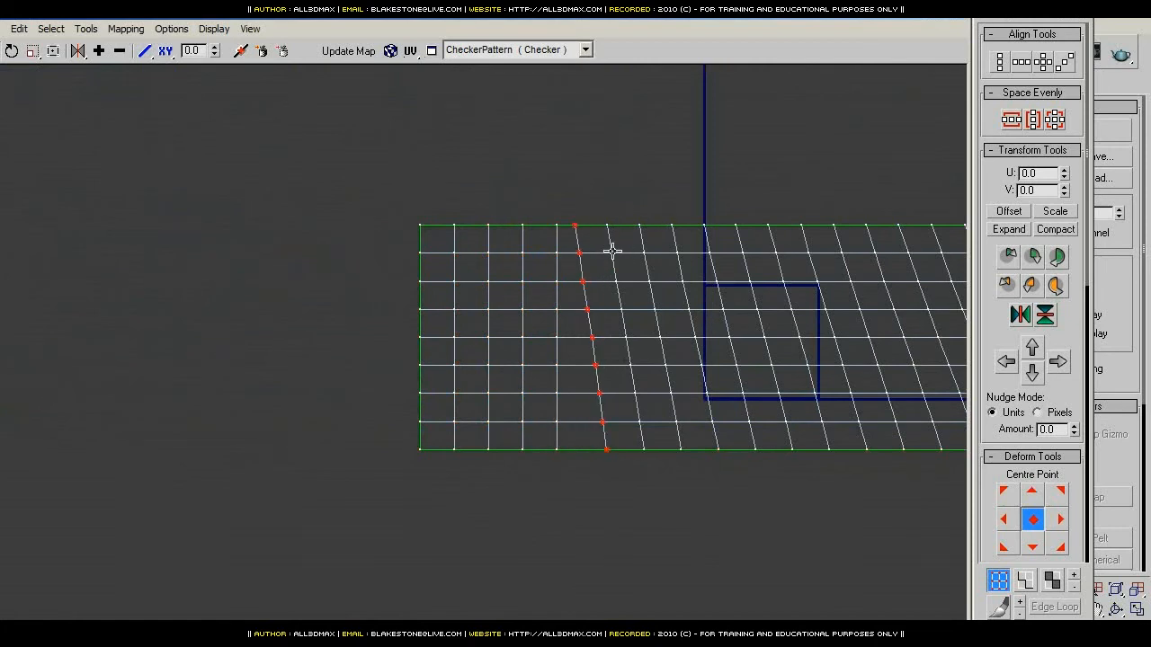
key("v")
Step: Select the complete seventh and eighth vertex columns in turn and align each one vertically
left_click_drag(600, 213, 633, 477)
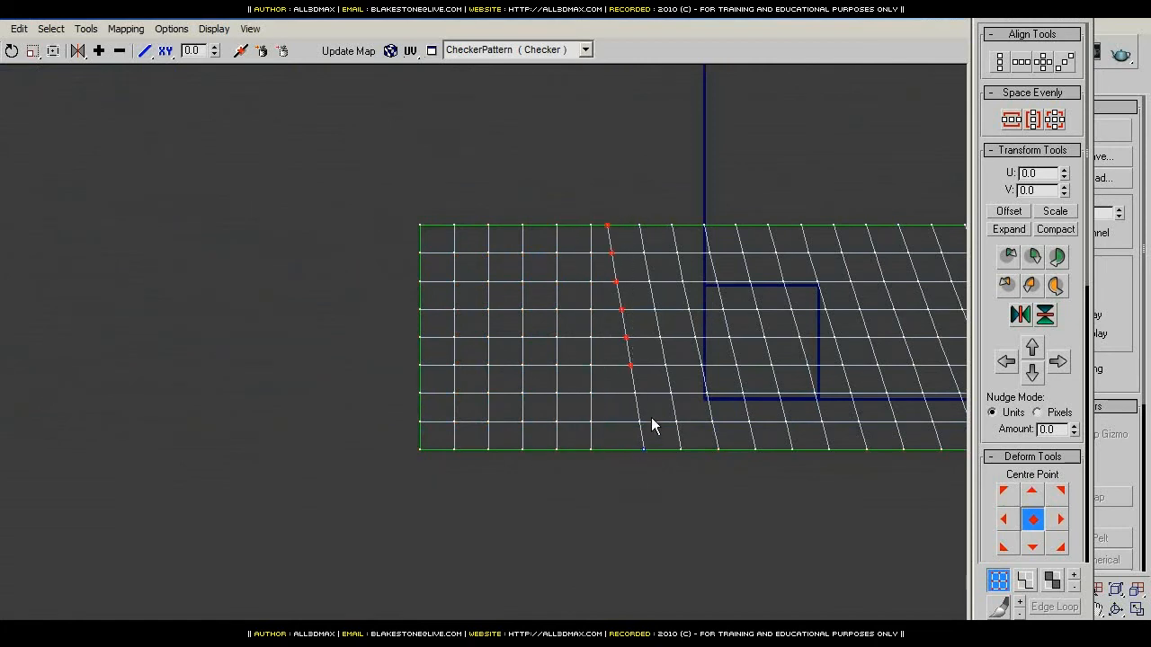
left_click_drag(656, 385, 635, 503, "ctrl")
key("v")
middle_click_drag(700, 406, 561, 407)
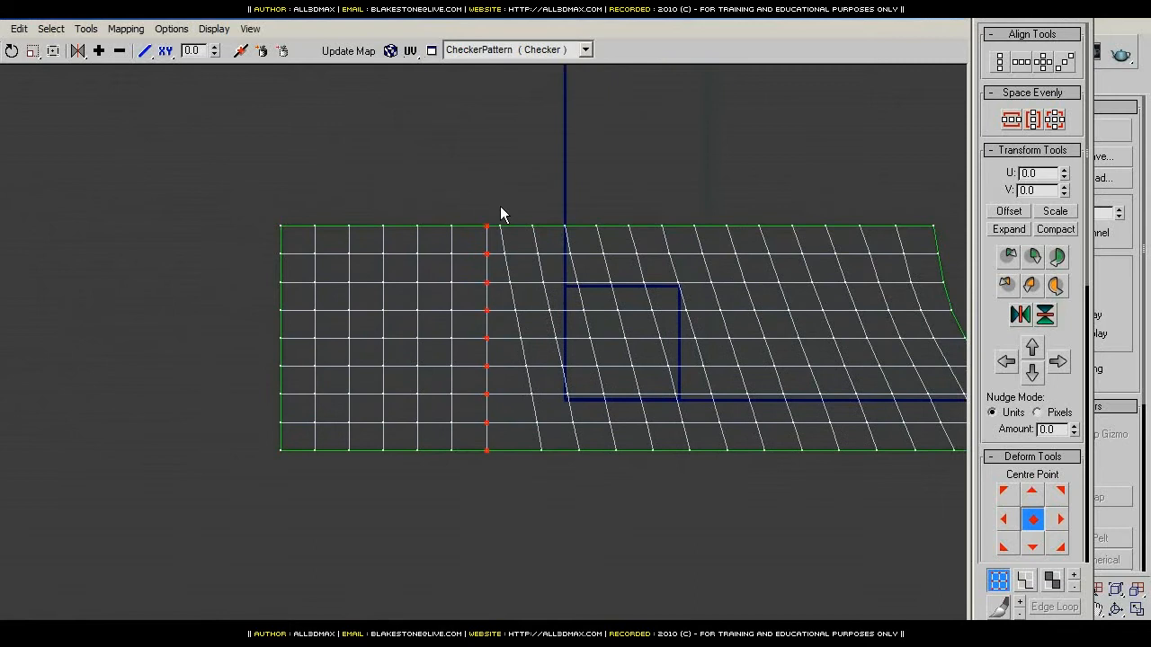
left_click_drag(501, 213, 525, 496)
left_click_drag(503, 353, 534, 471, "ctrl")
key("v")
Step: Align the ninth vertex column vertically, and straighten the tenth after adding its missing vertices to the selection
left_click_drag(528, 214, 576, 491)
key("v")
left_click_drag(559, 211, 582, 518)
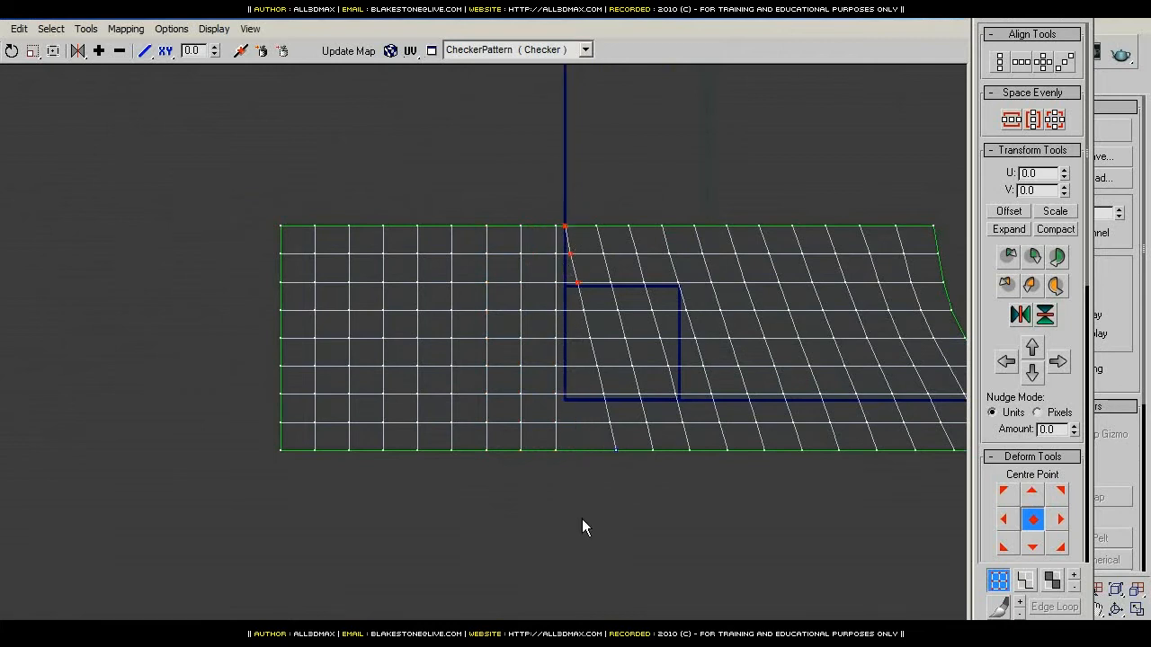
middle_click_drag(635, 437, 445, 461)
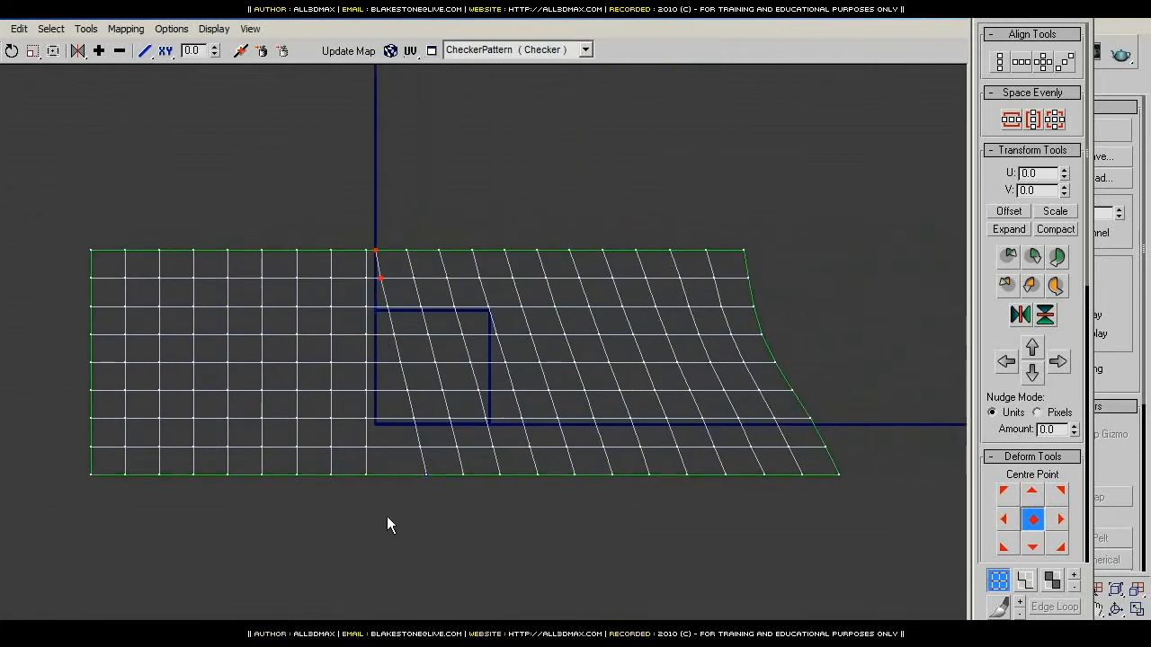
left_click_drag(387, 524, 401, 309, "ctrl")
left_click_drag(423, 379, 397, 505, "ctrl")
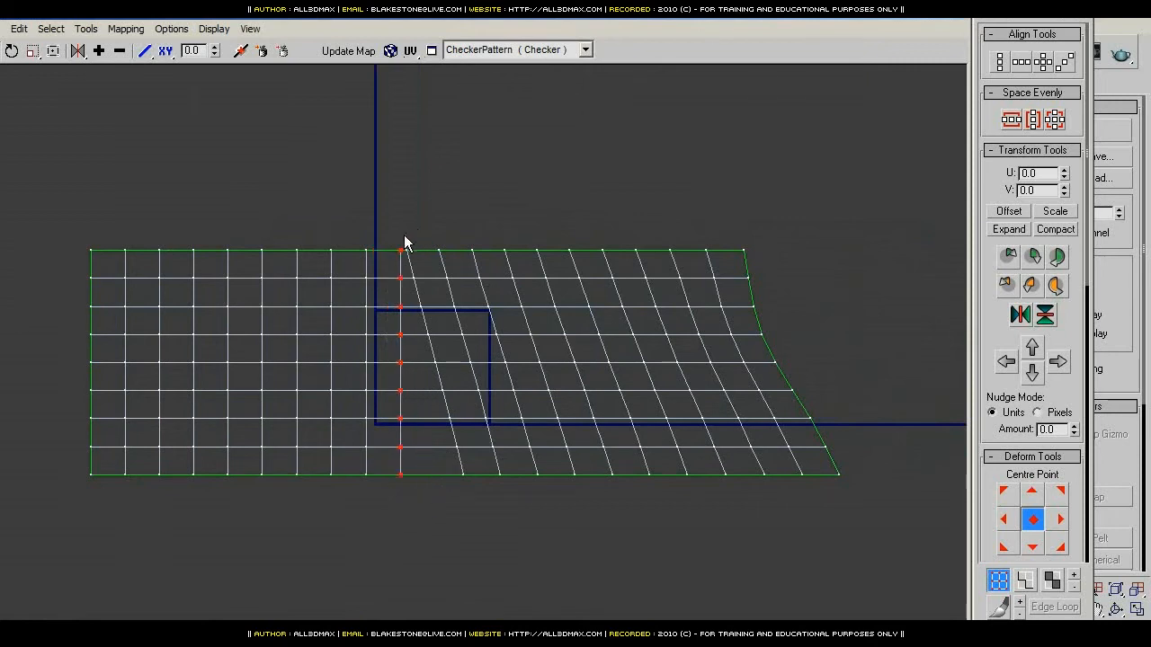
Step: Straighten the eleventh and twelfth vertex columns of the UV mesh into vertical lines
left_click_drag(404, 236, 431, 523)
middle_click_drag(479, 451, 417, 452)
left_click_drag(365, 356, 367, 511, "ctrl")
key("v")
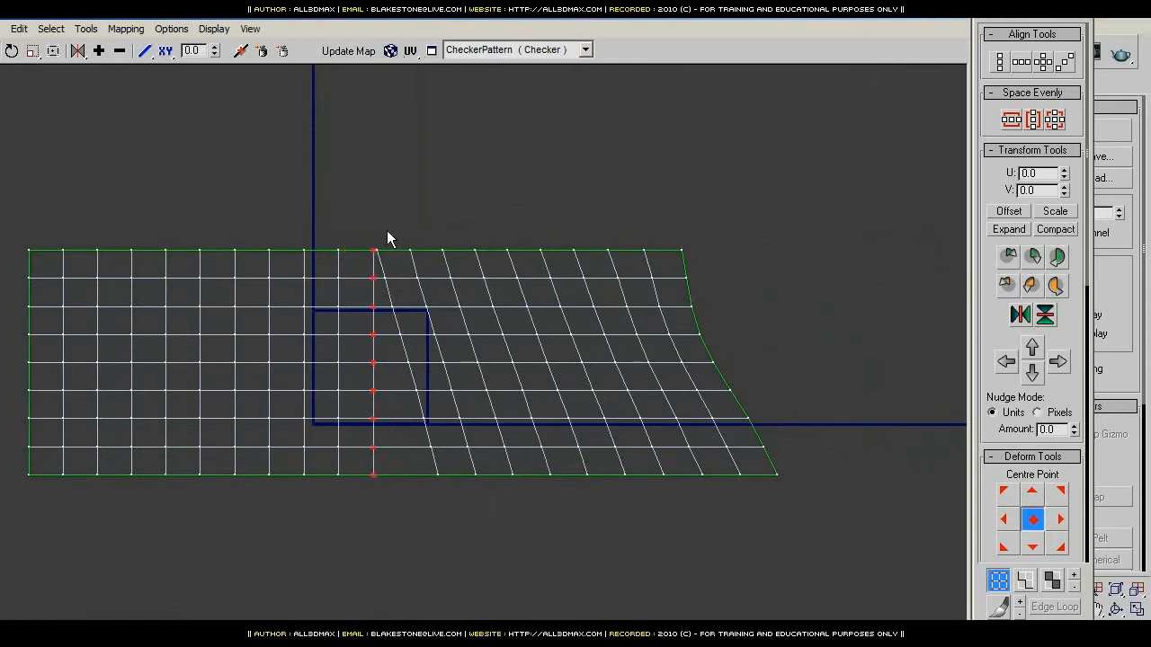
left_click_drag(392, 230, 392, 433)
key("v")
Step: Select the full slanted thirteenth column, undoing a partial alignment along the way, and align it vertically
left_click_drag(401, 339, 412, 351)
middle_click_drag(507, 383, 456, 477)
scroll(379, 376, "up", 3)
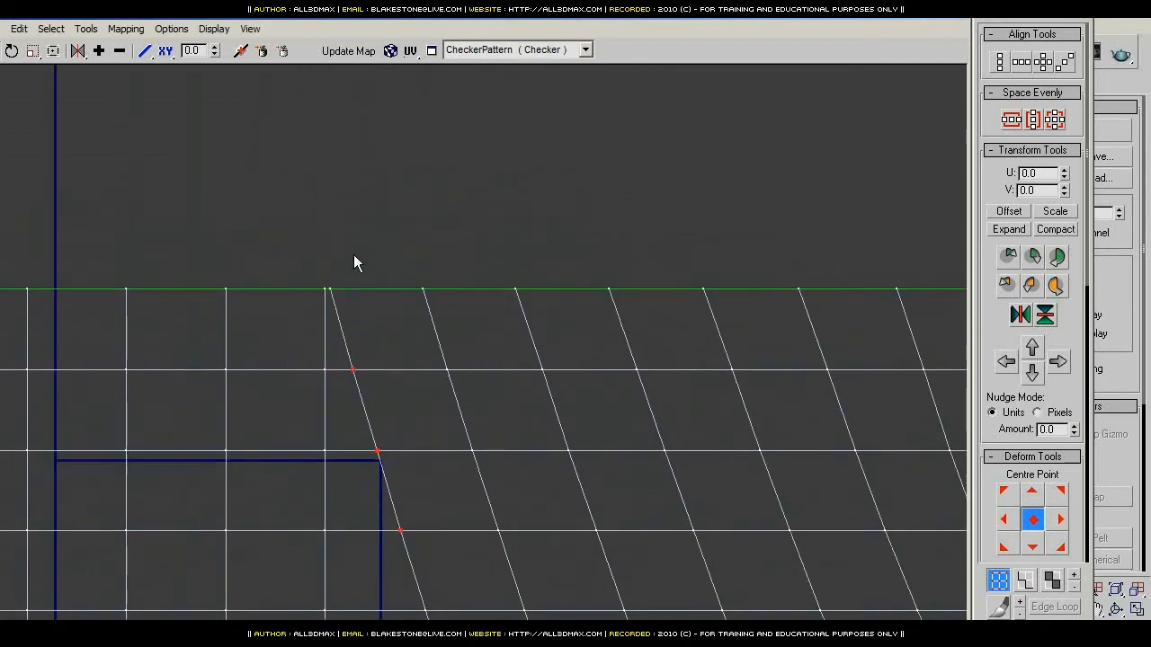
middle_click_drag(518, 510, 408, 199)
left_click_drag(296, 282, 355, 396, "ctrl")
middle_click_drag(380, 449, 297, 193)
middle_click_drag(348, 375, 260, 477)
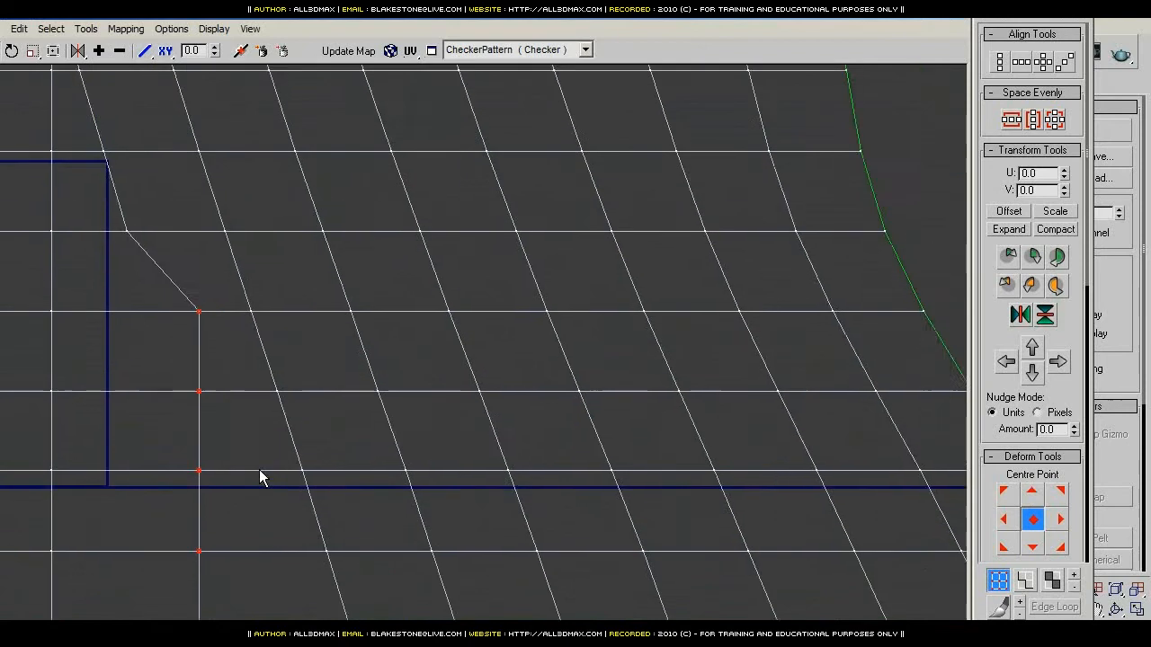
scroll(276, 390, "down", 3)
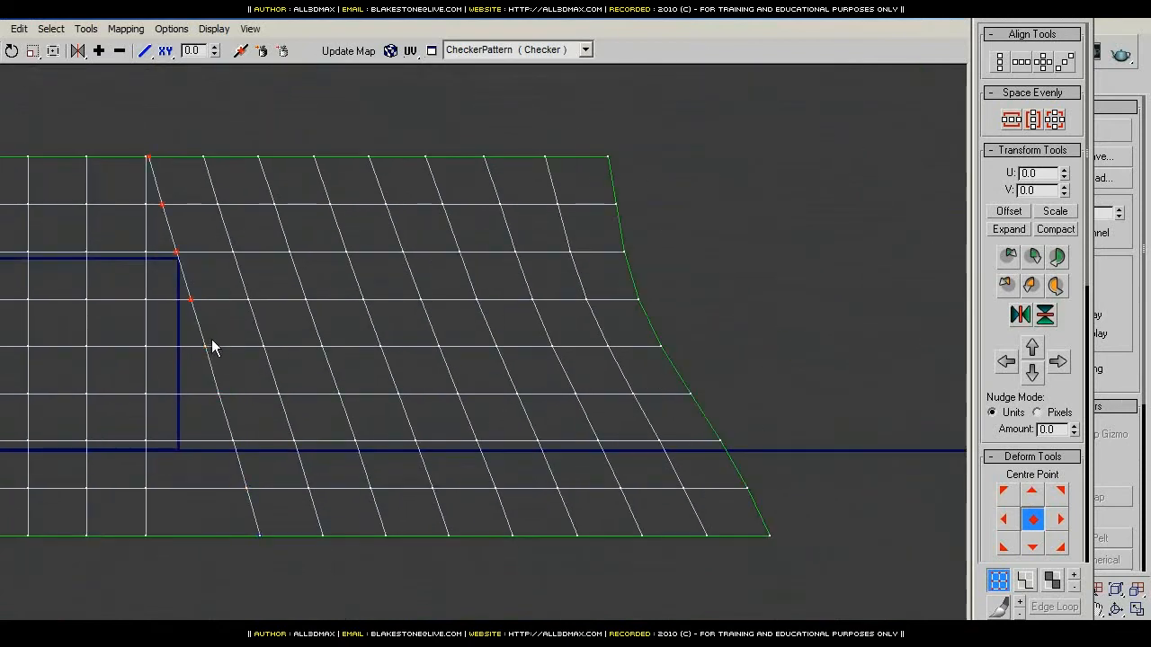
middle_click_drag(212, 341, 234, 268)
left_click_drag(218, 262, 247, 506, "ctrl")
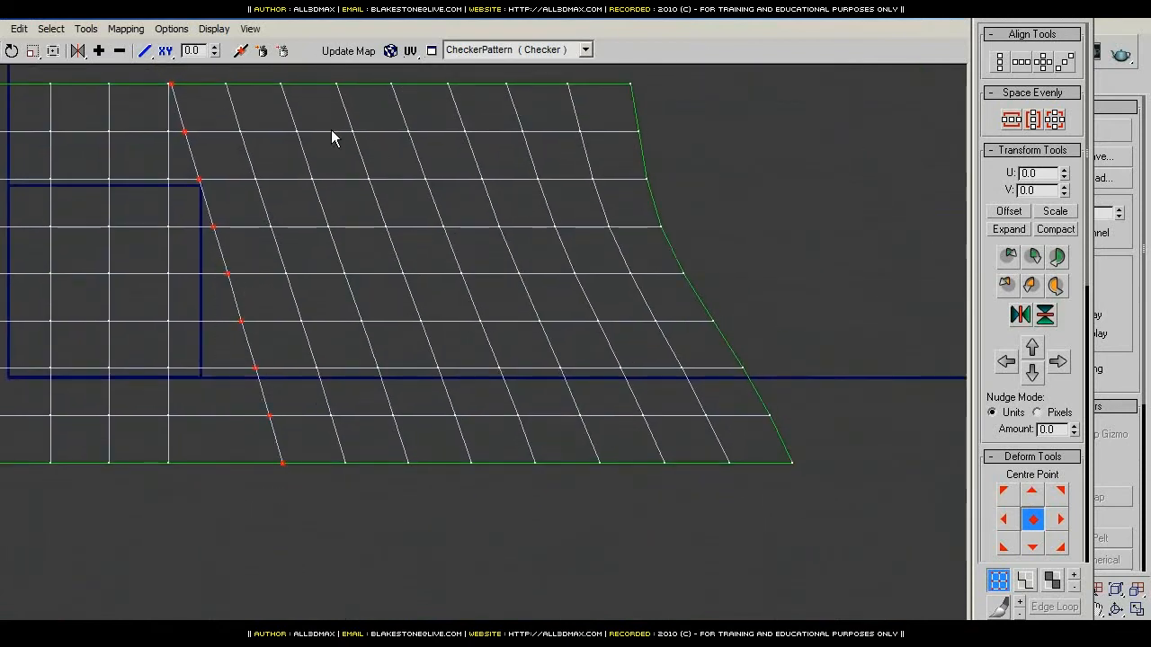
key("v")
Step: Collect the fourteenth column's vertices from the upper border to the lower border and align them vertically
middle_click_drag(235, 107, 365, 275)
scroll(341, 309, "up", 3)
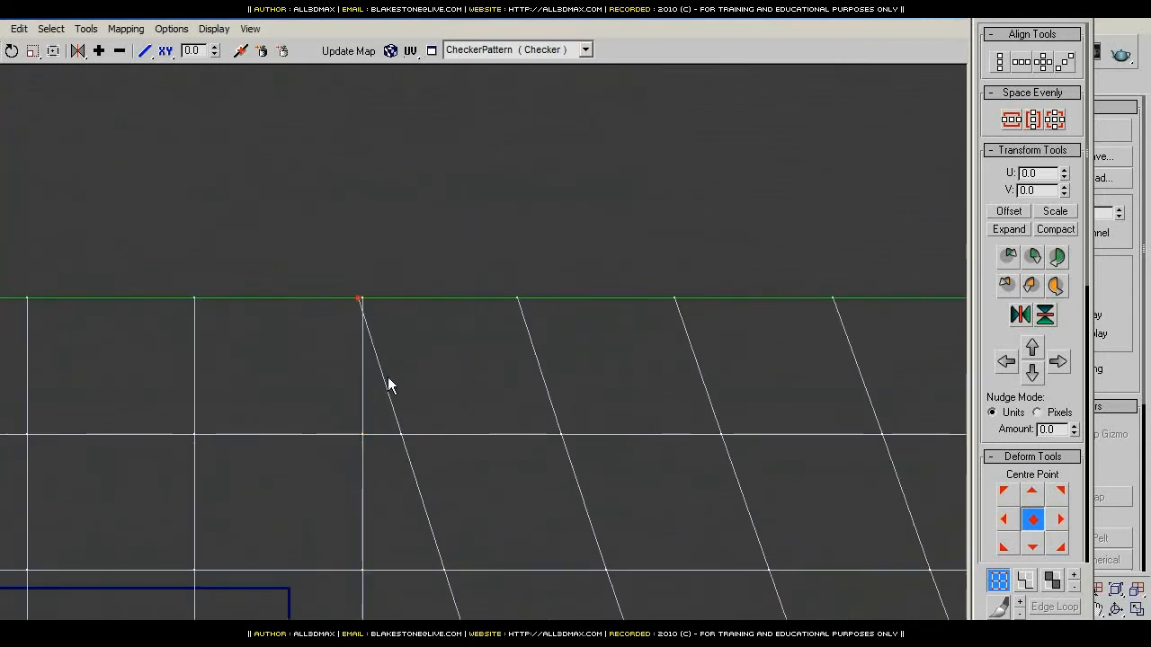
left_click_drag(389, 412, 430, 487, "ctrl")
scroll(429, 485, "down", 3)
middle_click_drag(429, 486, 214, 94)
scroll(213, 126, "down", 2)
middle_click_drag(212, 153, 269, 263)
left_click_drag(252, 199, 295, 384, "ctrl")
left_click_drag(327, 305, 292, 422, "ctrl")
left_click(329, 434, "ctrl")
key("v")
Step: Select only the slanted fifteenth column's vertices, leaving out the straightened column beside it, and align them vertically
scroll(324, 159, "down", 2)
middle_click_drag(323, 159, 396, 284)
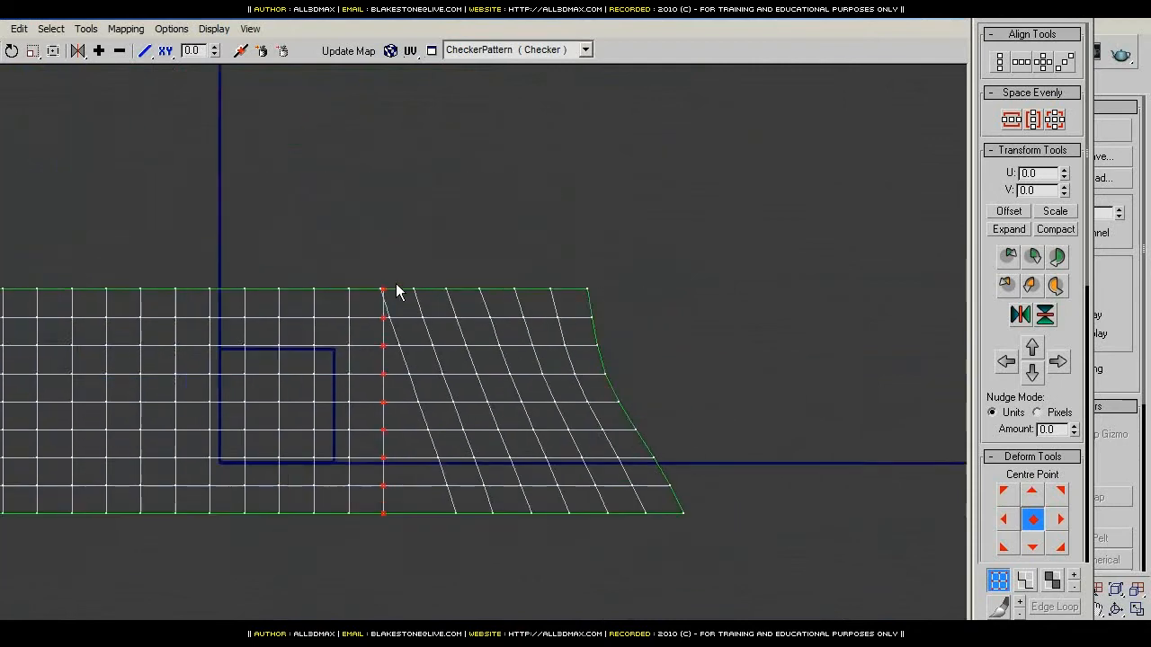
scroll(387, 283, "up", 3)
left_click_drag(362, 283, 384, 320)
left_click_drag(394, 268, 380, 329)
middle_click_drag(381, 329, 309, 206)
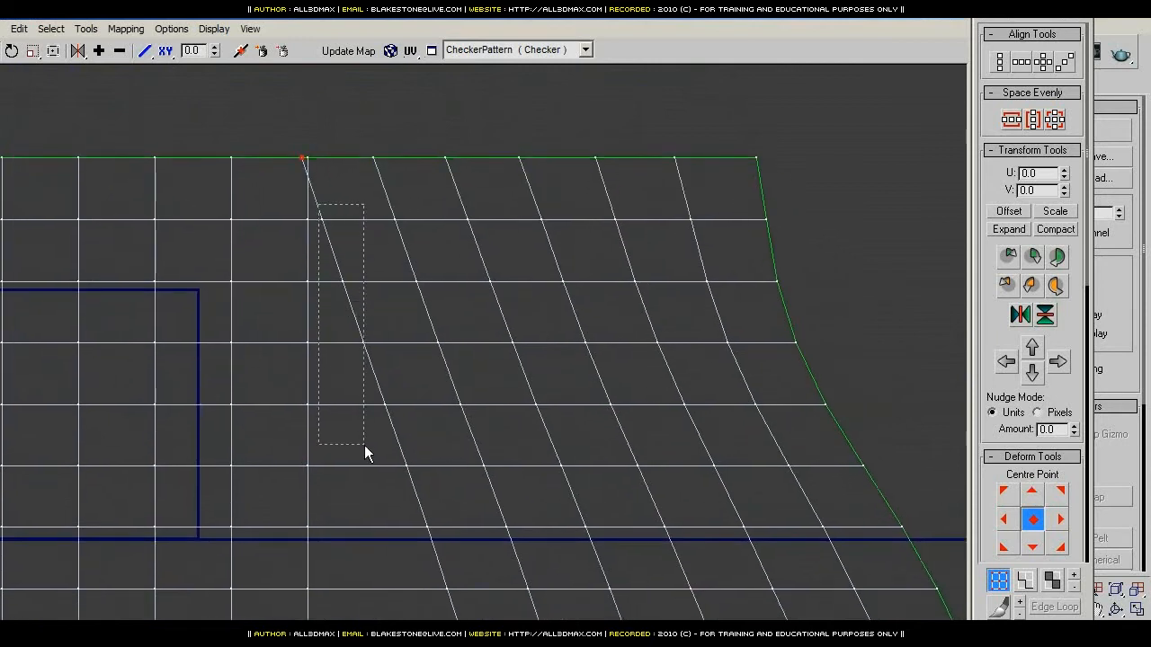
left_click_drag(364, 445, 367, 447, "ctrl")
middle_click_drag(400, 457, 286, 224)
left_click_drag(246, 130, 304, 466, "ctrl")
key("v")
Step: Select the whole sixteenth vertex column down to the lower border and straighten it vertically
middle_click_drag(351, 358, 271, 562)
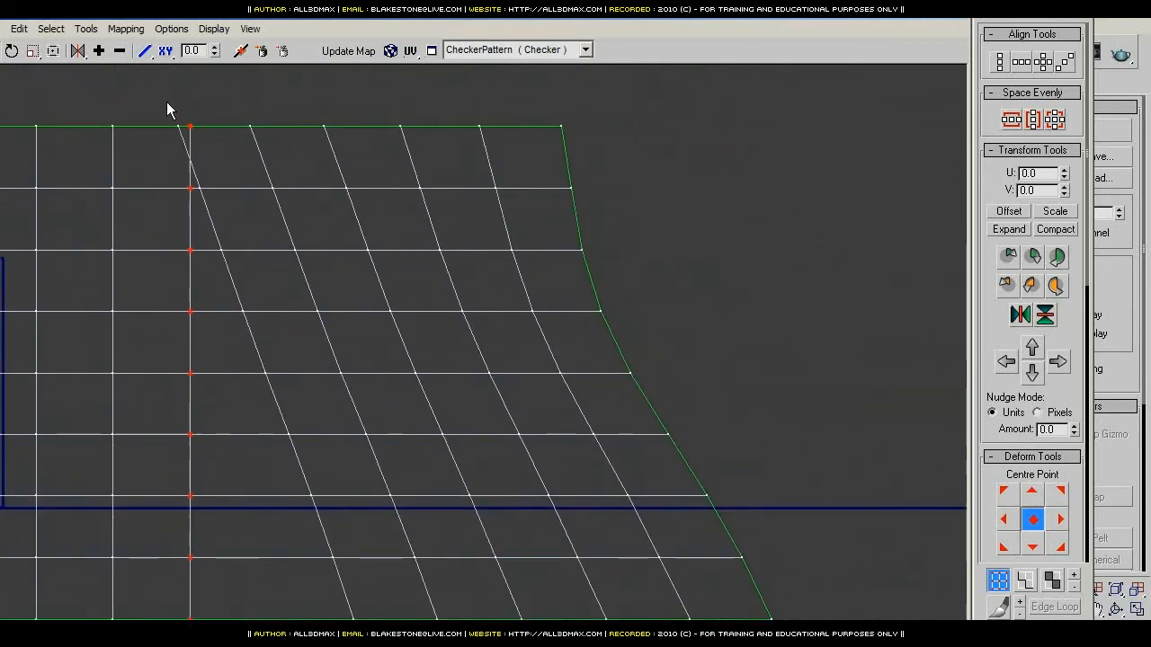
left_click_drag(166, 102, 254, 461)
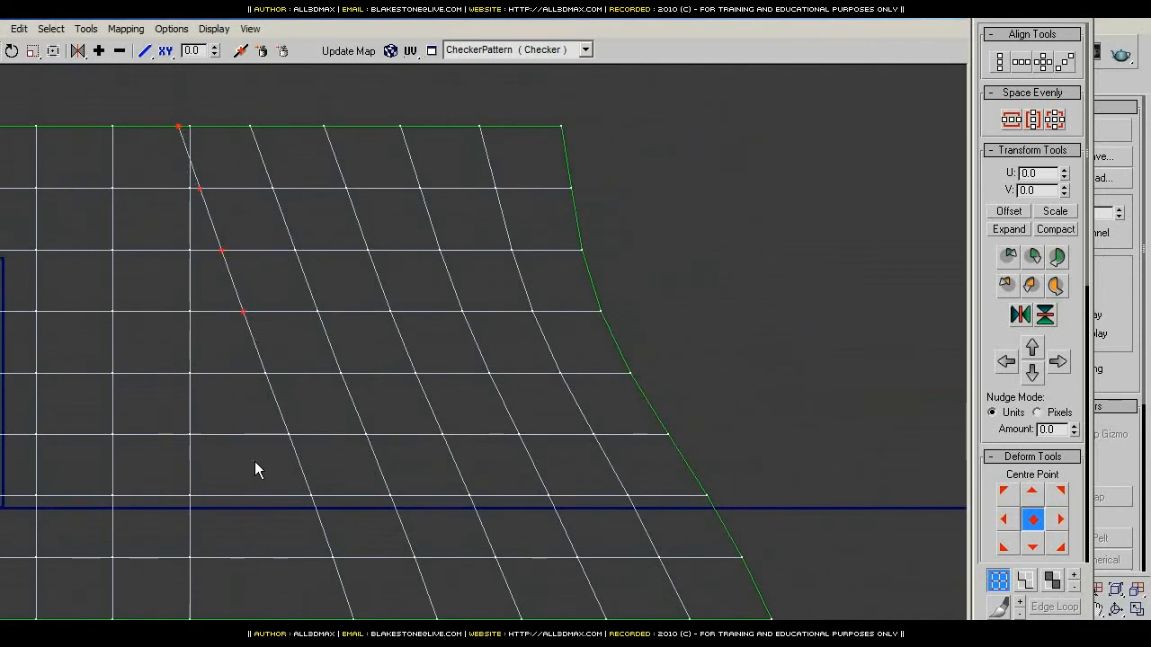
middle_click_drag(422, 522, 349, 370)
left_click_drag(157, 206, 230, 315, "ctrl")
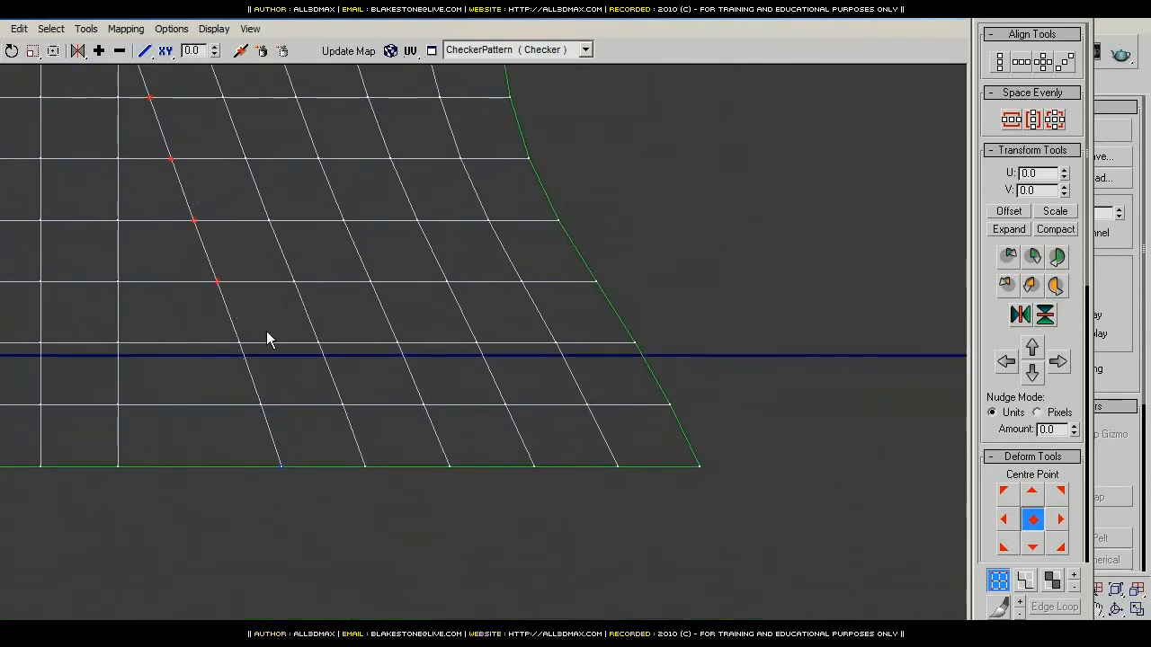
left_click_drag(280, 528, 233, 481, "ctrl")
key("v")
Step: Collect the slanted seventeenth column's vertices from the upper rows down to the lower border and try to align them vertically
middle_click_drag(376, 273, 374, 467)
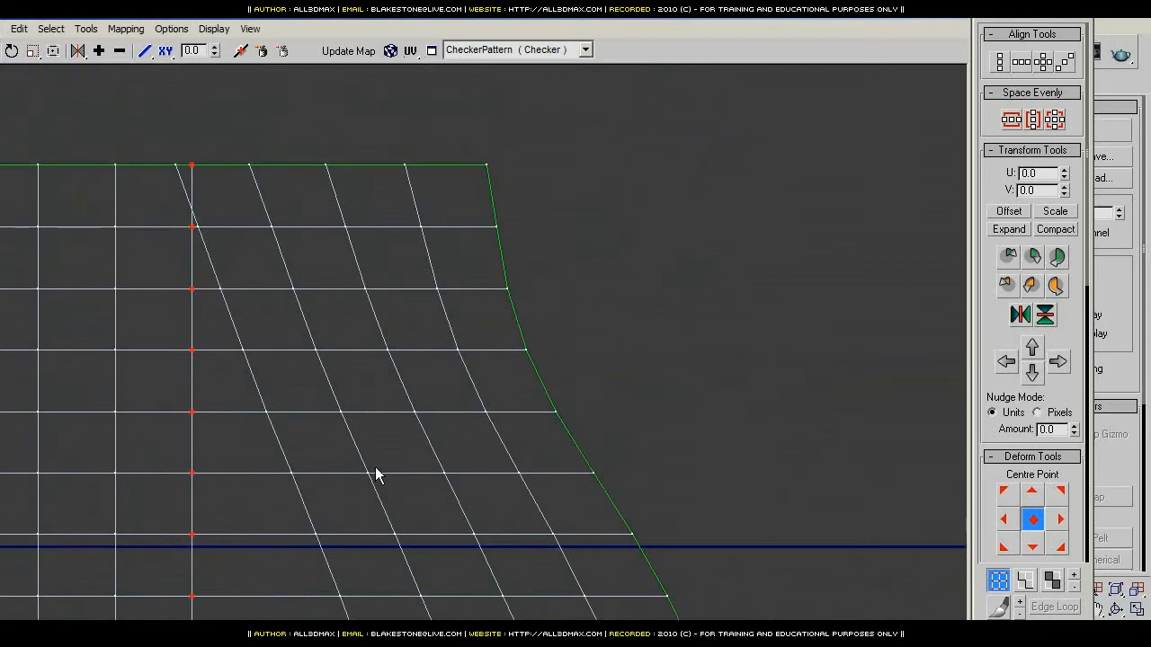
middle_click_drag(159, 194, 326, 296)
scroll(326, 296, "up", 3)
left_click_drag(352, 239, 376, 271)
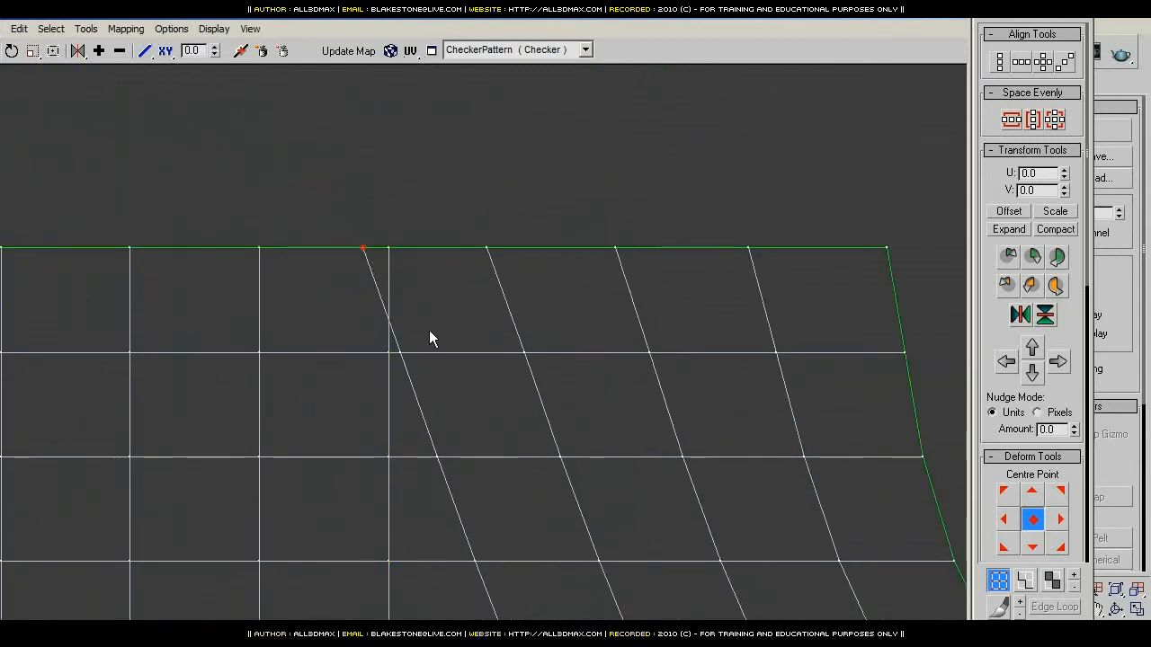
left_click_drag(429, 324, 395, 409)
middle_click_drag(476, 439, 372, 270)
left_click_drag(319, 271, 389, 412, "ctrl")
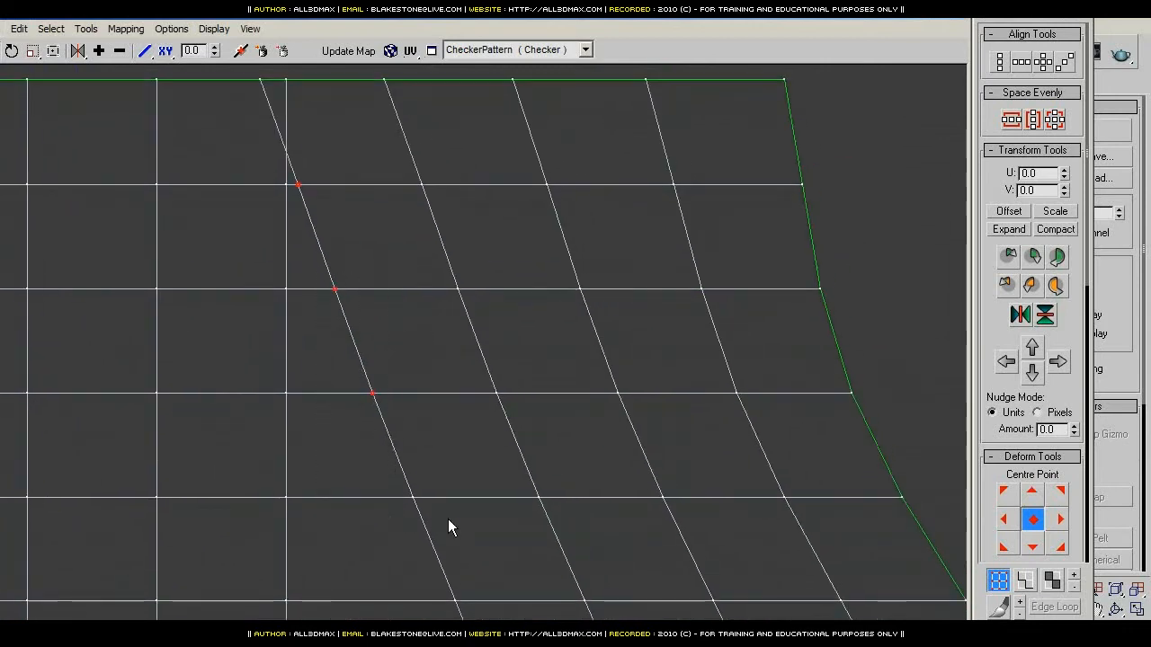
middle_click_drag(448, 519, 322, 352)
left_click_drag(284, 314, 356, 481, "ctrl")
scroll(361, 543, "down", 2)
middle_click_drag(354, 488, 359, 305)
scroll(359, 304, "down", 1)
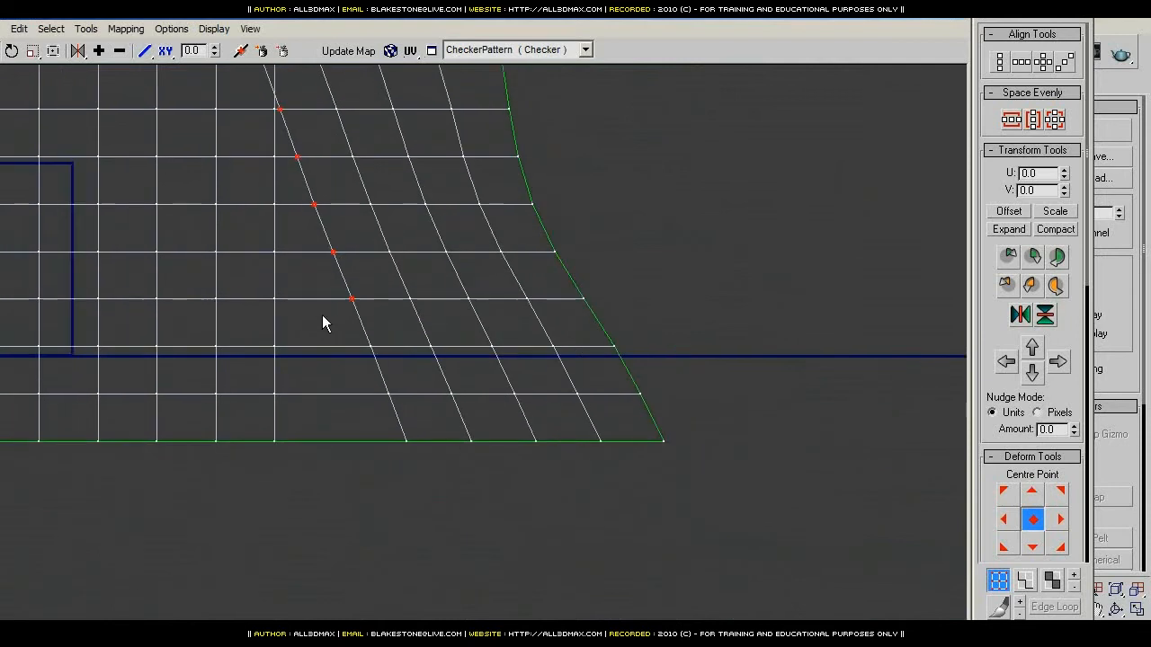
left_click_drag(360, 339, 425, 446, "ctrl")
key("v")
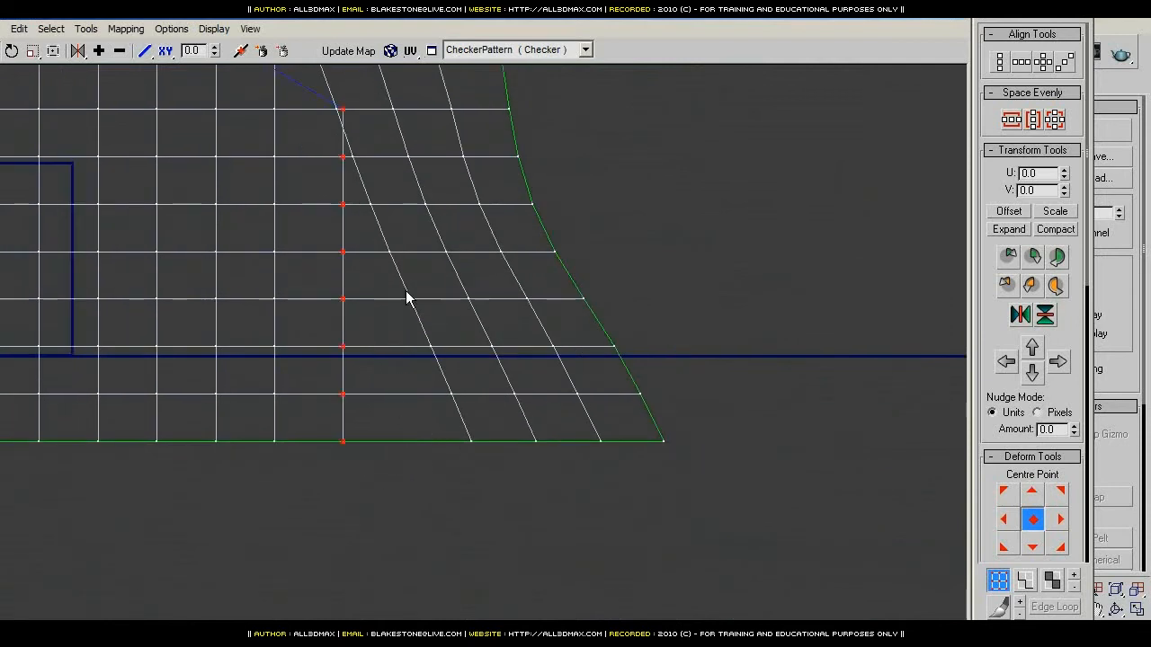
Step: Undo the partial alignment and vertically align the whole seventeenth column with its missed upper vertices included
key("ctrl+z")
middle_click_drag(364, 269, 379, 438)
left_click_drag(262, 185, 283, 259, "ctrl")
key("v")
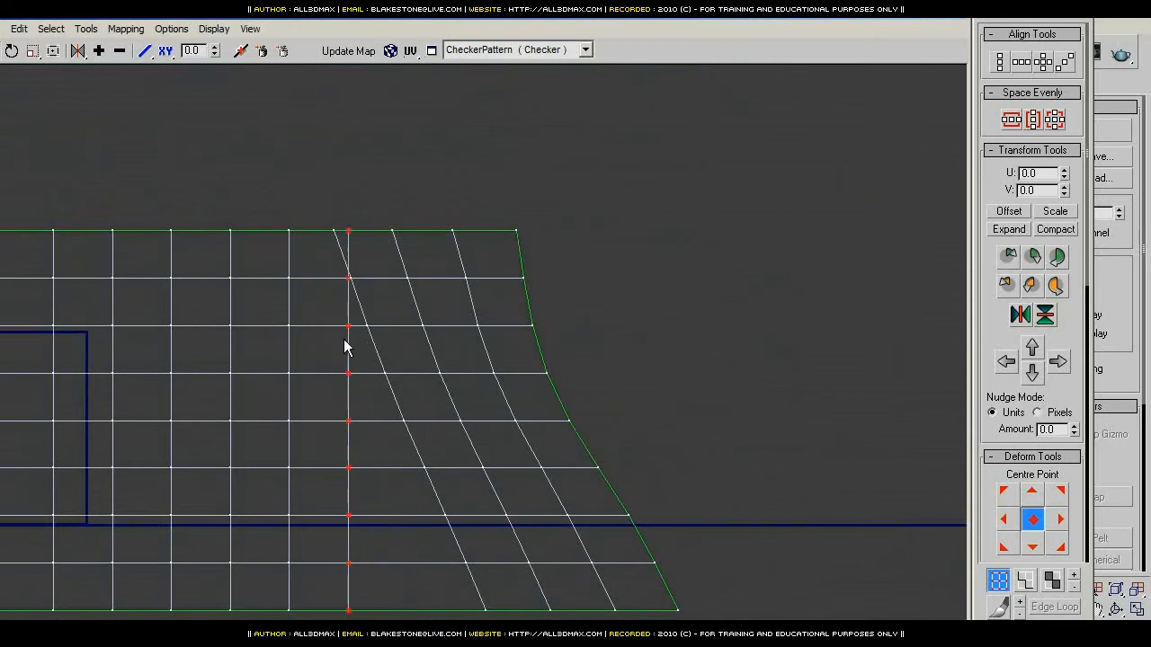
Step: Select the eighteenth column's vertices from the upper border to the lower border and align them vertically
middle_click_drag(344, 347, 258, 244)
left_click(249, 127)
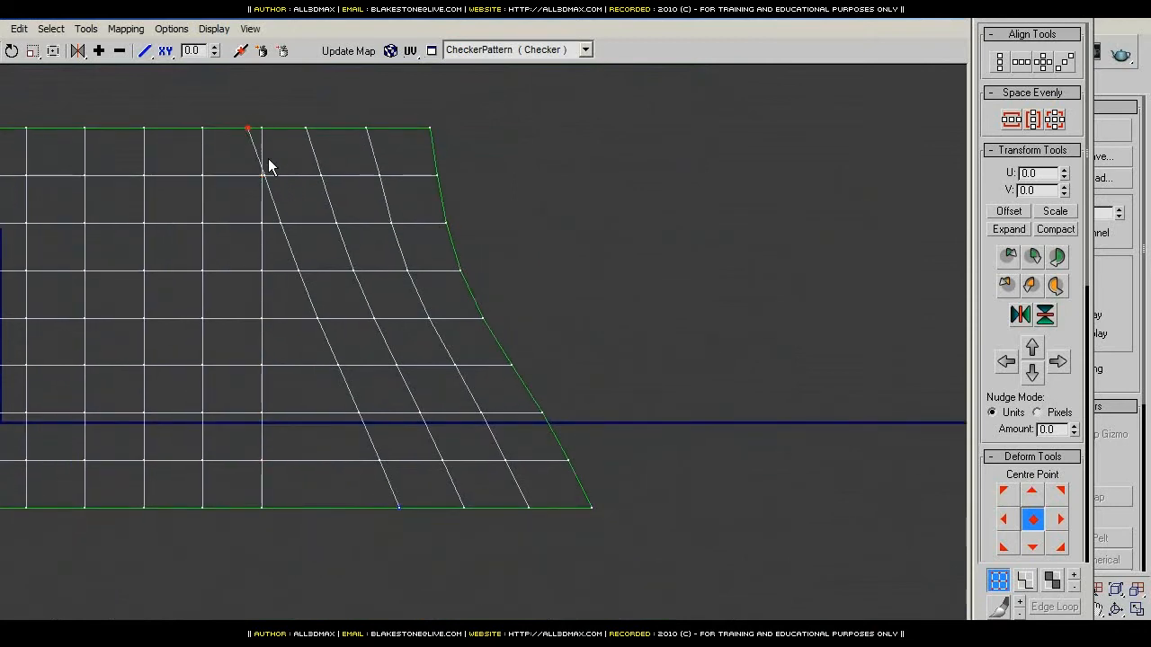
left_click_drag(303, 231, 340, 410, "ctrl")
left_click_drag(326, 365, 411, 550, "ctrl")
key("v")
Step: Gather every vertex of the slanted nineteenth column down to the lower border and straighten the column vertically
left_click_drag(291, 109, 324, 171)
middle_click_drag(355, 213, 436, 354)
scroll(437, 354, "up", 3)
left_click_drag(387, 262, 373, 303, "ctrl")
middle_click_drag(434, 380, 338, 279)
left_click_drag(294, 250, 364, 409, "ctrl")
middle_click_drag(381, 465, 214, 196)
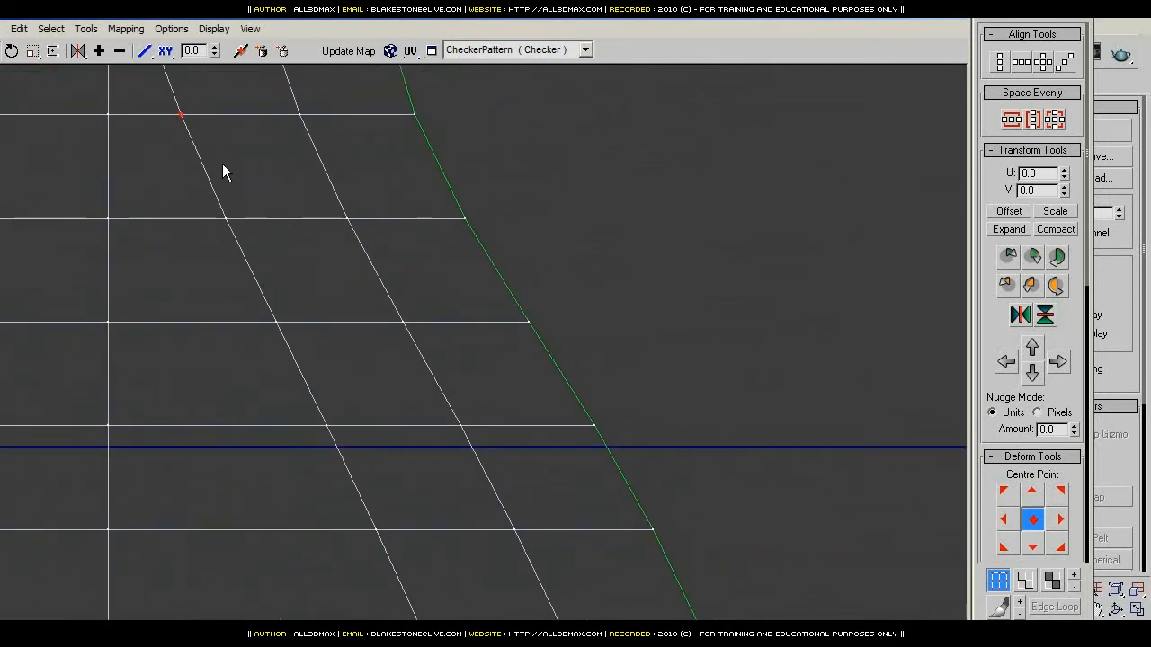
left_click_drag(207, 199, 296, 414, "ctrl")
middle_click_drag(342, 472, 272, 352)
left_click_drag(215, 266, 312, 485, "ctrl")
left_click_drag(304, 448, 374, 570, "ctrl")
key("v")
Step: Select the twentieth column's upper vertices, removing the overlapping vertex of the straightened nineteenth column from the selection
middle_click_drag(294, 346, 257, 469)
scroll(258, 469, "down", 3)
middle_click_drag(249, 319, 285, 366)
scroll(282, 356, "up", 1)
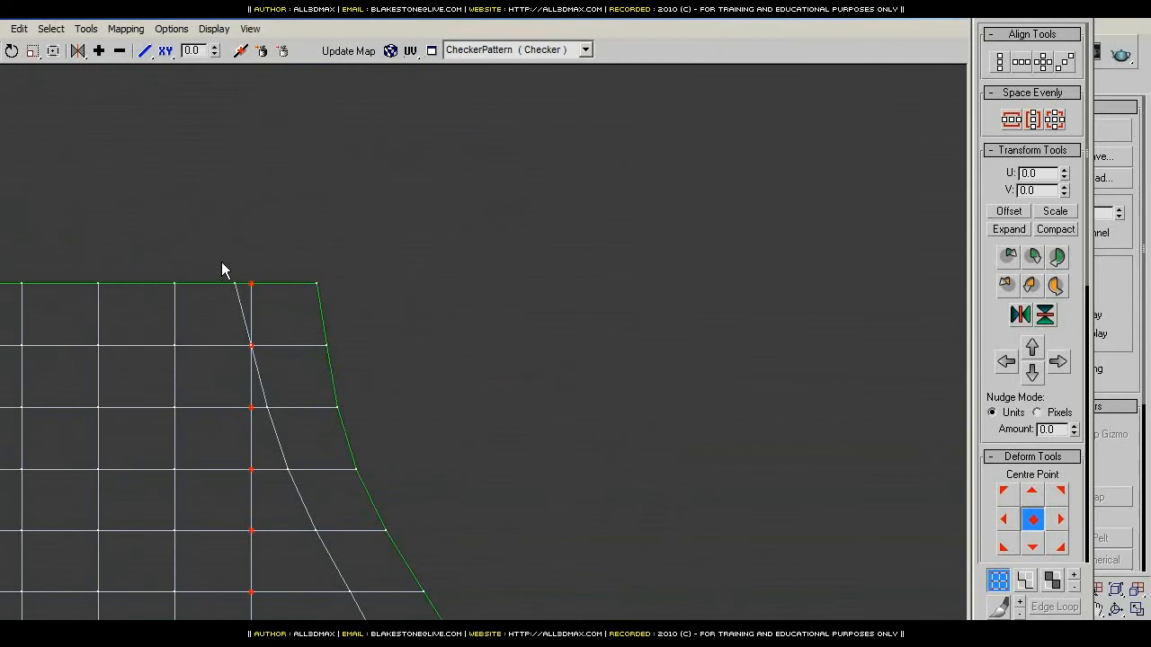
left_click_drag(221, 261, 242, 320)
middle_click_drag(345, 384, 565, 435)
scroll(565, 435, "up", 5)
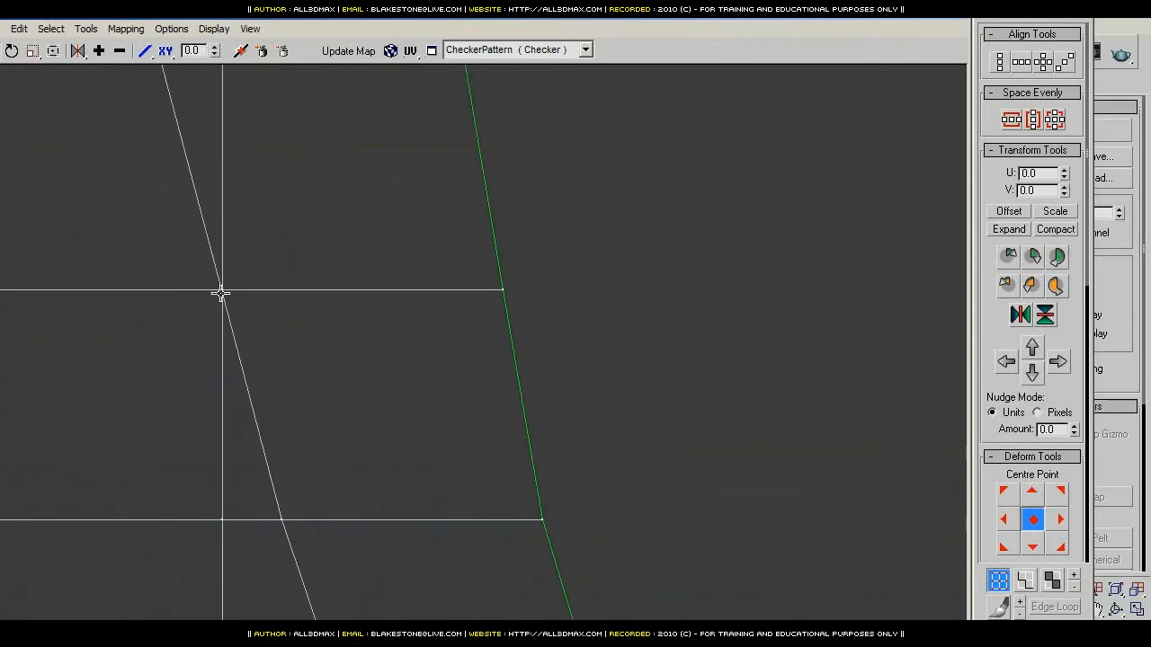
middle_click_drag(311, 405, 521, 429)
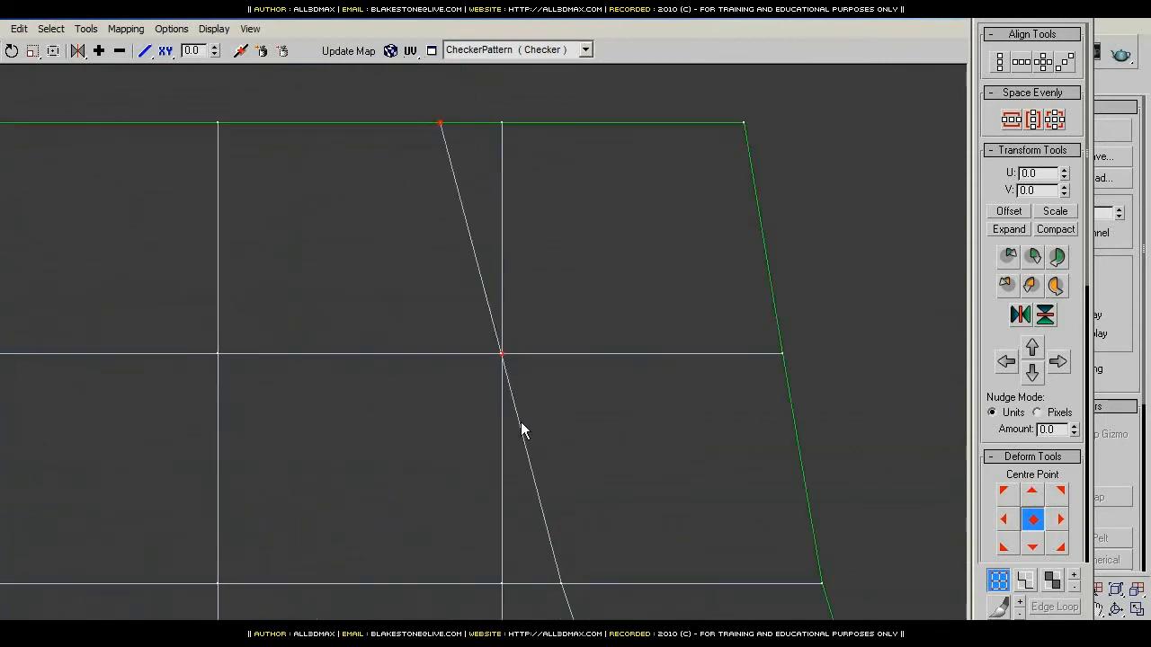
scroll(522, 422, "up", 5)
middle_click_drag(553, 369, 547, 479)
left_click_drag(485, 262, 470, 311, "alt")
middle_click_drag(469, 311, 531, 417)
Step: Extend the twentieth column's selection down to the lower border and align the column vertically
scroll(303, 113, "down", 5)
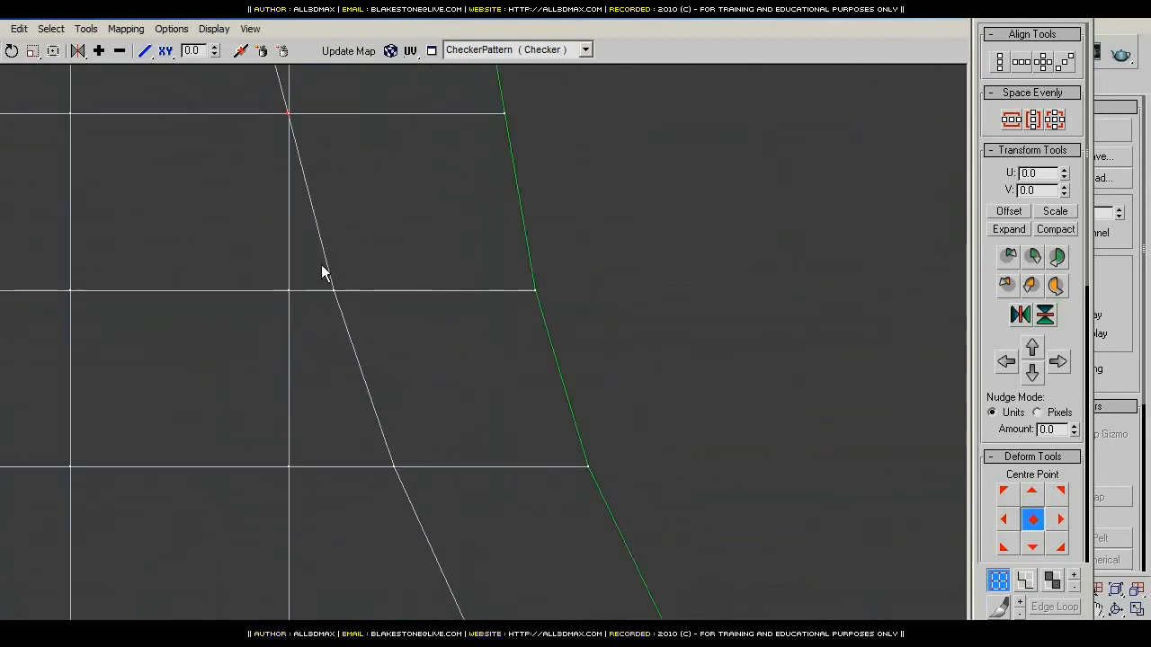
scroll(314, 259, "down", 3)
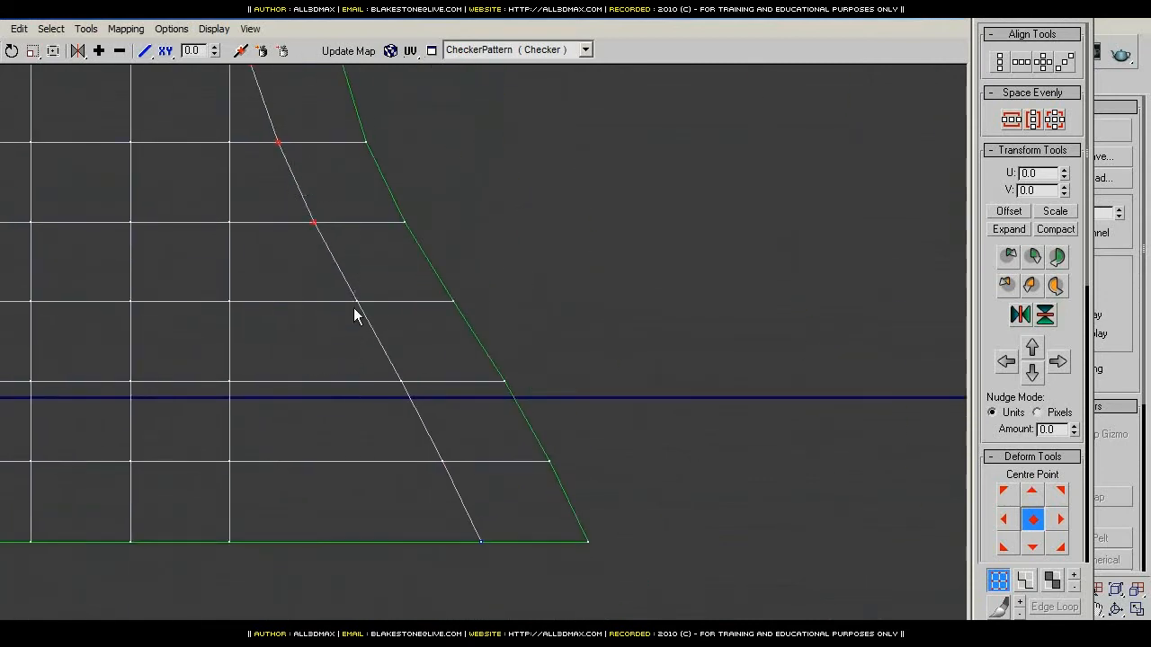
left_click_drag(353, 296, 407, 469, "ctrl")
left_click_drag(399, 412, 486, 583, "ctrl")
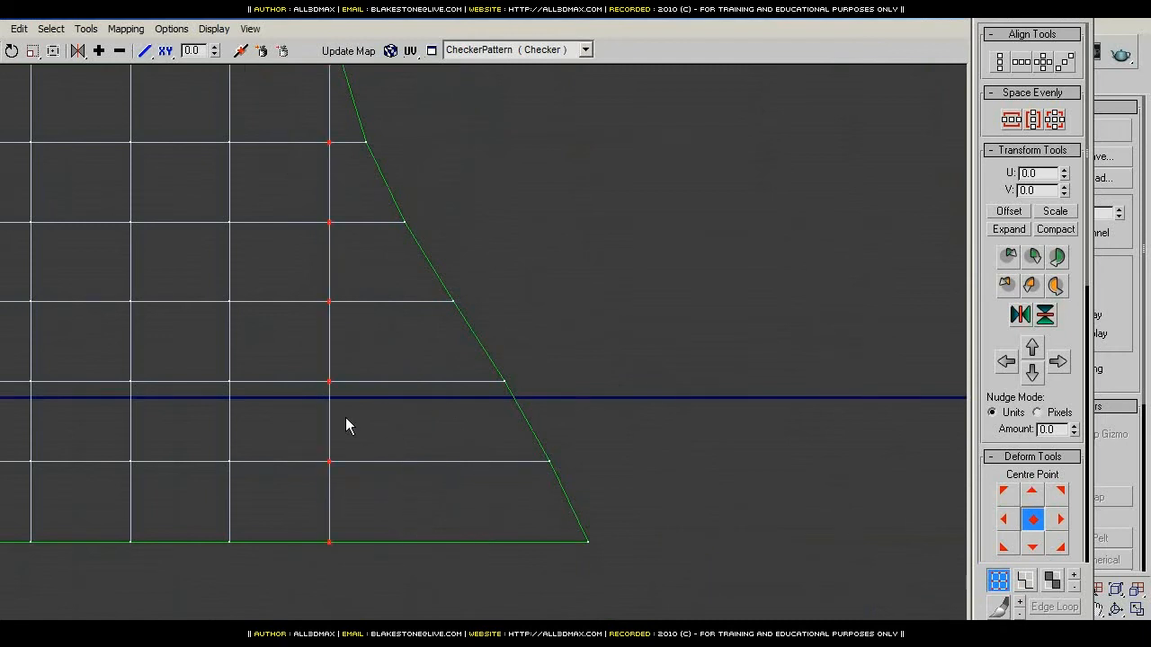
Step: Select the top vertices of the slanted outer border beside the twentieth column, leaving out that column's nearly overlapping vertices
scroll(347, 423, "down", 3)
middle_click_drag(365, 352, 772, 421)
scroll(617, 231, "down", 2)
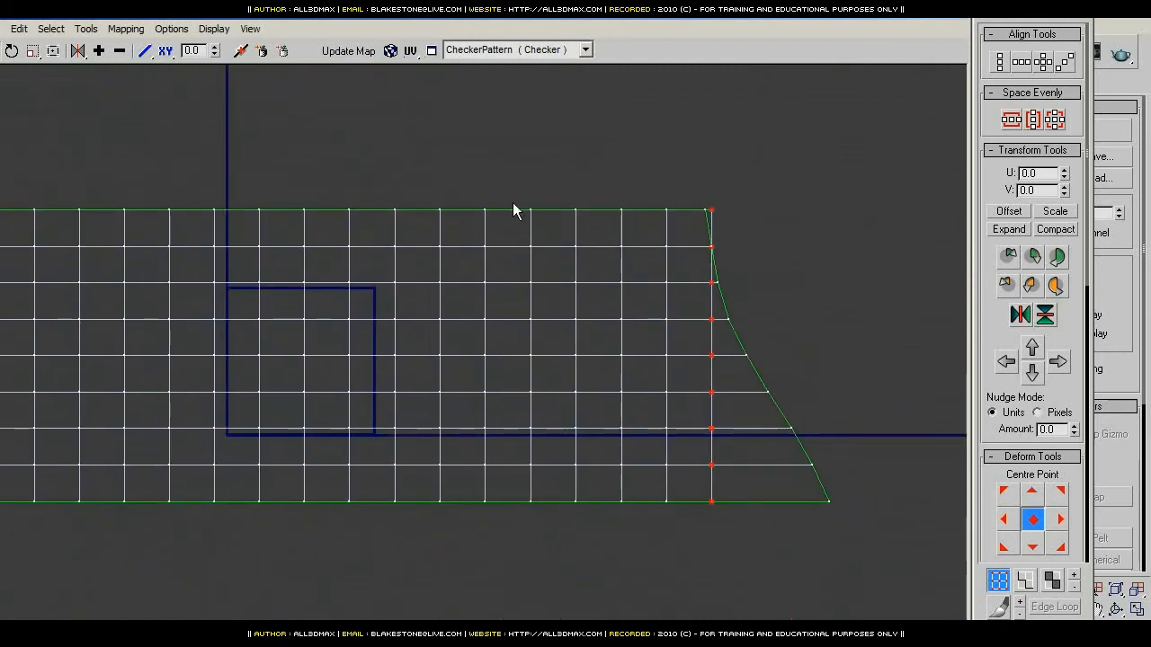
middle_click_drag(513, 211, 737, 182)
middle_click_drag(348, 518, 165, 426)
scroll(165, 426, "up", 4)
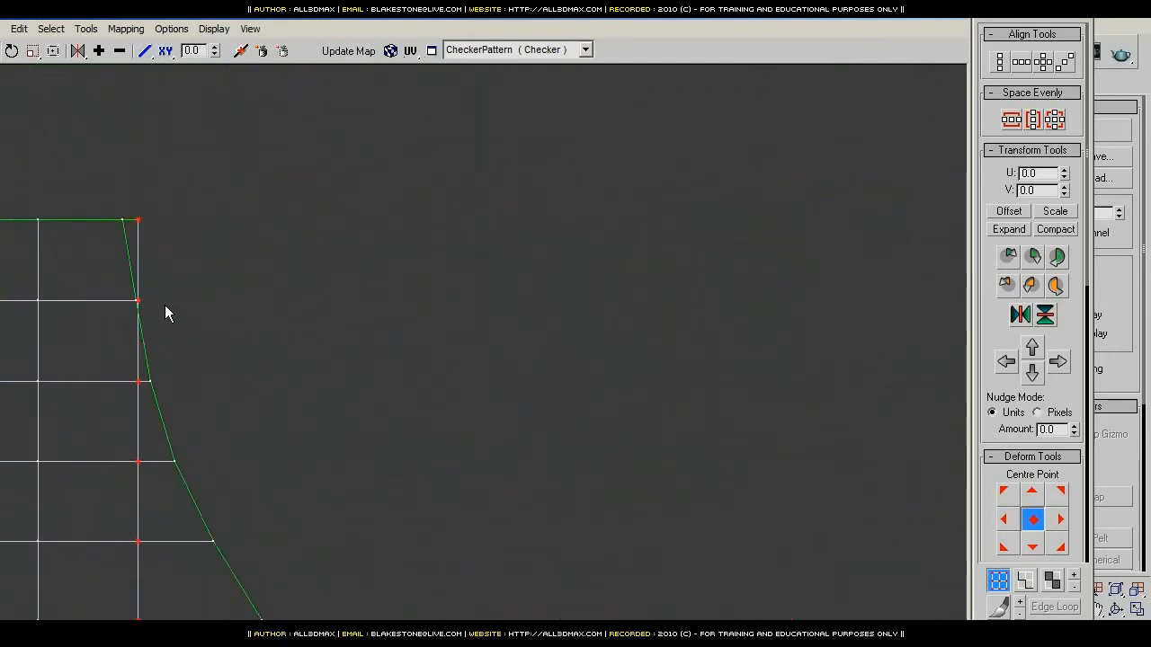
middle_click_drag(165, 311, 416, 296)
left_click_drag(422, 174, 468, 281)
scroll(465, 319, "up", 5)
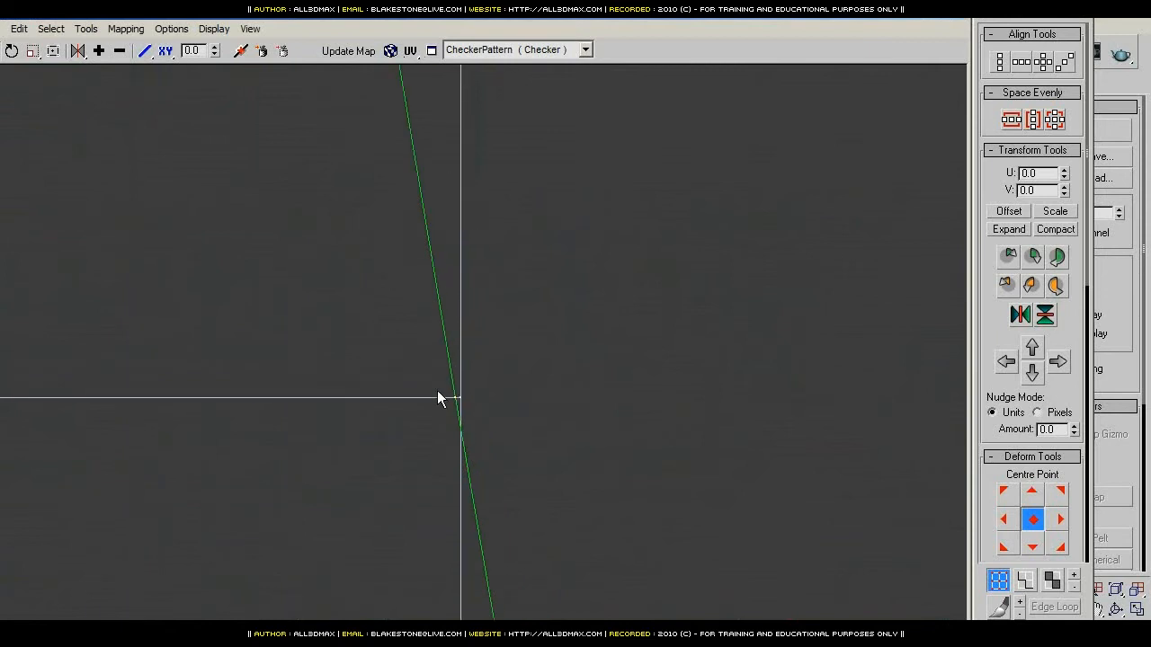
left_click_drag(439, 388, 458, 427)
Step: Add the rest of the outer border's vertices down to the bottom corner and align the border vertically
scroll(457, 426, "down", 5)
middle_click_drag(478, 470, 478, 198)
left_click_drag(478, 190, 657, 522)
scroll(517, 203, "down", 3)
left_click_drag(677, 517, 677, 517, "ctrl")
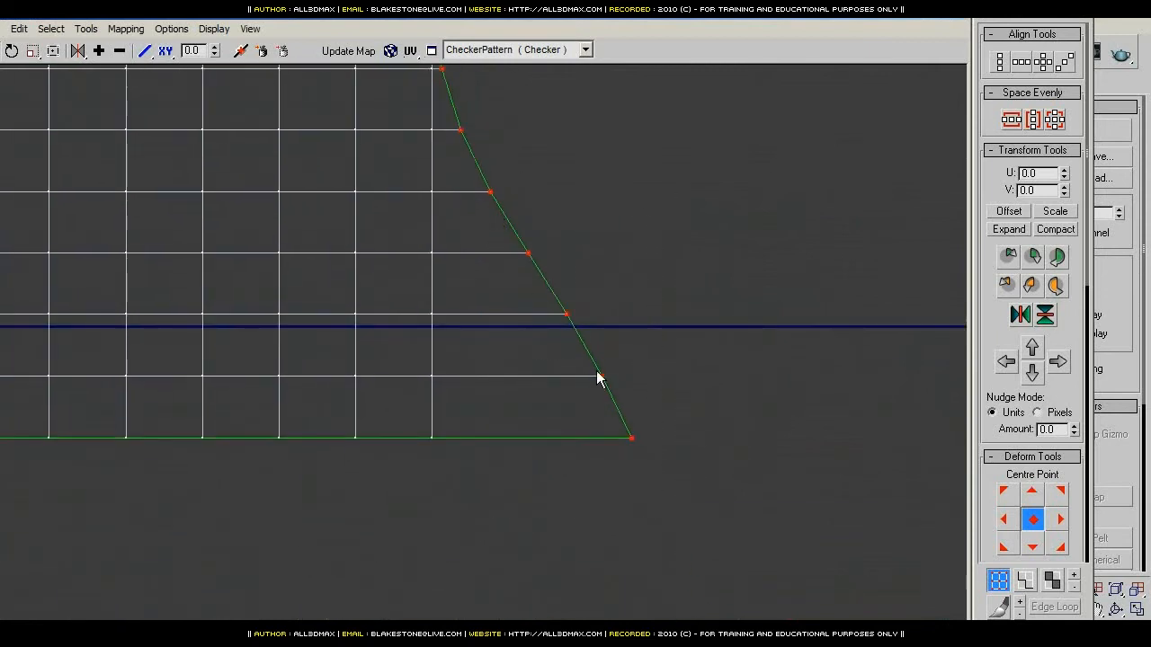
key("v")
Step: Minimise the Edit UVWs window after viewing the whole straightened grid and return to the spring in the Perspective viewport
scroll(585, 325, "down", 5)
middle_click_drag(134, 268, 622, 337)
scroll(586, 326, "down", 2)
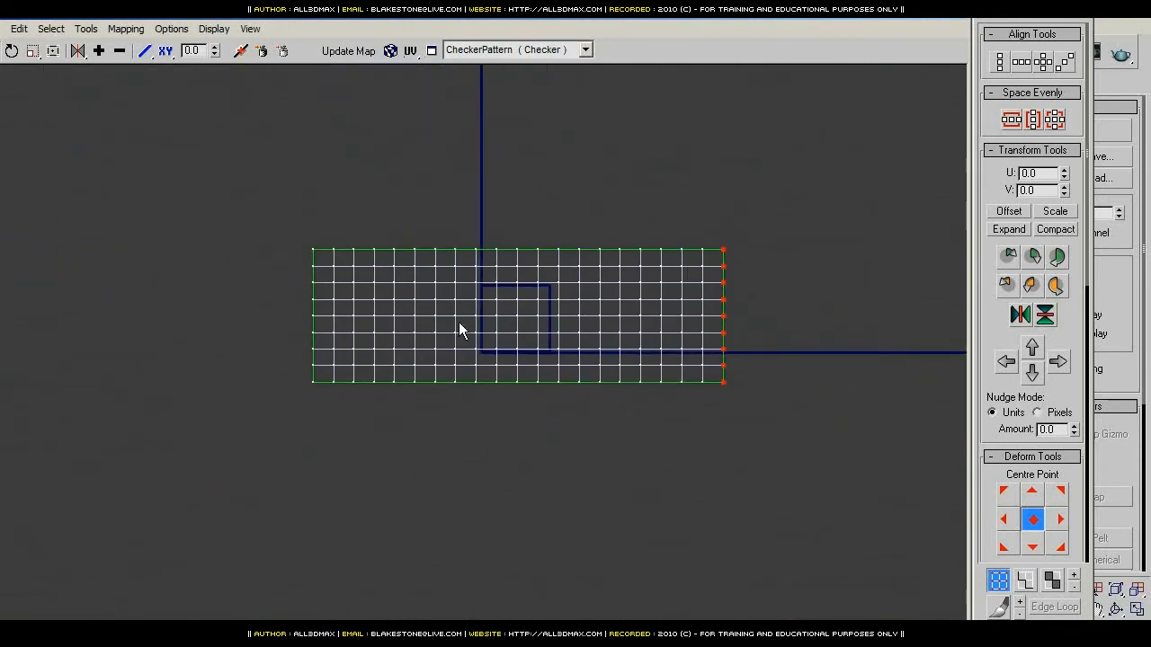
middle_click_drag(349, 282, 310, 317)
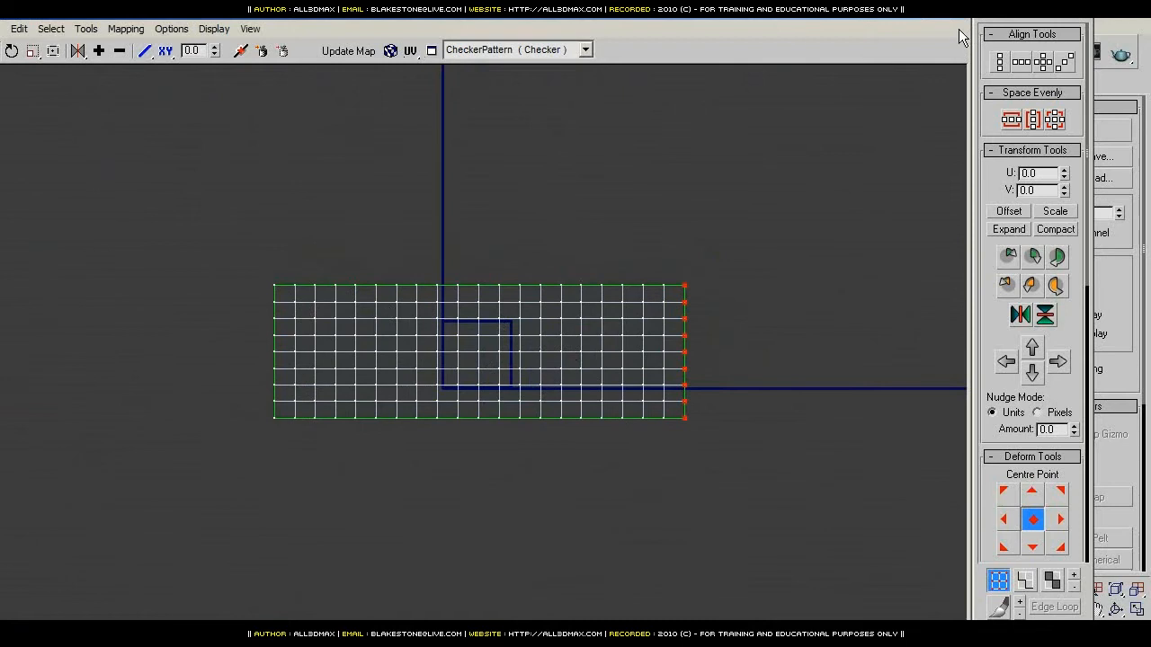
middle_click_drag(297, 374, 299, 412)
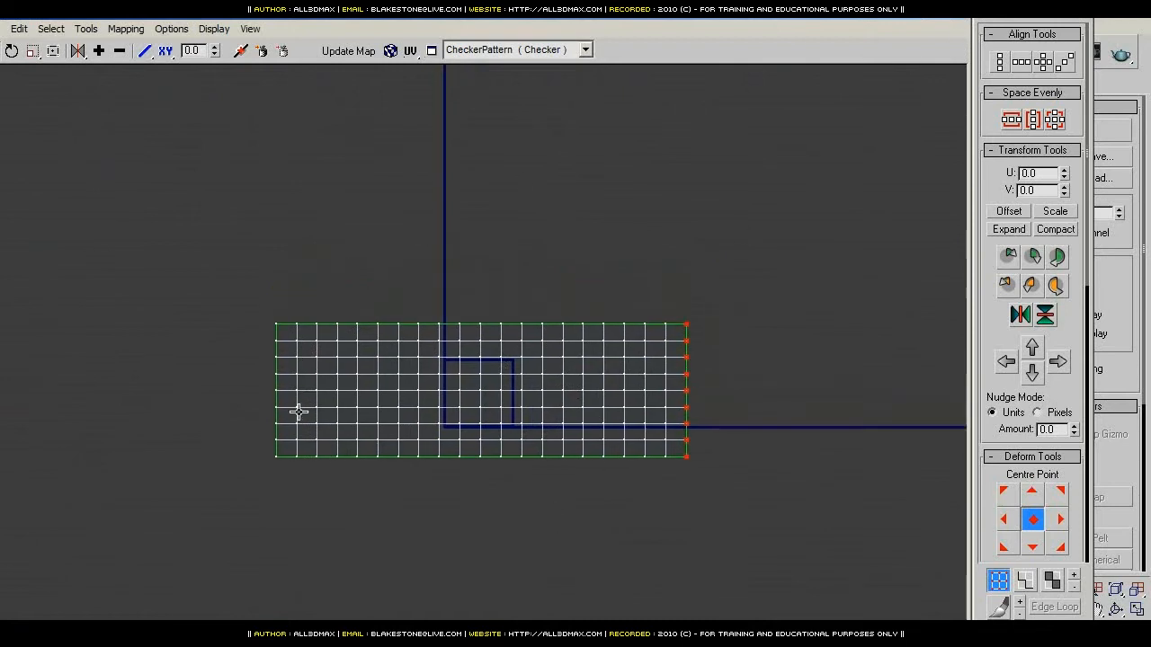
left_click(930, 18)
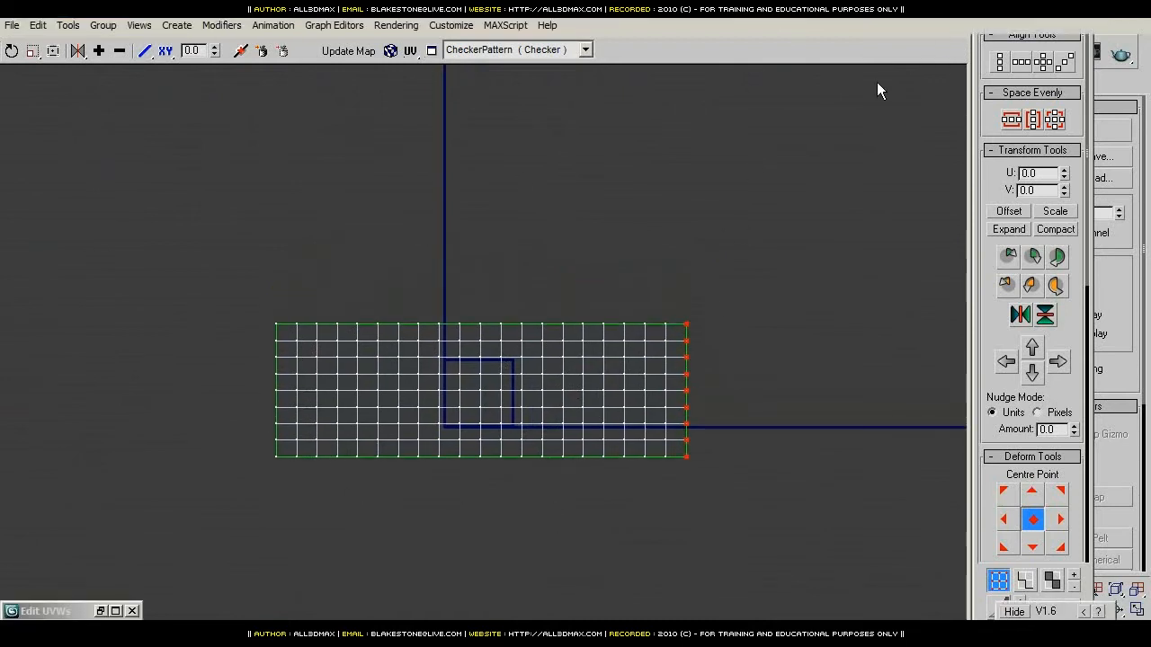
left_click(865, 177)
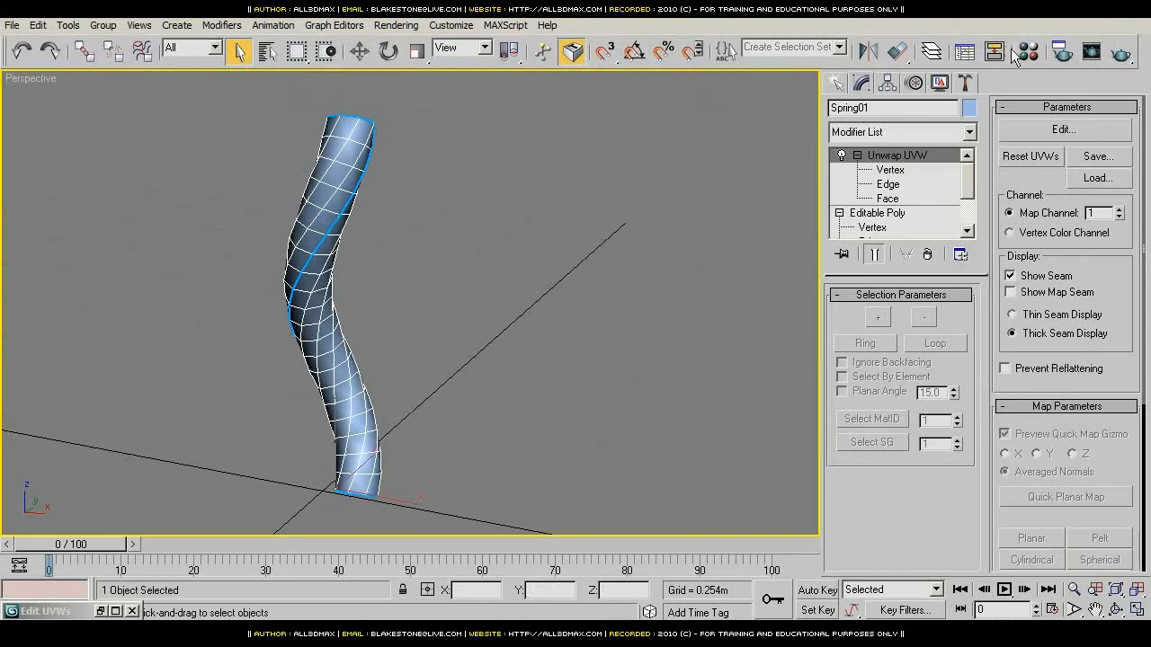
Step: Assign rope-texture.jpg from the Desktop as a Bitmap map for the diffuse colour of the 01 - Default material
left_click(1029, 52)
left_click_drag(150, 48, 561, 49)
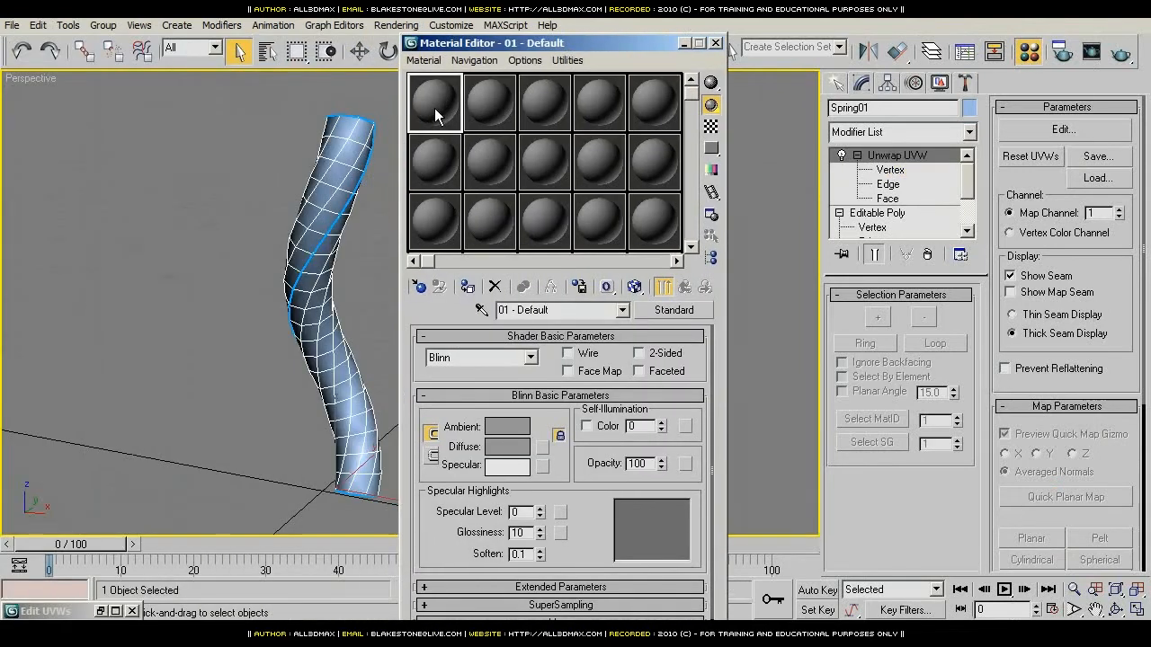
left_click(542, 447)
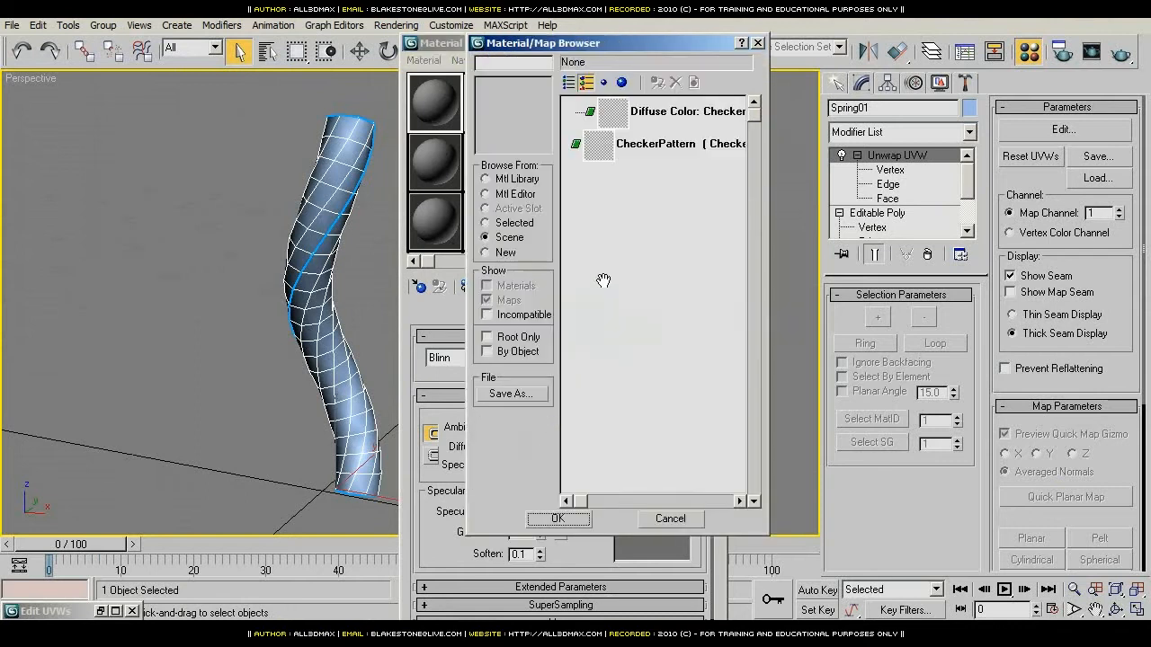
left_click(486, 253)
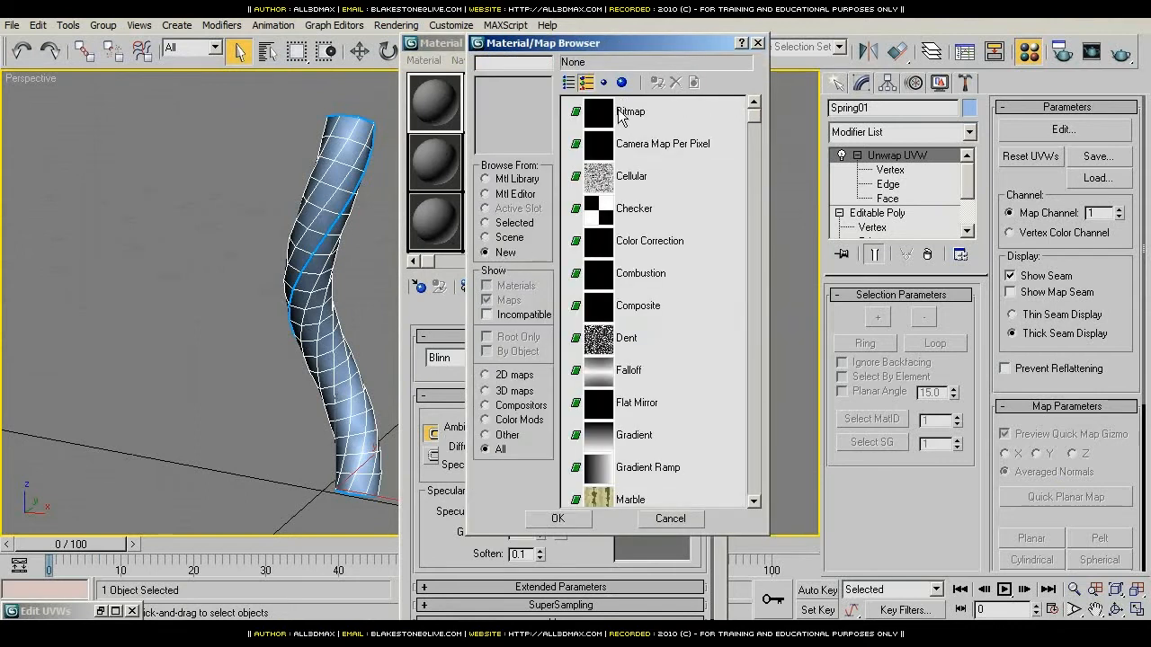
left_click(558, 518)
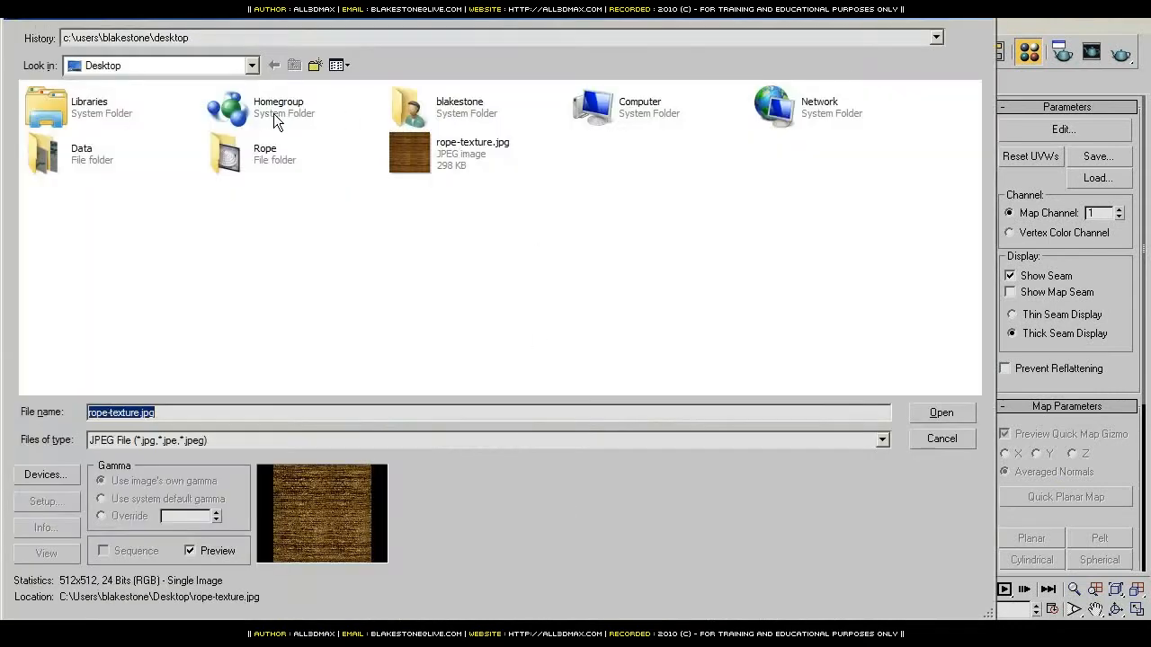
left_click(406, 165)
left_click(942, 413)
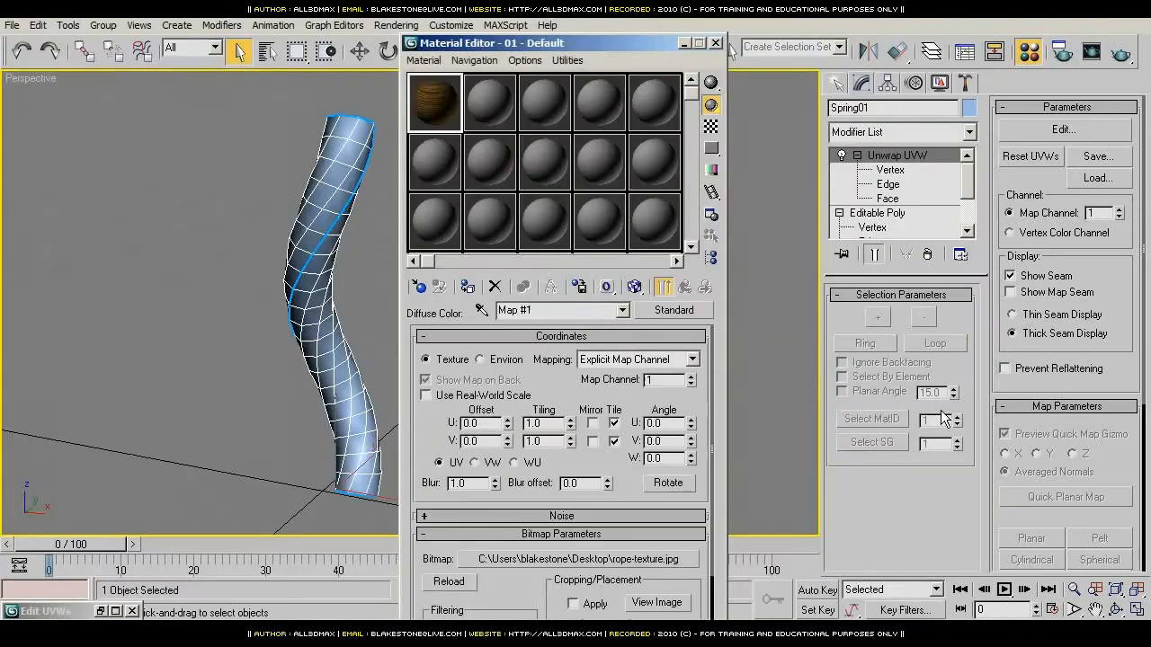
Step: Make the rope material 2-Sided with its map shown in the viewport and apply it to the spring
left_click(685, 286)
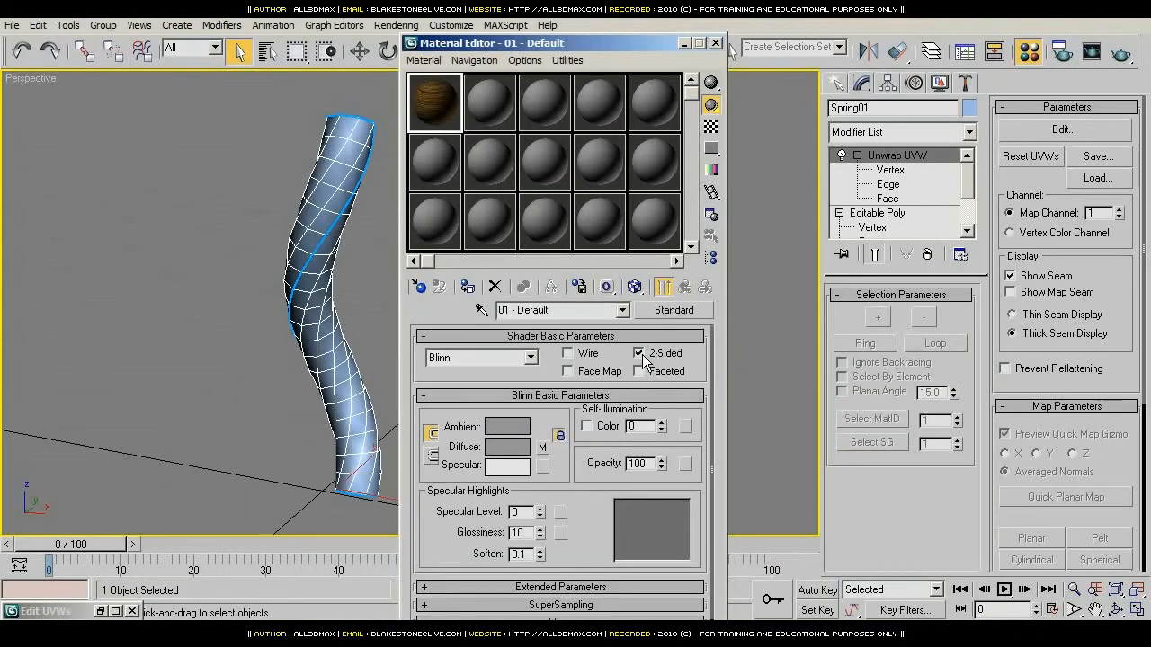
left_click(636, 288)
left_click(604, 243)
left_click(634, 288)
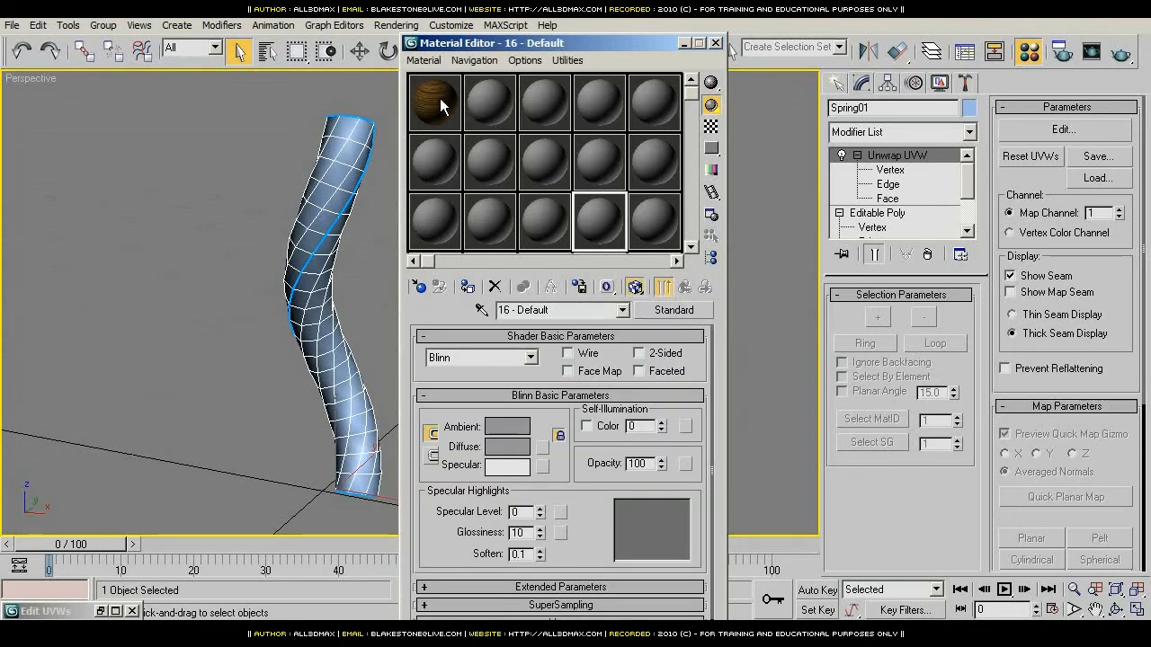
left_click_drag(440, 103, 355, 142)
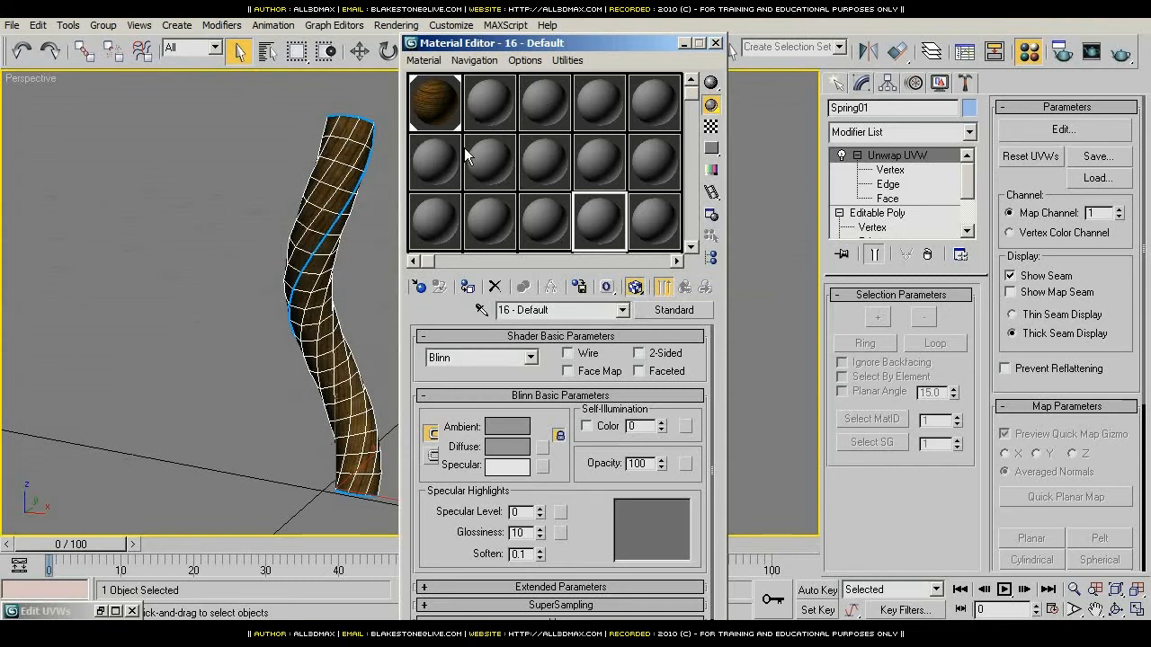
Step: Reopen the UV editor, show its background map and choose the scene's rope-texture.jpg map as that background
middle_click_drag(272, 220, 198, 239)
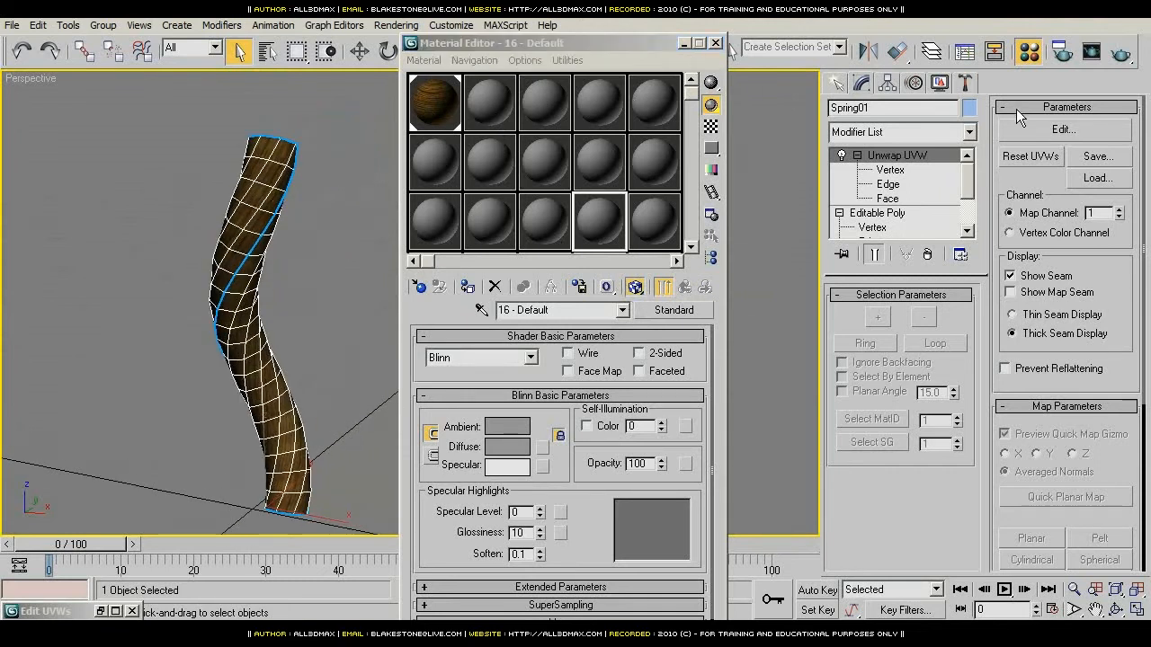
left_click(1084, 136)
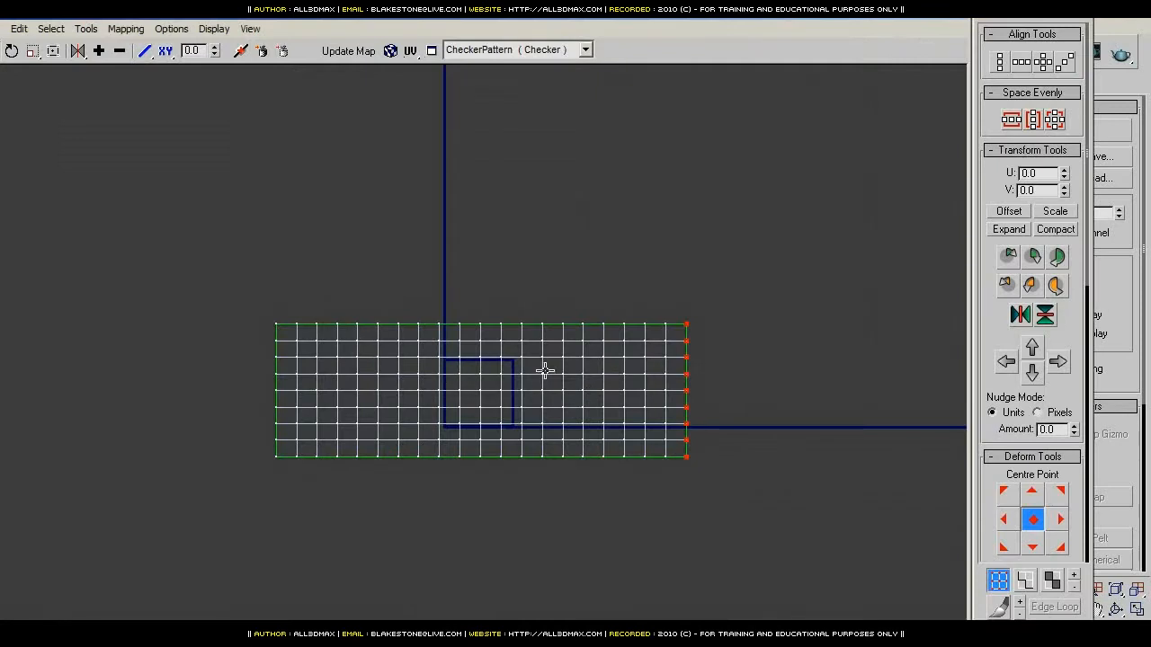
middle_click_drag(545, 371, 530, 326)
left_click(392, 51)
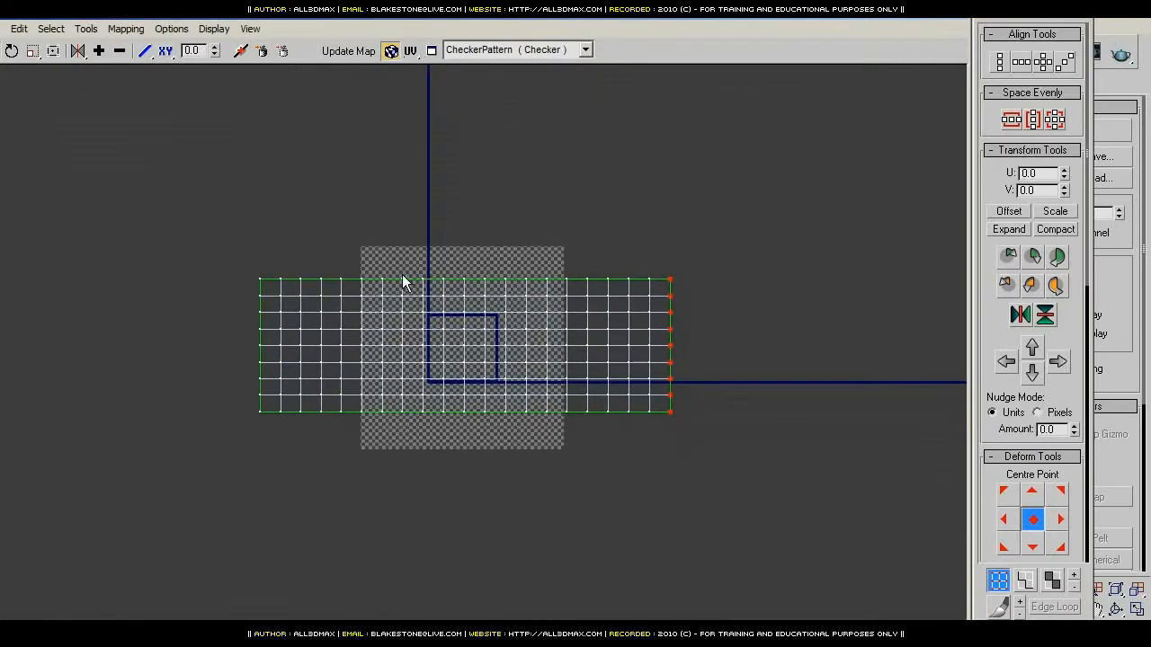
left_click(533, 51)
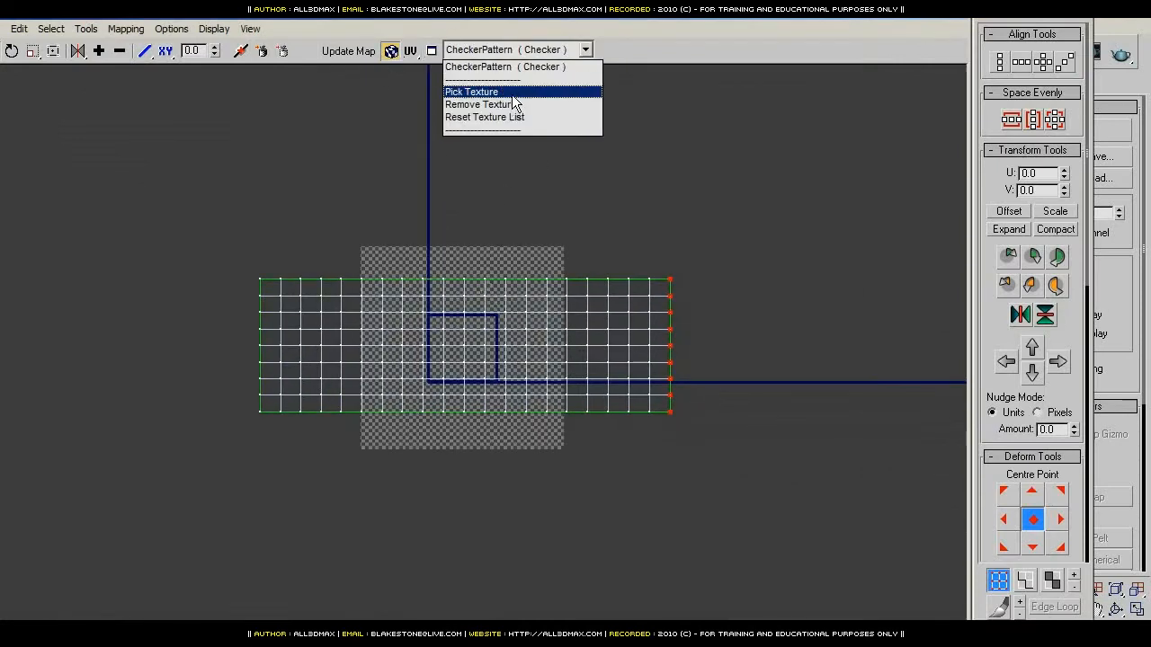
left_click(469, 92)
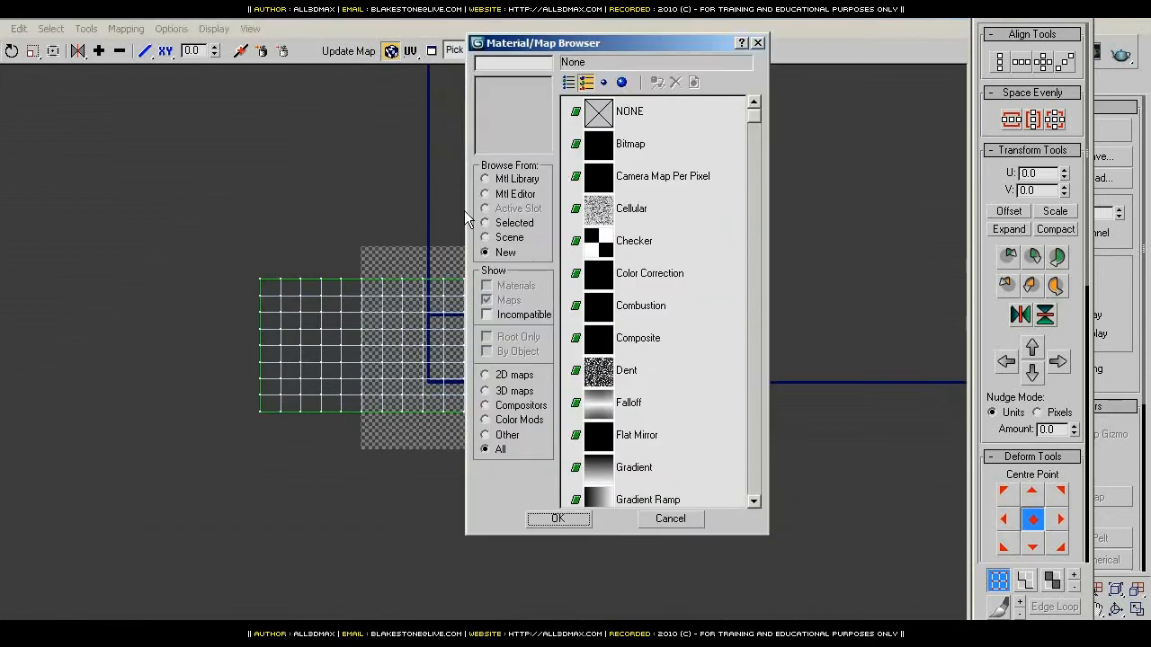
left_click(490, 239)
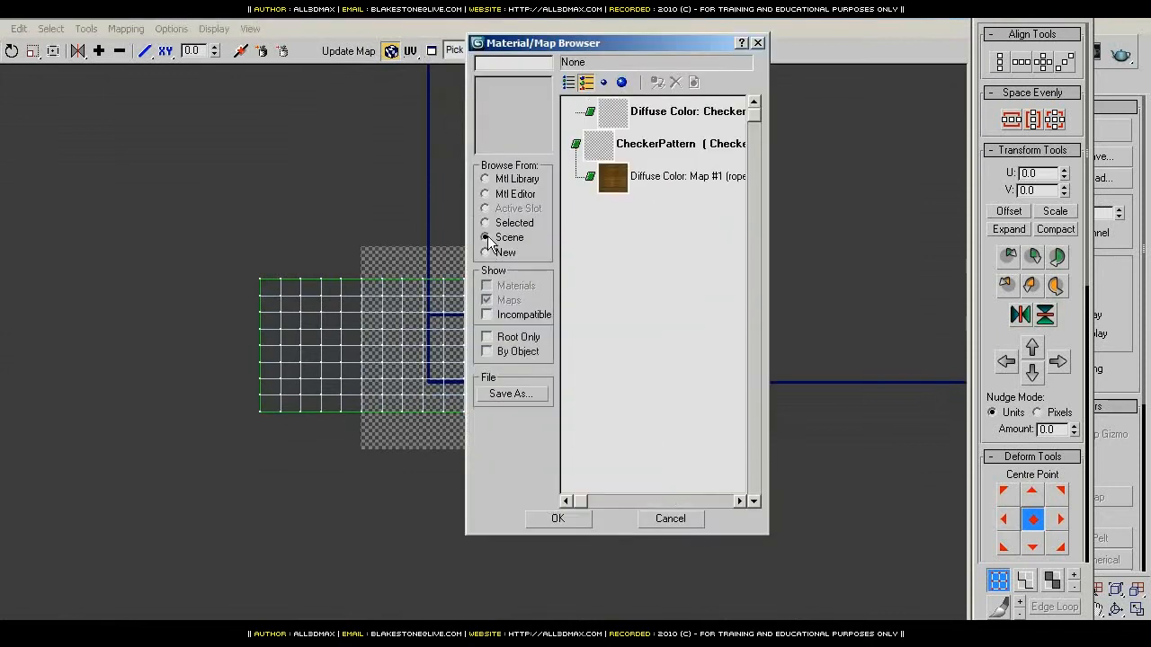
left_click(568, 81)
left_click(585, 82)
left_click(614, 180)
left_click(565, 518)
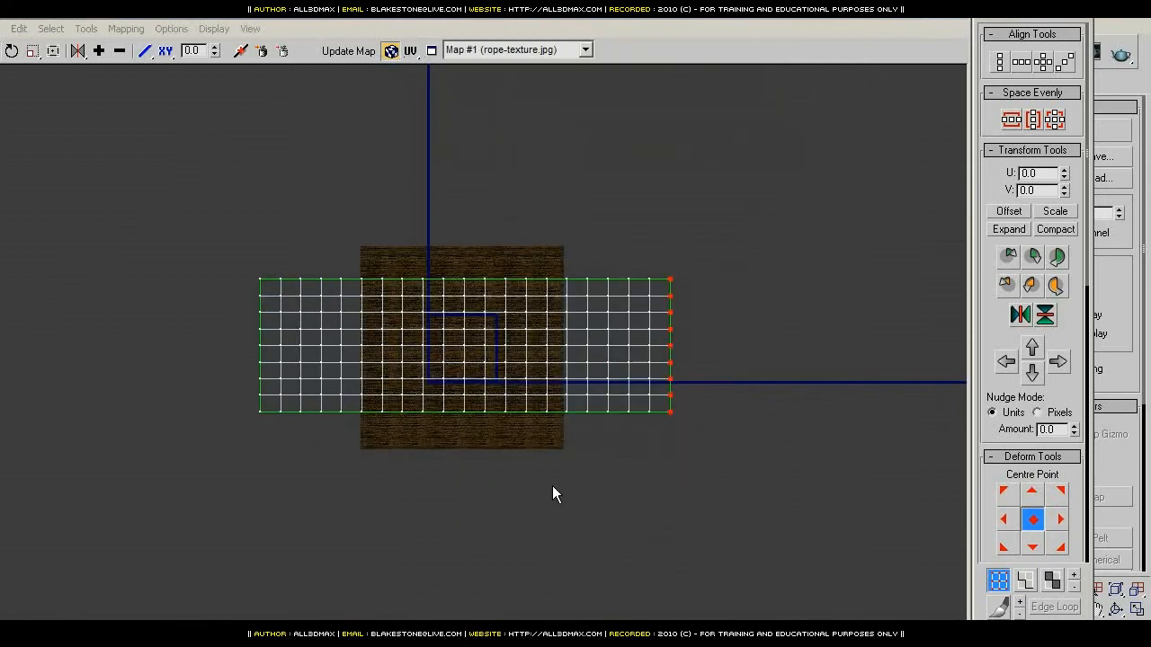
Step: Set the UV editor's bitmap tiling to 7 so the rope texture extends around the grid
middle_click_drag(509, 439, 496, 328)
left_click(1084, 12)
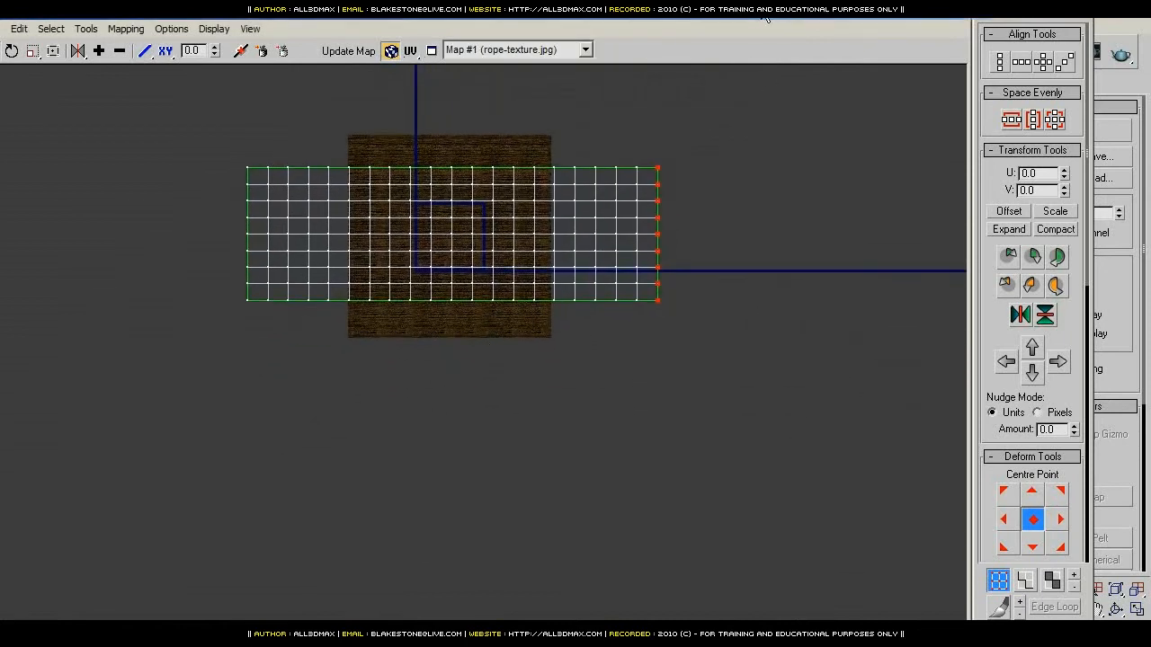
left_click(516, 611)
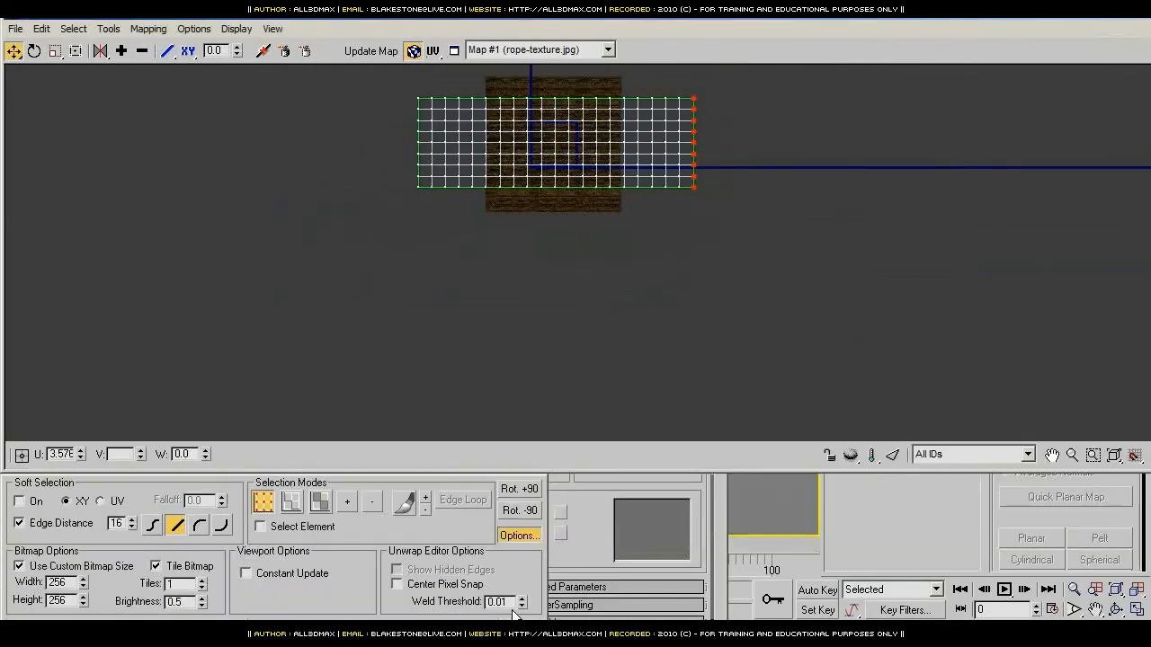
left_click(202, 582)
left_click(203, 582)
left_click(203, 582)
left_click(202, 581)
left_click(202, 582)
left_click(202, 582)
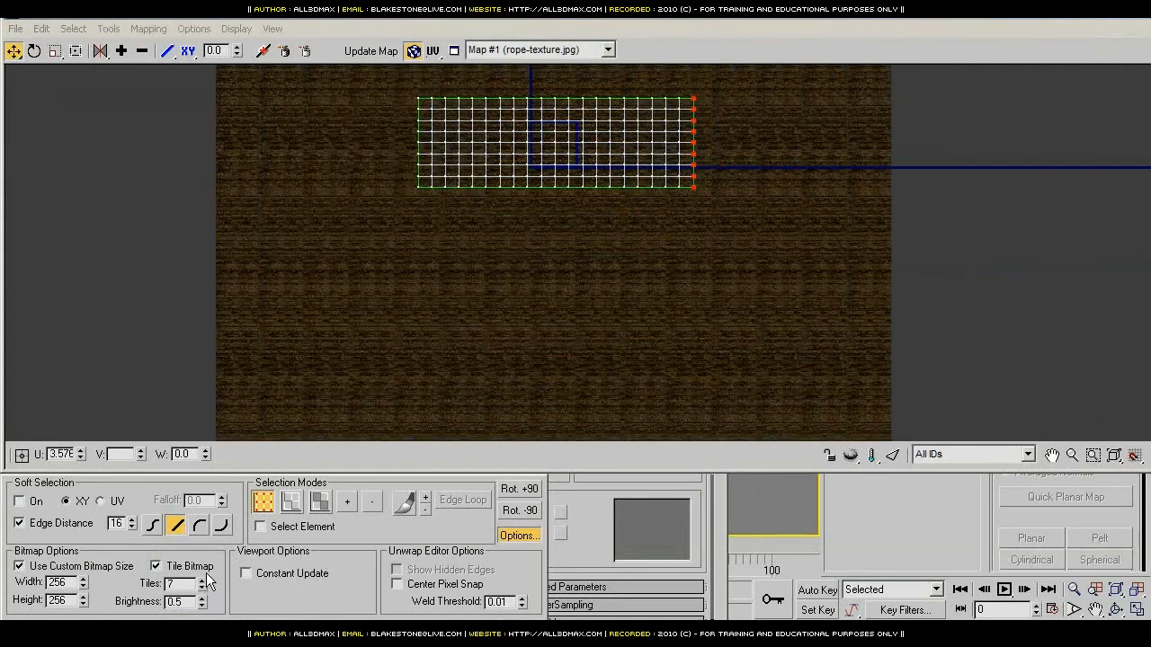
Step: Select all faces of the UV grid and move them up and right over the tiled rope texture
middle_click_drag(645, 189, 575, 366)
scroll(540, 375, "up", 2)
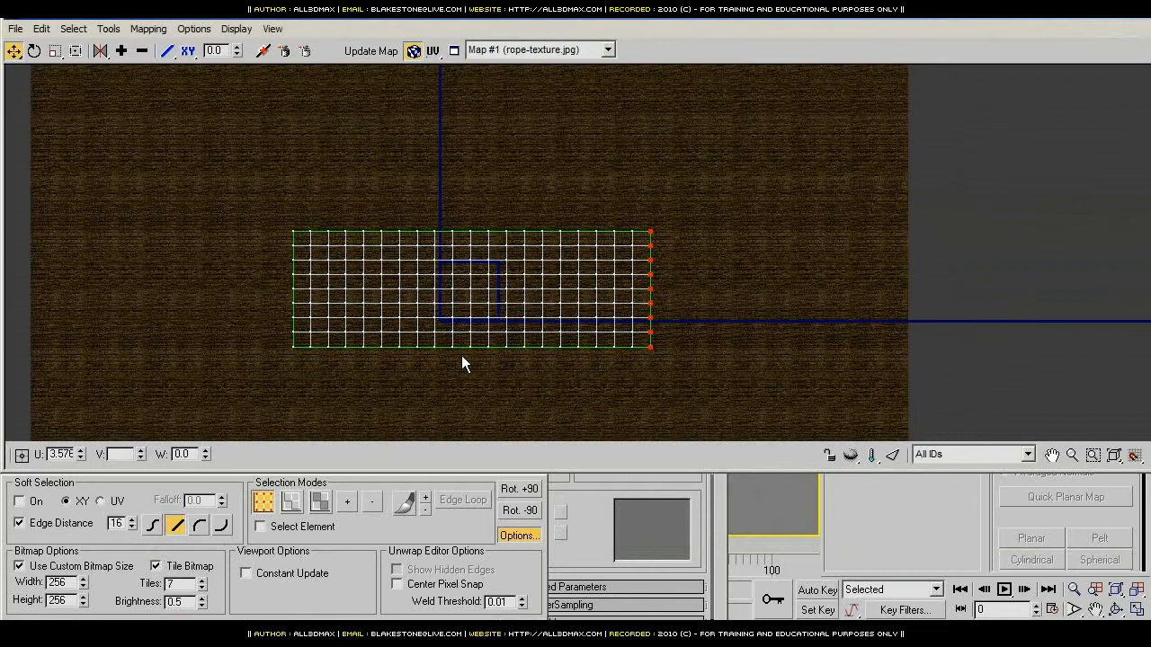
key("3")
left_click_drag(247, 182, 647, 396)
left_click_drag(579, 321, 636, 281)
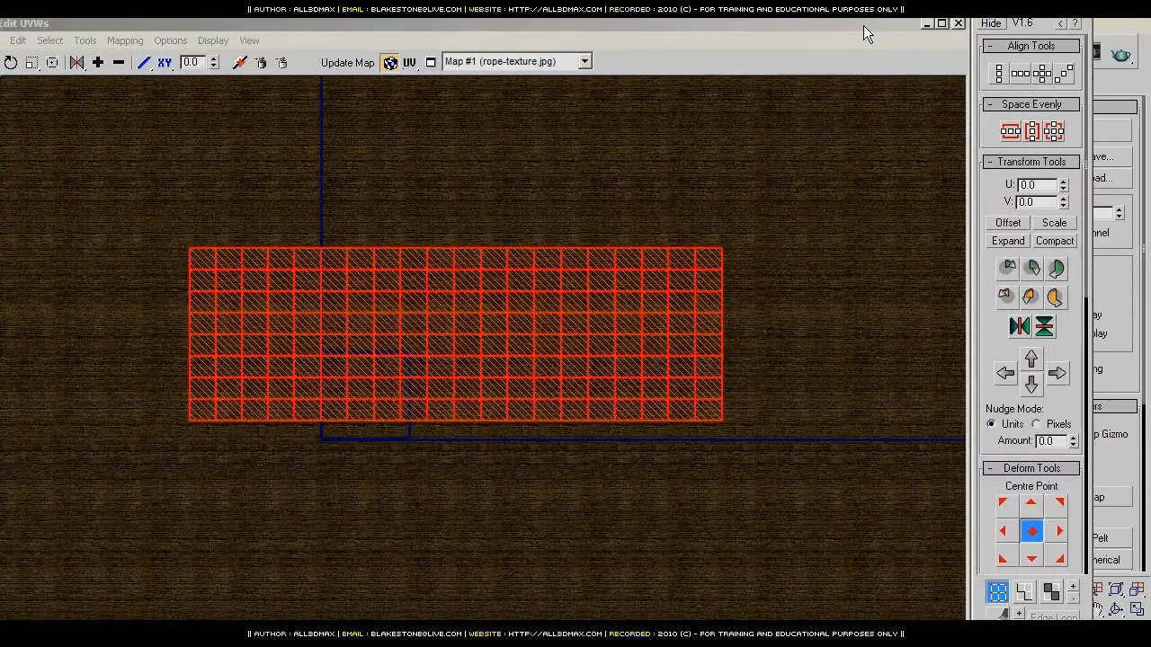
Step: Close the Material Editor and arrange the UV editor beside an enlarged Perspective view of the spring
left_click(1131, 23)
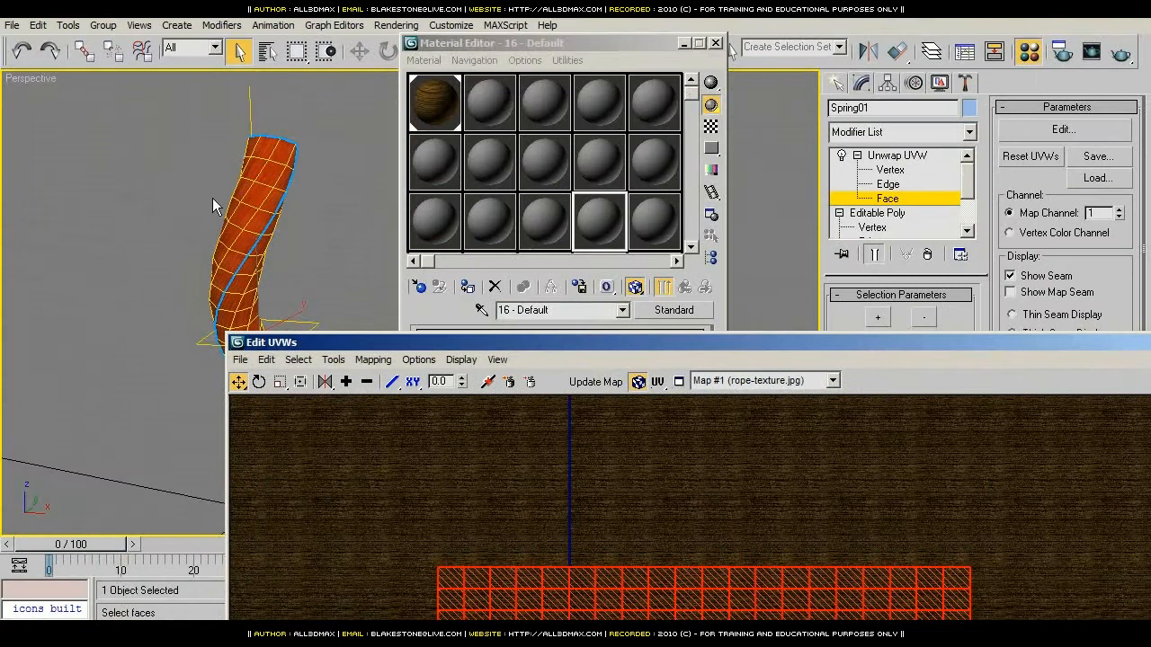
middle_click_drag(212, 197, 150, 207)
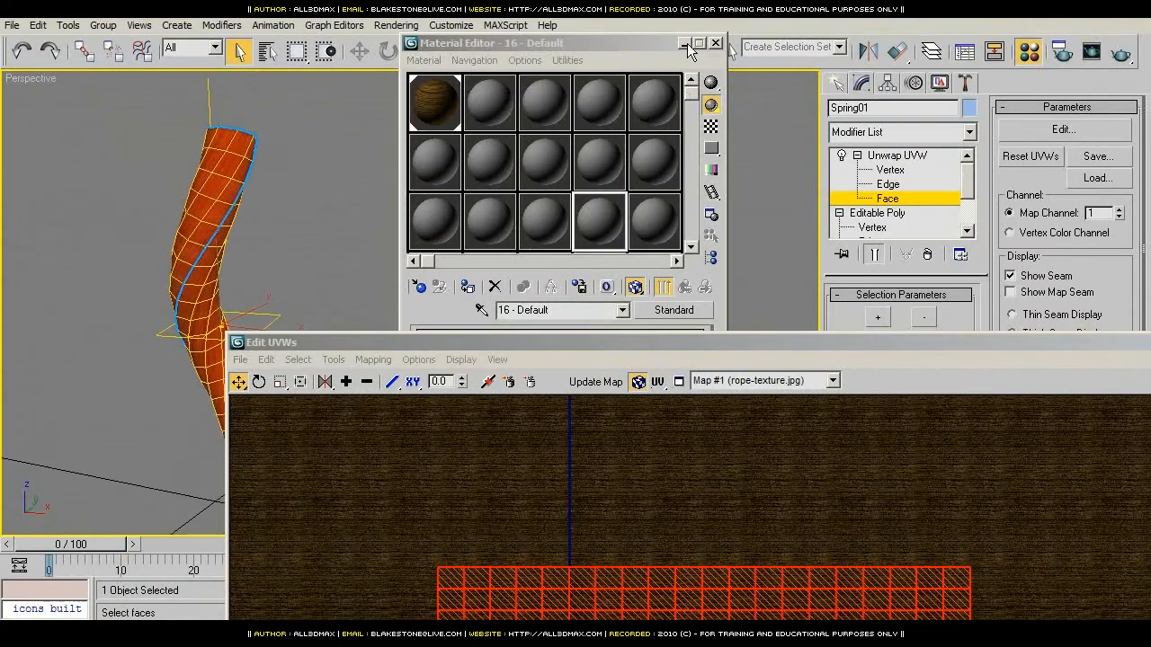
left_click(716, 41)
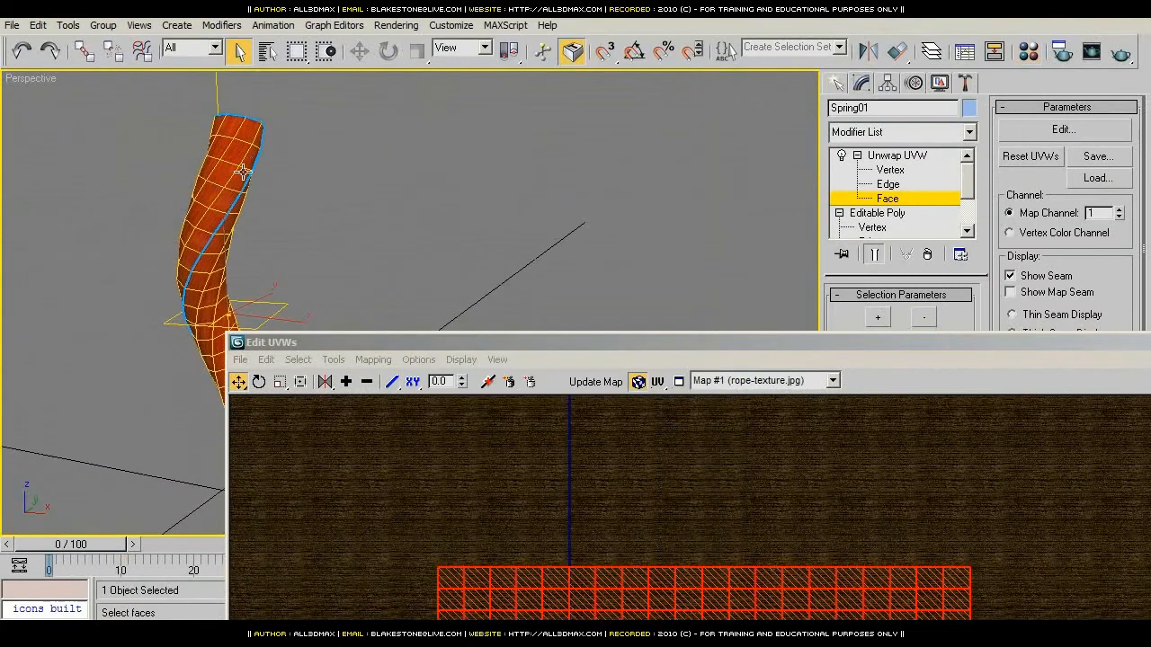
middle_click_drag(241, 162, 308, 148)
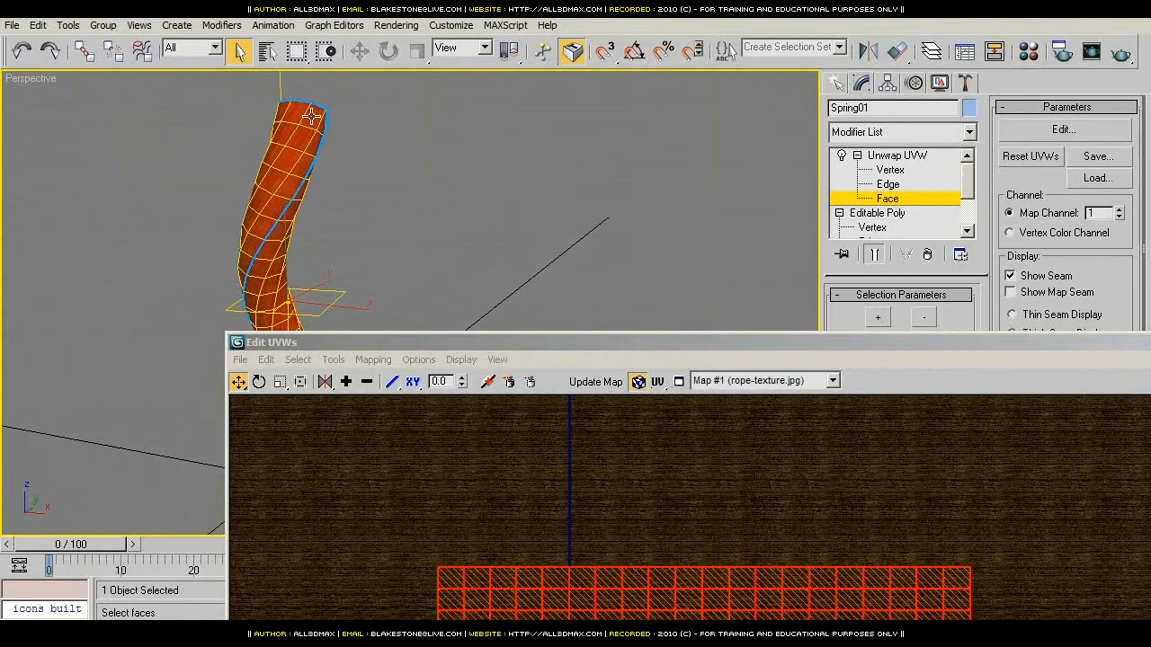
middle_click_drag(257, 230, 421, 261, "alt")
scroll(193, 247, "up", 4)
left_click(467, 329)
mouse_move(467, 339)
left_mouse_down()
mouse_move(481, 244)
mouse_move(476, 44)
left_mouse_up()
Step: Scale the whole UV grid down uniformly to about 2.5 texture tiles wide and close the UV editor
left_click_drag(404, 222, 1066, 570)
left_click_drag(735, 378, 660, 419, "shift")
scroll(635, 434, "up", 2)
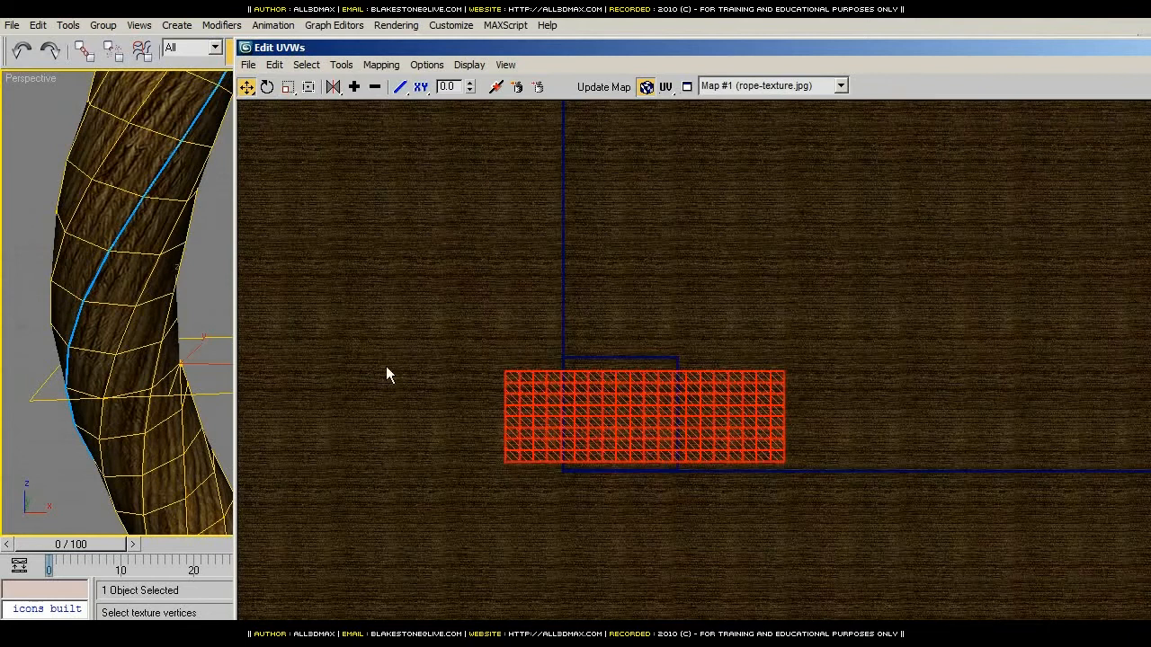
middle_click_drag(788, 428, 724, 399)
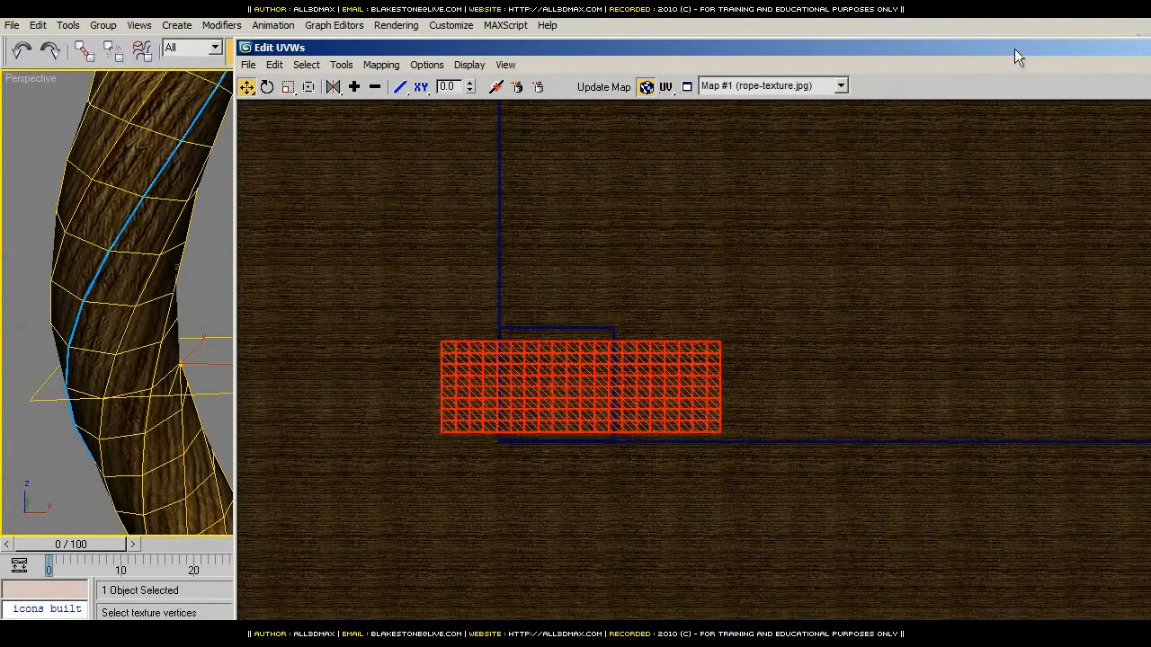
left_click_drag(1014, 57, 762, 92)
left_click(924, 79)
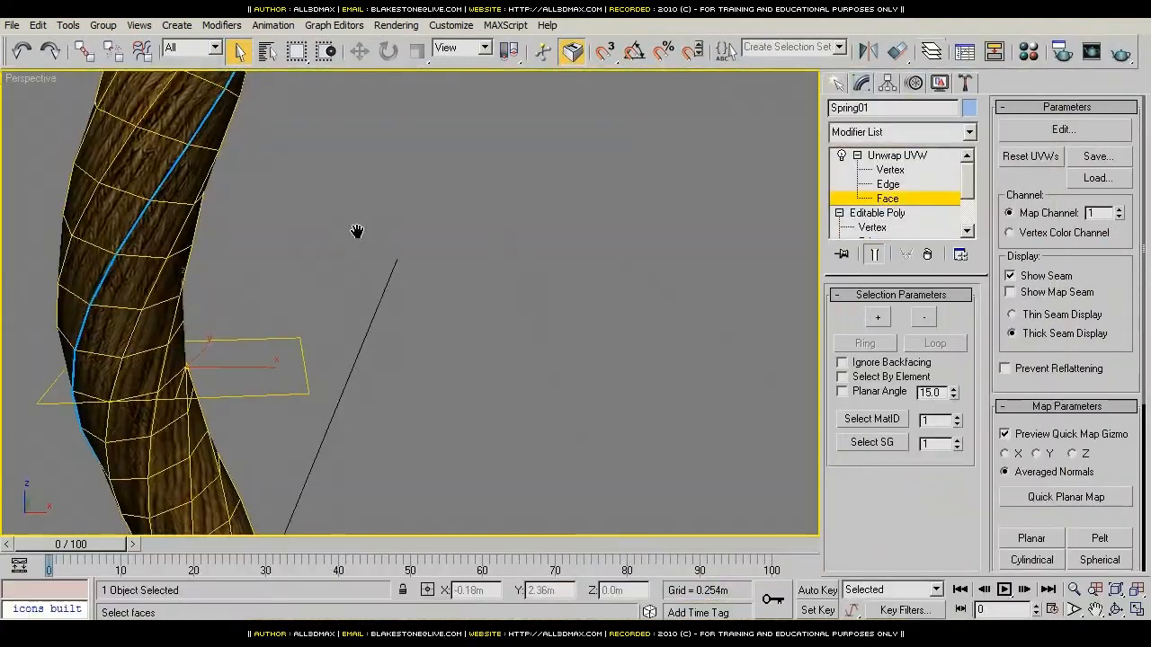
Step: Leave Face level and collapse the spring's whole modifier stack into an Editable Poly
middle_click_drag(357, 231, 611, 277)
scroll(404, 283, "down", 5)
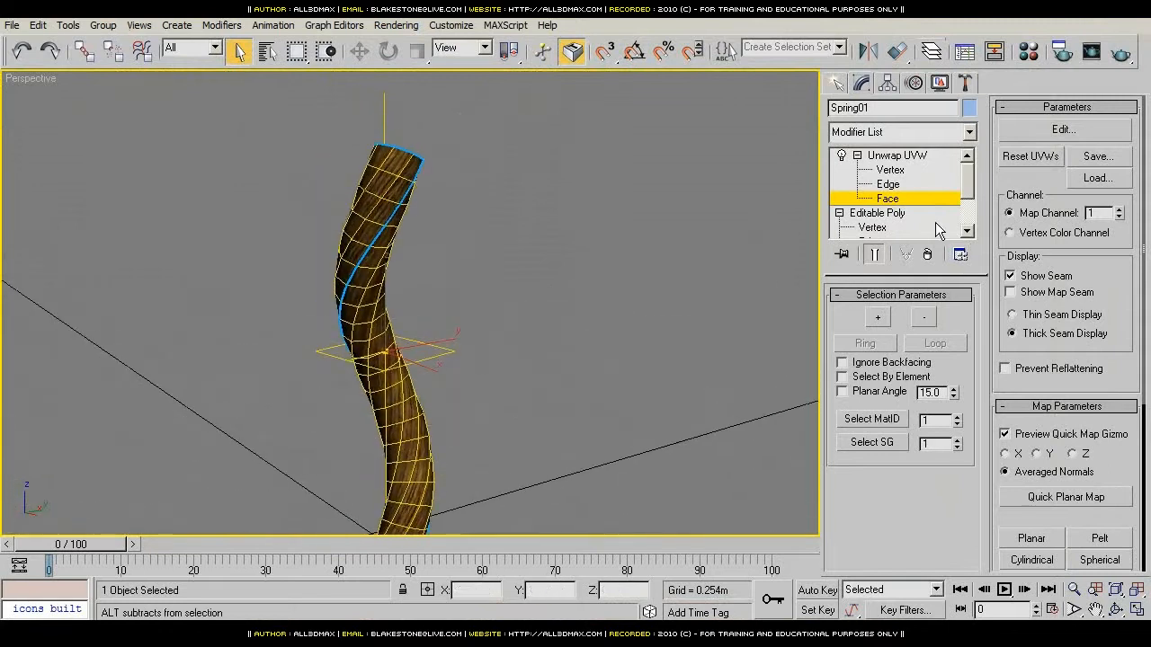
left_click(912, 197)
right_click(891, 158)
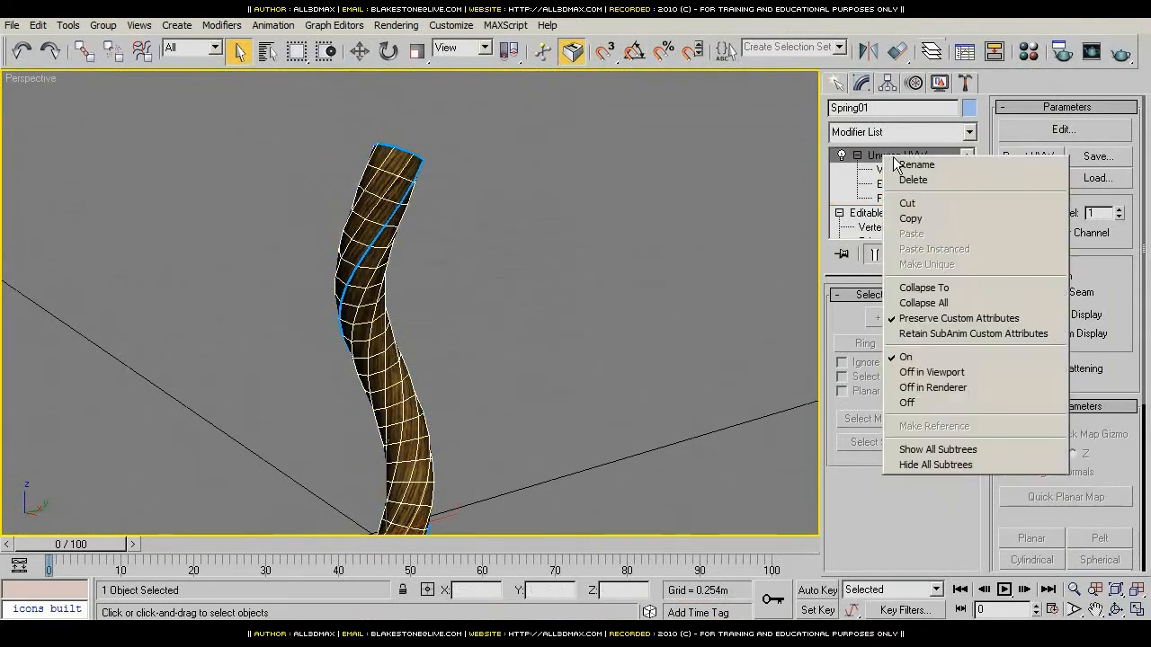
left_click(912, 303)
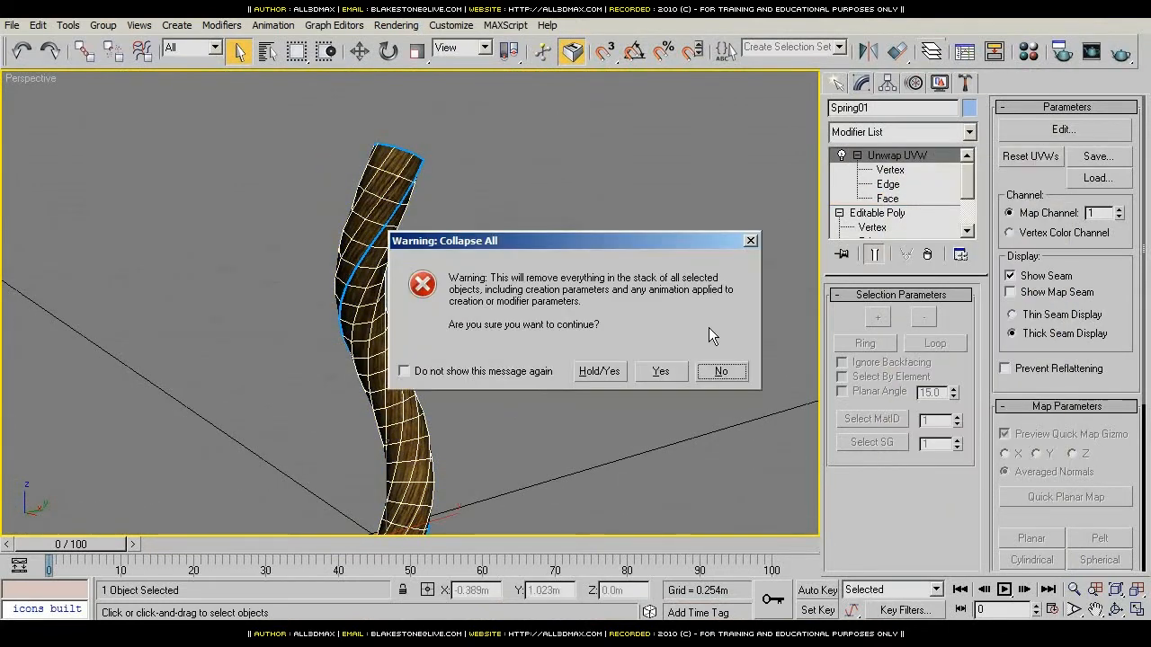
left_click(659, 374)
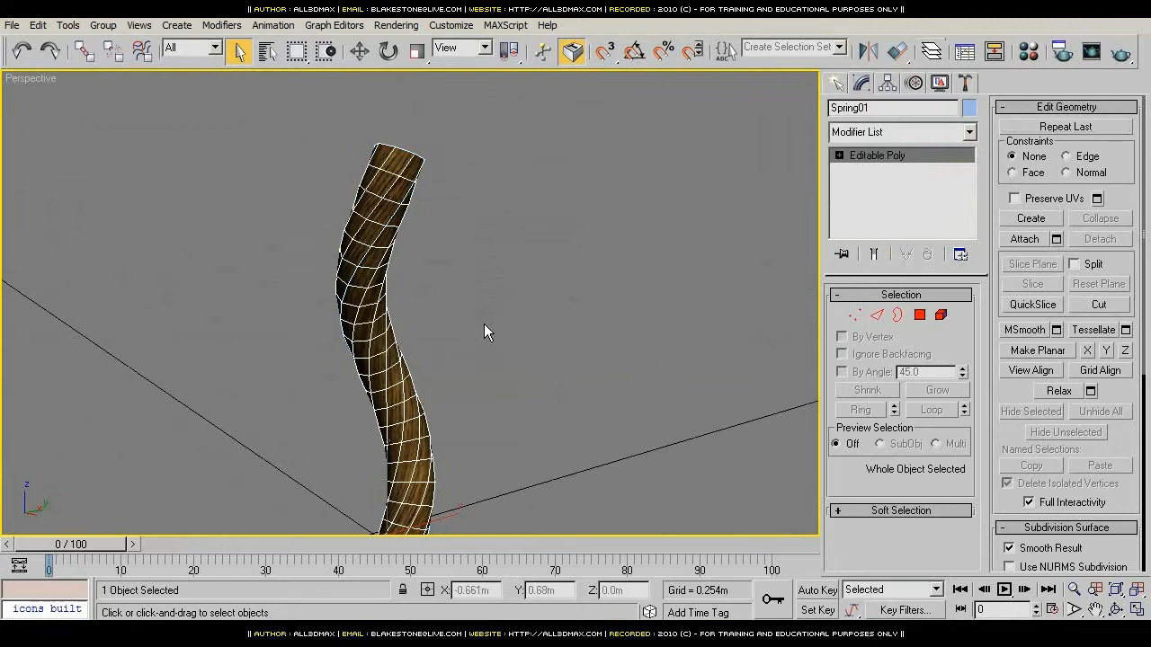
Step: Show the spring in the Front view, shaded without edged faces, with the Move tool active
key("F4")
middle_click_drag(495, 356, 362, 161, "alt")
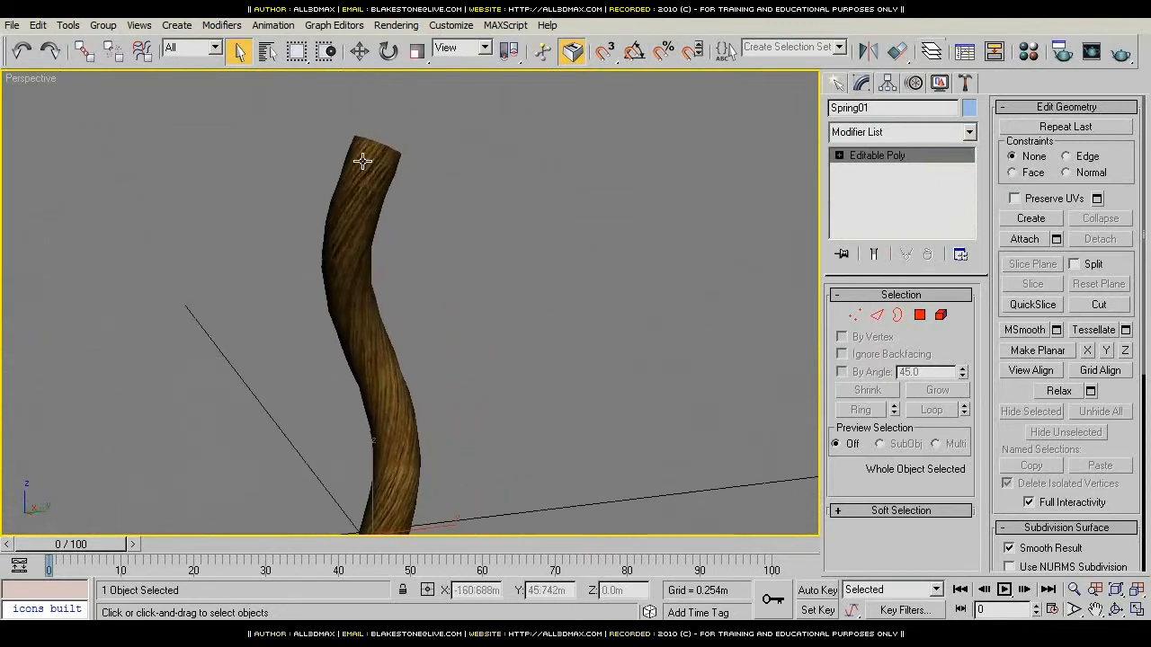
left_click(358, 51)
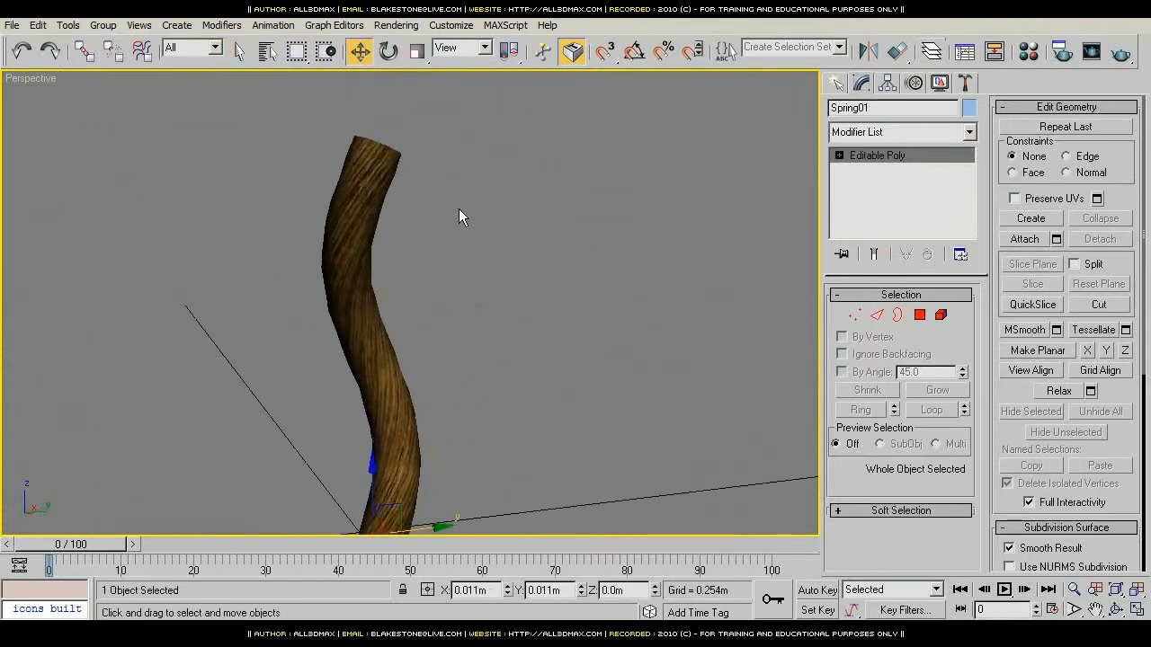
key("f")
scroll(474, 236, "up", 4)
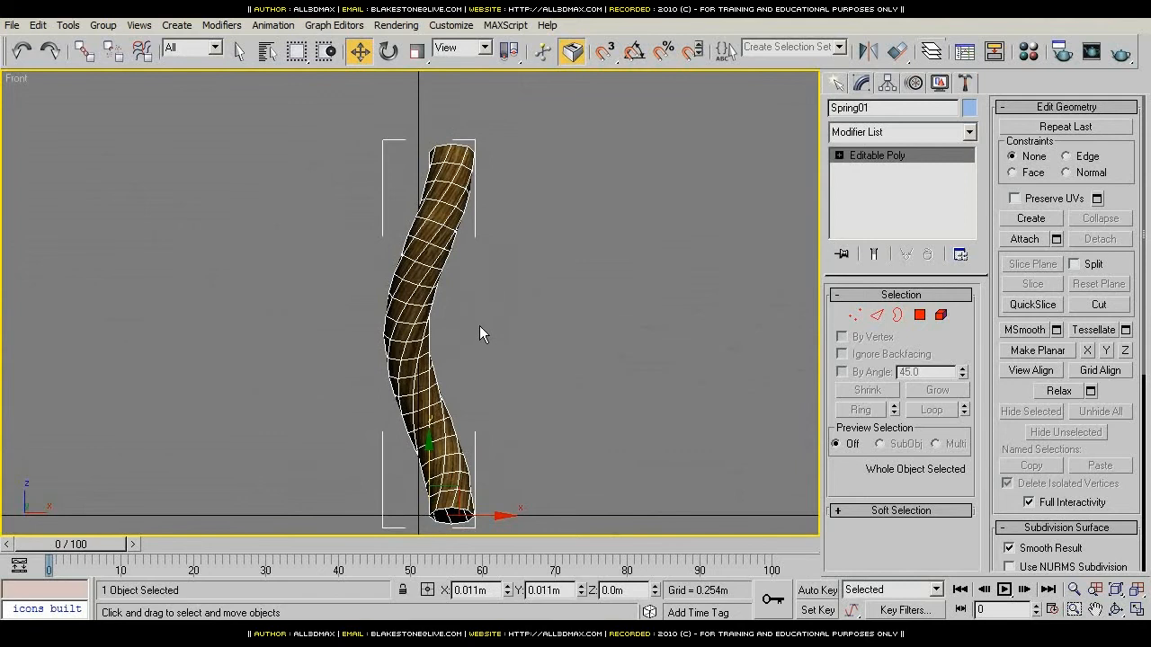
key("F3")
middle_click_drag(474, 334, 471, 312)
key("F3")
key("F4")
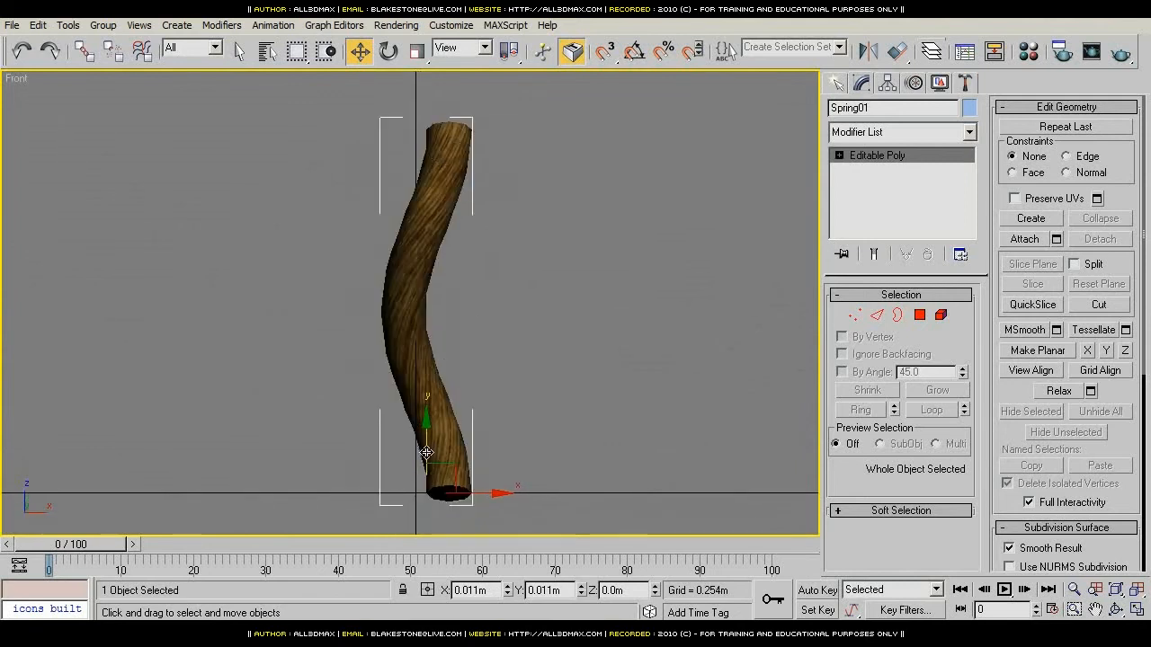
Step: Place a trial copy, Spring02, at a height of 0.4 m against the original's upper end, and delete it
left_click_drag(427, 452, 496, 90, "shift")
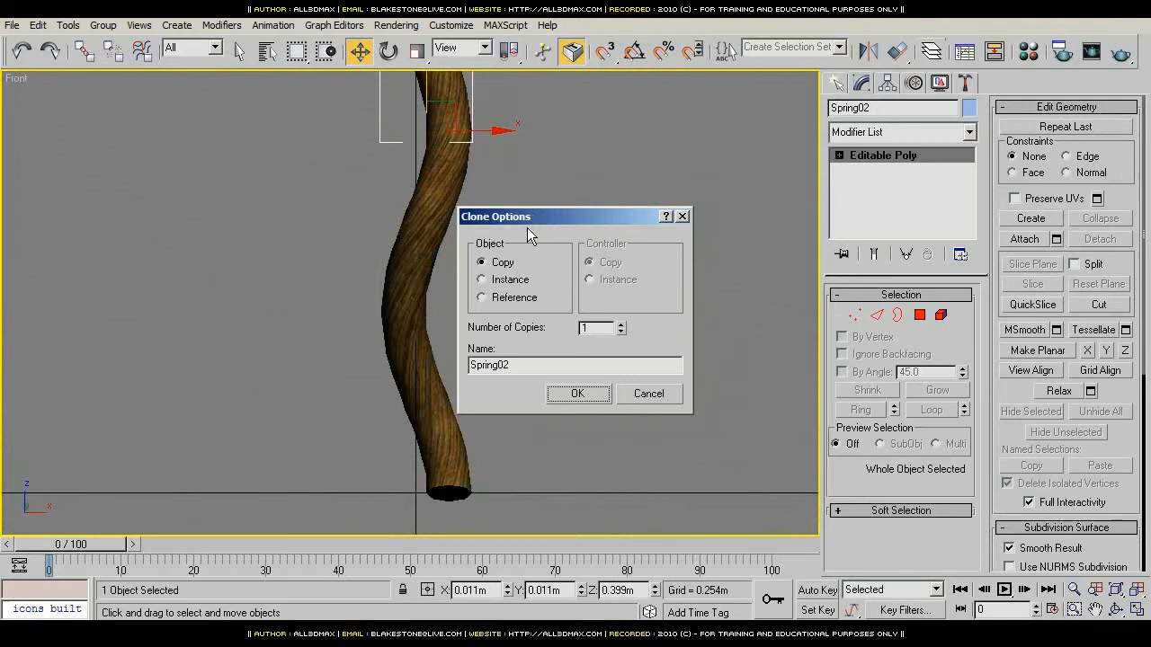
left_click(560, 401)
scroll(531, 207, "up", 6)
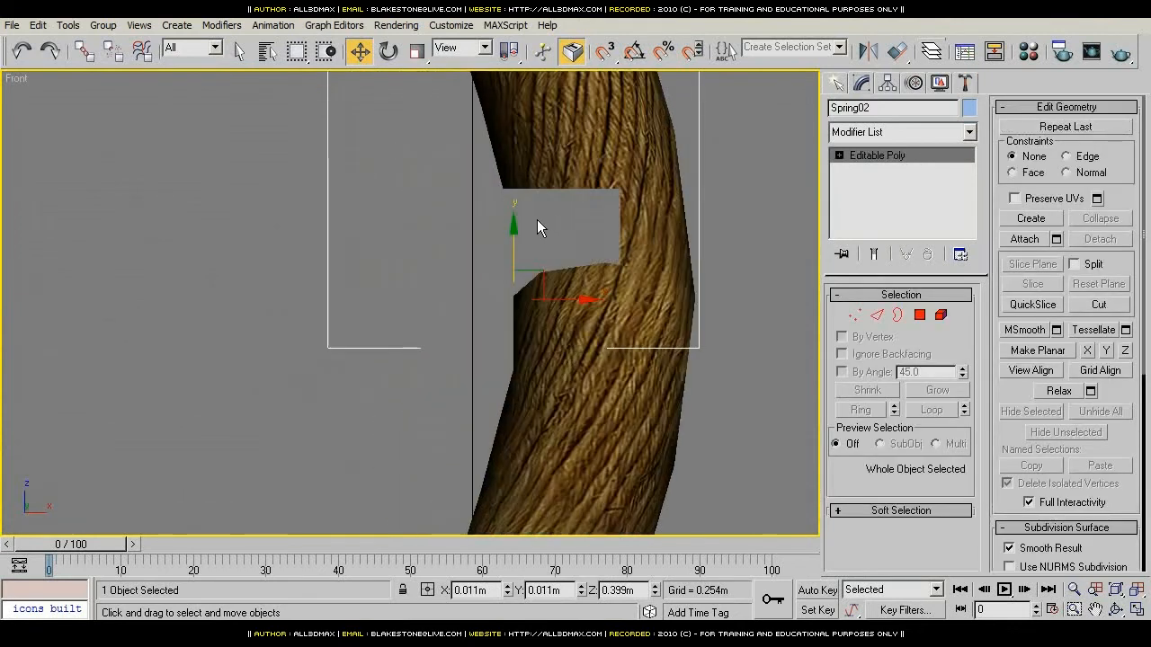
left_click_drag(513, 228, 513, 239)
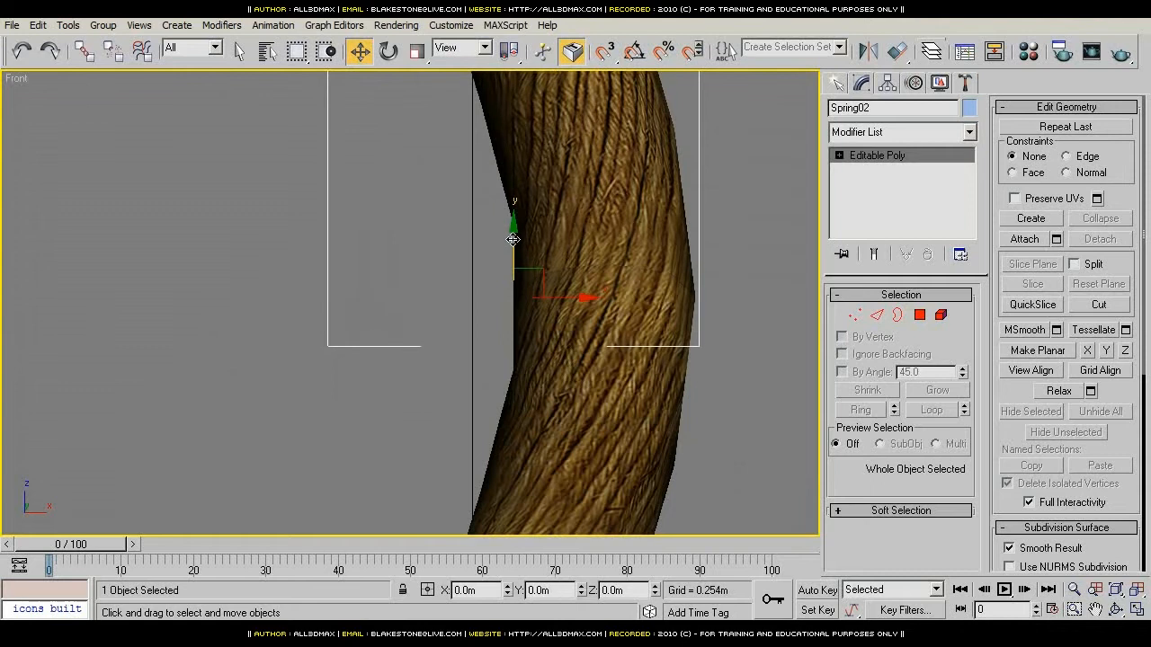
scroll(509, 256, "down", 5)
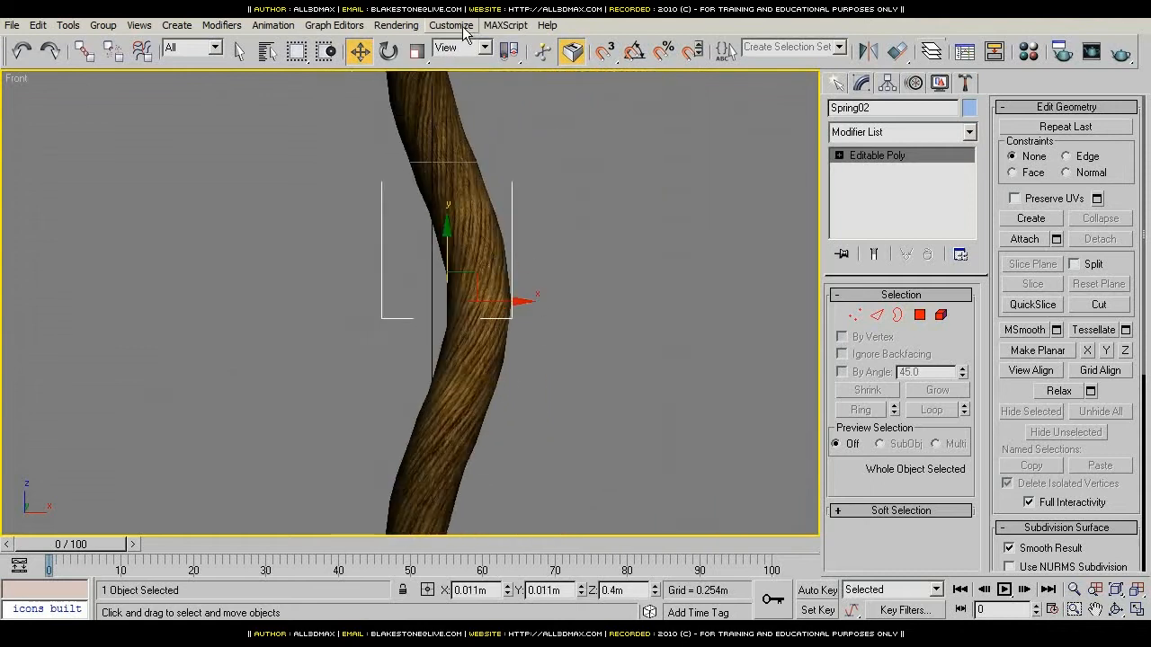
scroll(480, 283, "down", 4)
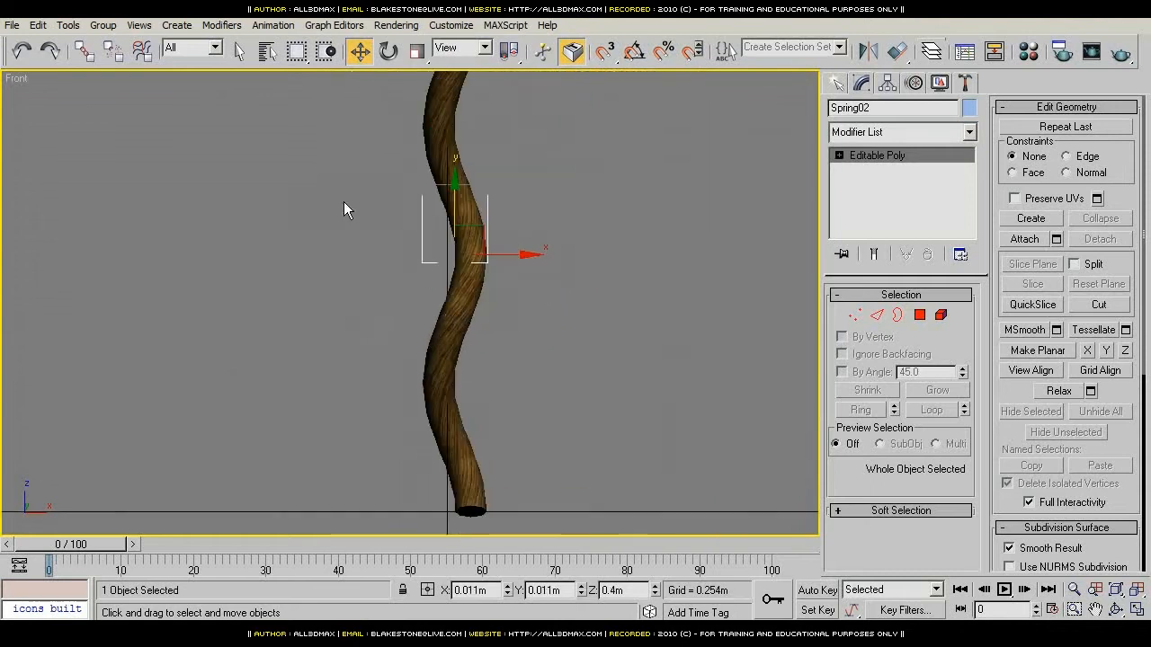
key("Delete")
Step: Open the Array tool for Spring01 with a 1D count of 2, the Copy object type and live preview turned on
left_click_drag(531, 309, 325, 397)
scroll(272, 308, "up", 5)
middle_click_drag(388, 252, 495, 311)
left_click(72, 25)
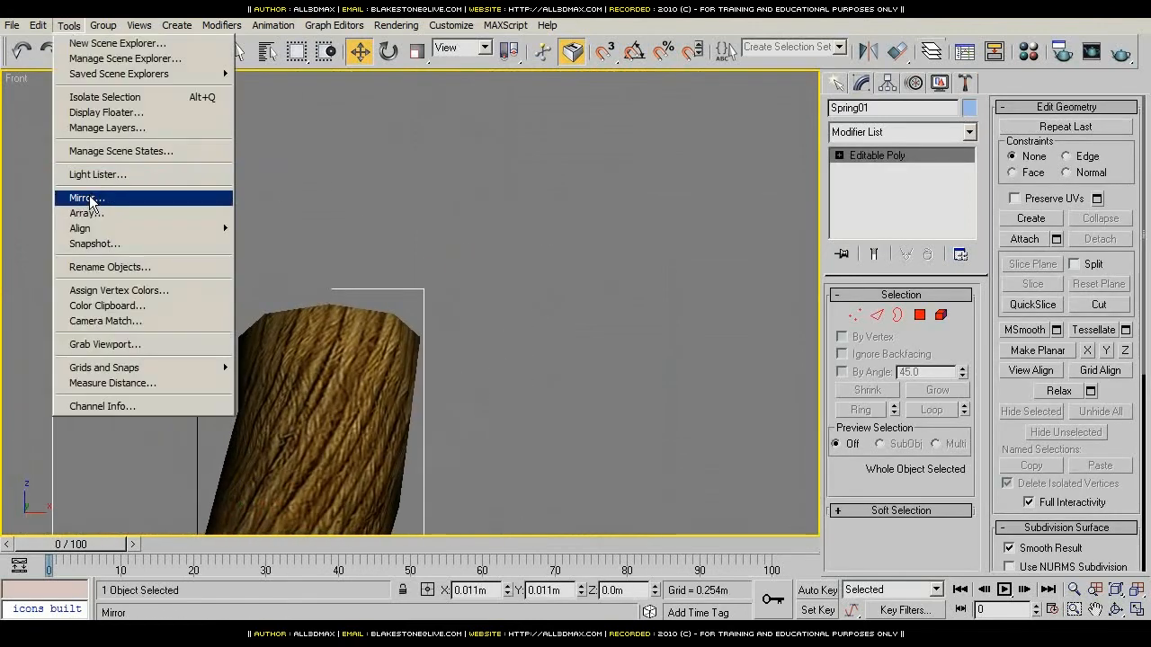
left_click(86, 211)
left_click_drag(525, 164, 772, 95)
right_click(729, 289)
left_click(729, 286)
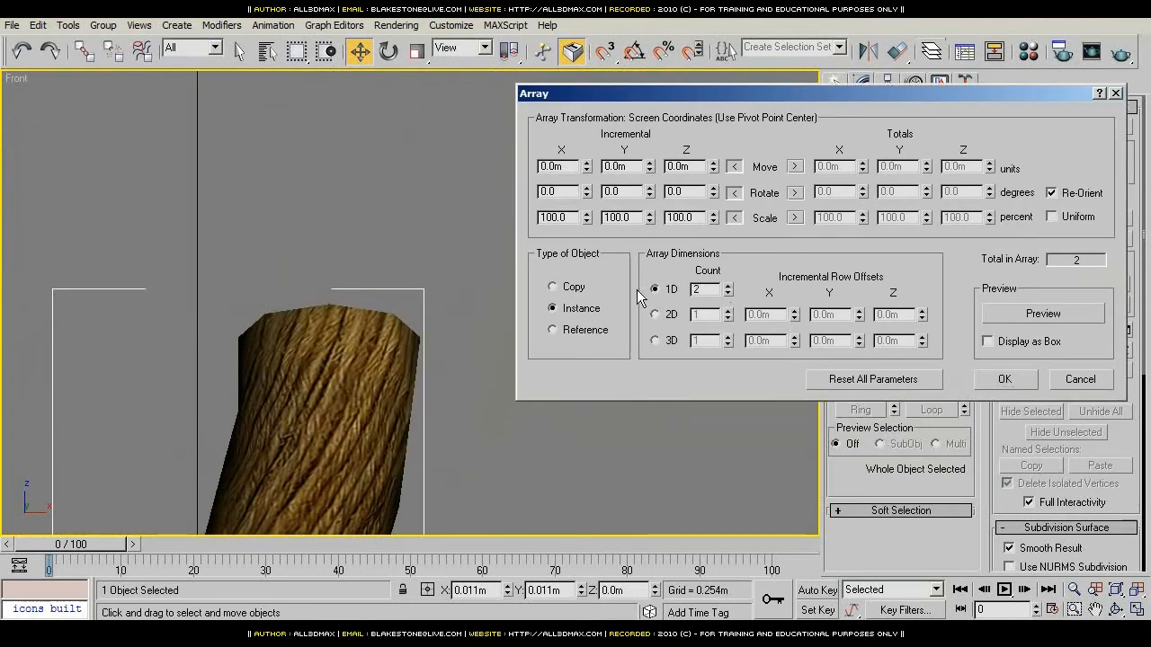
left_click(552, 287)
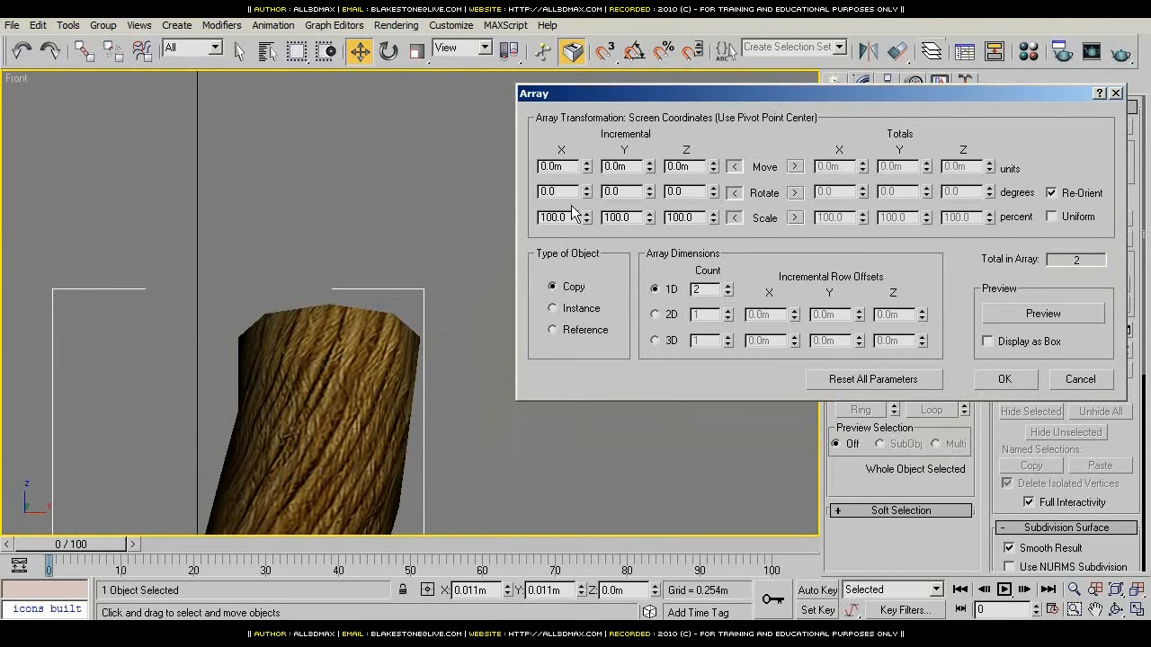
left_click(1025, 314)
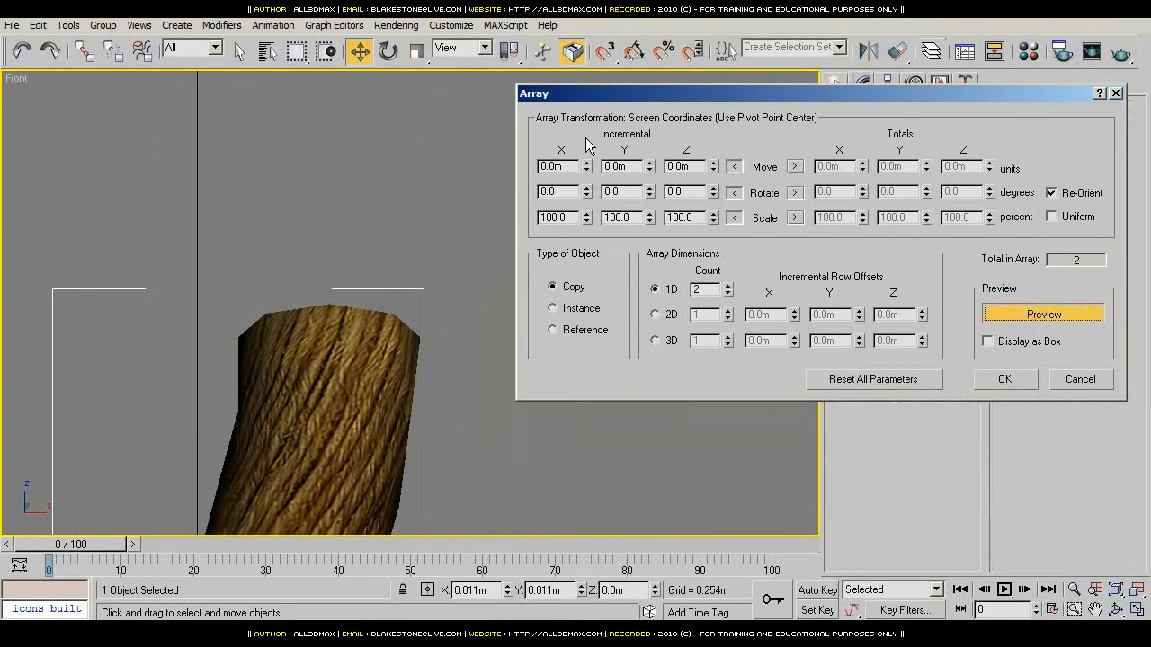
Step: Set the array's incremental move to 0.4 m in Y only and its count to 50, and create the copies
left_click_drag(588, 169, 589, 171)
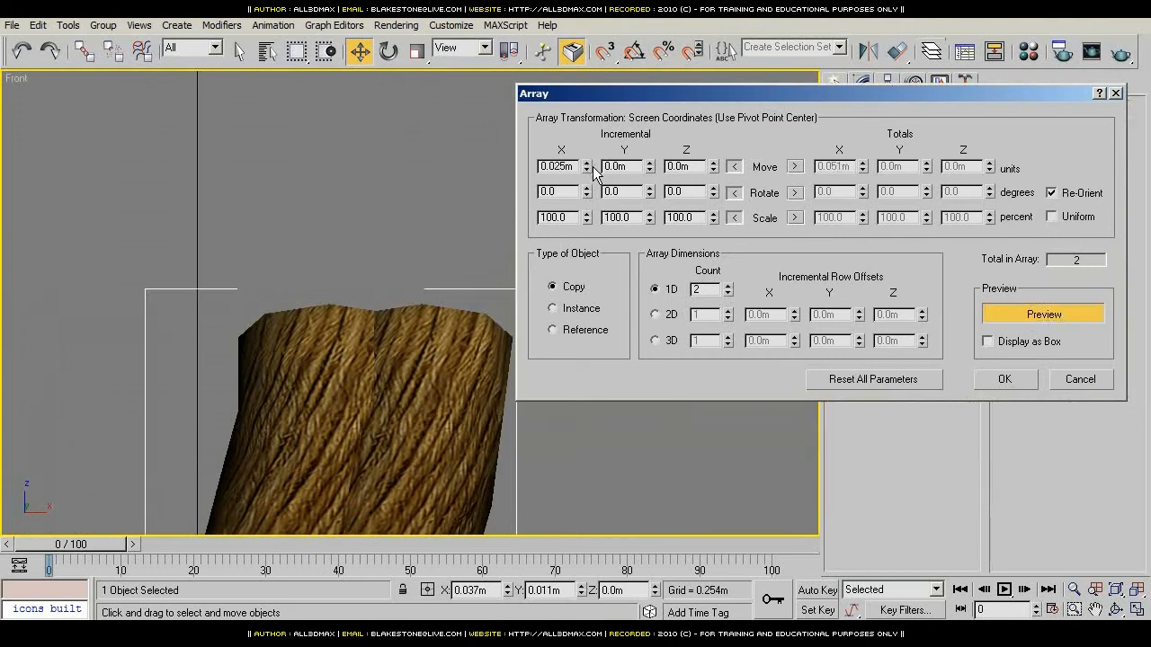
right_click(588, 169)
left_click(650, 168)
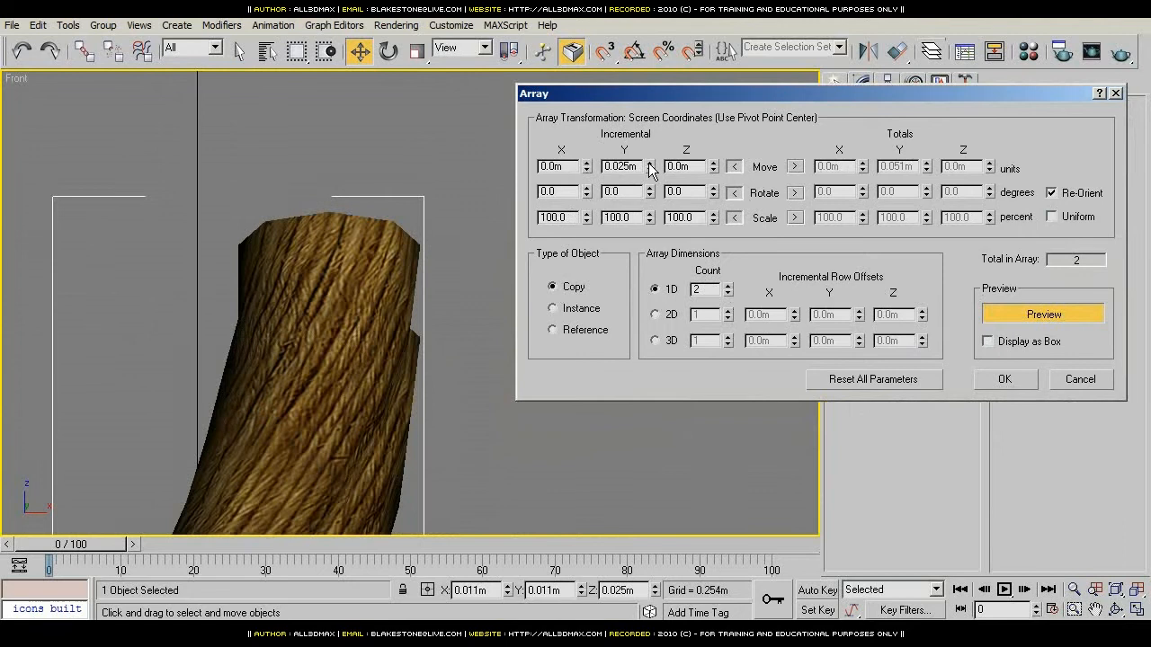
left_click_drag(650, 169, 650, 168)
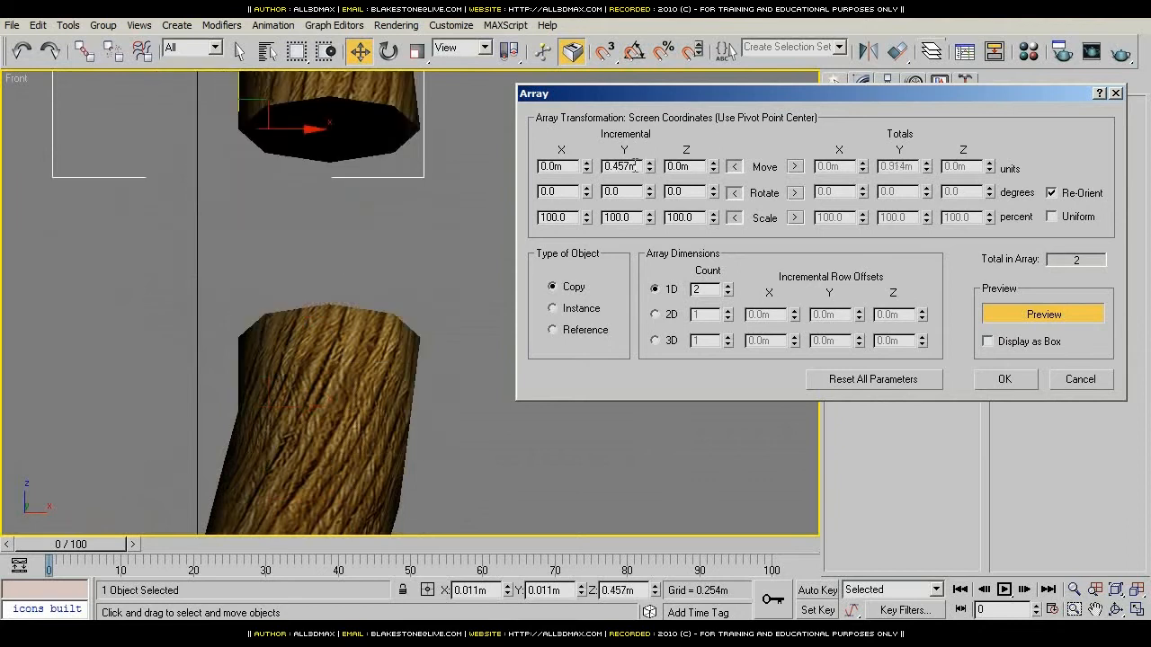
left_click(649, 171)
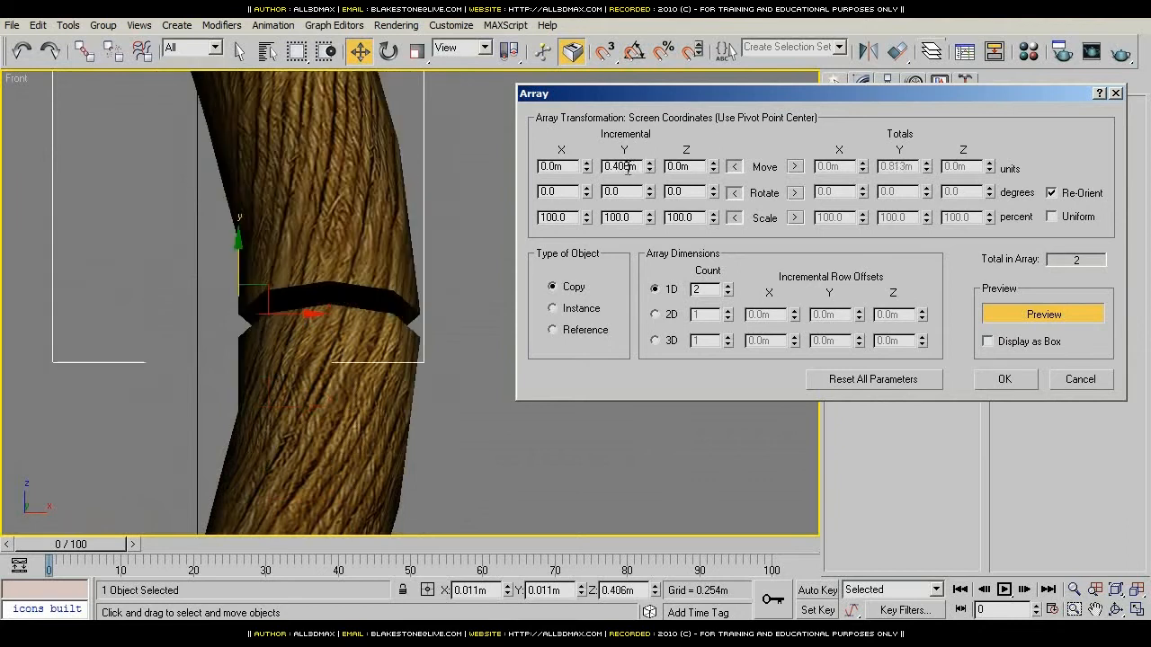
left_click_drag(619, 167, 691, 170)
key("Return")
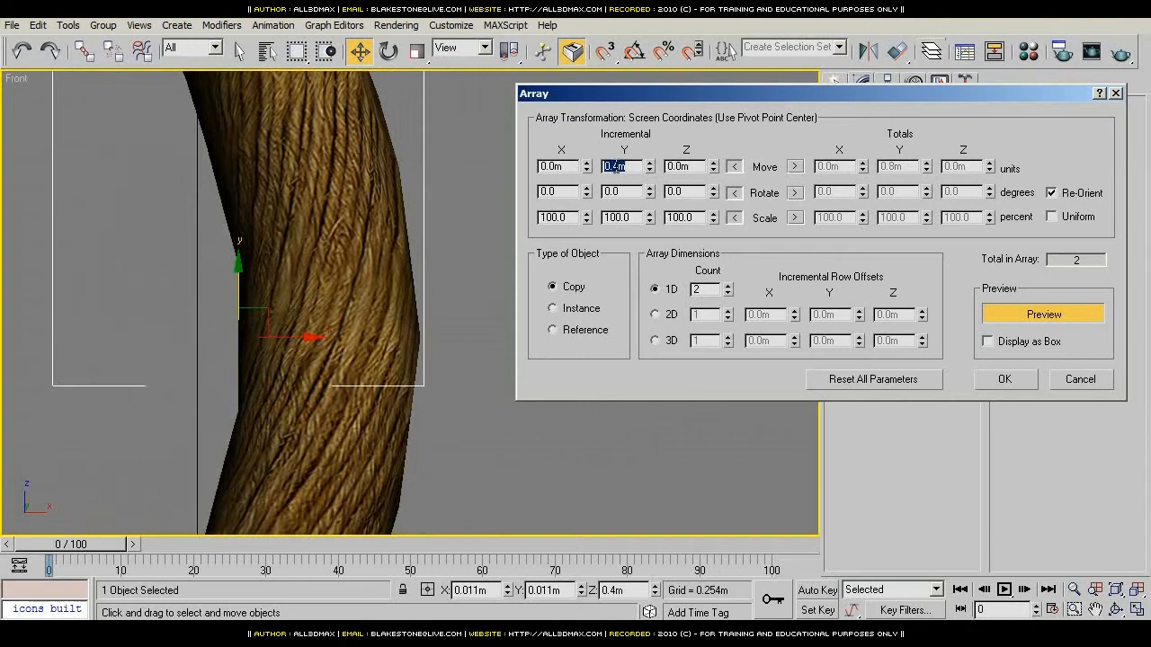
double_click(720, 290)
left_click(1001, 378)
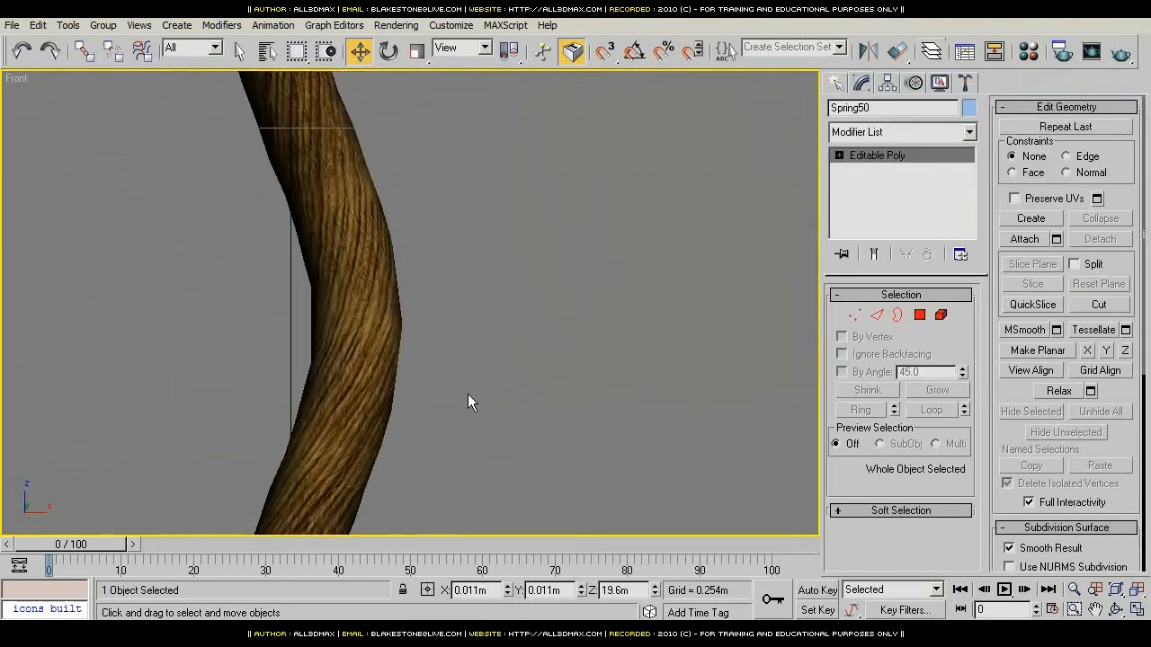
Step: Hide the grid and examine the arrayed copies along the rope, both up close and over its full length
scroll(469, 401, "down", 10)
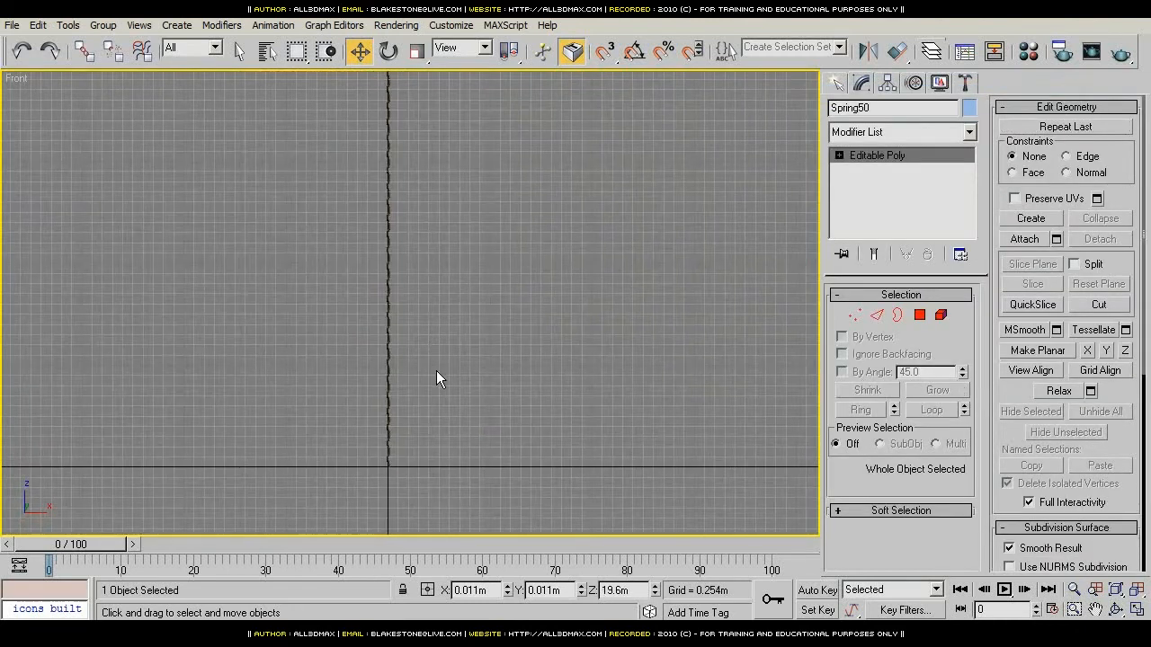
key("g")
middle_click_drag(469, 278, 433, 346)
scroll(401, 328, "up", 5)
middle_click_drag(220, 346, 418, 279)
scroll(449, 357, "down", 7)
scroll(418, 363, "up", 6)
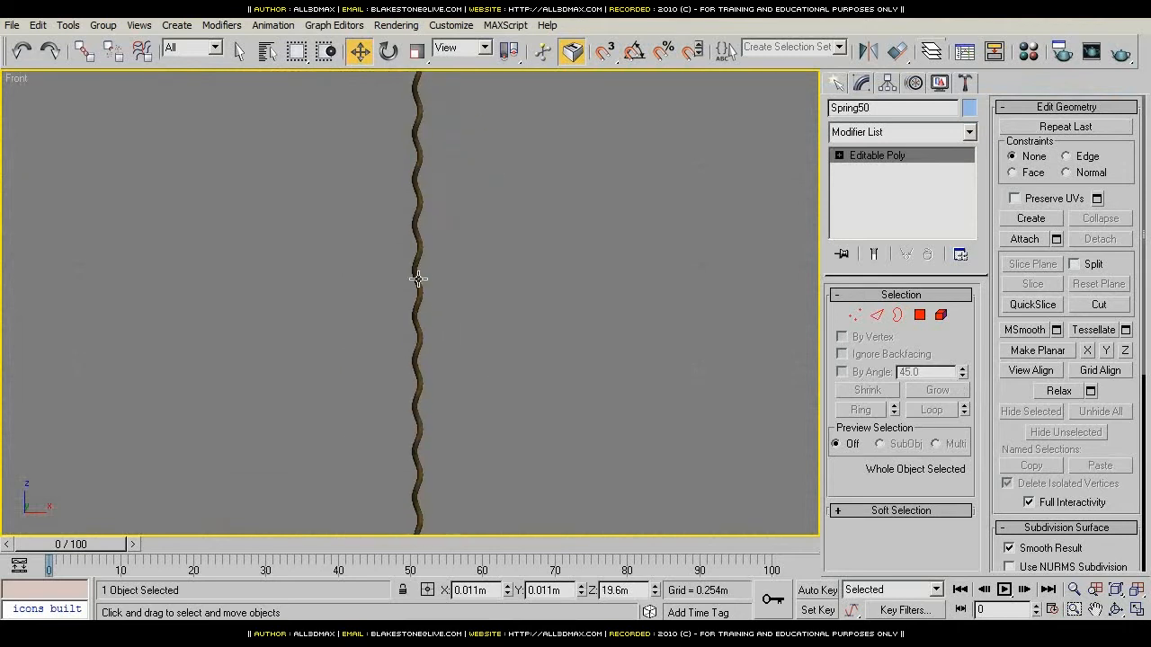
scroll(437, 314, "up", 6)
scroll(560, 316, "down", 6)
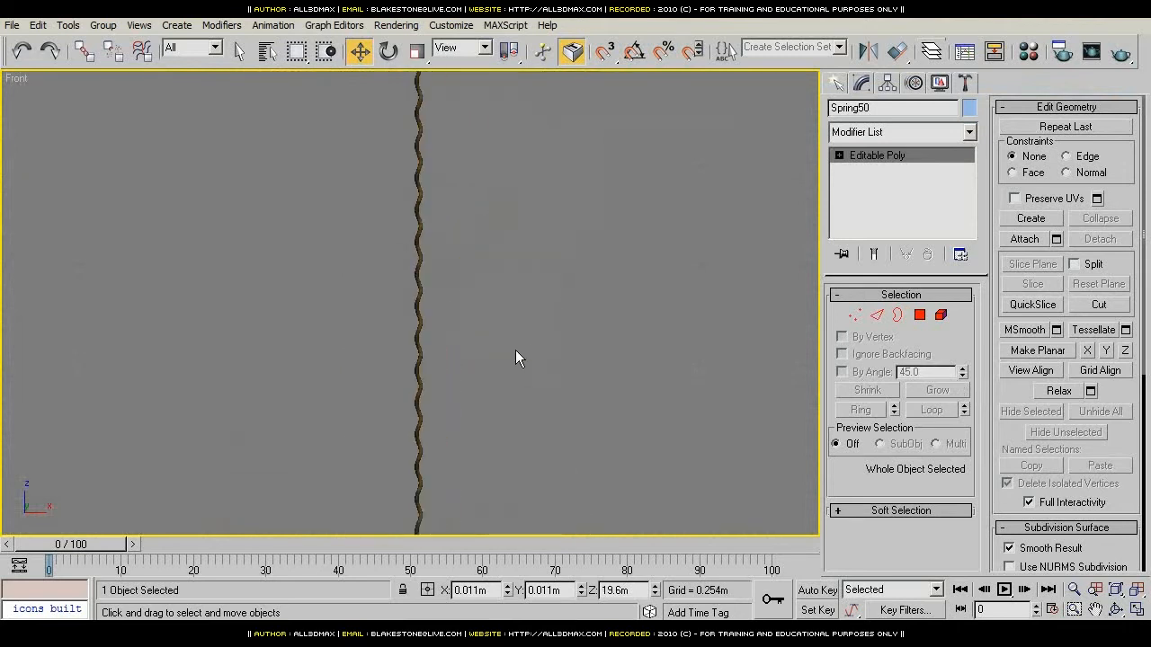
scroll(515, 350, "down", 4)
middle_click_drag(435, 384, 394, 297)
scroll(393, 298, "up", 6)
middle_click_drag(301, 252, 604, 356)
Step: Switch to wireframe and select the lowest rope segments one after another to check that they are separate objects
left_click_drag(362, 308, 567, 336)
middle_click_drag(568, 332, 566, 377)
key("F3")
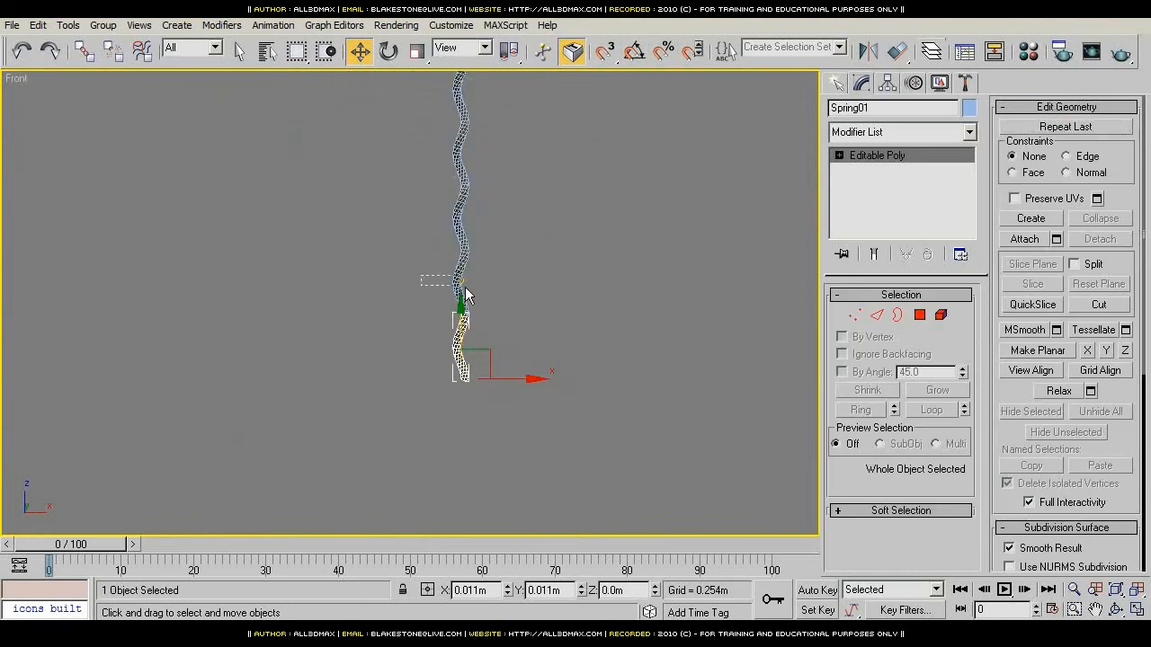
key("Page_Up")
key("Page_Up")
key("Page_Up")
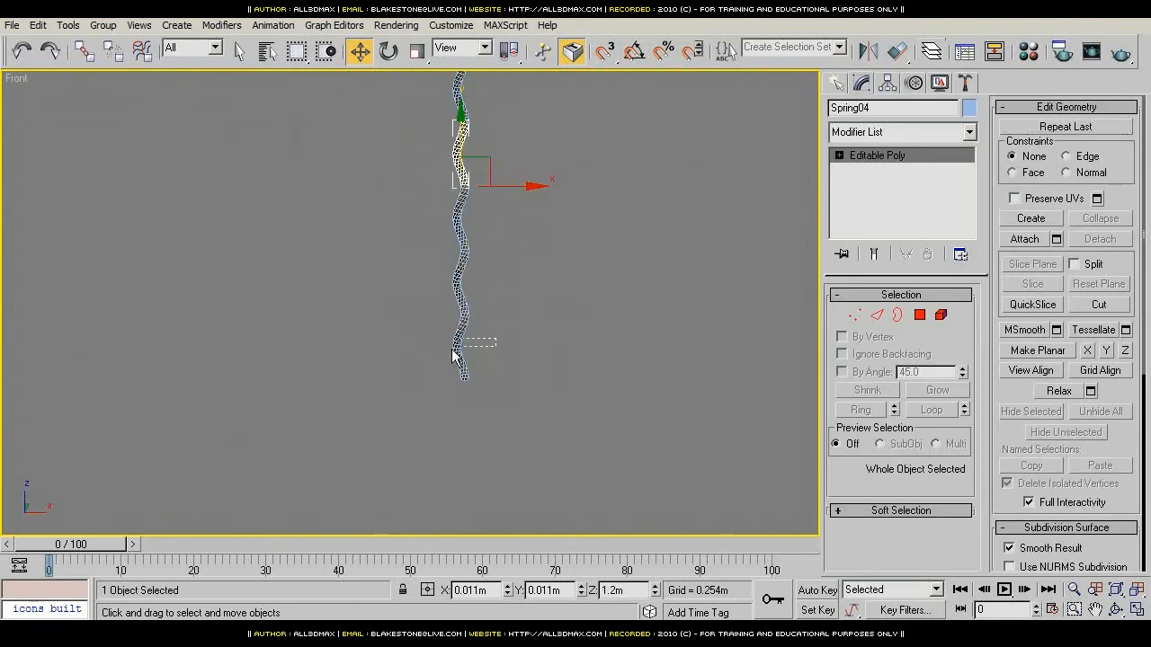
Step: Attach Spring02 through Spring50 to the lowest segment, Spring01, so the rope becomes a single Editable Poly
left_click(454, 355)
key("z")
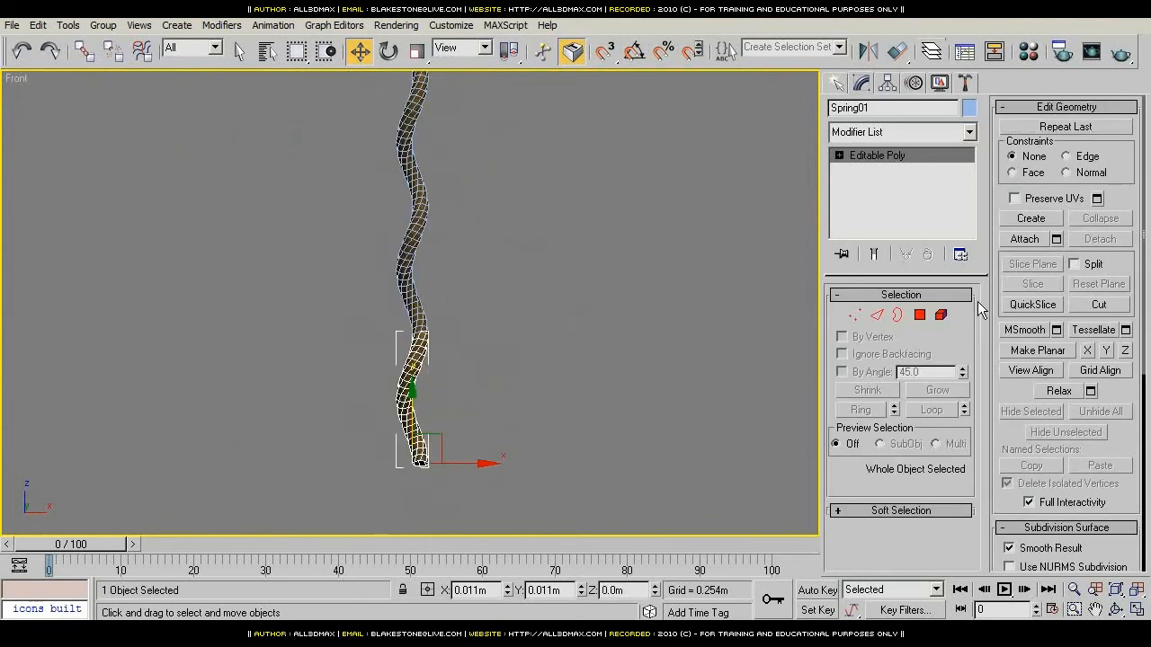
left_click(1056, 240)
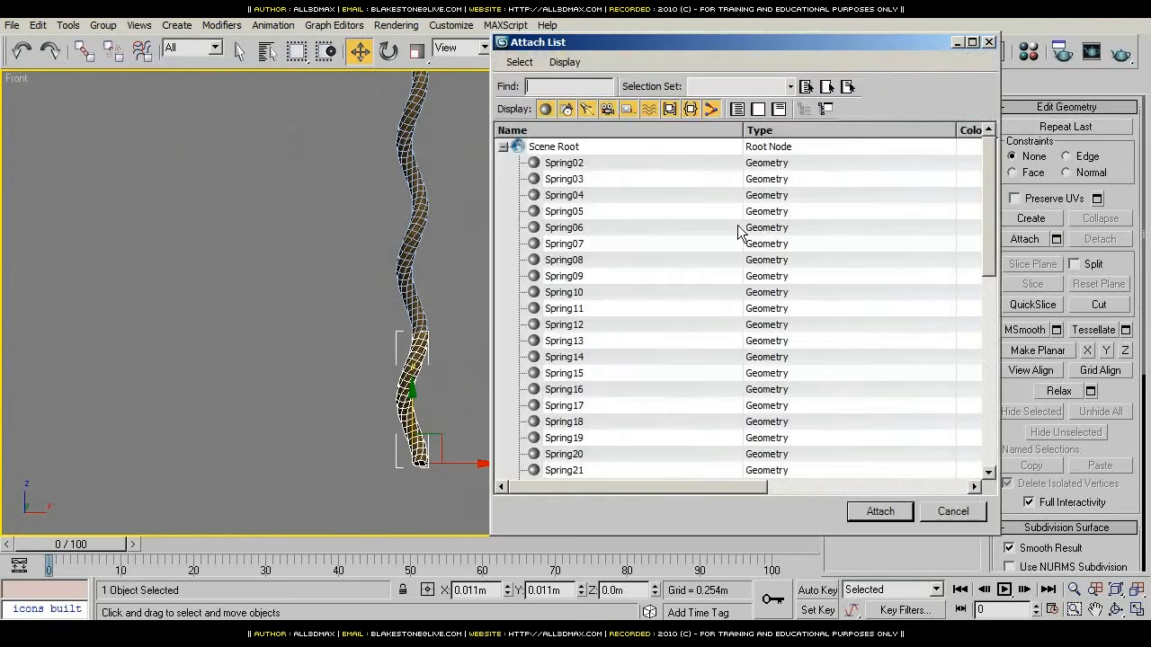
left_click(561, 165)
left_click_drag(988, 212, 988, 423)
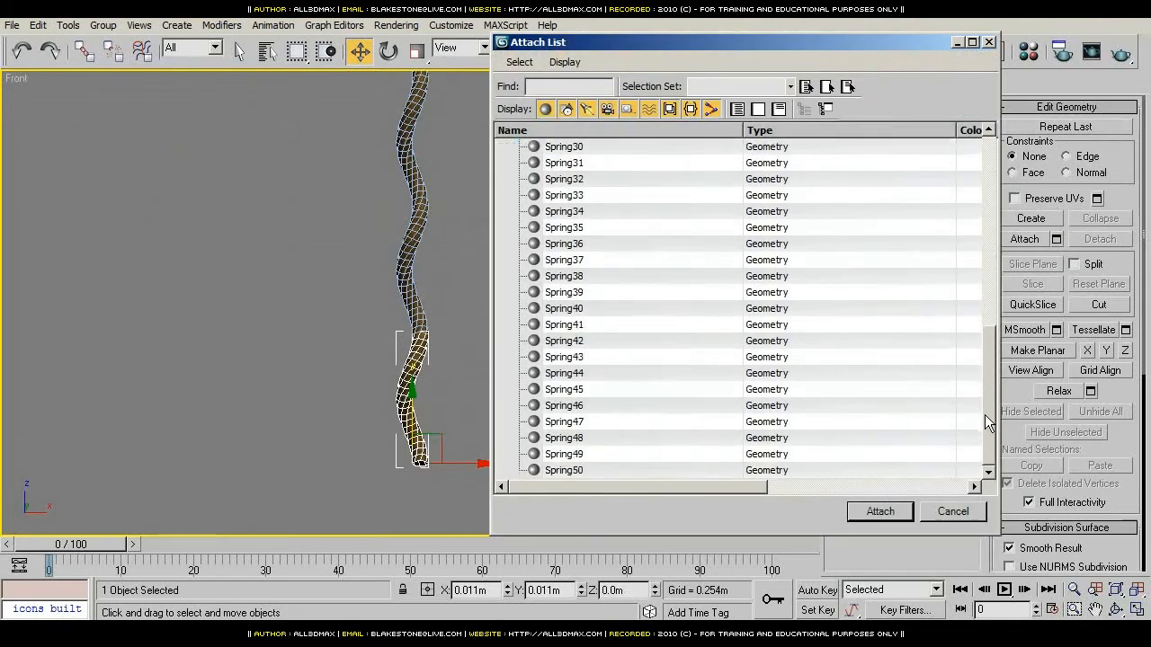
left_click(551, 473, "shift")
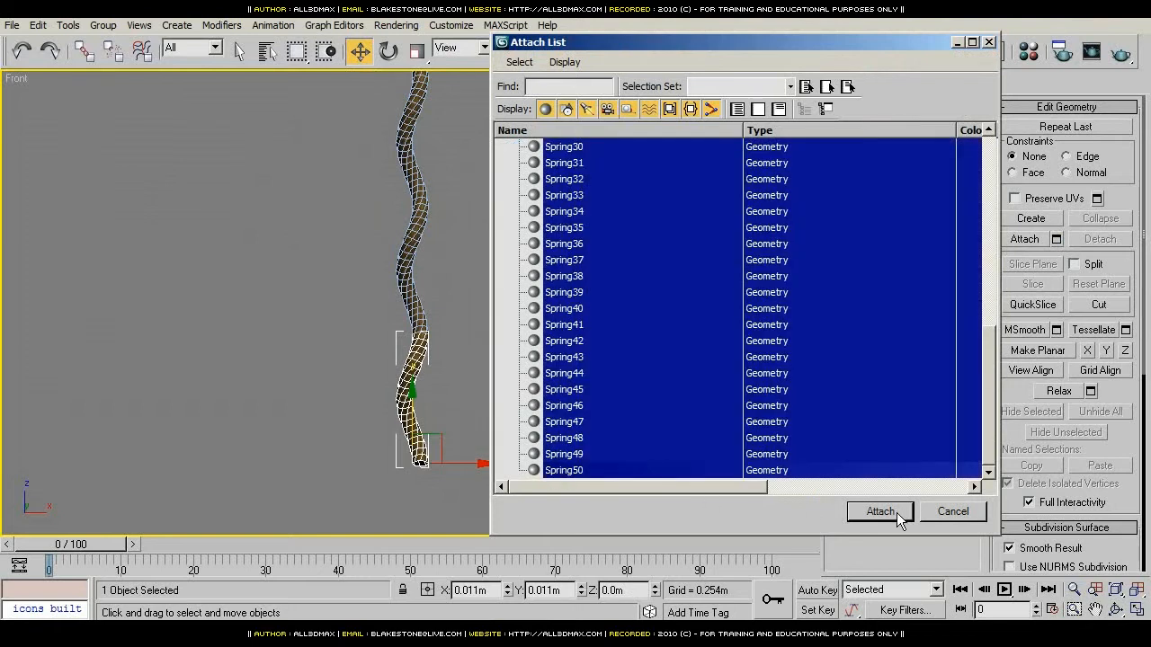
left_click(880, 511)
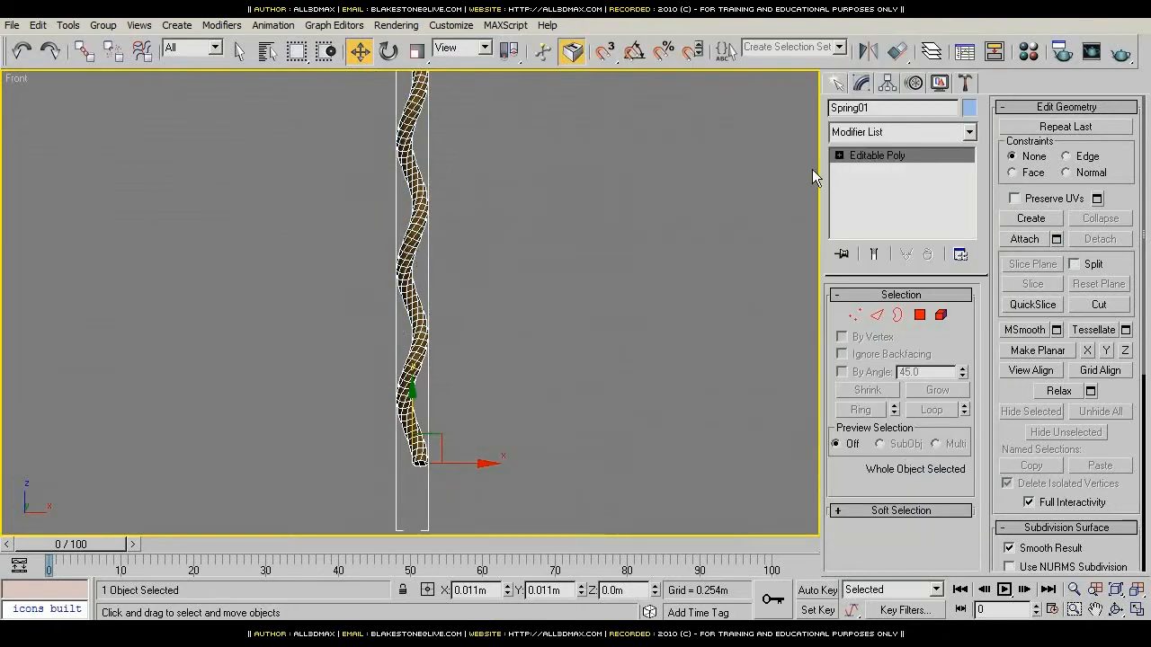
Step: Select every vertex of the combined rope at Vertex level
left_click(839, 155)
left_click(871, 170)
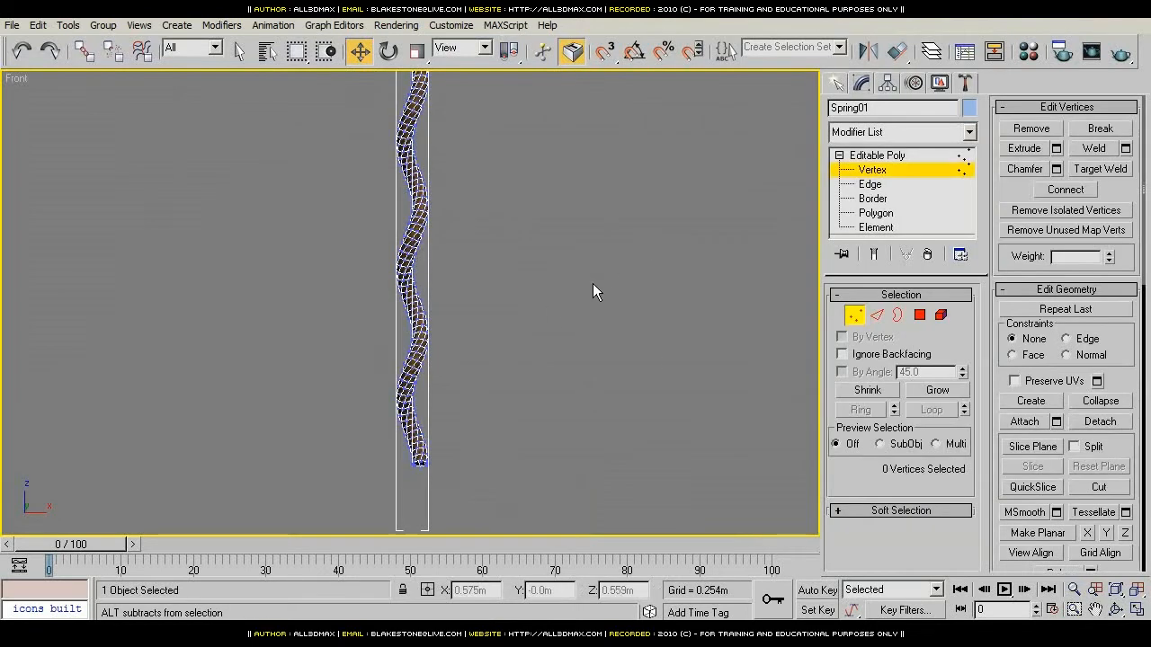
key("ctrl+a")
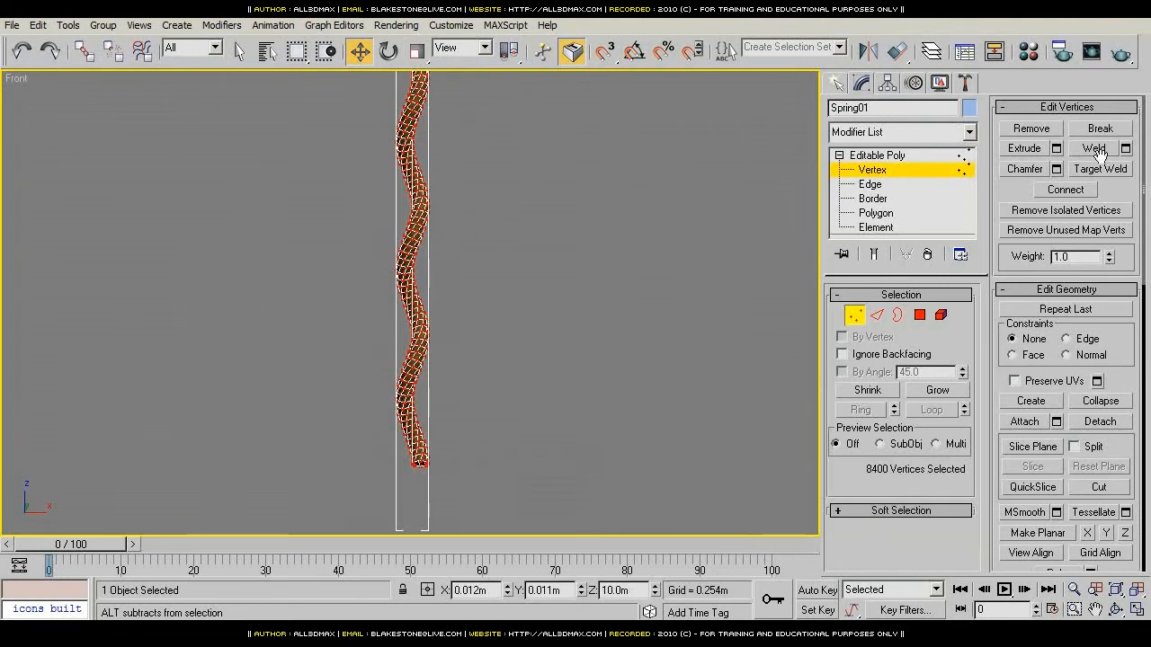
Step: Try welding all the rope's vertices with a 0.1 m threshold, and undo the weld
left_click(1125, 149)
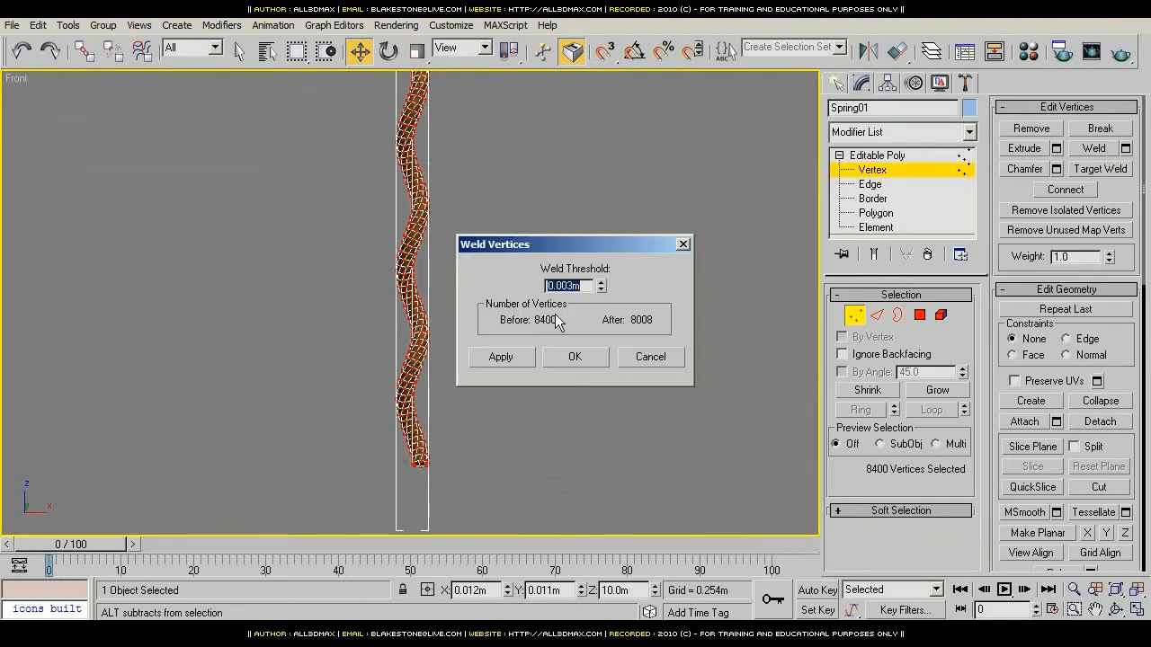
type("0.1")
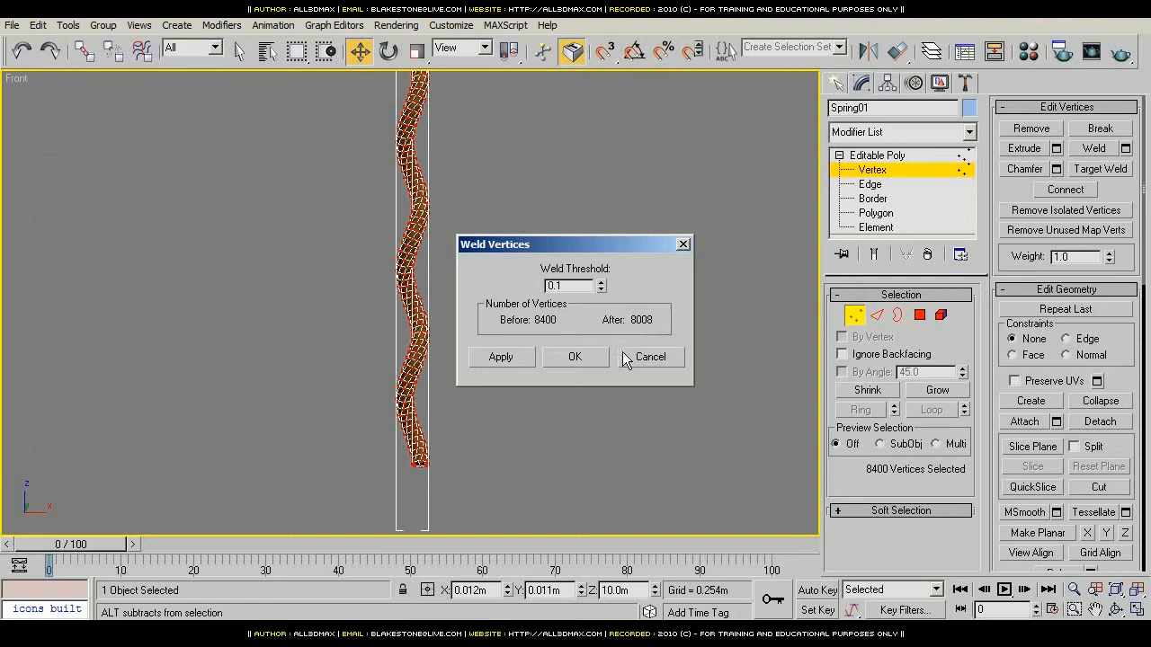
left_click(574, 358)
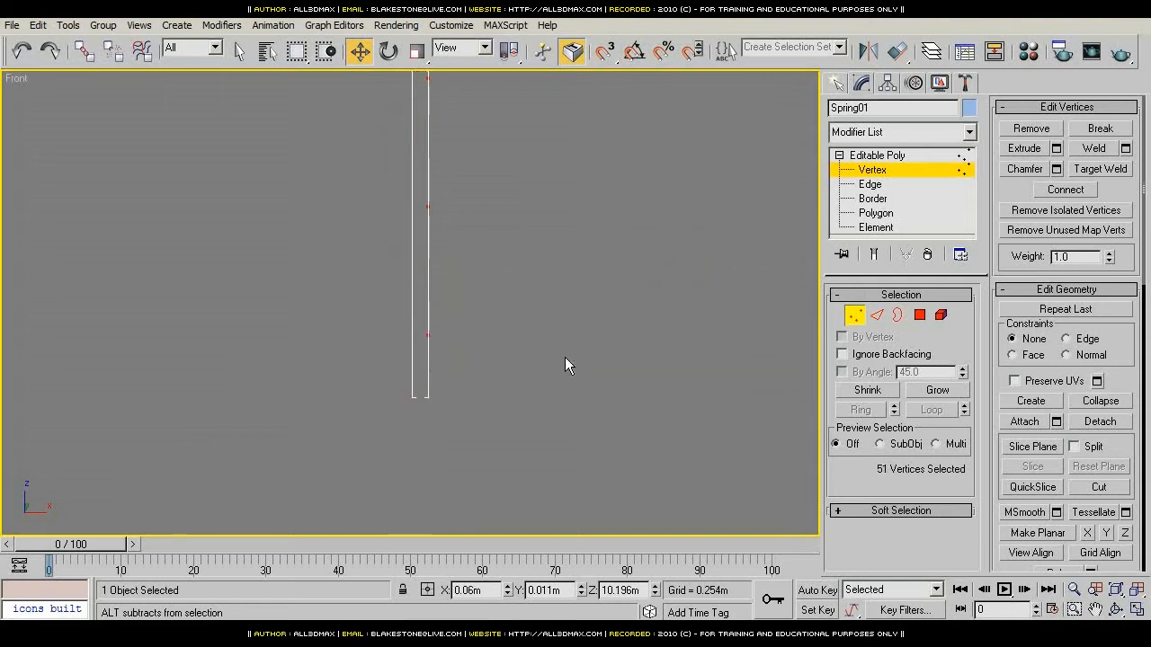
scroll(515, 386, "up", 5)
scroll(515, 381, "down", 3)
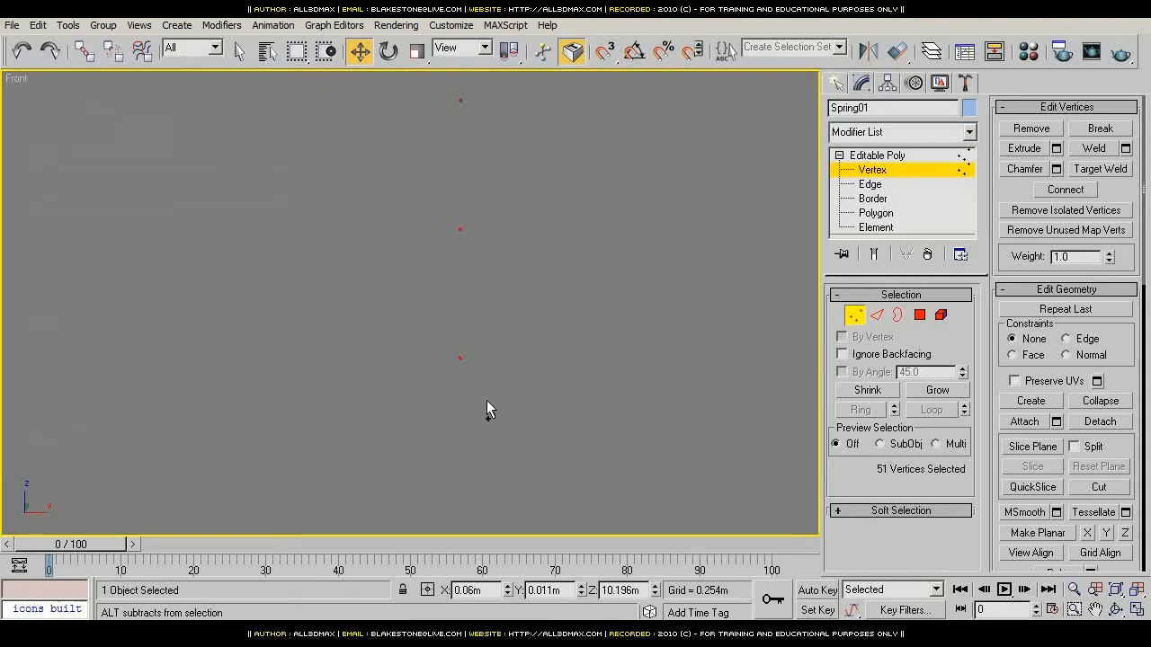
key("ctrl+z")
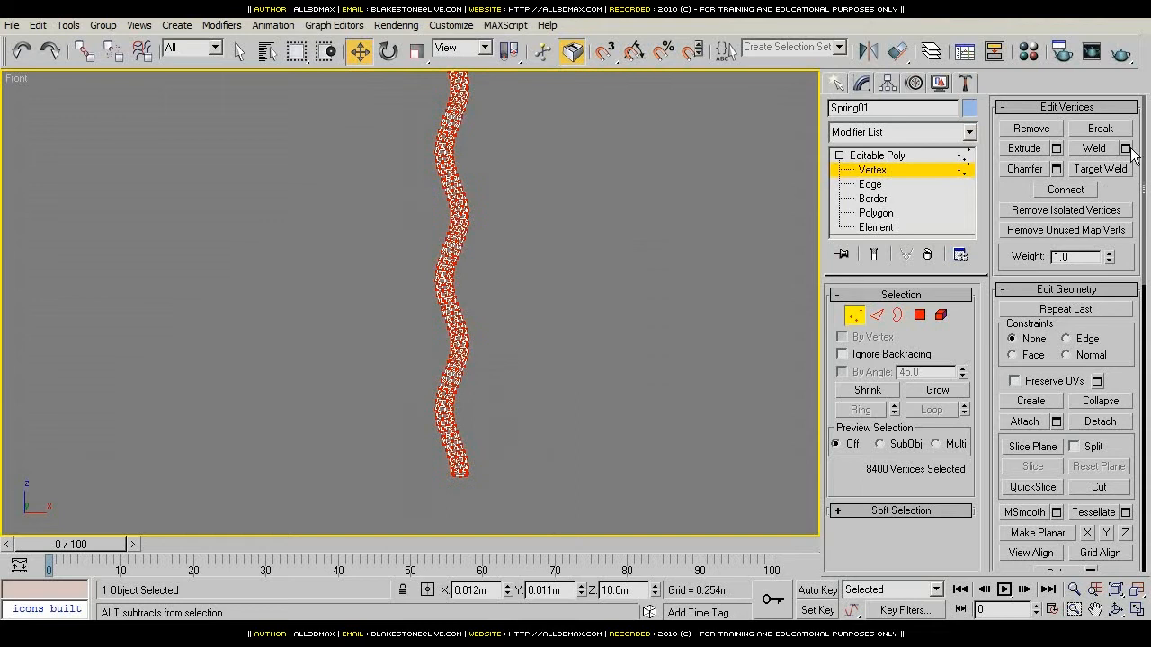
Step: Weld all the rope's selected vertices with a threshold of 0.01 m
left_click(1125, 148)
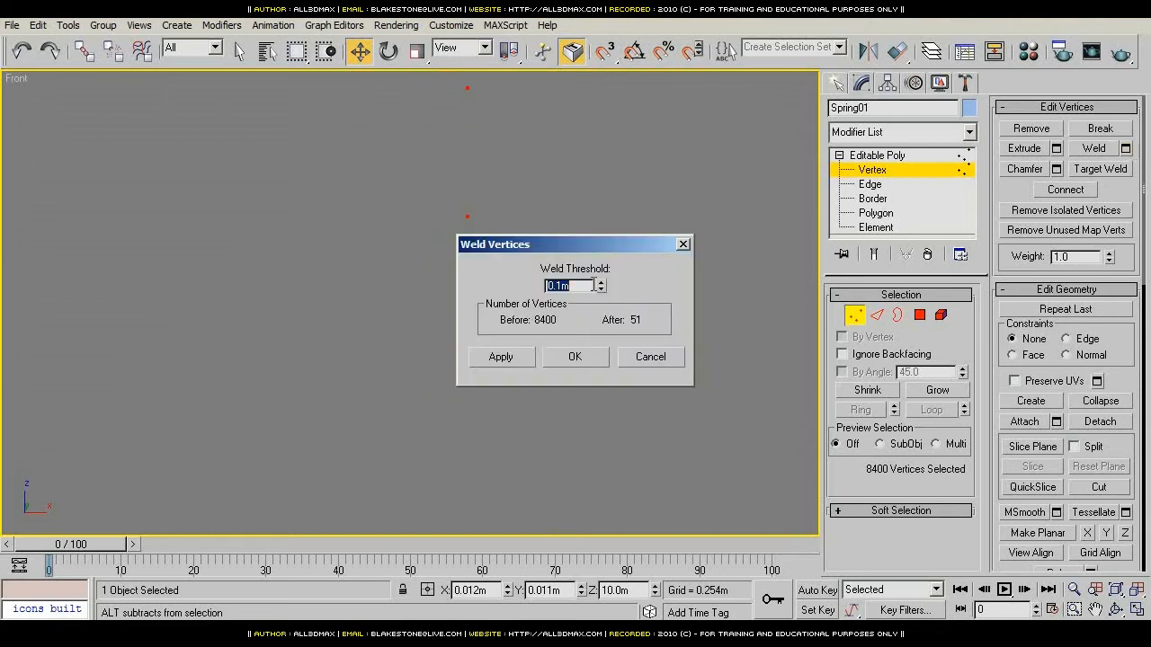
type("0.01")
key("Return")
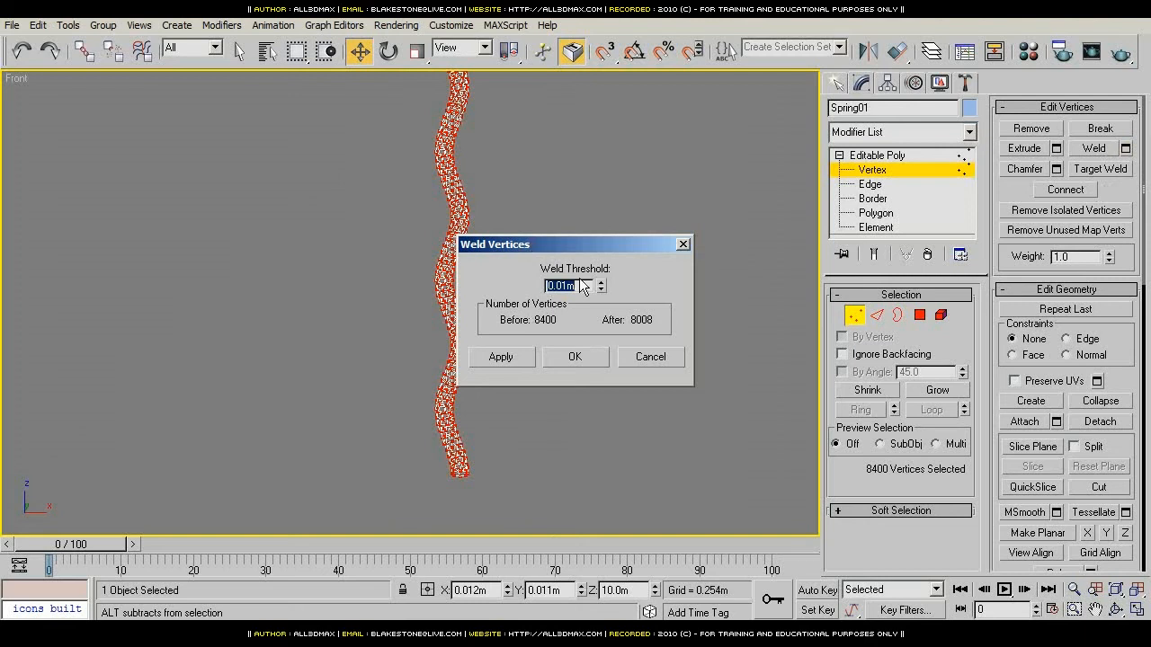
left_click_drag(576, 243, 620, 151)
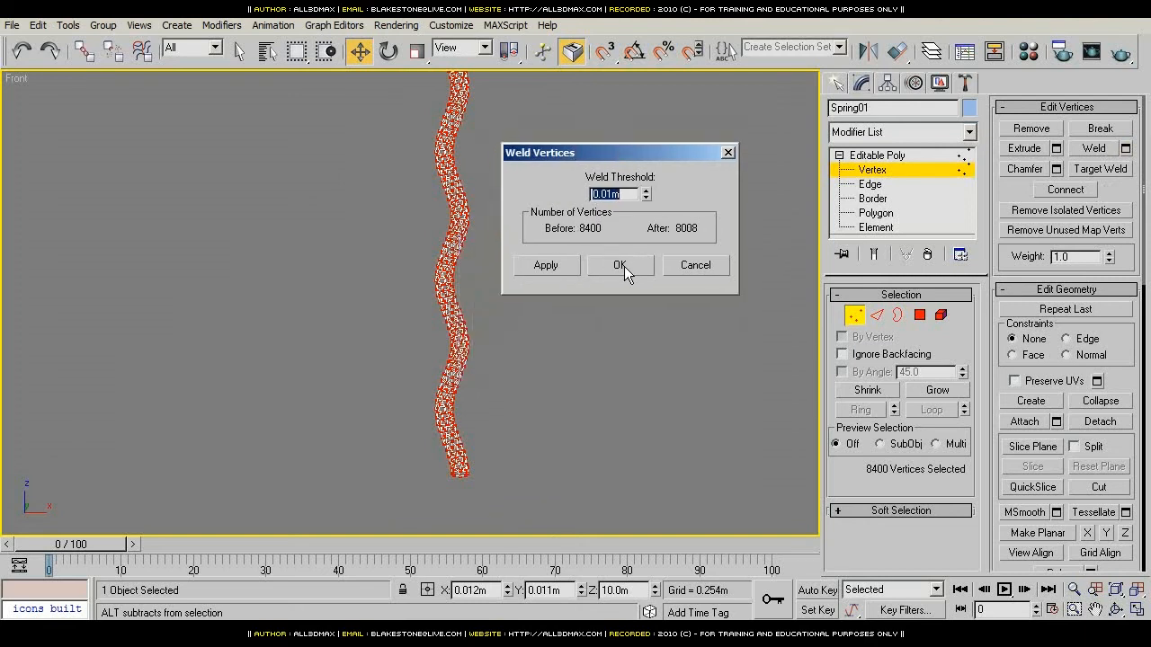
left_click(622, 265)
scroll(539, 297, "up", 4)
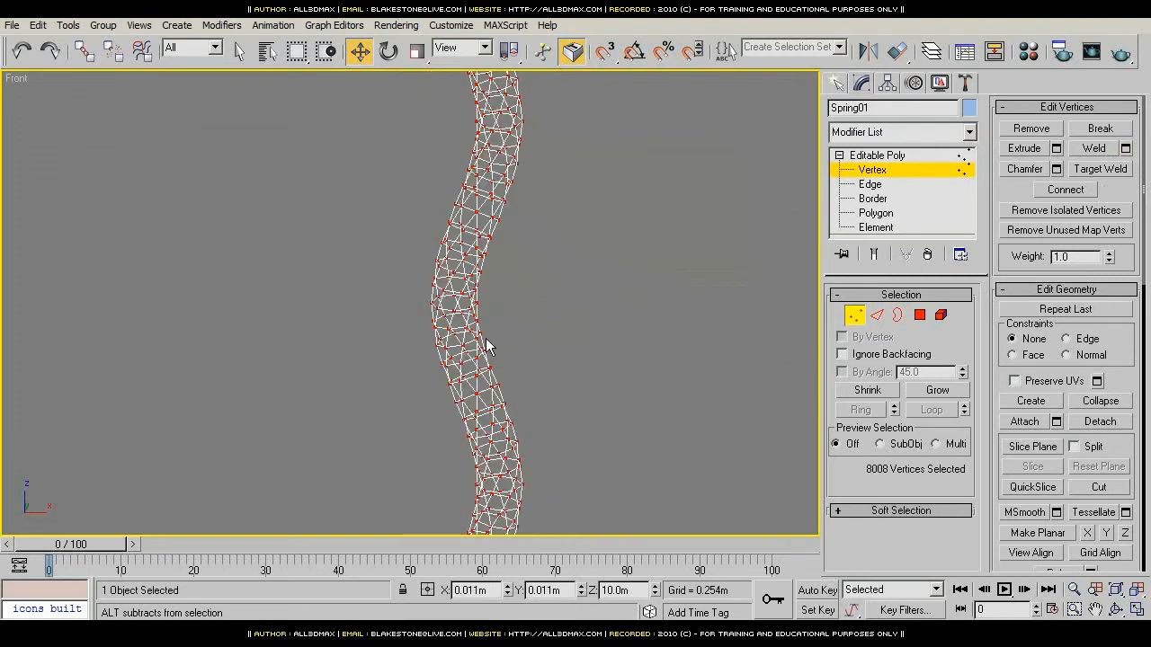
Step: Check the welded strand for open edges at Border level by selecting all borders and examining both ends
left_click(872, 198)
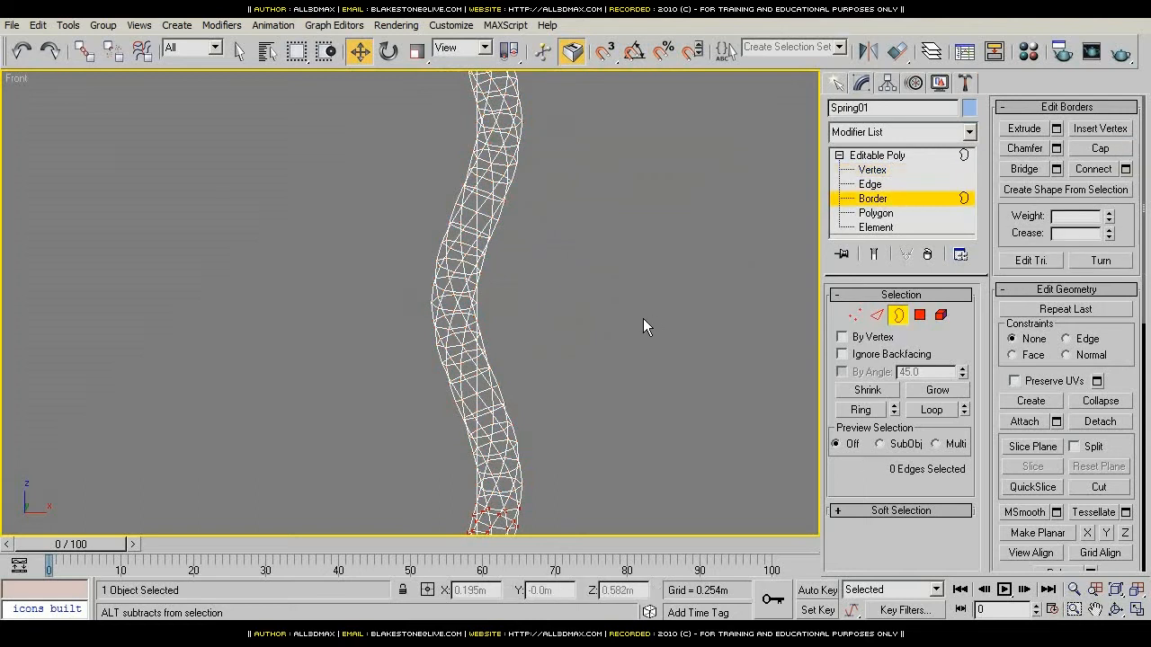
scroll(614, 283, "down", 3)
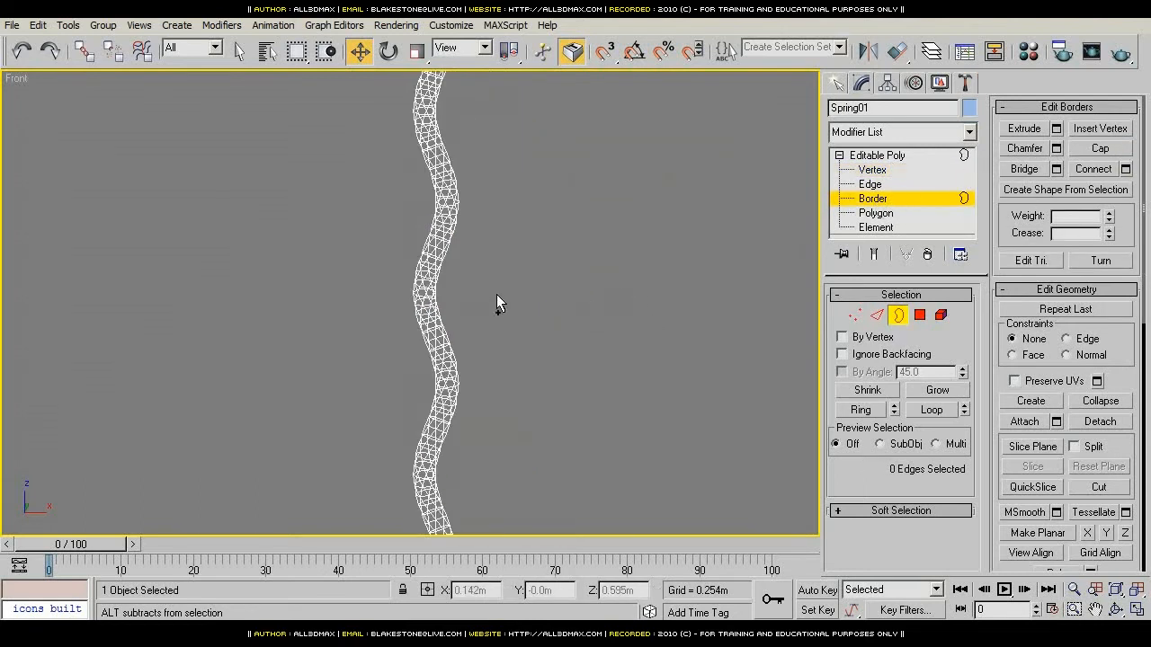
key("ctrl+a")
middle_click_drag(490, 301, 441, 218)
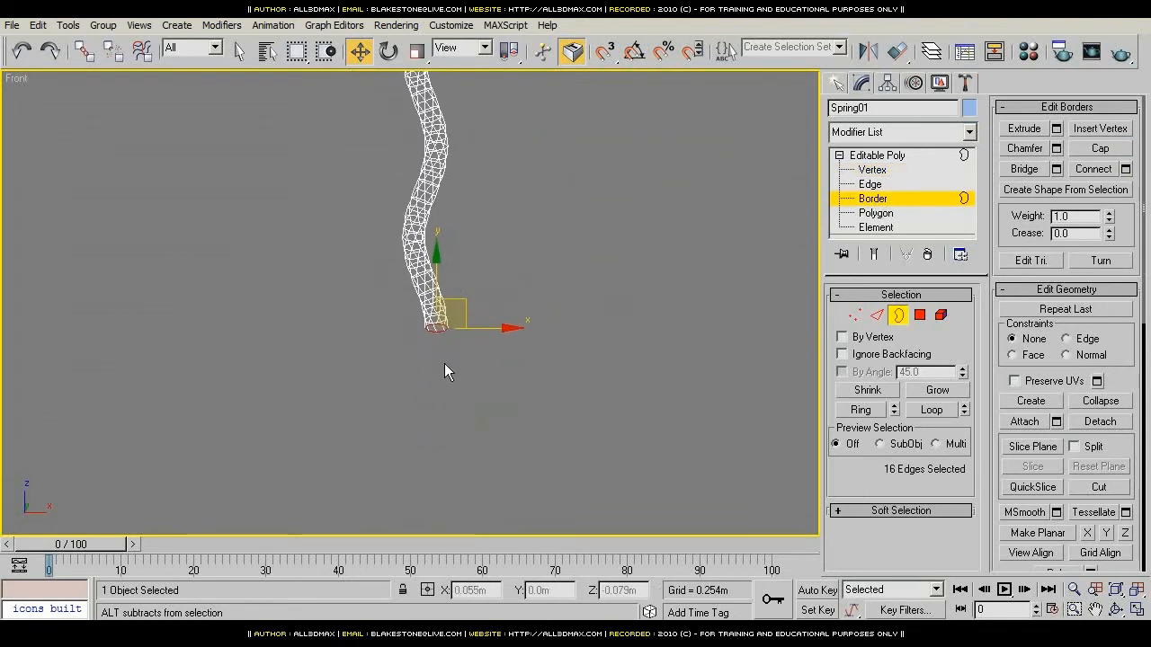
scroll(444, 363, "up", 4)
middle_click_drag(458, 315, 447, 416)
scroll(455, 225, "down", 6)
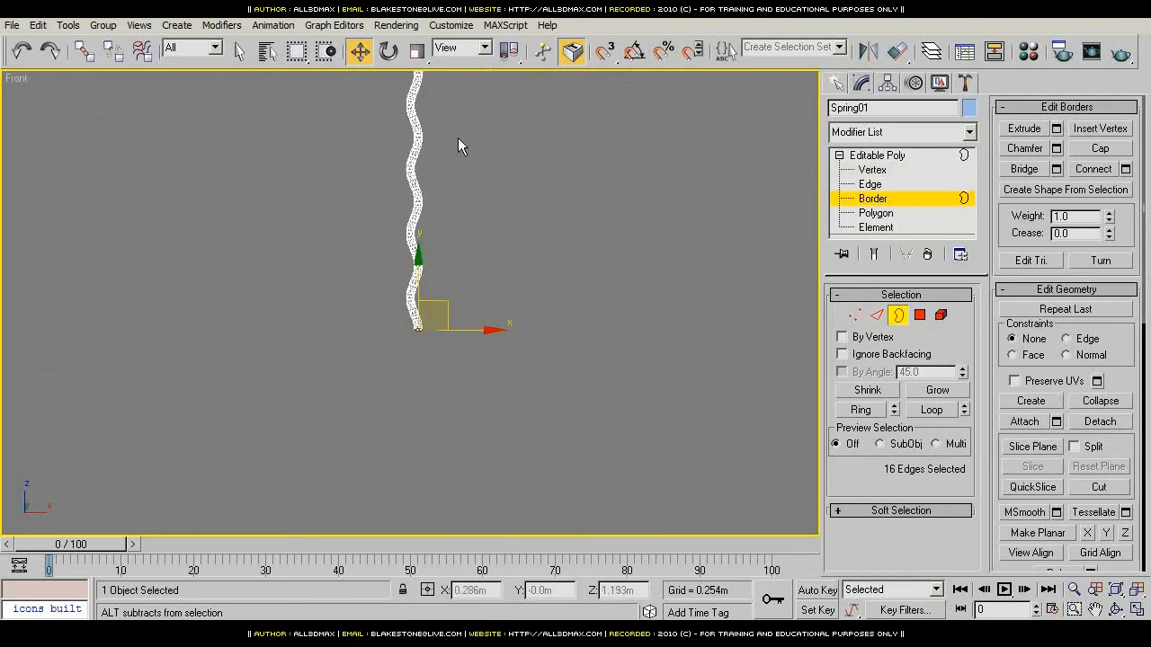
middle_click_drag(456, 142, 470, 325)
scroll(468, 315, "down", 3)
middle_click_drag(438, 252, 467, 467)
left_click(440, 149)
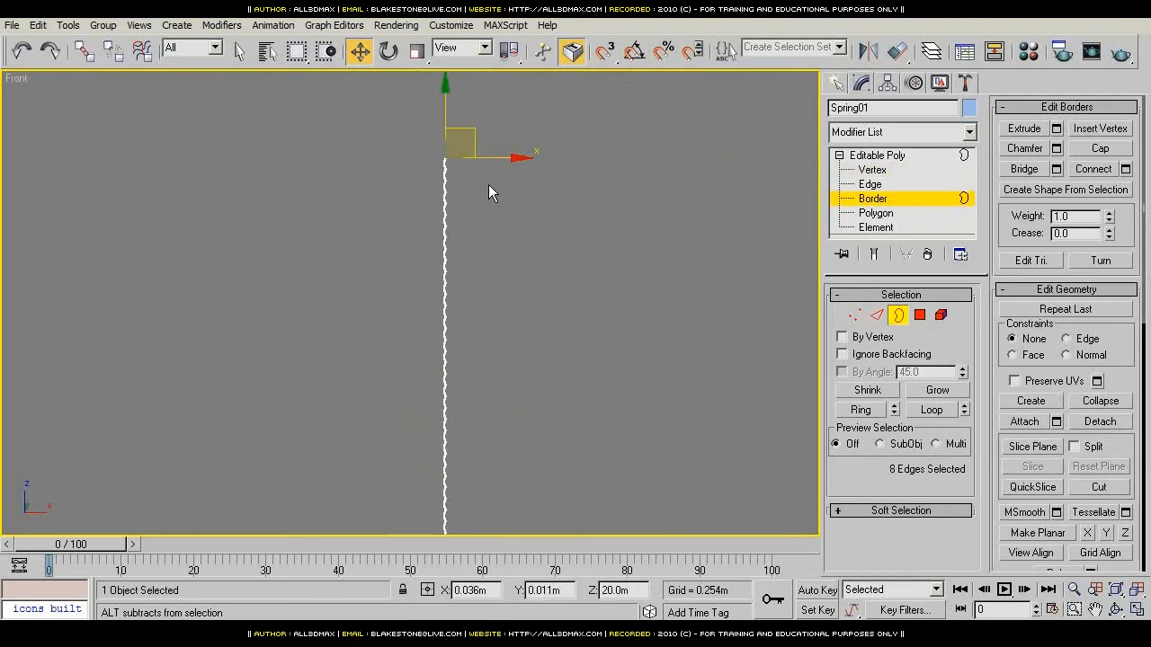
scroll(432, 207, "up", 10)
middle_click_drag(688, 497, 609, 313)
scroll(505, 310, "down", 4)
scroll(422, 470, "down", 5)
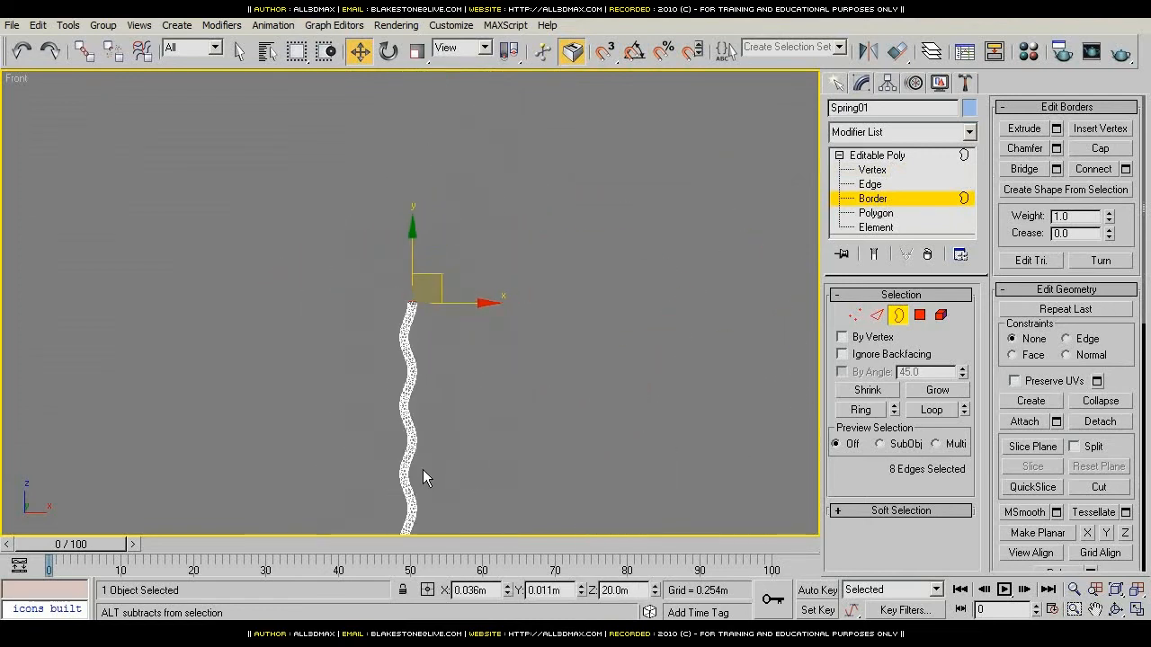
left_click(909, 200)
Step: Show the strand with shaded texture and clone it upward as a copy, placed at a height of about 0.121 m
middle_click_drag(476, 450, 481, 267)
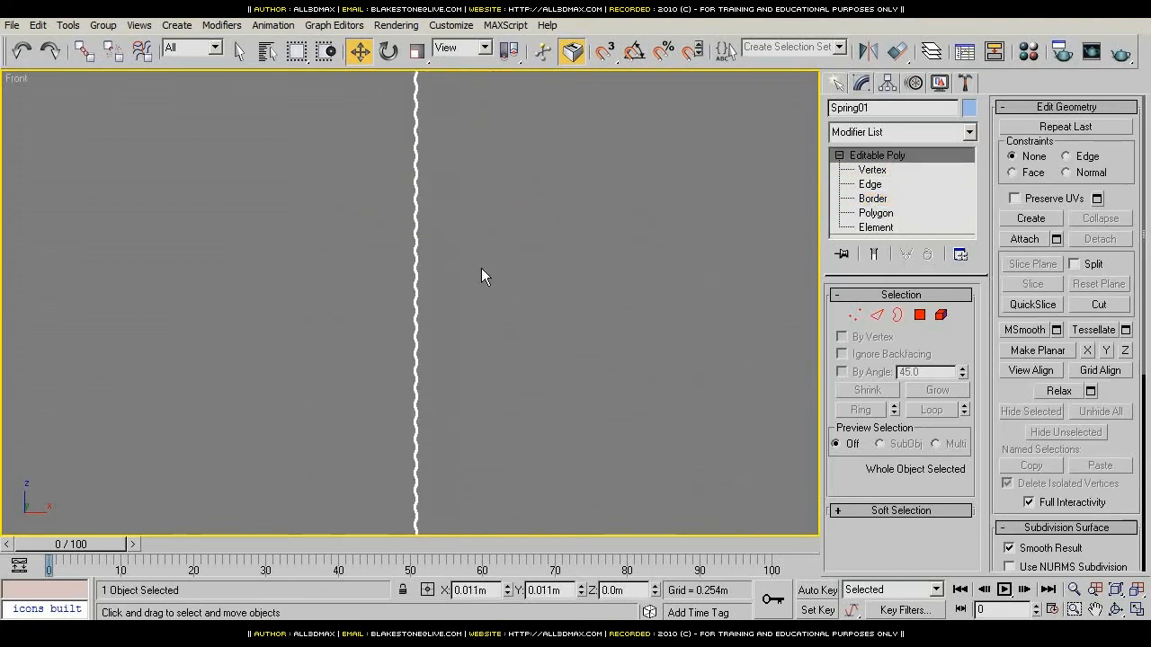
middle_click_drag(451, 486, 439, 261)
scroll(455, 470, "up", 5)
middle_click_drag(360, 431, 399, 156)
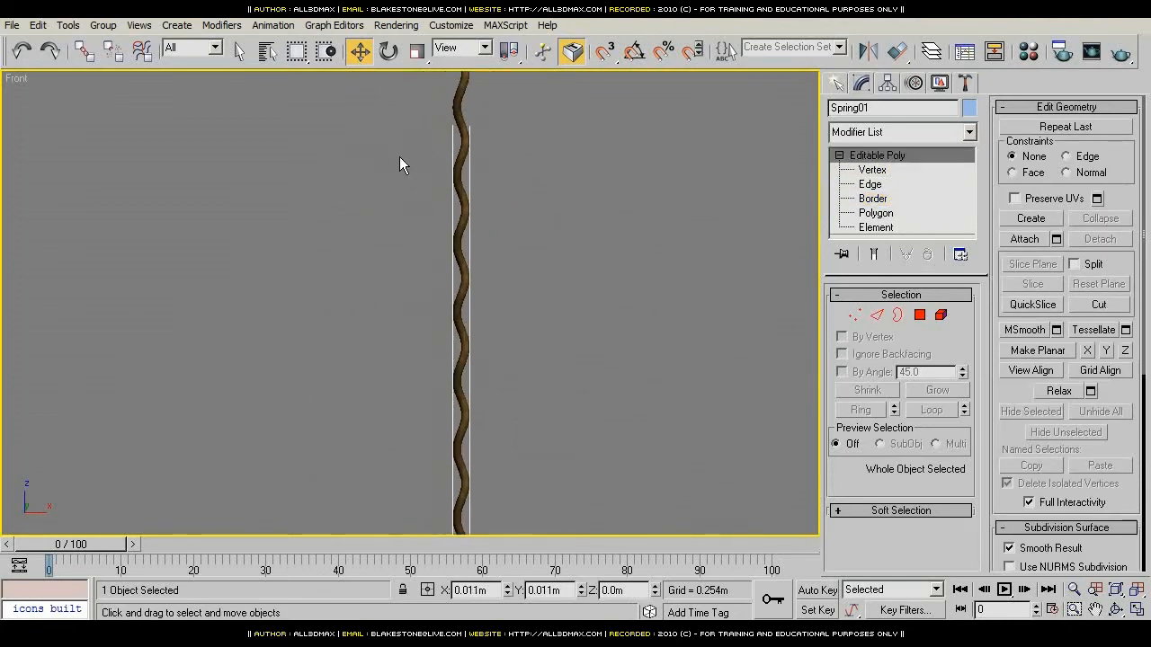
scroll(462, 325, "down", 5)
mouse_move(470, 423)
middle_mouse_down()
mouse_move(455, 236)
mouse_move(444, 239)
mouse_move(457, 388)
middle_mouse_up()
scroll(445, 214, "up", 5)
middle_click_drag(429, 241, 423, 298)
scroll(423, 297, "up", 5)
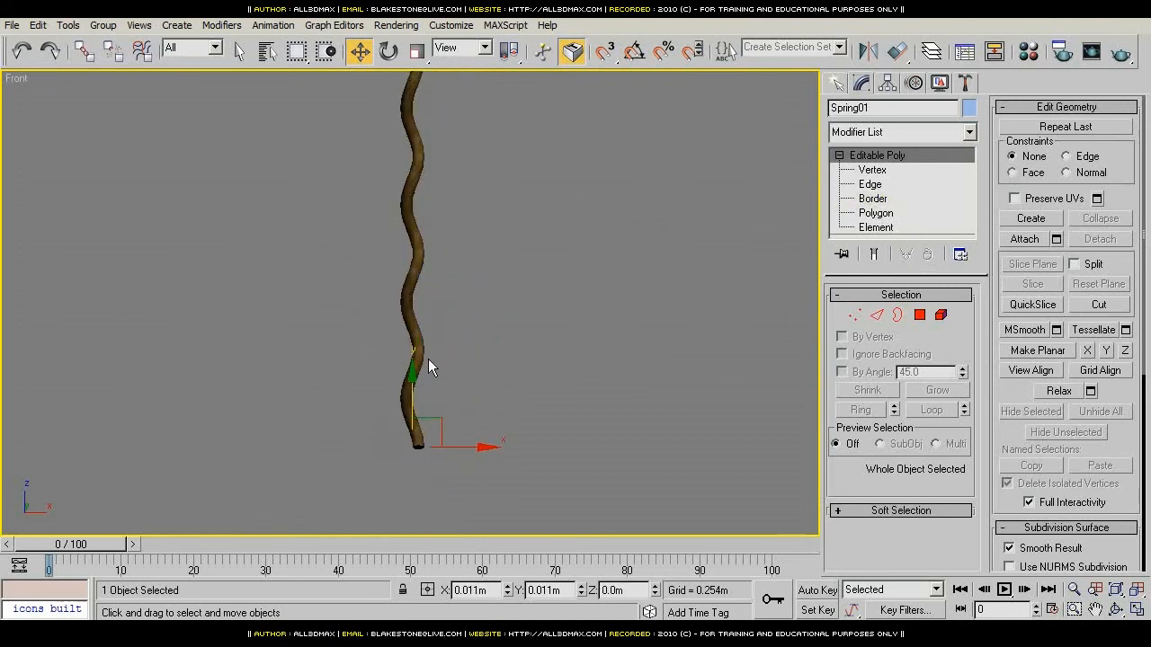
middle_click_drag(435, 341, 442, 298)
scroll(442, 298, "up", 4)
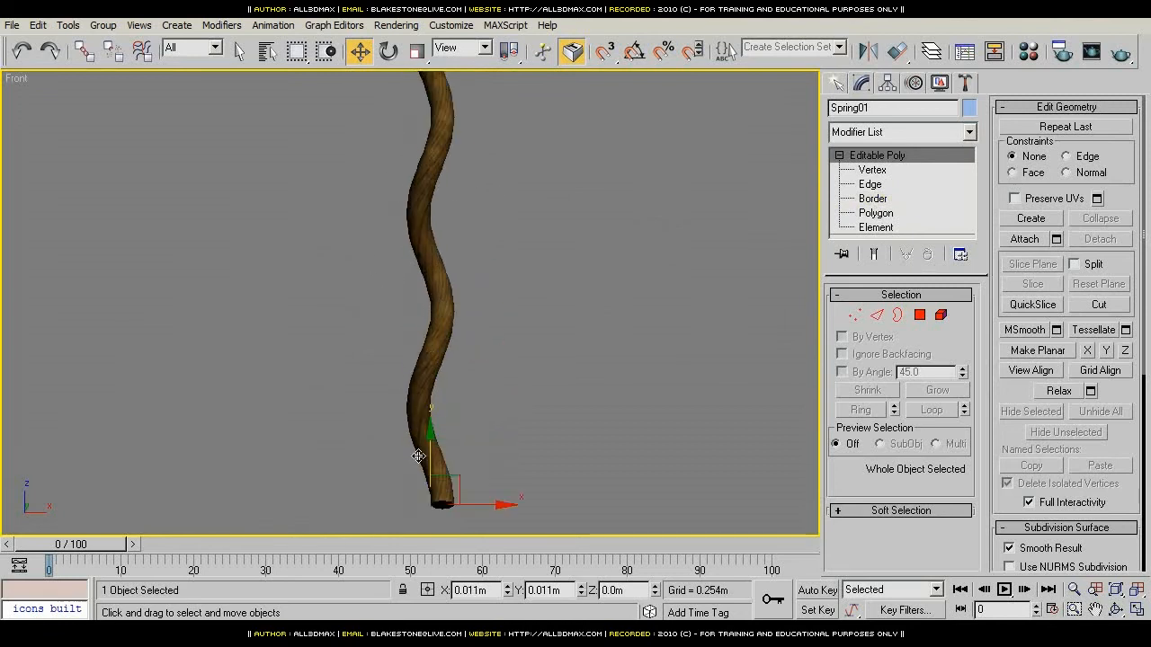
mouse_move(429, 459)
left_mouse_down("shift")
mouse_move(398, 401)
mouse_move(403, 386)
mouse_move(401, 397)
left_mouse_up("shift")
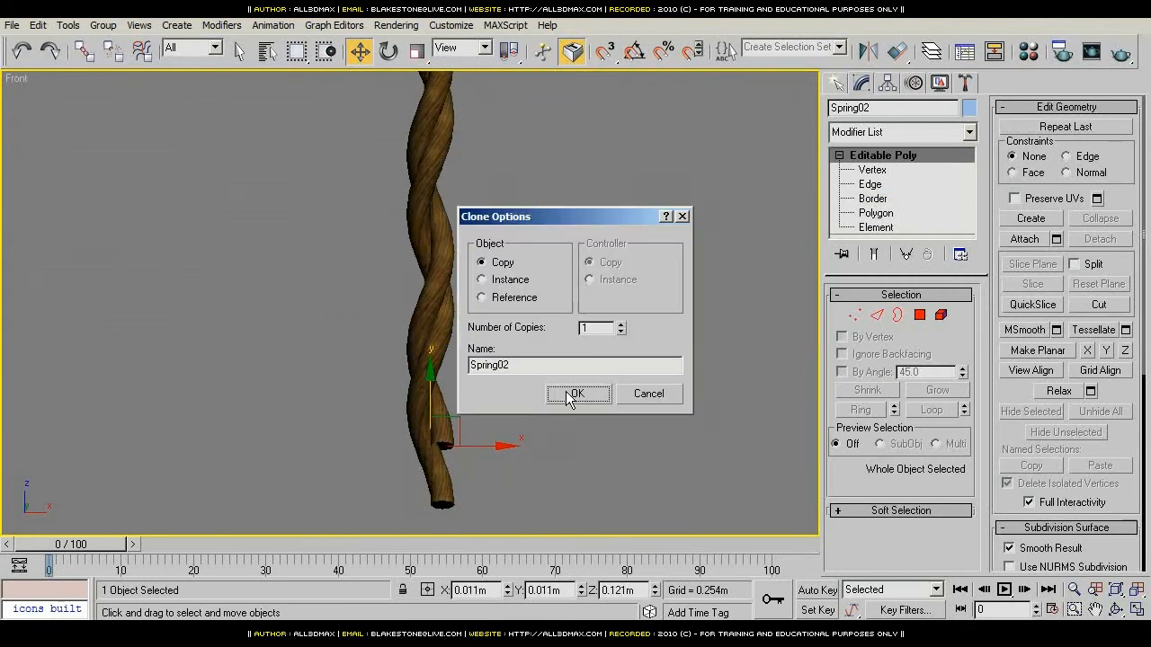
left_click(566, 391)
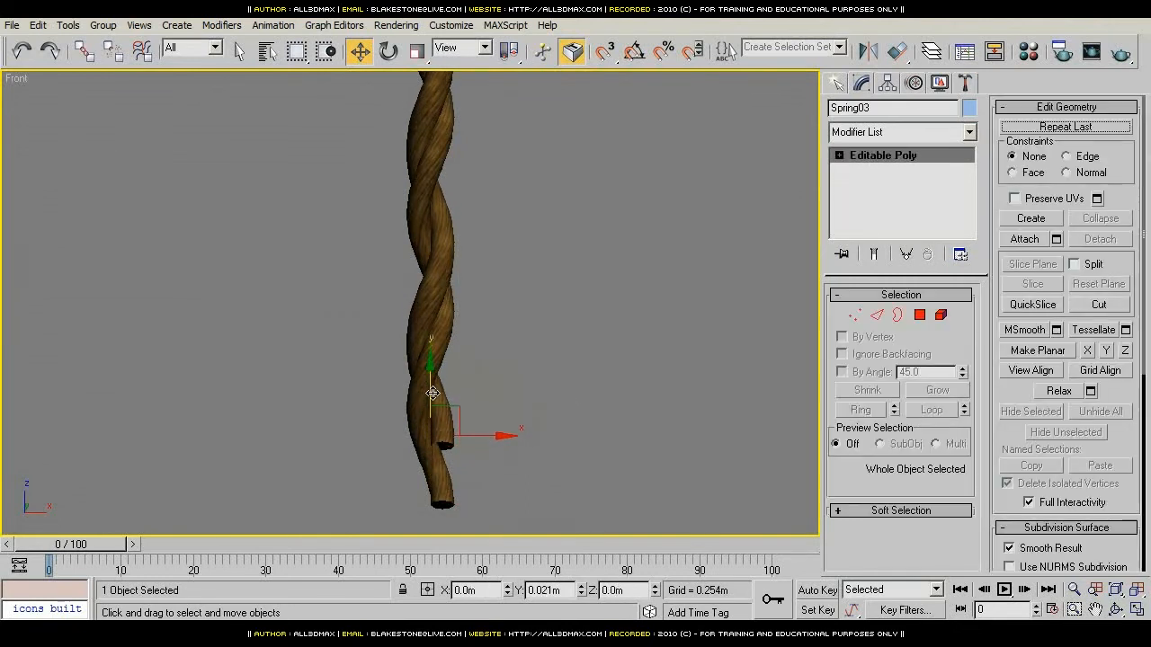
Step: Clone the second strand upward as a third copy, placed at a height of about 0.263 m
left_click_drag(432, 393, 422, 334)
left_click(565, 398)
scroll(456, 322, "up", 2)
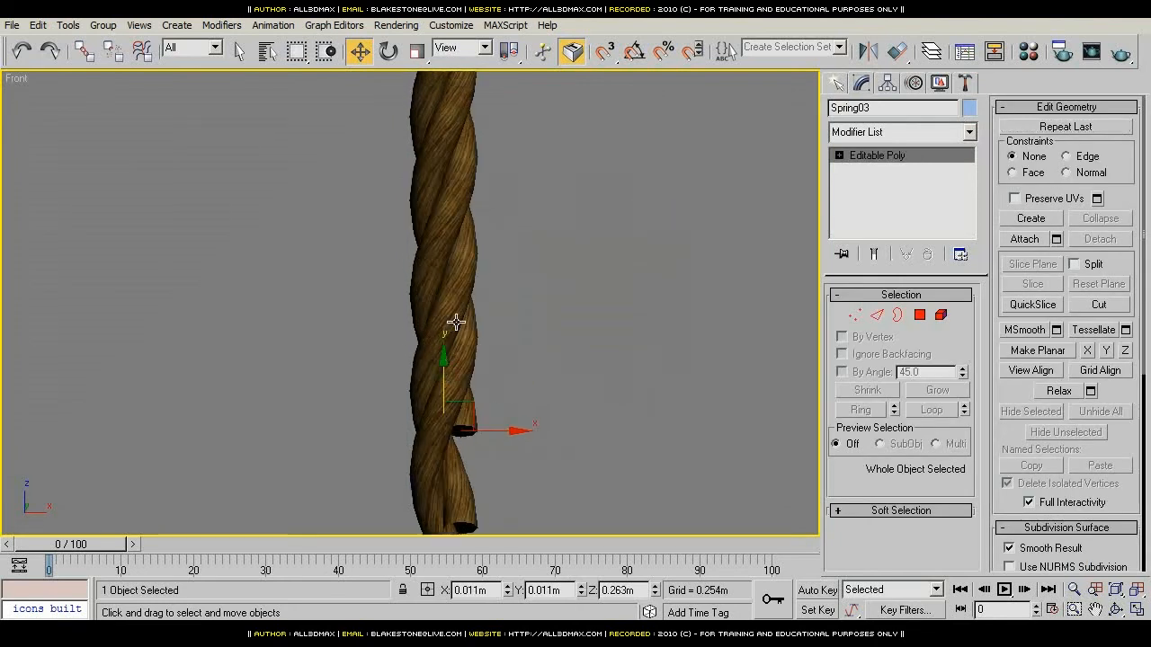
Step: Examine how the three strands interlock along the rope, in both the Front and Perspective views
left_click(429, 455)
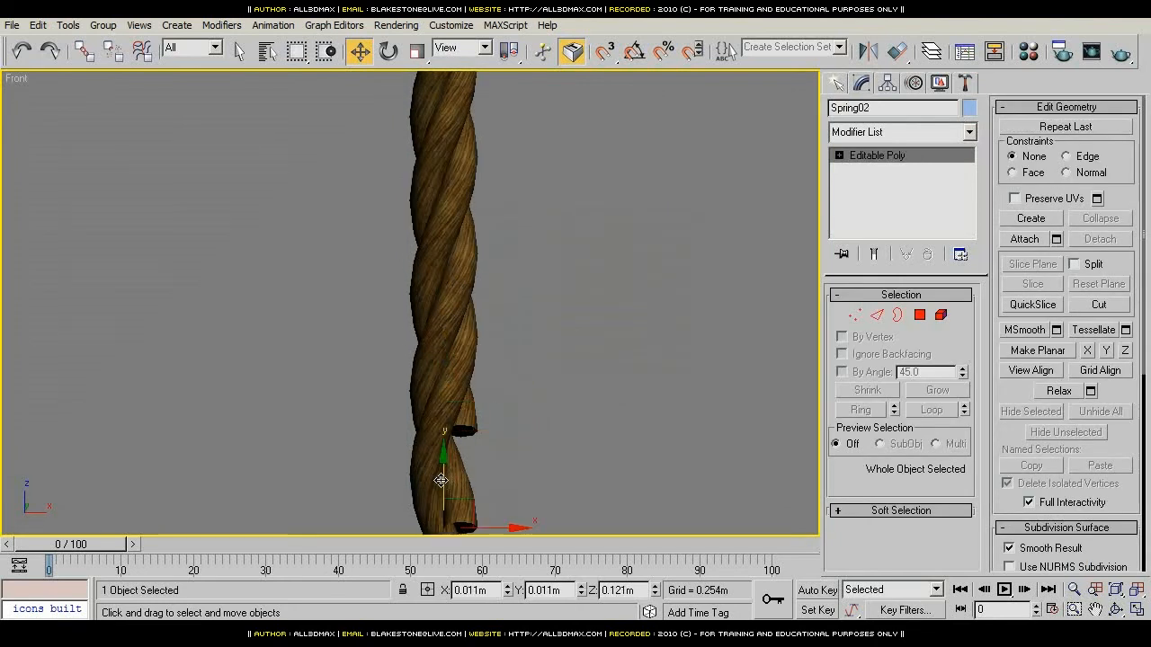
left_click(490, 207)
middle_click_drag(493, 318, 419, 384)
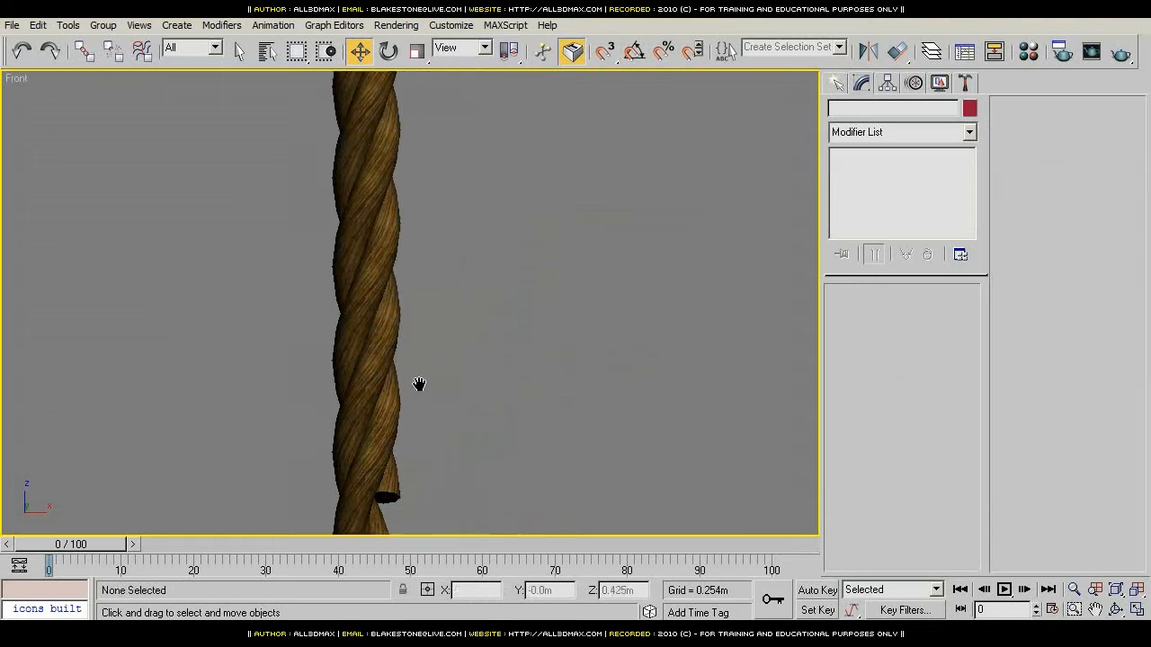
scroll(417, 251, "down", 4)
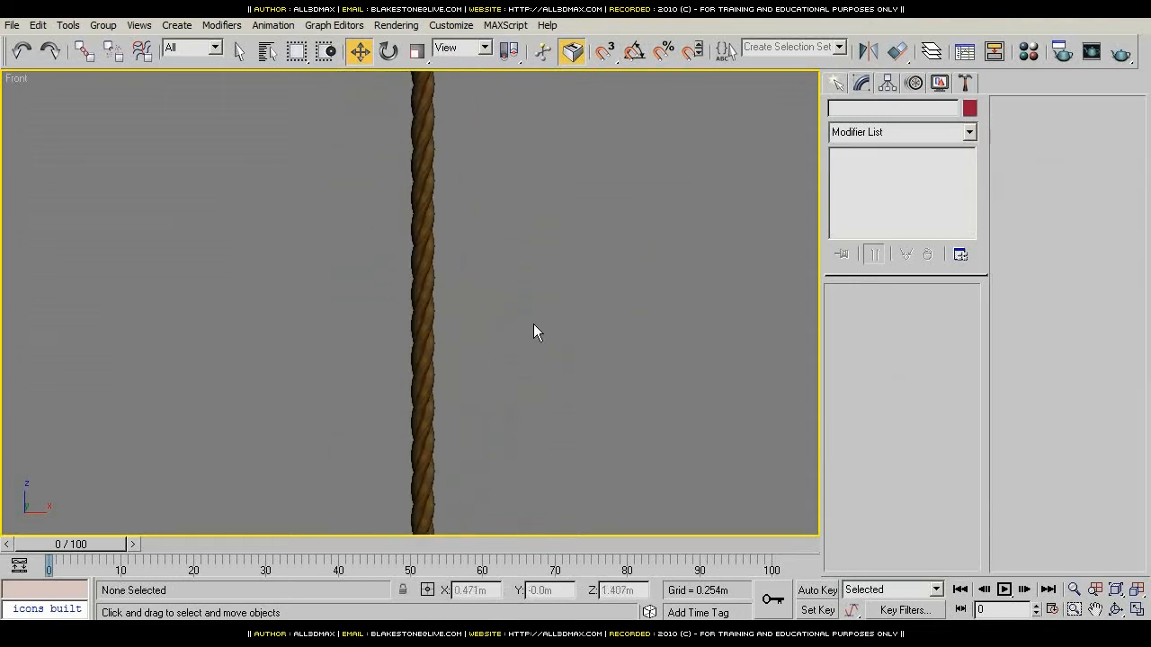
key("p")
mouse_move(490, 272)
middle_mouse_down()
mouse_move(489, 346)
mouse_move(535, 453)
mouse_move(433, 275)
mouse_move(285, 269)
mouse_move(339, 261)
mouse_move(665, 285)
mouse_move(501, 285)
mouse_move(390, 258)
mouse_move(367, 203)
mouse_move(348, 284)
mouse_move(548, 260)
mouse_move(704, 311)
mouse_move(340, 249)
mouse_move(470, 262)
mouse_move(477, 279)
mouse_move(506, 282)
mouse_move(477, 283)
middle_mouse_up()
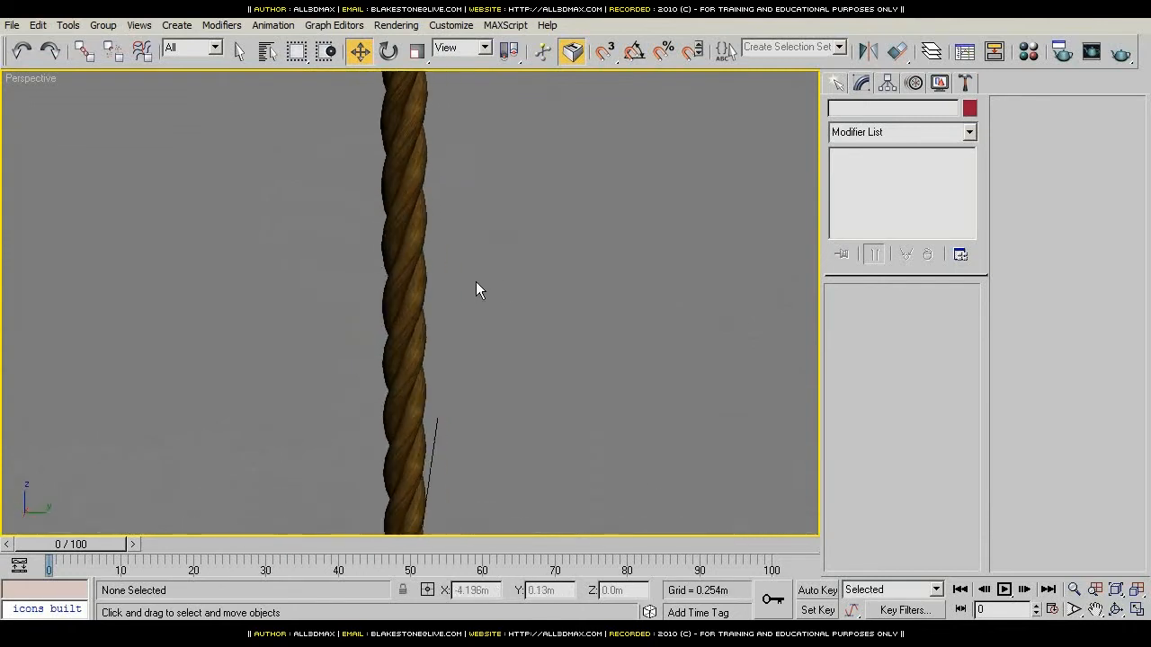
Step: With edged faces shown in the Front view, attach the two higher strands to the lowest strand, Spring01
key("f")
left_click_drag(300, 197, 503, 335)
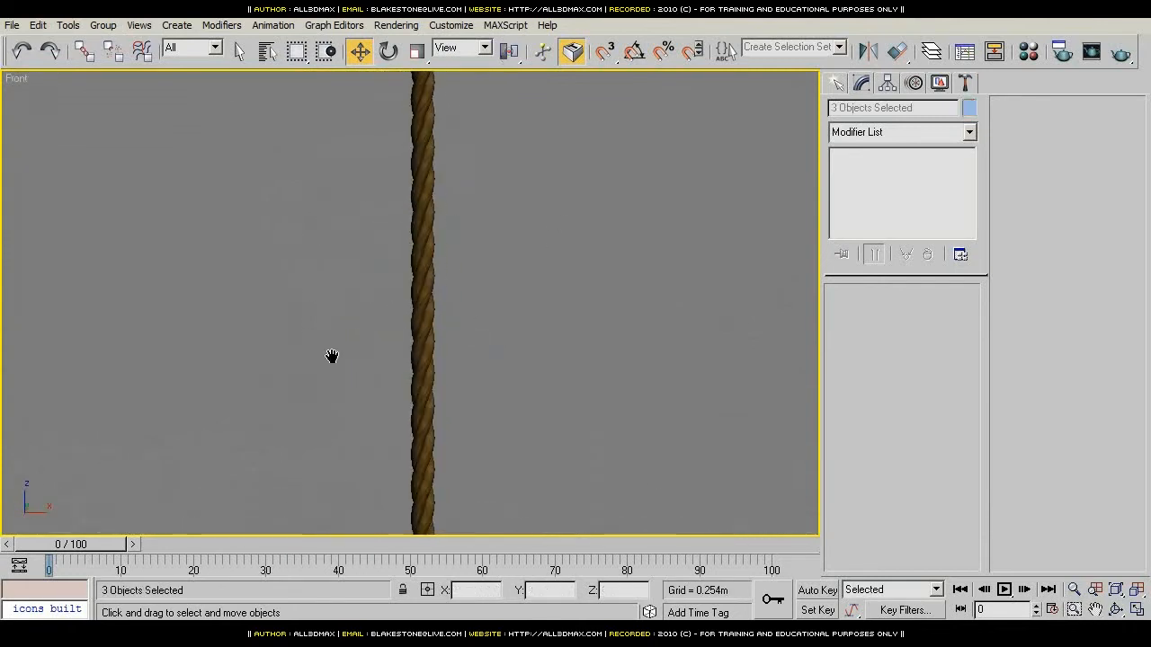
middle_click_drag(331, 357, 480, 290)
key("F4")
left_click(461, 419)
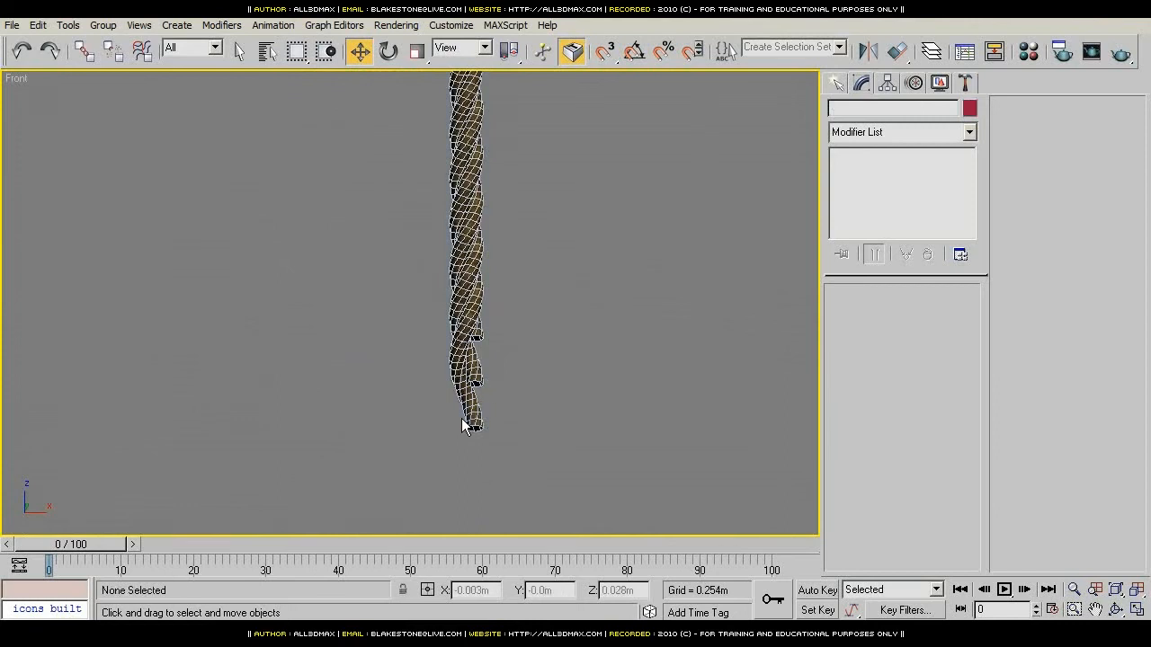
left_click(475, 419)
middle_click_drag(546, 326, 545, 312)
scroll(524, 324, "up", 2)
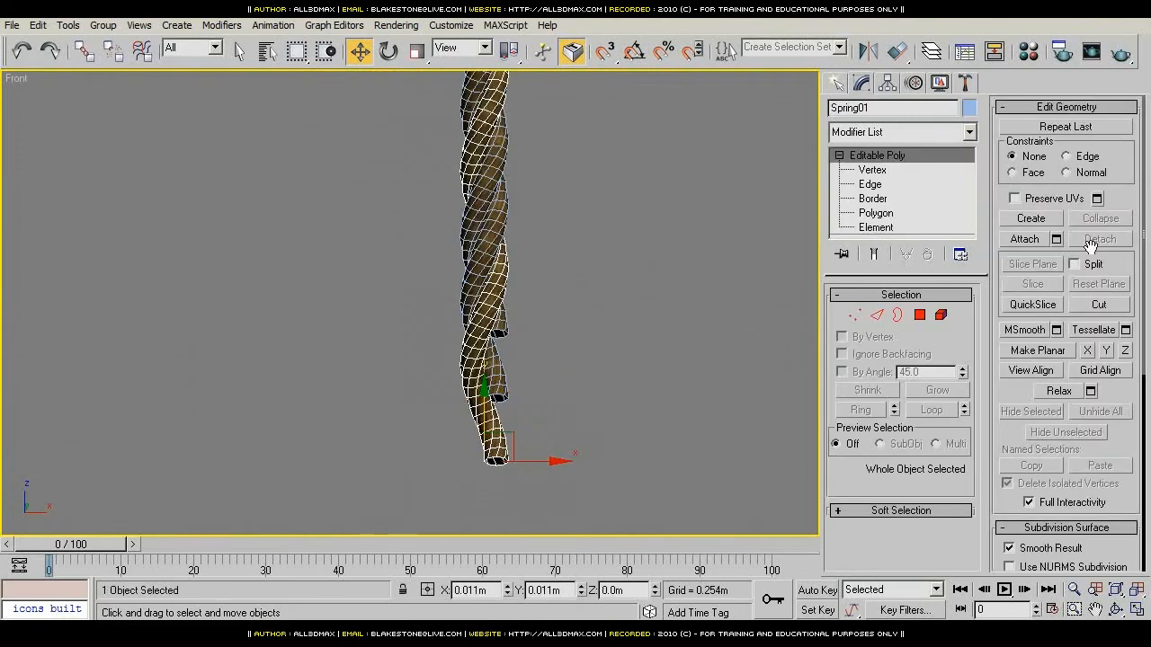
left_click(1025, 241)
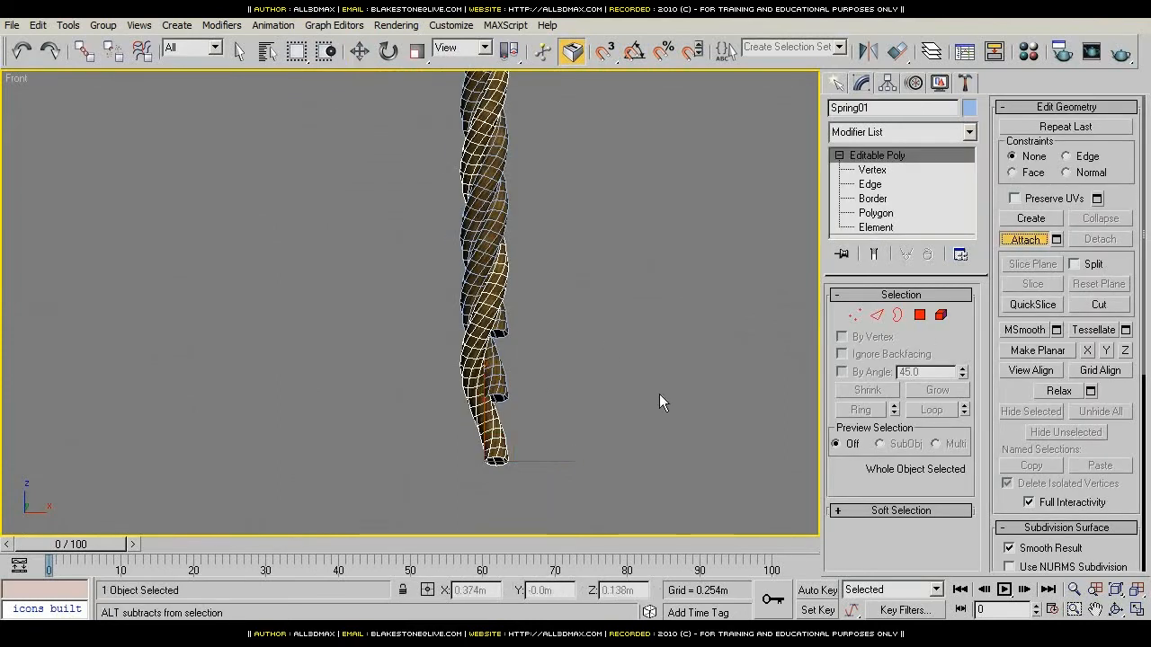
left_click(497, 379)
left_click(502, 326)
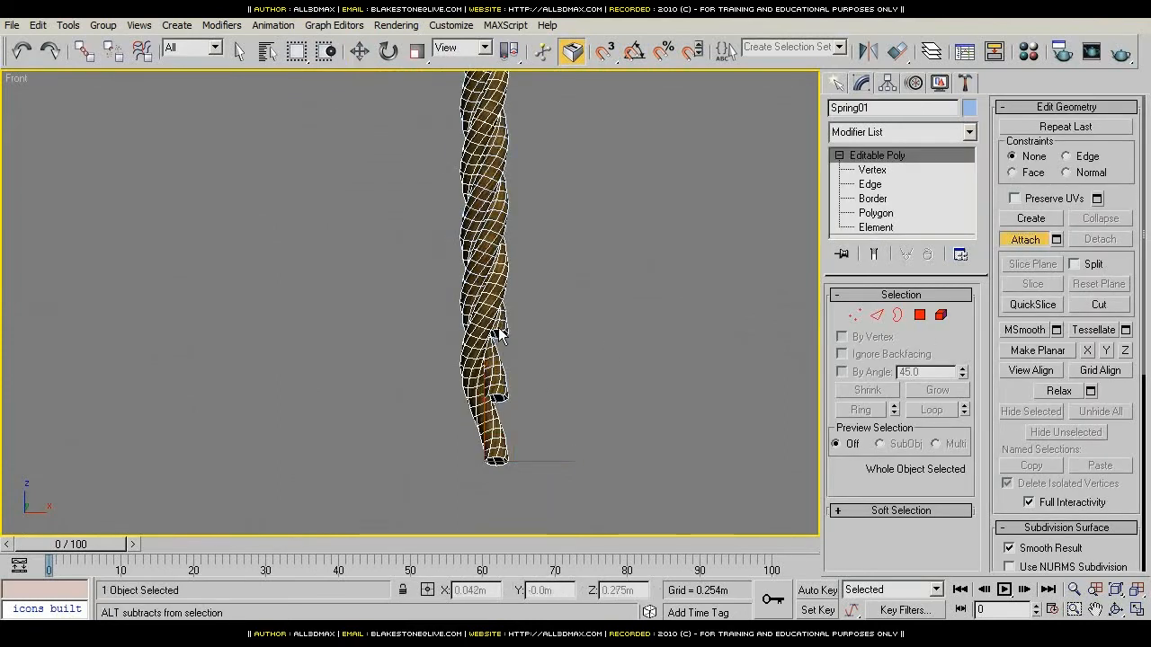
left_click(1029, 247)
Step: Clone the combined three-strand rope sideways along X as a copy, placed at about X 0.147 m
middle_click_drag(555, 246, 500, 296)
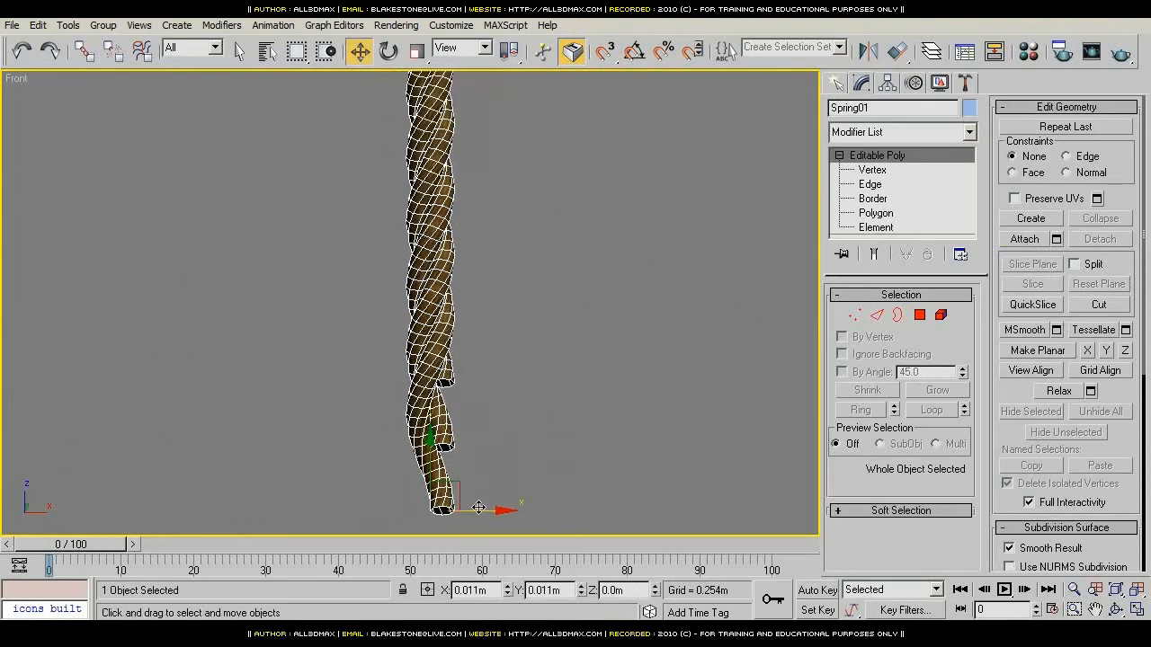
left_click_drag(476, 510, 543, 515, "shift")
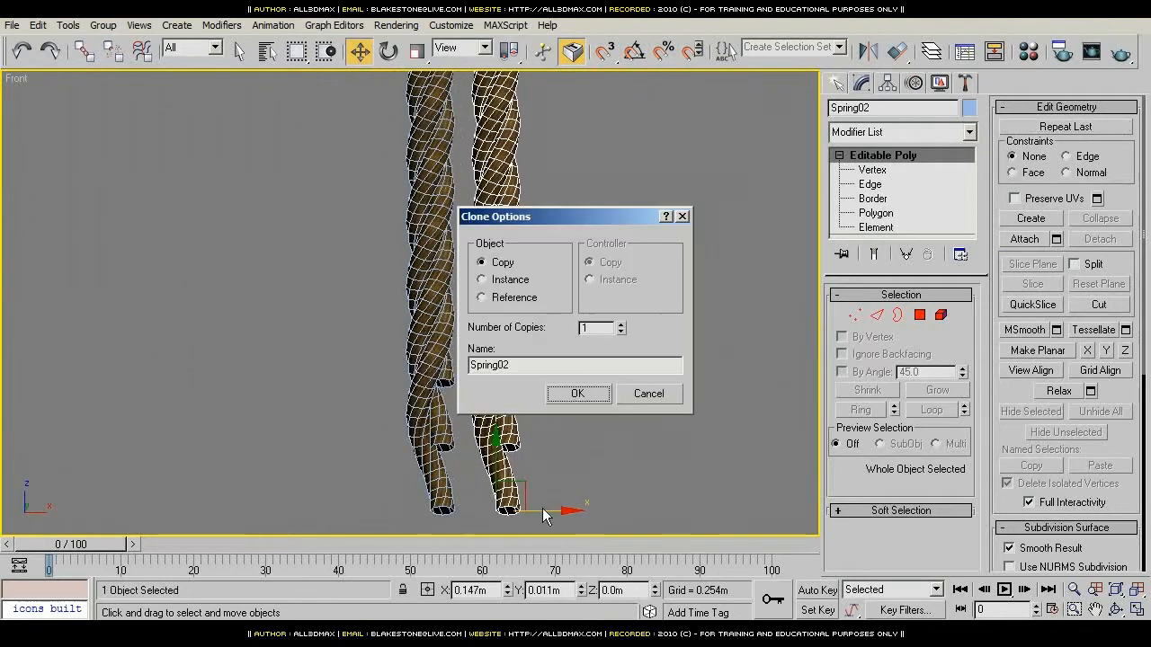
left_click(574, 396)
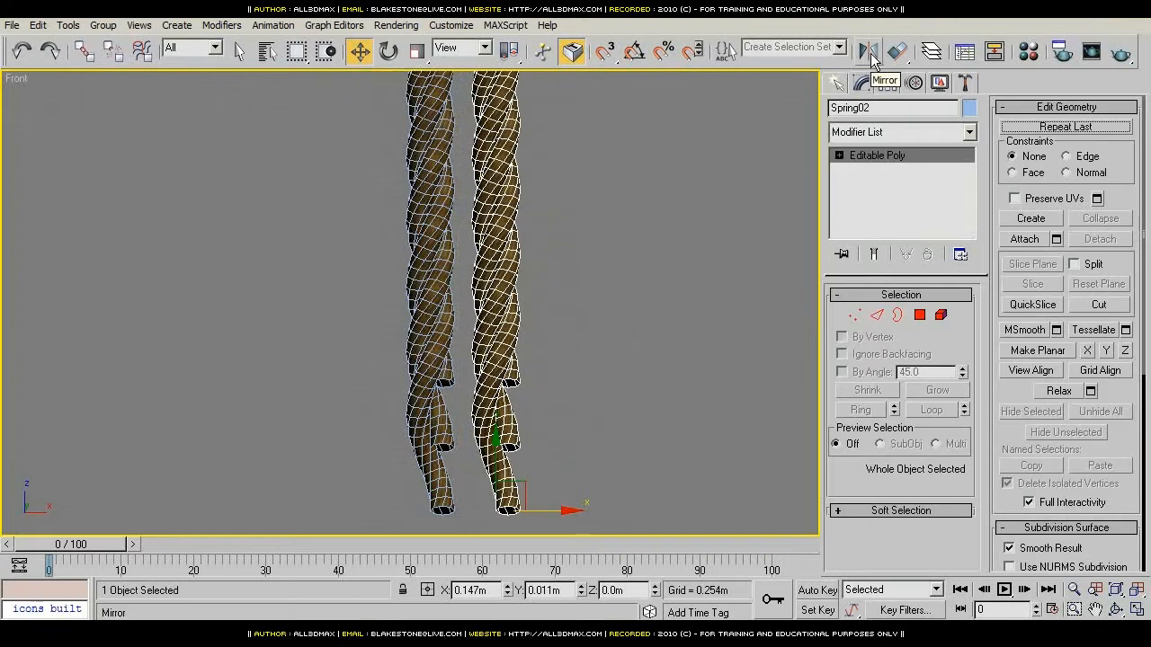
Step: Mirror the copied rope about the X axis with No Clone and a 0.0 m offset
left_click(869, 52)
left_click_drag(555, 168, 752, 141)
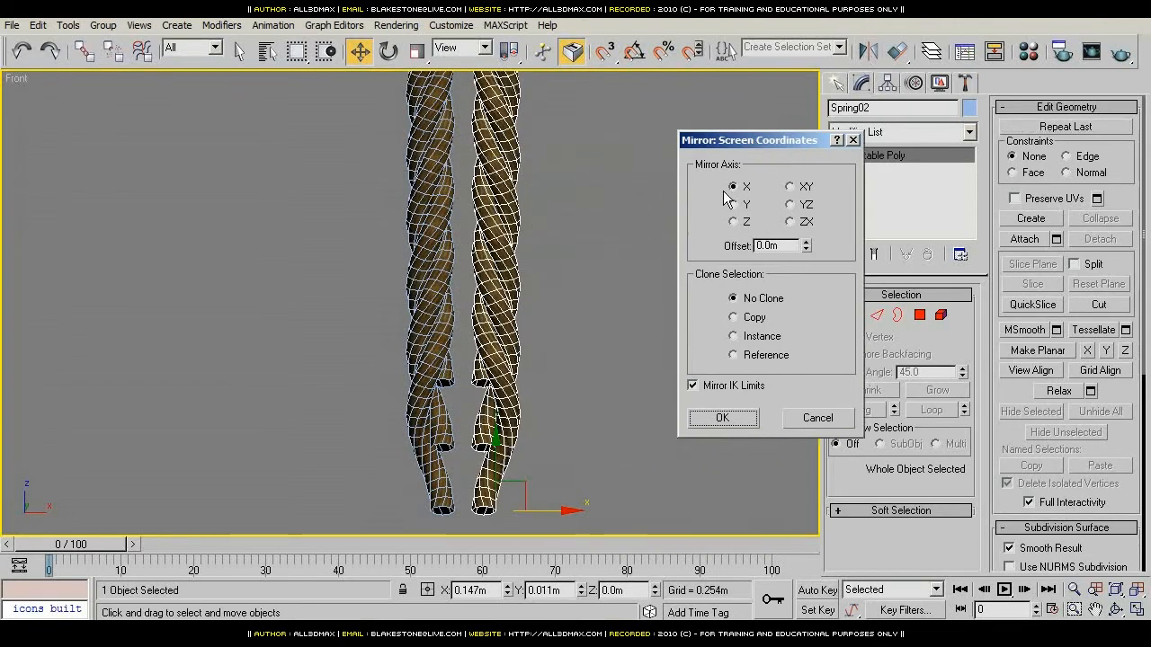
left_click(722, 417)
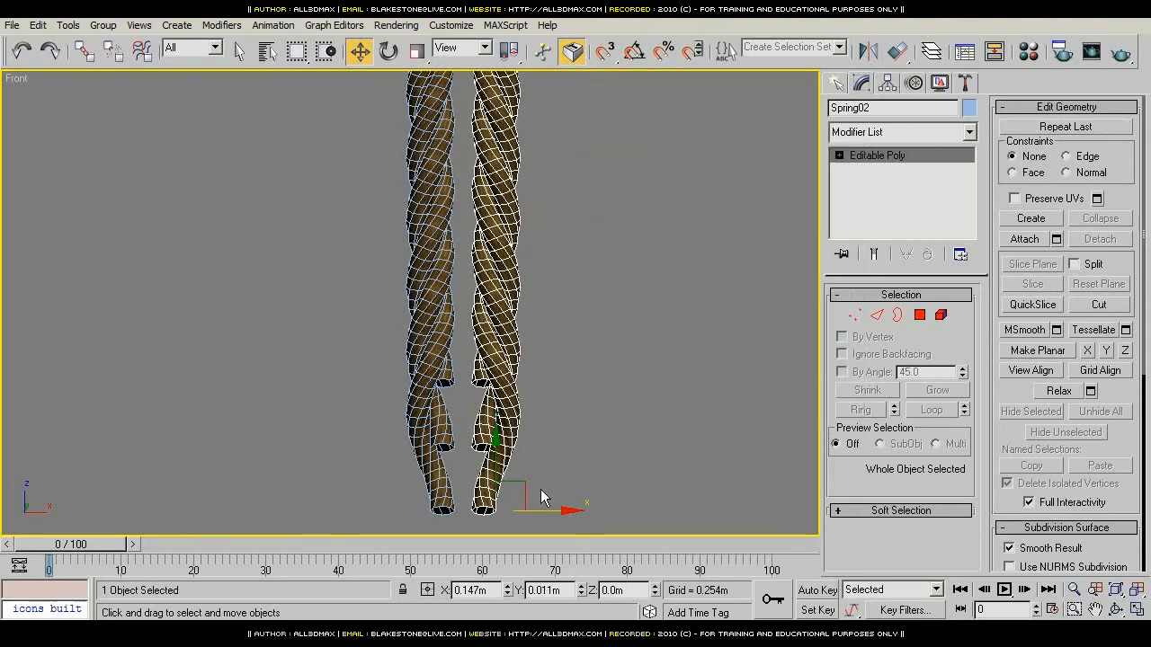
Step: Hide the edged faces and move the mirrored rope against the original, to about X 0.083 m and Z 0.045 m
left_click_drag(523, 492, 496, 468)
key("F4")
middle_click_drag(510, 405, 514, 456)
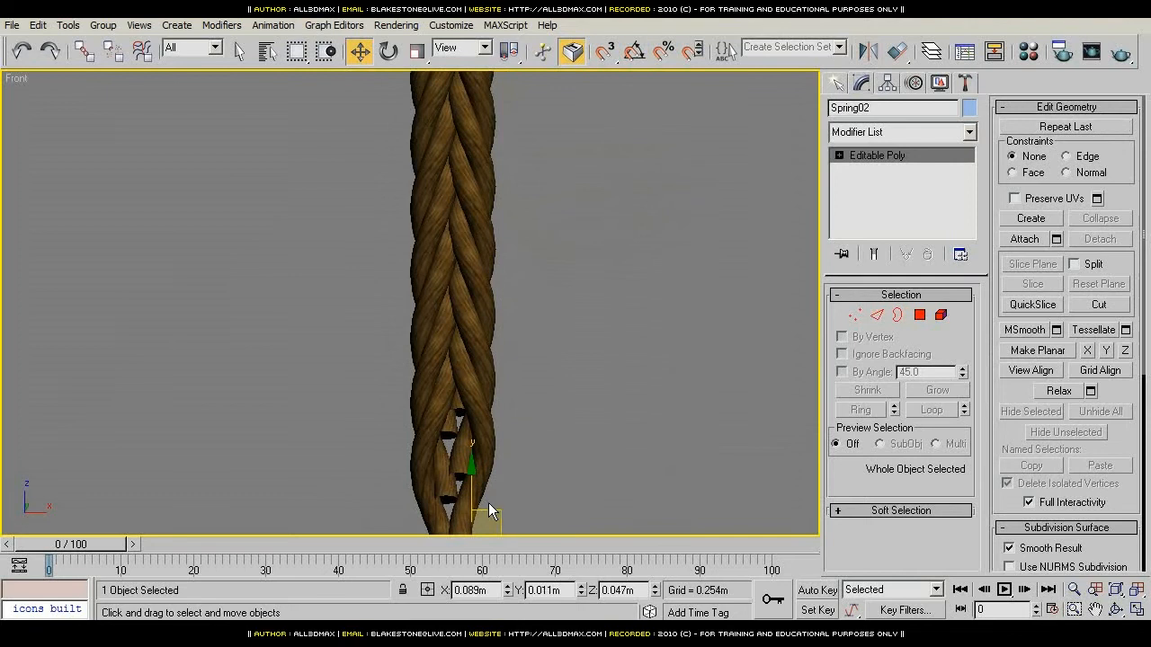
left_click_drag(492, 512, 495, 514)
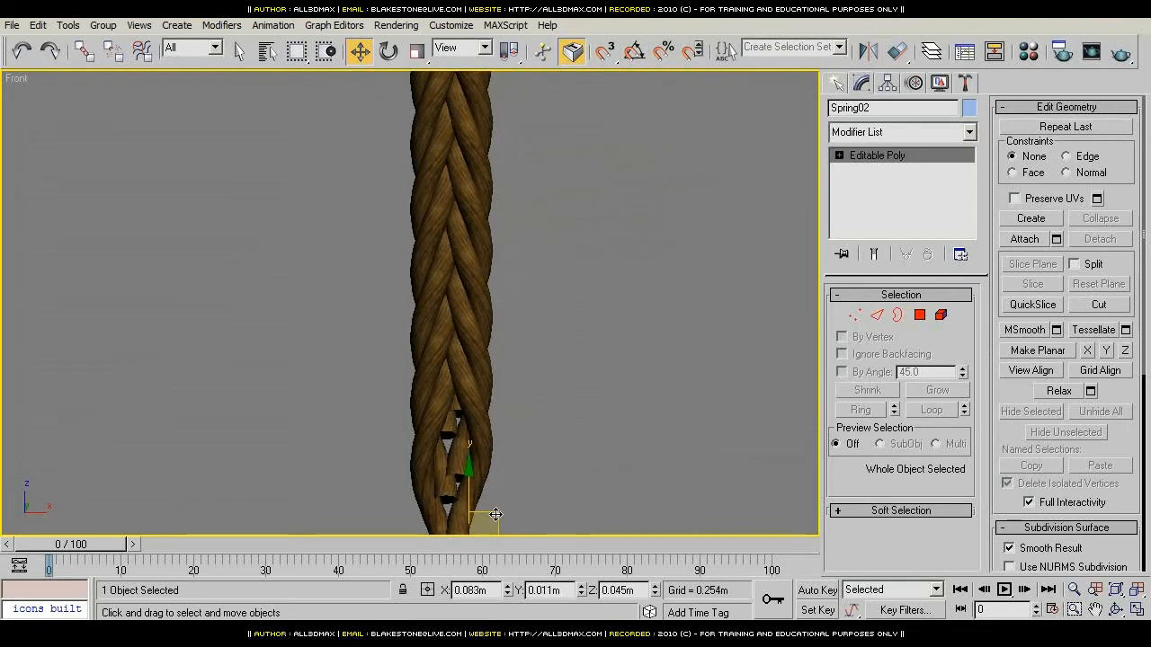
Step: Inspect the braided rope along its length in the front and perspective views
middle_click_drag(559, 382, 519, 545)
middle_click_drag(457, 346, 471, 483)
middle_click_drag(495, 261, 486, 356)
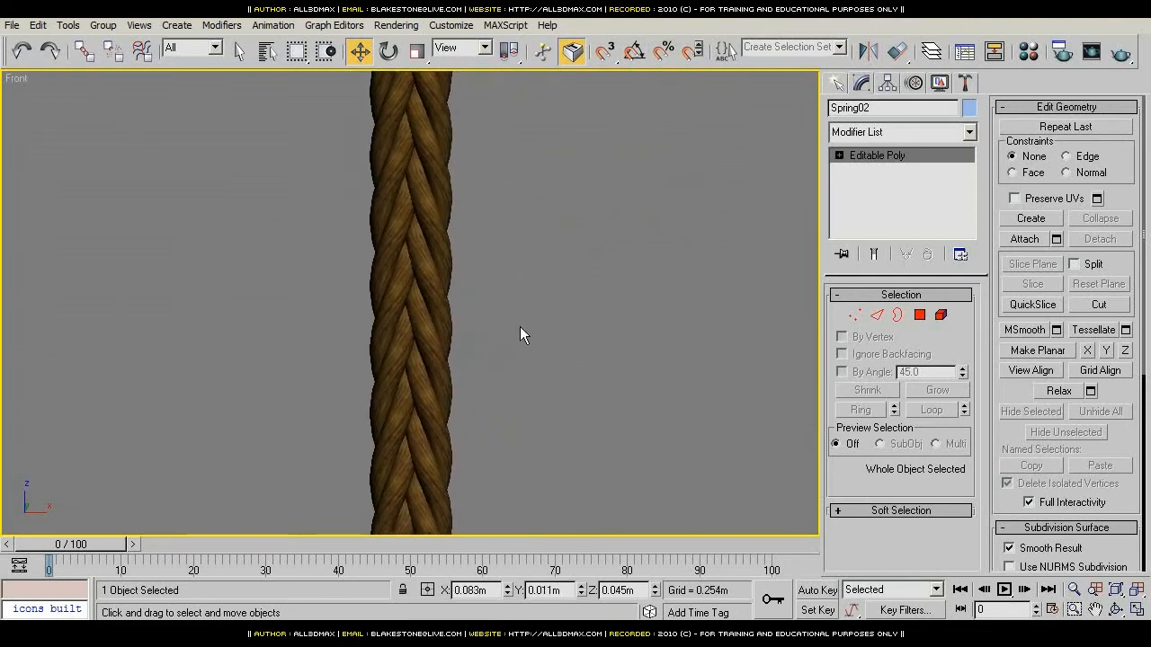
key("p")
middle_click_drag(455, 302, 486, 279, "alt")
left_click(483, 286)
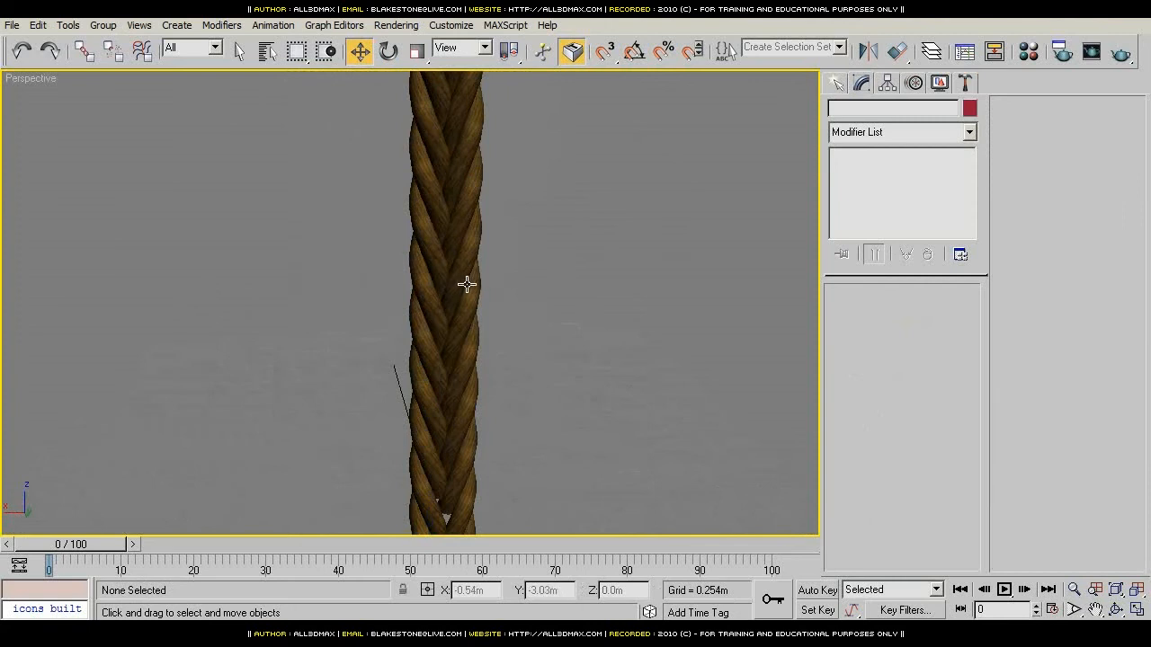
Step: Delete the overlapping rope object Spring02 in the front view, keeping Spring01
left_click(467, 284)
key("f")
middle_click_drag(493, 297, 579, 308)
scroll(537, 315, "down", 3)
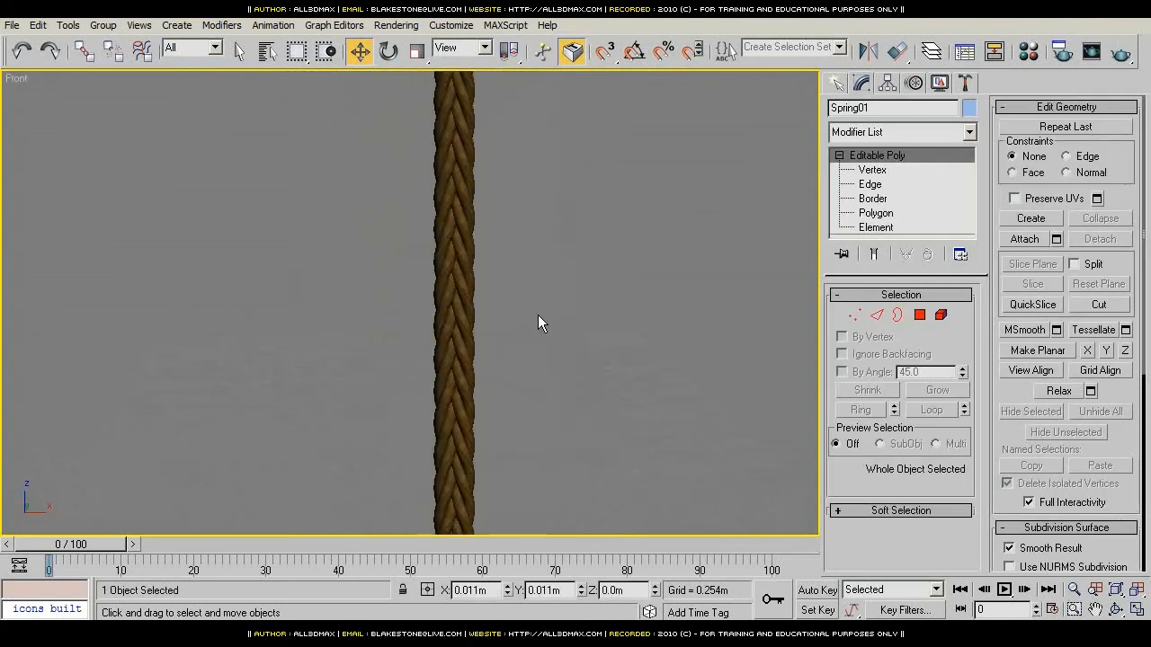
left_click(465, 333)
key("Delete")
Step: Turn on edged-faces display at the lower end of the remaining rope
middle_click_drag(494, 398, 533, 216)
middle_click_drag(484, 426, 468, 339)
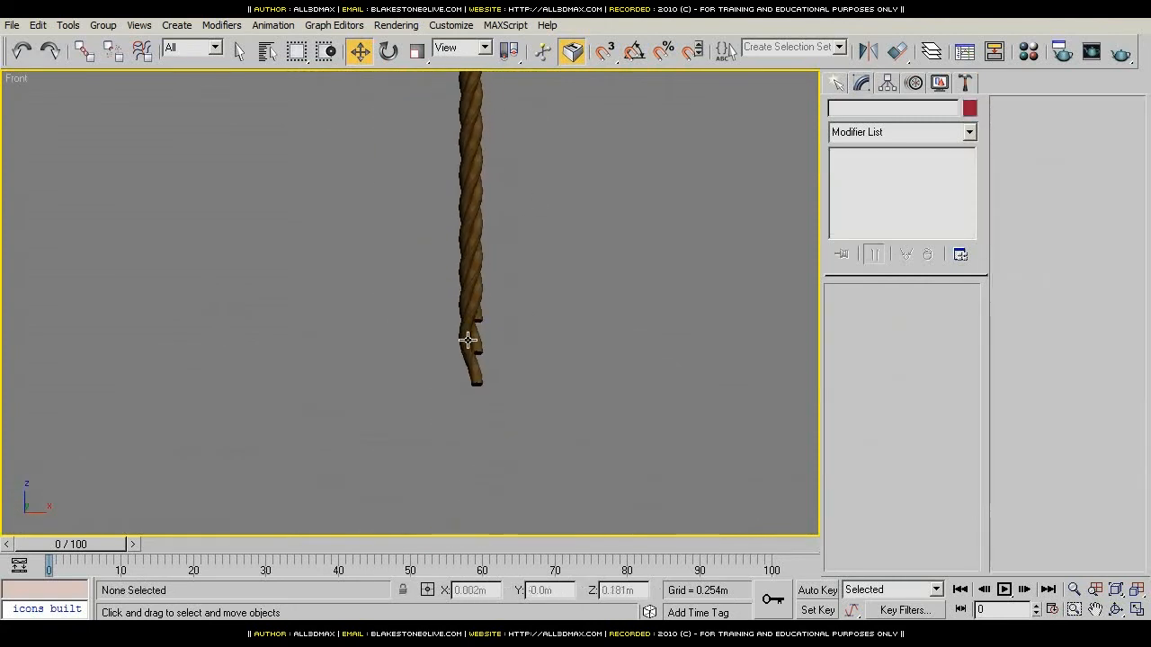
scroll(467, 339, "up", 3)
middle_click_drag(531, 437, 441, 330)
key("F4")
scroll(441, 330, "up", 2)
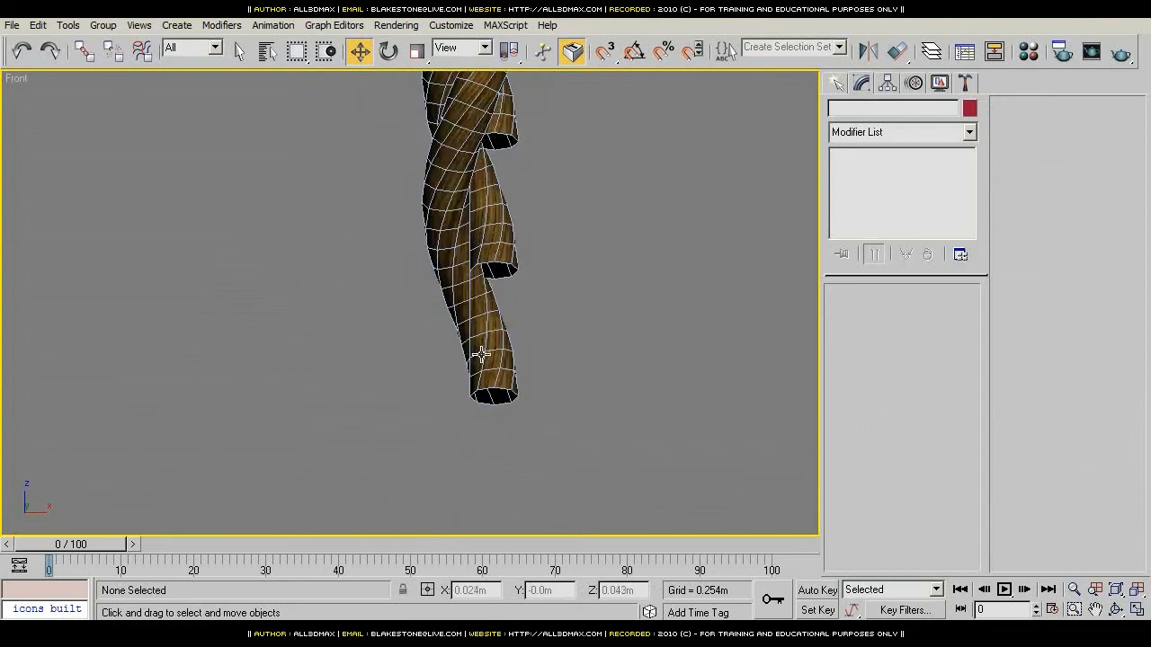
Step: Select the open border at the end of Spring01's lowest strand and convert it to a polygon selection
left_click(486, 354)
left_click(872, 199)
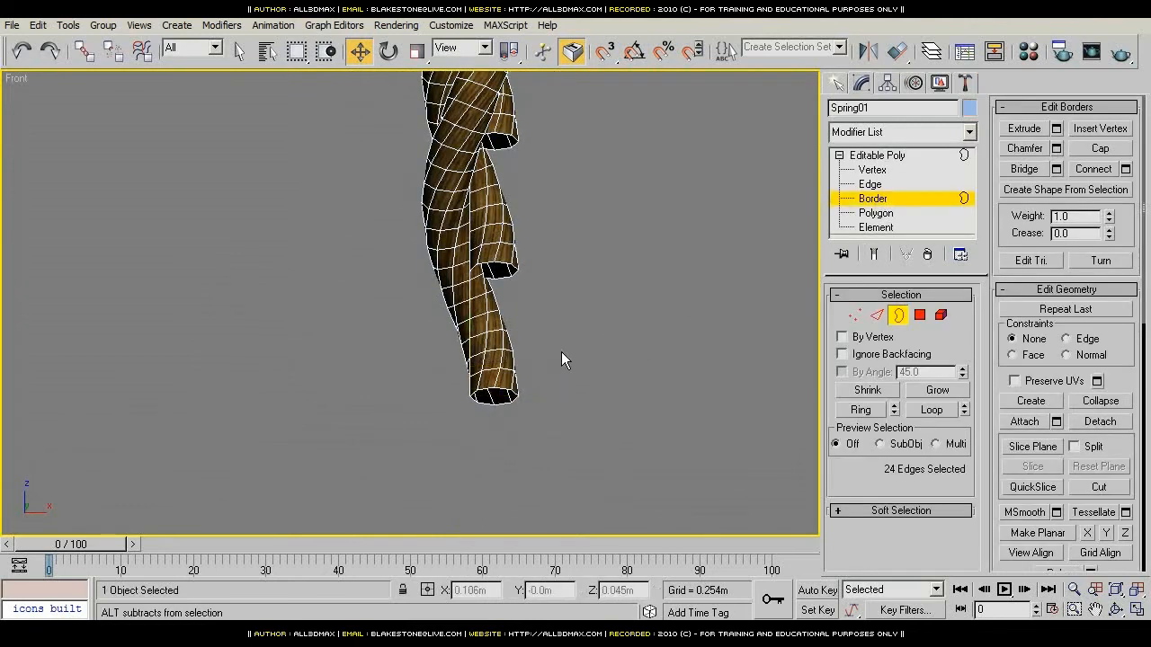
left_click(494, 393)
left_click(507, 391)
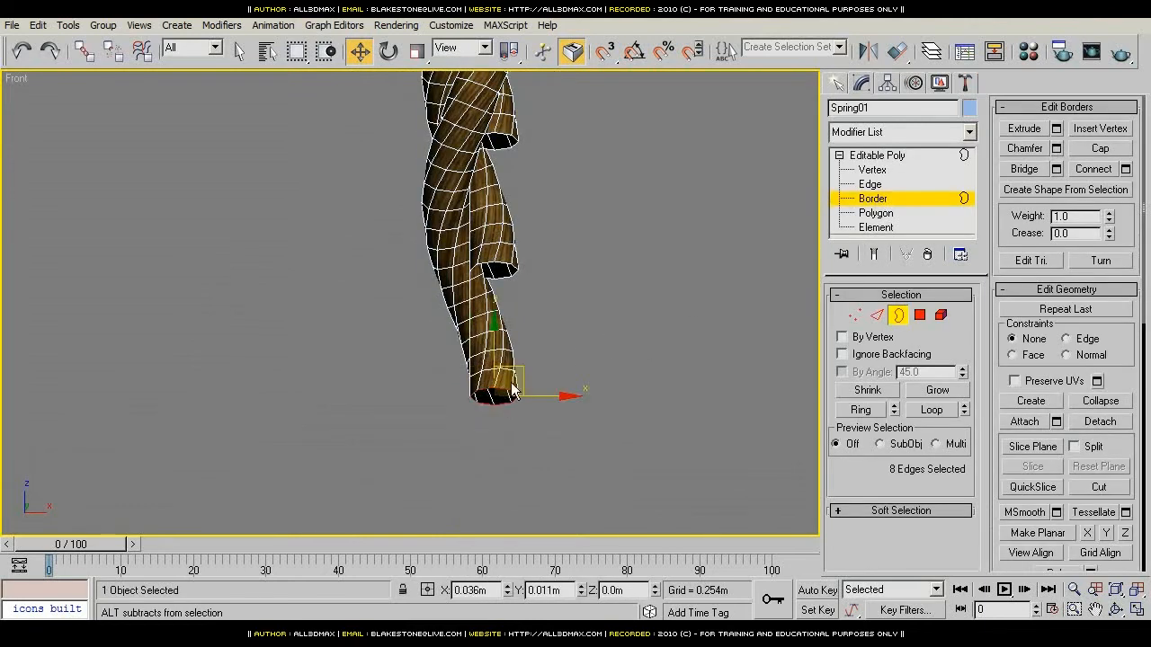
scroll(509, 386, "up", 3)
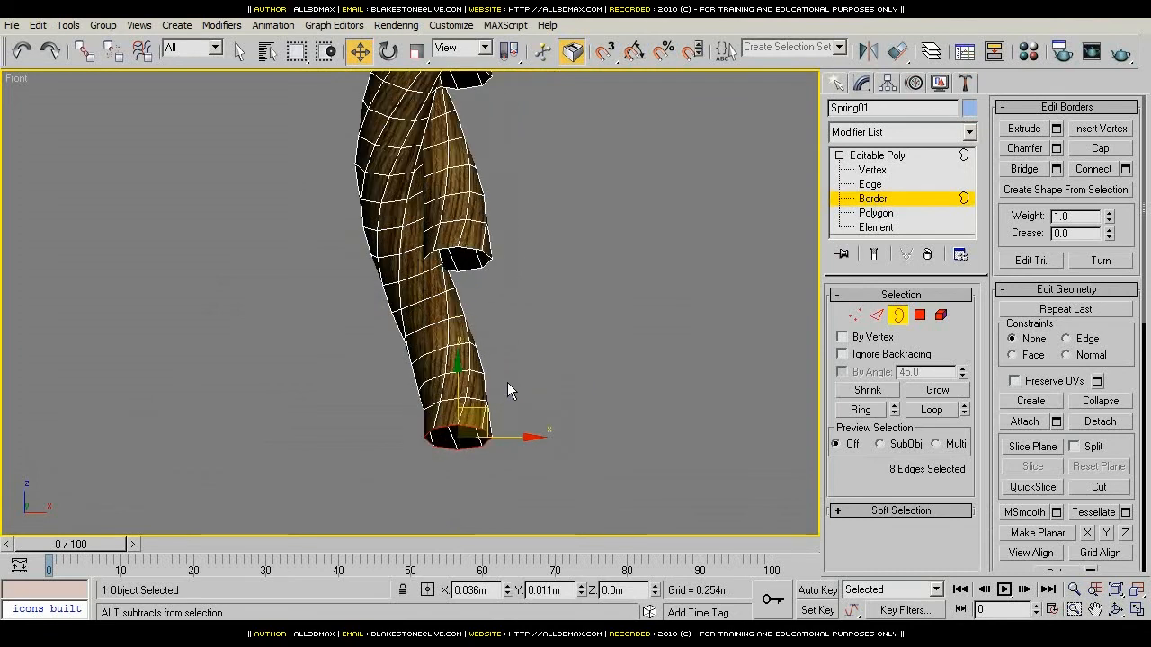
left_click(920, 316, "ctrl")
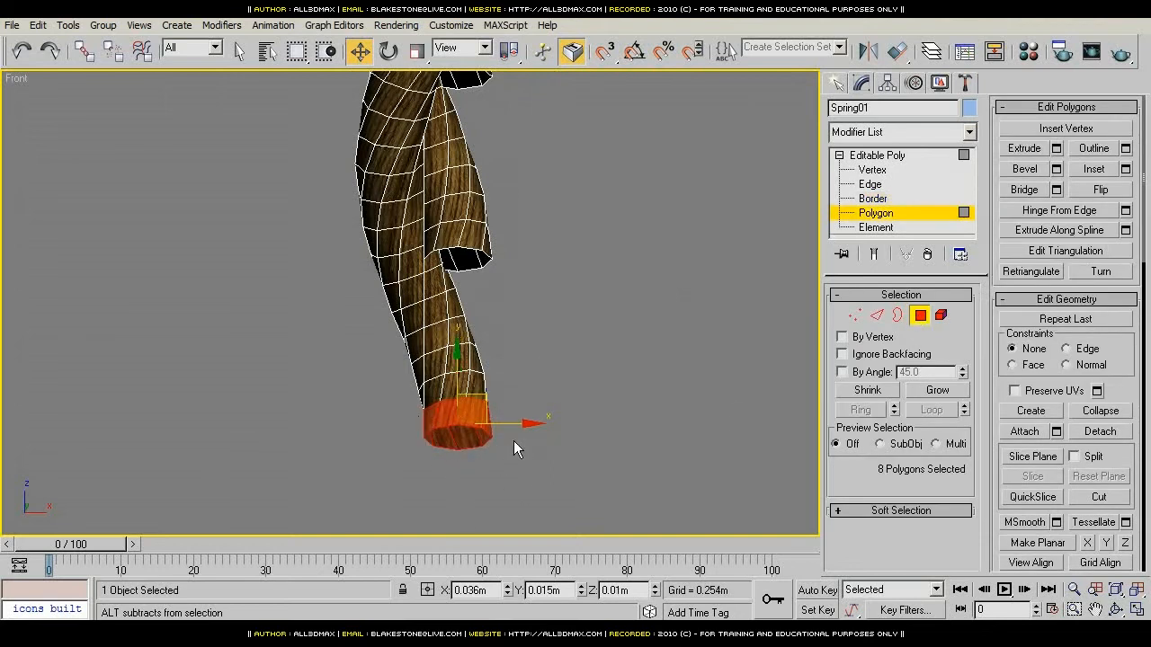
Step: Grow the polygon selection up the lowest strand to 128 polygons and collapse it to a single point
left_click(930, 390)
left_click(929, 389)
left_click(930, 389)
left_click(930, 390)
left_click(930, 389)
left_click(930, 389)
middle_click_drag(405, 212, 424, 384)
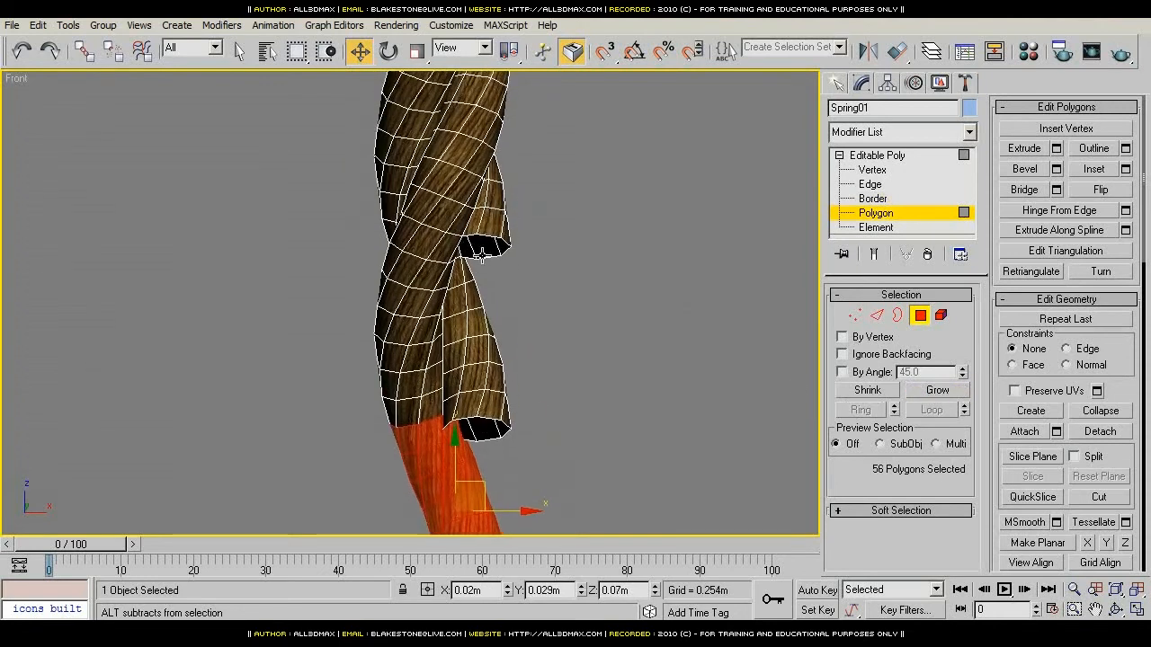
left_click(935, 392)
left_click(935, 392)
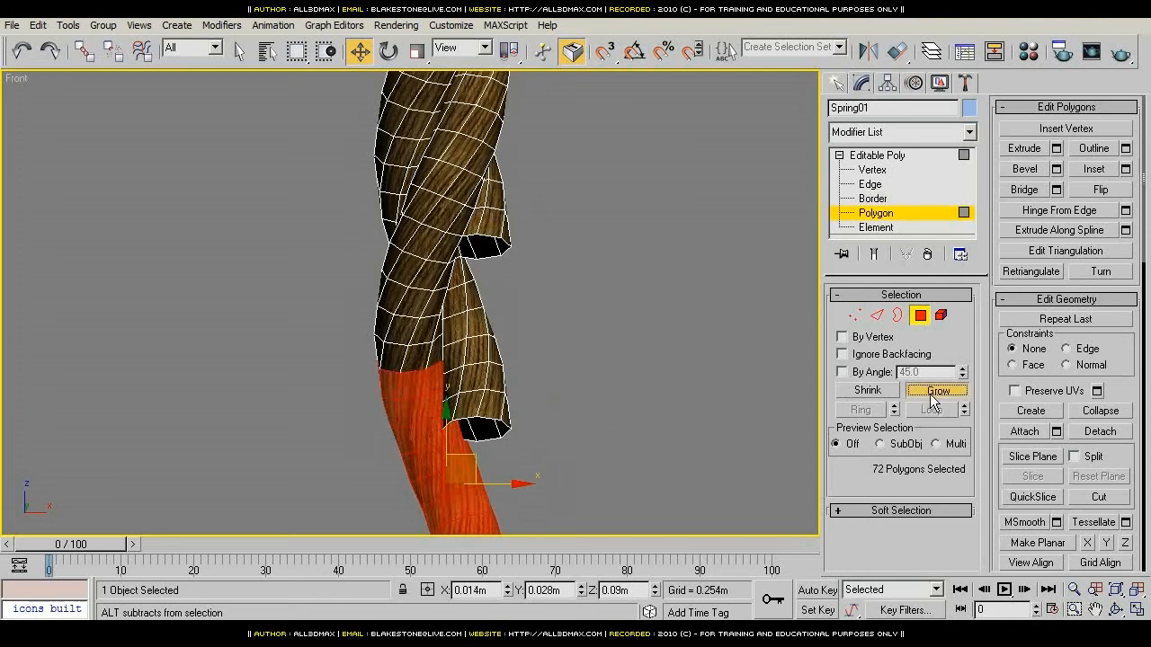
left_click(935, 392)
left_click(935, 392)
left_click(936, 393)
left_click(935, 392)
left_click(935, 392)
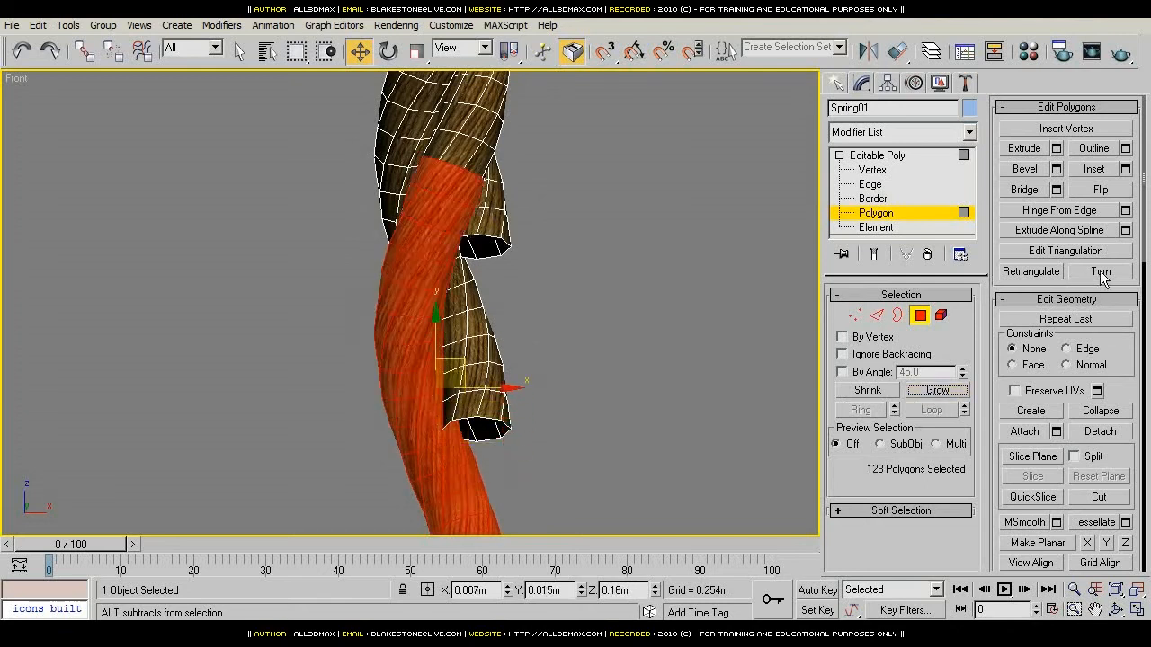
left_click(1100, 411)
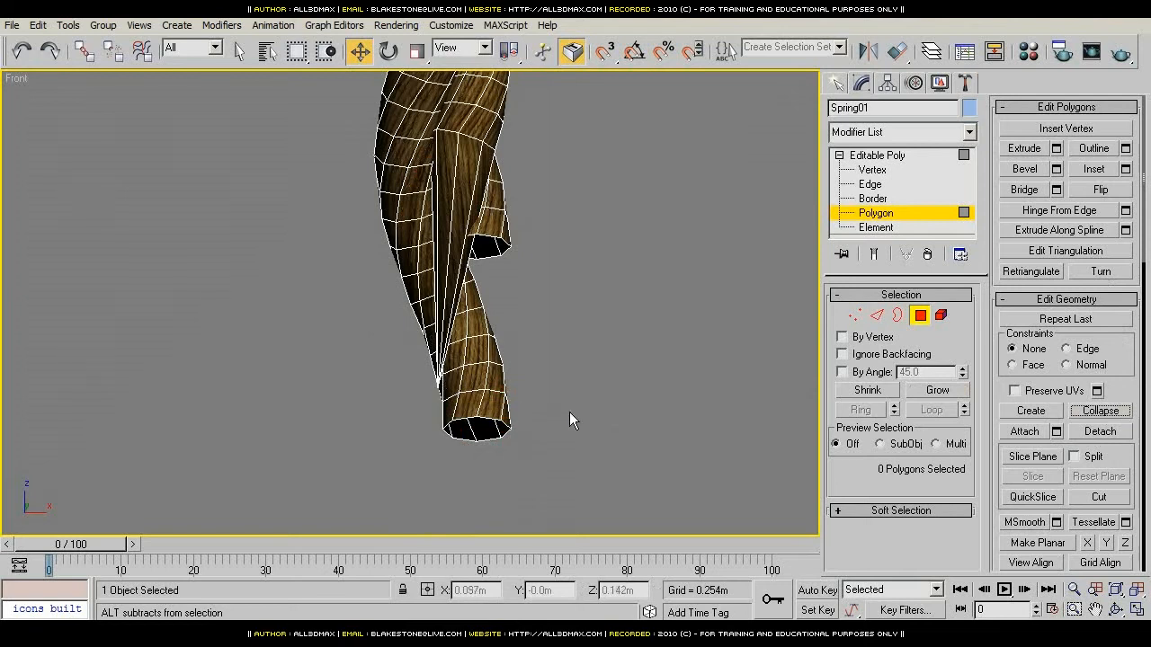
Step: Convert the second strand's open end border to polygons, grow the selection to 72 polygons and collapse it to a point
key("3")
left_click(484, 418)
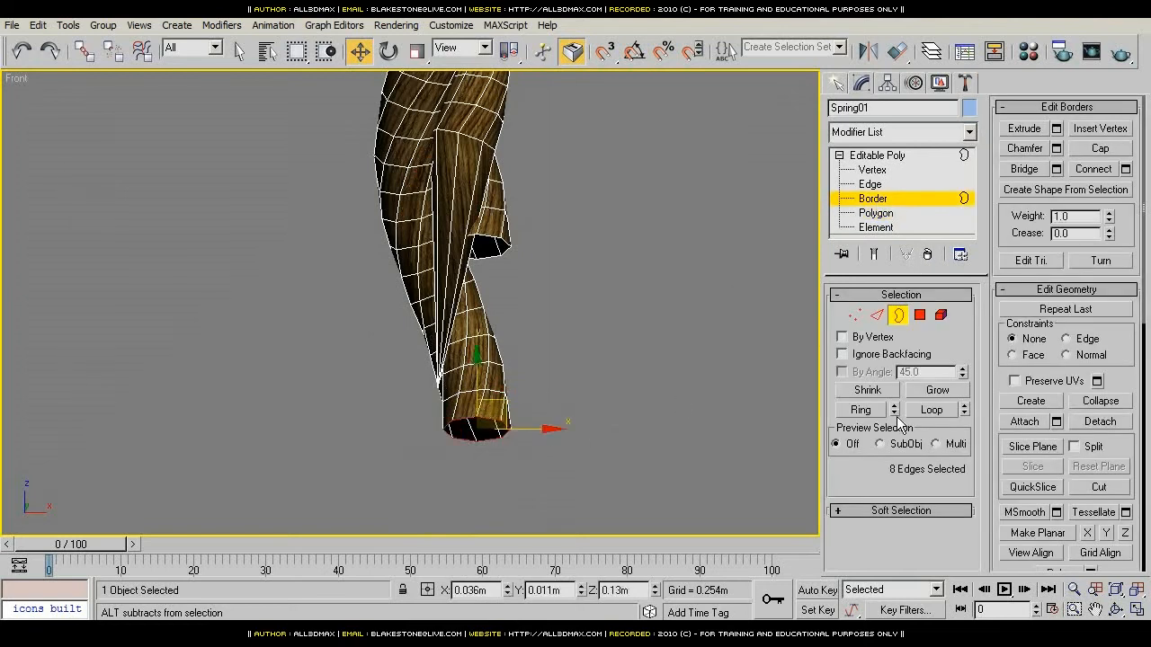
left_click(920, 315)
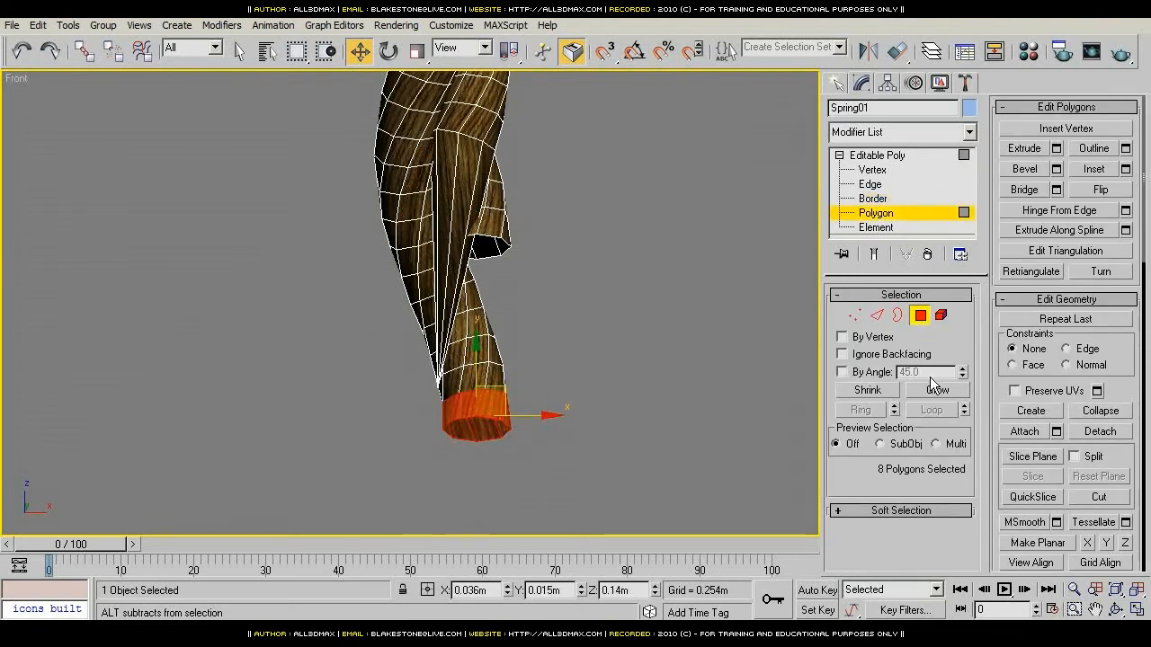
left_click(937, 390)
left_click(936, 390)
left_click(937, 390)
left_click(936, 391)
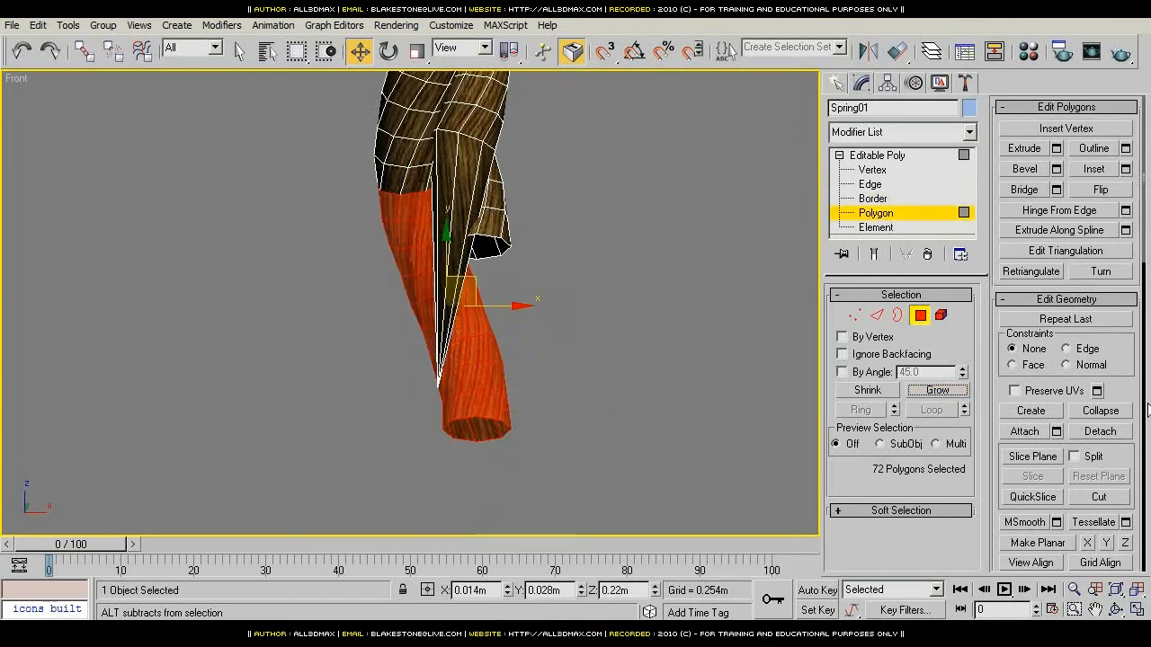
left_click(1101, 412)
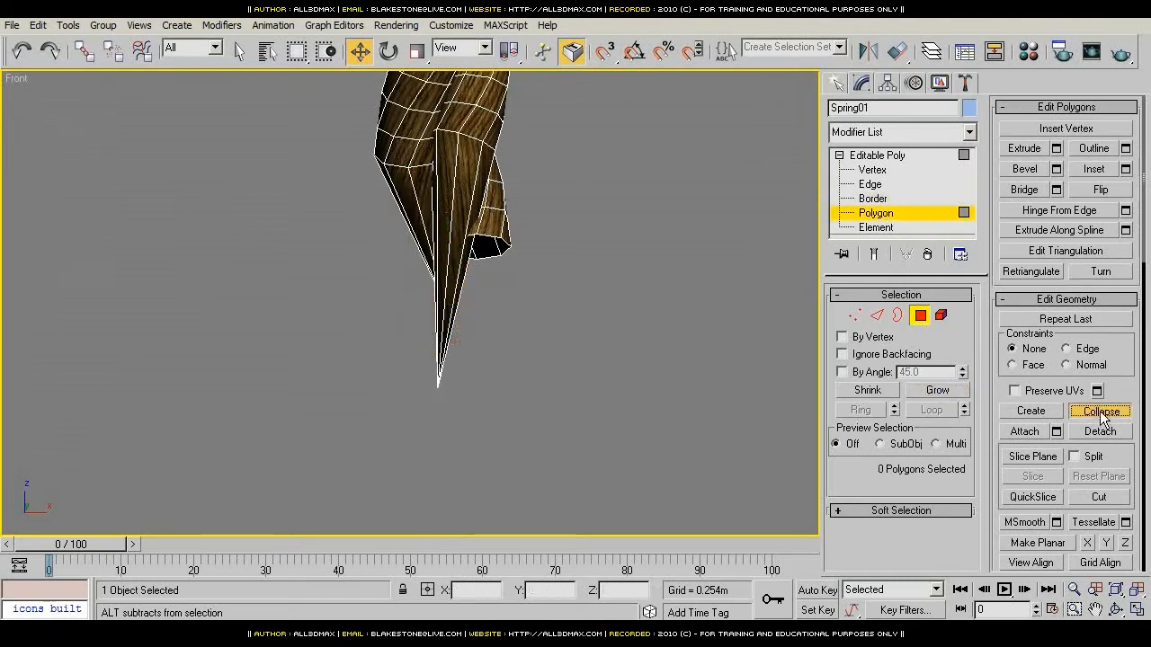
Step: Convert the third strand's open end border to polygons, grow the selection and collapse it to a point
left_click(871, 198)
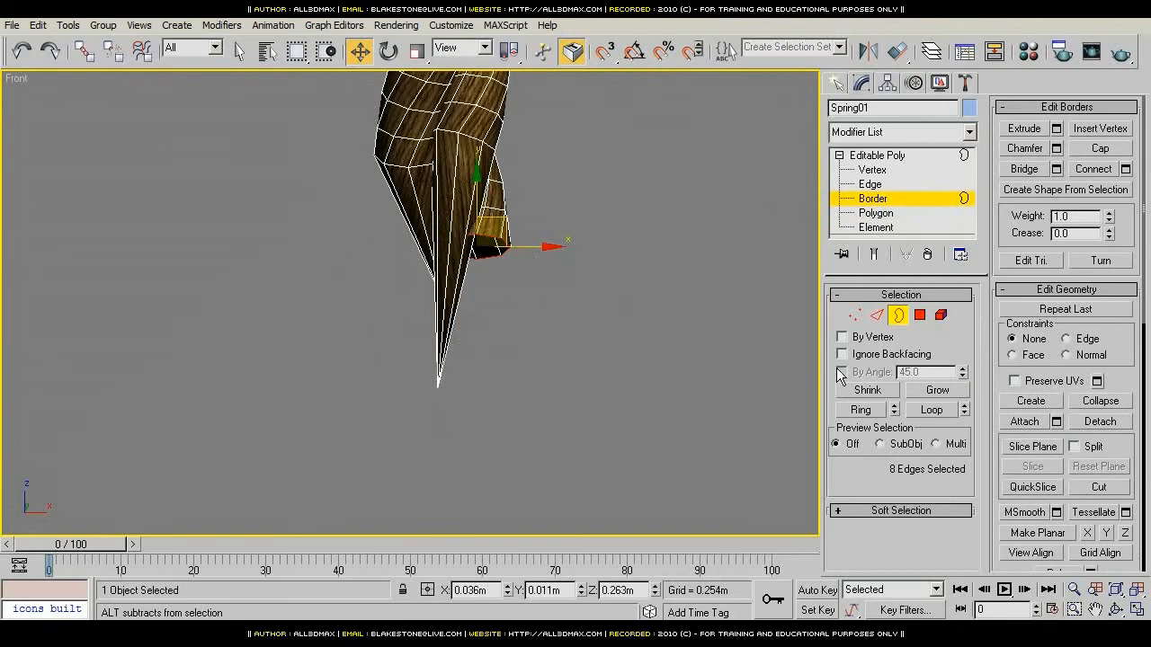
left_click(935, 392)
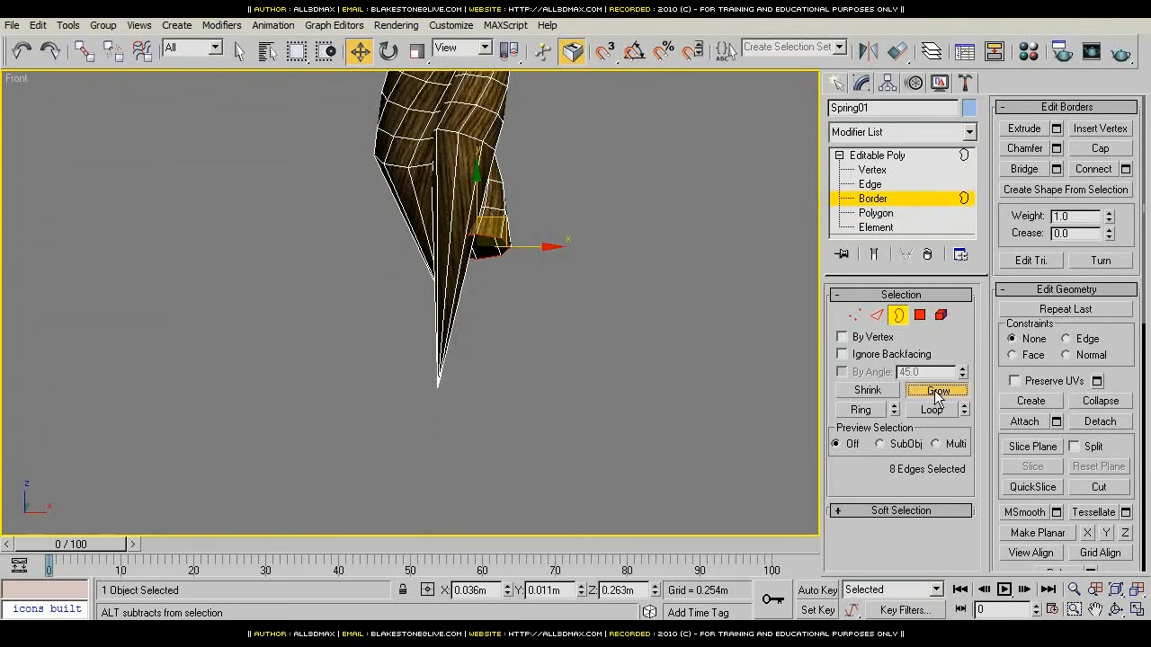
left_click(921, 315)
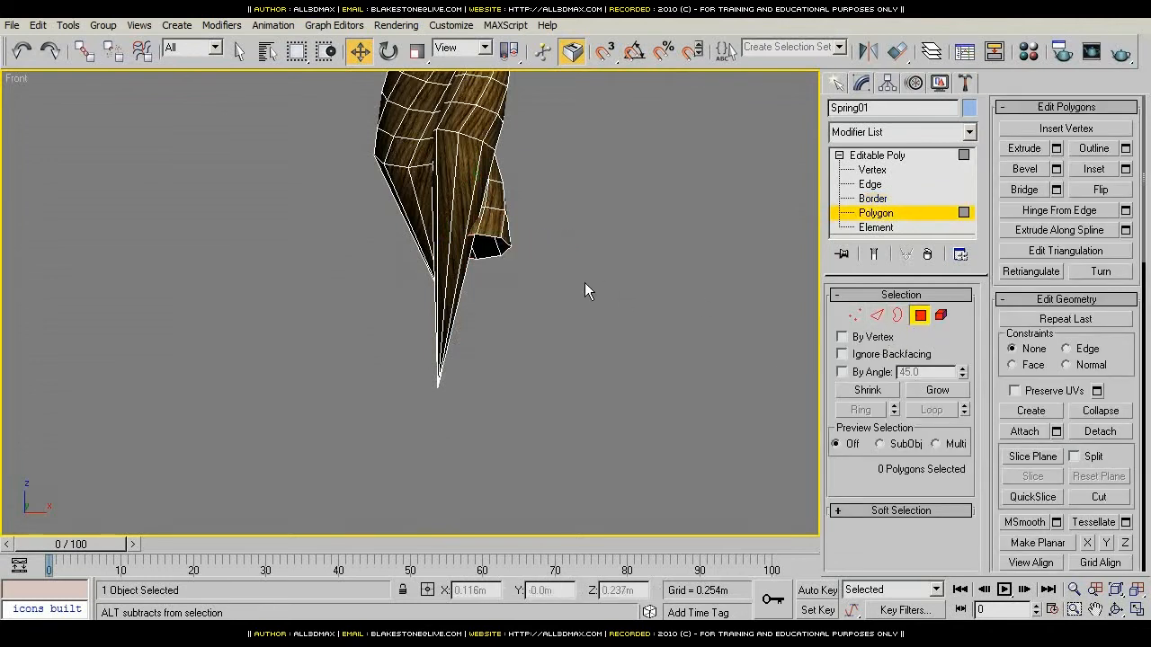
left_click(874, 199)
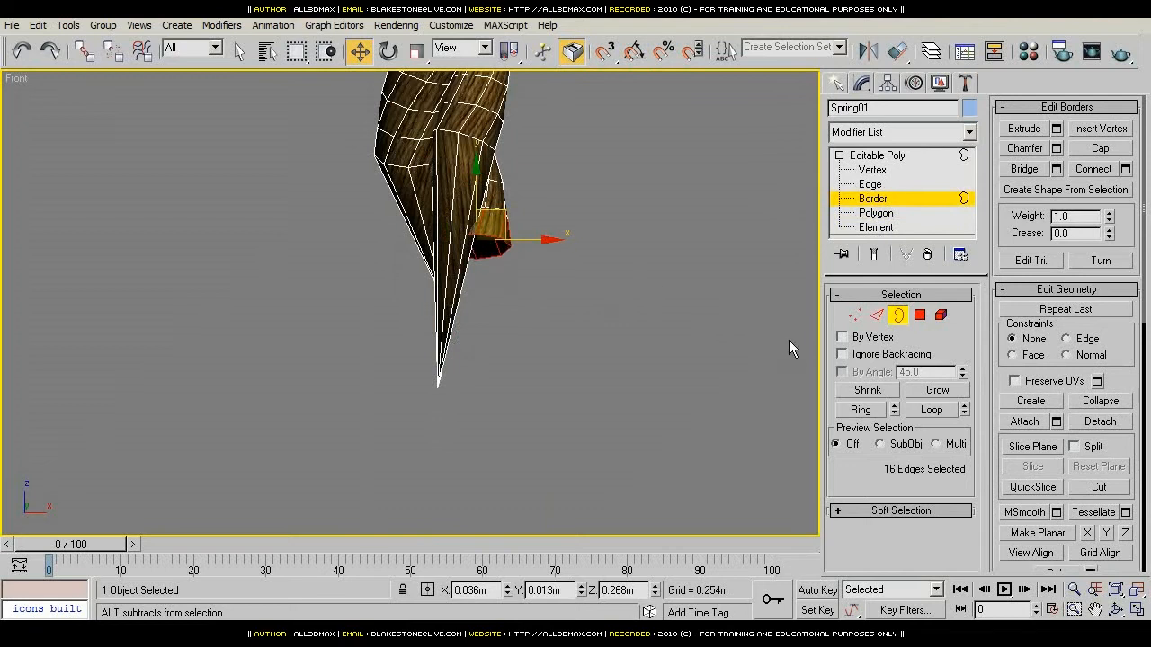
left_click(919, 314, "ctrl")
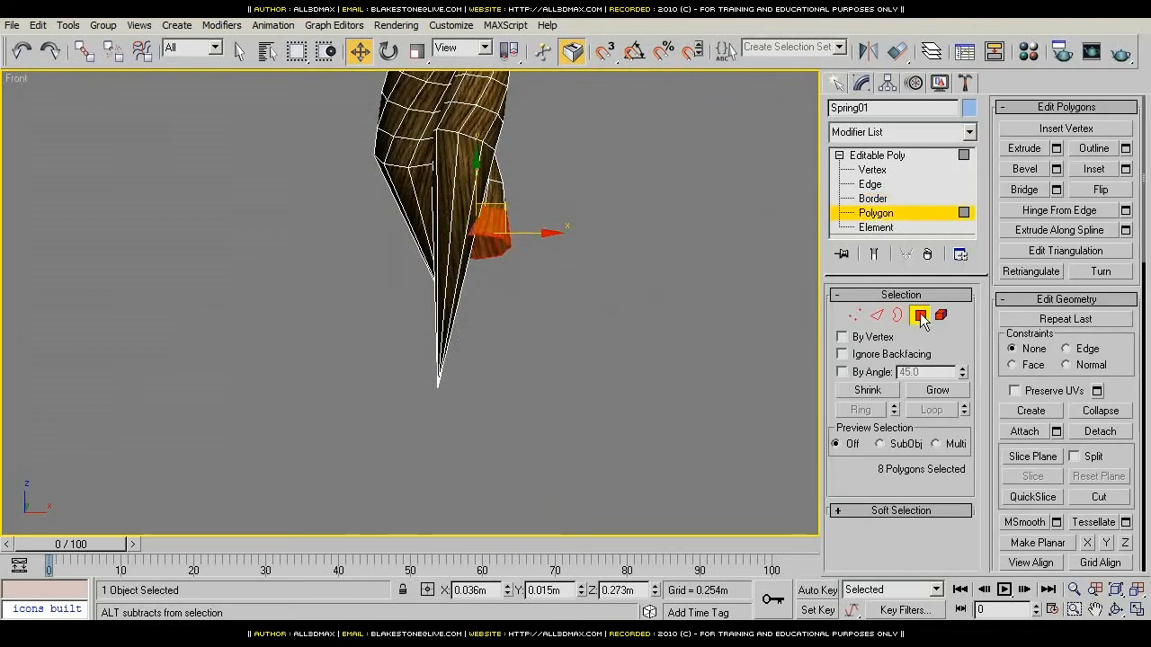
left_click(935, 389)
left_click(1095, 413)
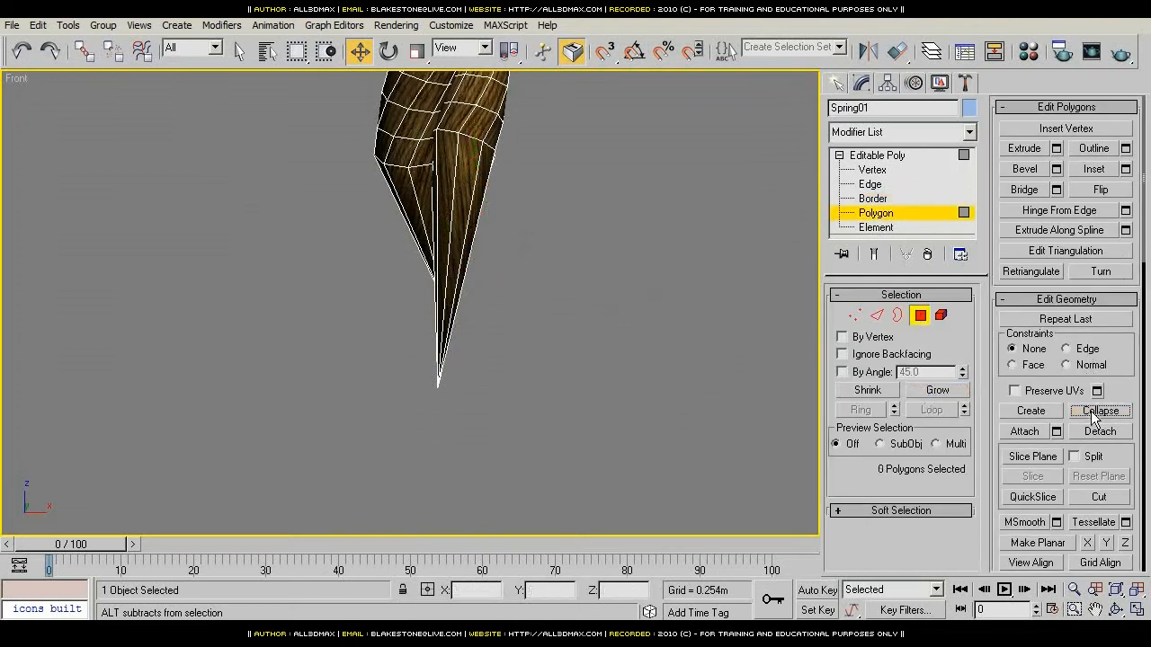
Step: Select the three collapsed tip vertices at the rope's lower end in the perspective view
middle_click_drag(232, 324, 318, 365, "alt")
key("p")
scroll(207, 330, "down", 10)
scroll(429, 532, "up", 4)
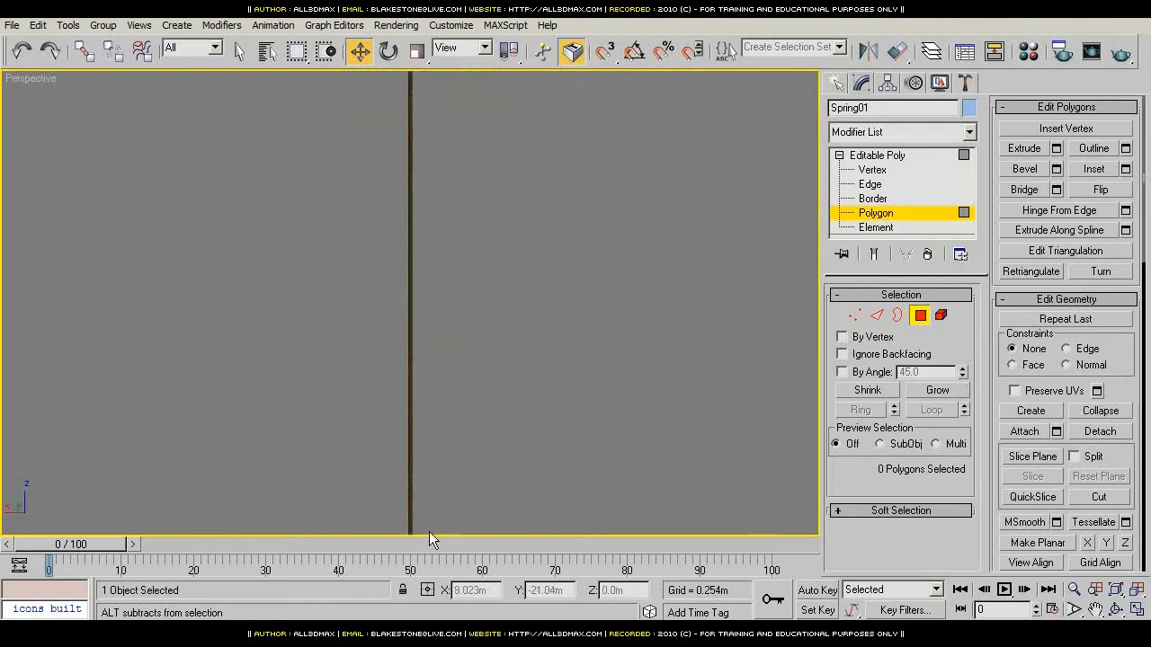
middle_click_drag(429, 531, 539, 342)
key("ctrl+a")
scroll(436, 461, "up", 6)
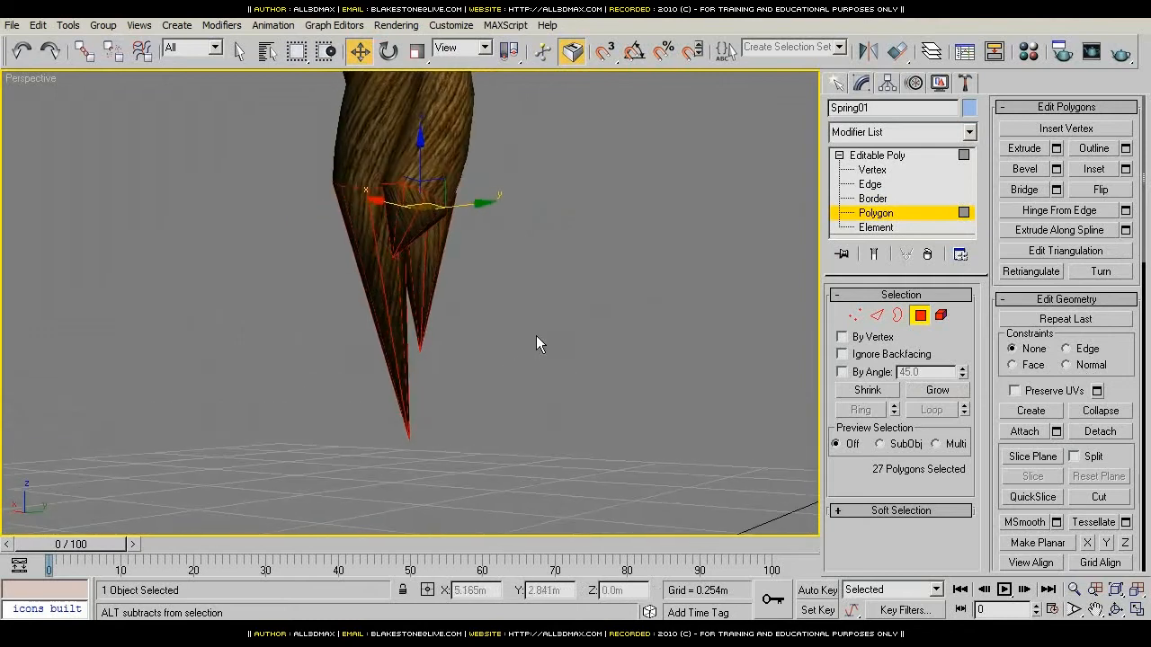
left_click(874, 171)
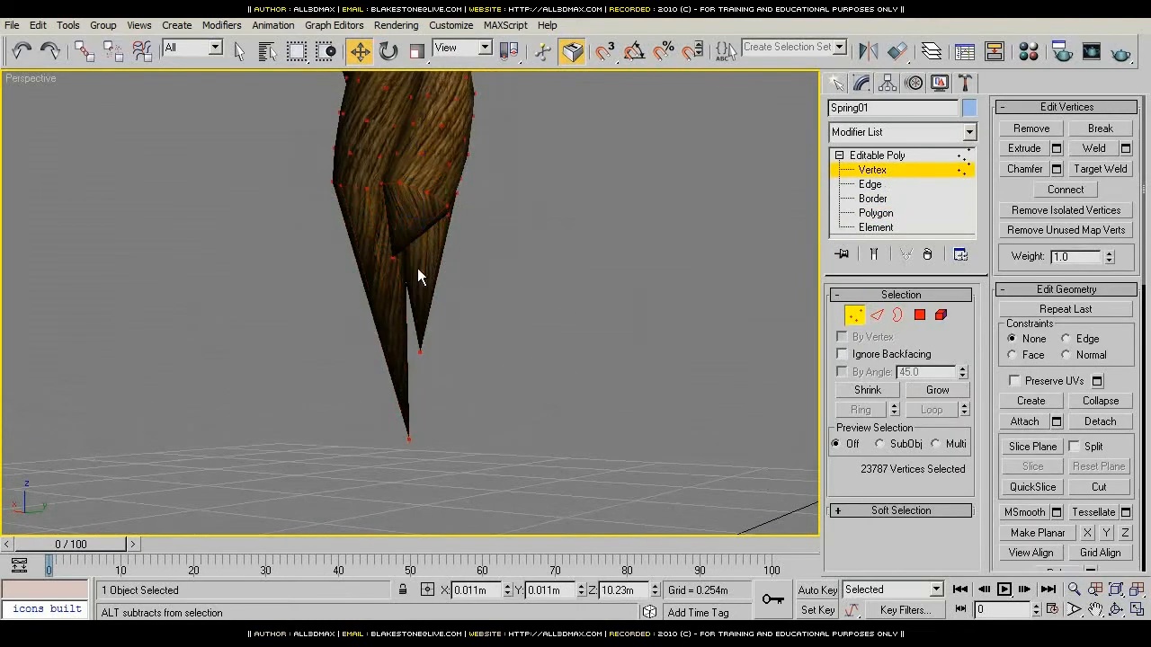
left_click_drag(353, 232, 455, 447)
middle_click_drag(479, 389, 437, 391, "alt")
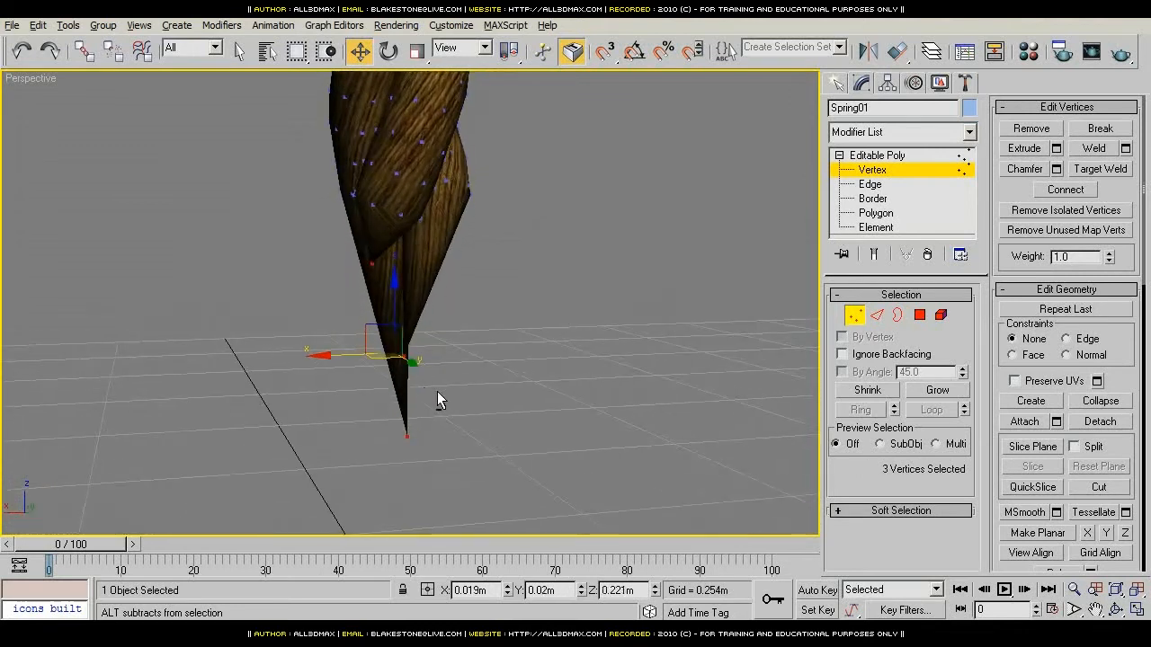
Step: Make the three selected tip vertices planar in X, Y and Z so they share one position
left_click(1088, 533)
left_click(1106, 533)
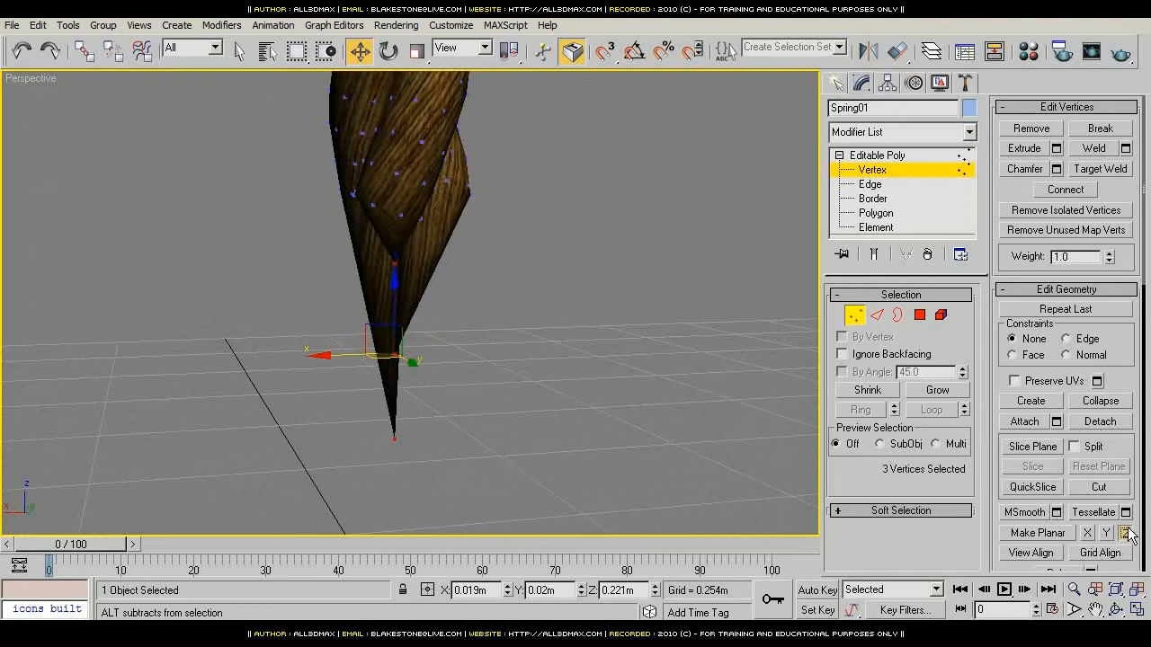
left_click(1124, 533)
Step: Move the three coincident tip vertices up along Z to about 0.322 m to flatten the rope's end
middle_click_drag(438, 324, 410, 363, "alt")
middle_click_drag(498, 292, 459, 389, "alt")
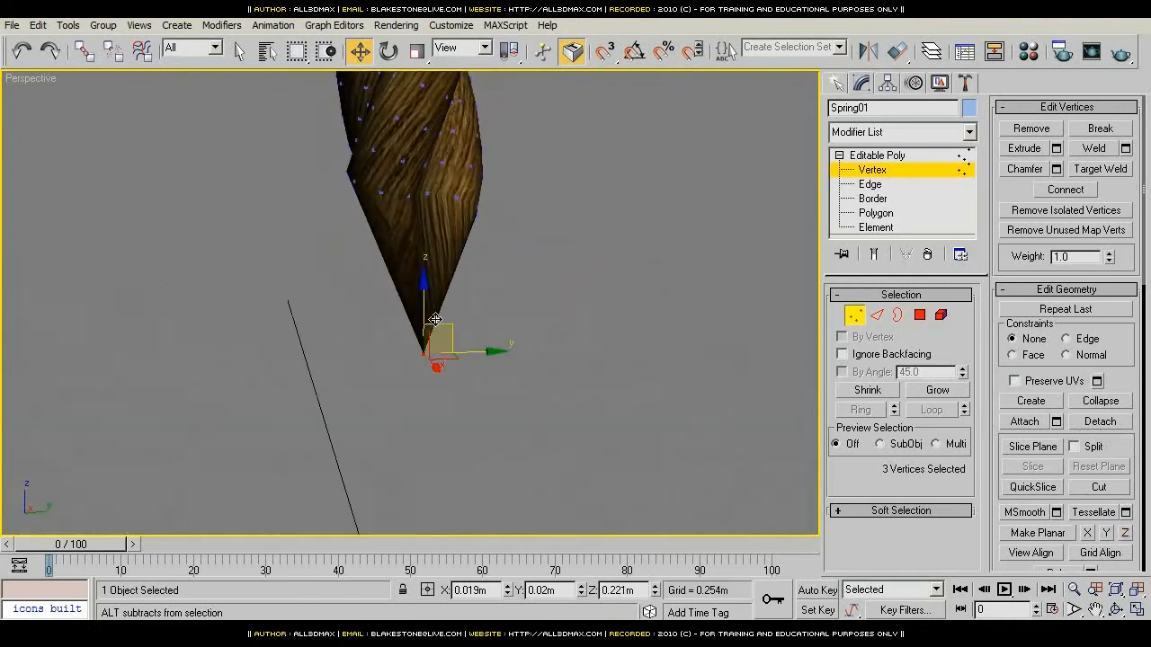
left_click_drag(426, 308, 445, 164)
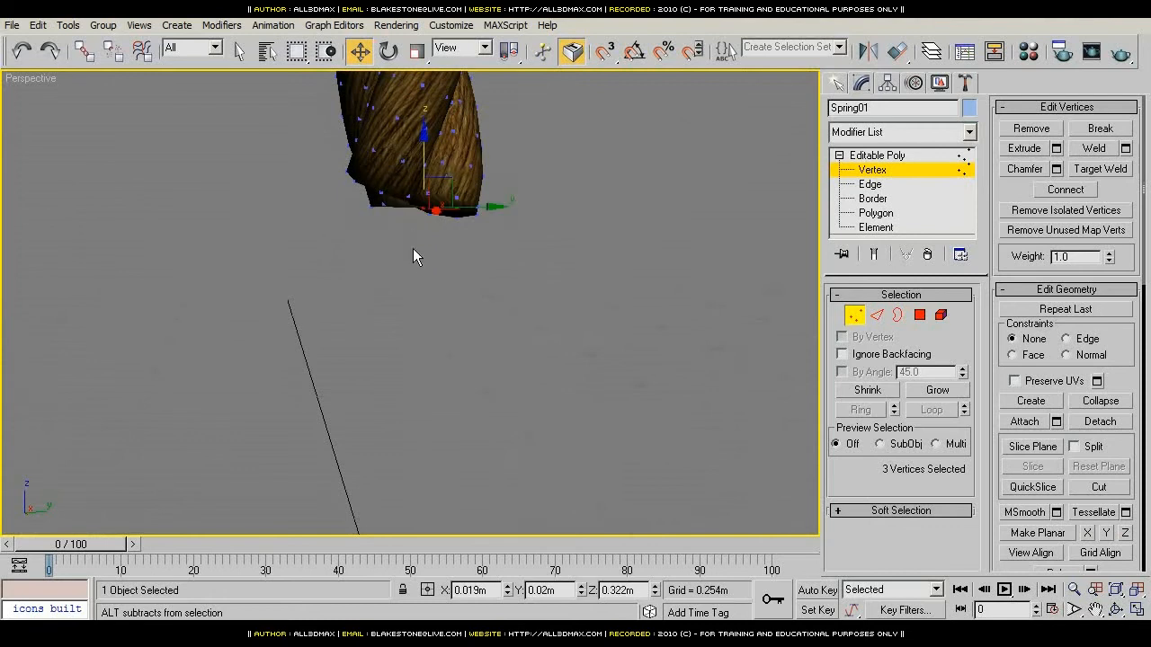
Step: Select one rim edge on each of the three strand ends and extend the selection to full edge loops
key("z")
middle_click_drag(385, 316, 754, 287, "alt")
scroll(434, 250, "down", 5)
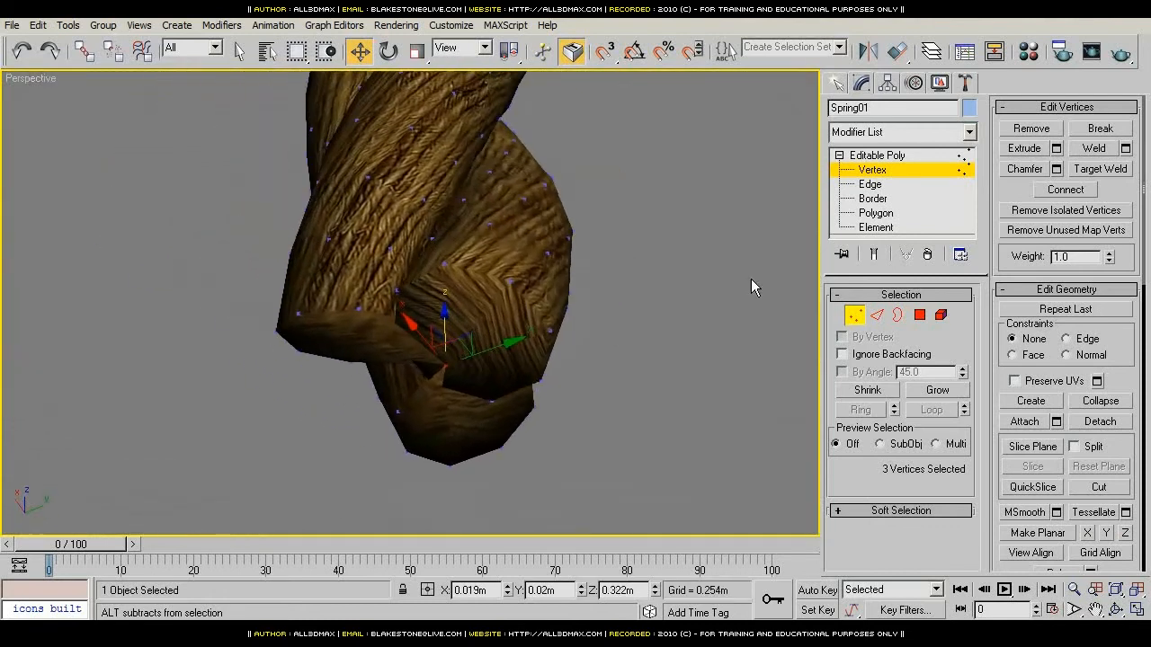
left_click(867, 184)
left_click(475, 272)
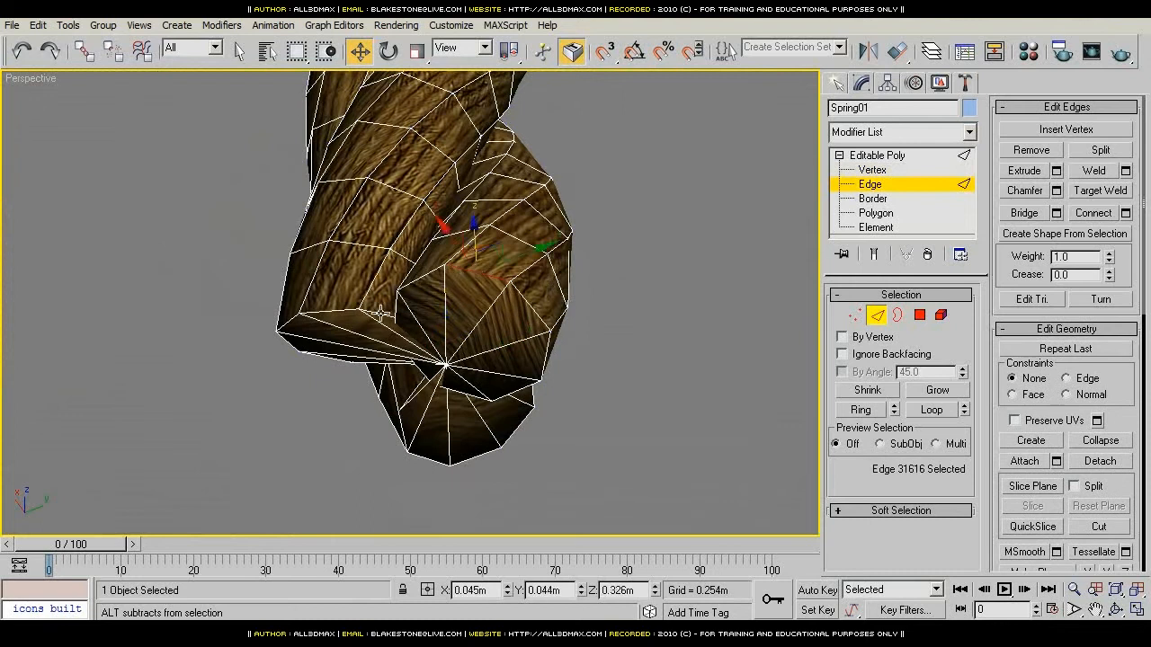
left_click(344, 310, "ctrl")
middle_click_drag(344, 310, 483, 333, "alt")
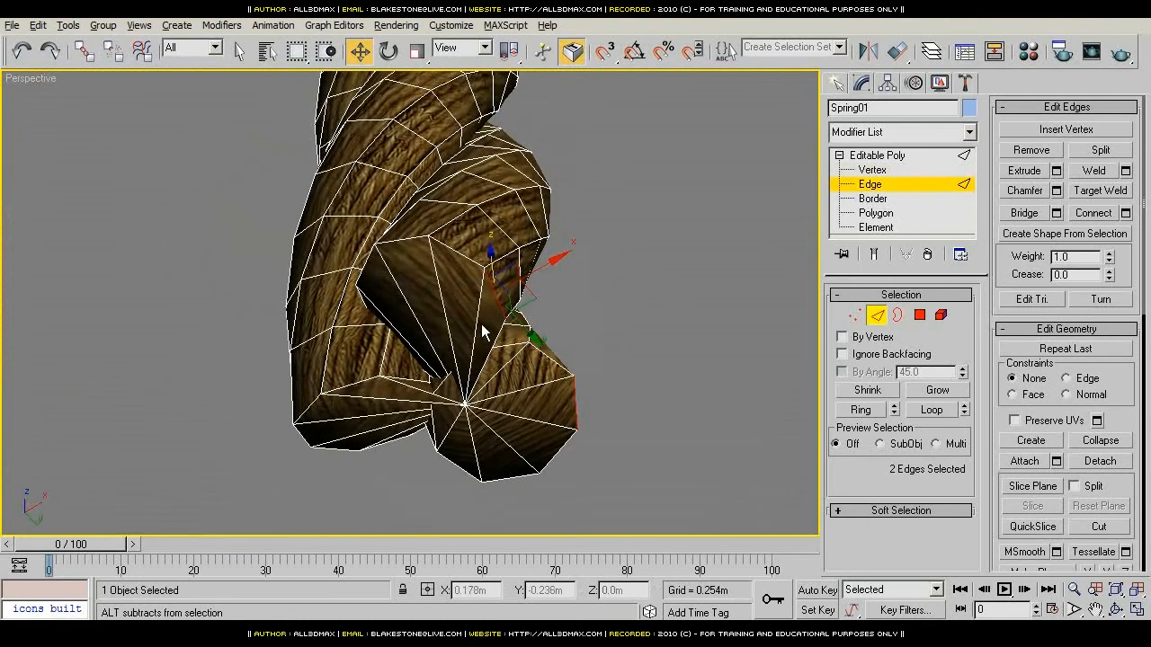
left_click(369, 382, "ctrl")
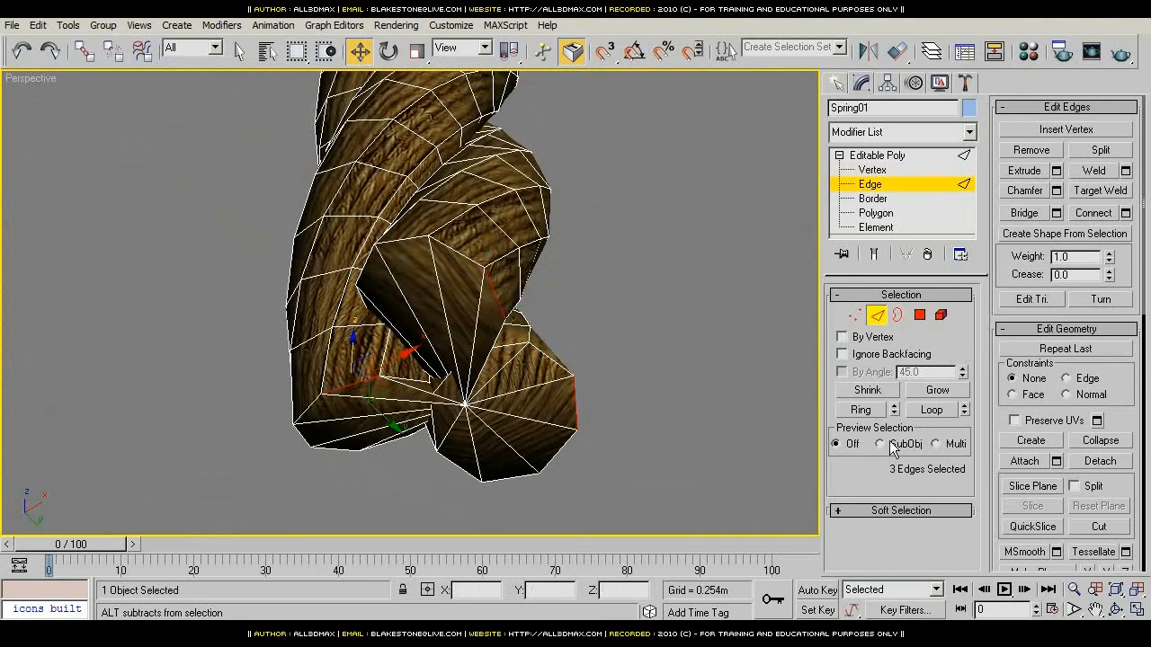
left_click(933, 411)
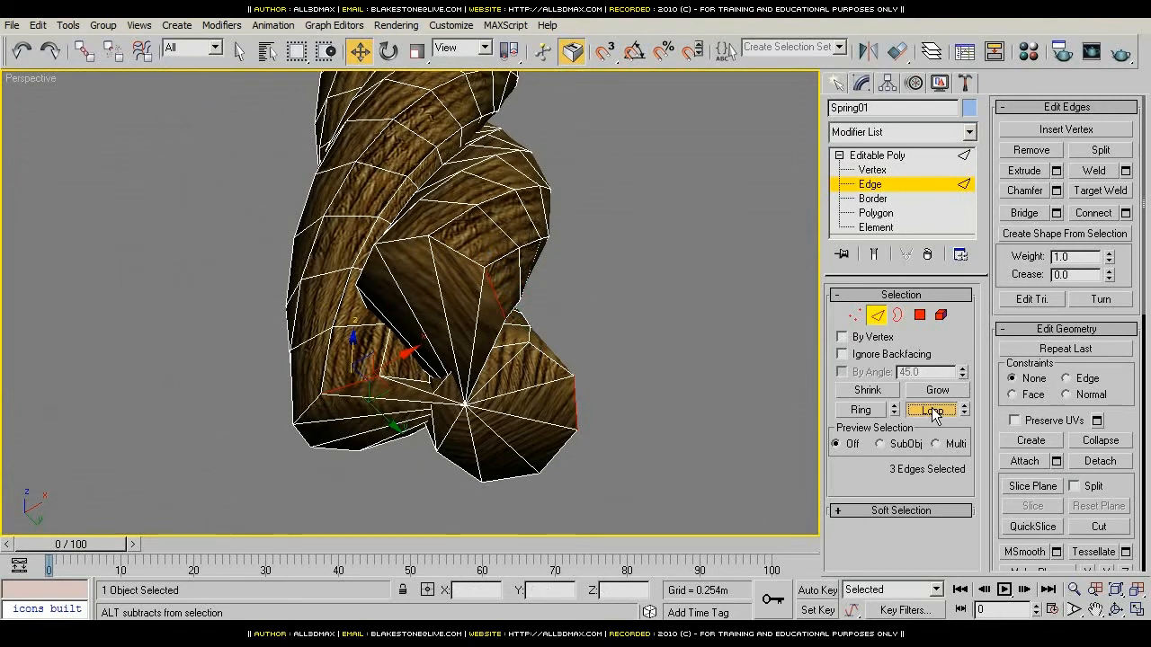
Step: Chamfer the selected rim edge loops of the three strand ends by 0.005 m with one segment
left_click(1057, 190)
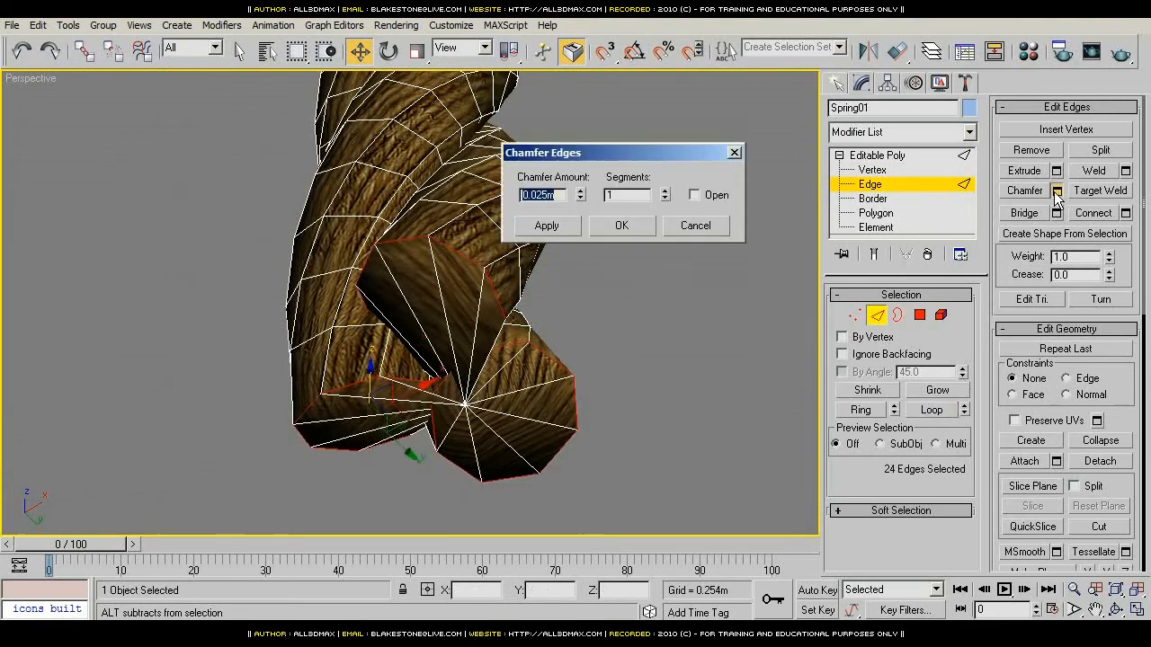
type("0.0")
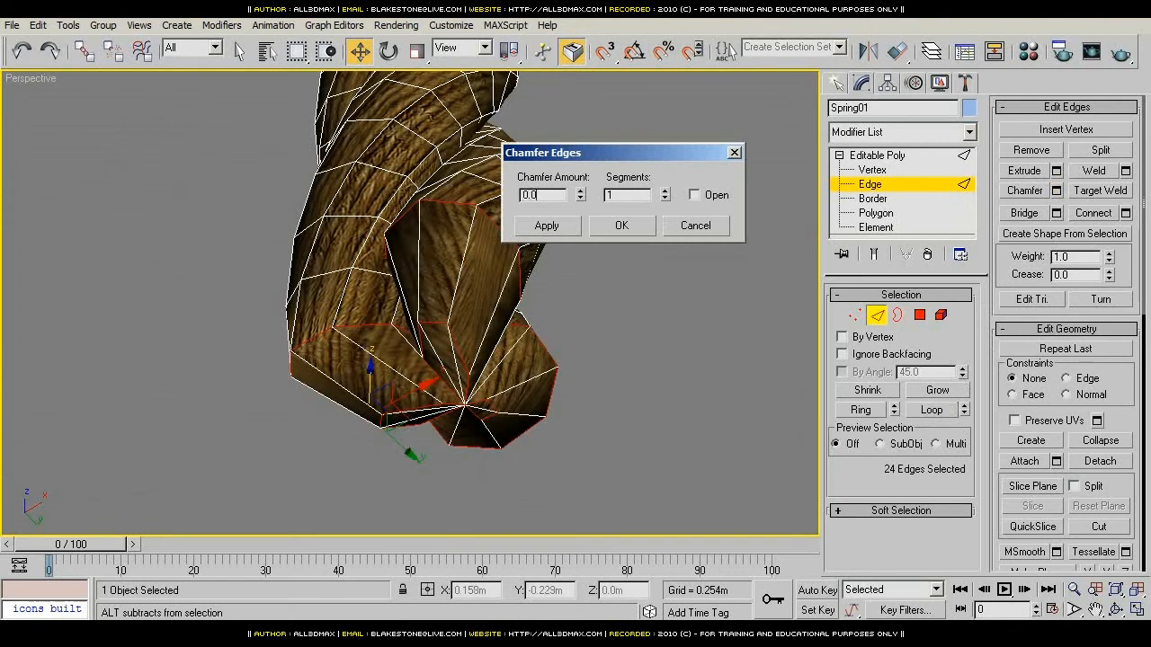
type("05")
key("Return")
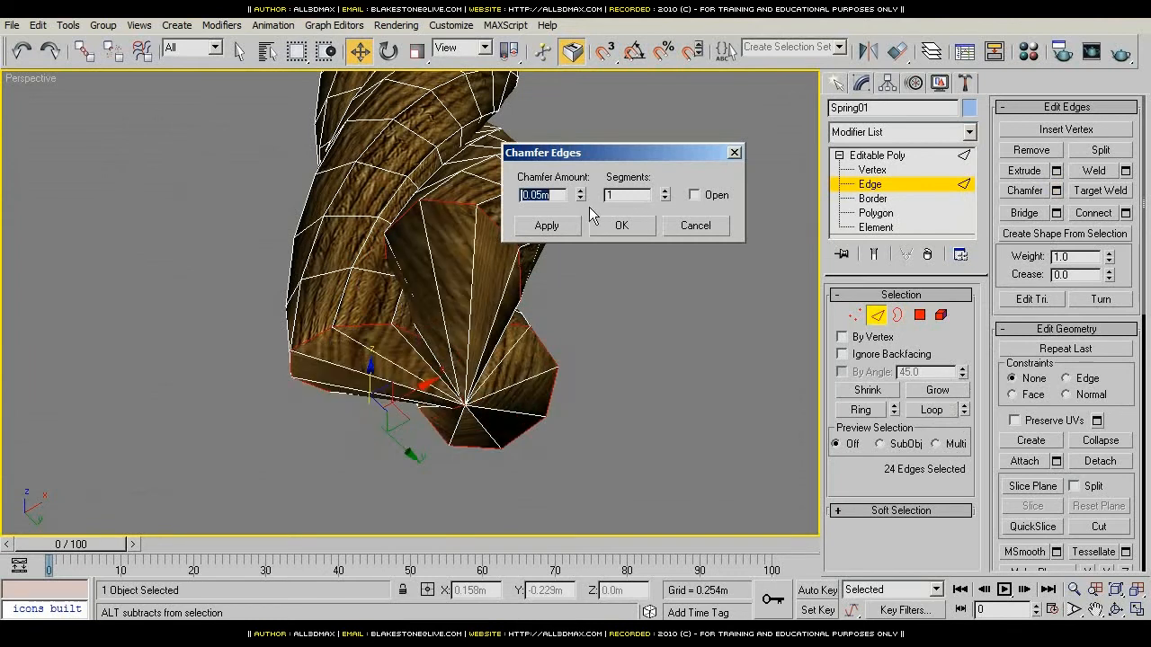
type("0.")
key("Return")
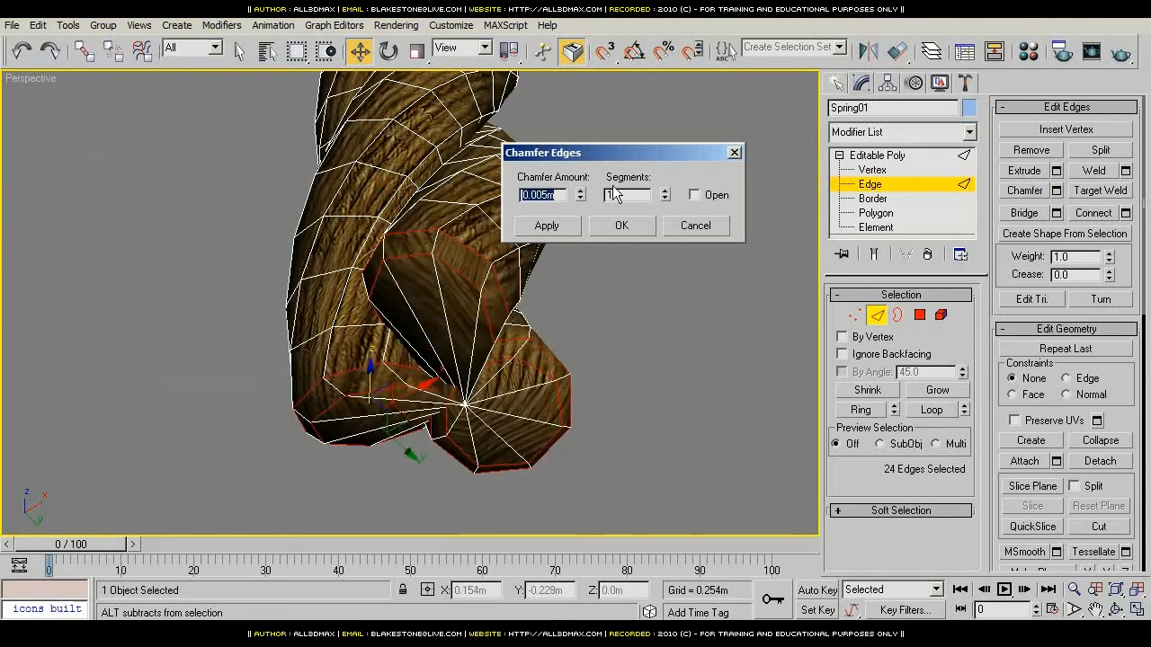
left_click(623, 226)
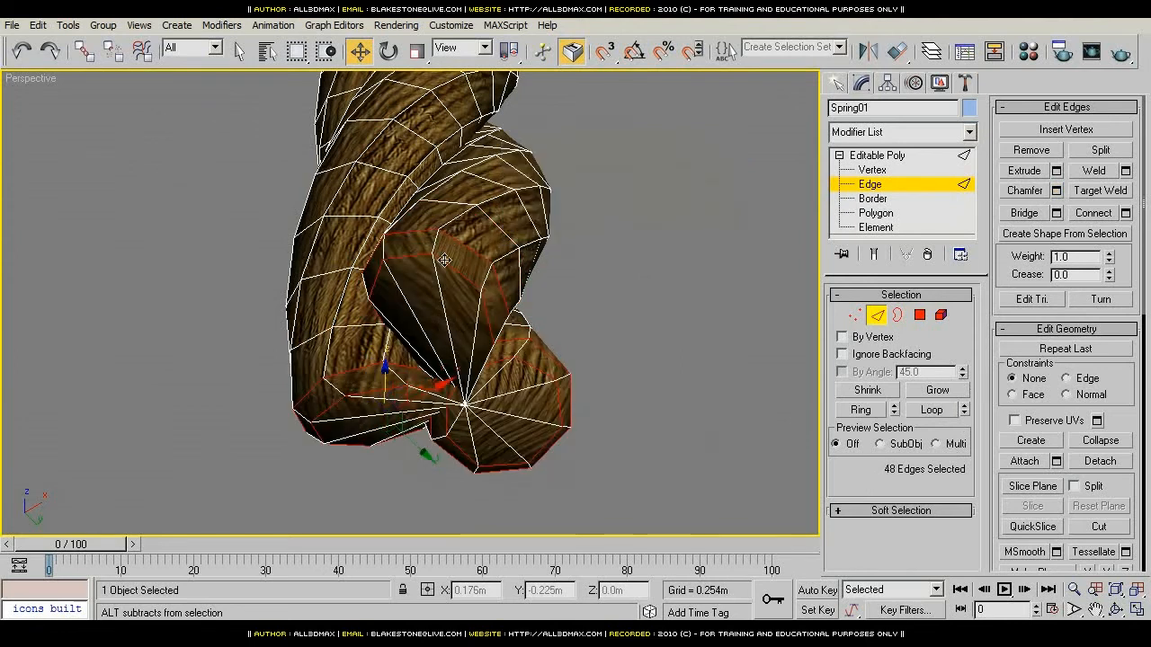
Step: Select all polygons of the rope and turn off the Edges Only display in its object properties
left_click(895, 215, "ctrl")
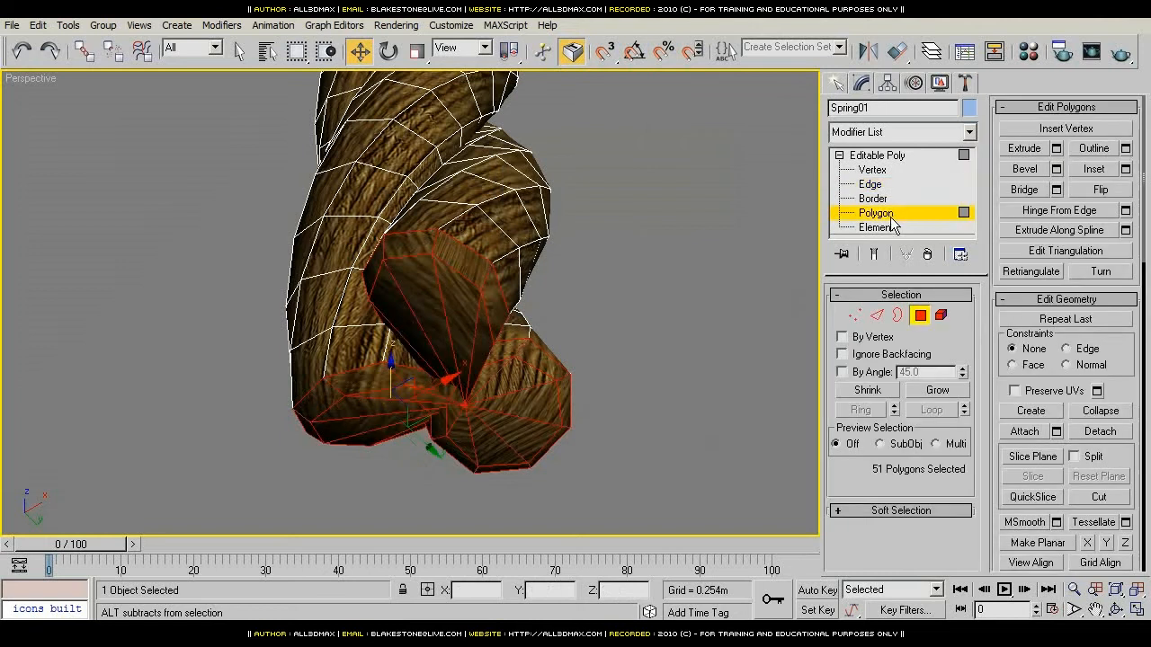
key("ctrl+a")
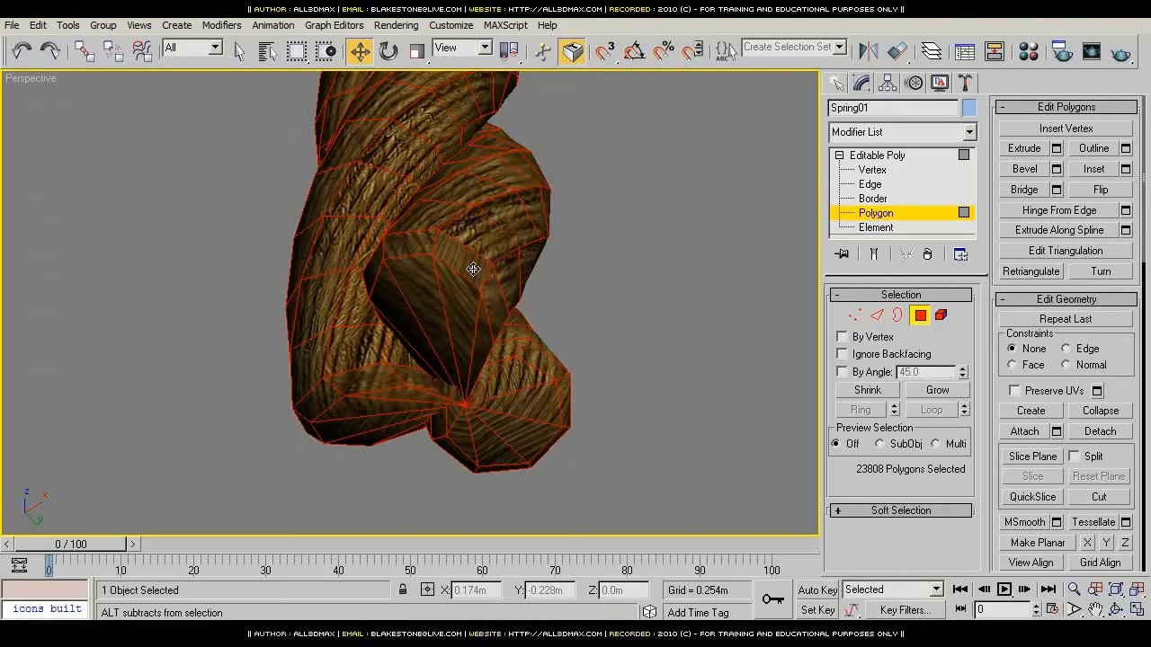
right_click(456, 264)
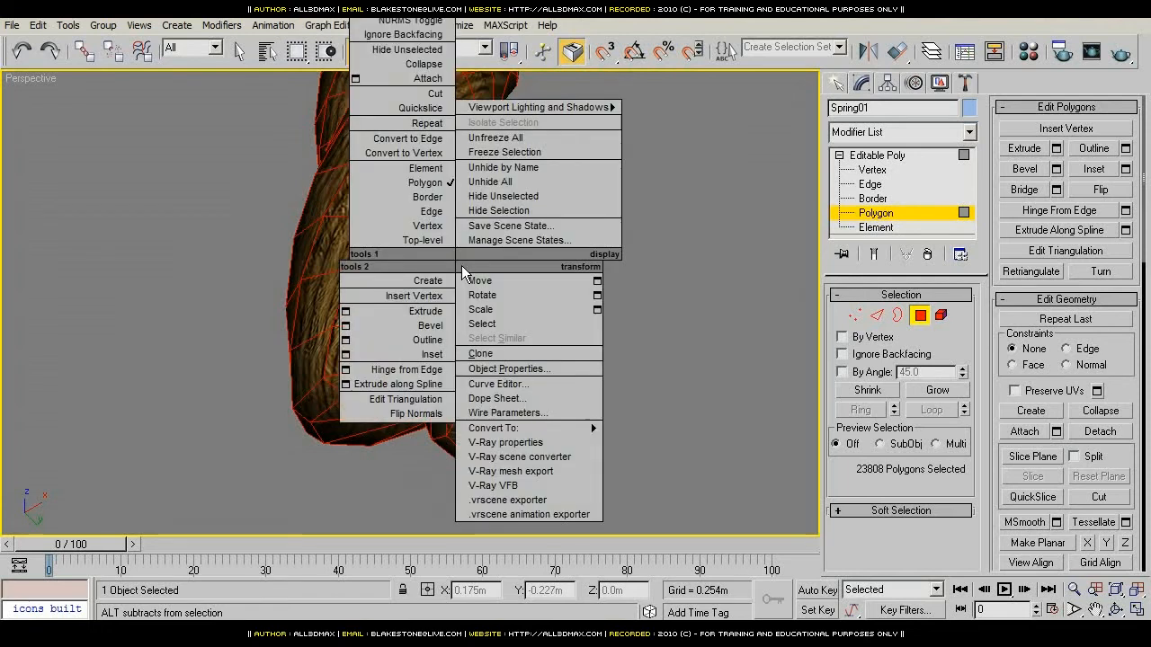
left_click(519, 367)
left_click_drag(565, 39, 728, 23)
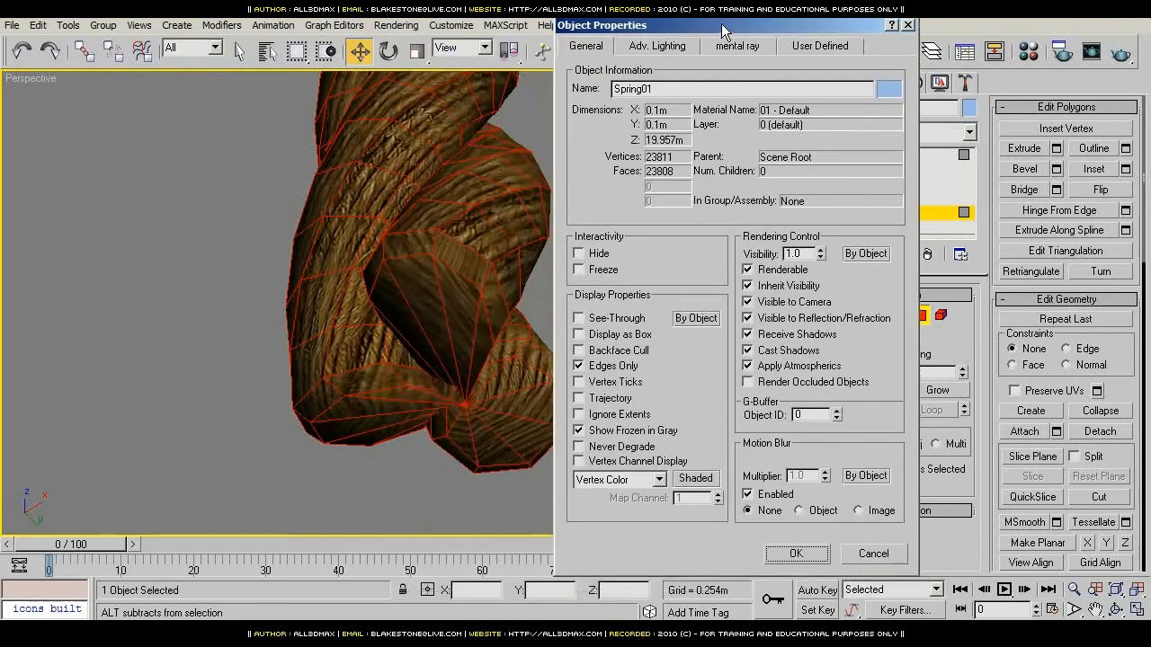
left_click(581, 365)
left_click(814, 555)
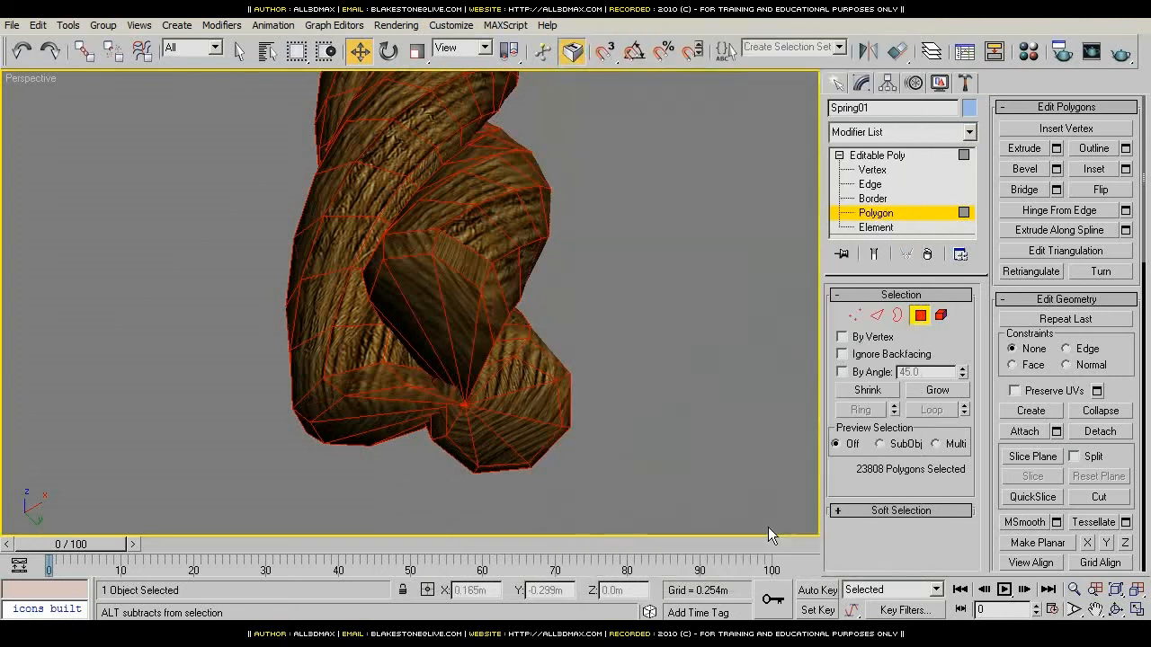
Step: Retriangulate all selected polygons of the rope
middle_click_drag(459, 311, 454, 393)
scroll(454, 391, "up", 3)
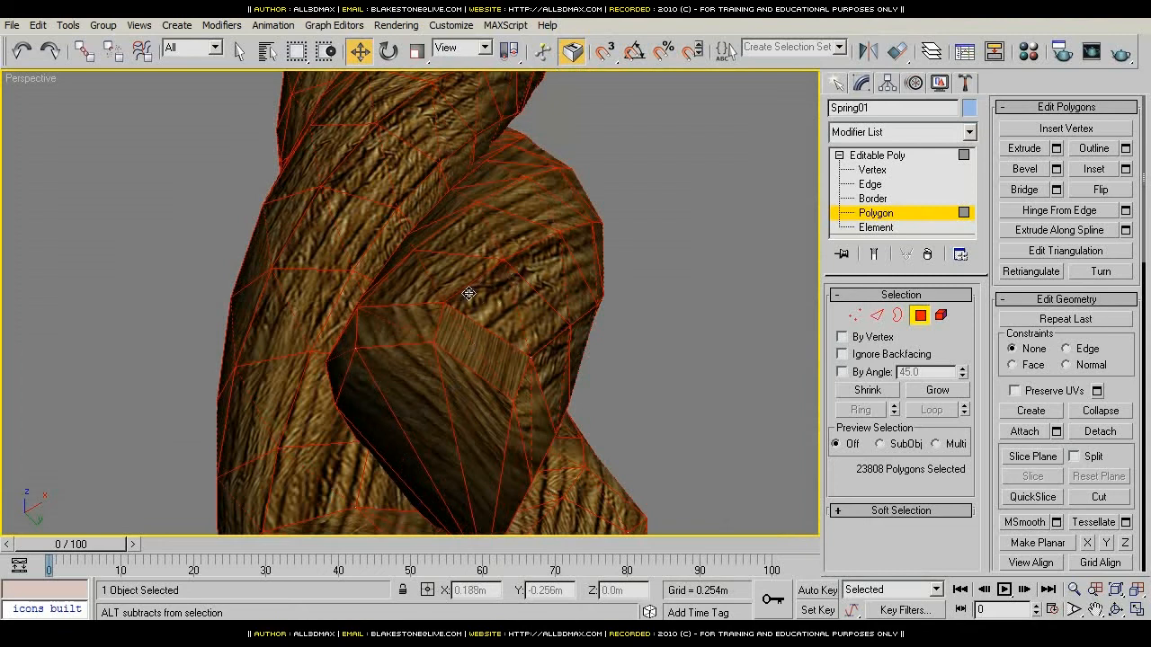
middle_click_drag(500, 351, 488, 226, "alt")
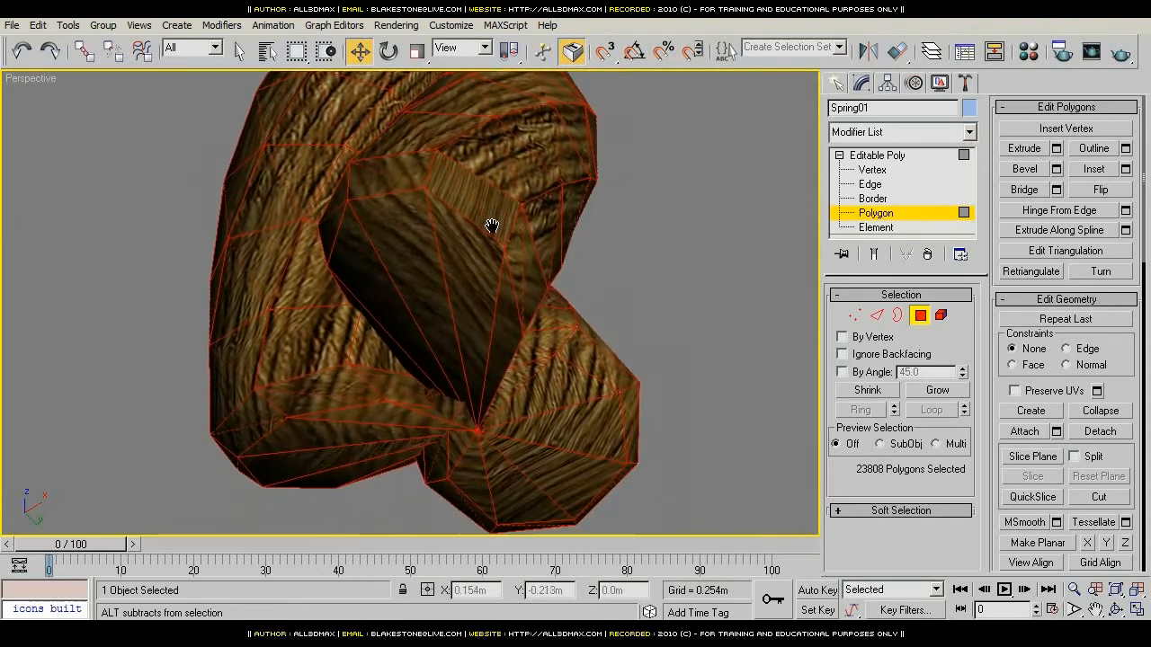
left_click(1030, 271)
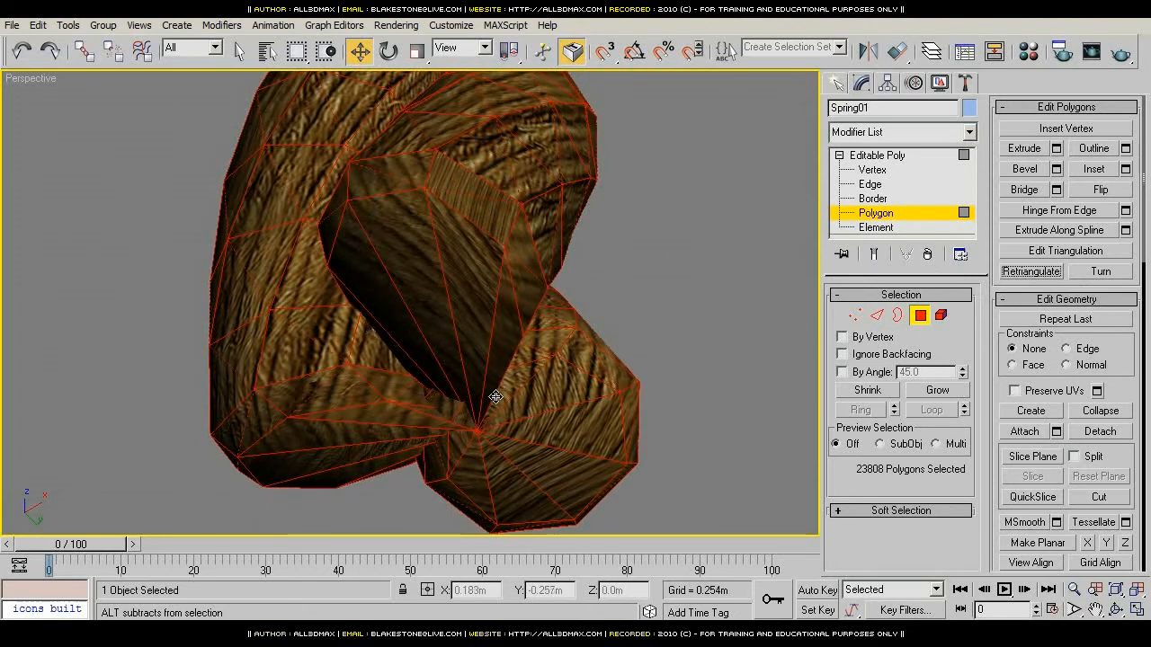
left_click(1044, 271)
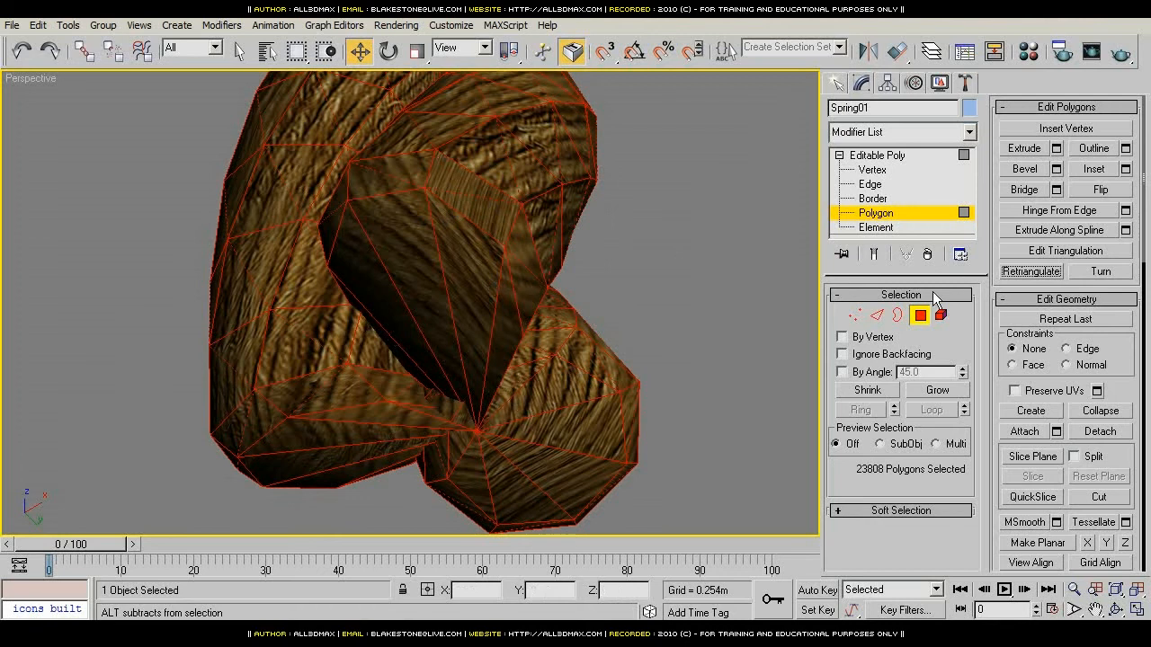
Step: Turn the Edges Only display back on in the rope's object properties
right_click(519, 254)
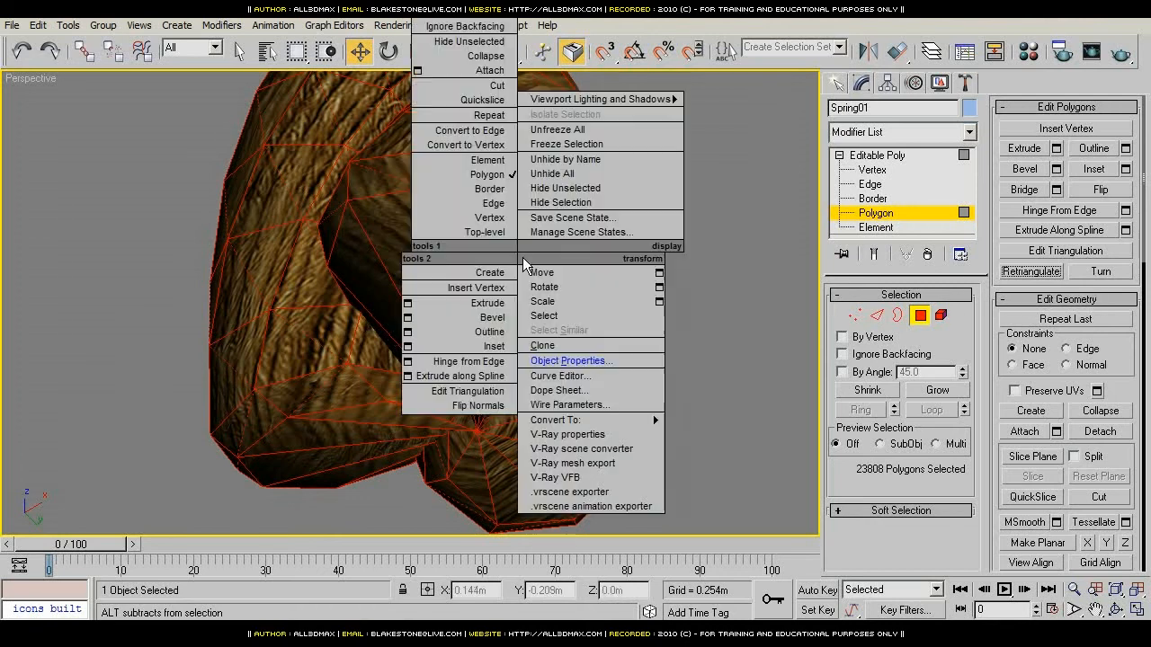
left_click(557, 362)
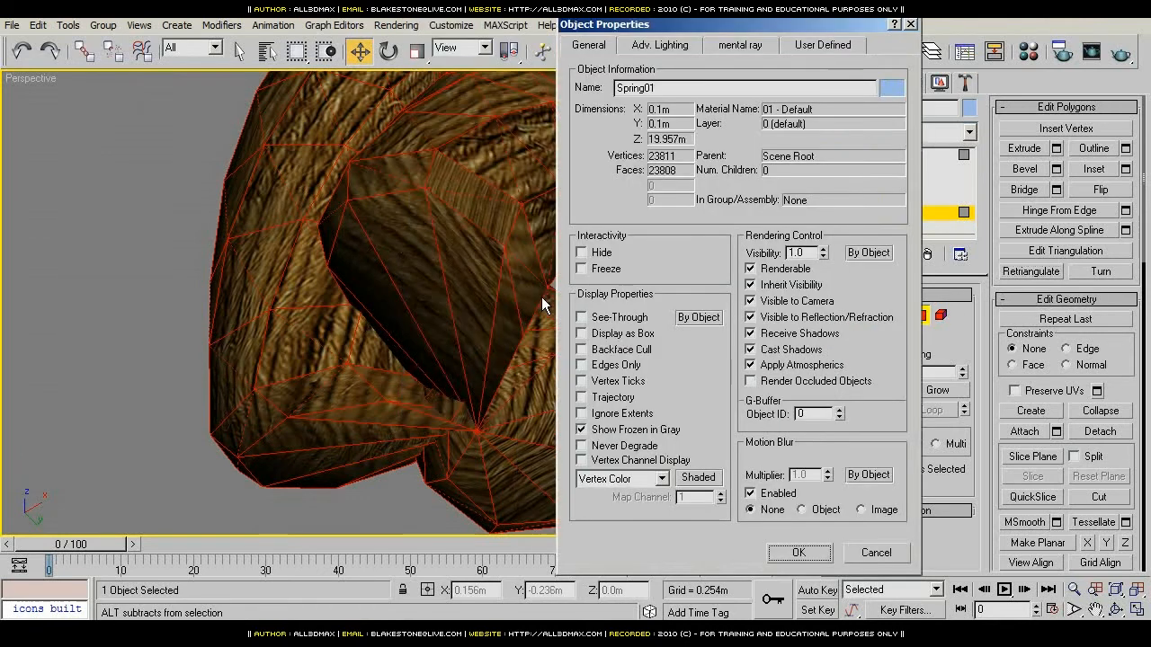
left_click(581, 365)
left_click(798, 552)
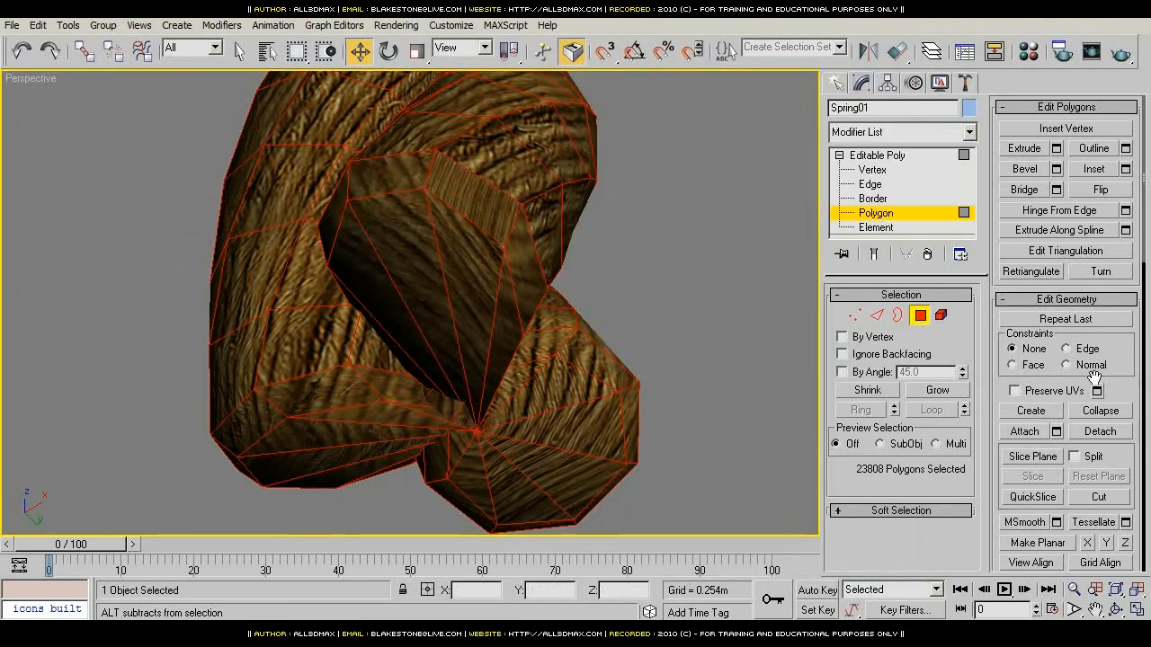
Step: Give all rope polygons material ID 1, clear their smoothing groups, assign smoothing group 1, and leave polygon editing
scroll(1095, 375, "down", 5)
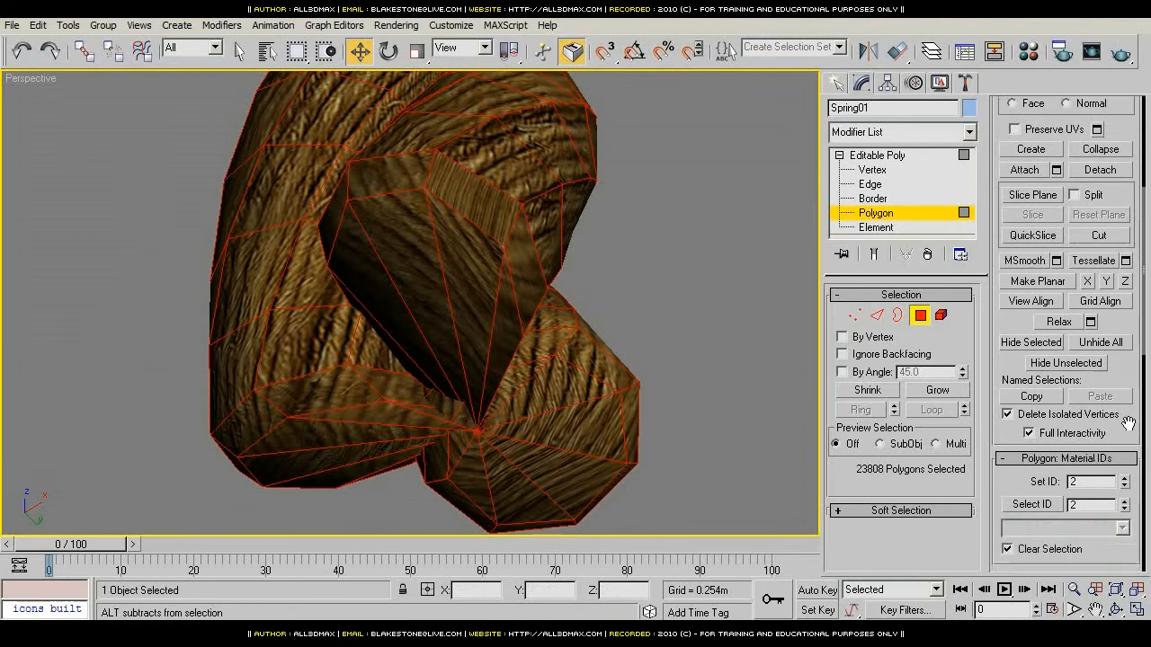
scroll(1128, 423, "down", 3)
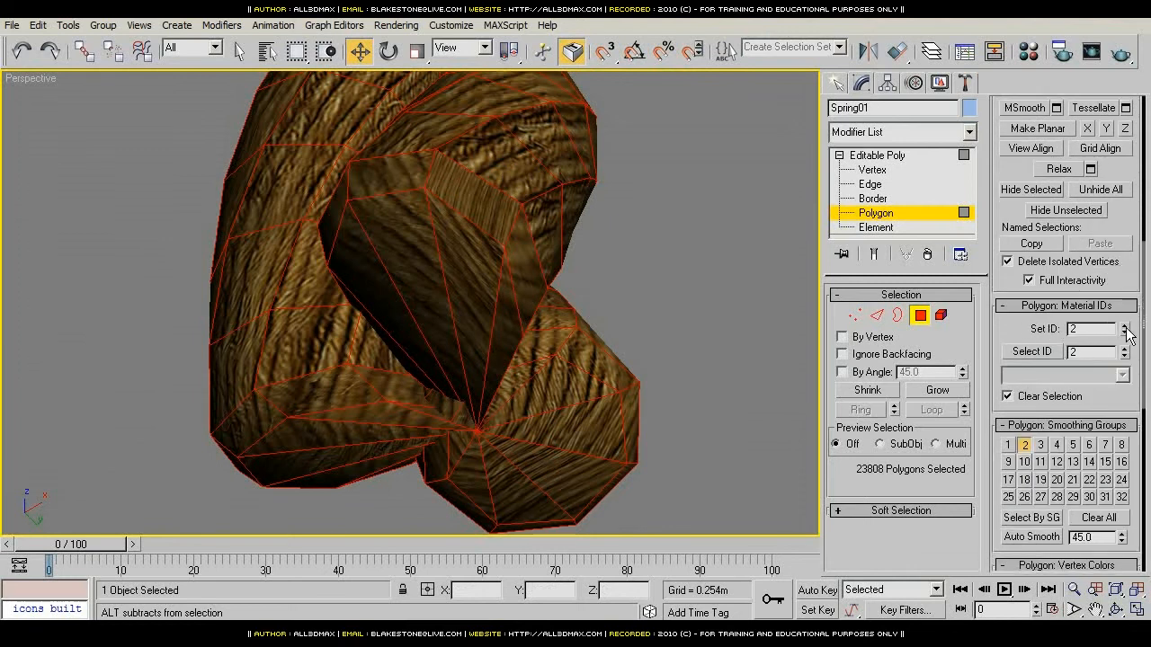
left_click(1098, 517)
left_click(1009, 445)
middle_click_drag(529, 314, 512, 349)
scroll(490, 333, "down", 5)
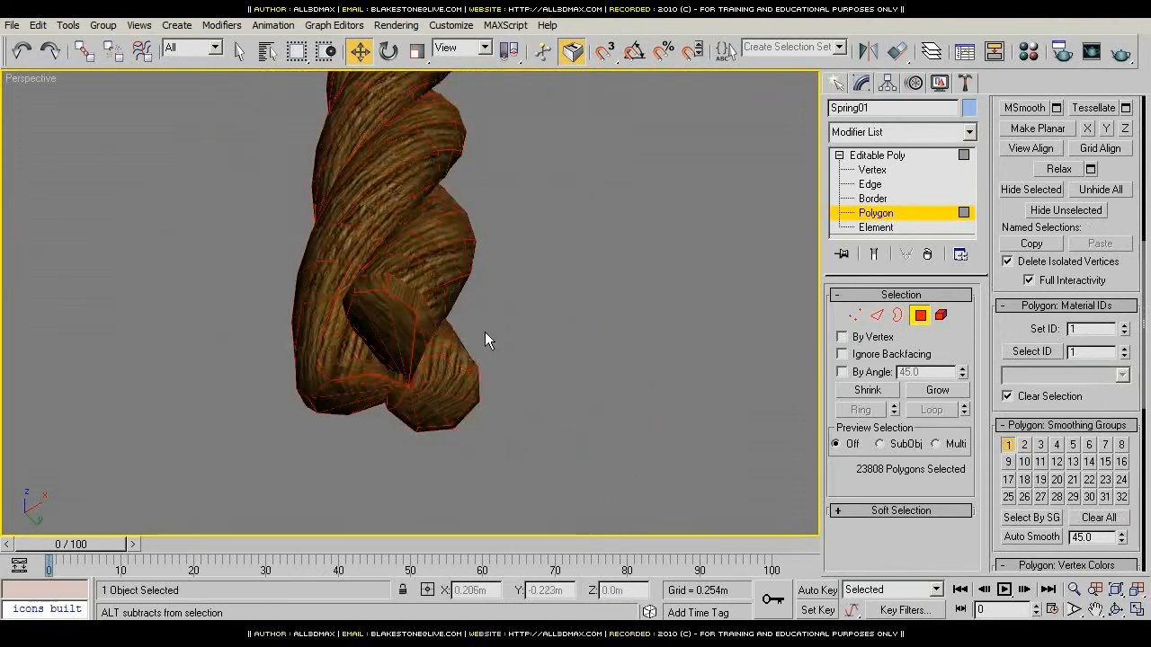
left_click(955, 213)
Step: Select the open border of the topmost strand at the rope's upper end
scroll(396, 402, "up", 2)
middle_click_drag(398, 403, 397, 317, "alt")
scroll(436, 302, "up", 8)
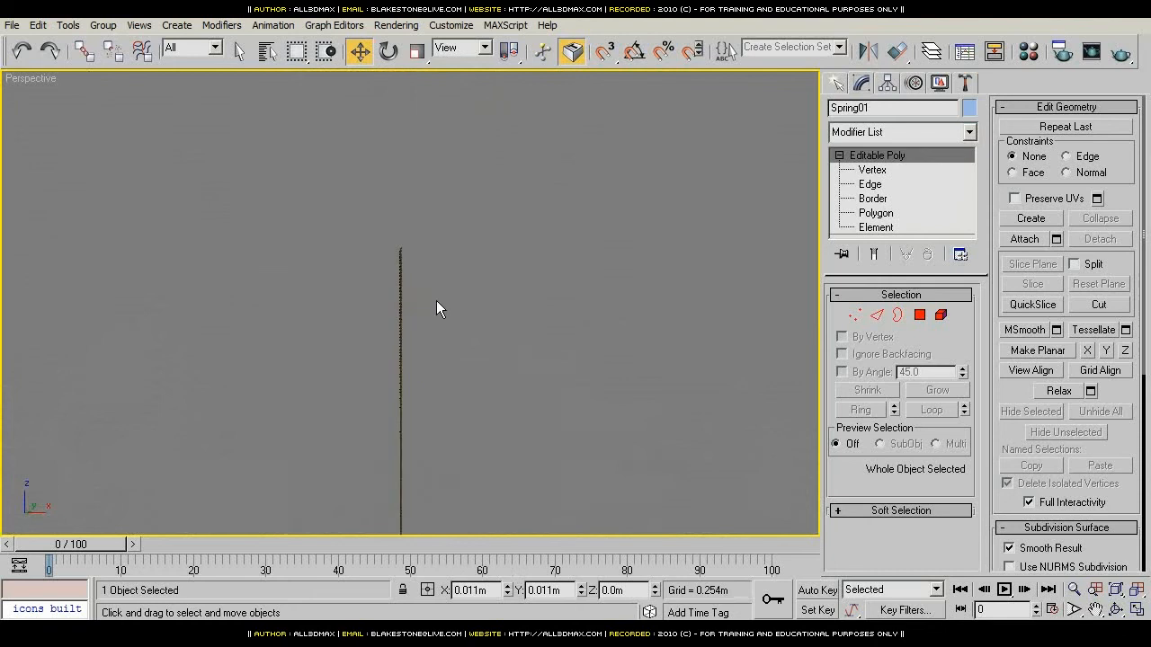
middle_click_drag(407, 177, 389, 237)
scroll(511, 391, "up", 3)
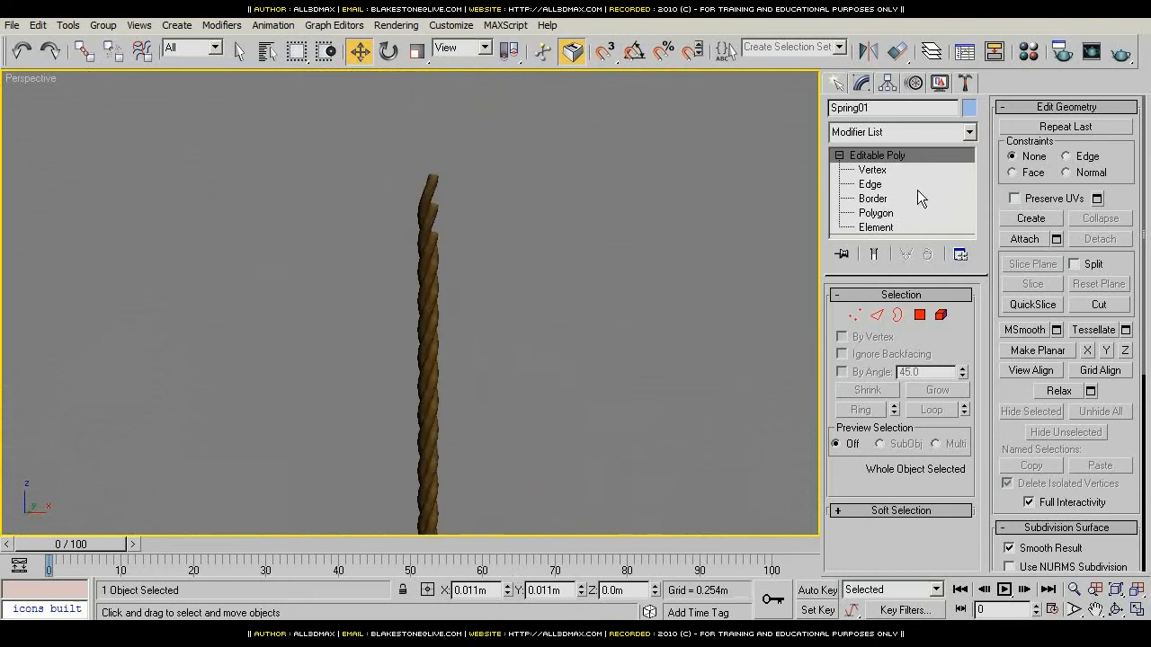
left_click(874, 198)
middle_click_drag(508, 323, 360, 239)
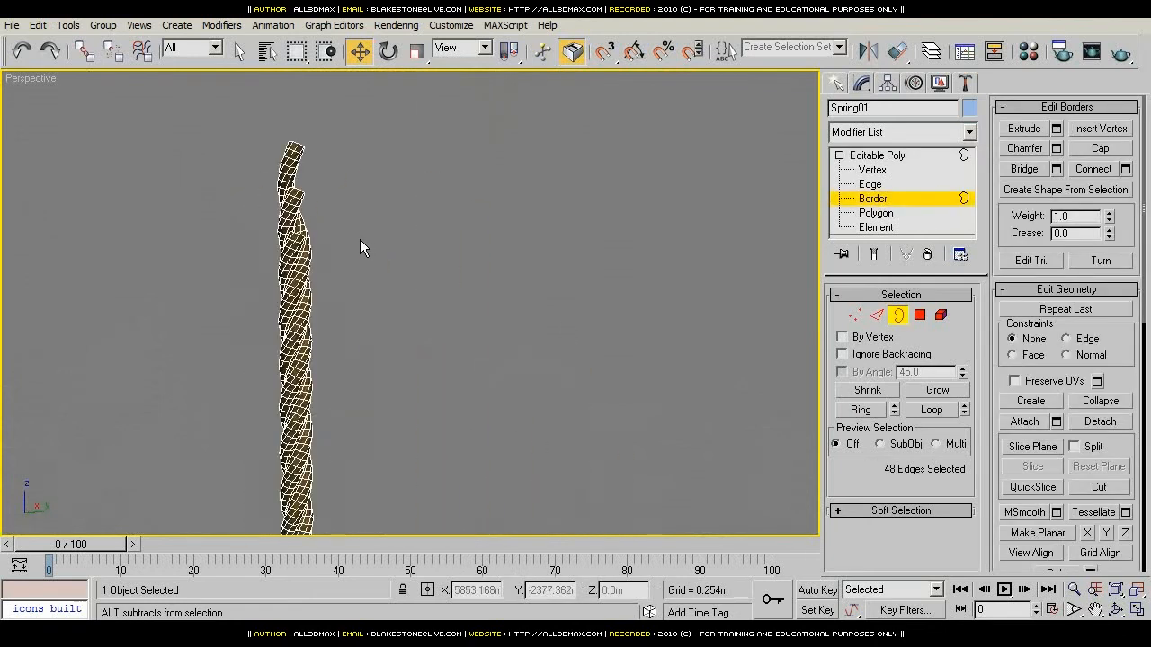
left_click_drag(257, 100, 354, 160)
key("z")
scroll(391, 425, "down", 3)
middle_click_drag(424, 314, 546, 223, "alt")
scroll(390, 432, "down", 3)
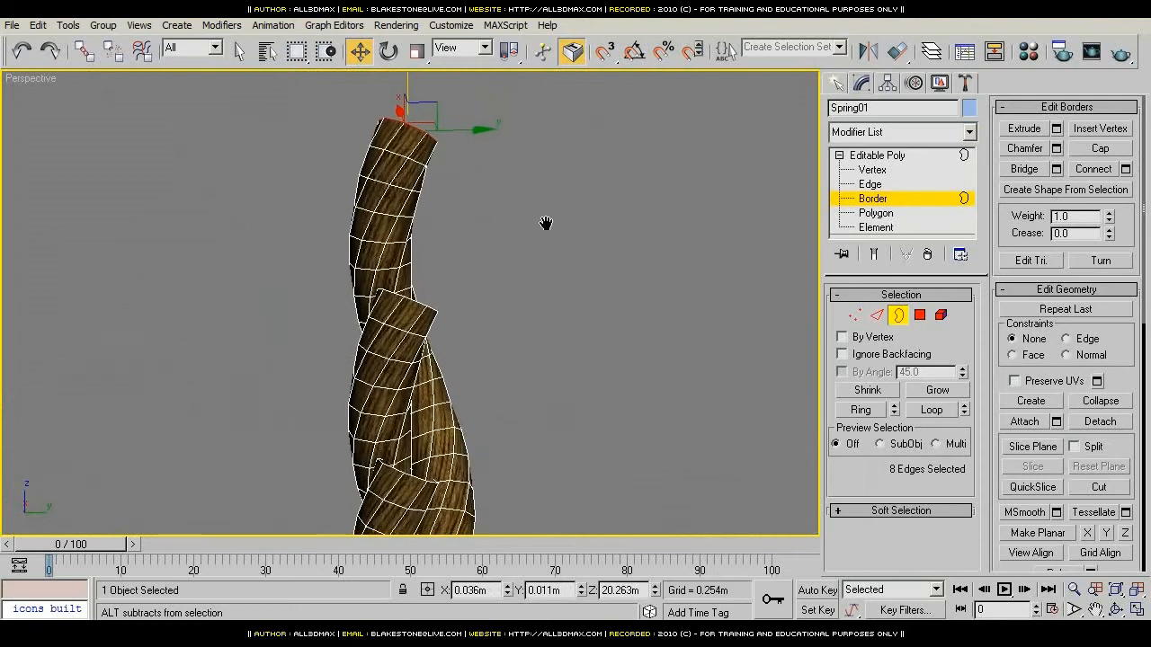
Step: Convert the topmost strand's border selection to polygons and grow it down the strand until 120 polygons are selected
left_click(919, 315, "ctrl")
left_click(937, 390)
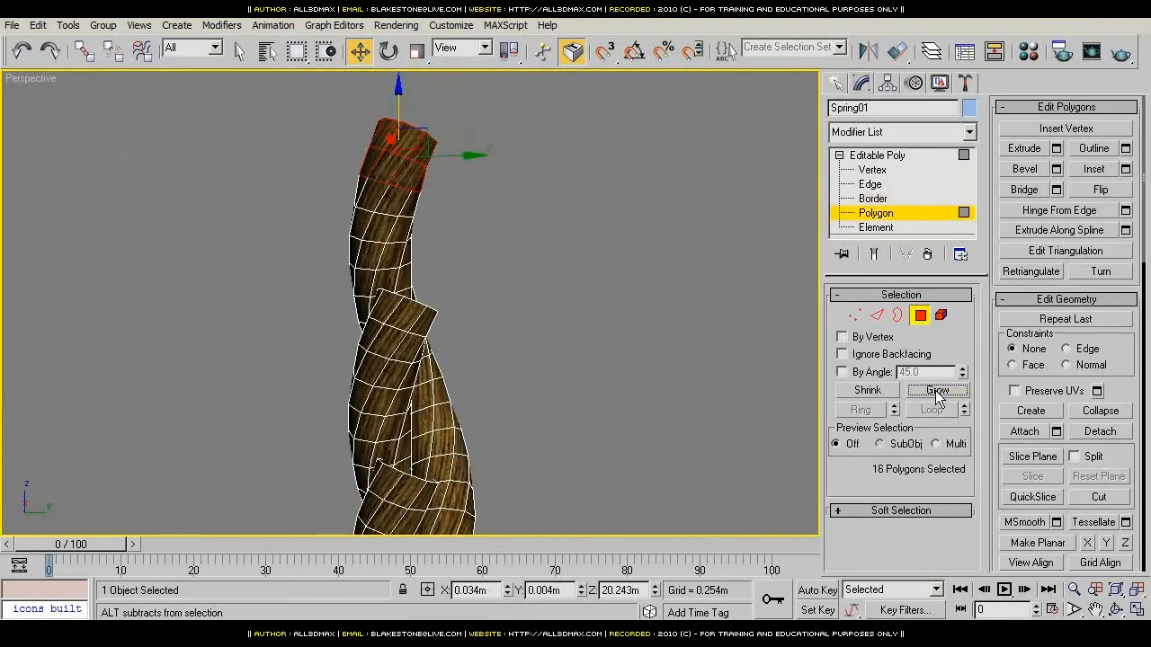
left_click(937, 392)
left_click(937, 393)
left_click(937, 392)
middle_click_drag(177, 410, 378, 415, "alt")
left_click(936, 392)
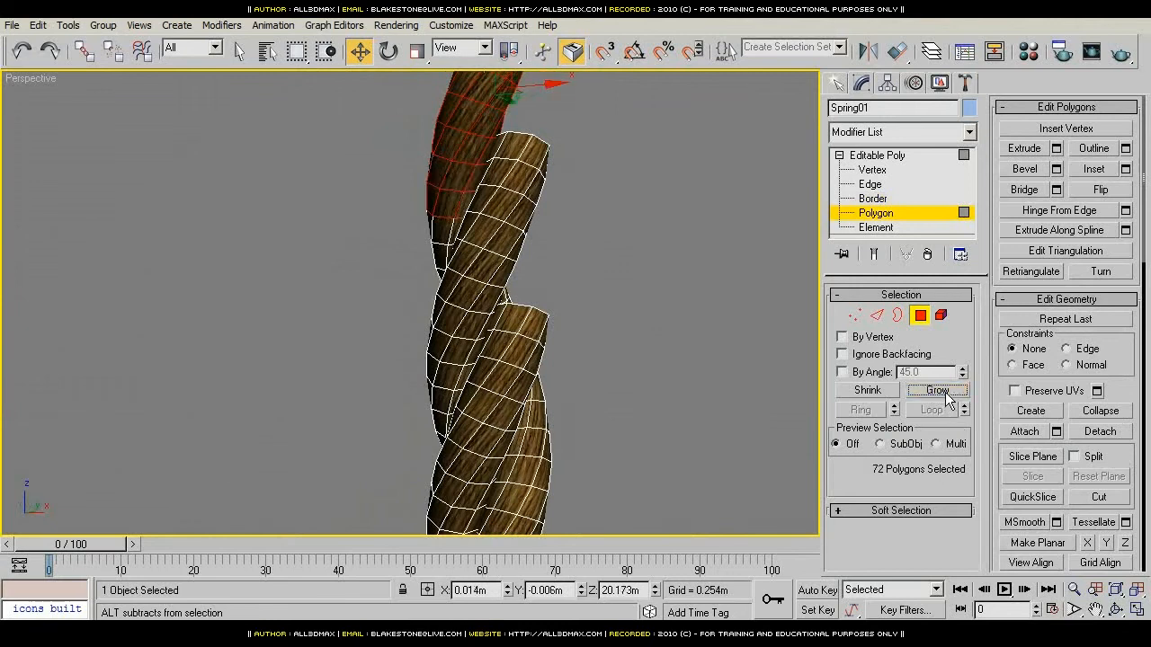
left_click(937, 392)
left_click(937, 392)
middle_click_drag(423, 381, 468, 400, "alt")
left_click(936, 392)
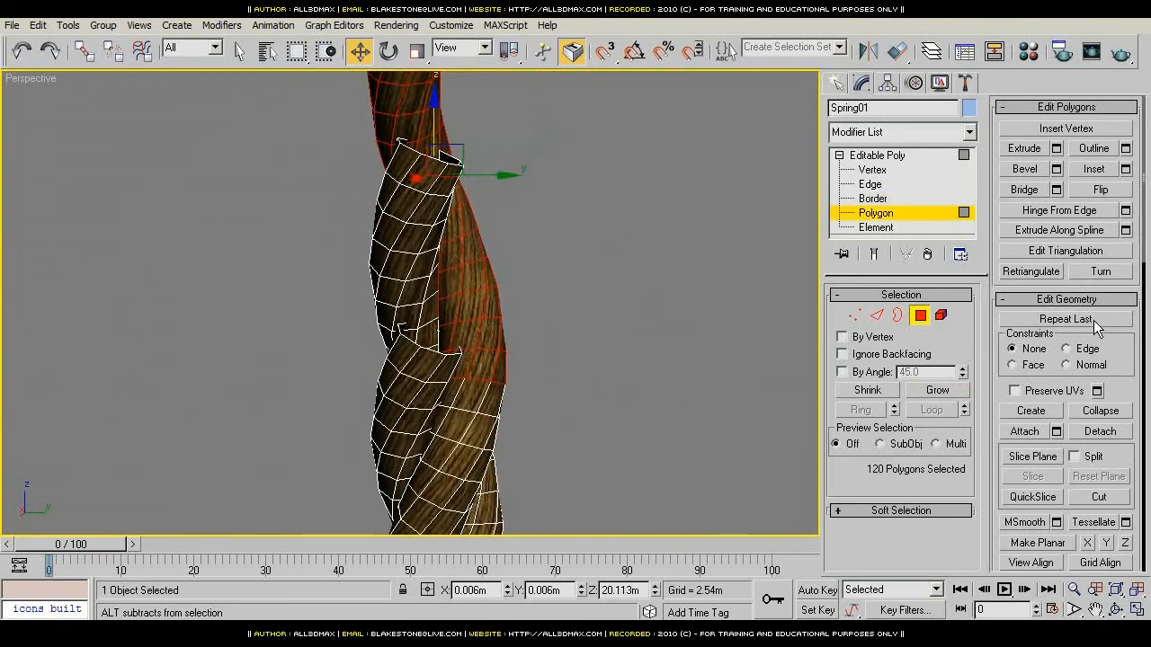
Step: Collapse the selected polygons of the topmost strand, including the leftover polygon, into a single tip
left_click(1100, 411)
middle_click_drag(405, 315, 226, 315, "alt")
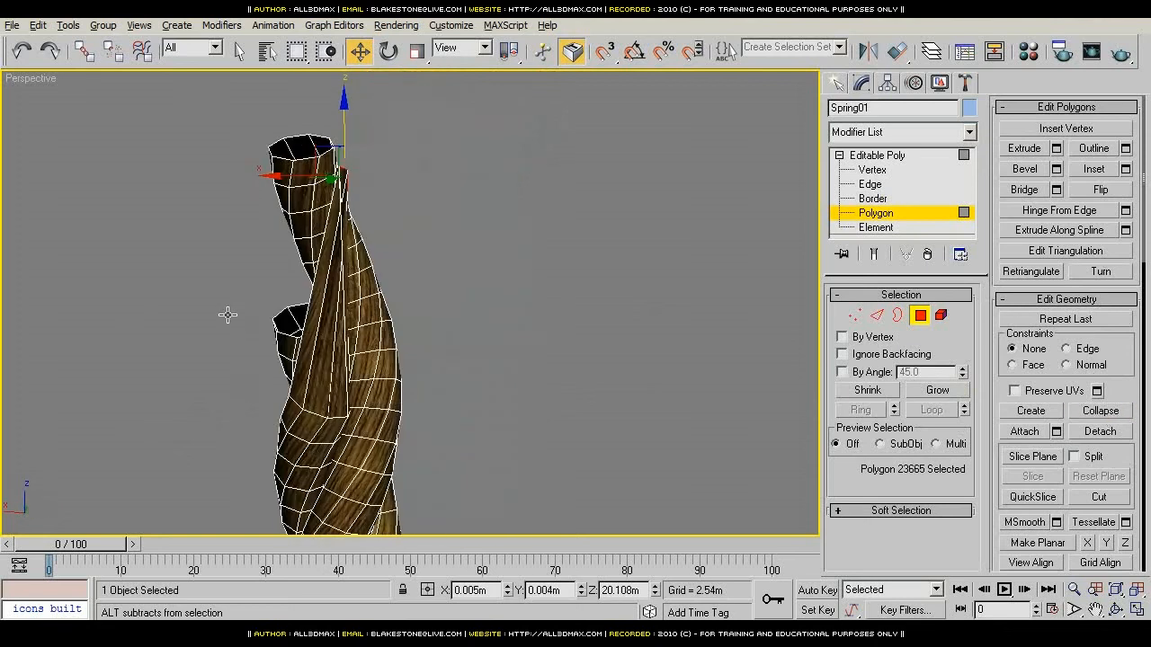
middle_click_drag(360, 225, 497, 355, "alt")
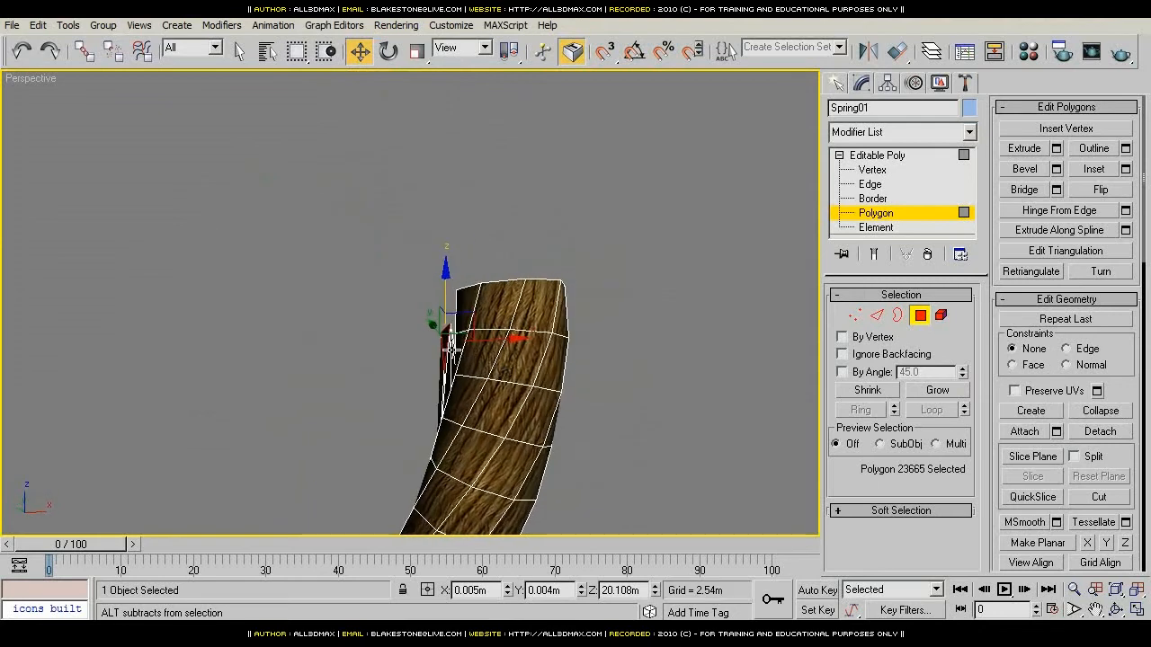
left_click(1101, 411)
middle_click_drag(353, 411, 466, 412, "alt")
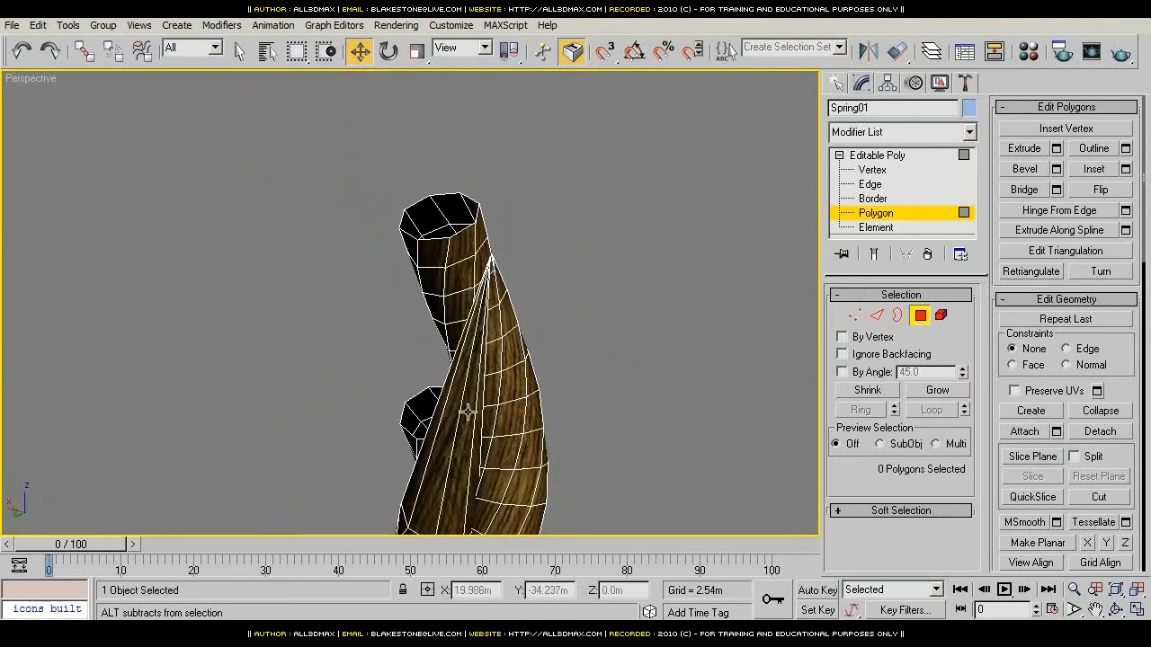
Step: Select the second strand's open upper border, convert it to polygons and grow the selection to 72 polygons
left_click(872, 198)
left_click(445, 195)
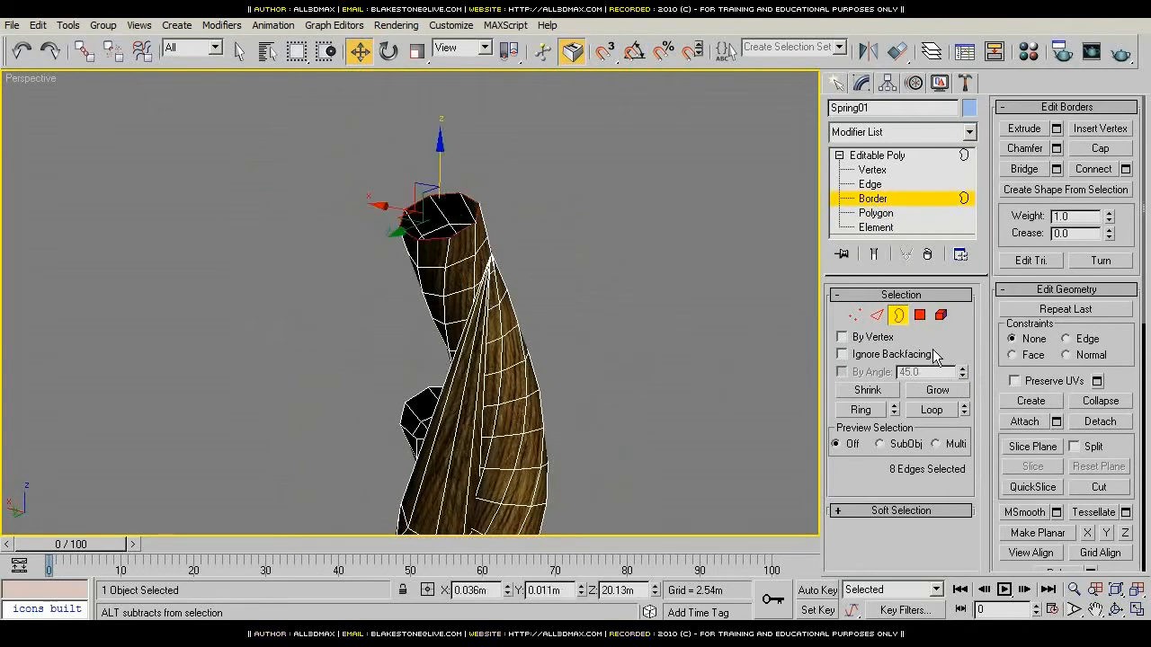
left_click(920, 314, "ctrl")
left_click(938, 390)
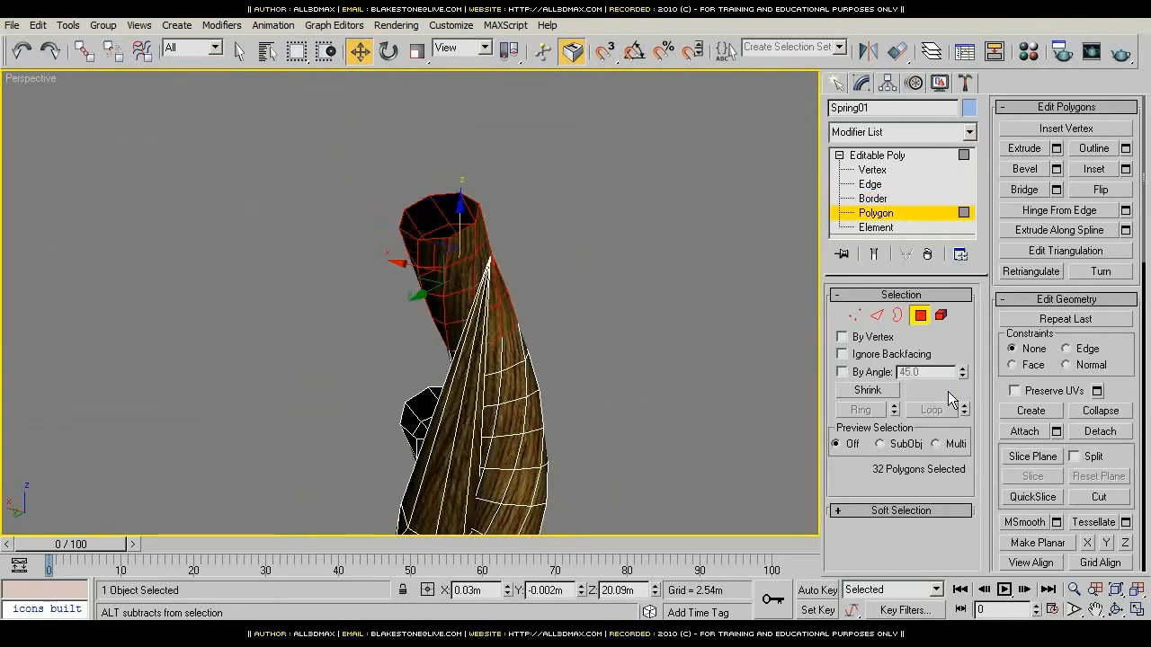
left_click(938, 390)
left_click(938, 390)
Step: Collapse the second strand's selected upper polygons into a pointed tip
middle_click_drag(648, 387, 628, 205, "alt")
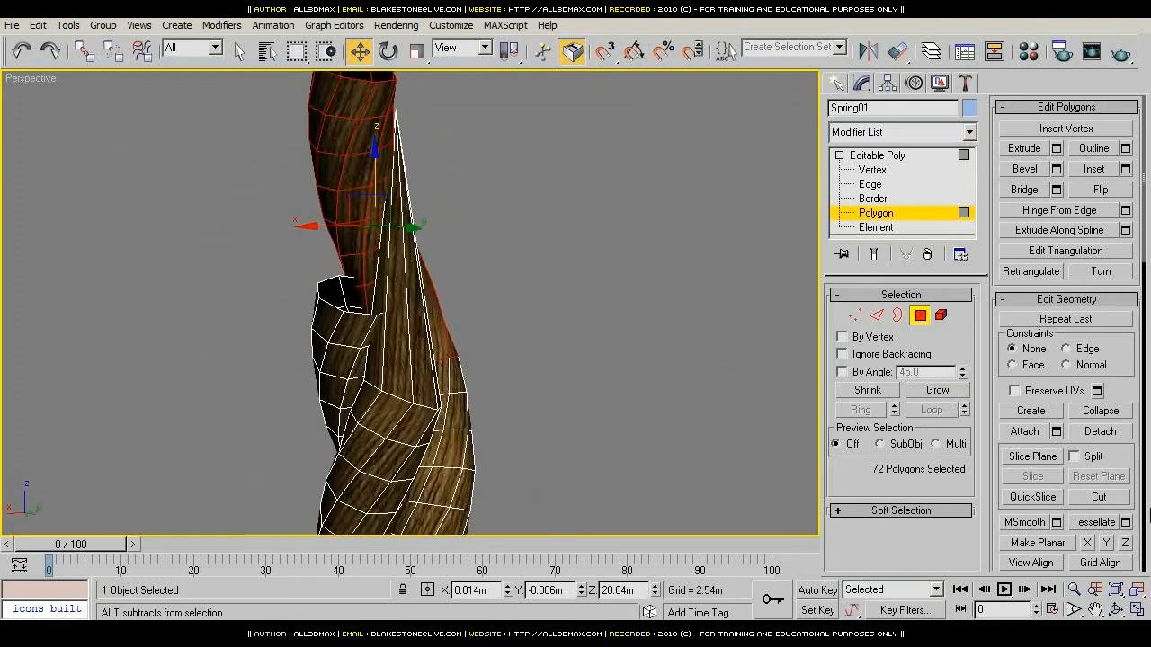
left_click(1101, 411)
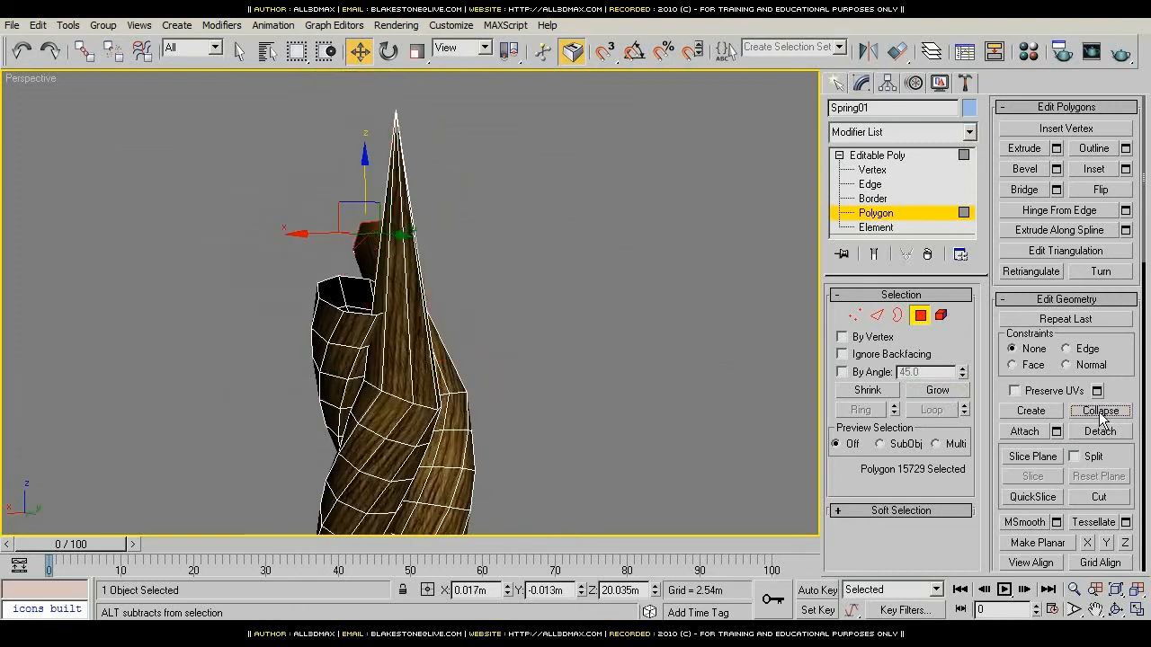
middle_click_drag(475, 404, 397, 396)
Step: Collapse the third strand's open upper end into a tip, using its border converted to polygons and grown once to 16 polygons
left_click(872, 198)
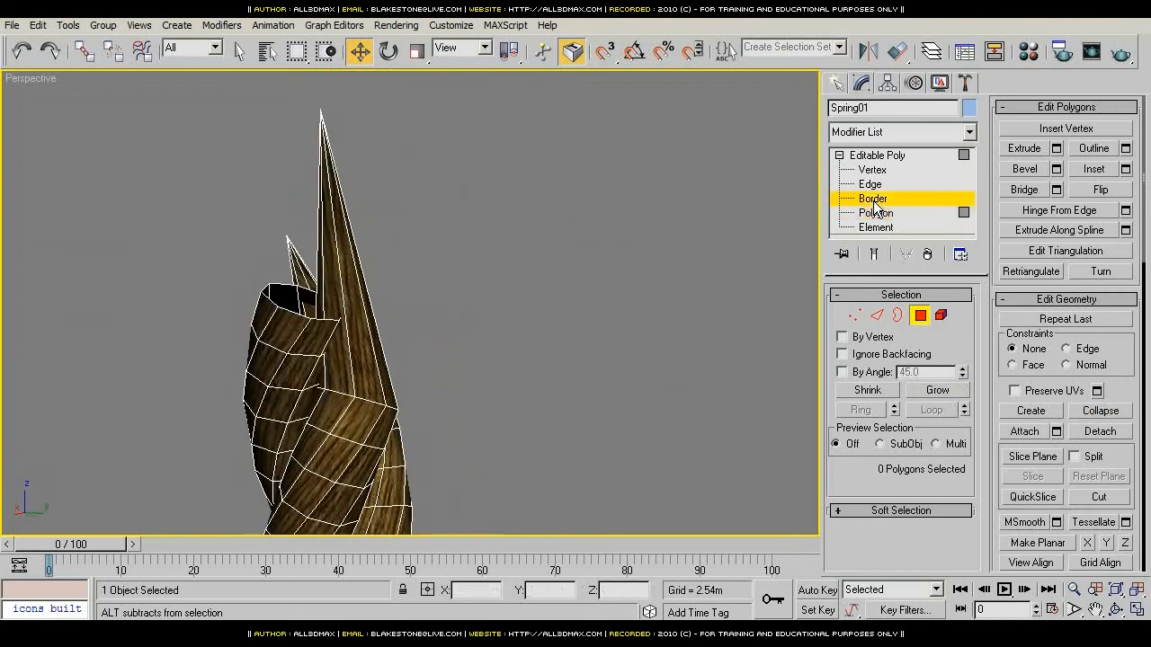
left_click(300, 311)
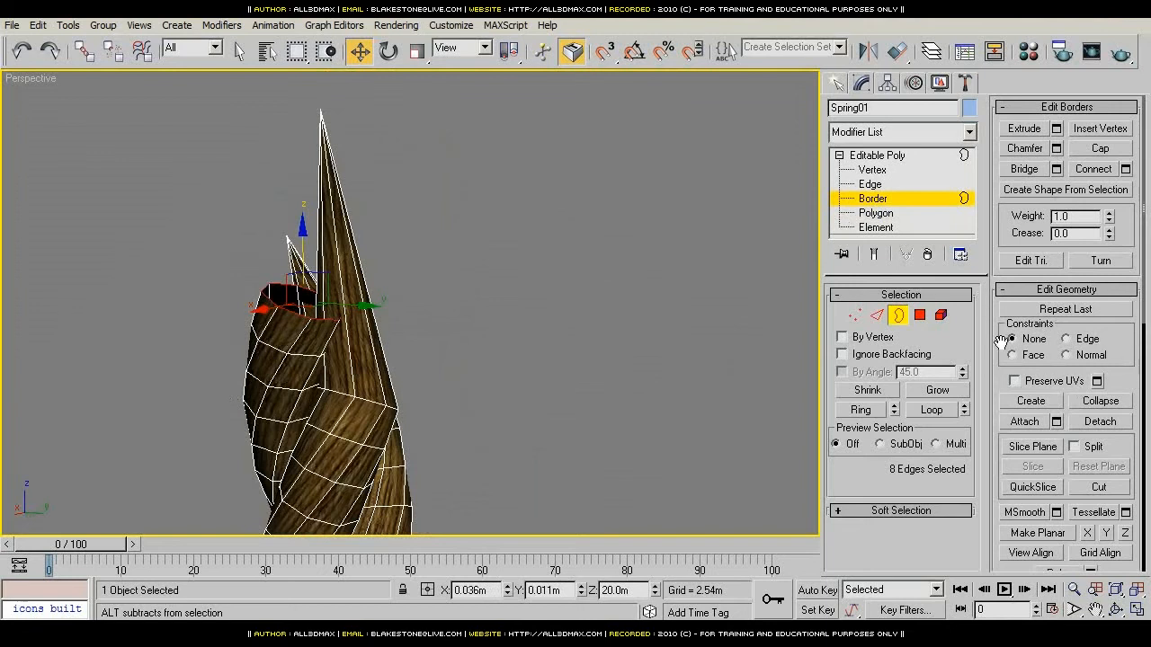
left_click(920, 316, "ctrl")
left_click(937, 392)
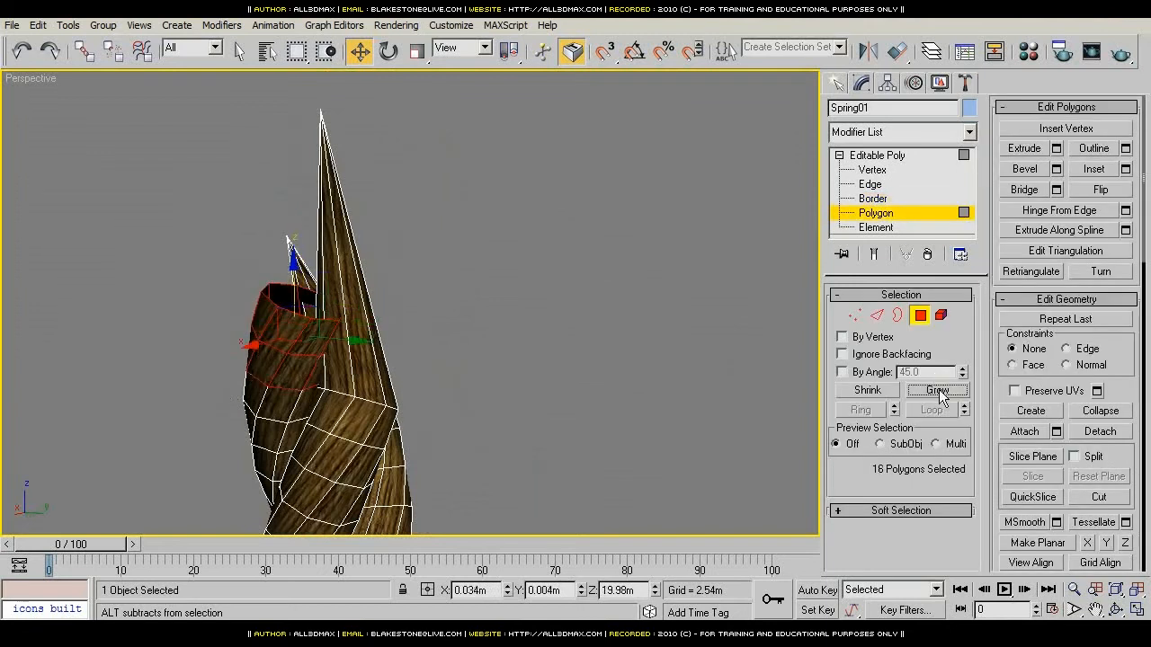
left_click(1119, 414)
Step: Make the three strand tip vertices planar in X, Y and Z, and lower them together to about Z 19.95 m
key("1")
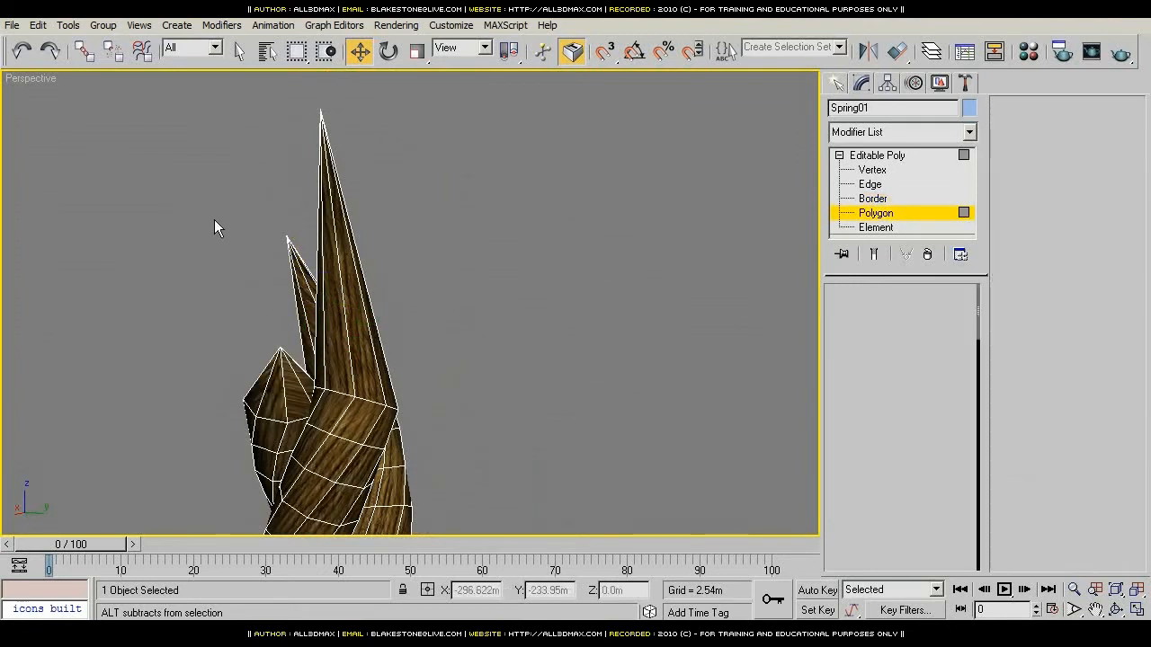
left_click_drag(257, 97, 370, 368)
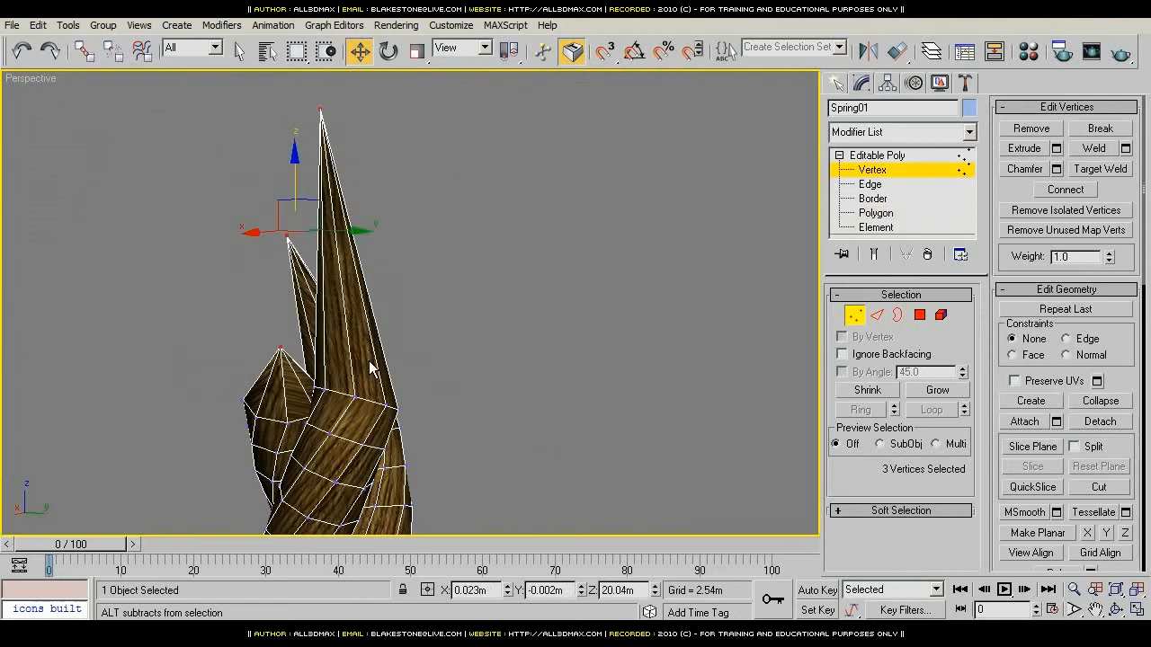
middle_click_drag(384, 394, 376, 383, "alt")
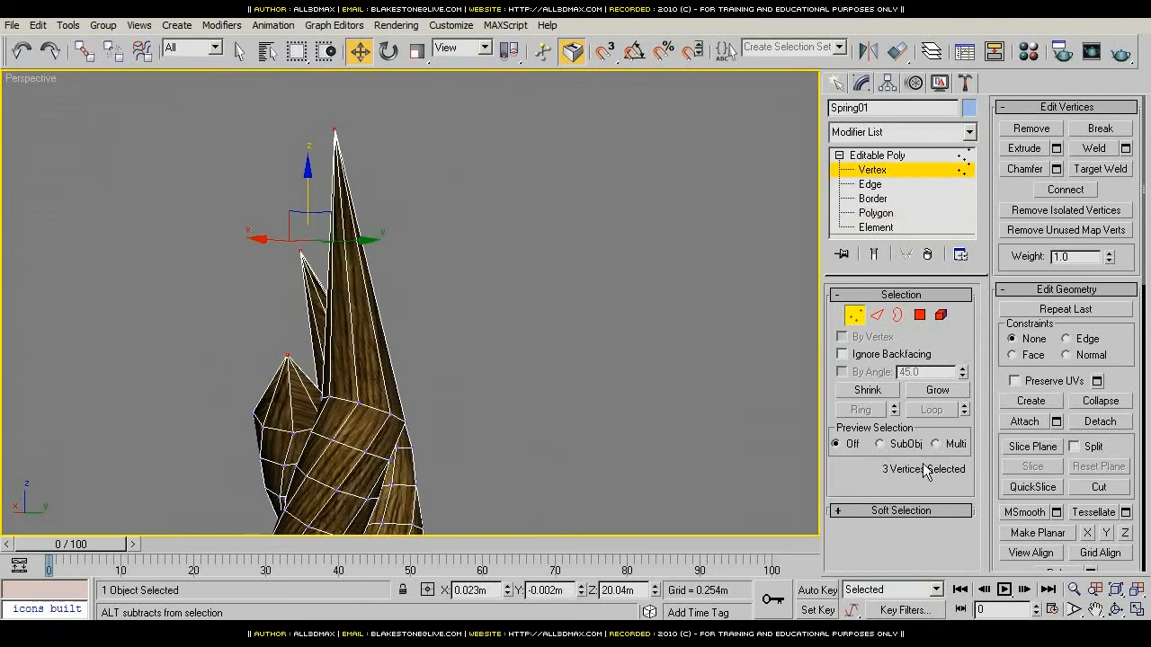
left_click(1087, 533)
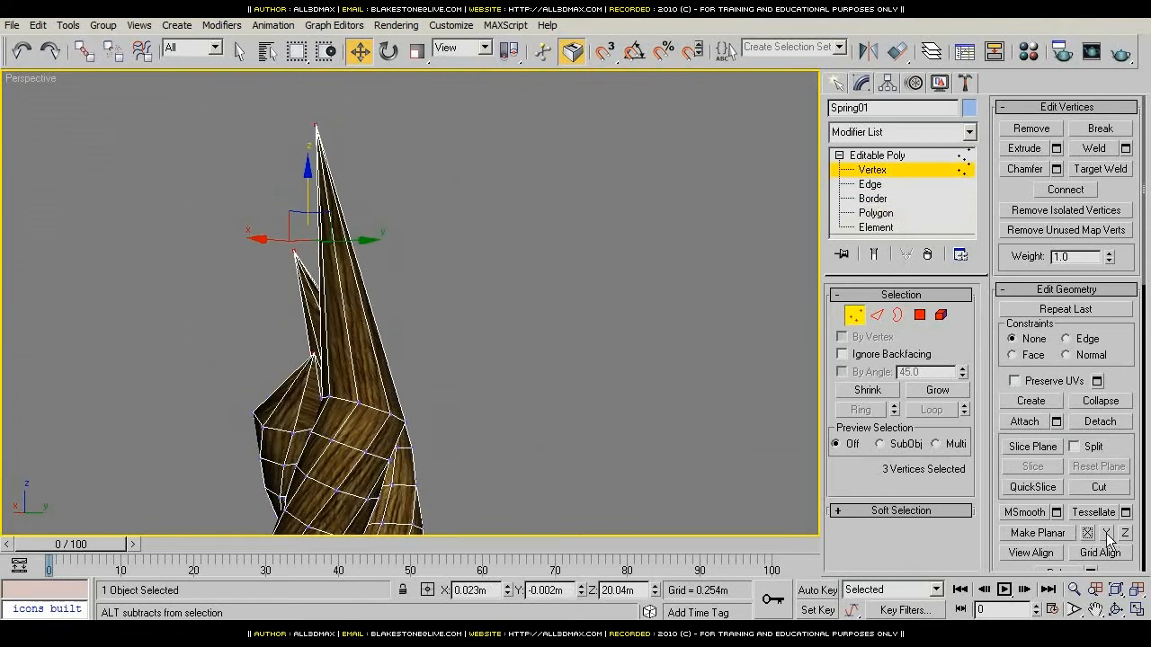
left_click(1106, 533)
left_click(1125, 534)
middle_click_drag(394, 339, 518, 314)
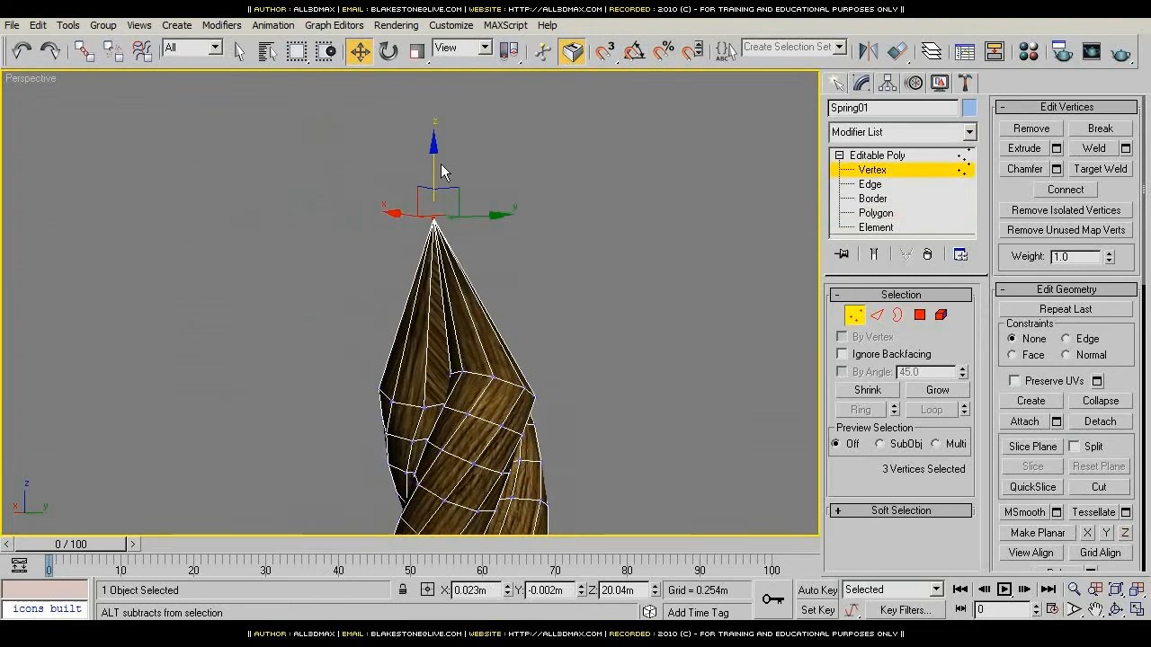
left_click_drag(432, 158, 448, 318)
Step: Select the rim edge loops around all three upper strand ends and chamfer them by 0.005 m with 1 segment
left_click(871, 185)
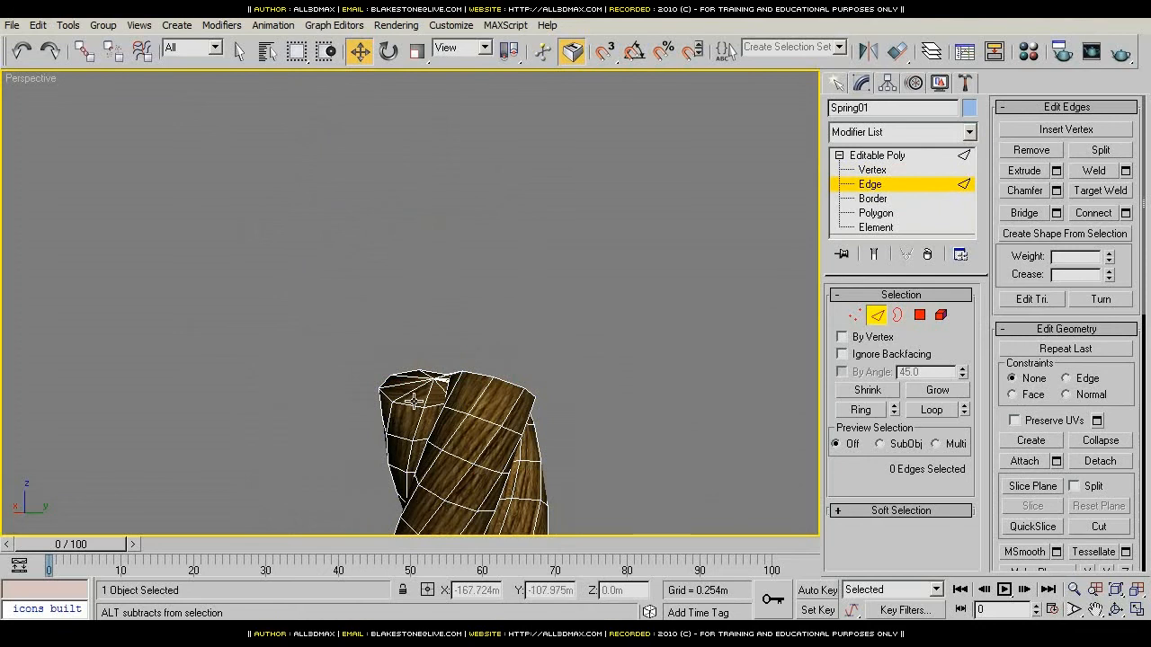
left_click(454, 405)
scroll(447, 440, "up", 1)
left_click(426, 389)
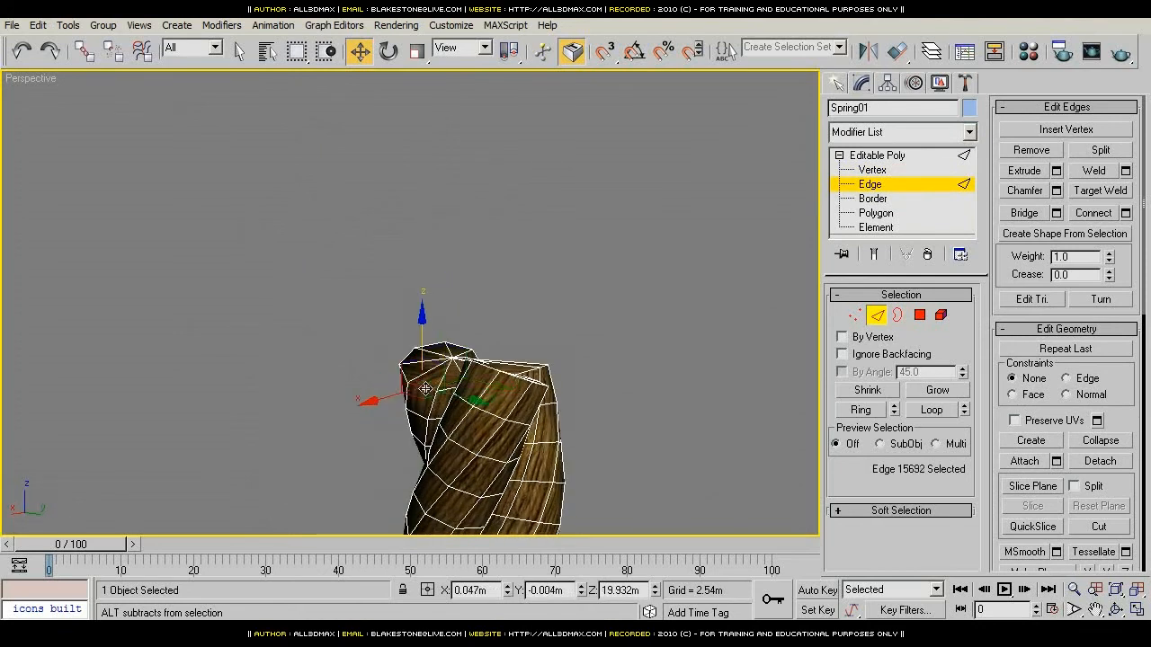
left_click(524, 393, "ctrl")
middle_click_drag(524, 393, 563, 395, "alt")
left_click(563, 395, "ctrl")
left_click(932, 409)
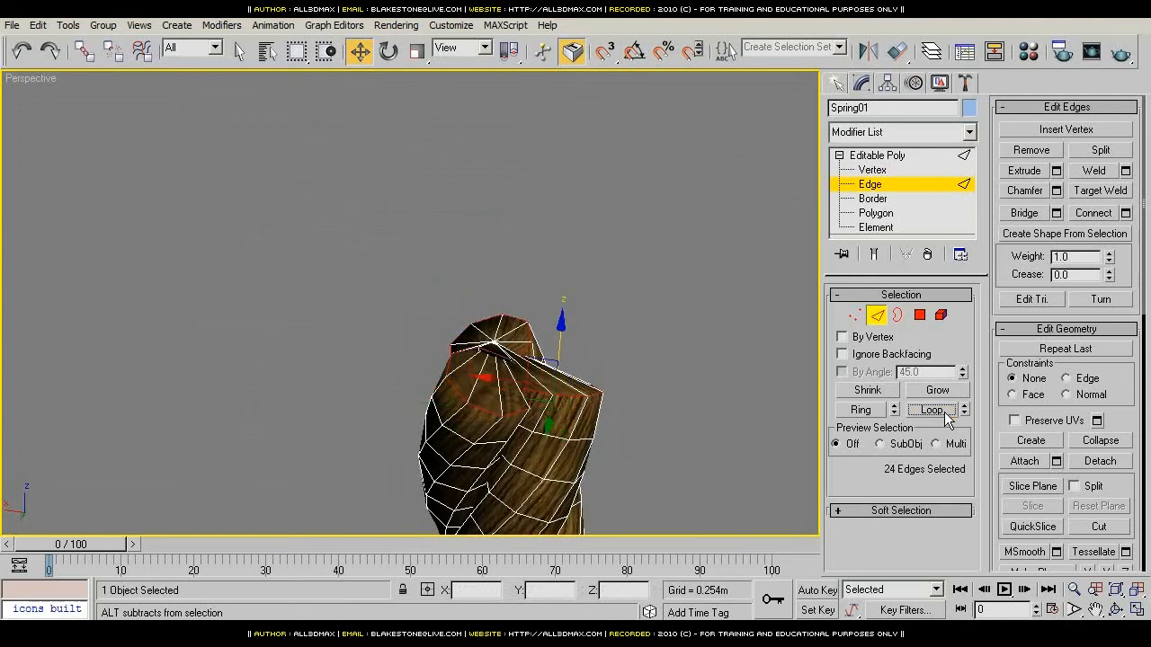
left_click(1056, 191)
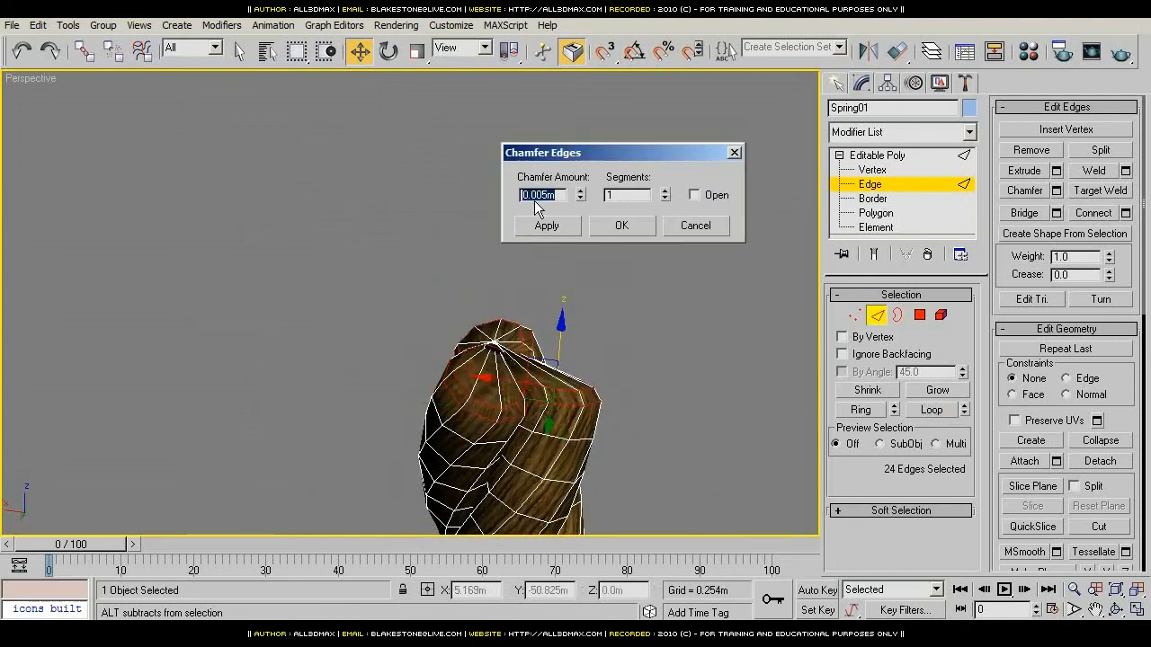
left_click(621, 226)
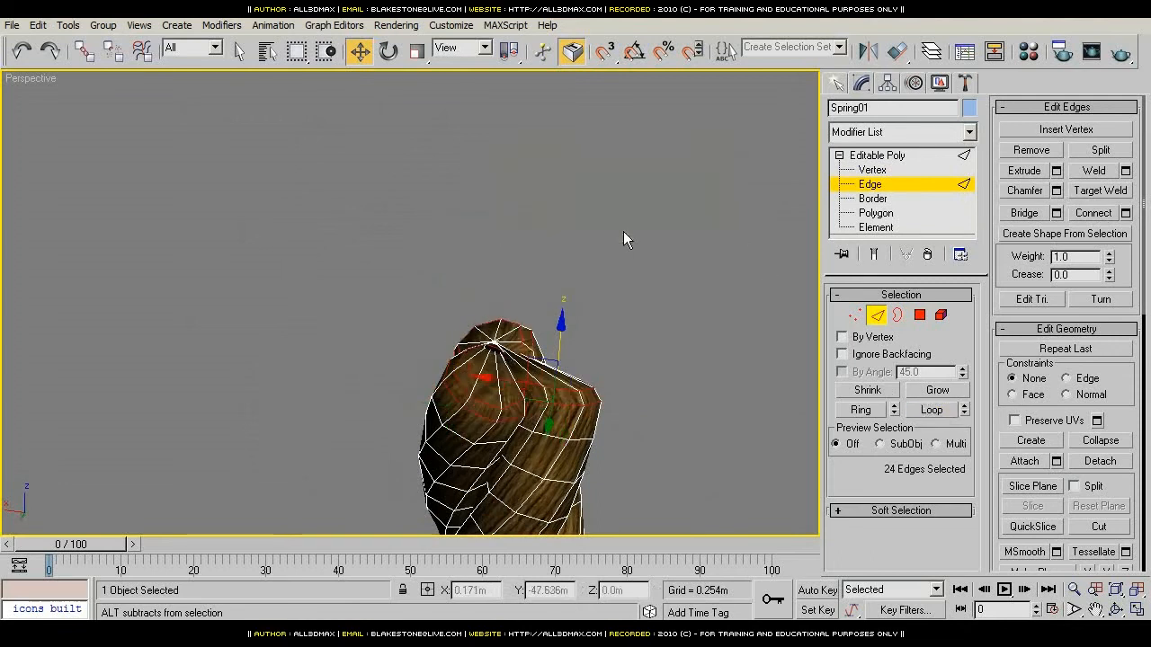
Step: Retriangulate all polygons of the rope, replace their smoothing groups with group 1, and return to whole-object level
left_click(876, 213)
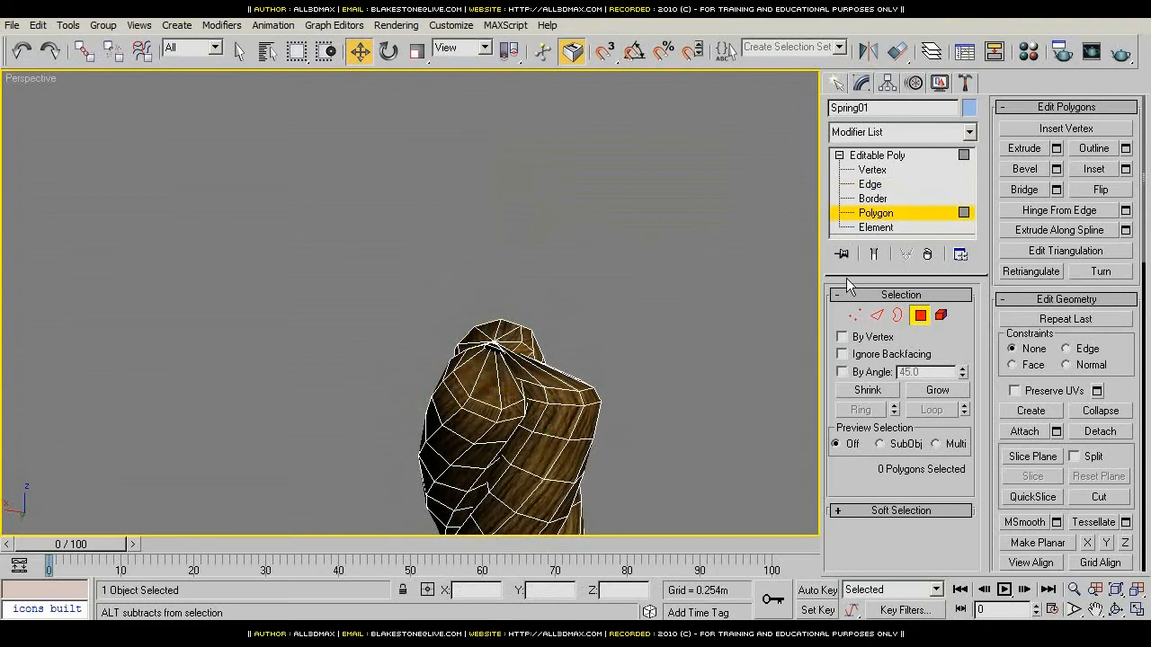
key("ctrl+a")
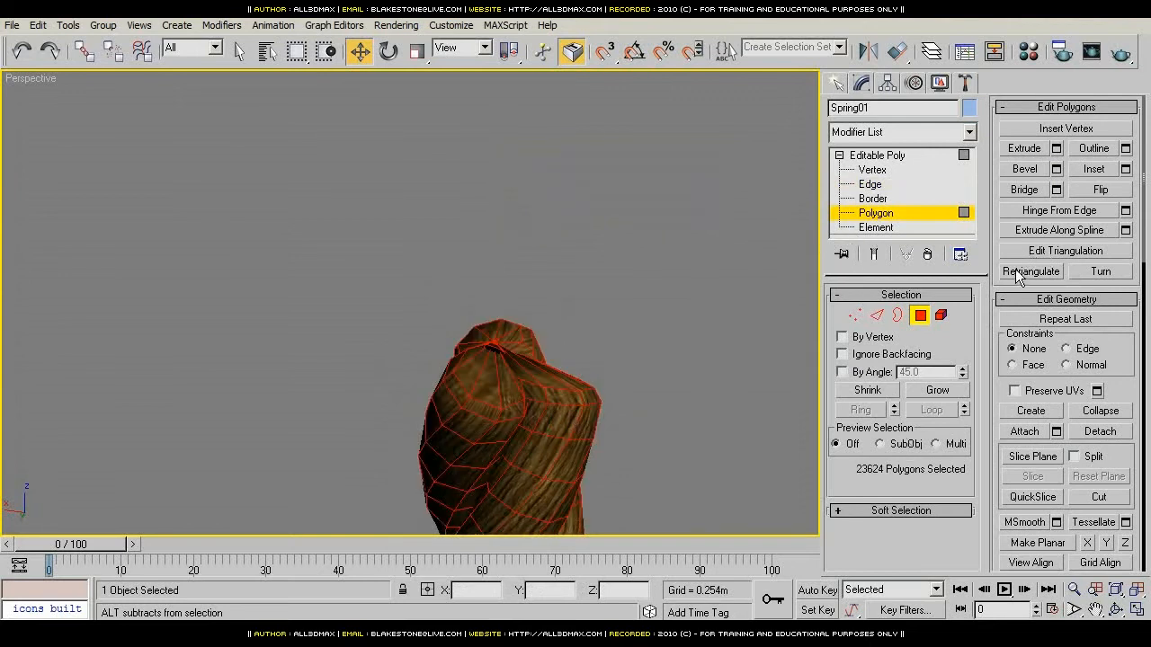
middle_click_drag(624, 383, 499, 353, "alt")
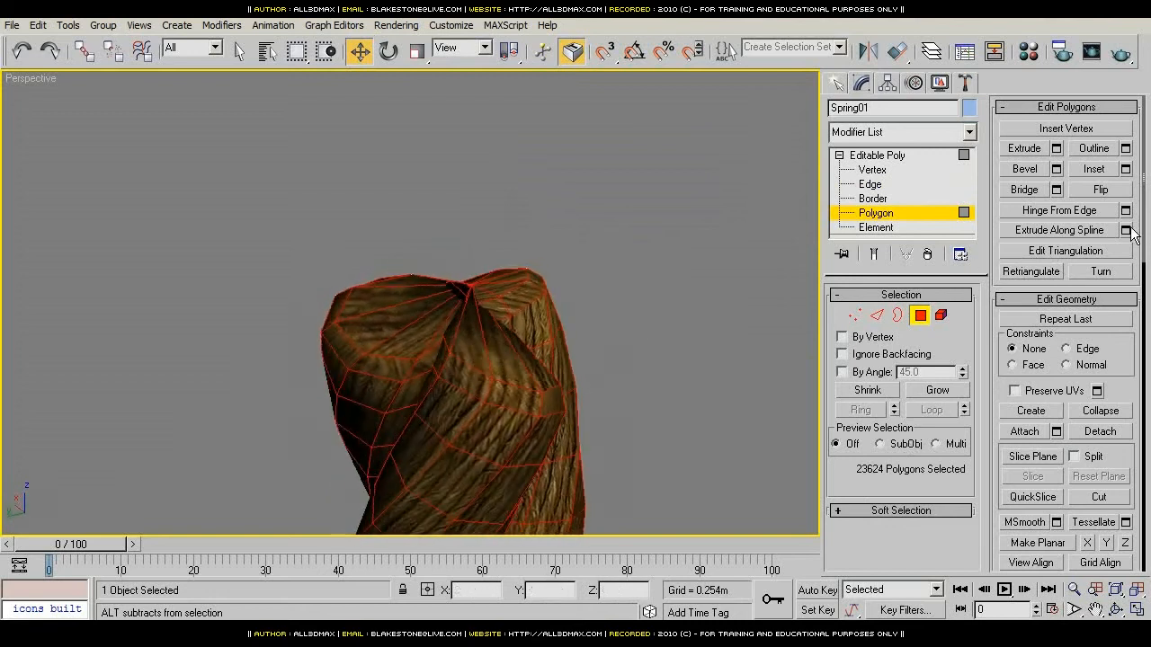
left_click(1031, 272)
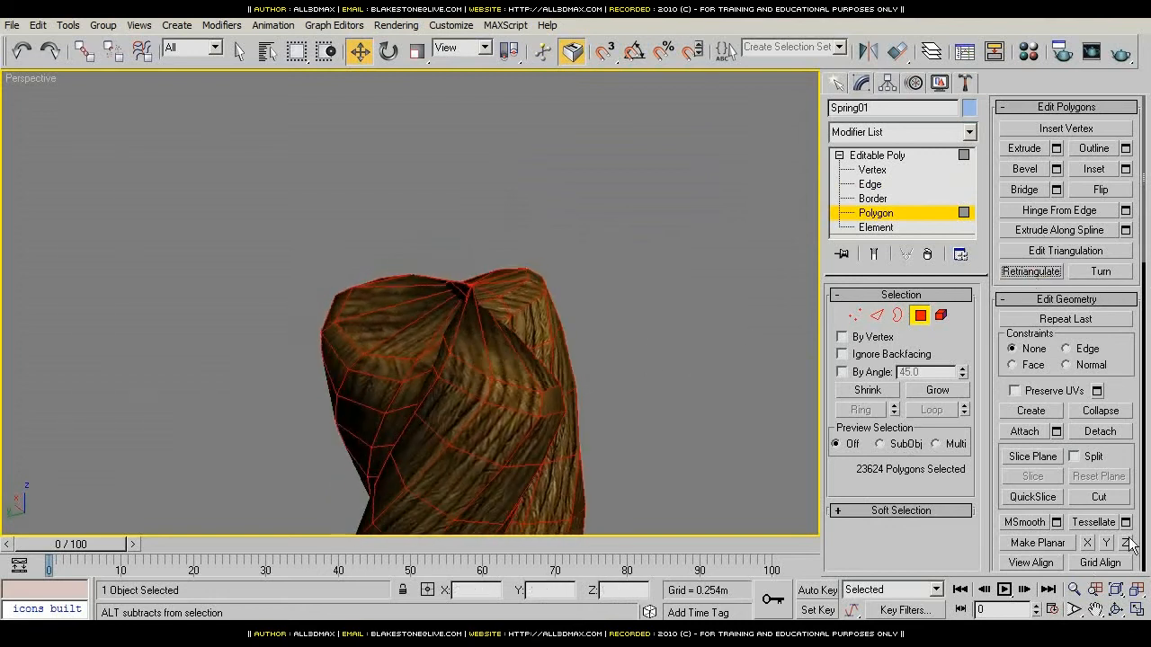
scroll(1099, 278, "down", 5)
scroll(1121, 411, "down", 4)
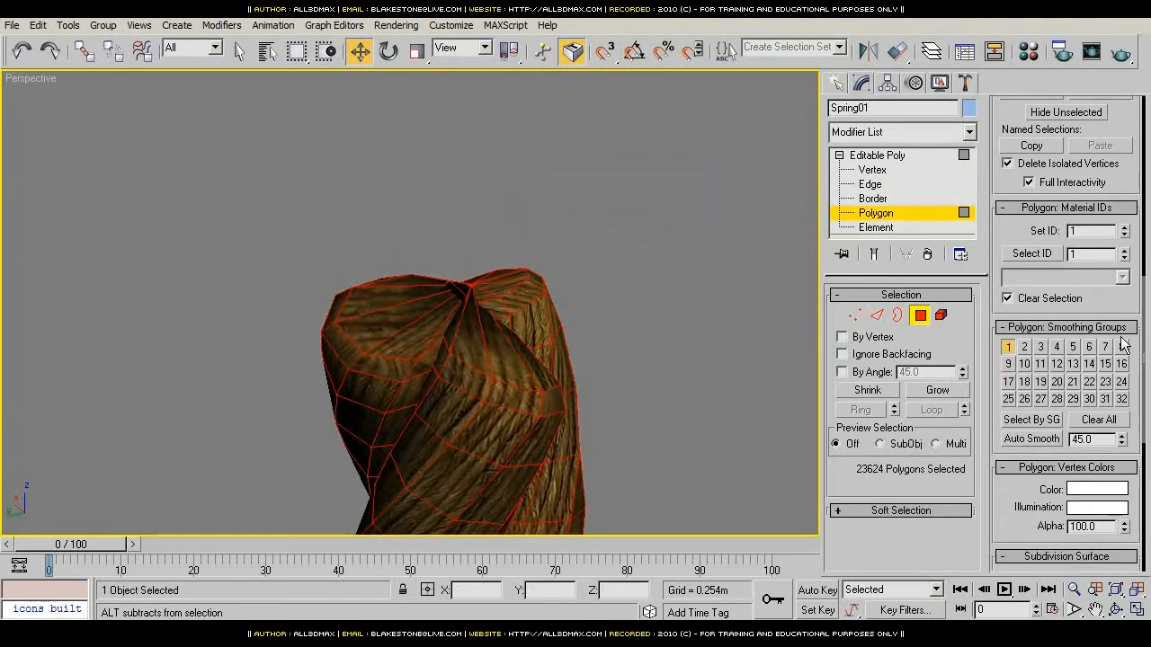
left_click(1098, 420)
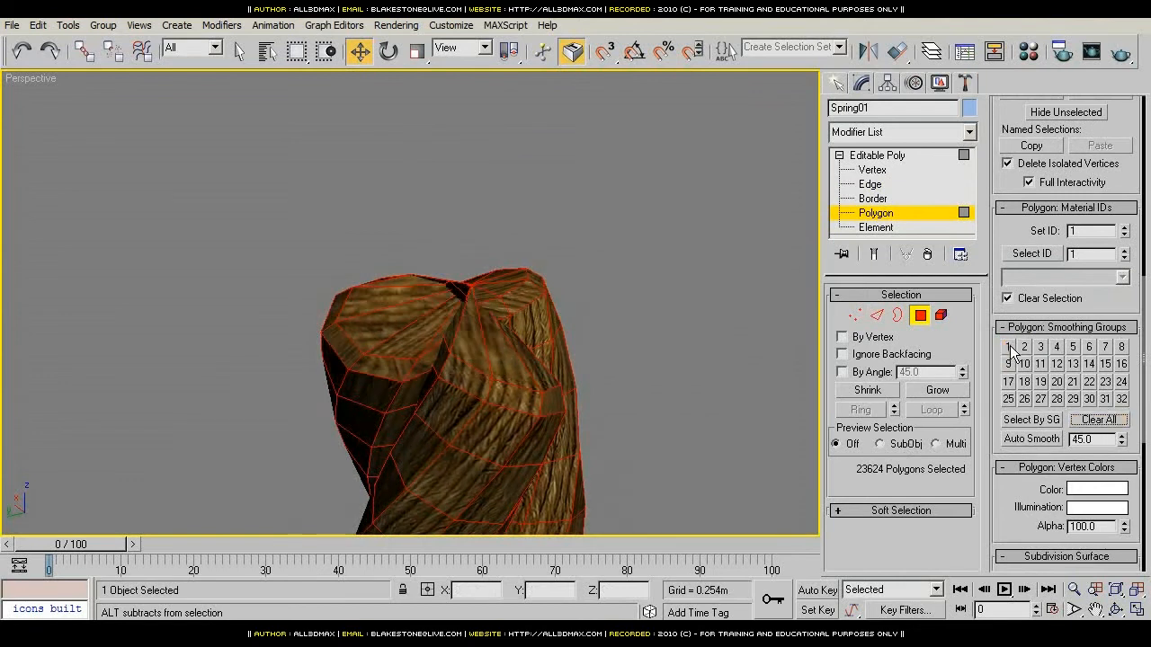
left_click(1009, 347)
left_click(872, 170)
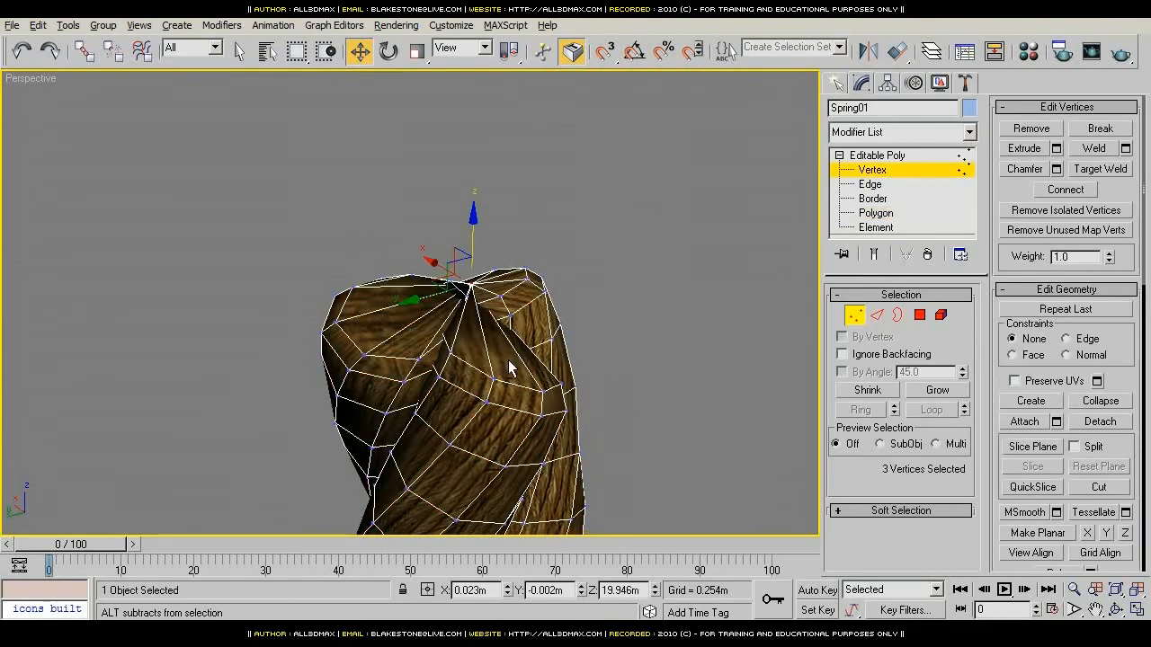
middle_click_drag(509, 368, 492, 455, "alt")
left_click(922, 174)
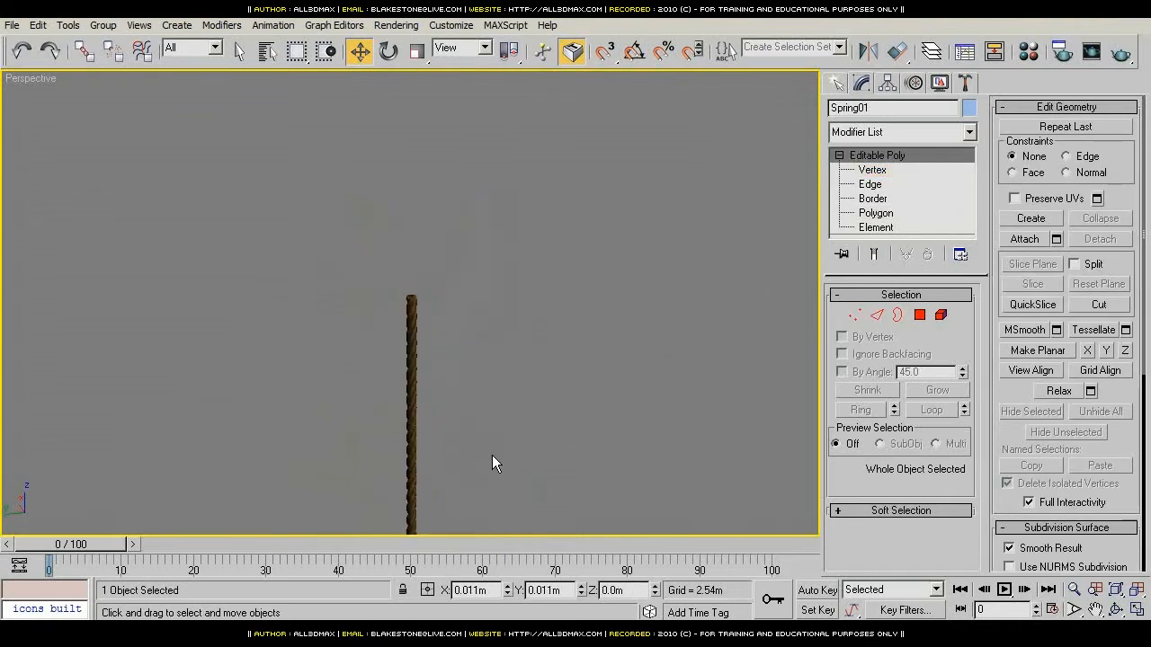
middle_click_drag(323, 481, 487, 275, "alt")
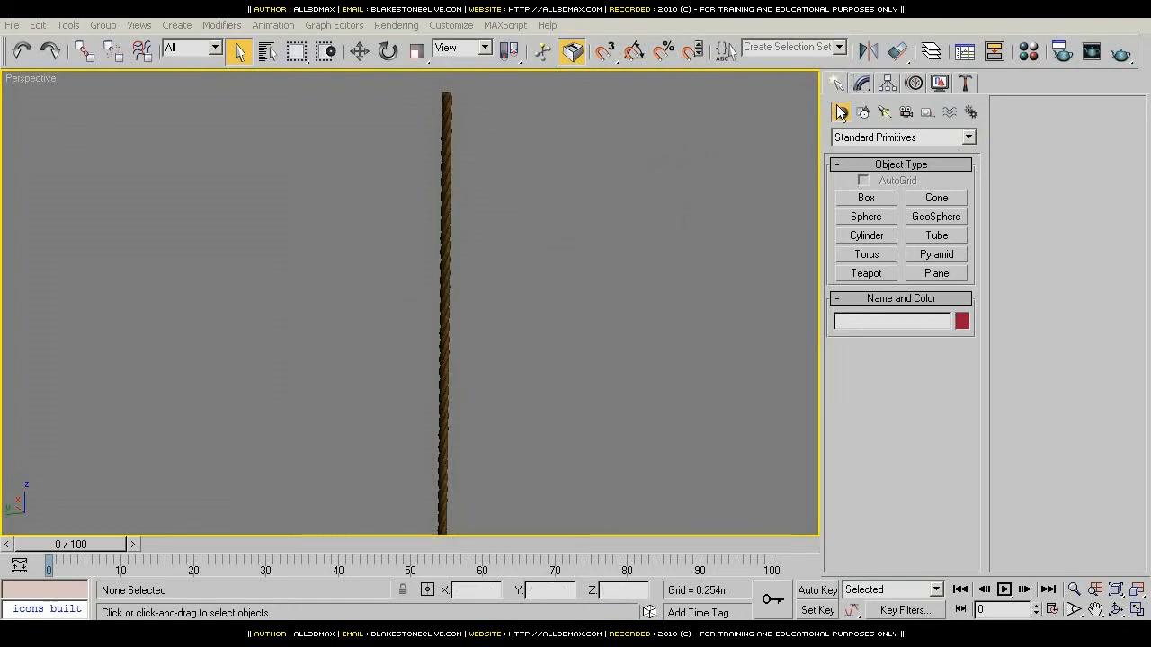
Step: Draw a wavy Line spline beside the rope in the Front view with the grid hidden, starting with a short straight segment and curving through two dips
left_click(864, 113)
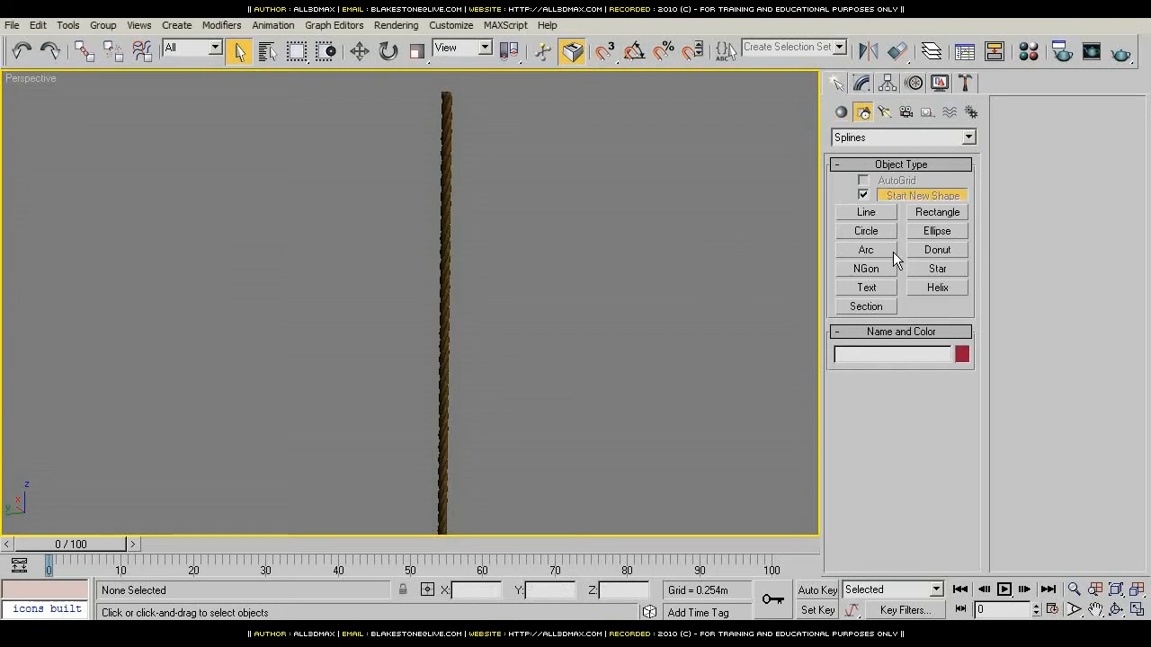
left_click(876, 215)
scroll(516, 290, "down", 3)
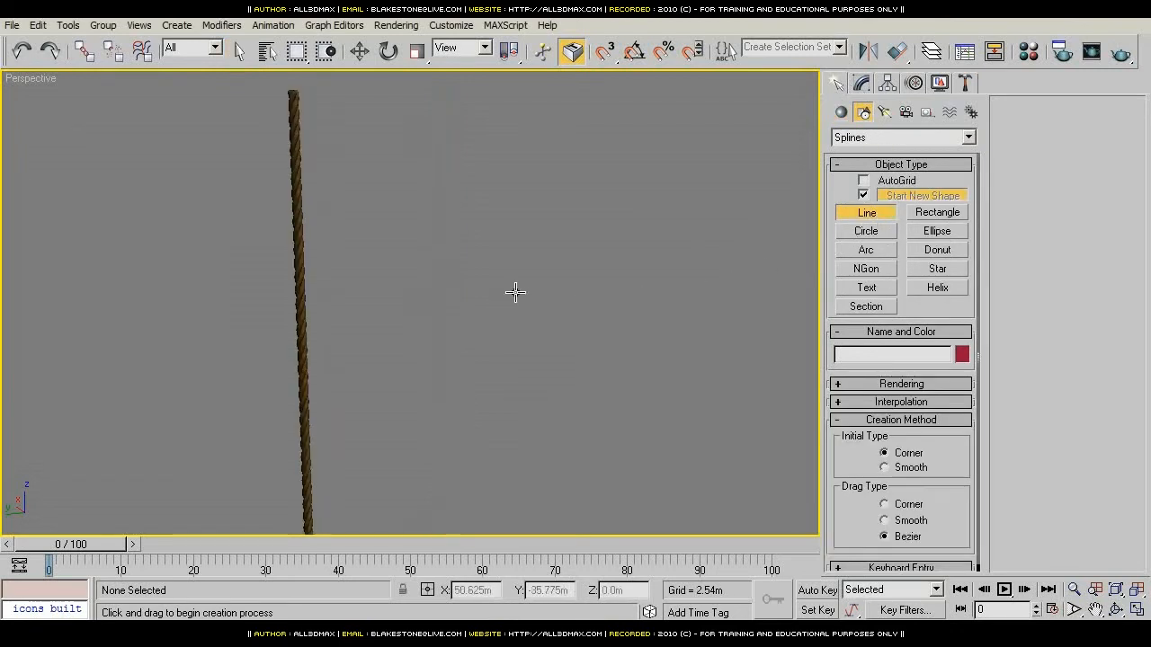
key("f")
middle_click_drag(555, 293, 306, 352)
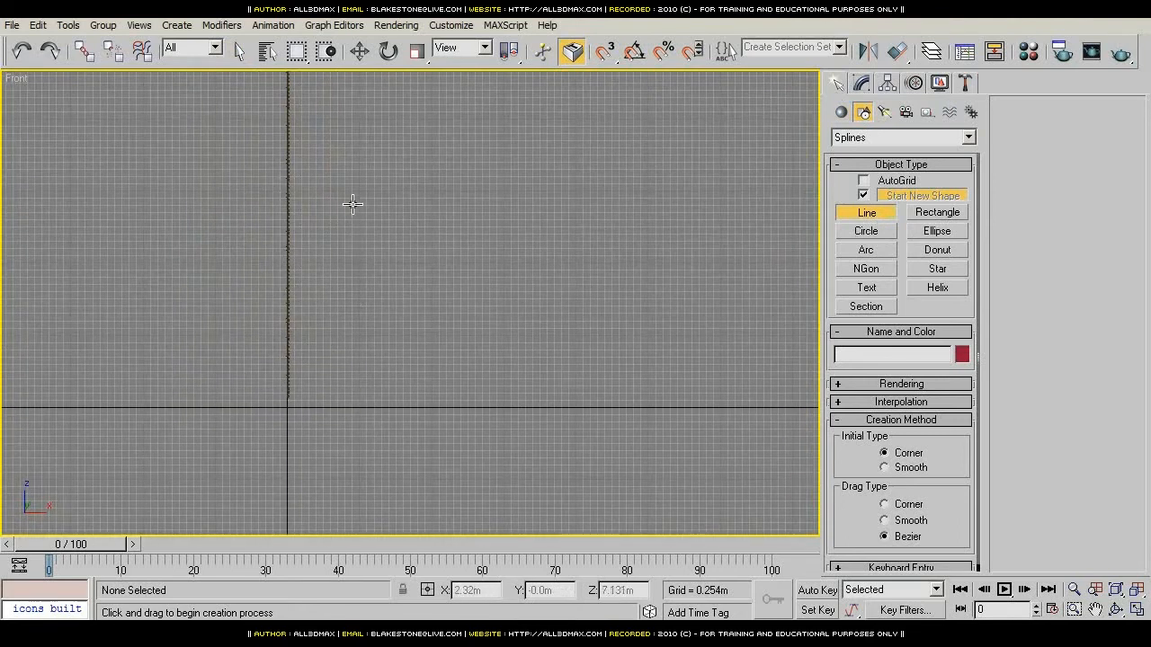
key("g")
middle_click_drag(356, 188, 309, 215)
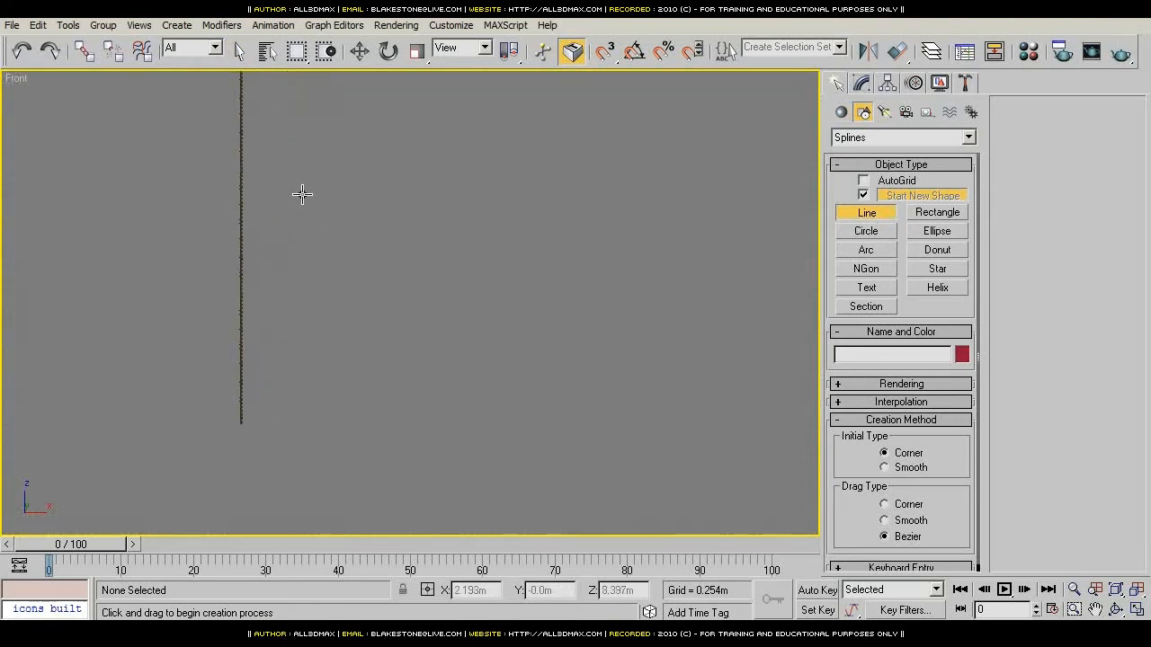
left_click(296, 191)
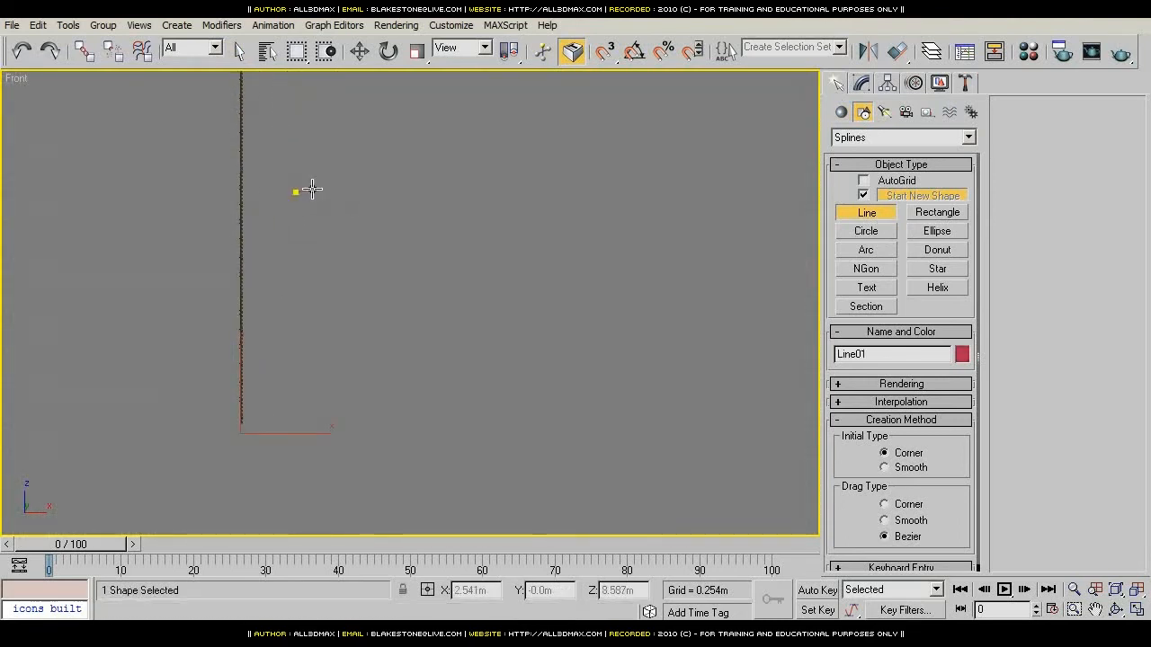
left_click(361, 191)
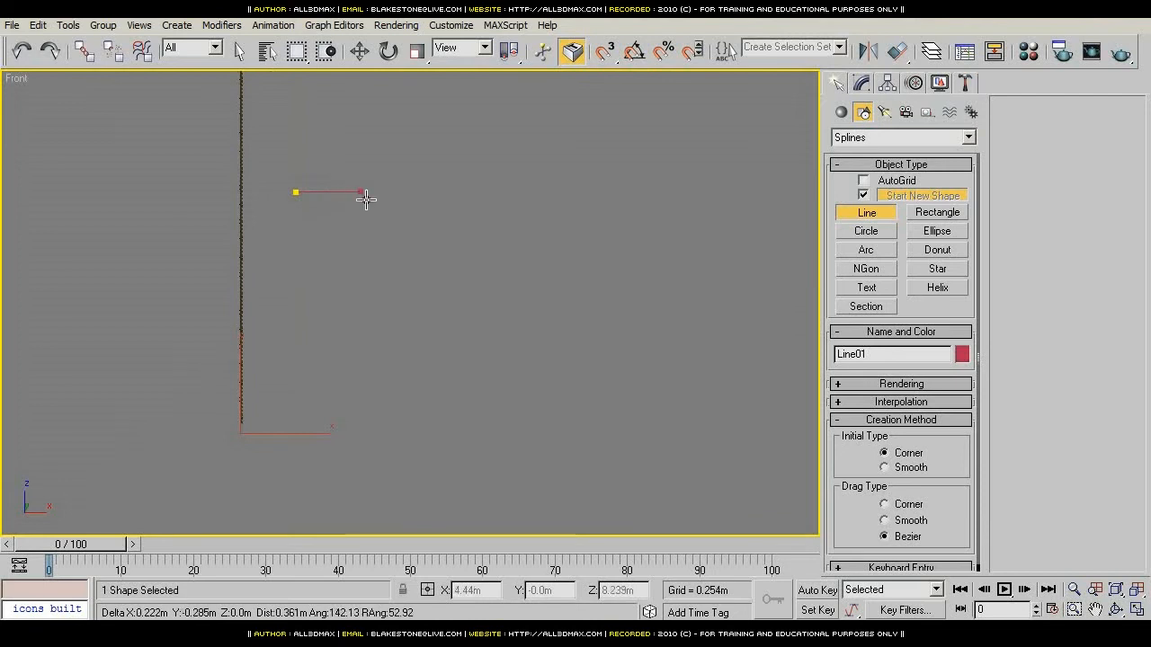
left_click(415, 249)
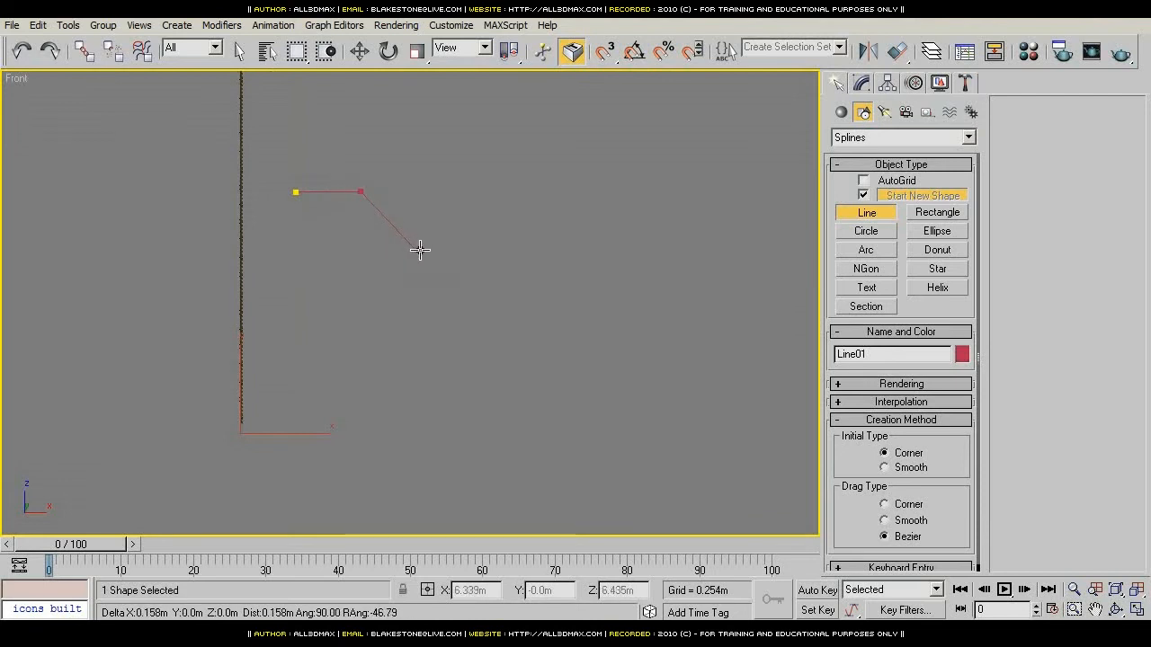
left_click_drag(420, 250, 530, 235)
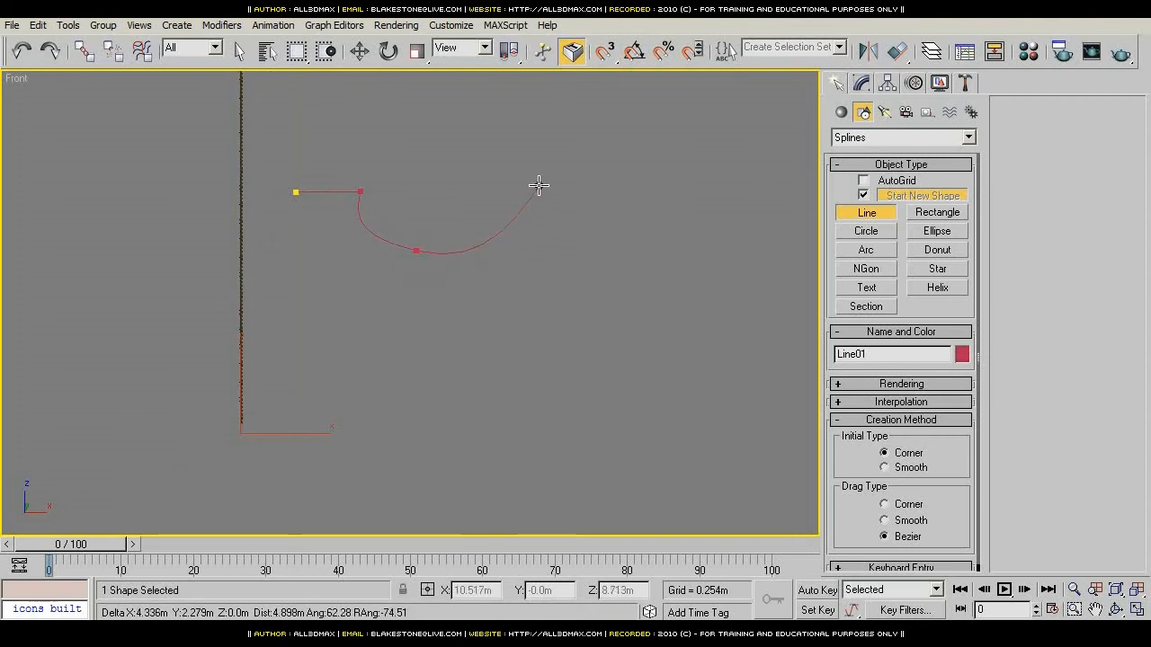
left_click_drag(539, 186, 599, 198)
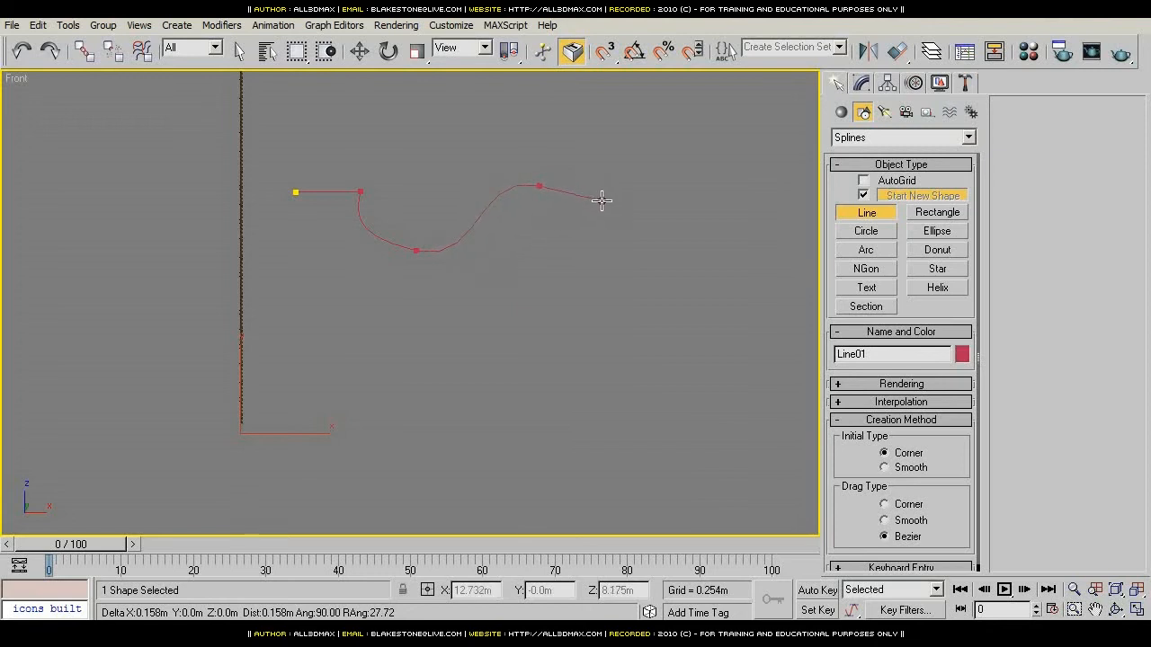
left_click_drag(650, 255, 774, 211)
right_click(773, 216)
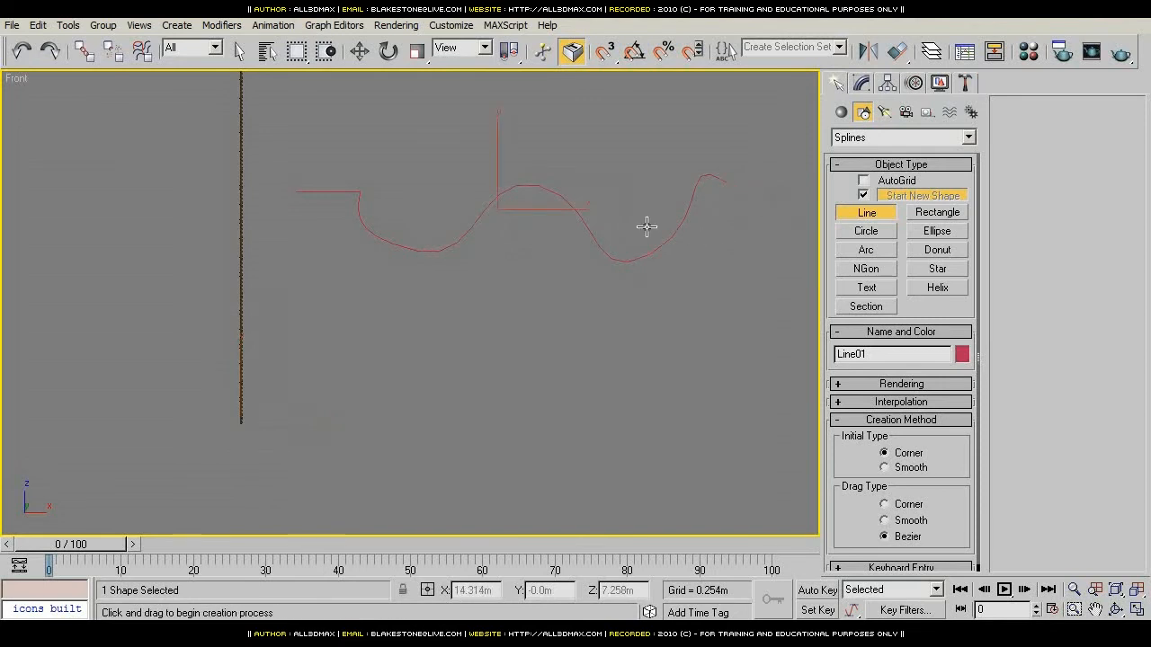
left_click(359, 51)
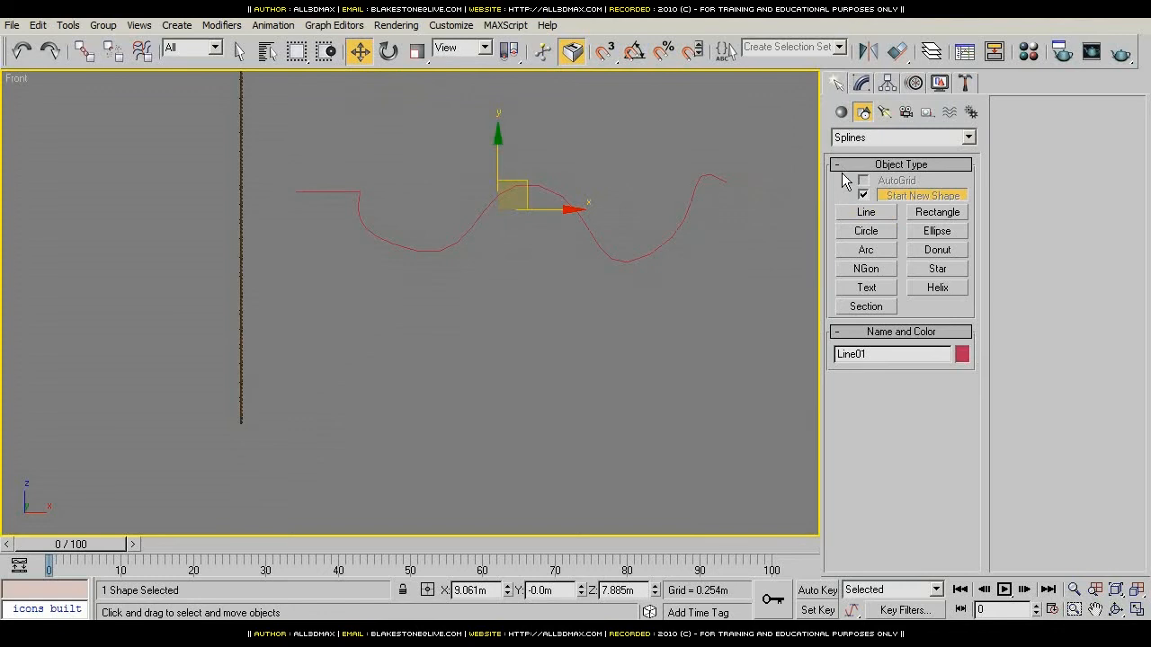
Step: Create a plane about 14.95 m long and 19.43 m wide over the wavy spline in the Front view, and colour it green
left_click(841, 112)
left_click(944, 273)
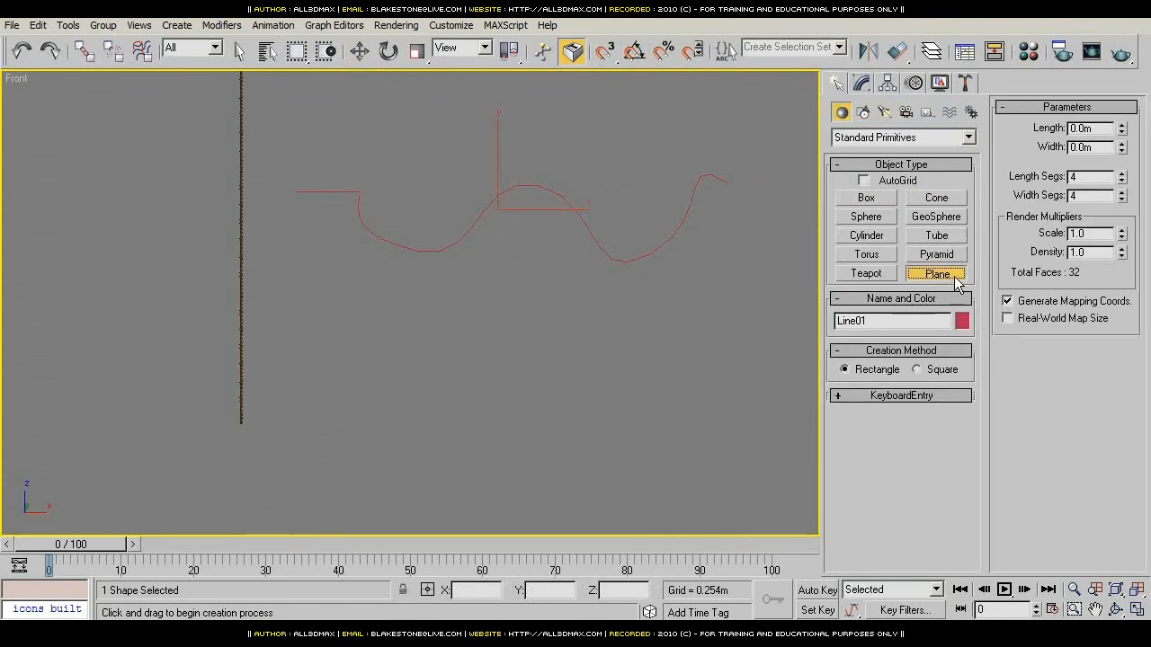
scroll(226, 441, "down", 2)
left_click_drag(258, 137, 648, 437)
left_click(963, 320)
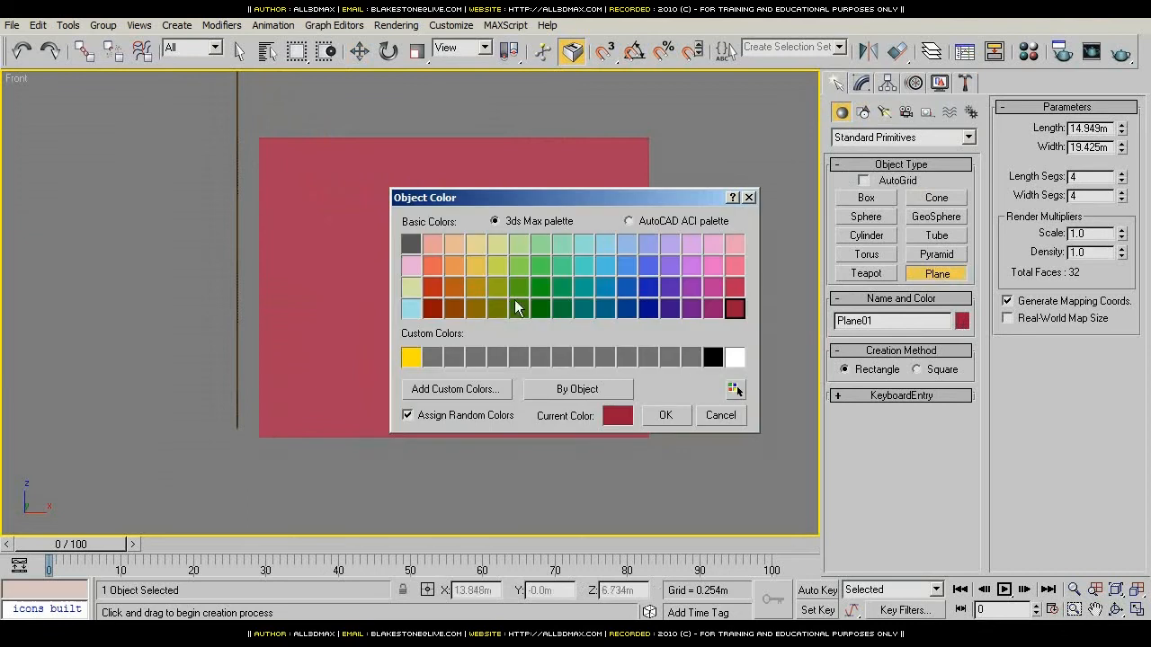
left_click(520, 282)
left_click(660, 415)
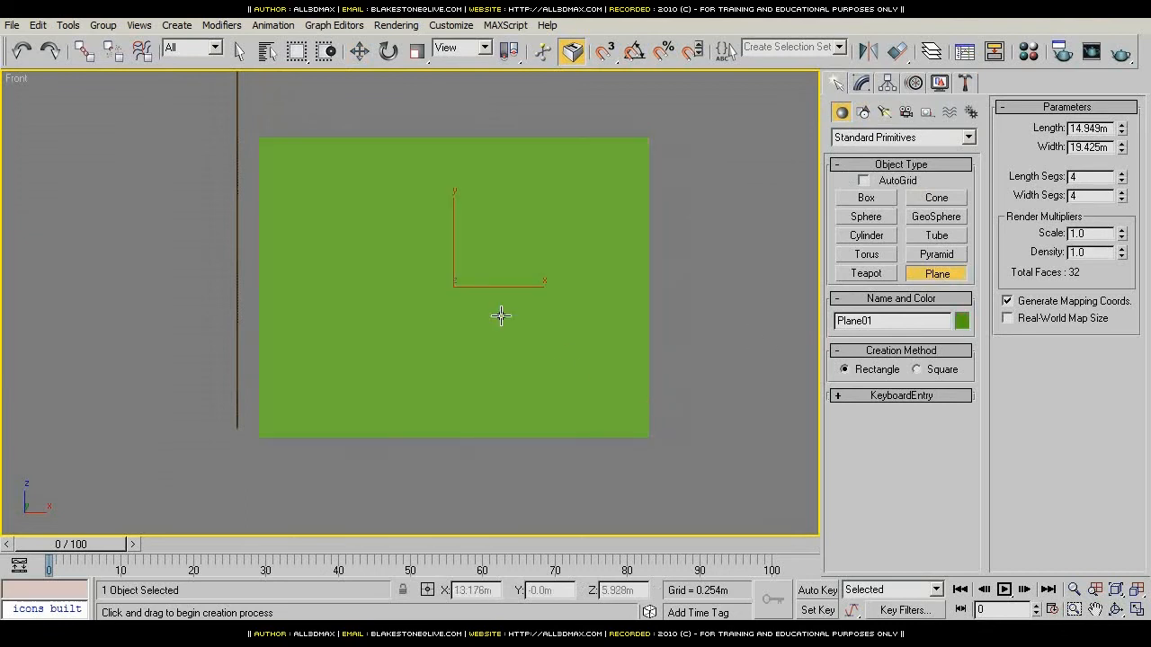
Step: Move the green plane back along Y to about 1.64 m so that it stands behind the spline
left_click(359, 52)
key("p")
middle_click_drag(402, 279, 460, 335, "alt")
left_click_drag(407, 266, 383, 261)
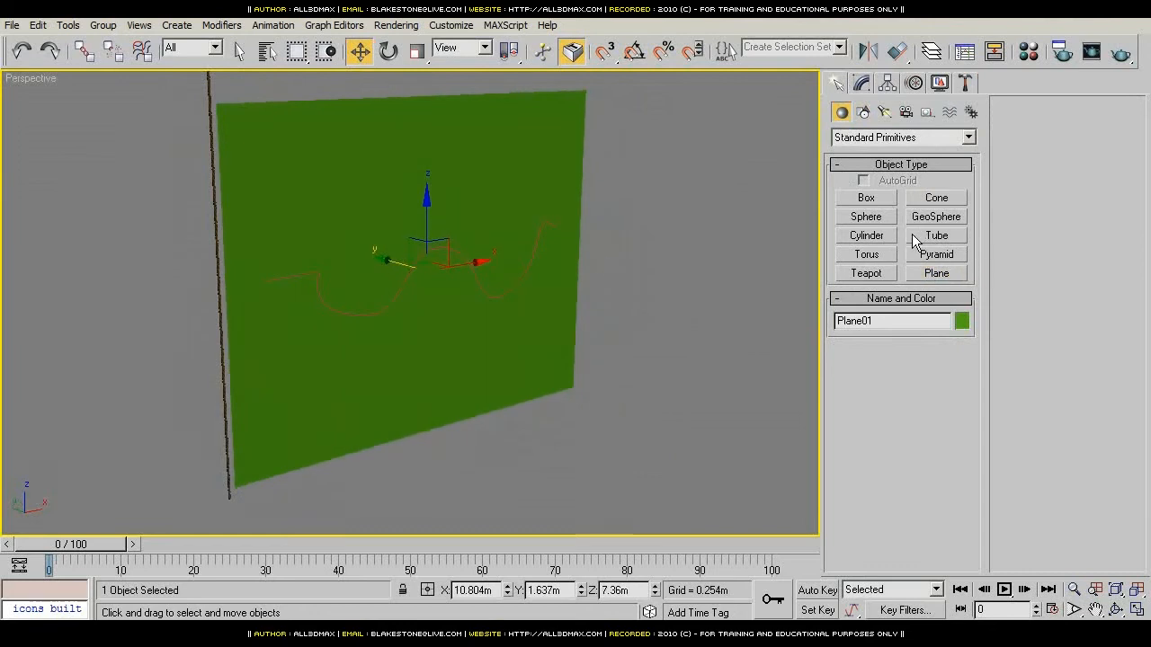
Step: Create a torus in the Left view beside the rope, with Radius 1 about 0.889 m and Radius 2 about 0.121 m
left_click(867, 254)
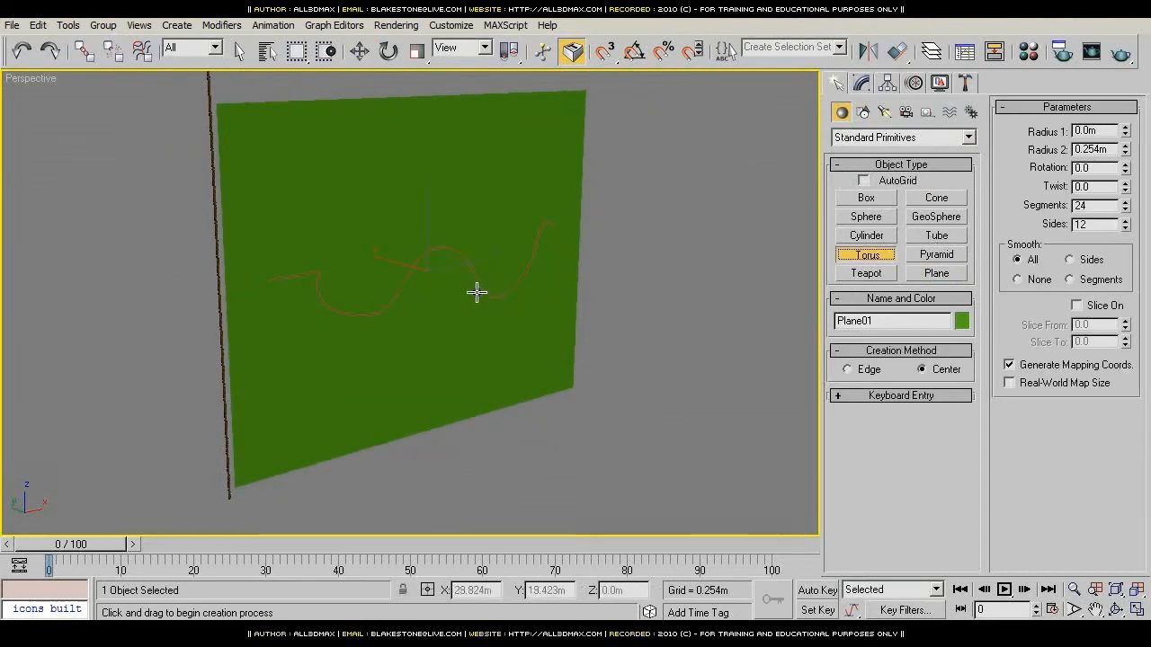
key("l")
middle_click_drag(467, 297, 569, 459)
left_click_drag(416, 159, 452, 221)
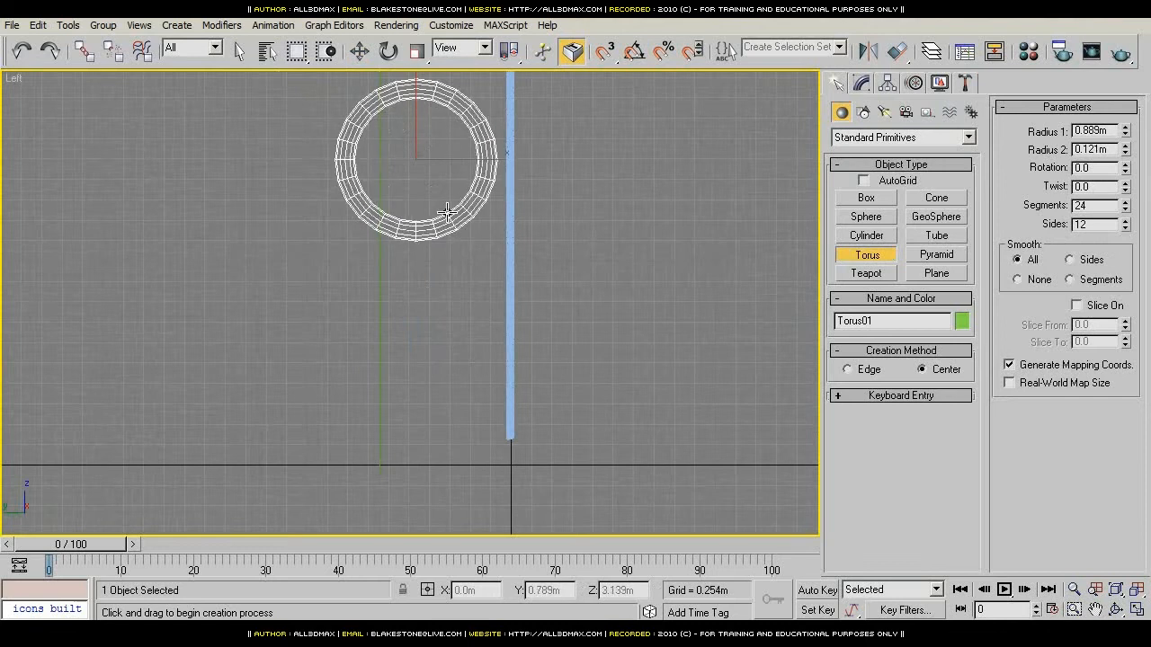
left_click(357, 52)
key("p")
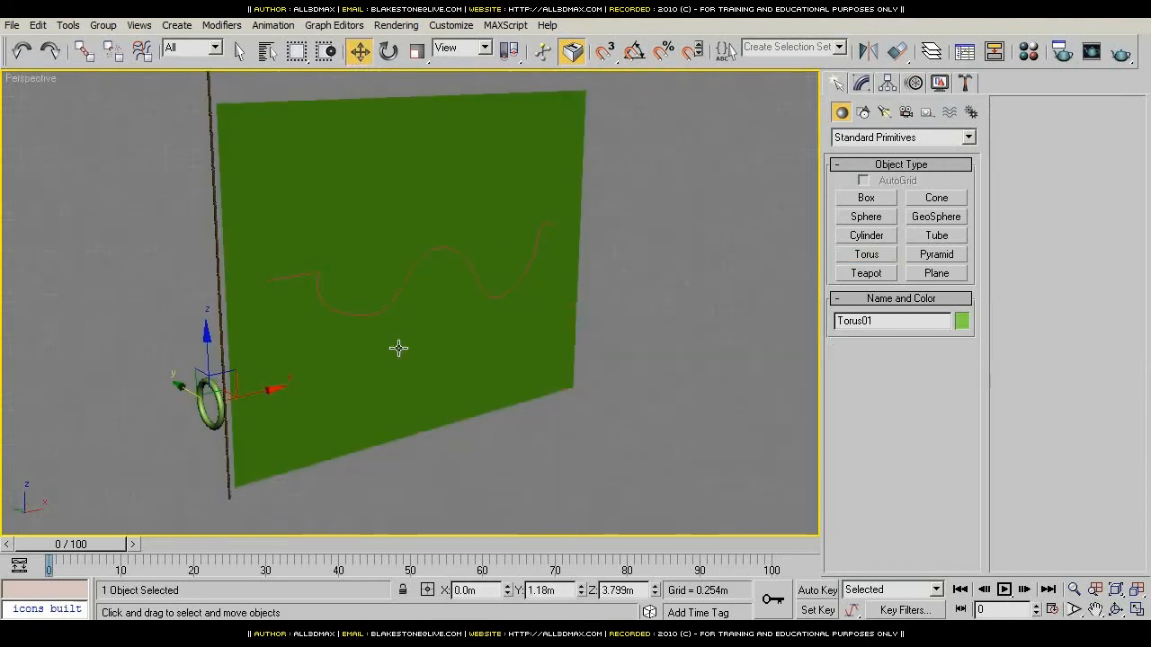
Step: Move the torus in Perspective to the spline's first bend, at about X 5.48 m, Y 0.778 m, Z 7.84 m
left_click_drag(229, 382, 359, 256)
middle_click_drag(342, 290, 391, 301, "alt")
mouse_move(313, 296)
left_mouse_down()
mouse_move(331, 299)
mouse_move(321, 300)
left_mouse_up()
left_click_drag(356, 256, 356, 247)
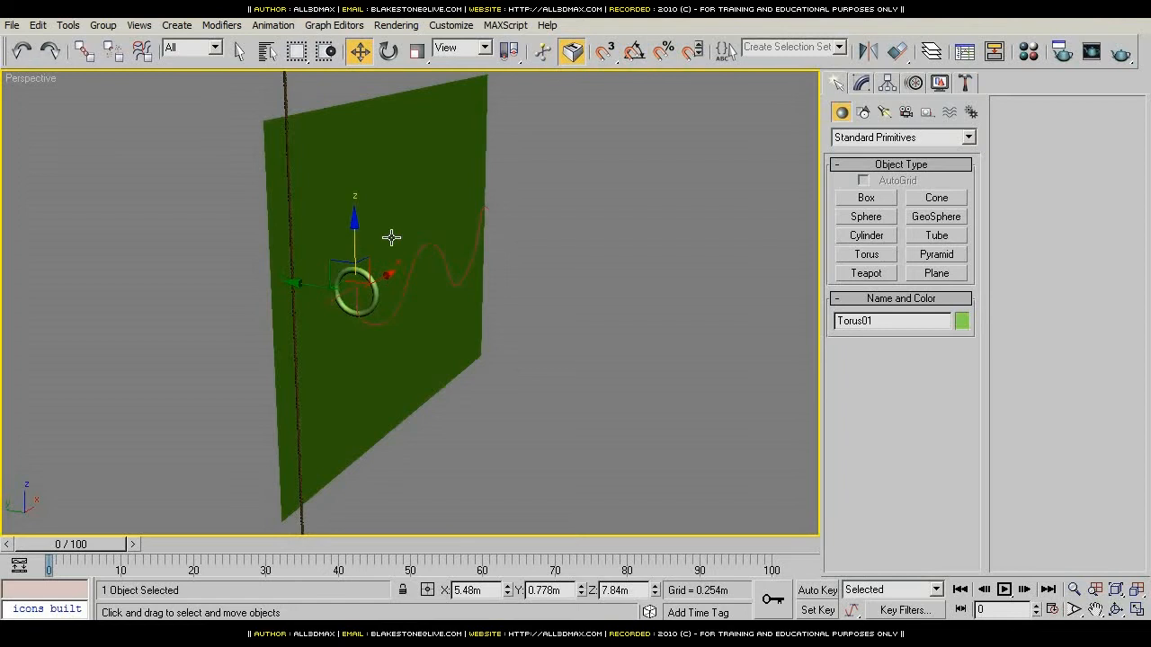
Step: Reduce the torus to Radius 1 0.453 m and Radius 2 0.081 m, and nudge it down to about Z 7.83 m
left_click(861, 83)
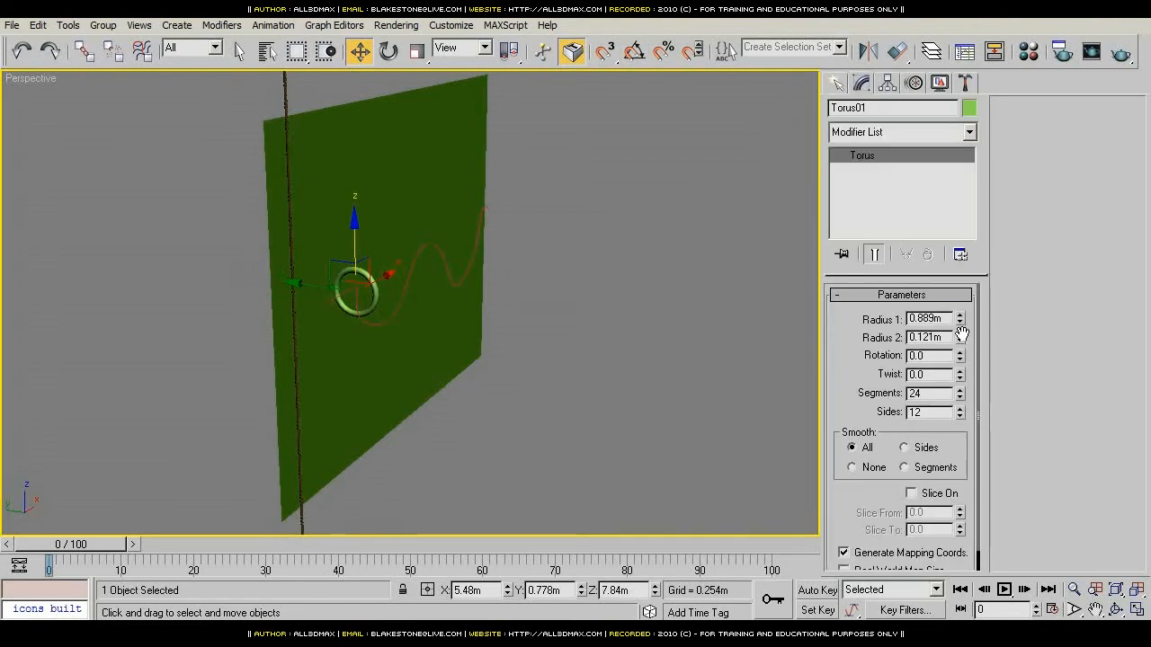
left_click_drag(959, 321, 960, 366)
scroll(450, 337, "up", 3)
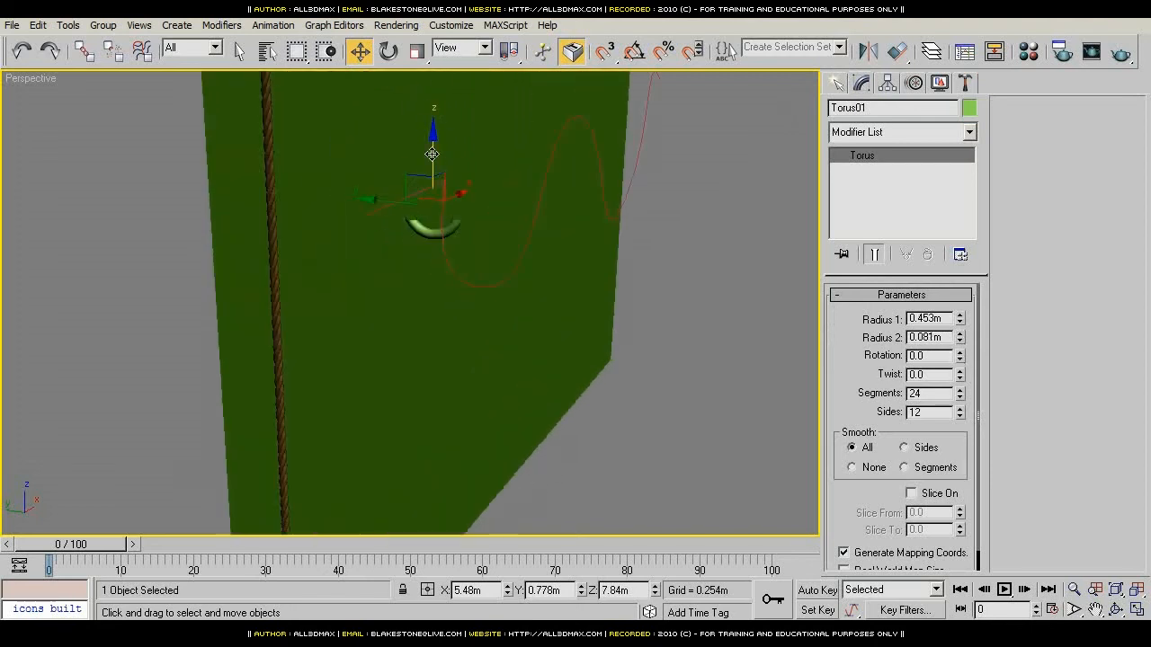
left_click_drag(432, 155, 432, 156)
middle_click_drag(501, 218, 362, 209, "alt")
scroll(359, 208, "down", 2)
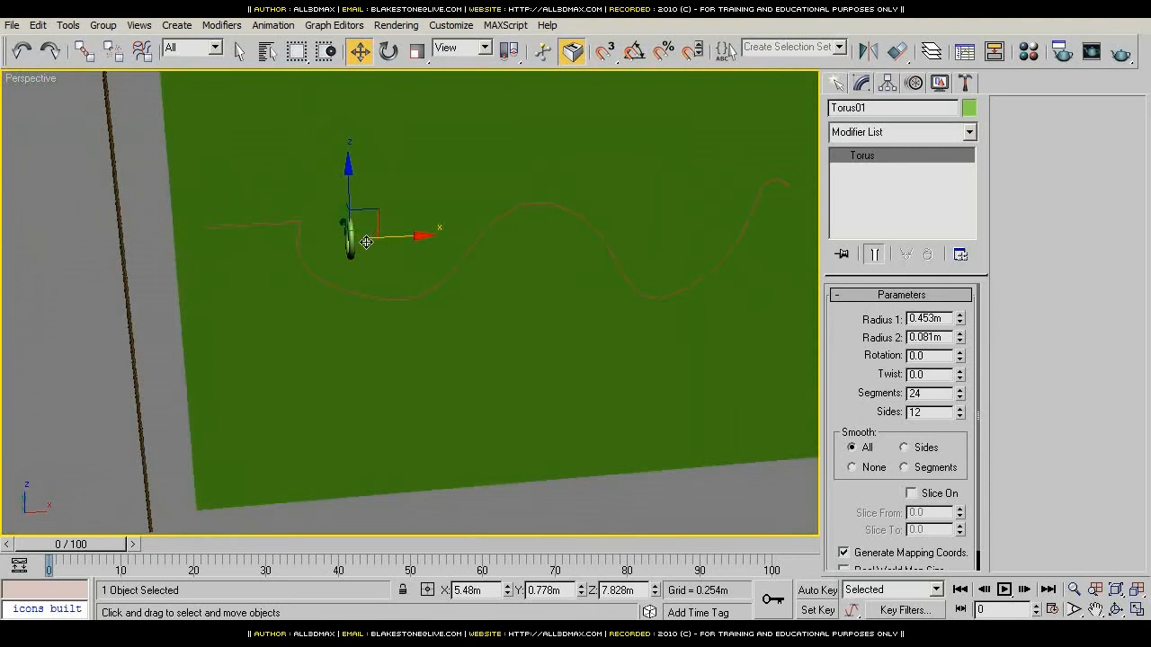
Step: Place the torus at the spline's first corner in the Front view and copy it to the middle crest and the final peak
key("f")
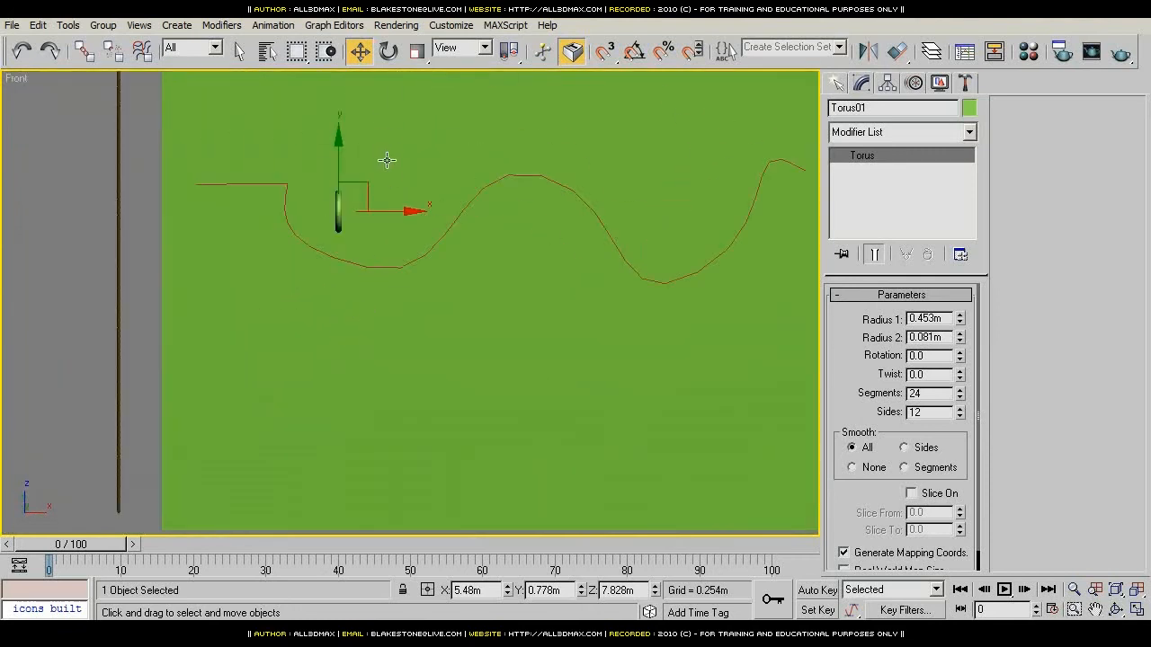
mouse_move(369, 184)
left_mouse_down()
mouse_move(316, 156)
mouse_move(566, 179)
left_mouse_up()
left_click(563, 394)
middle_click_drag(595, 212, 378, 266)
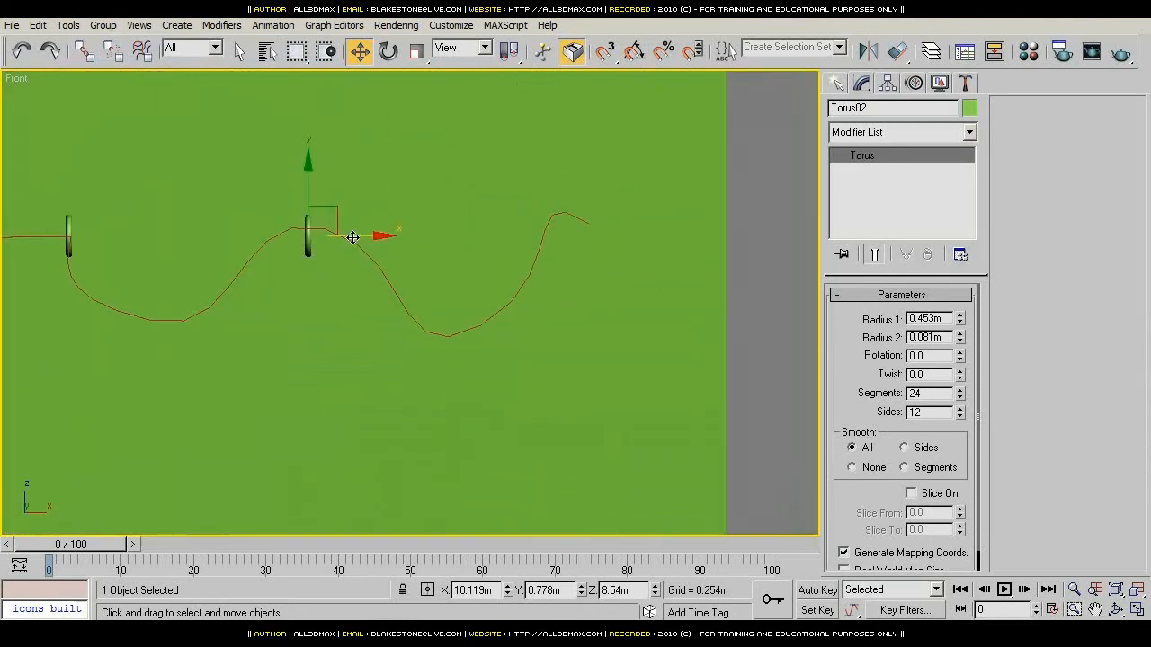
left_click_drag(353, 238, 606, 189, "shift")
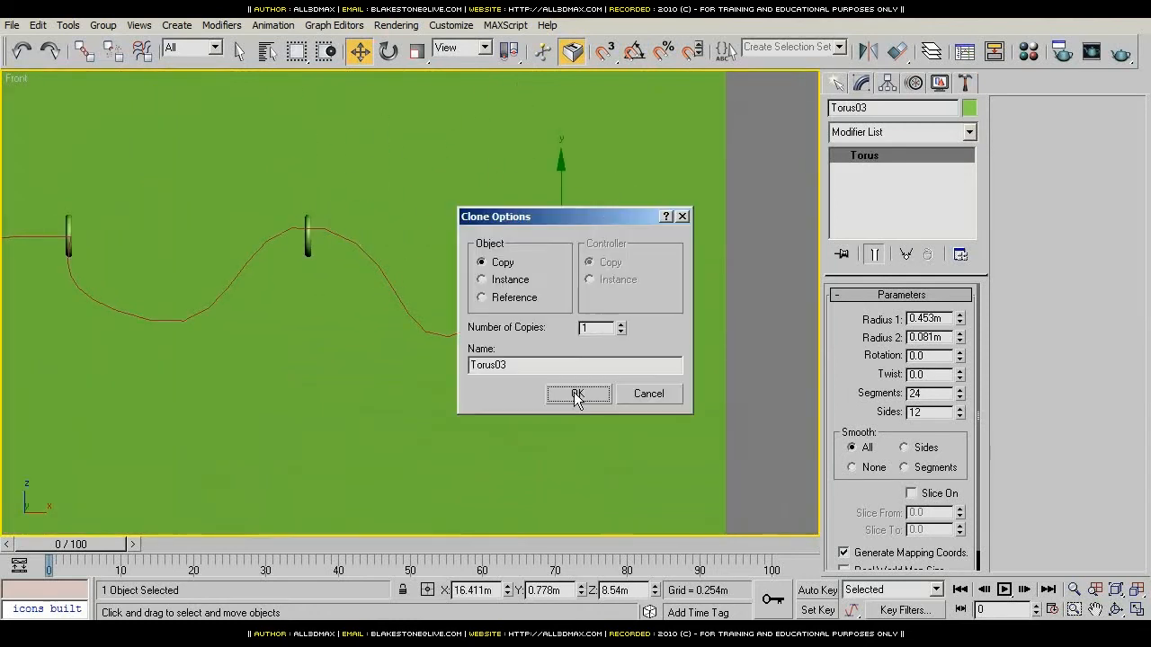
left_click(577, 396)
middle_click_drag(333, 345, 437, 333)
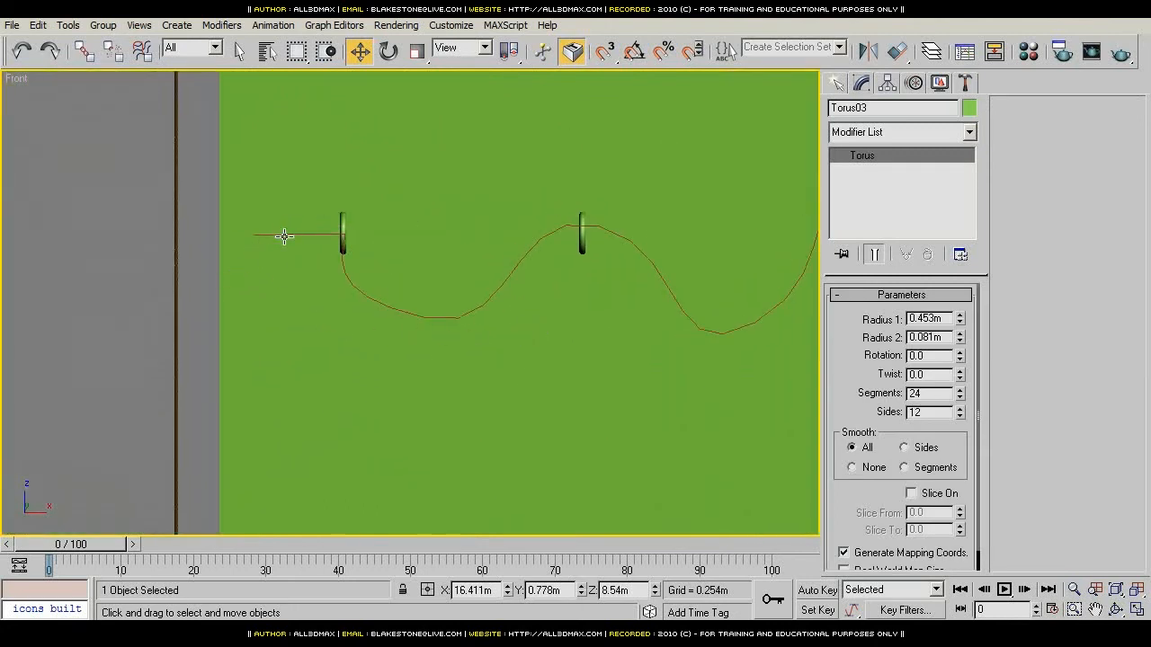
Step: Select the rope and centre its pivot to the object using Affect Pivot Only
left_click_drag(196, 260, 196, 260)
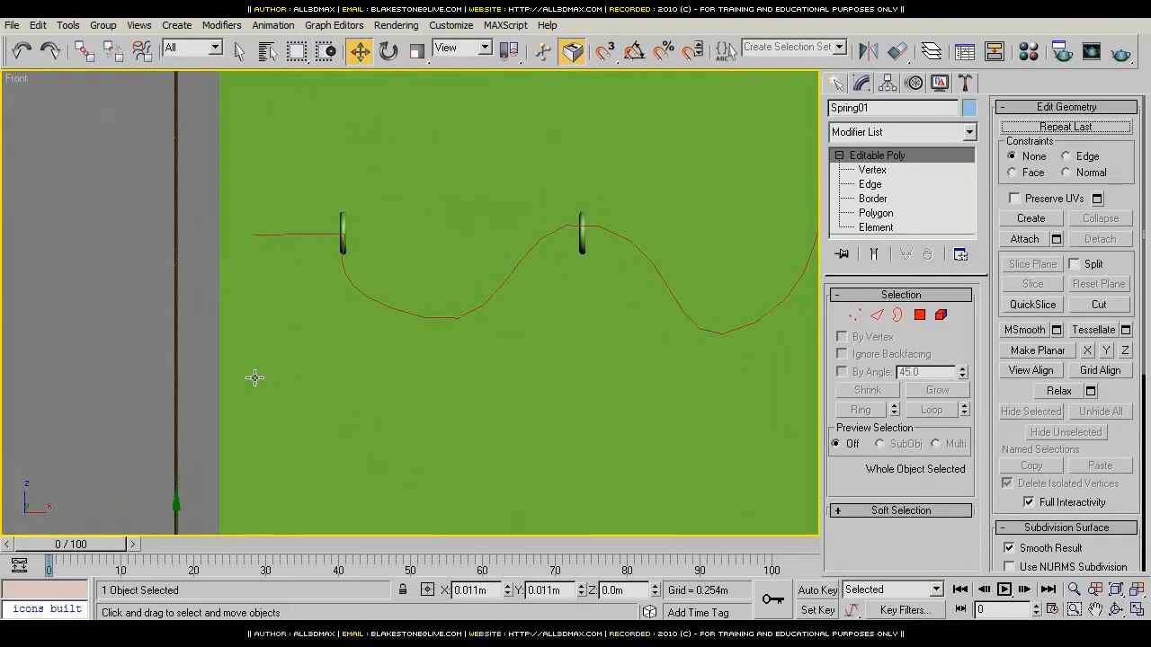
middle_click_drag(254, 381, 290, 317)
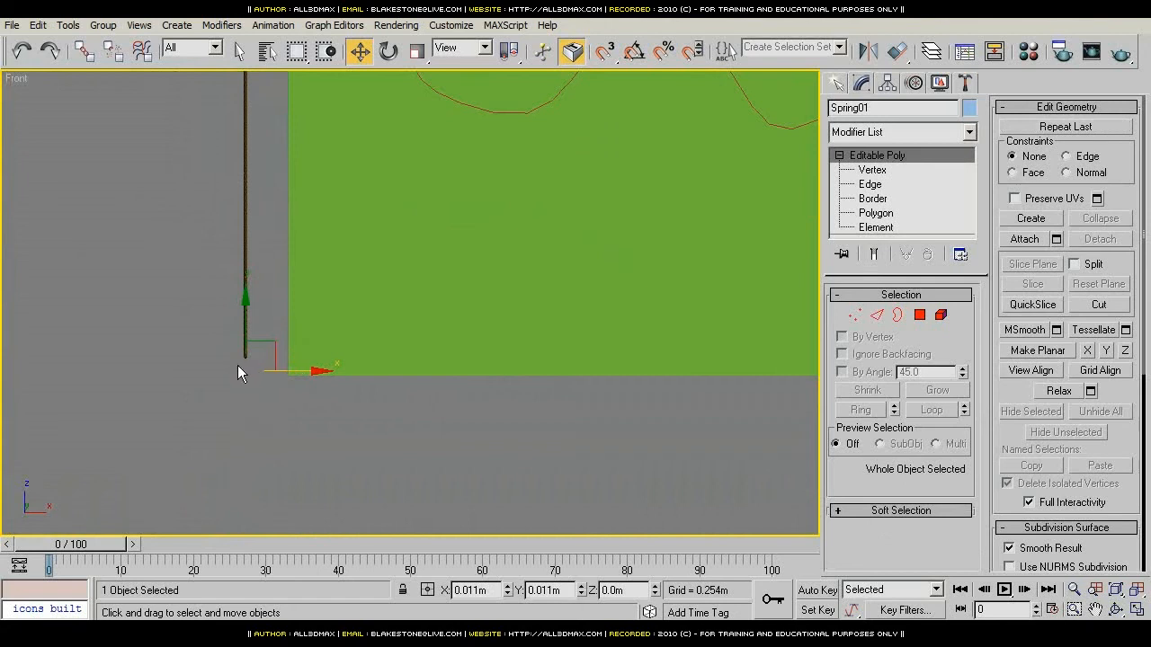
middle_click_drag(250, 354, 252, 389)
middle_click_drag(310, 189, 288, 285)
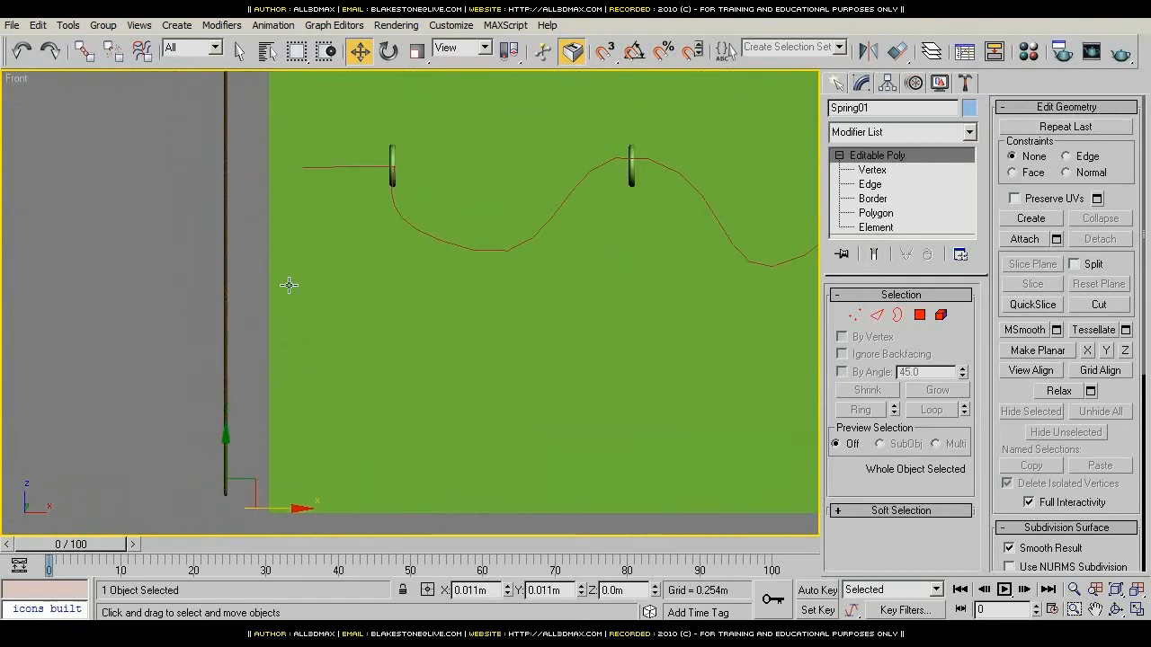
scroll(284, 285, "down", 3)
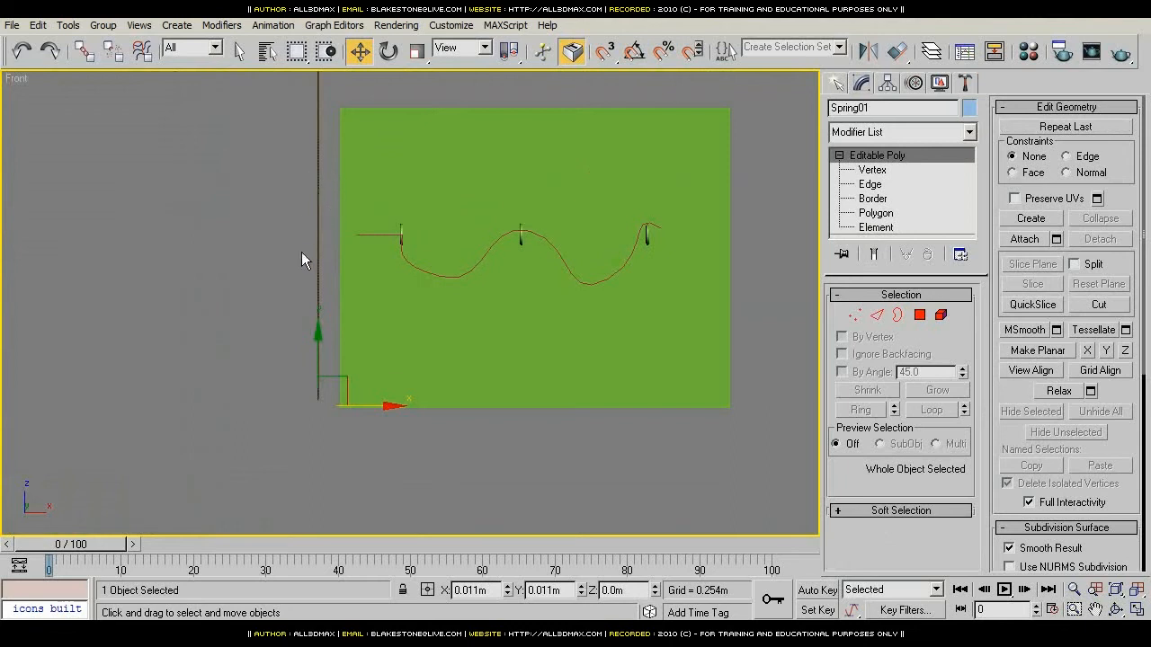
middle_click_drag(401, 316, 400, 347)
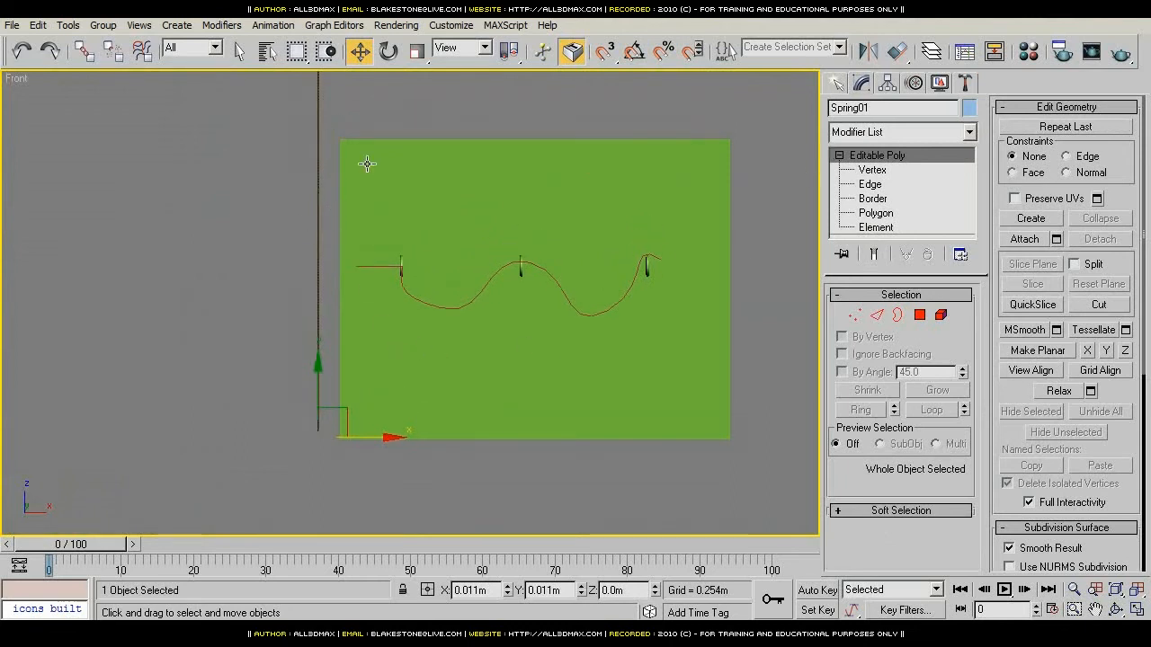
left_click(887, 83)
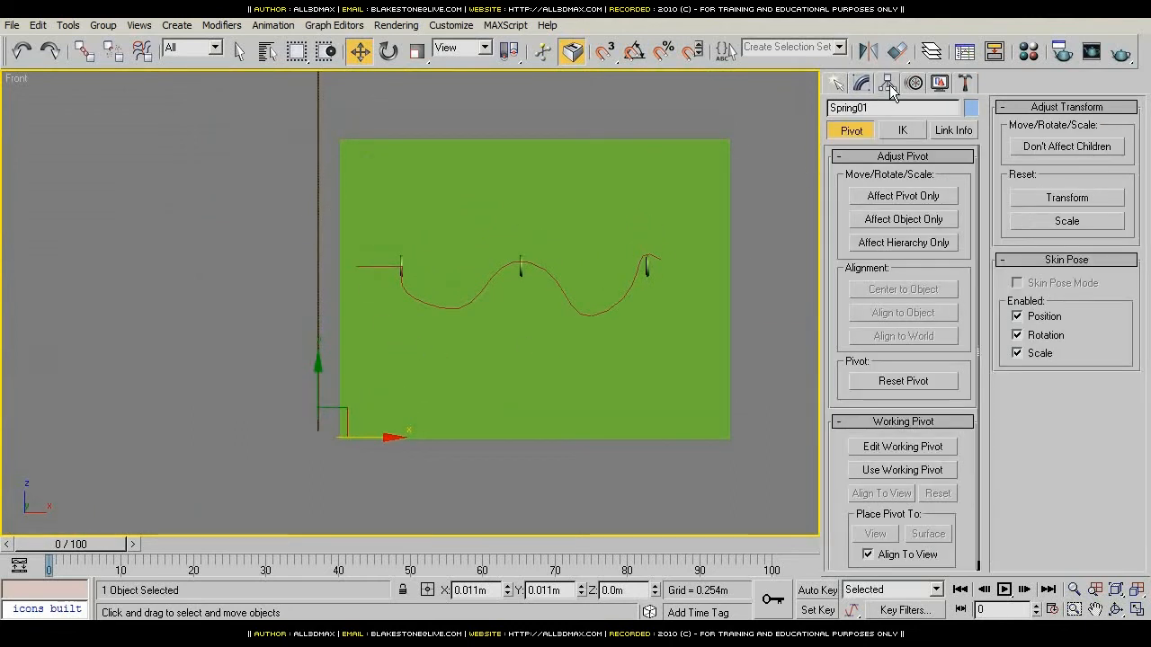
left_click(888, 198)
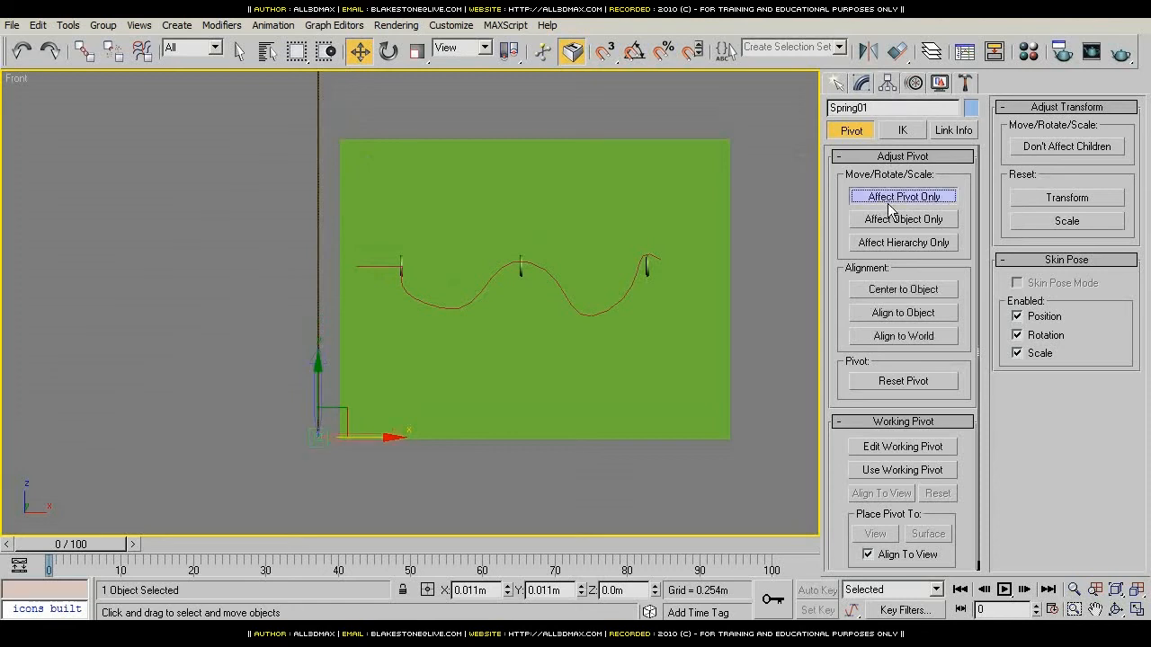
left_click(919, 295)
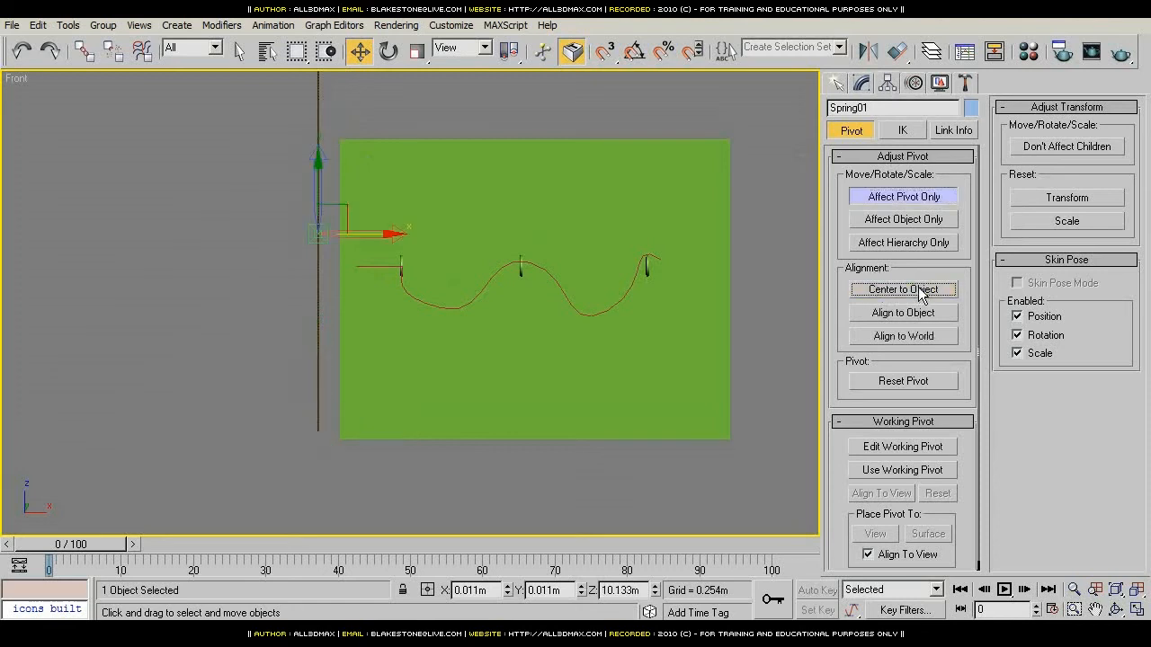
middle_click_drag(345, 200, 355, 289)
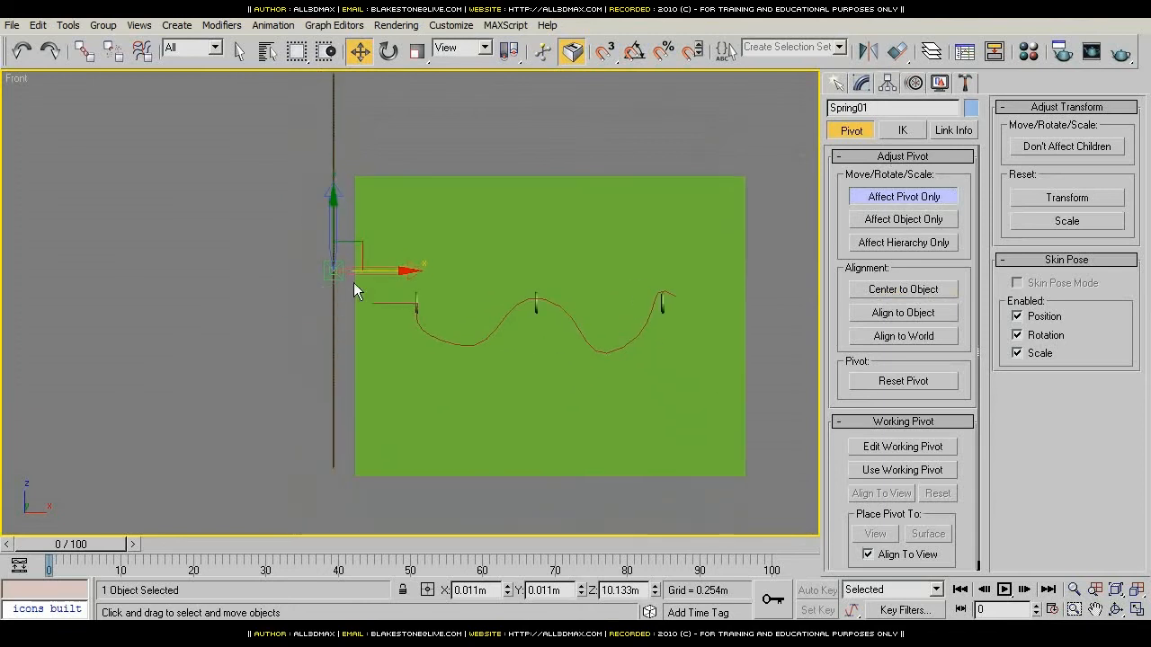
left_click(907, 198)
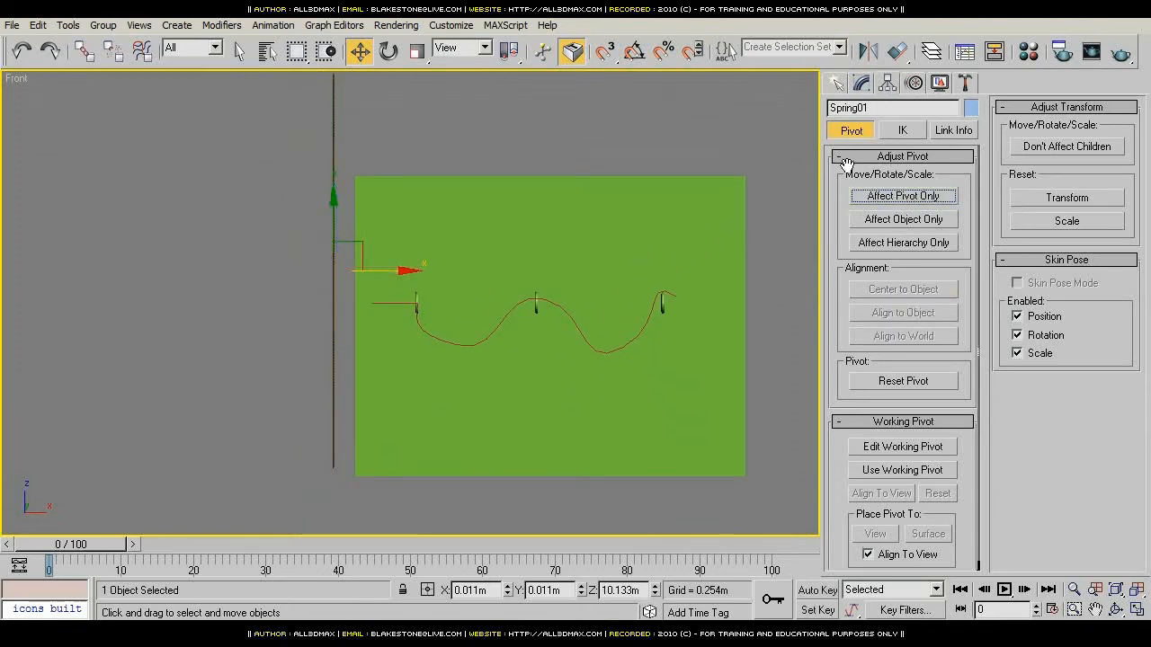
Step: Try the world-space PathDeform (WSM) modifier on the rope and remove it from the stack
left_click(861, 84)
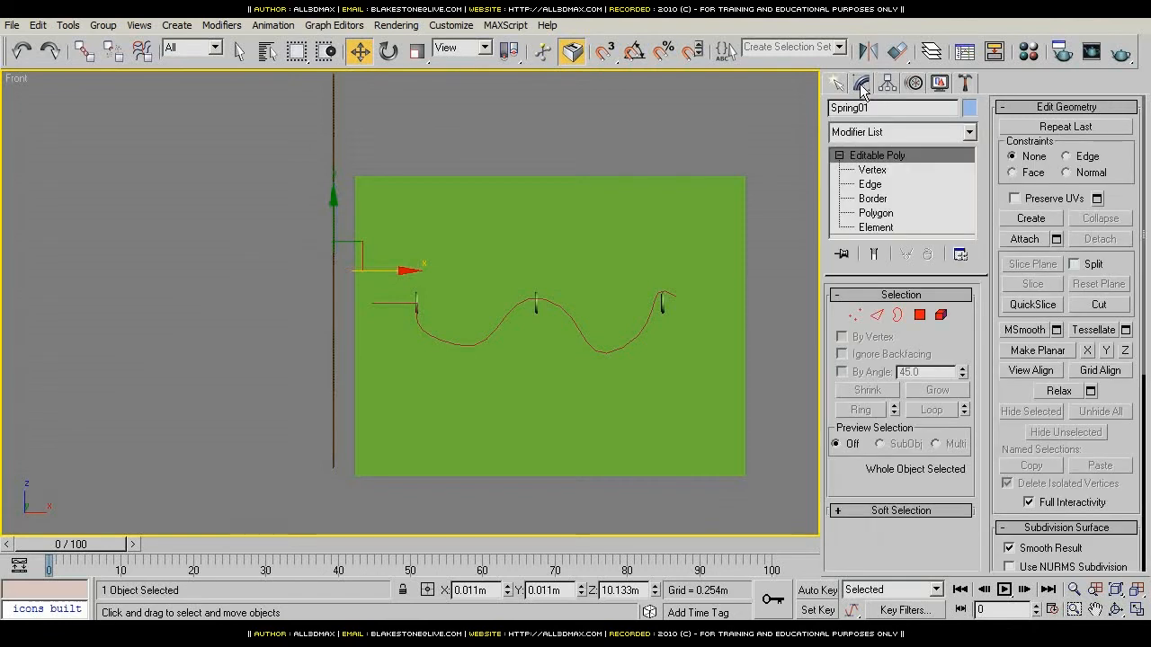
left_click(849, 133)
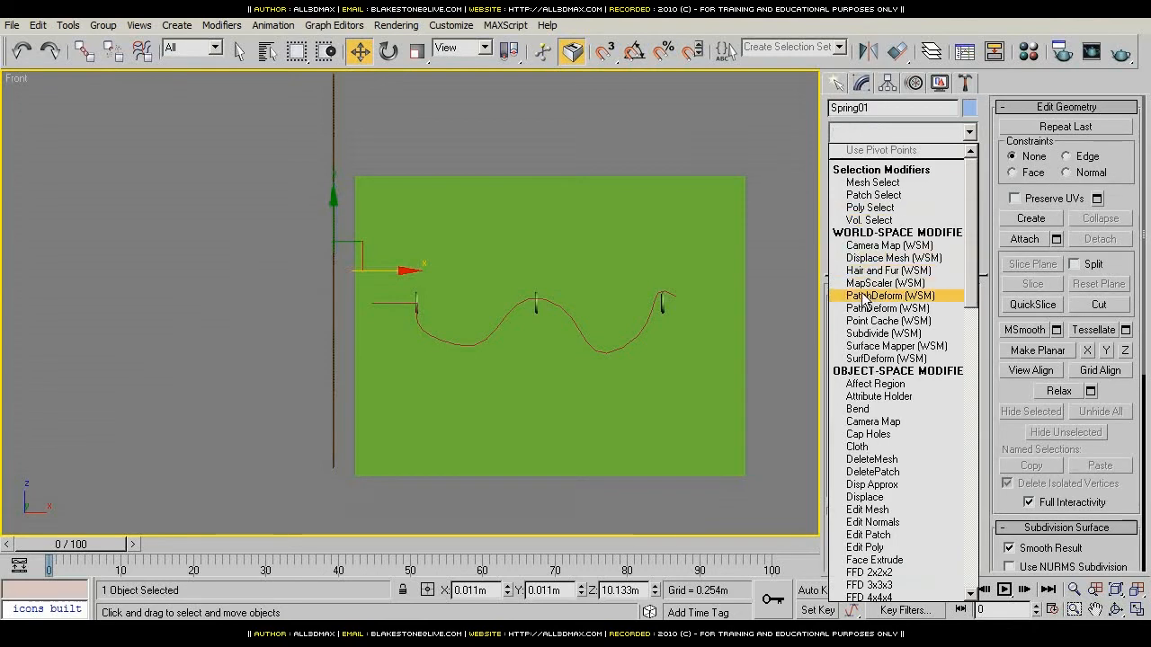
left_click(910, 311)
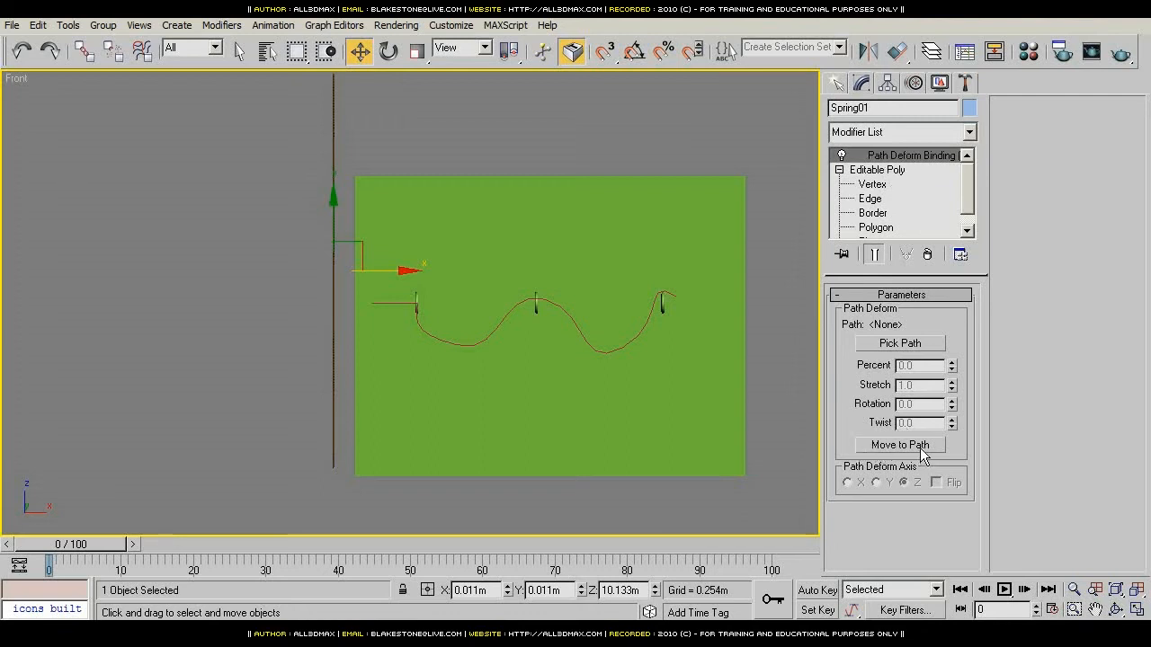
left_click(929, 255)
Step: Try the object-space PathDeform modifier on the rope, enter its Gizmo level, and remove the modifier
left_click(969, 132)
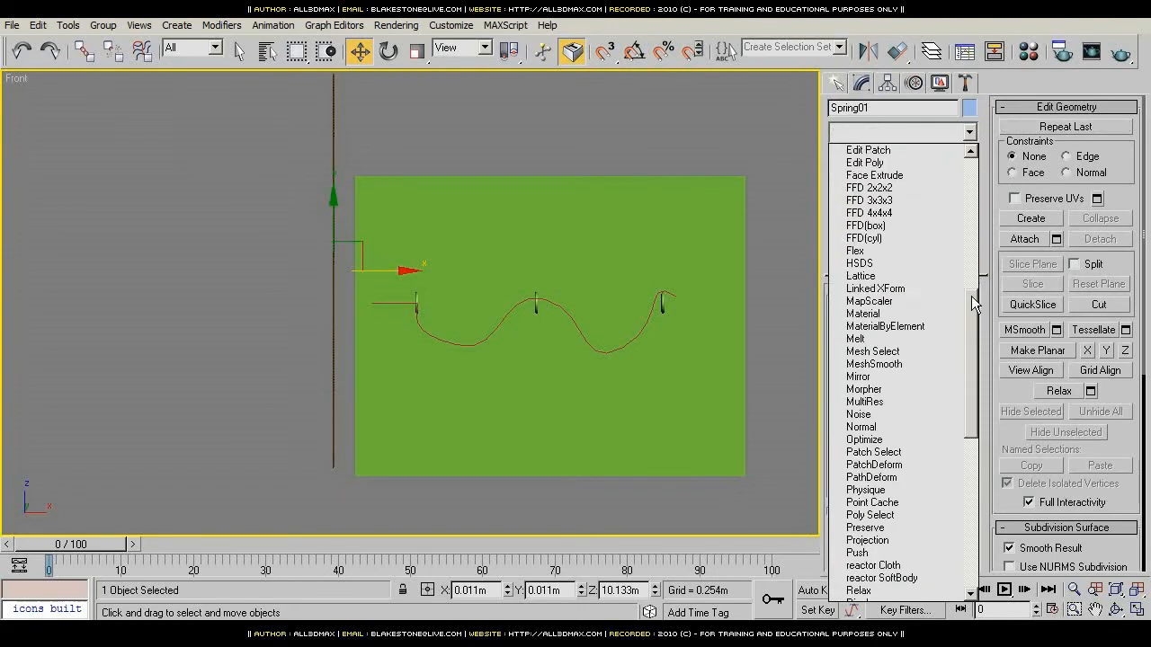
scroll(899, 404, "down", 10)
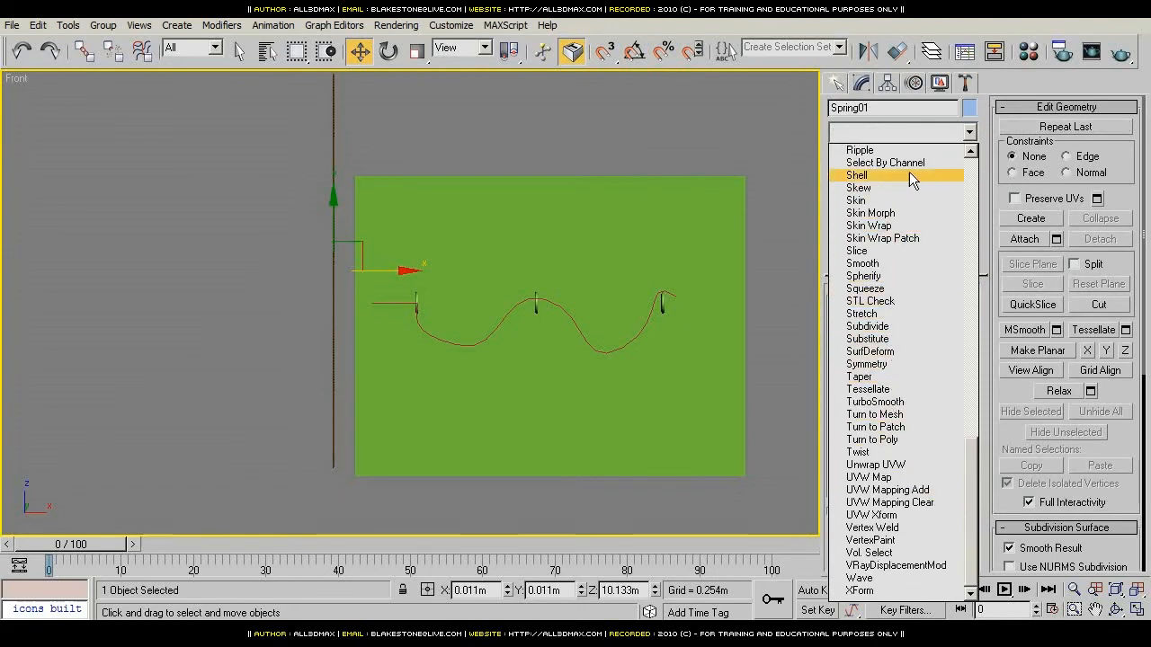
left_click(971, 153)
scroll(973, 171, "up", 12)
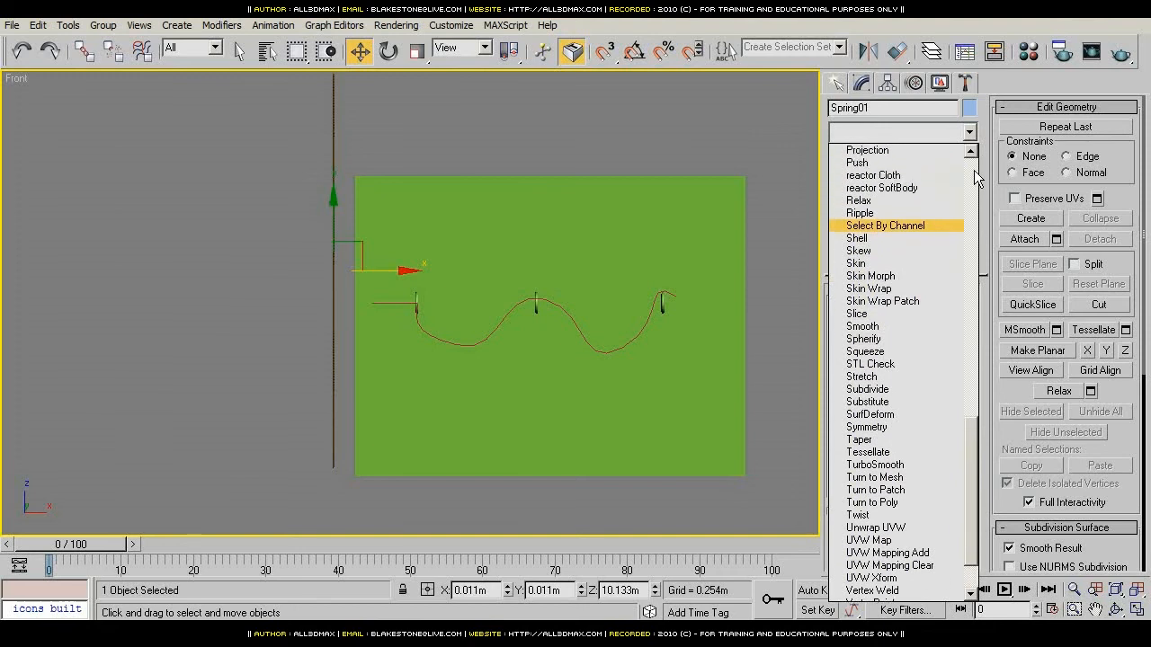
left_click(871, 528)
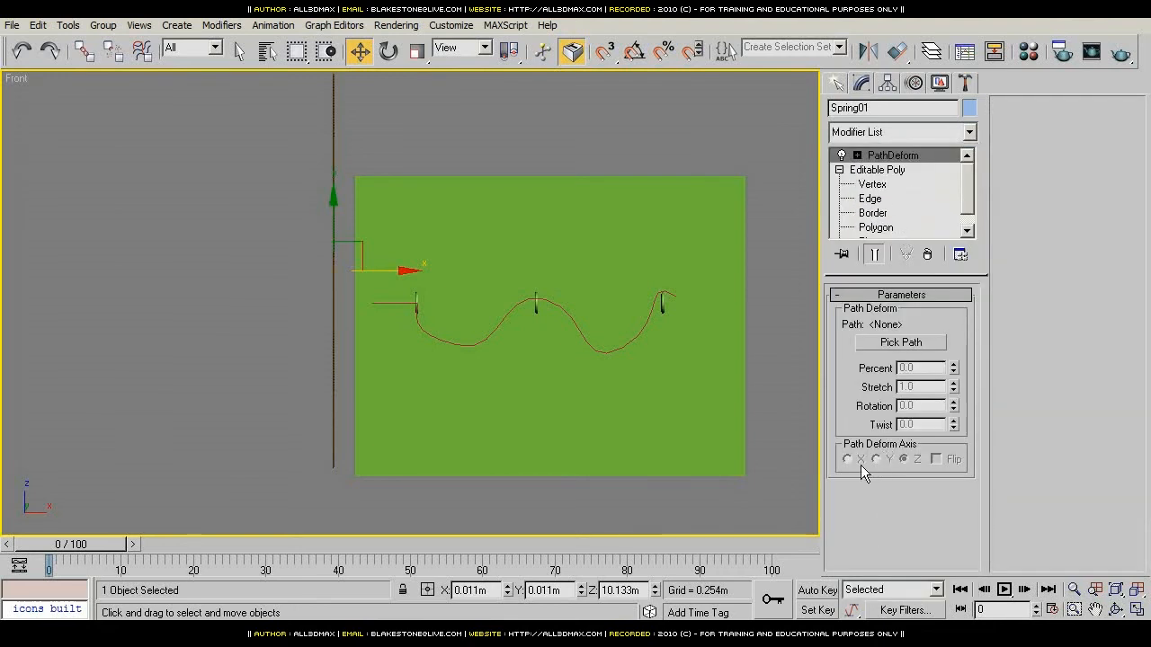
left_click(858, 156)
left_click(890, 170)
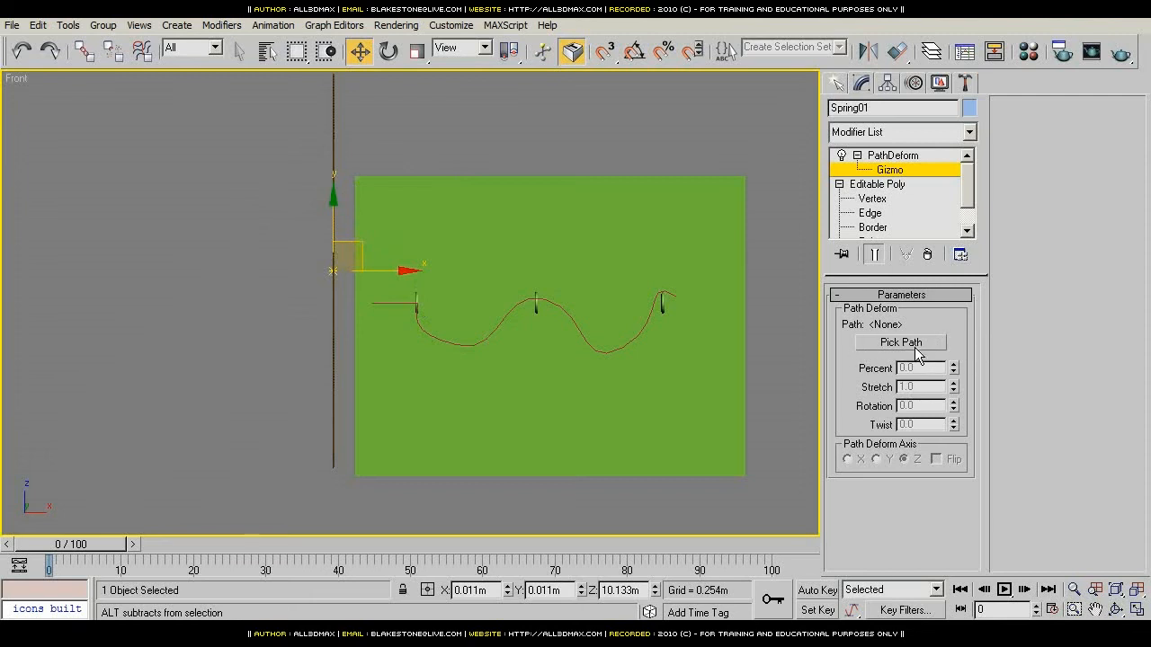
left_click(877, 184)
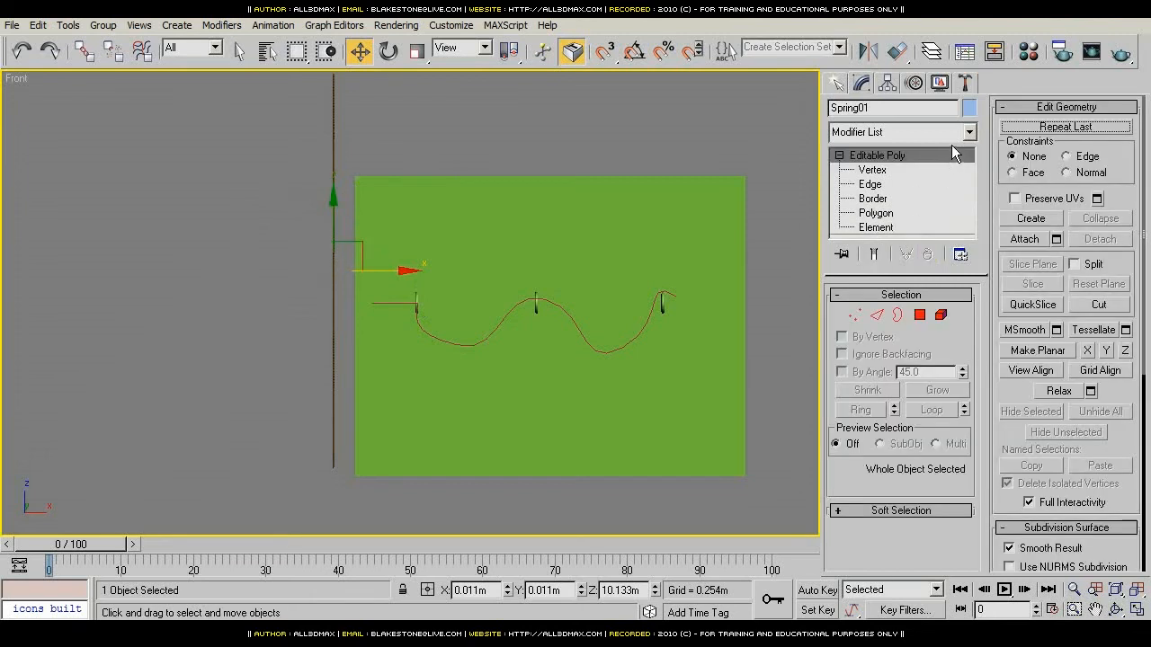
Step: Try PathDeform (WSM) on the rope with the wavy spline as its path, and remove the modifier
left_click(899, 131)
left_click(883, 309)
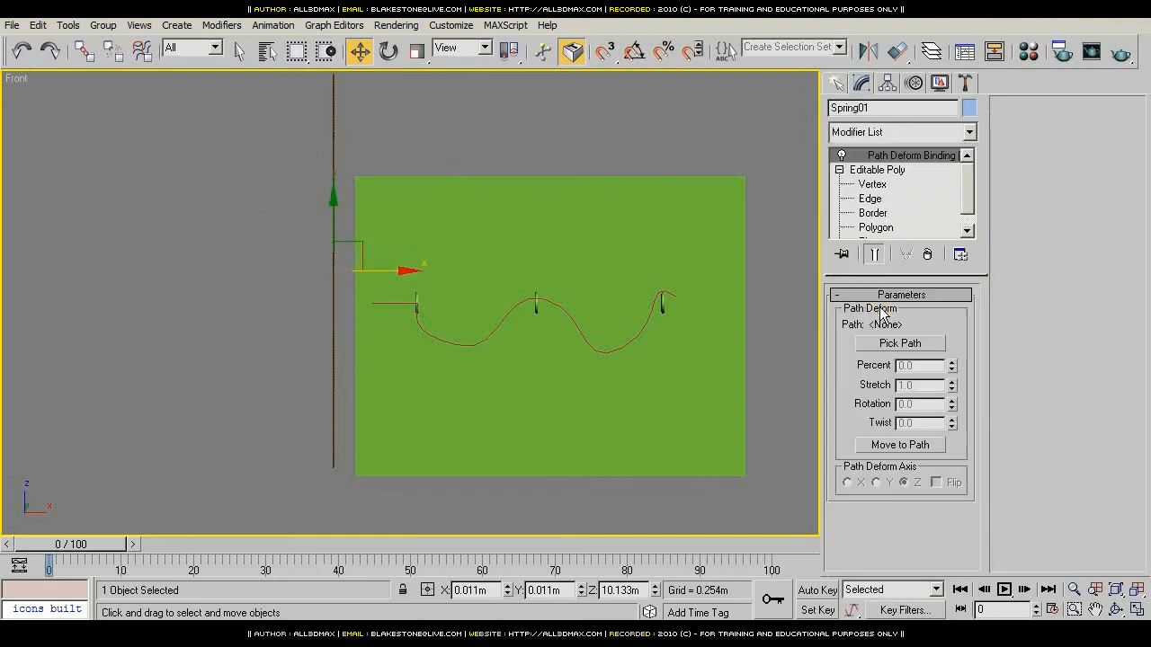
left_click(899, 343)
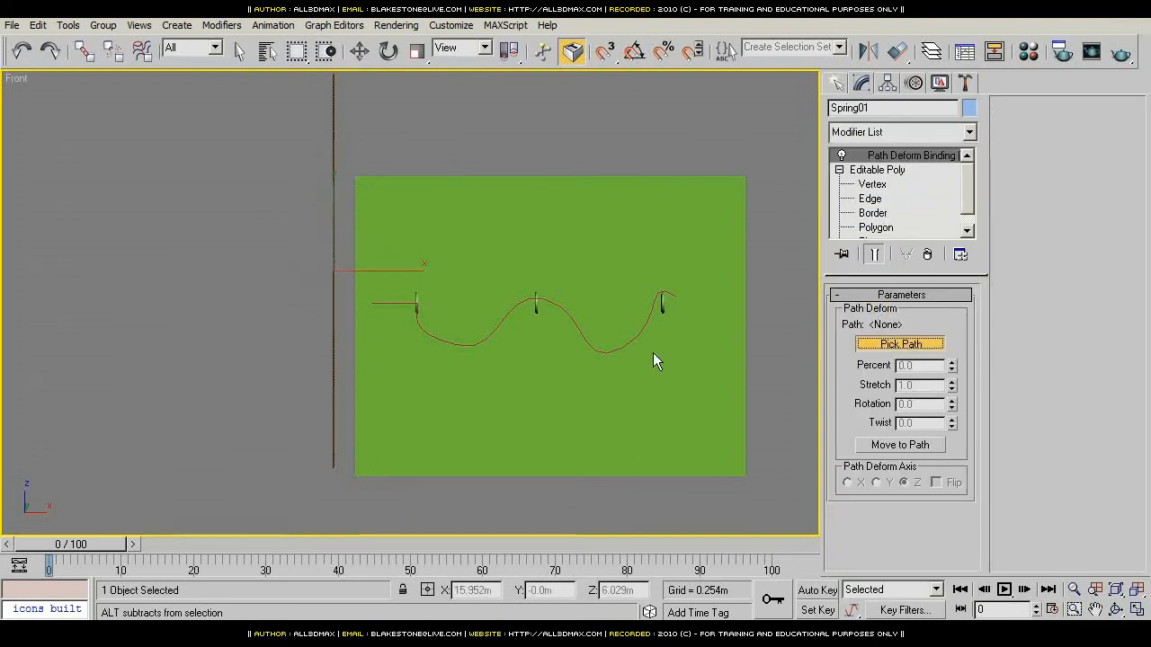
scroll(403, 309, "up", 4)
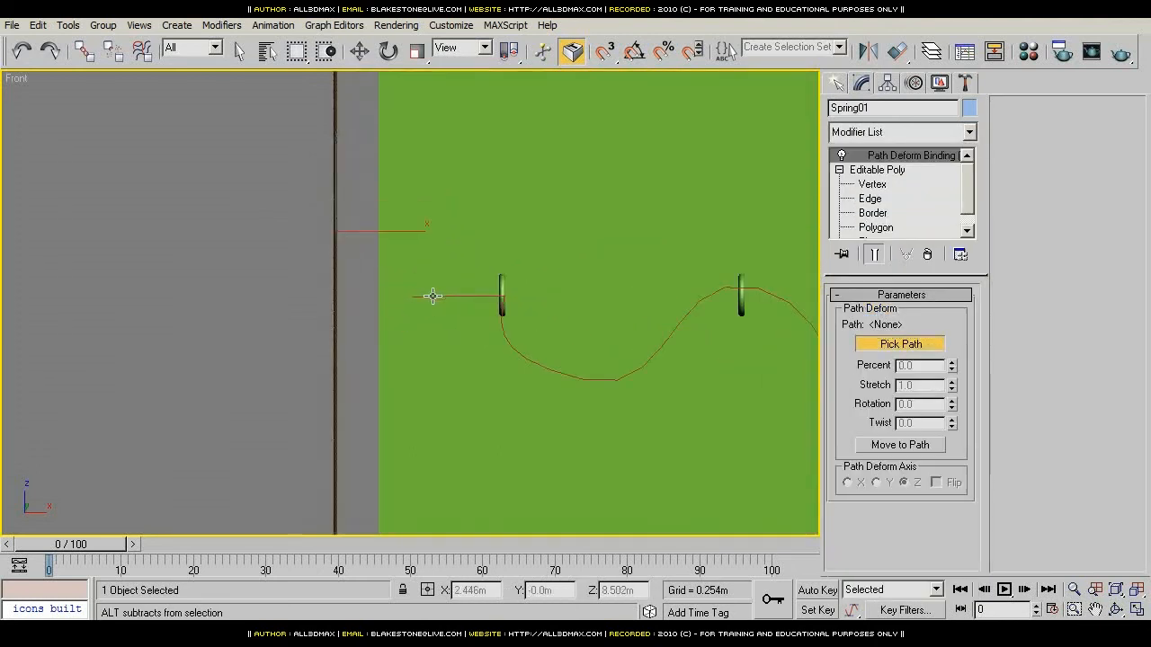
left_click(430, 295)
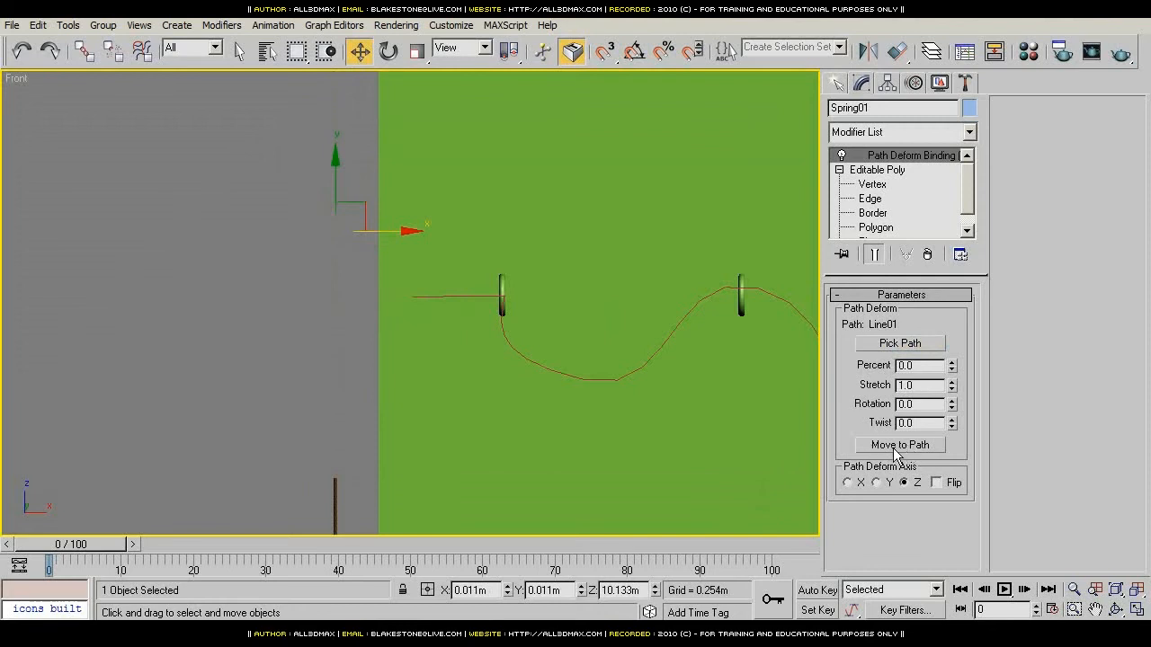
left_click(927, 254)
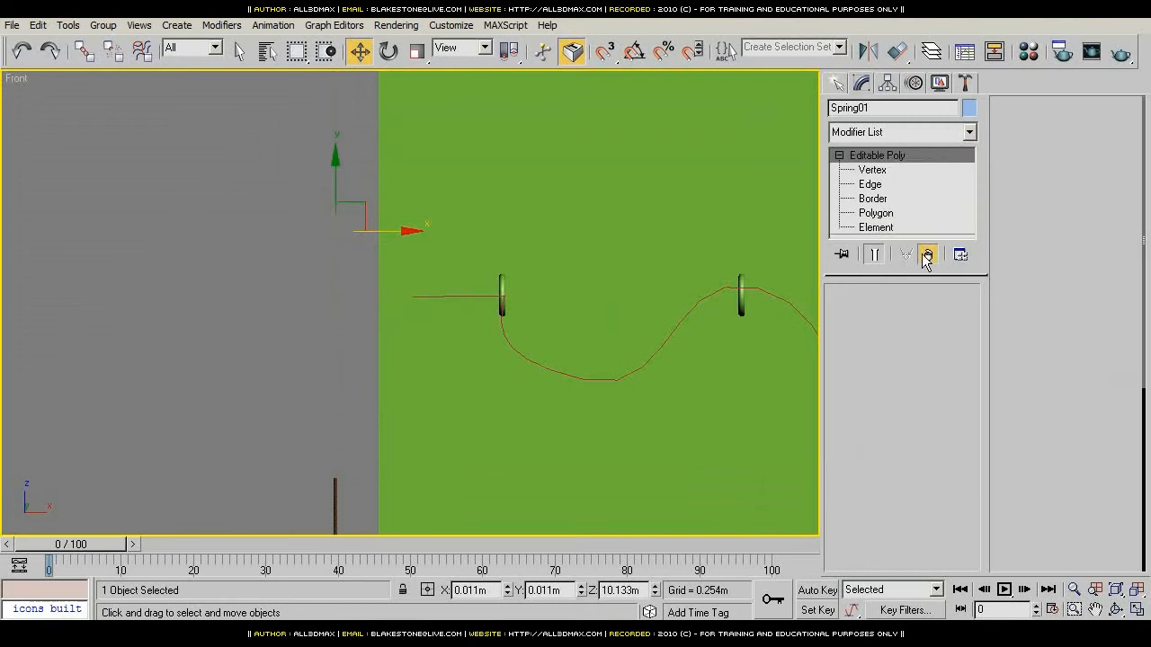
Step: Copy the rope about 1.9 m in negative X in the Front view as Spring02 and reselect the original
left_click_drag(386, 234, 309, 234, "shift")
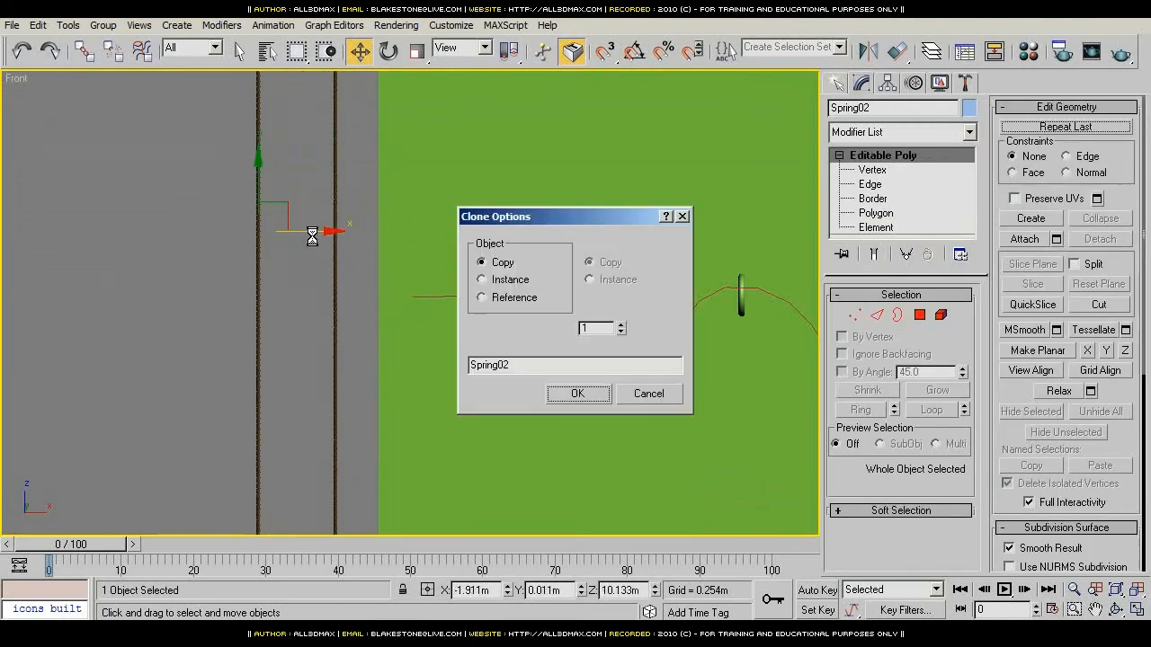
left_click(575, 395)
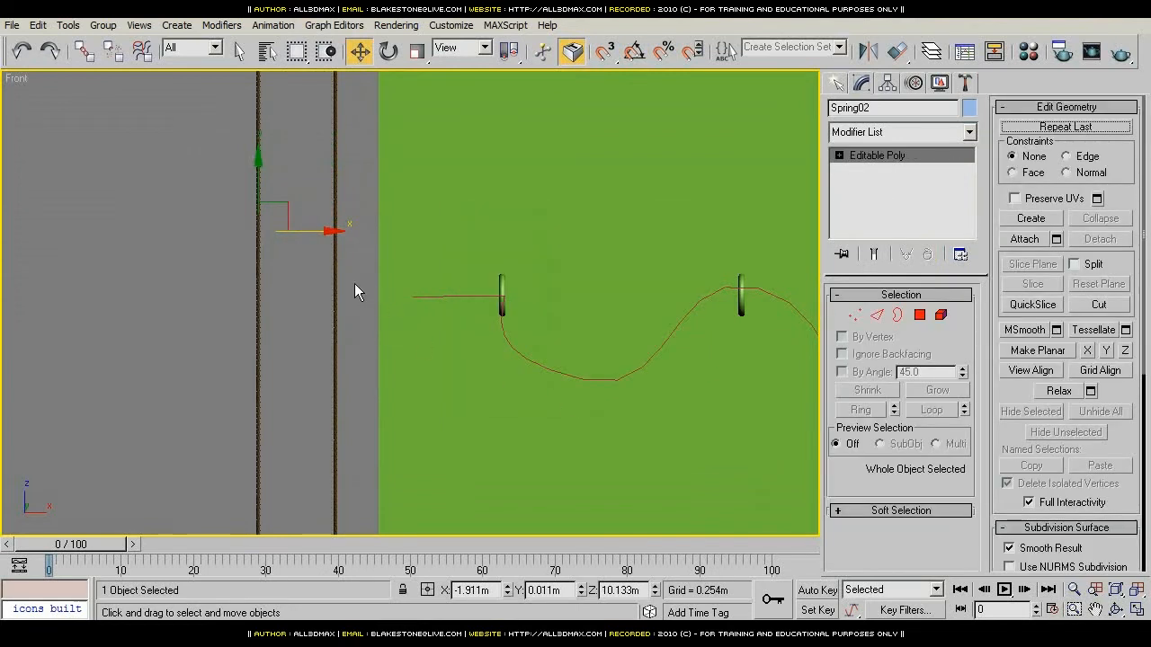
left_click(494, 291)
Step: Apply PathDeform (WSM) to the original rope, pick the wavy spline Line01 as the path, and move the rope to it
left_click(917, 132)
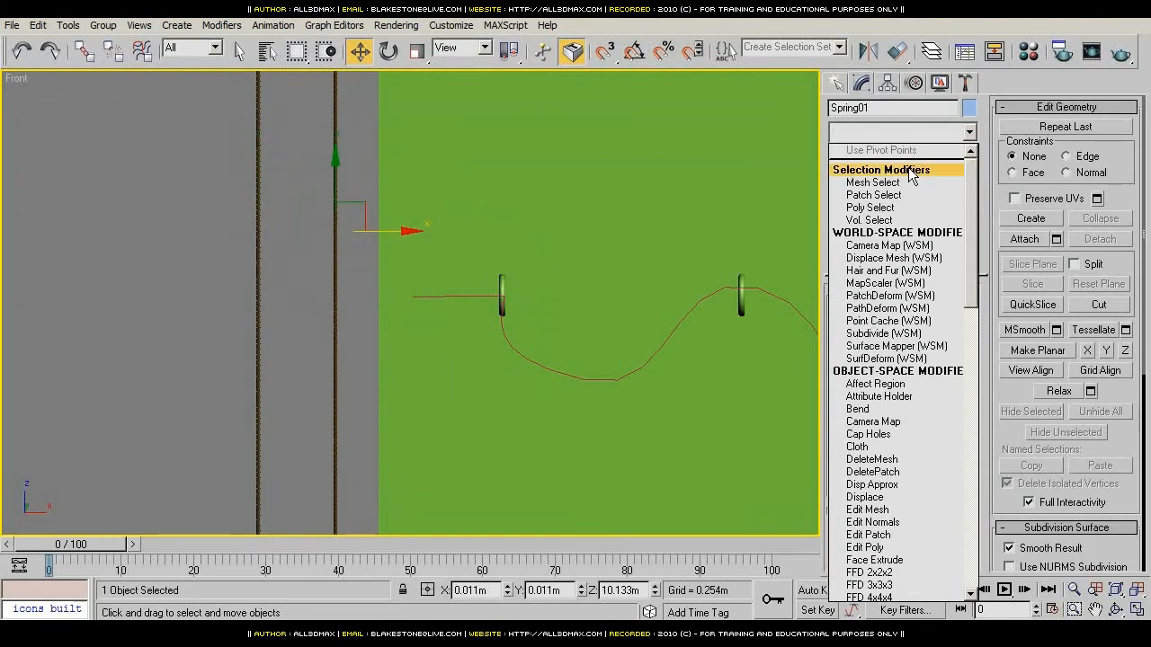
left_click(887, 308)
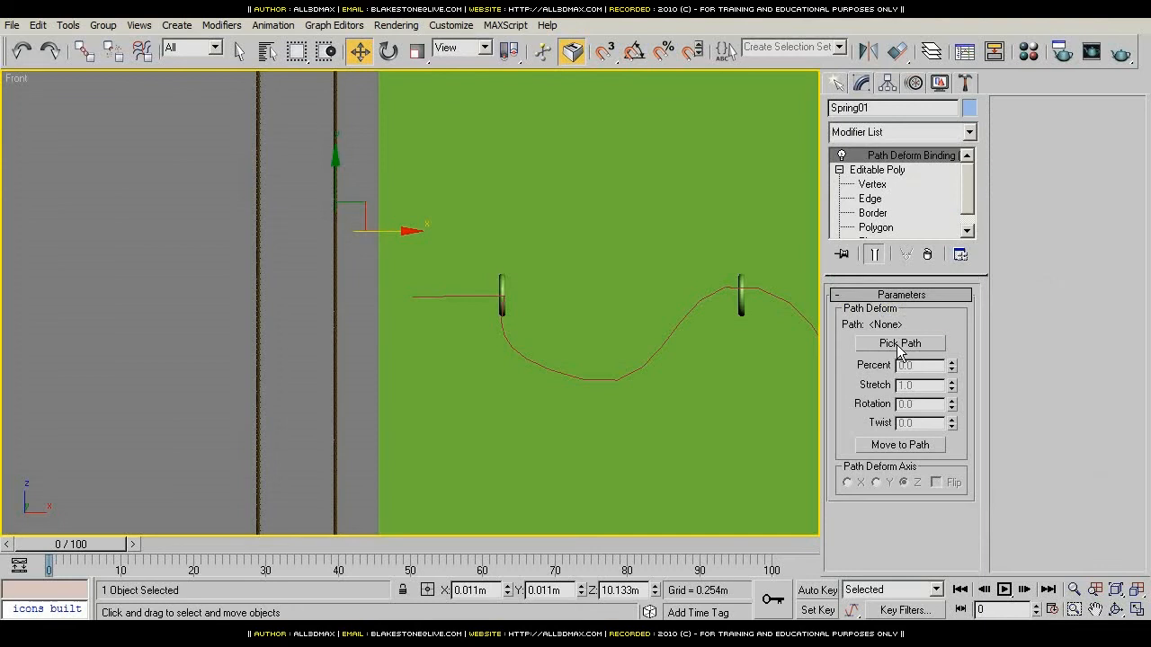
left_click(900, 343)
left_click(451, 298)
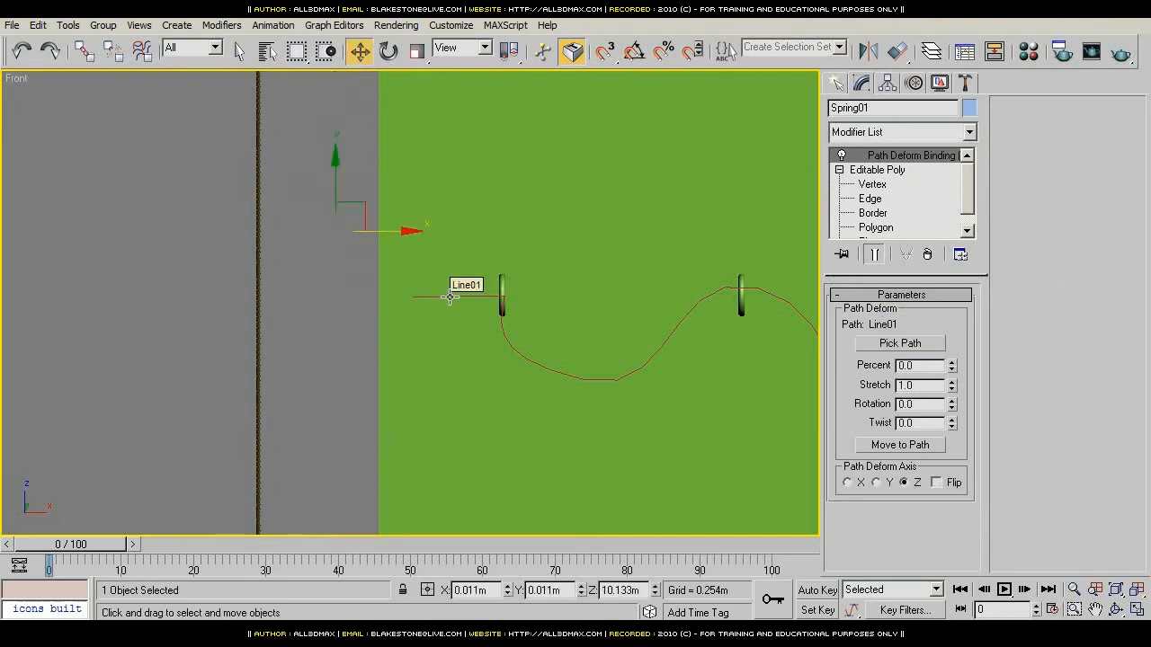
left_click(901, 445)
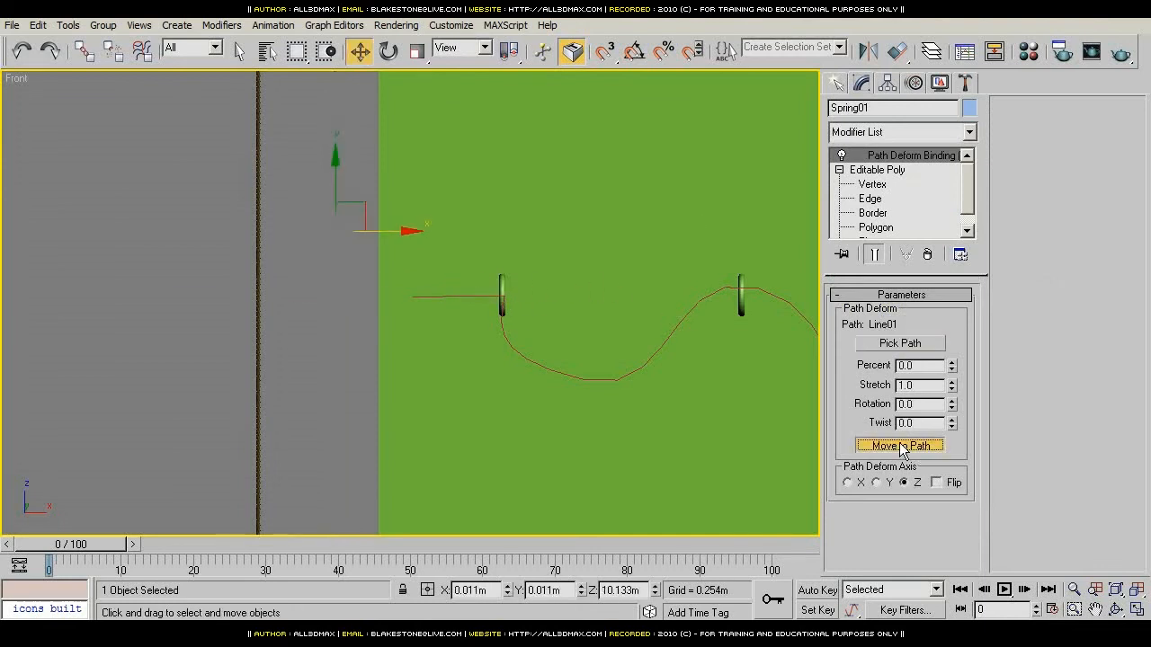
Step: Set the path deform Percent to 52 to slide the rope along the spline between the rings
middle_click_drag(694, 400, 629, 406)
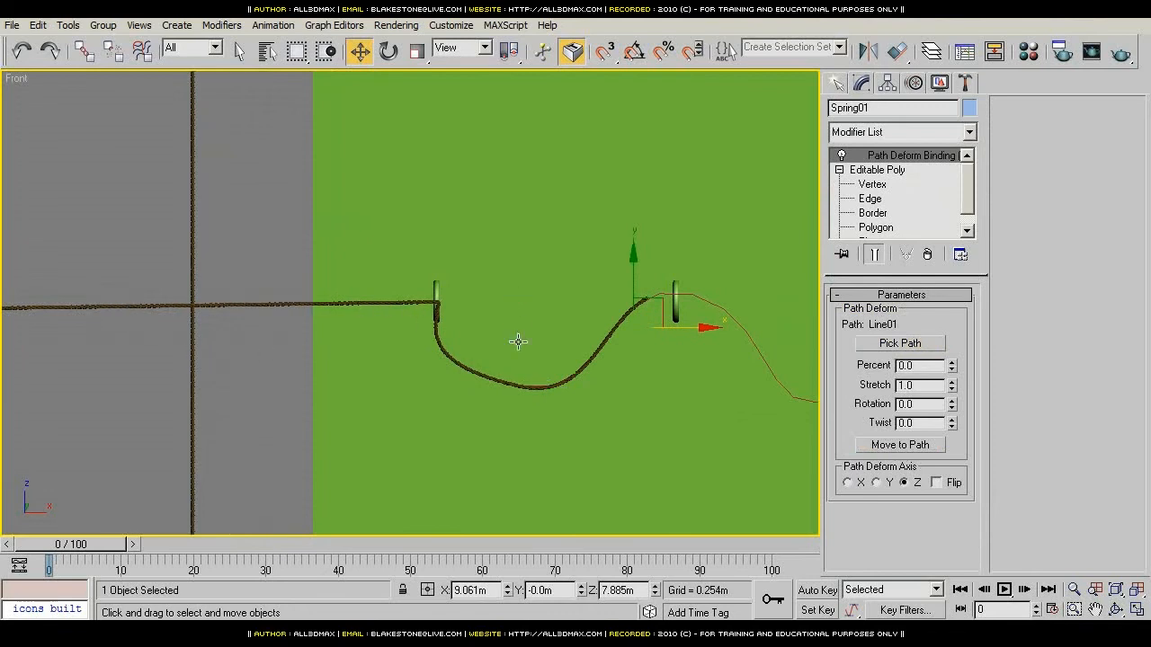
key("p")
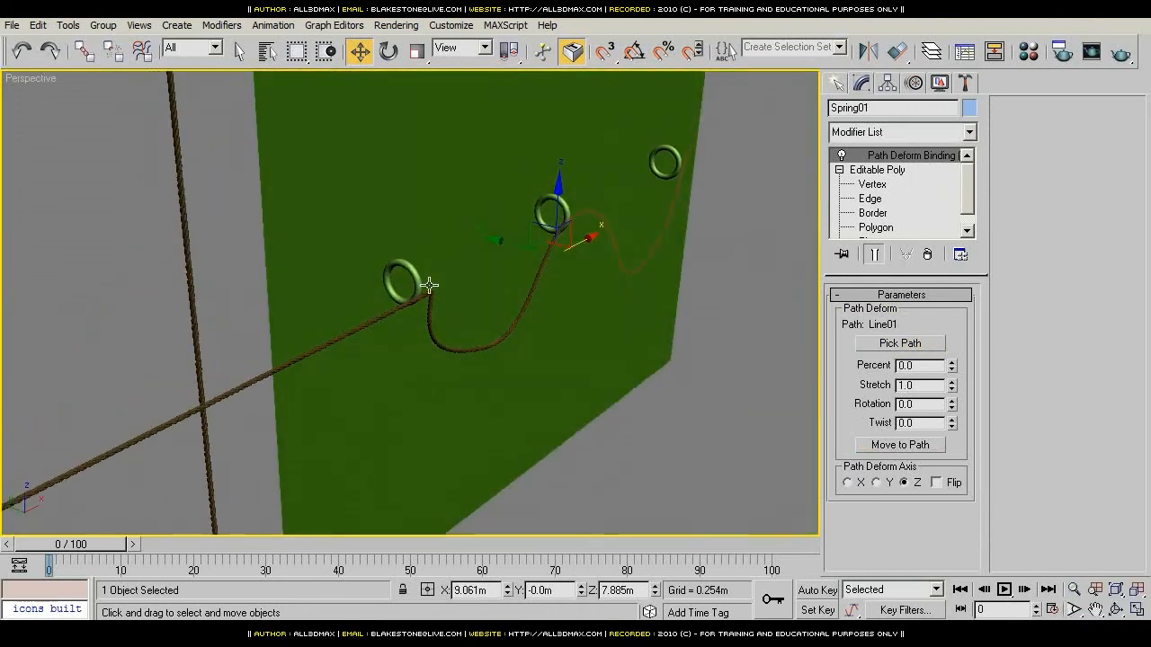
middle_click_drag(448, 387, 335, 390)
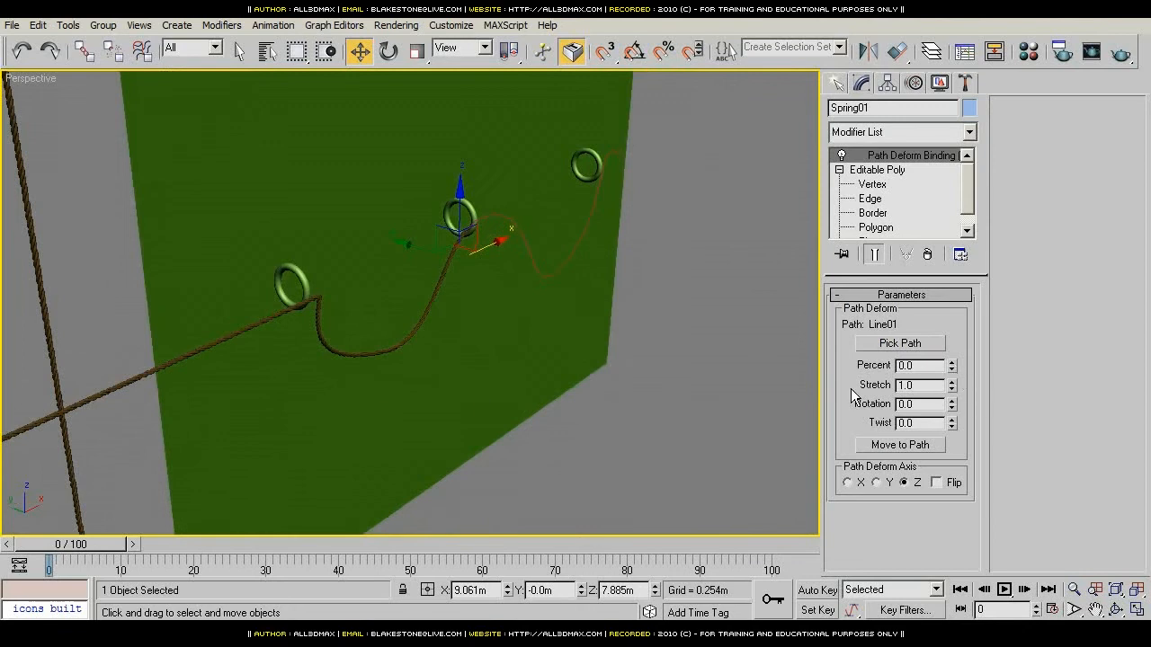
middle_click_drag(775, 421, 720, 354, "alt")
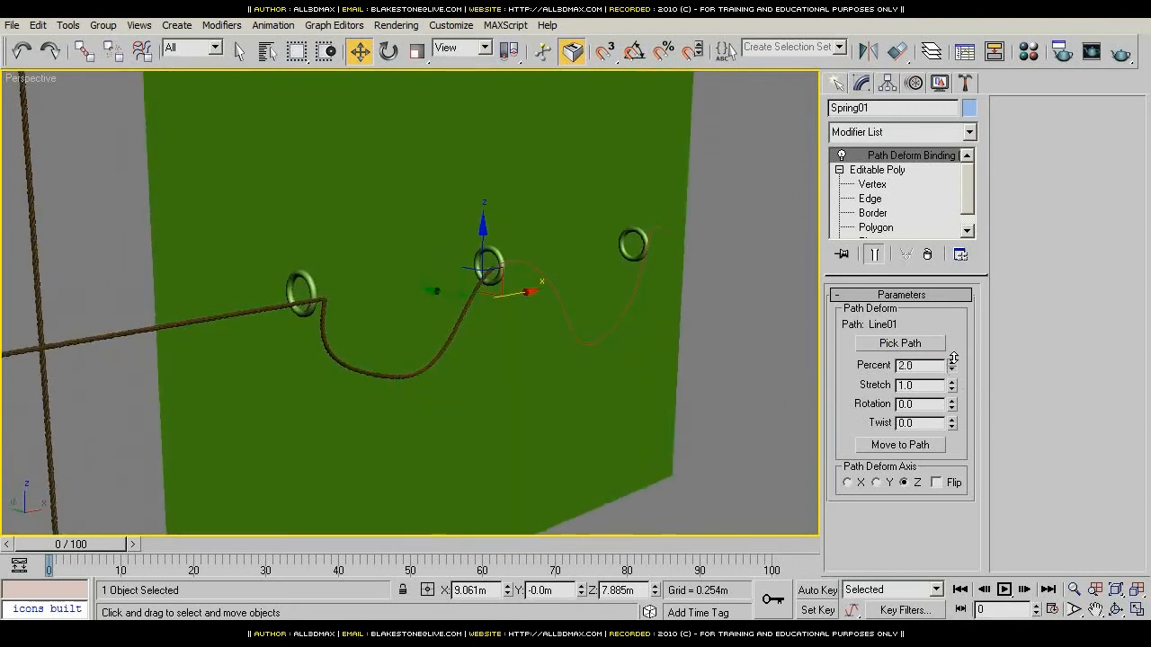
left_click_drag(953, 358, 965, 255)
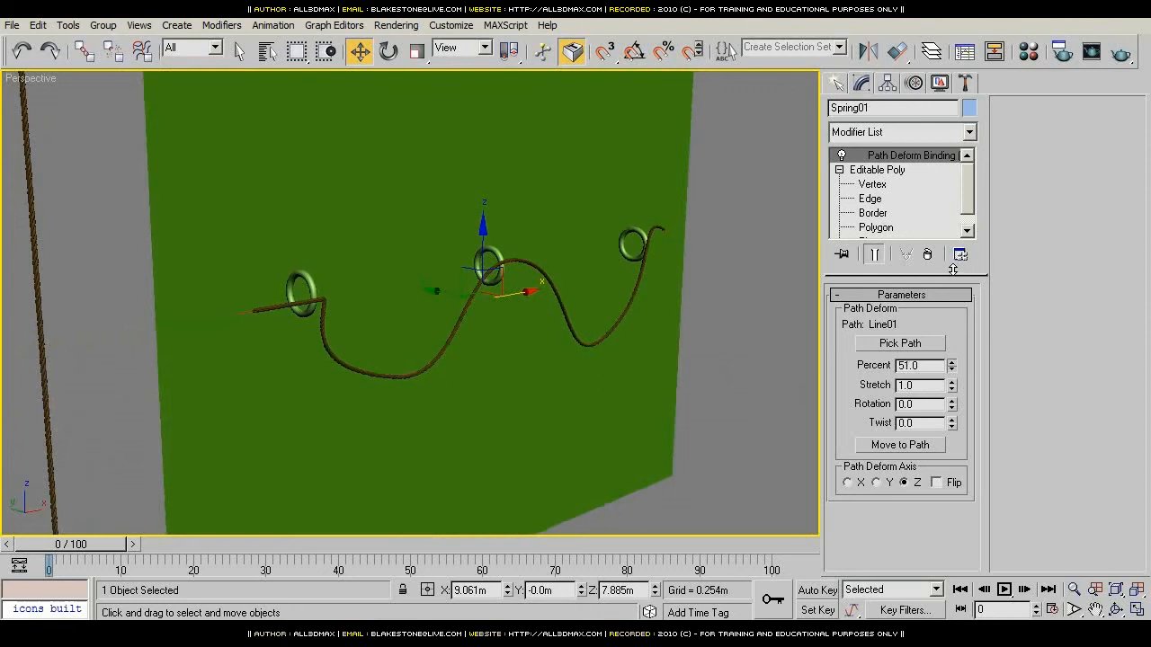
middle_click_drag(409, 373, 443, 376, "alt")
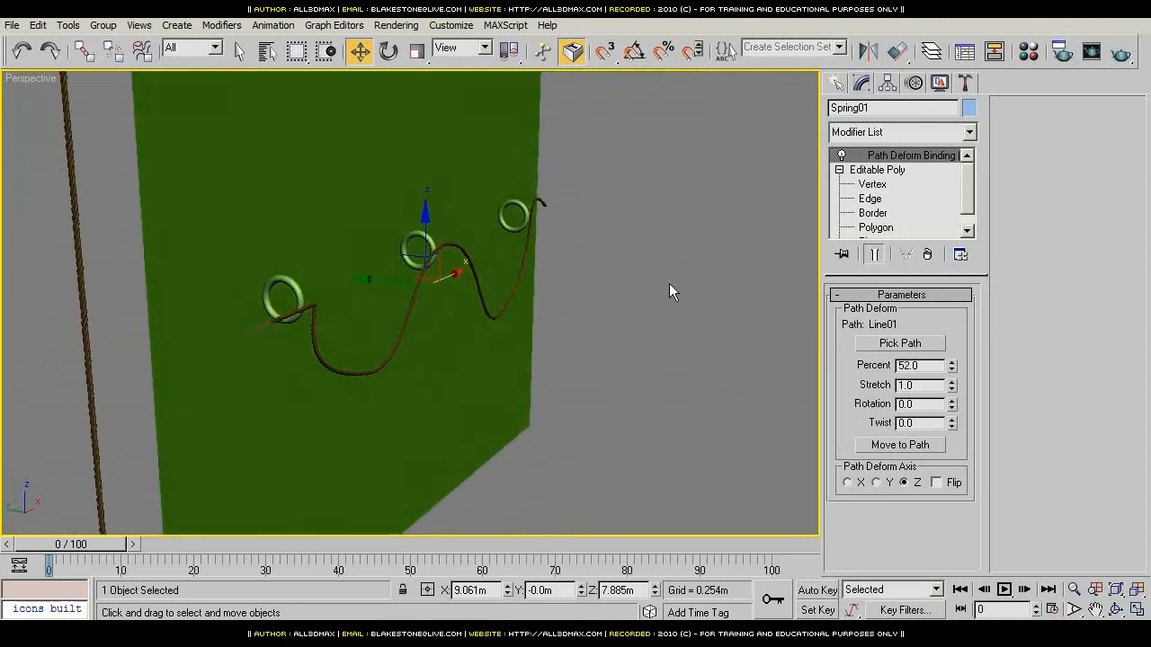
Step: Select the plane and all three rings and move them about -0.72 m along Y so the rope passes through the rings
left_click(656, 304)
left_click(321, 223)
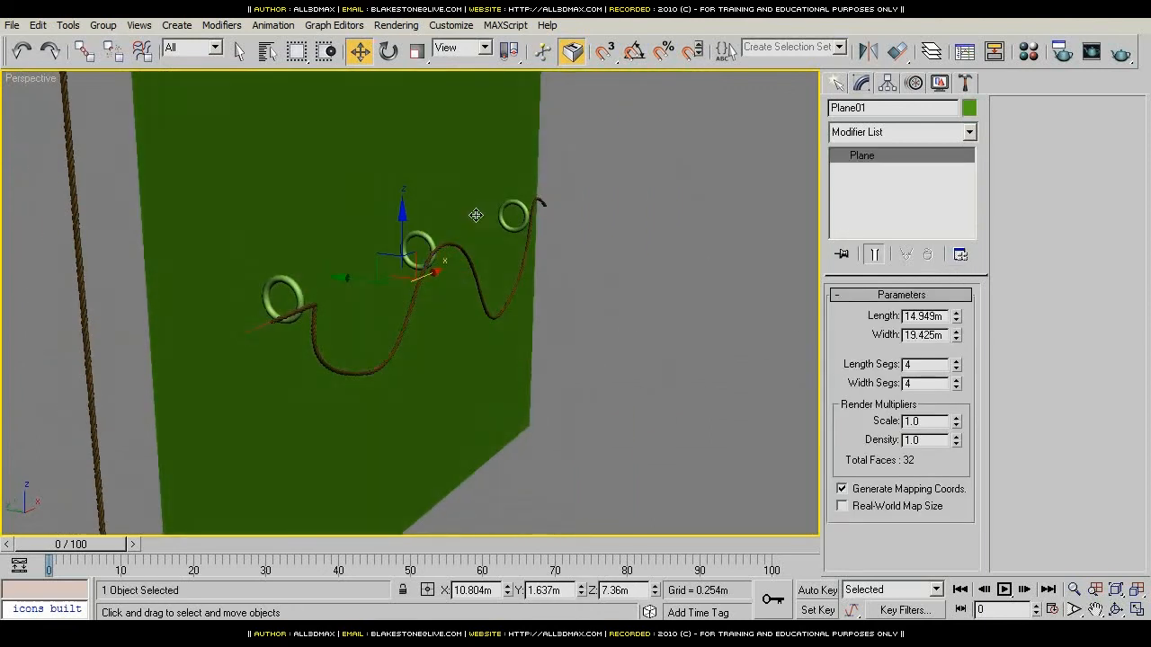
middle_click_drag(428, 335, 356, 354, "alt")
key("F4")
middle_click_drag(434, 353, 151, 258, "alt")
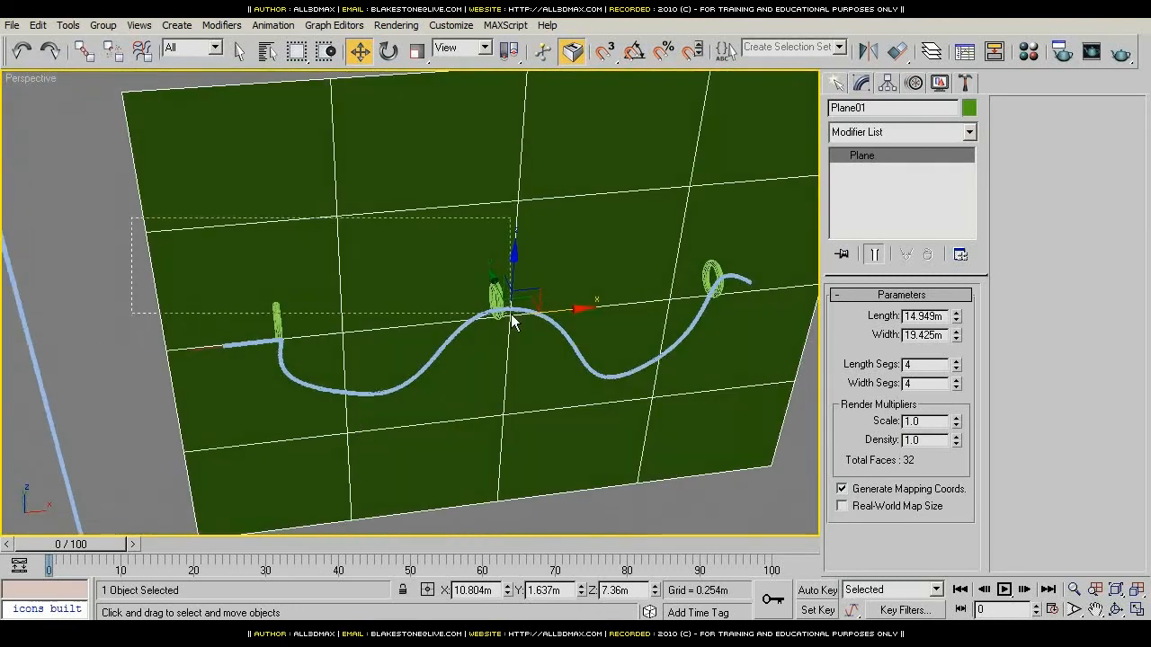
left_click_drag(514, 323, 553, 295)
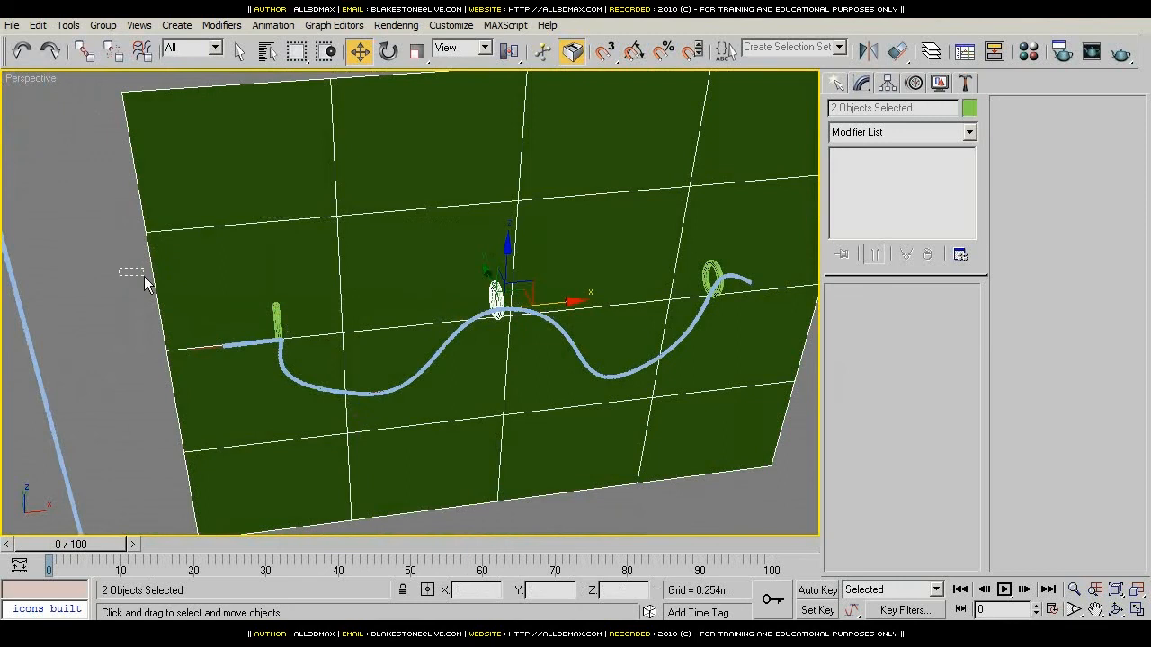
left_click_drag(344, 324, 347, 324)
middle_click_drag(672, 441, 436, 285, "alt")
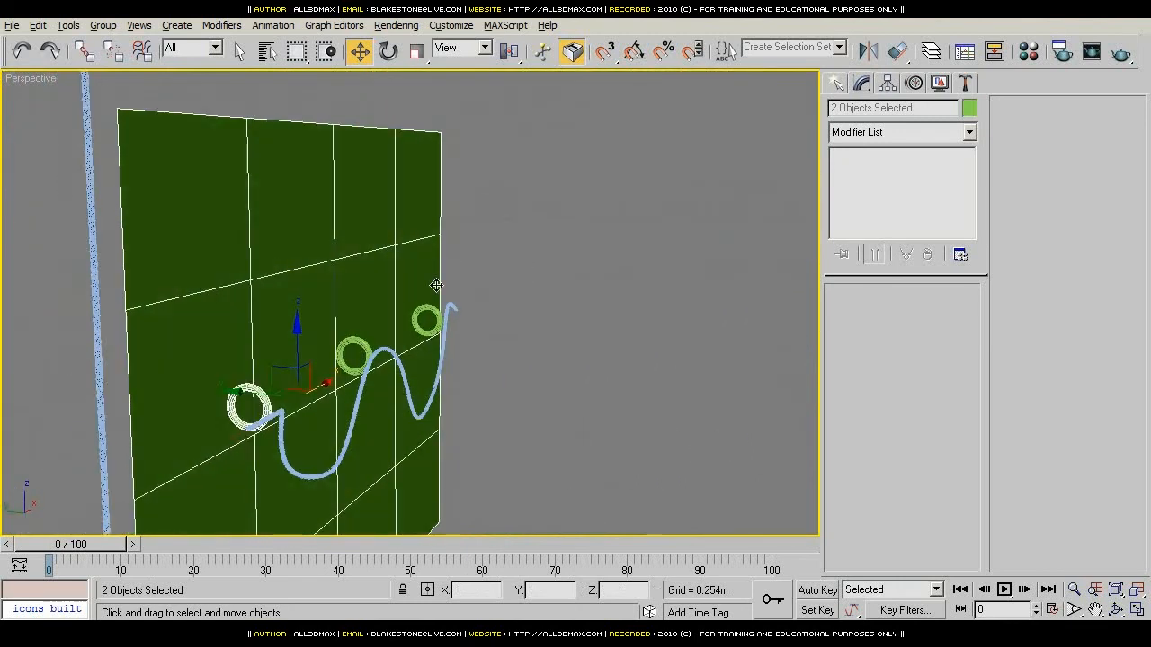
left_click_drag(366, 344, 367, 346, "ctrl")
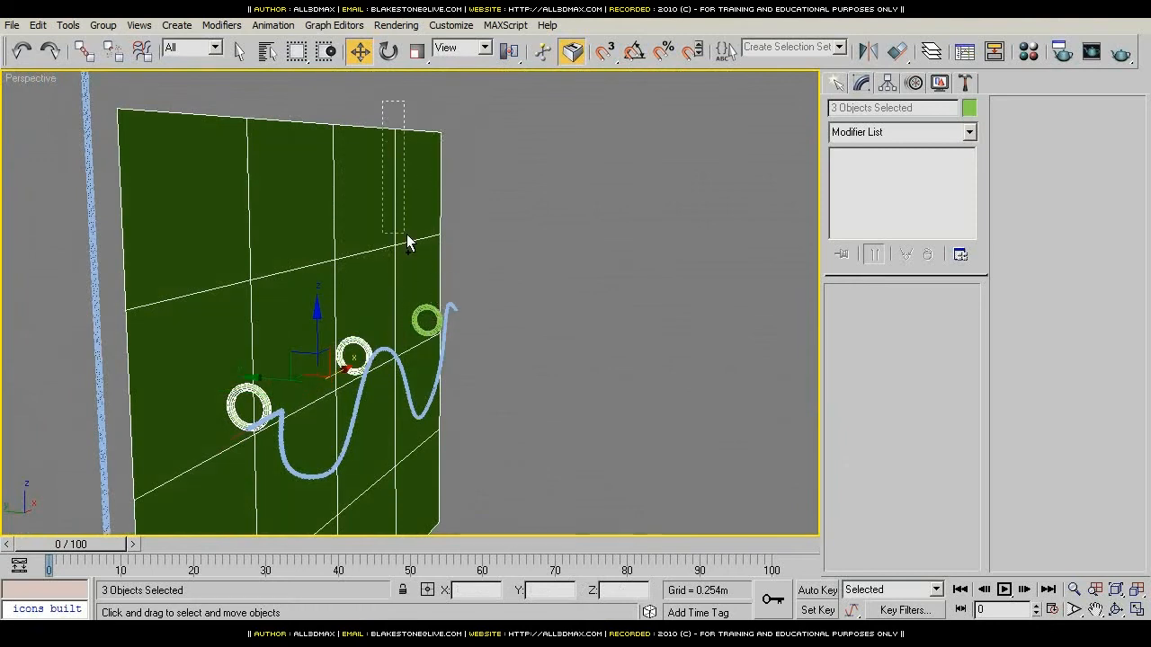
left_click_drag(439, 333, 439, 333, "ctrl")
middle_click_drag(439, 332, 346, 263, "alt")
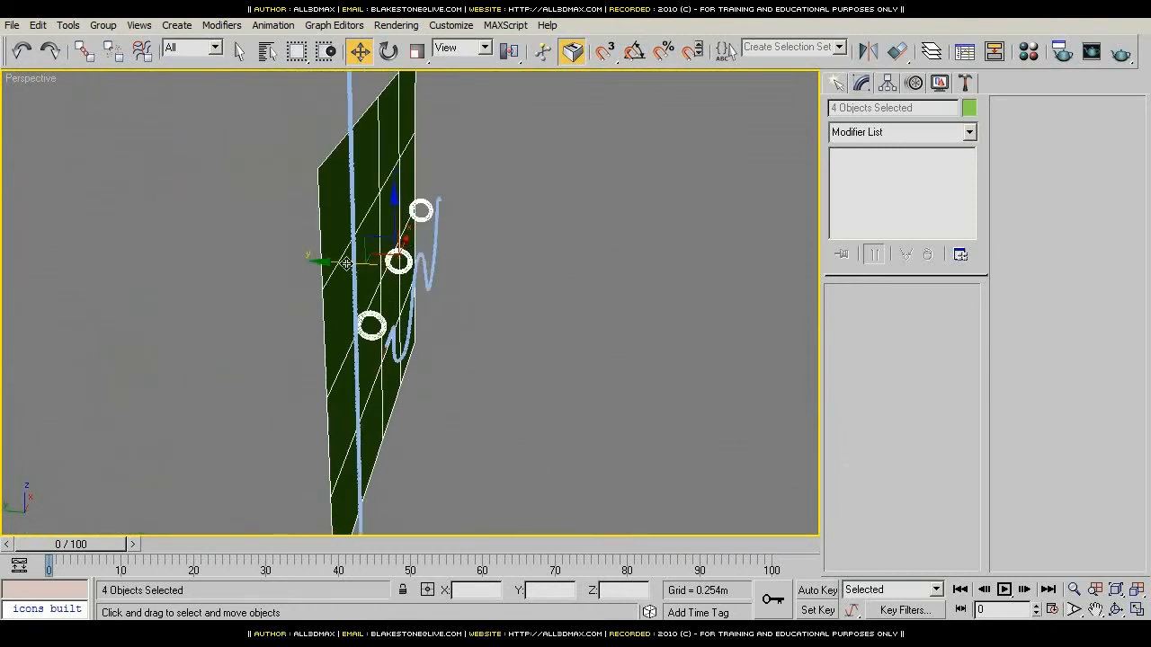
left_click_drag(340, 266, 358, 273)
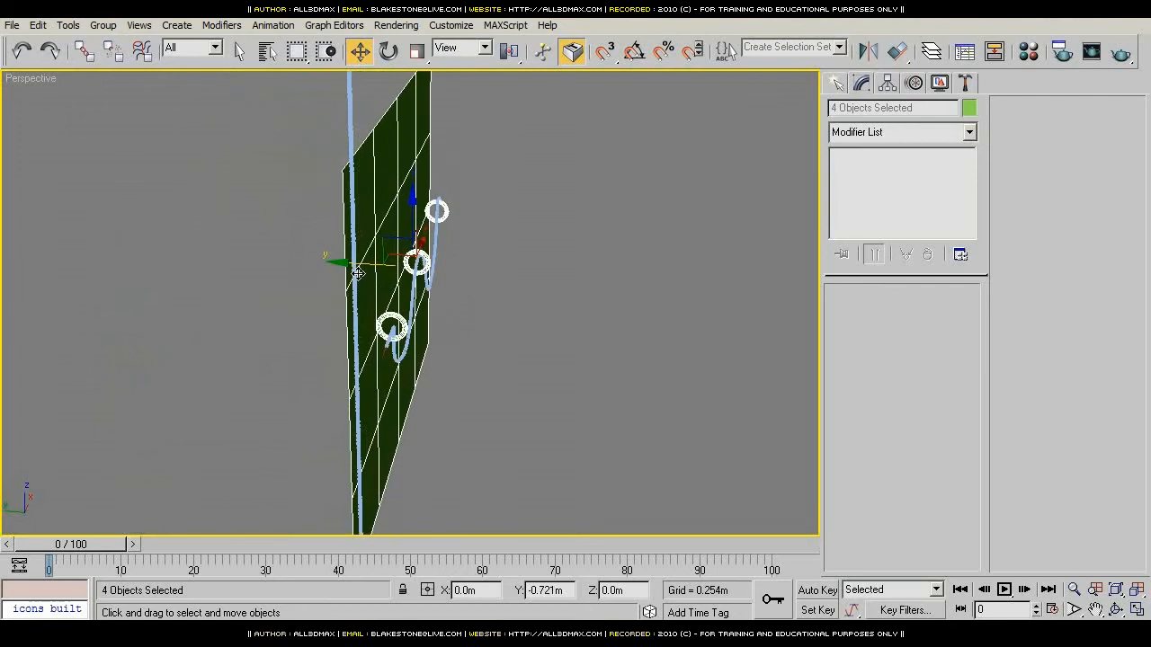
Step: Convert the wavy spline's second vertex, at the first ring, to Bezier
middle_click_drag(358, 274, 629, 377, "alt")
scroll(434, 378, "up", 3)
middle_click_drag(360, 346, 490, 206)
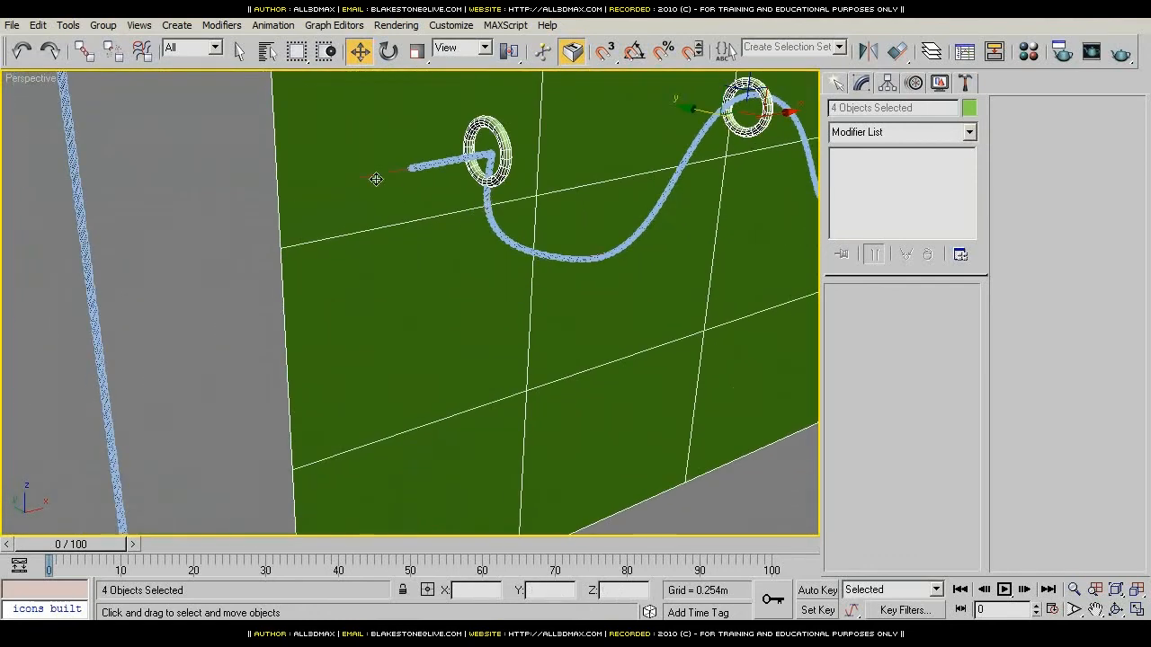
left_click(177, 179)
left_click(402, 172)
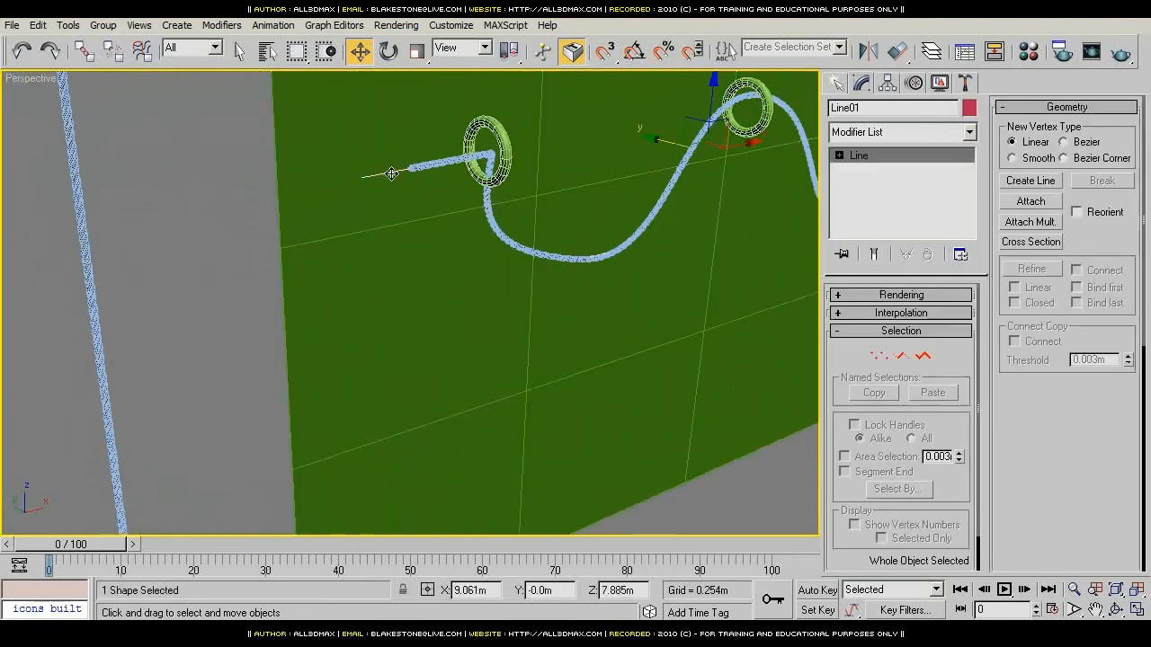
left_click(839, 156)
left_click(872, 170)
middle_click_drag(584, 261, 471, 254)
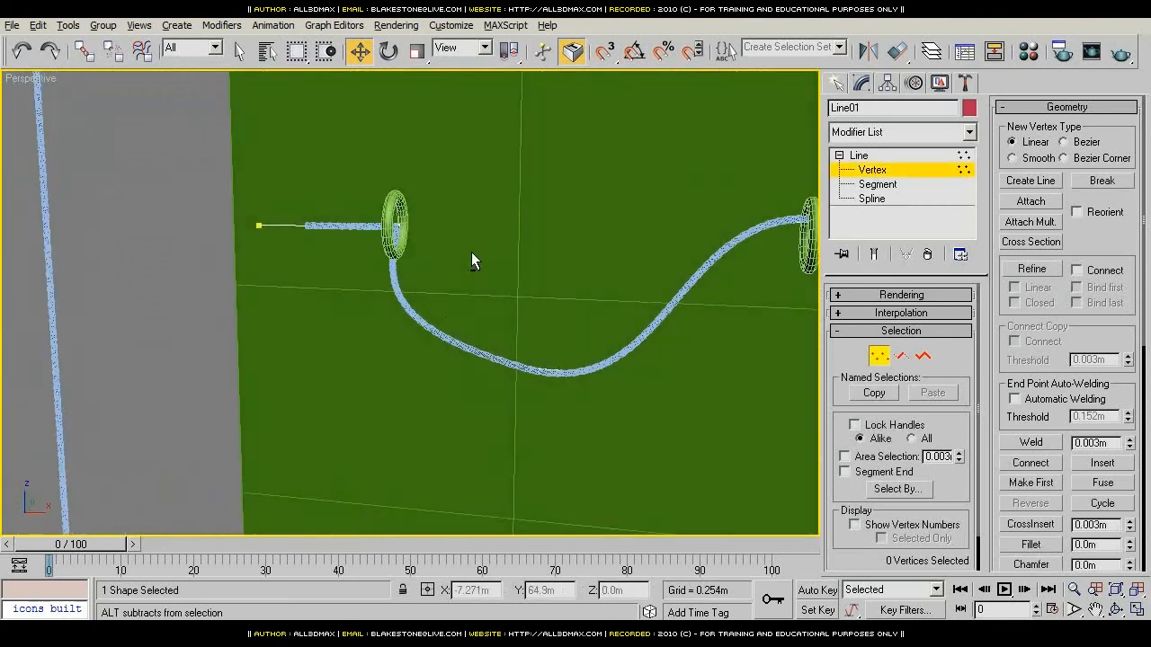
middle_click_drag(318, 231, 343, 235)
left_click_drag(461, 257, 462, 257)
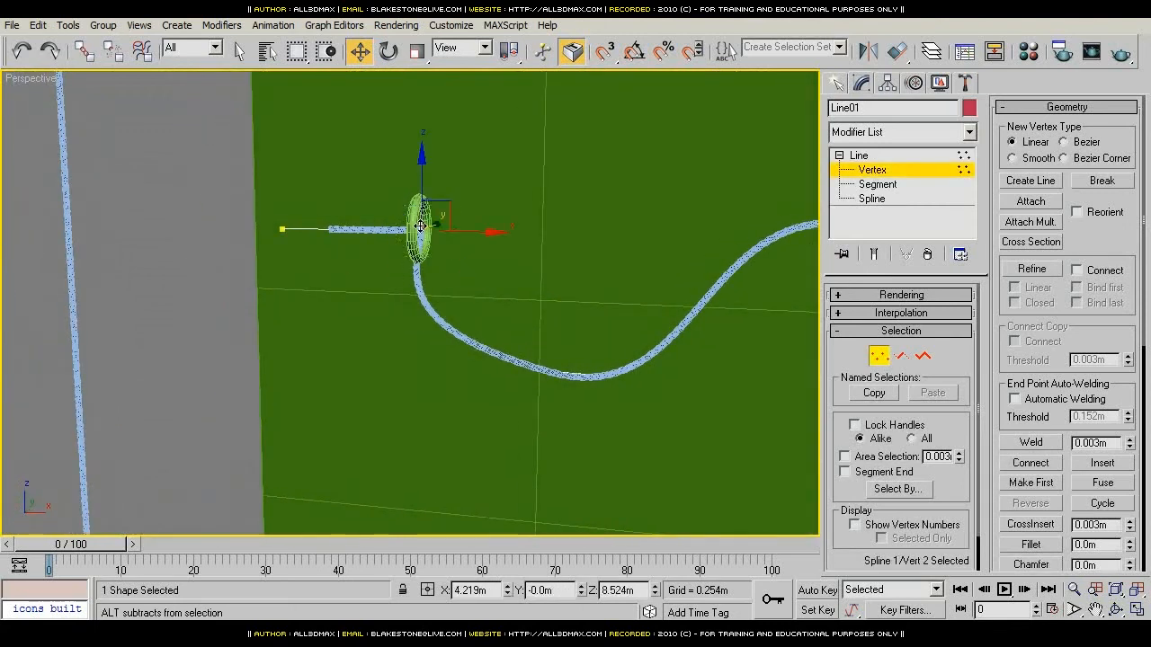
right_click(420, 229)
left_click(389, 118)
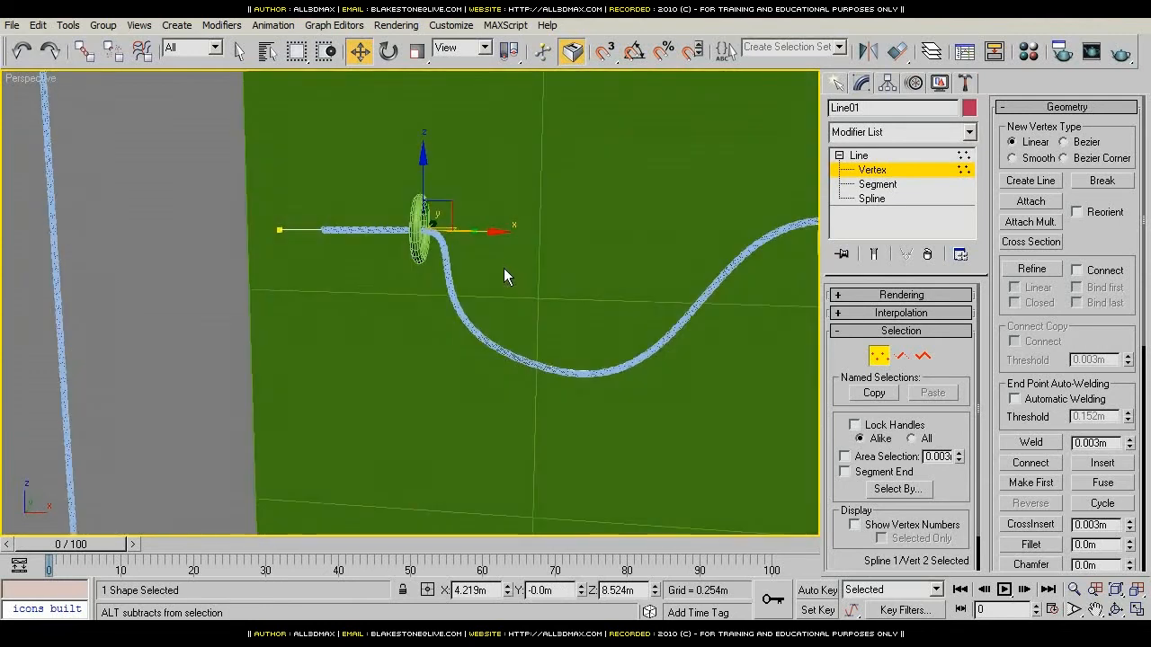
Step: Convert the spline's first vertex to Bezier and move it below the first ring to about X 3.285 m, Z 7.159 m
key("f")
key("z")
middle_click_drag(368, 297, 417, 244)
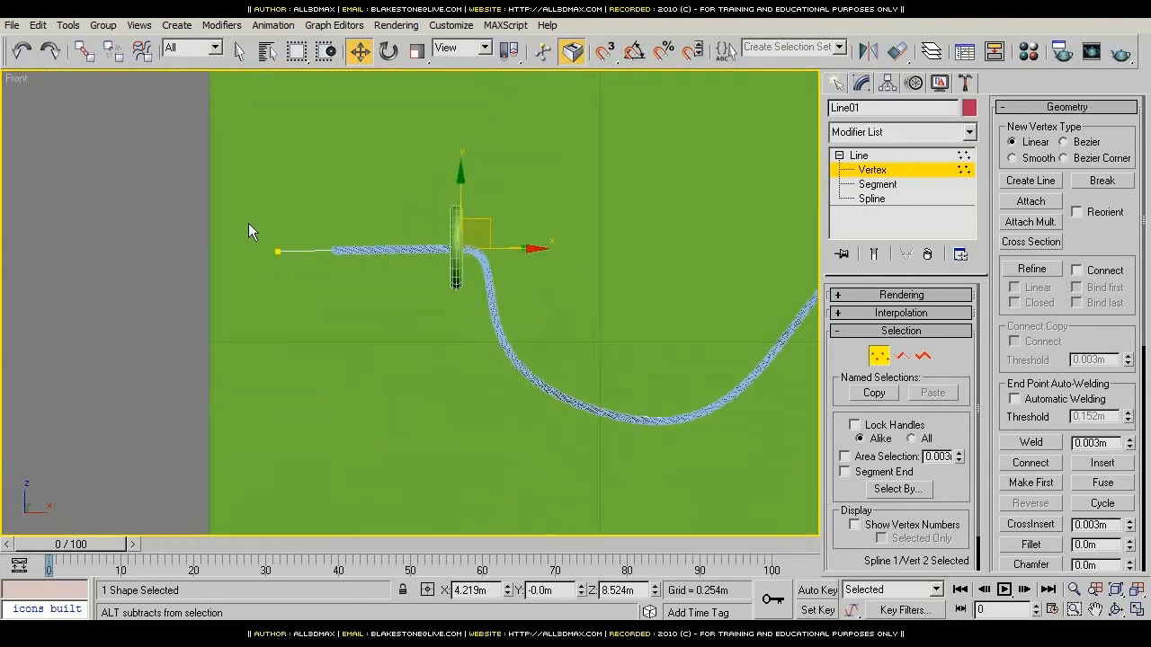
left_click(278, 252)
right_click(277, 250)
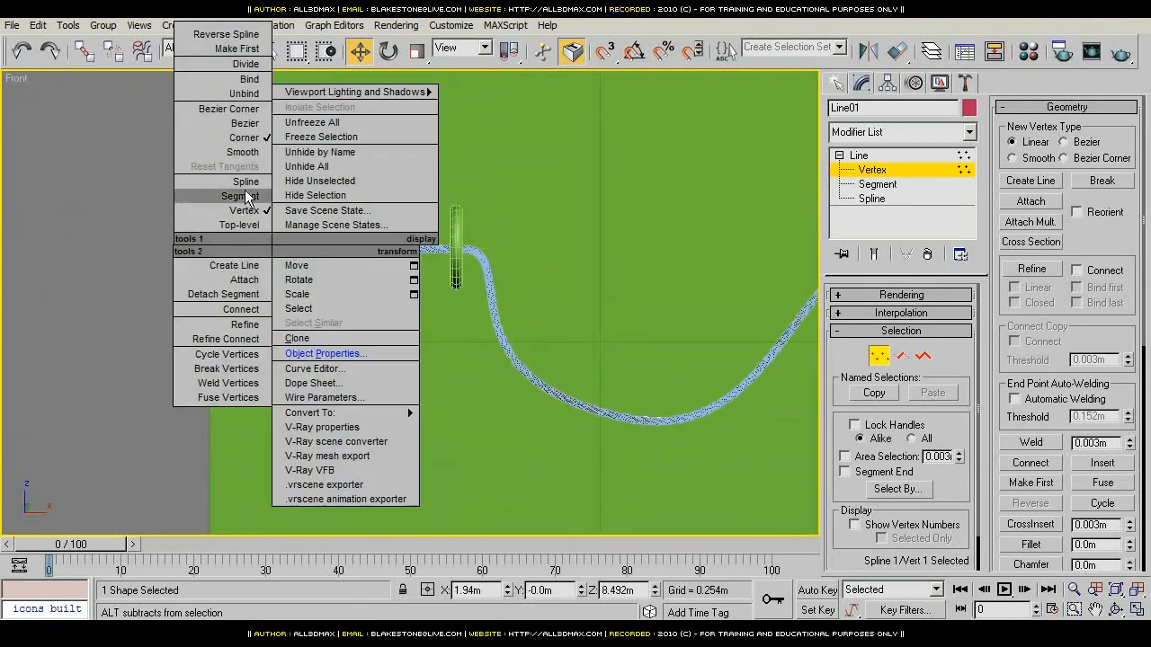
left_click(254, 121)
left_click_drag(309, 231, 410, 331)
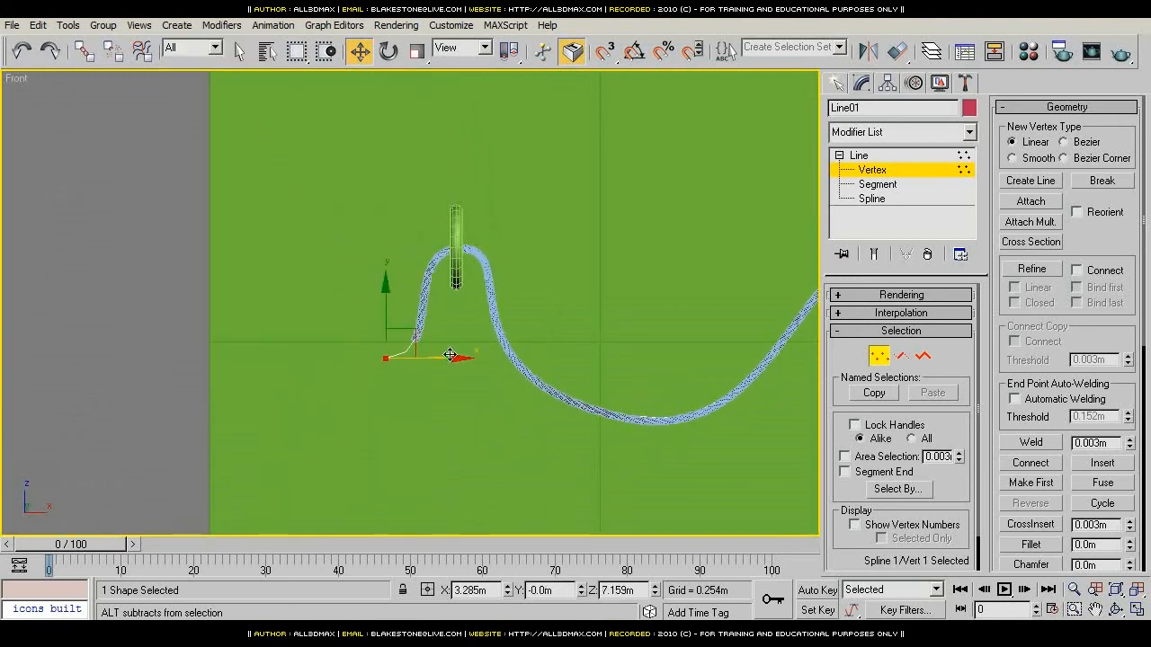
Step: Adjust the first vertex's Bezier handle to curl the spline's end outward, and nudge the vertex to about X 3.308 m, Z 7.172 m
left_click_drag(461, 357, 384, 290)
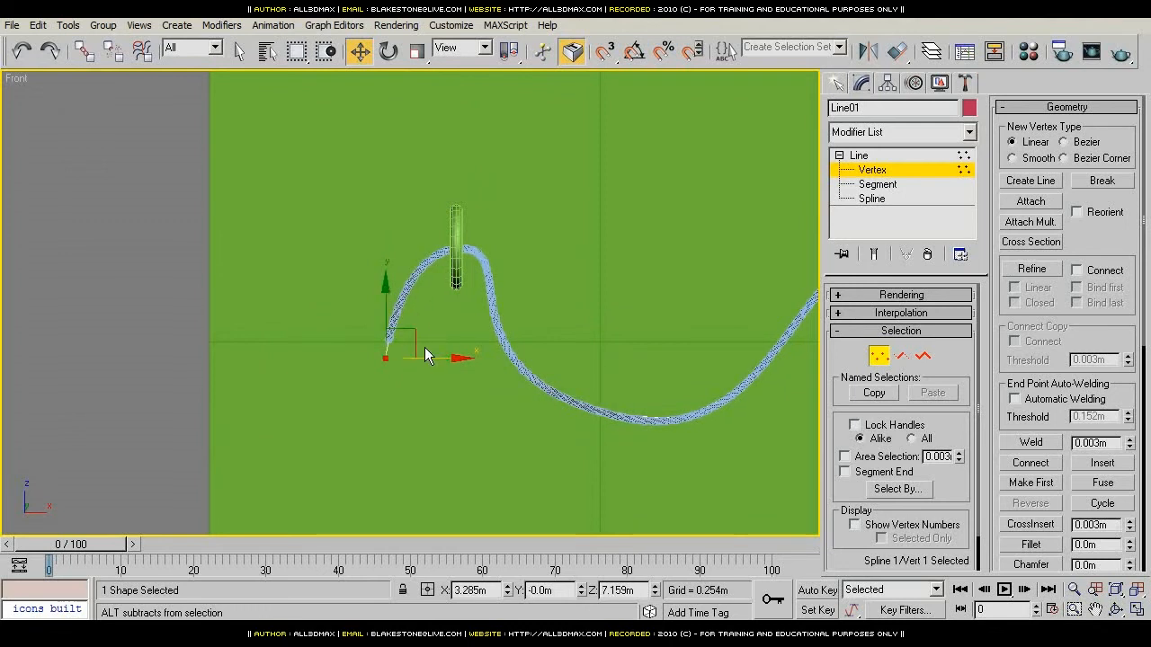
left_click_drag(425, 349, 465, 370)
left_click_drag(413, 334, 456, 346)
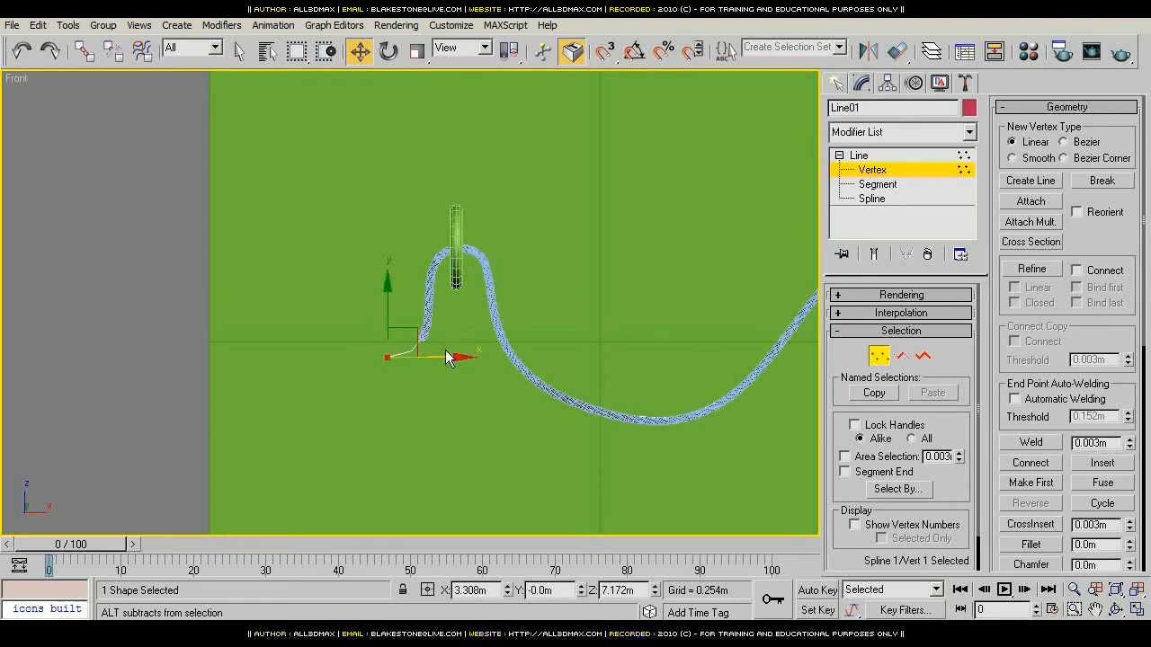
key("p")
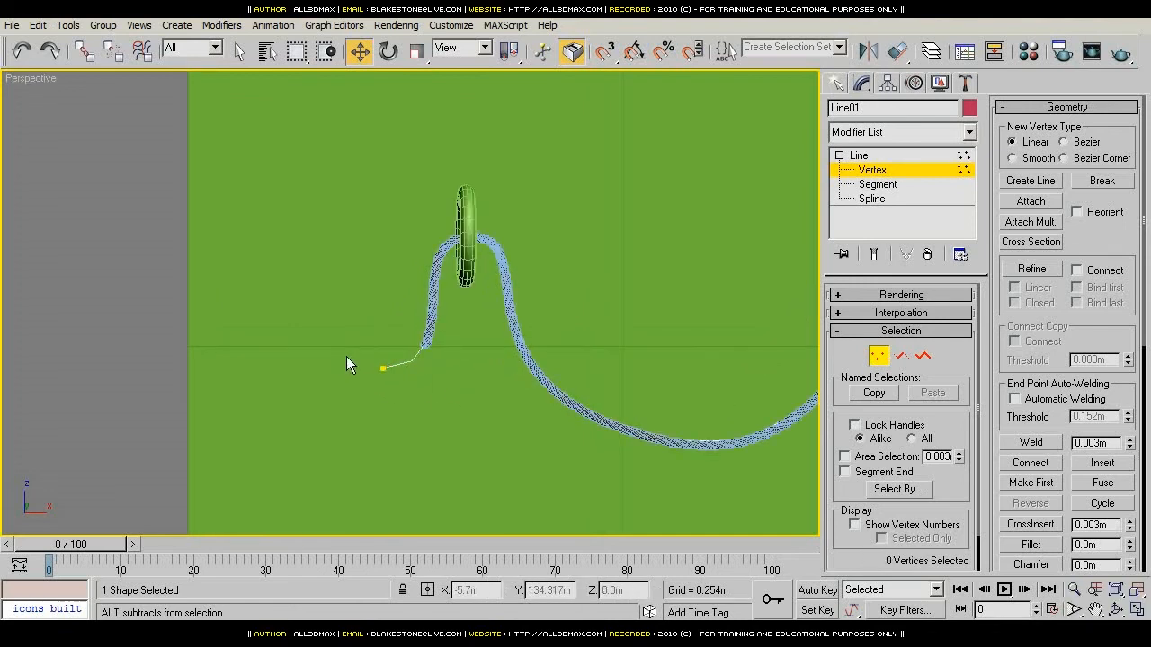
Step: Convert the spline's first vertex to Corner and then to Bezier Corner to reset its tangent
middle_click_drag(418, 384, 430, 387, "alt")
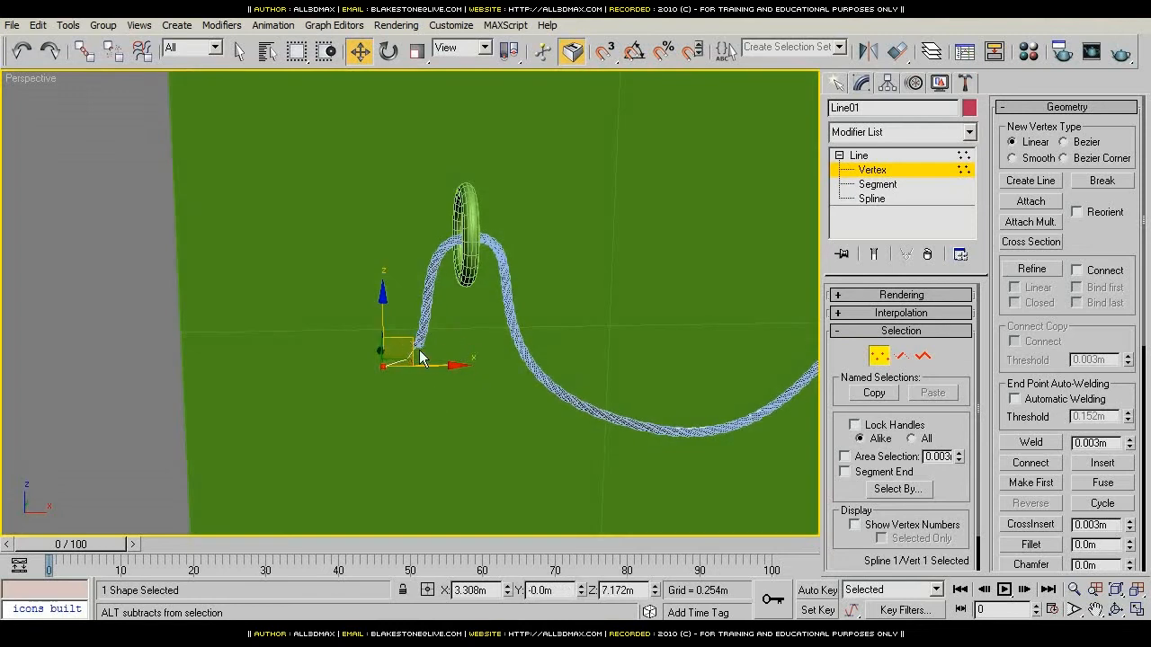
right_click(388, 366)
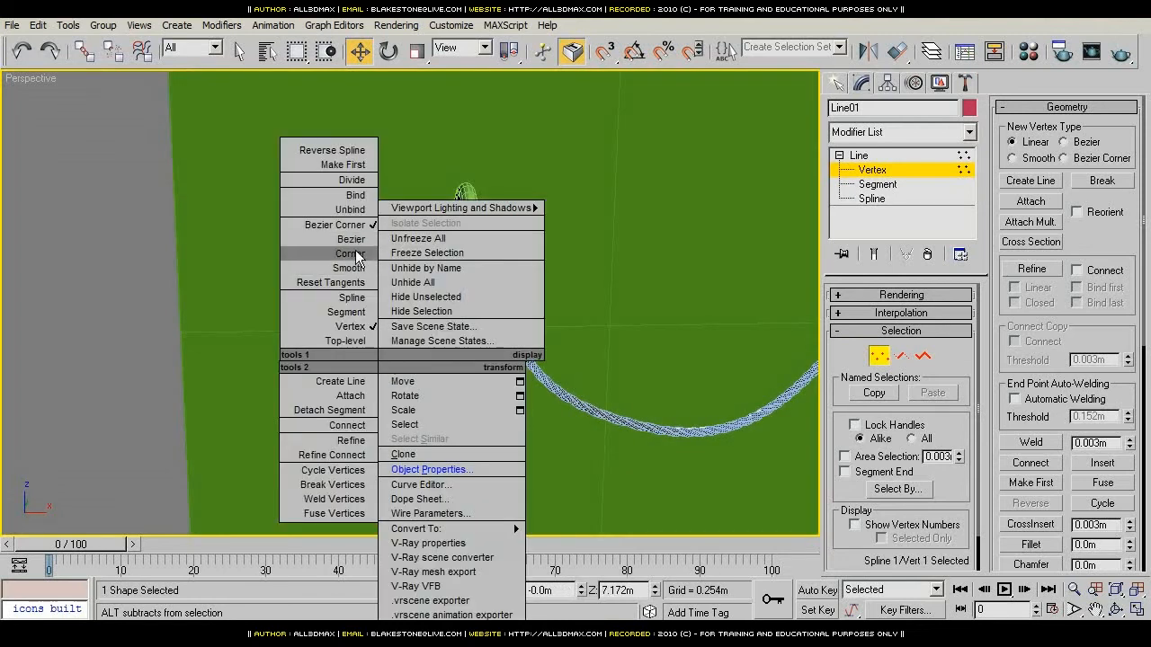
left_click(354, 256)
right_click(385, 367)
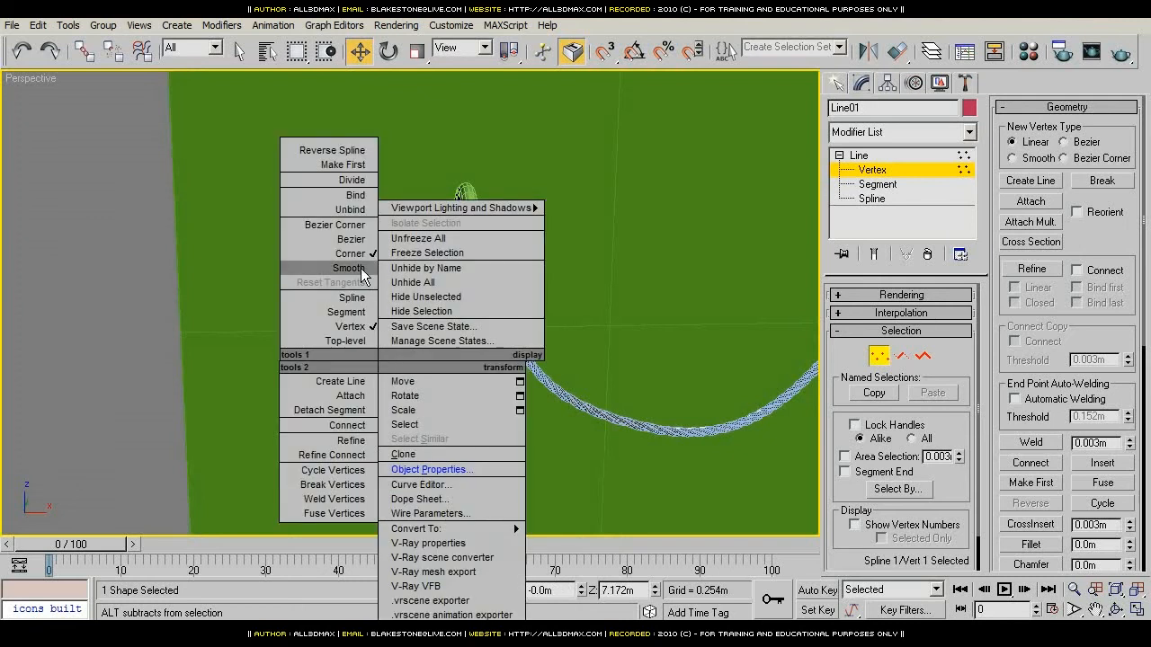
left_click(358, 229)
Step: In the Front view, move the spline's first vertex to about X 3.602 m, Z 7.007 m
key("f")
middle_click_drag(355, 225, 391, 516)
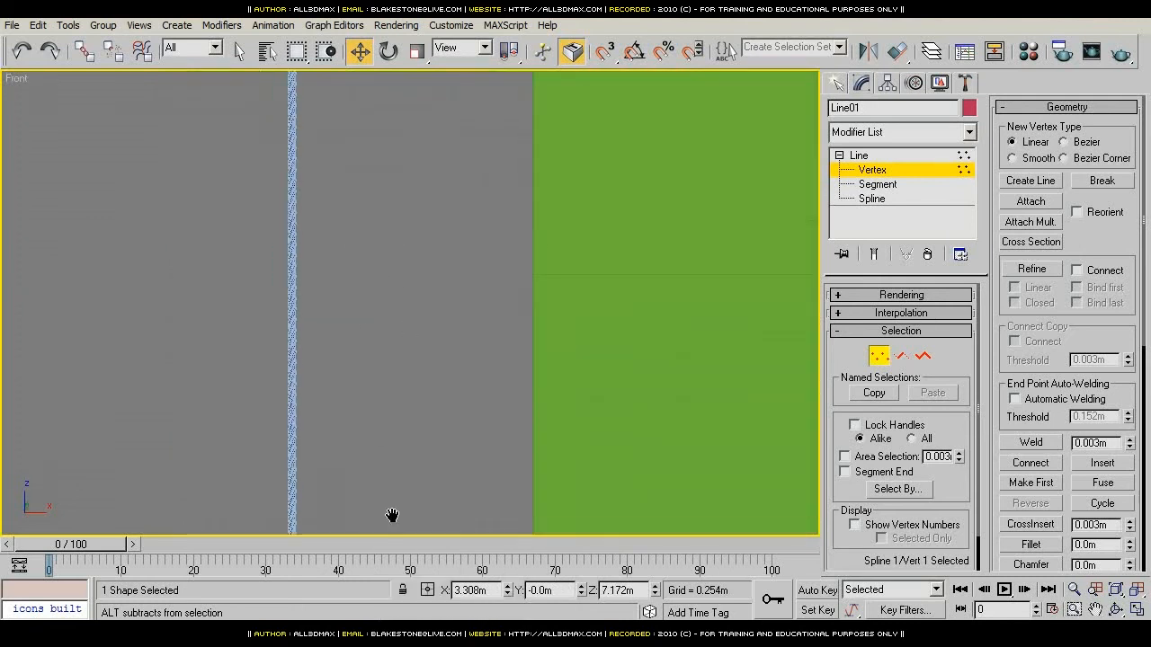
scroll(390, 516, "down", 4)
middle_click_drag(545, 243, 335, 151)
scroll(388, 393, "up", 6)
left_click_drag(338, 306, 373, 325)
Step: Shorten the second vertex's Bezier handles and lower the vertex so the rope rests in the bottom of the first ring
left_click(418, 167)
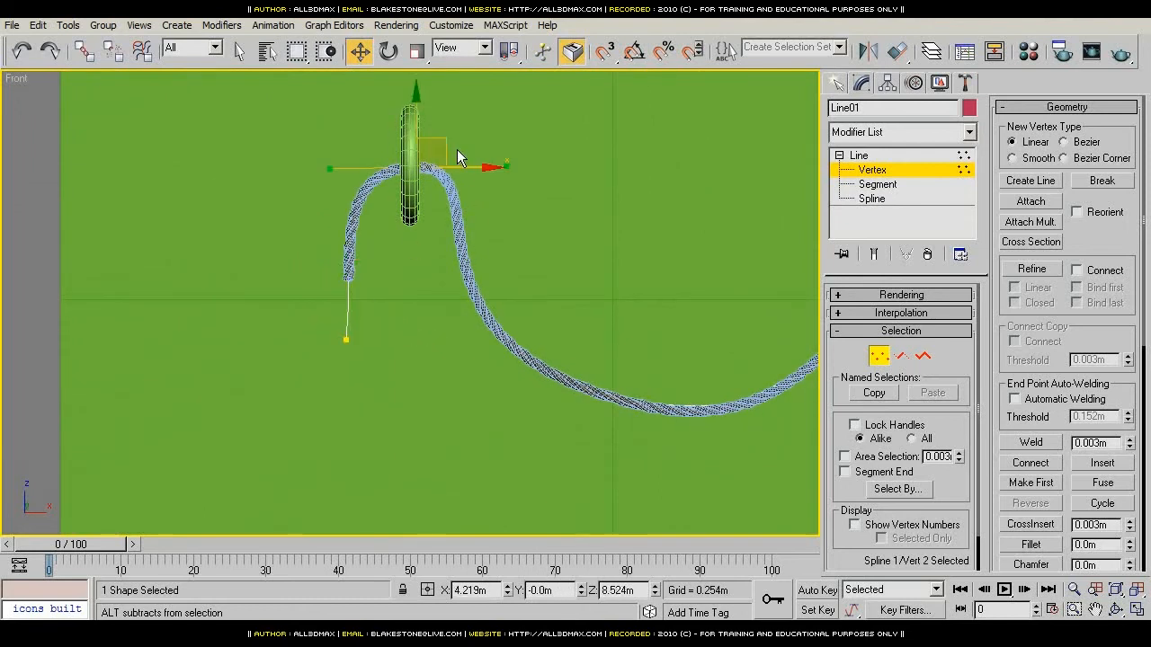
left_click_drag(330, 169, 355, 163)
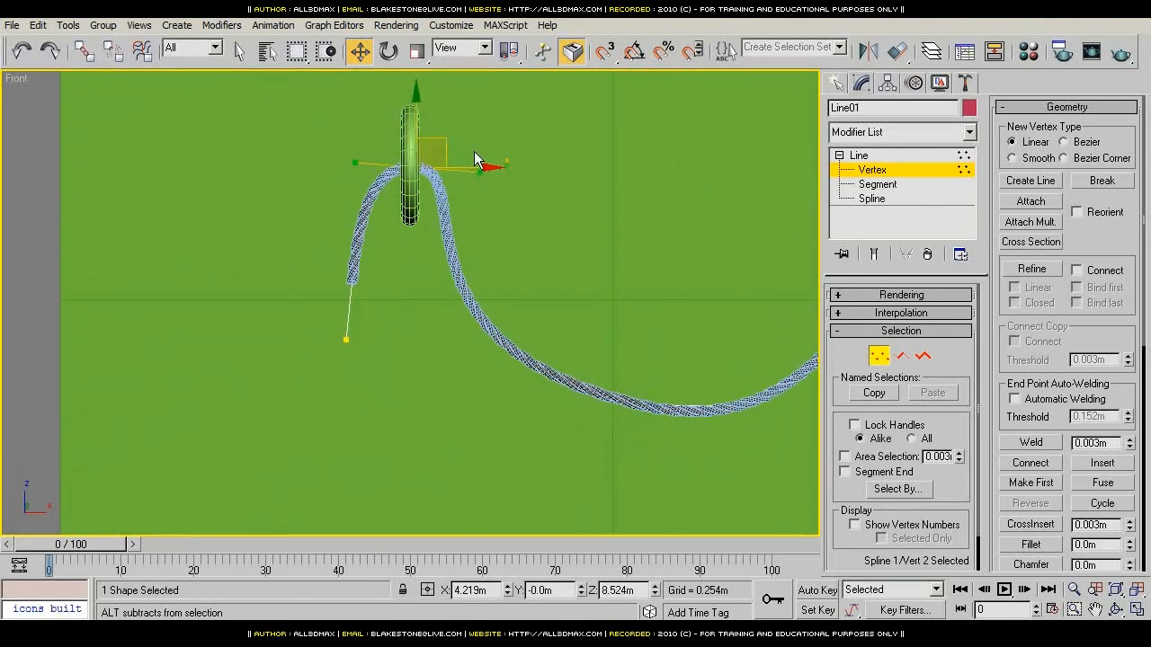
left_click_drag(445, 141, 446, 184)
Step: Convert the first vertex to Bezier and move it to about X 3.714 m, Z 7.032 m
left_click(346, 339)
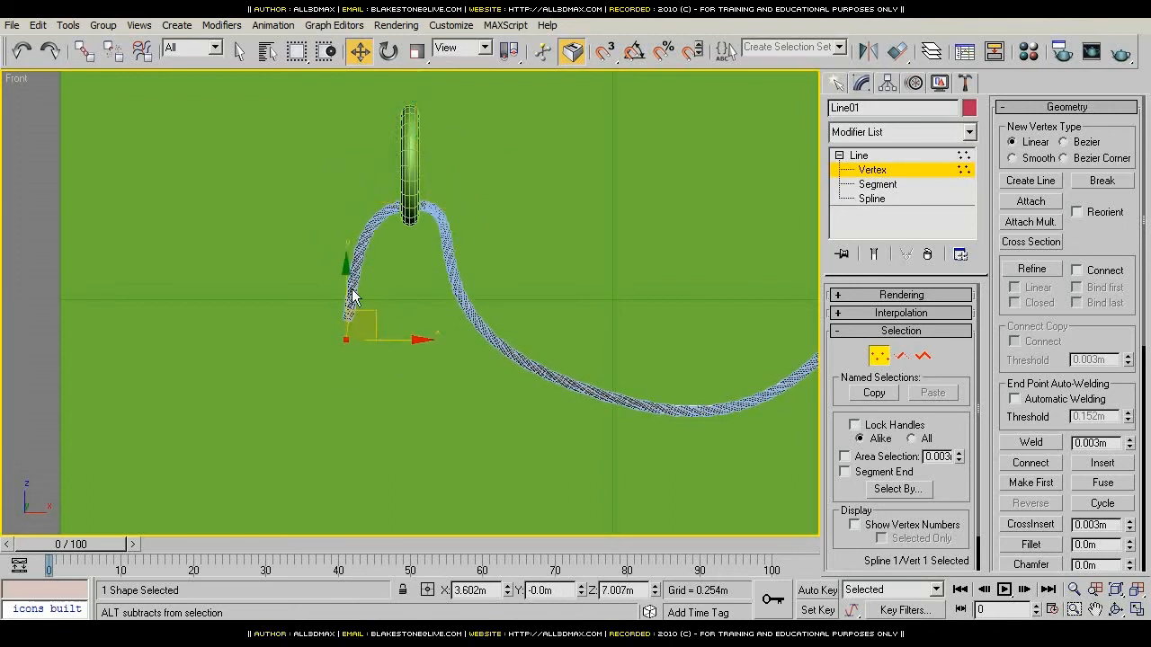
right_click(351, 331)
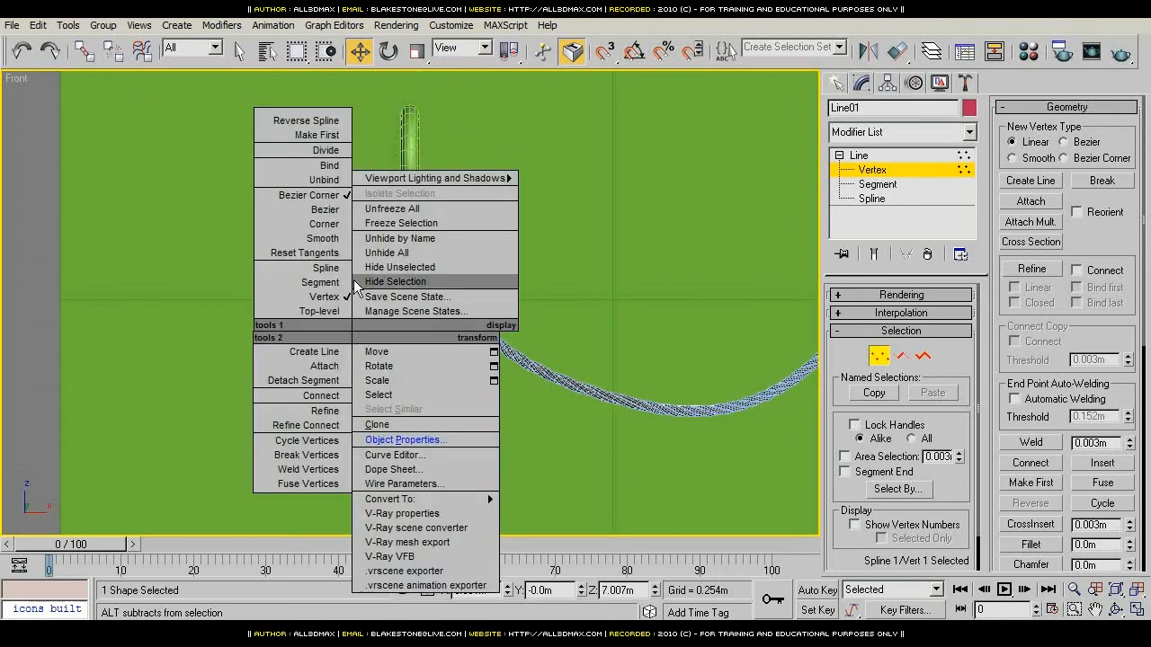
left_click(336, 212)
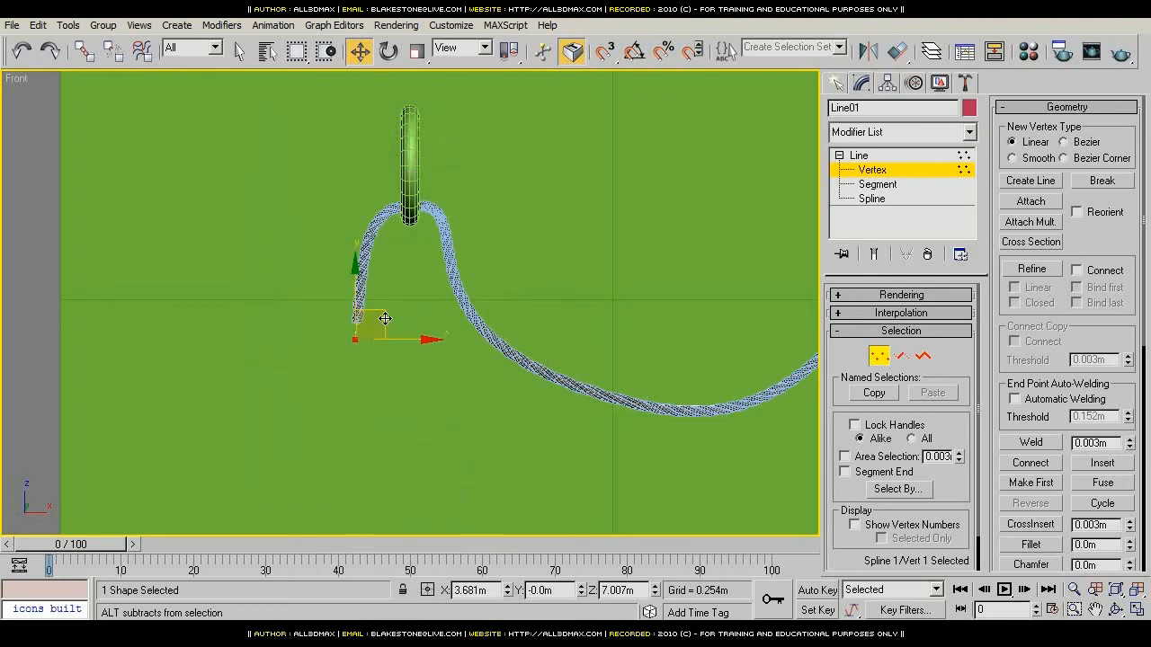
left_click_drag(385, 318, 388, 316)
Step: Shorten and level the third vertex's handles, then move the vertex up toward the middle of the sag between the first two rings
middle_click_drag(585, 332, 440, 337)
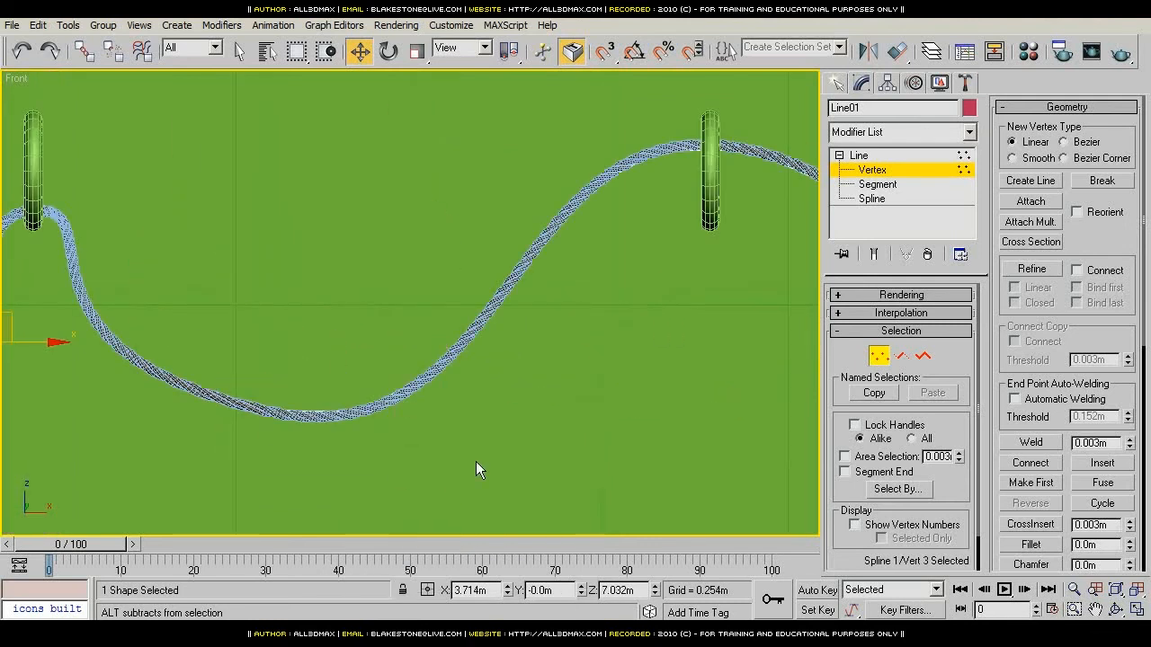
left_click(327, 412)
middle_click_drag(296, 383, 473, 374)
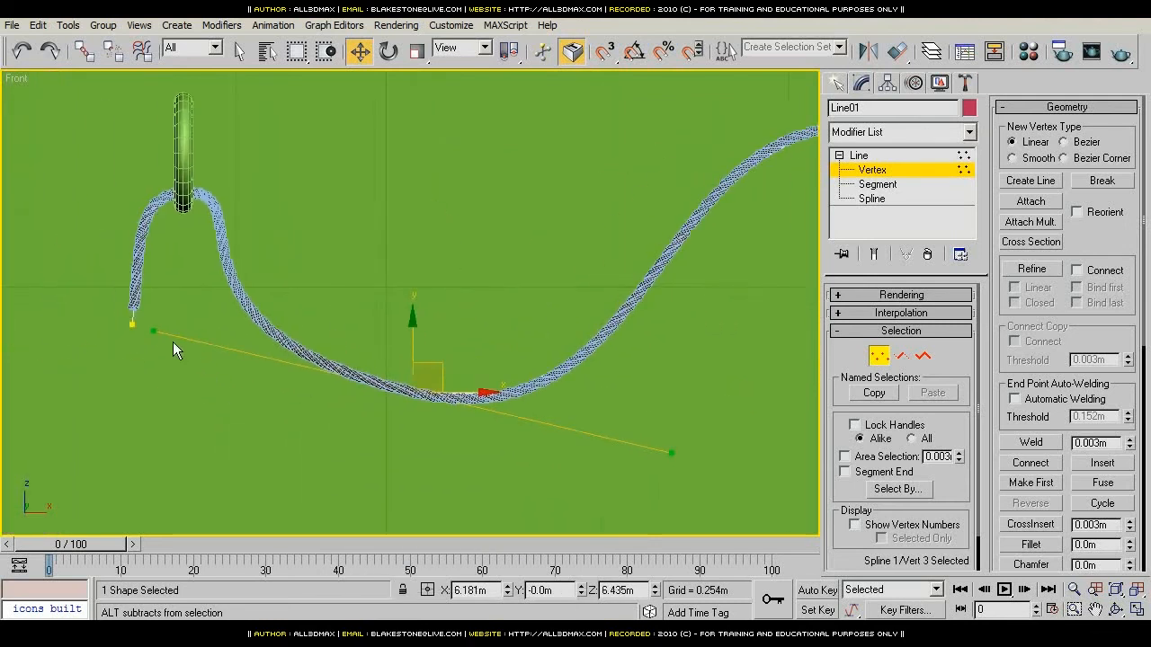
left_click_drag(154, 332, 249, 402)
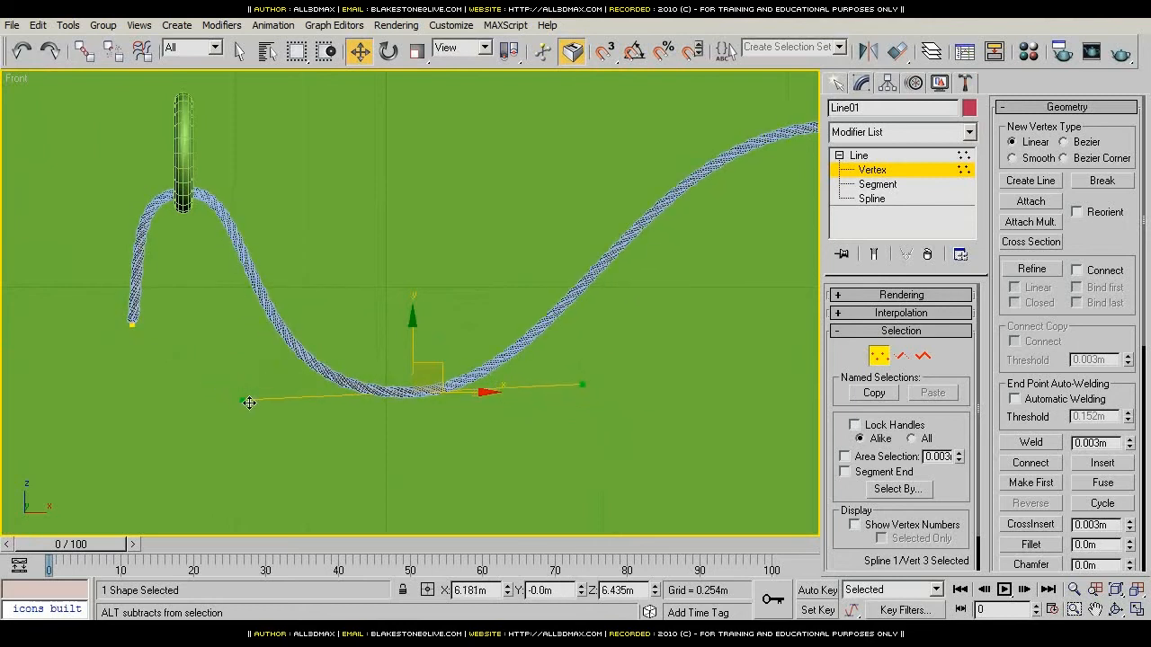
left_click_drag(446, 367, 493, 338)
Step: Move the fourth vertex down into the bottom of the second ring, and shorten and level its handles
middle_click_drag(647, 249, 280, 380)
left_click_drag(538, 314, 538, 315)
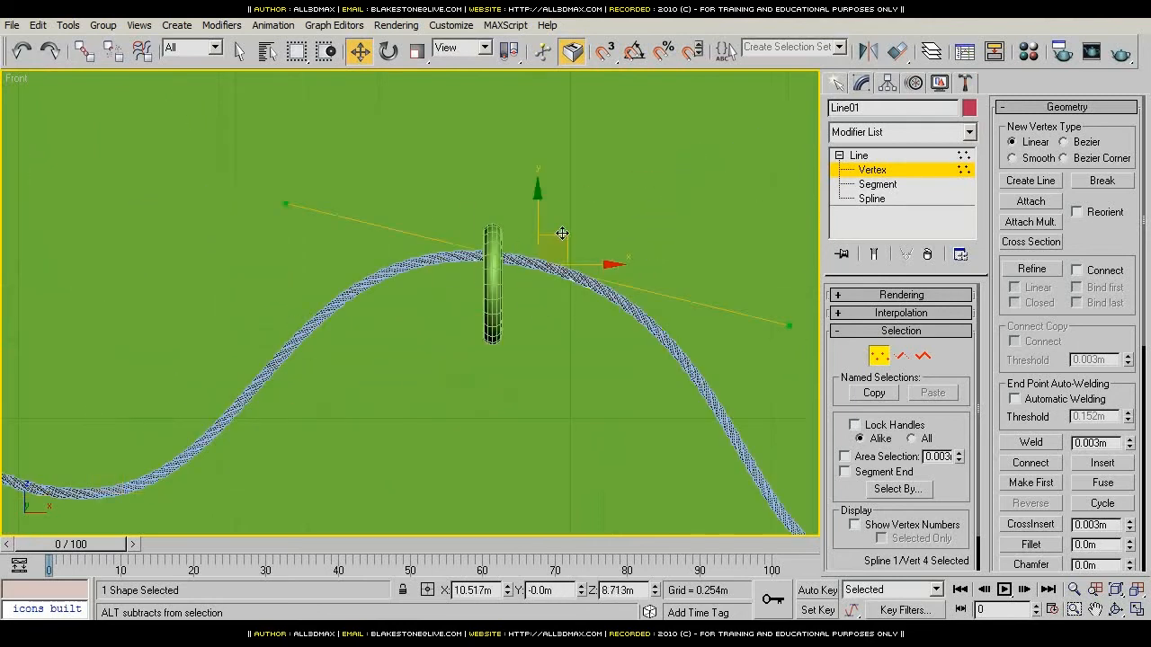
left_click_drag(563, 248, 547, 308)
left_click_drag(275, 264, 410, 320)
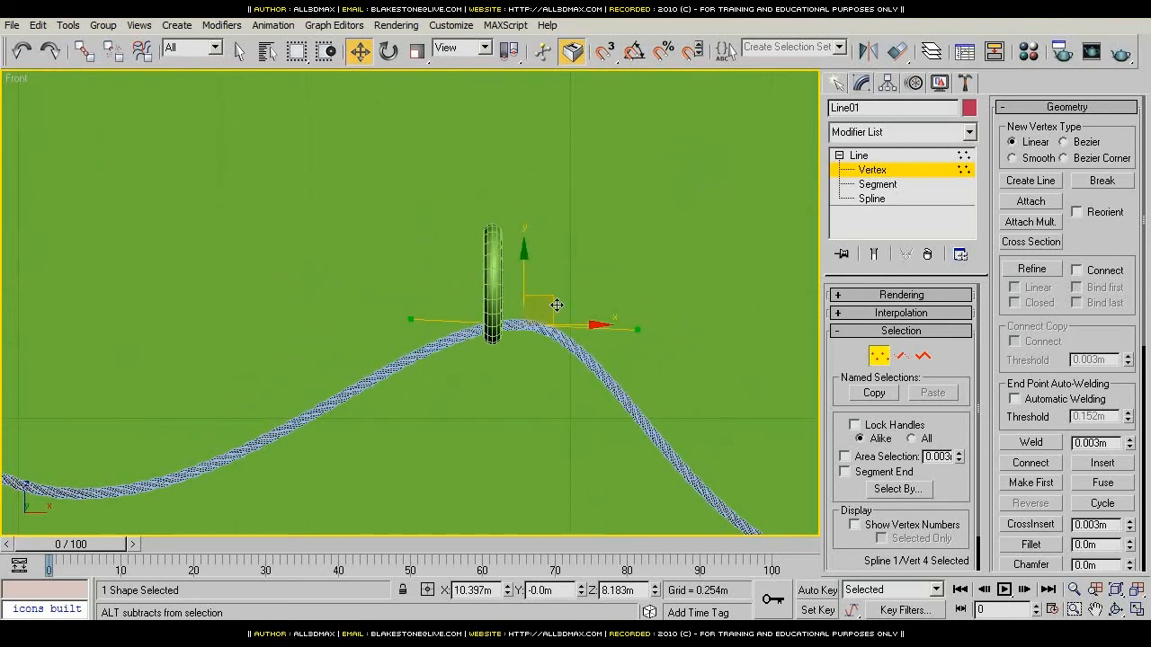
left_click_drag(556, 304, 526, 307)
left_click_drag(384, 321, 399, 335)
Step: Raise the fifth vertex, level its handles, and center it in the sag between the second and third rings
scroll(319, 303, "down", 3)
middle_click_drag(611, 423, 468, 409)
left_click_drag(391, 357, 487, 447)
left_click_drag(467, 367, 584, 433)
left_click_drag(550, 392, 543, 351)
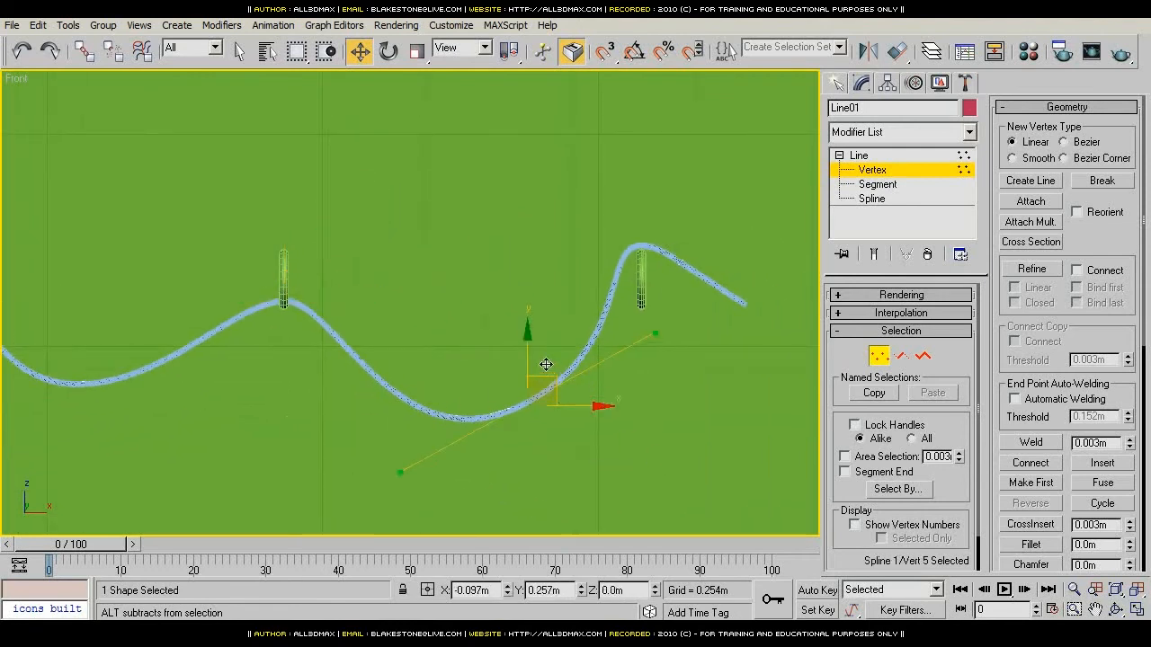
left_click_drag(387, 423, 386, 363)
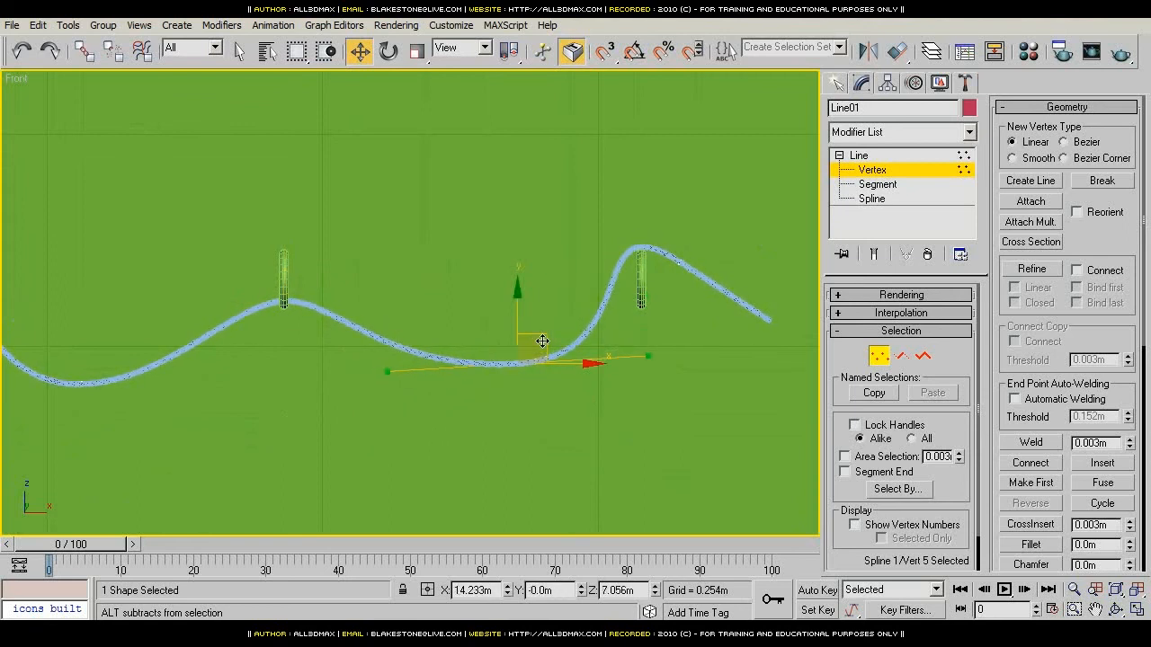
left_click_drag(543, 341, 491, 337)
Step: Adjust the sixth vertex and its handle so the rope passes through the lower part of the third ring
left_click(666, 231)
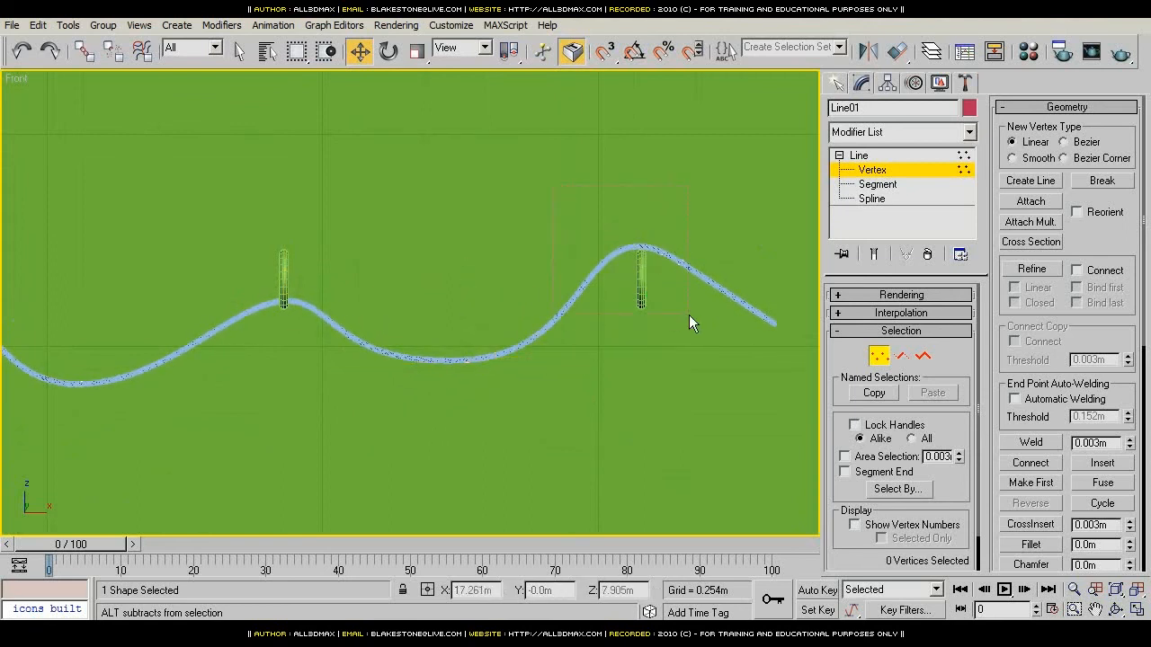
left_click_drag(688, 314, 690, 313)
left_click_drag(579, 196, 611, 254)
left_click_drag(711, 246, 699, 284)
middle_click_drag(747, 355, 466, 384)
left_click(496, 376)
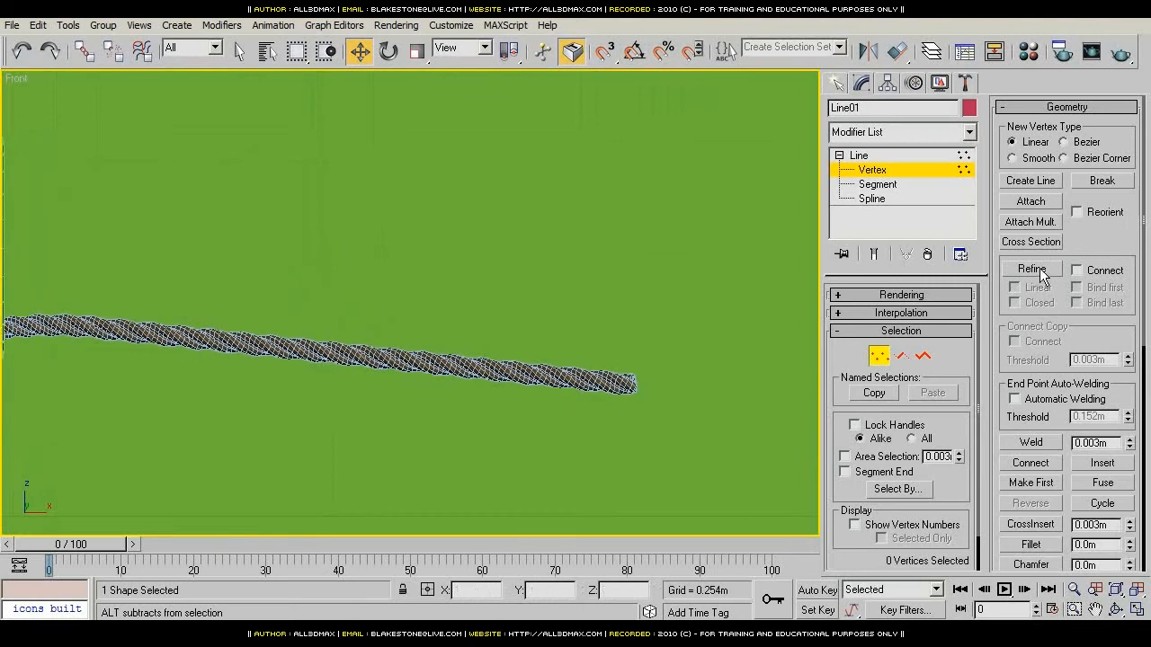
left_click(1035, 270)
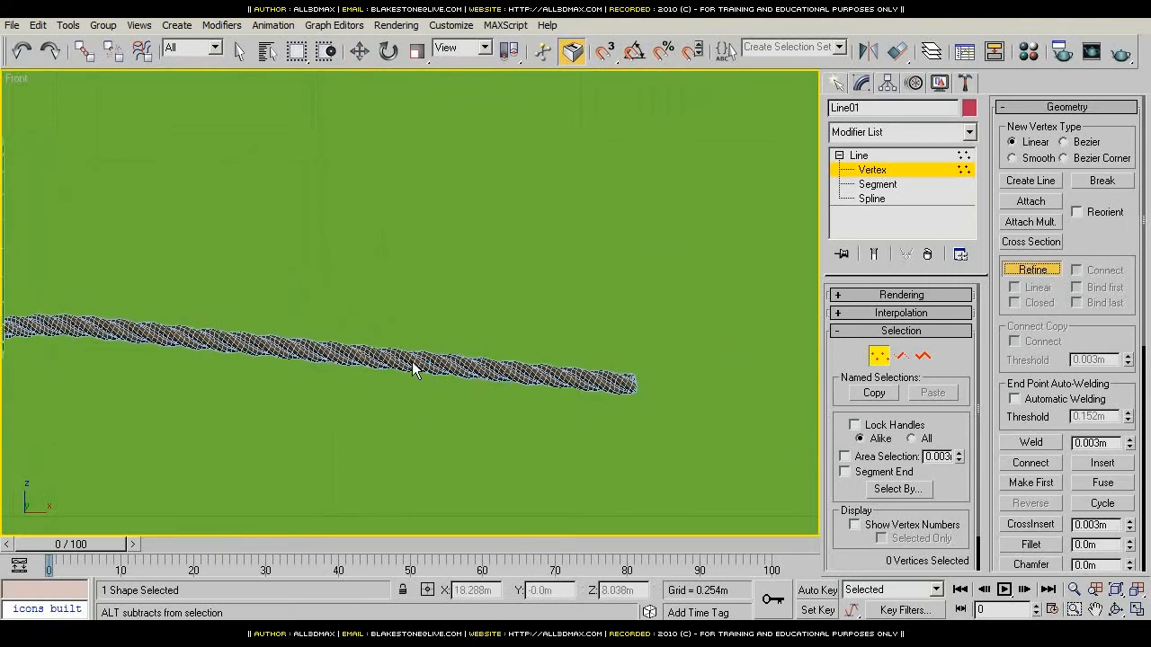
left_click(1026, 271)
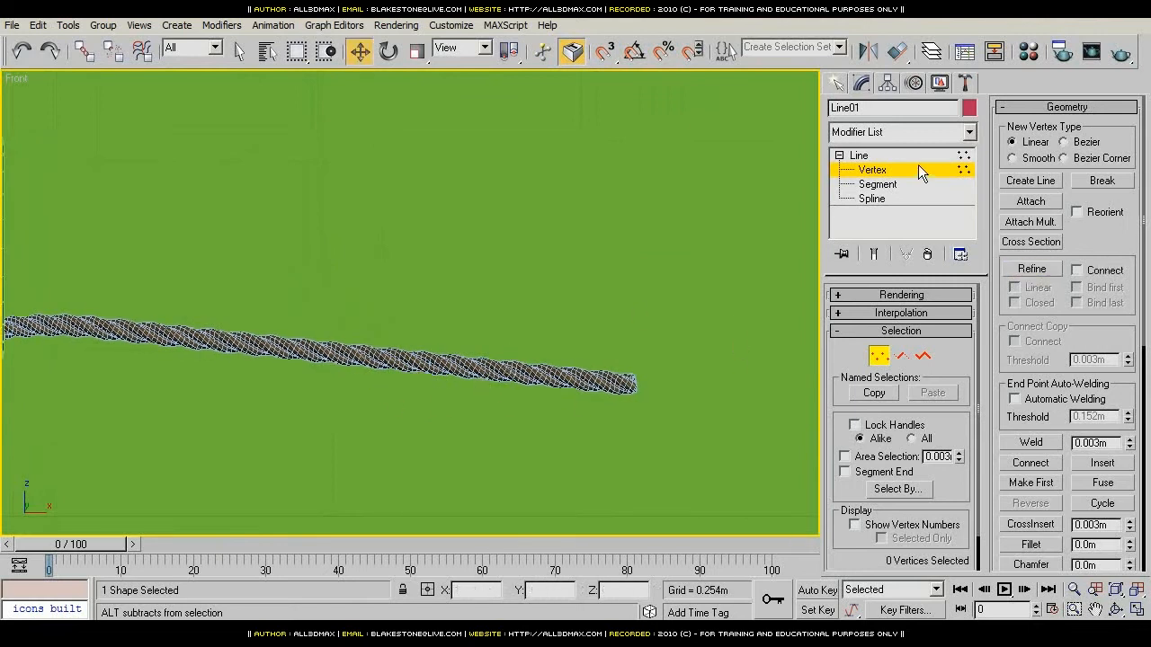
Step: Leave vertex editing, hide the rope object, and select the underlying spline
left_click(858, 155)
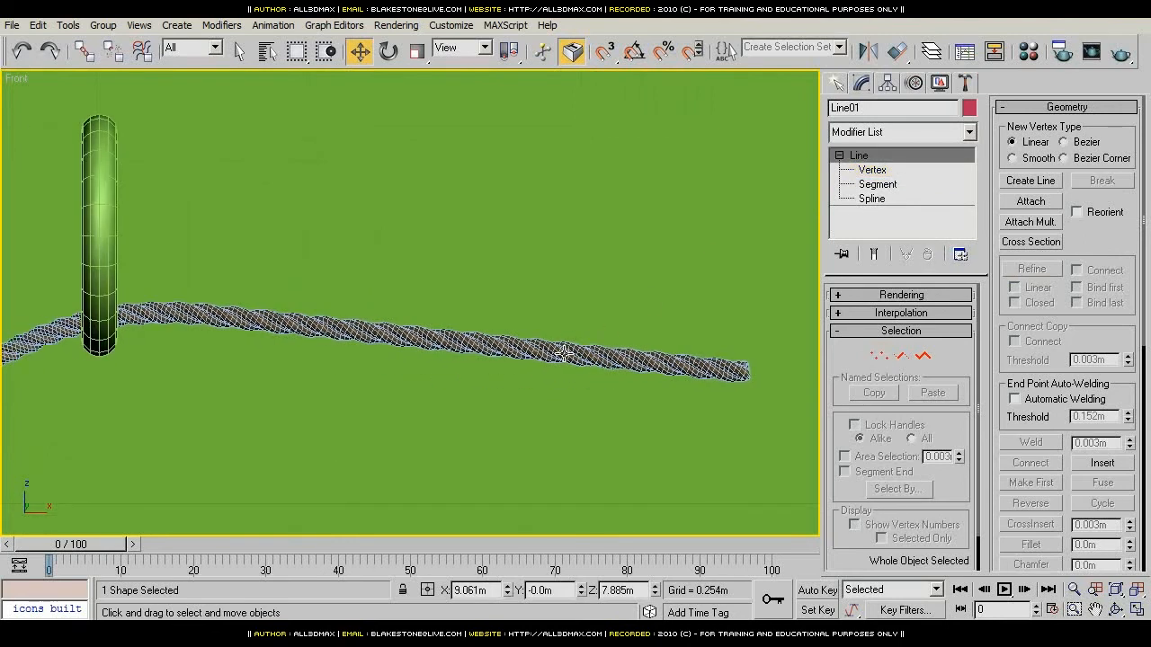
right_click(561, 349)
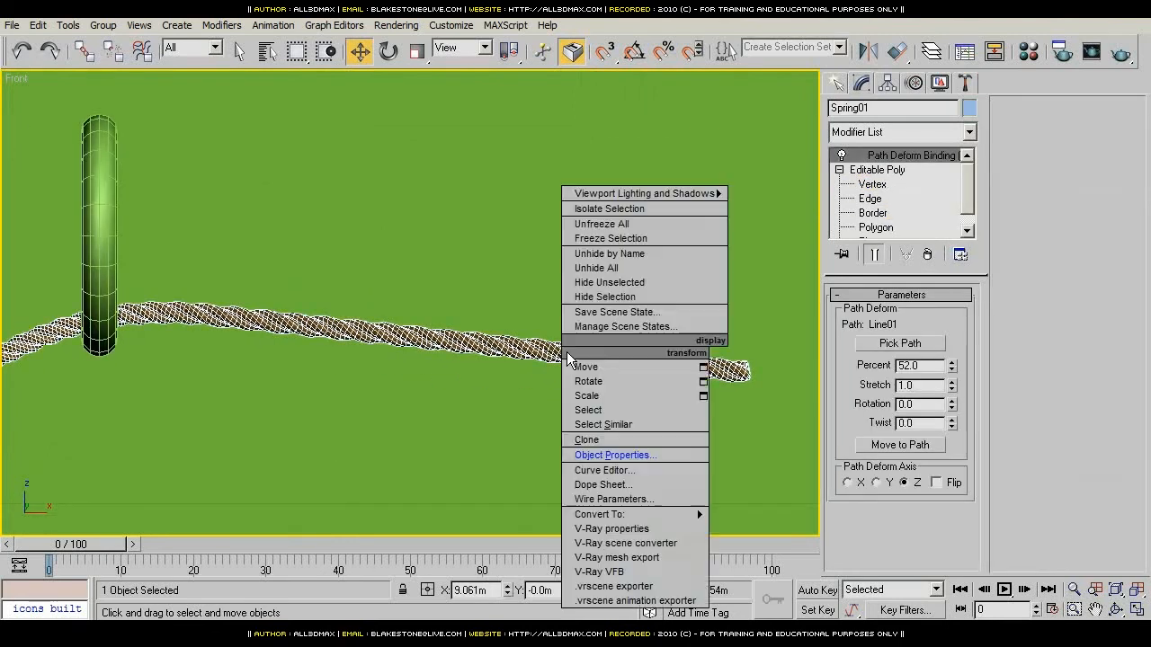
left_click(604, 297)
left_click(181, 315)
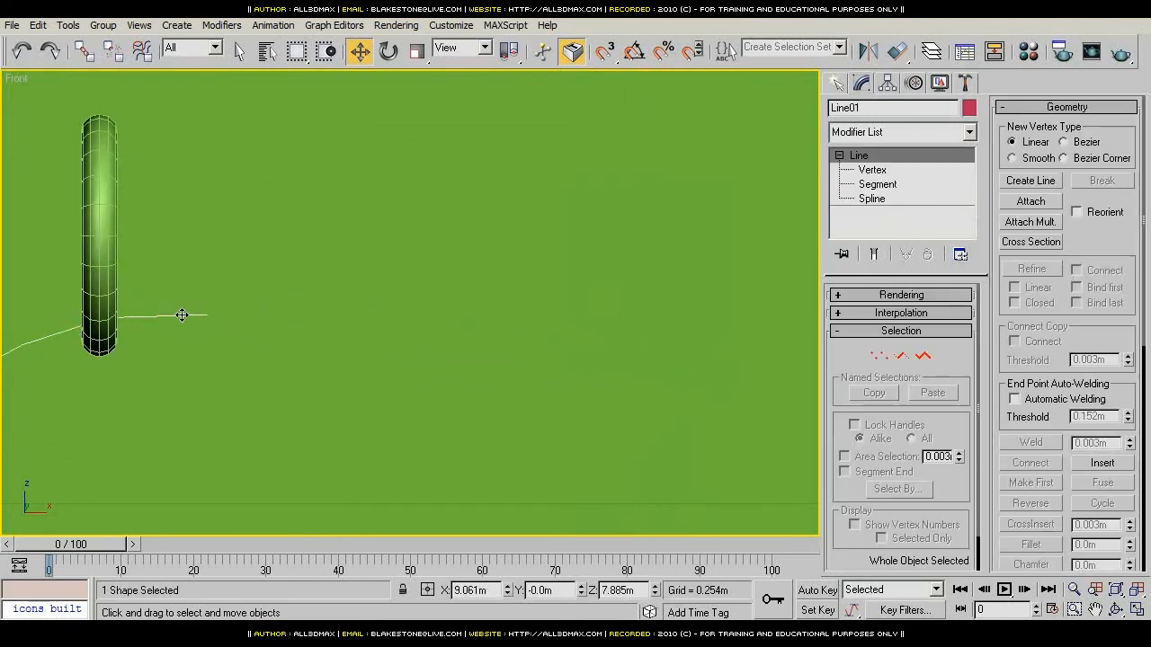
Step: Refine the spline with a new vertex between the third ring and the spline's end, at about X 16.693 m, Z 8.201 m
left_click(874, 170)
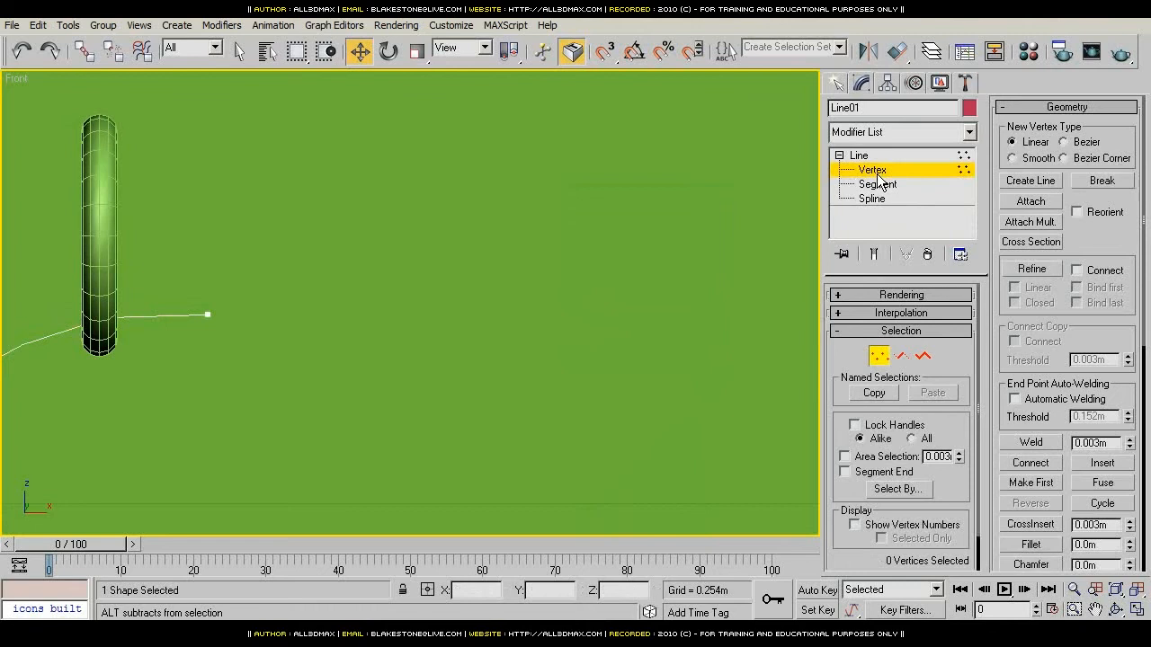
left_click(1043, 262)
middle_click_drag(87, 322, 324, 310)
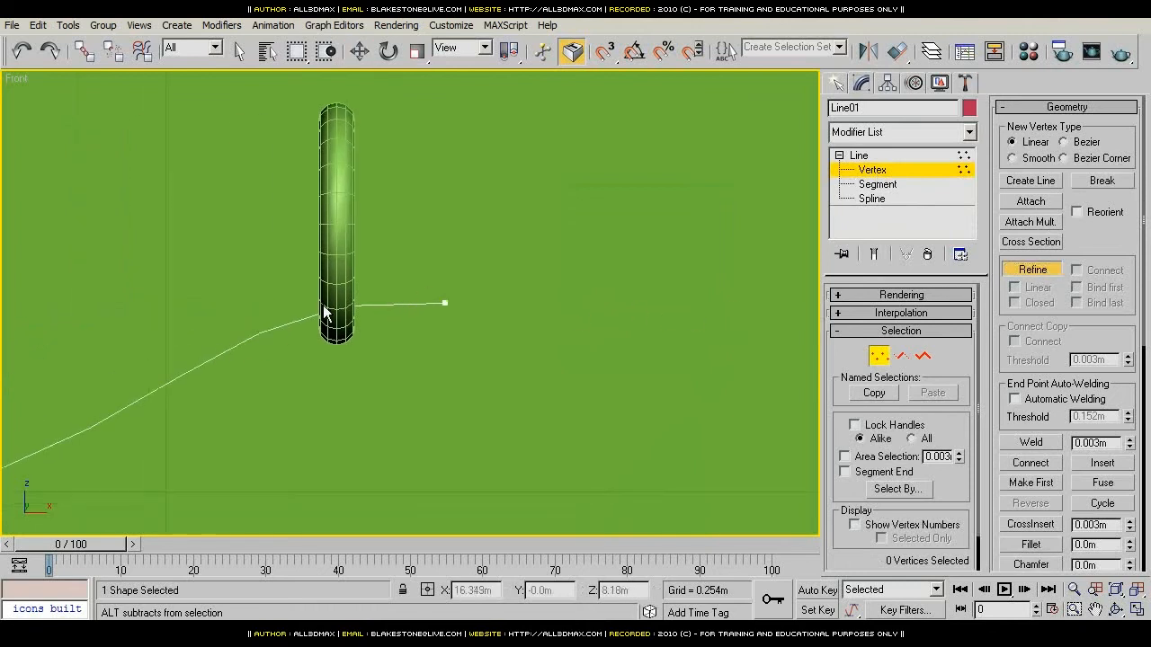
left_click(401, 303)
left_click(1032, 270)
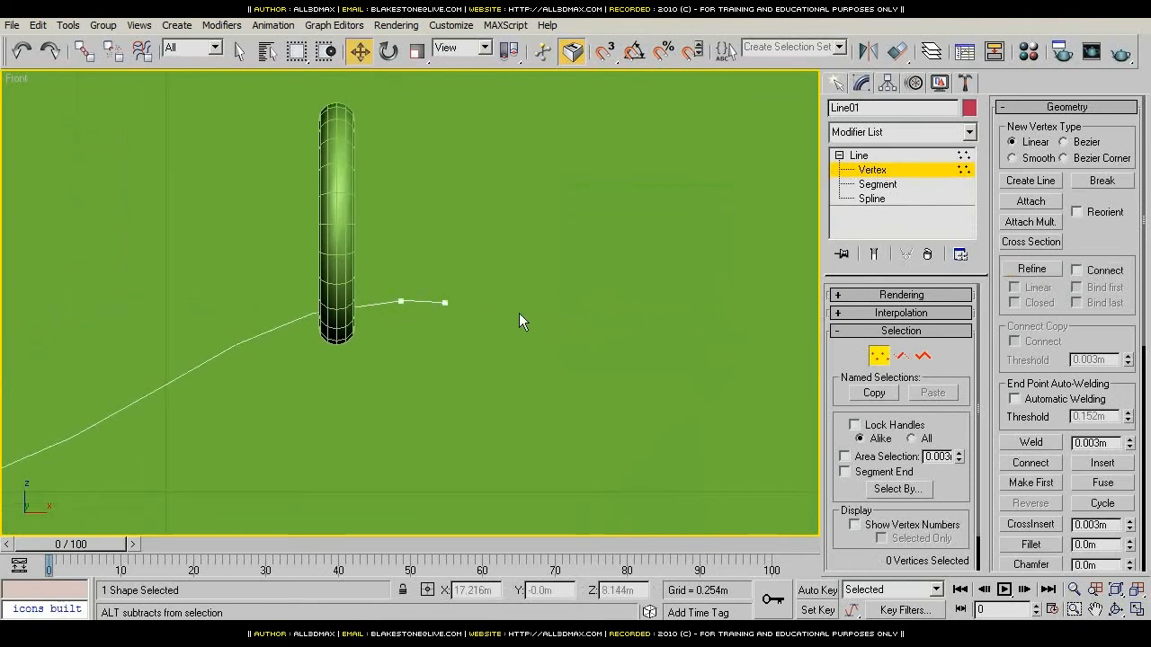
Step: Move the spline's last vertex outward and down to about X 18.59 m, Z 7.324 m
left_click(445, 303)
middle_click_drag(491, 303, 431, 275)
left_click_drag(411, 256, 765, 470)
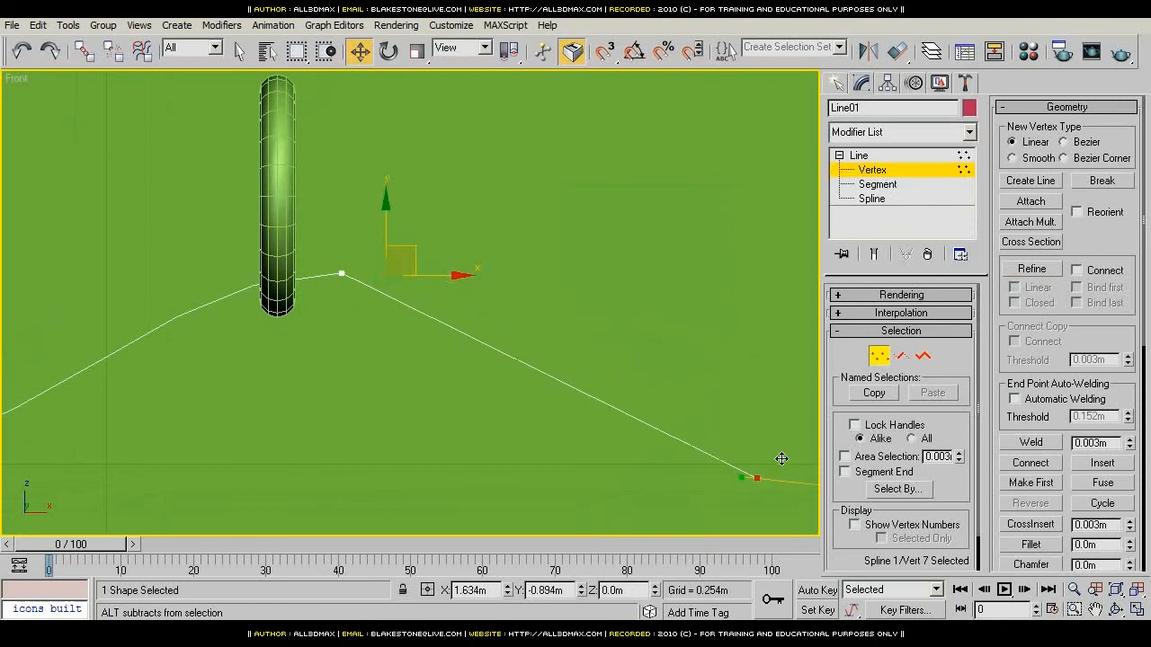
Step: Convert the new sixth vertex to Smooth and then back to Bezier to even out its tangents
left_click(344, 274)
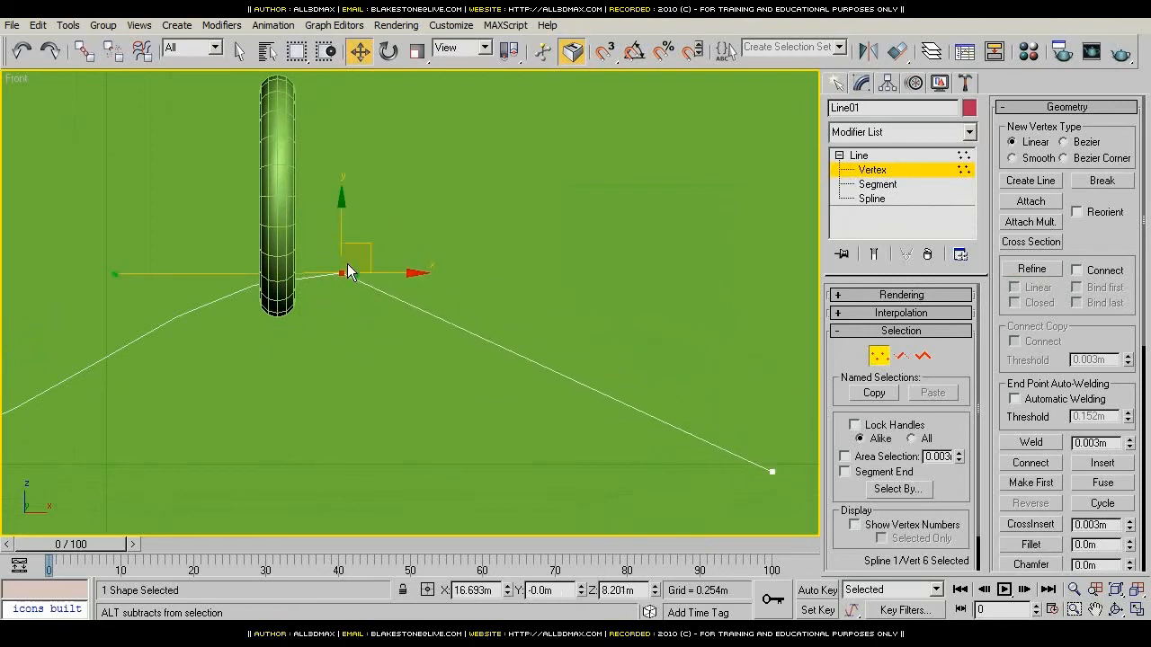
right_click(348, 265)
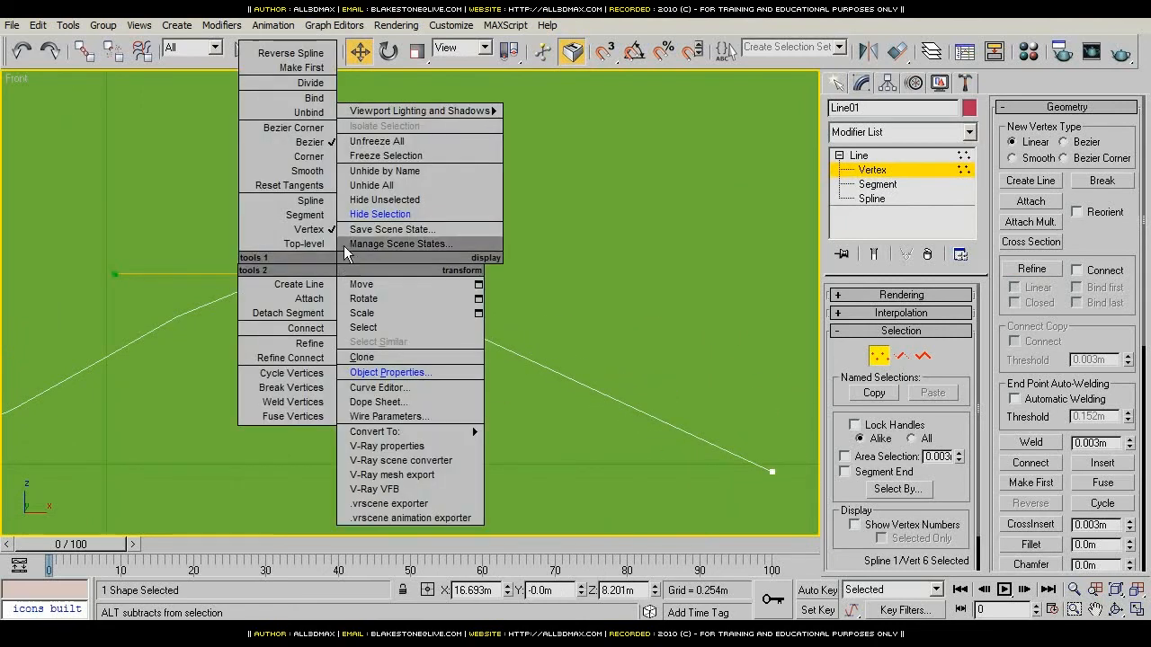
left_click(310, 158)
right_click(344, 274)
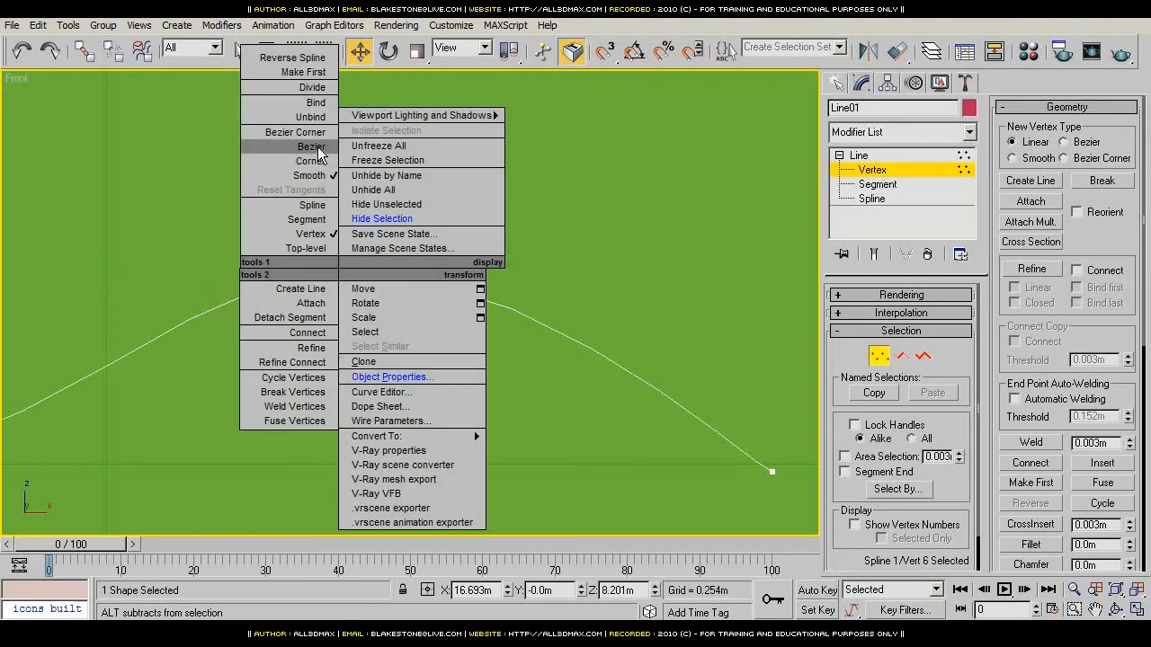
left_click(311, 147)
Step: Reset the last vertex's tangents by converting it to Corner and back to a Bezier type, and unhide the rope
middle_click_drag(700, 396, 545, 366)
left_click_drag(545, 365, 700, 487)
right_click(614, 439)
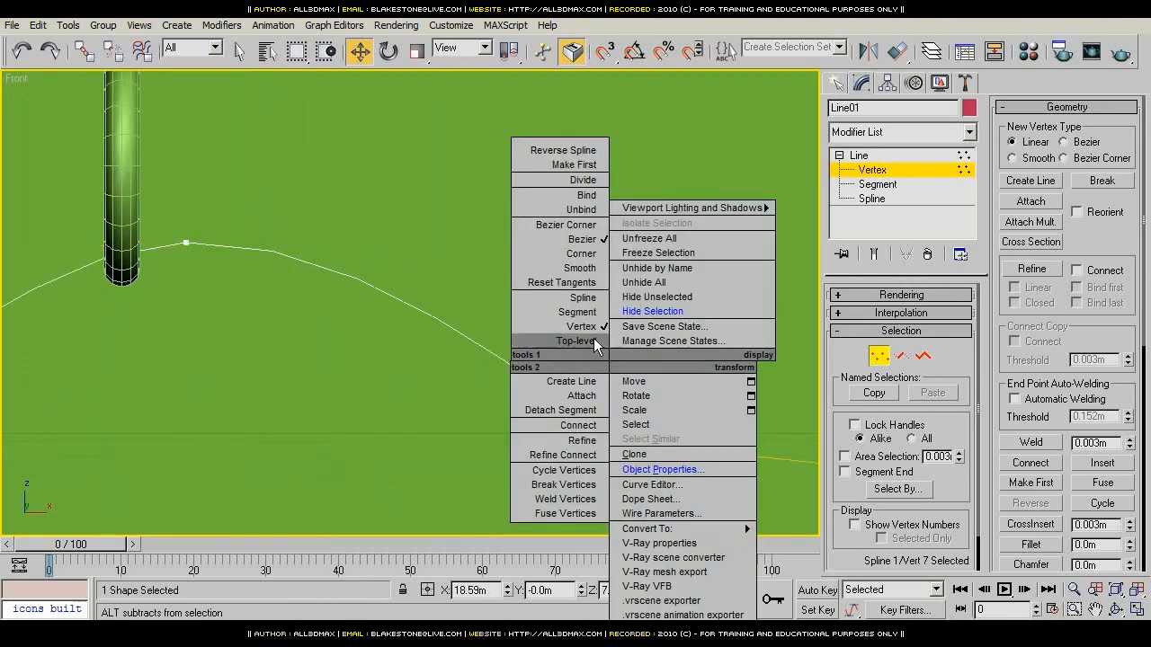
left_click(578, 255)
right_click(613, 440)
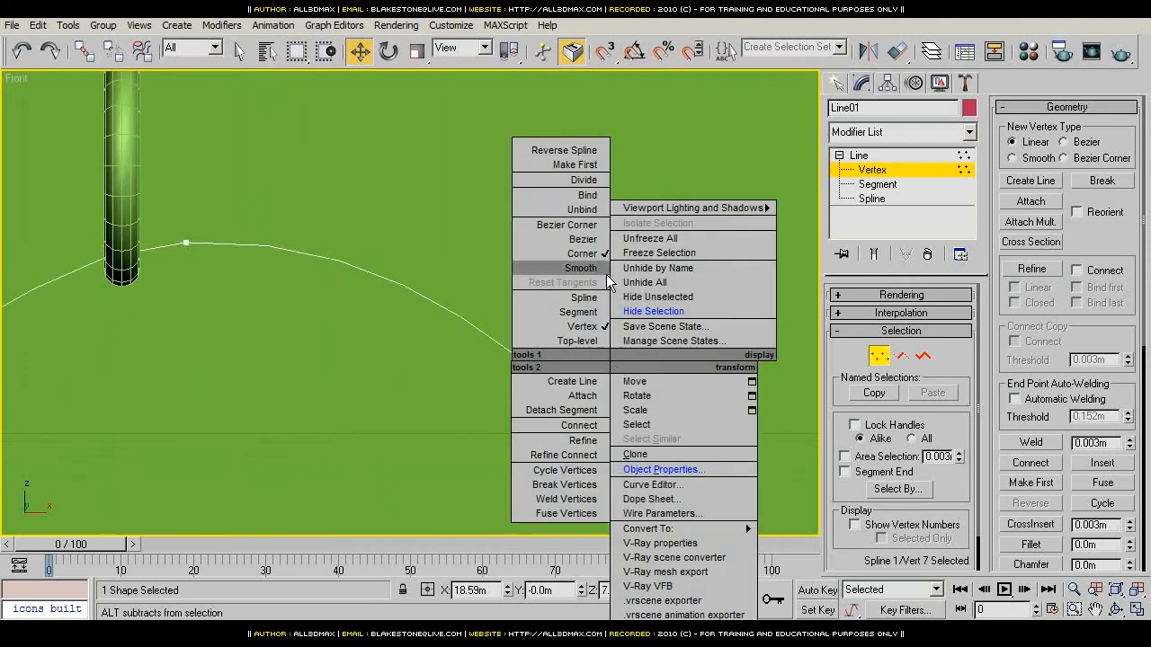
right_click(588, 318)
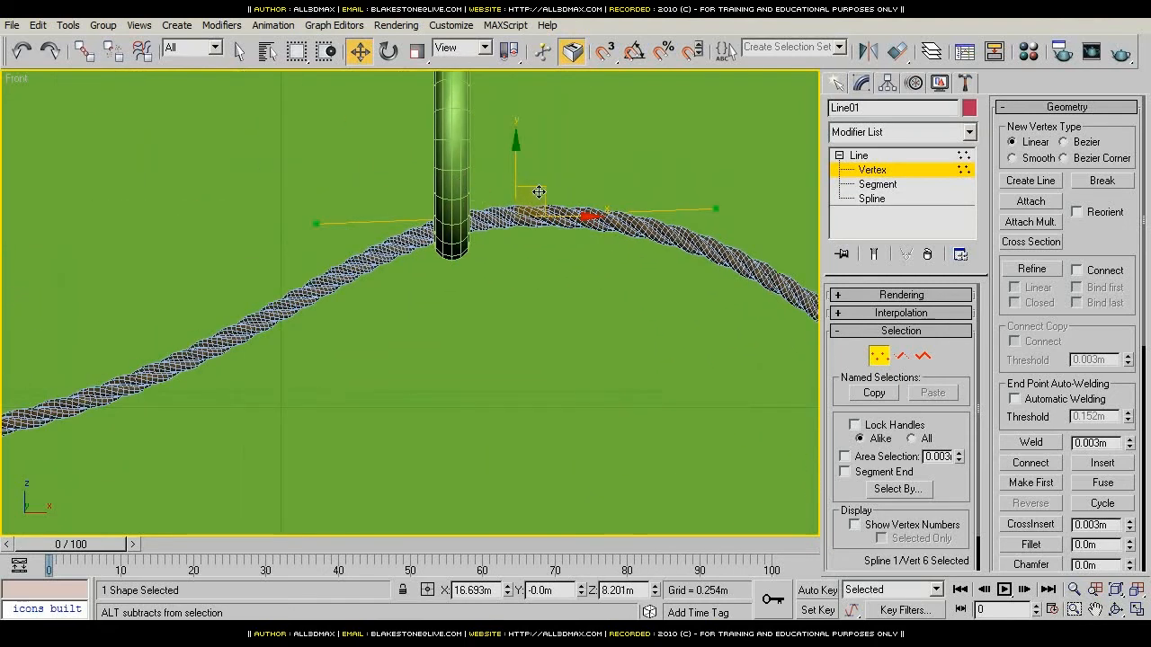
Step: Move the sixth vertex into the bottom of the third ring at about X 16.381 m, Z 8.133 m, and shorten its handles
left_click_drag(537, 191, 460, 208)
left_click_drag(248, 240, 335, 258)
Step: Move the spline's last vertex inward and down to about X 17.501 m, Z 6.813 m
scroll(466, 320, "down", 3)
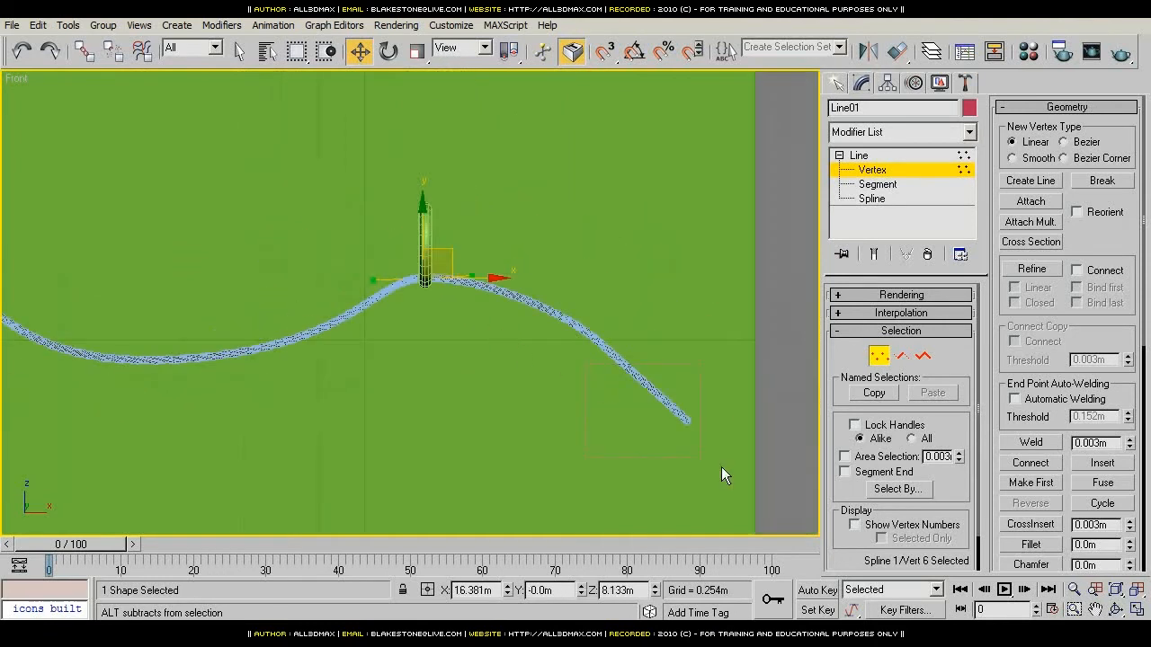
left_click(721, 467)
left_click_drag(682, 412, 680, 410)
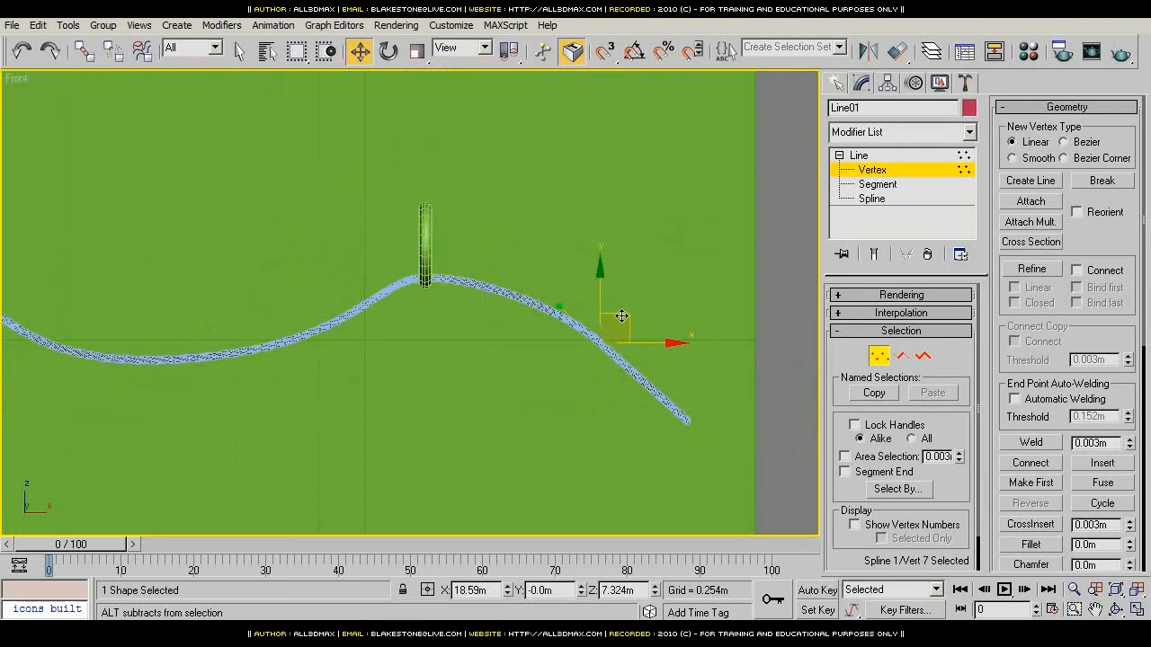
left_click_drag(621, 315, 530, 367)
key("p")
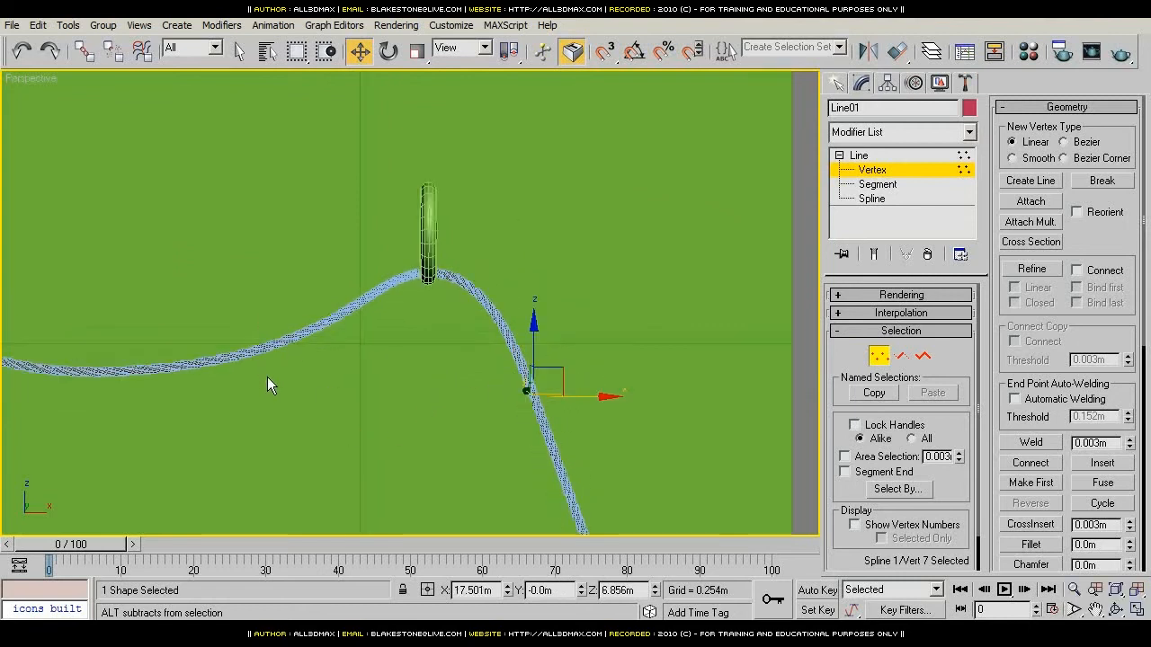
mouse_move(223, 360)
middle_mouse_down("alt")
mouse_move(388, 407)
mouse_move(463, 333)
middle_mouse_up("alt")
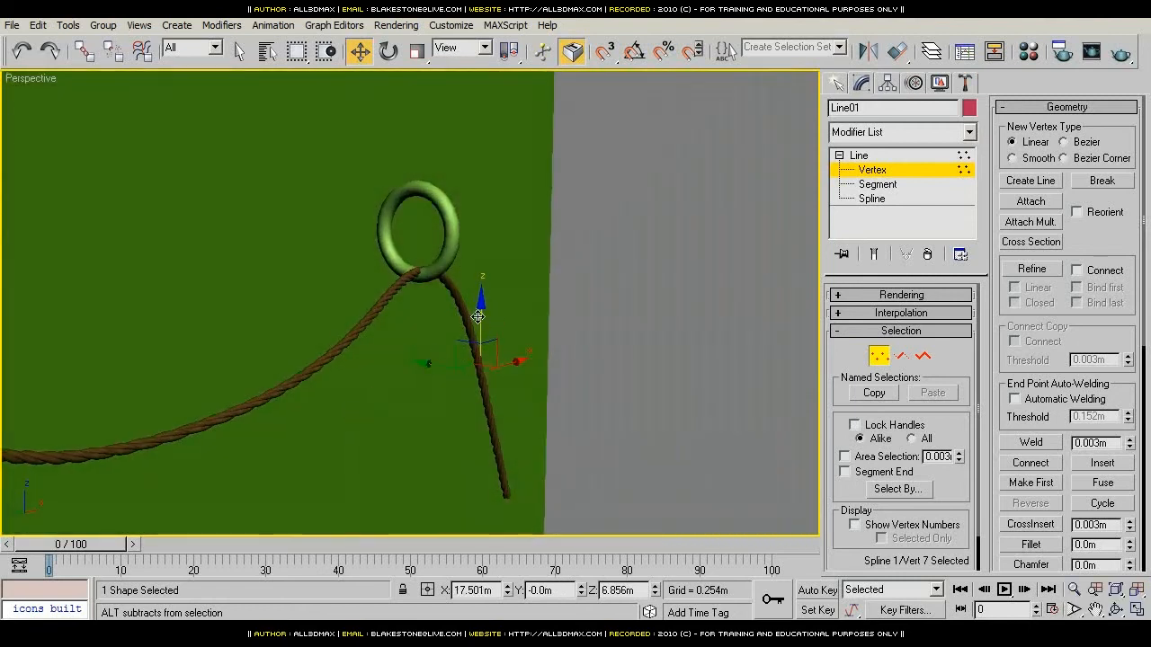
left_click_drag(480, 321, 483, 339)
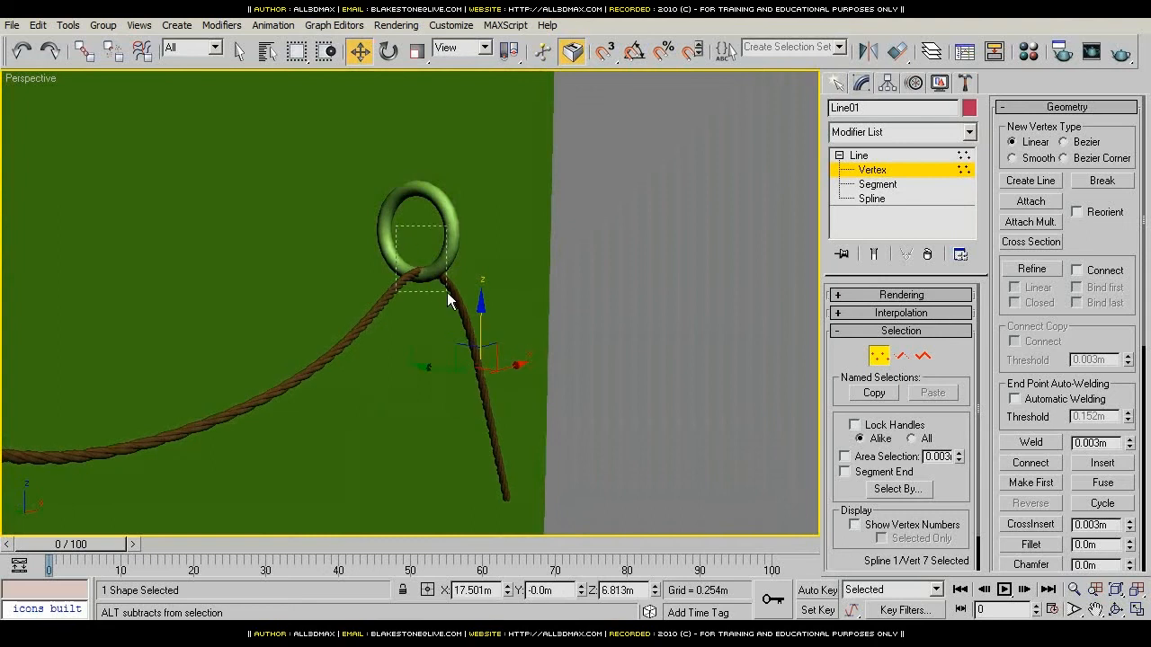
Step: Fine-tune the heights of the spline vertices in the rings so the rope rests on the ring bottoms, and leave vertex editing
left_click_drag(448, 293, 449, 294)
left_click_drag(429, 254, 431, 250)
middle_click_drag(452, 358, 745, 327)
left_click_drag(189, 335, 268, 251)
scroll(187, 361, "down", 5)
middle_click_drag(162, 367, 326, 334)
left_click_drag(275, 293, 339, 331)
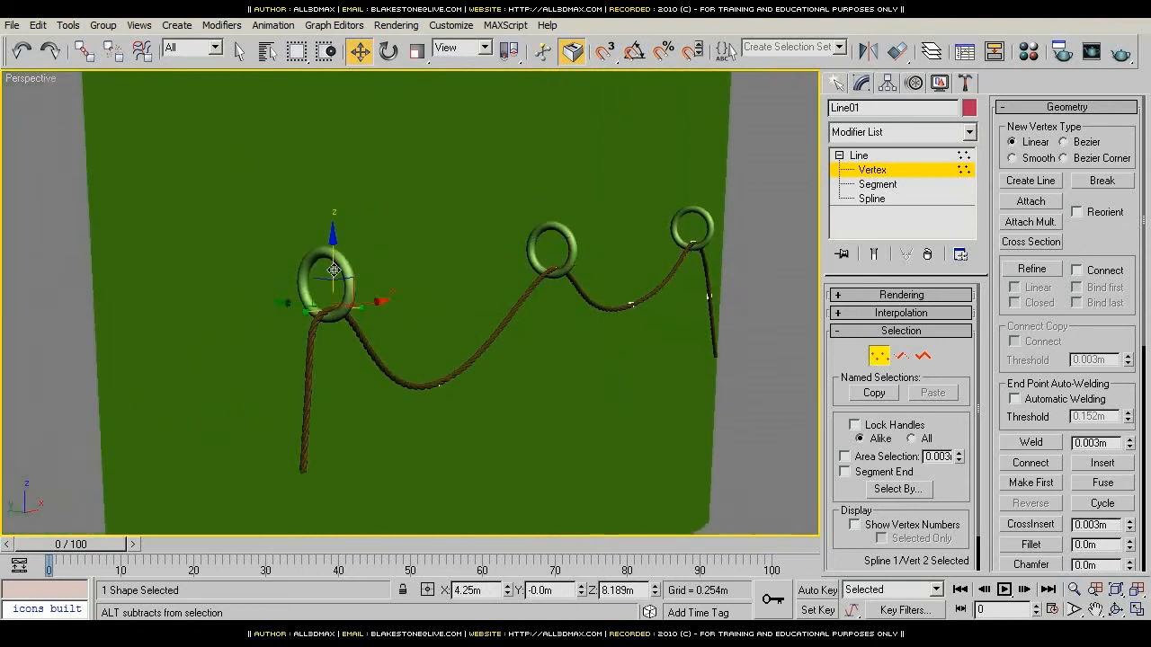
left_click_drag(333, 270, 330, 266)
left_click(738, 263)
left_click(899, 170)
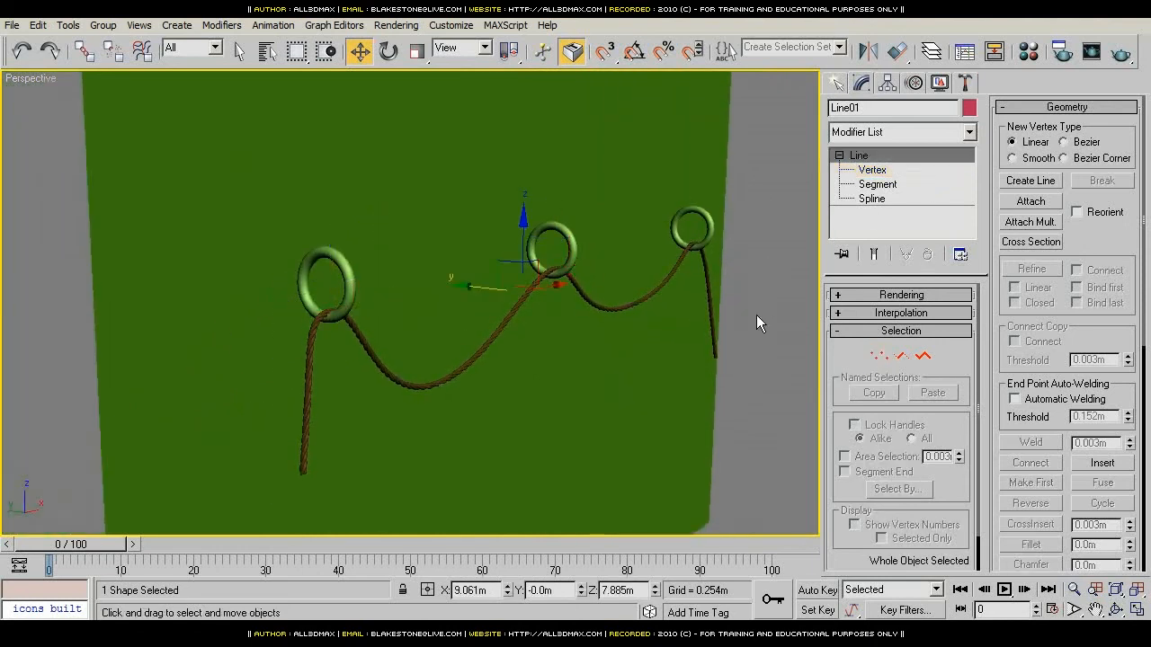
Step: Set the PathDeform Percent of the rope running through the rings to 56.0
left_click(756, 314)
left_click(712, 327)
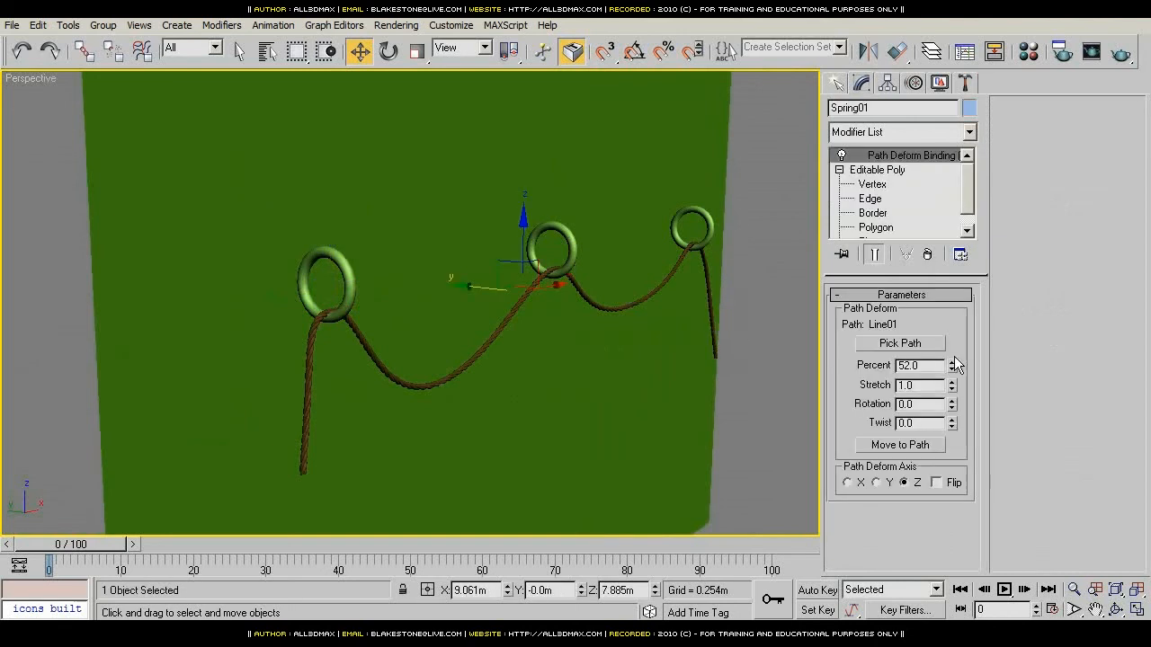
left_click_drag(954, 374, 951, 358)
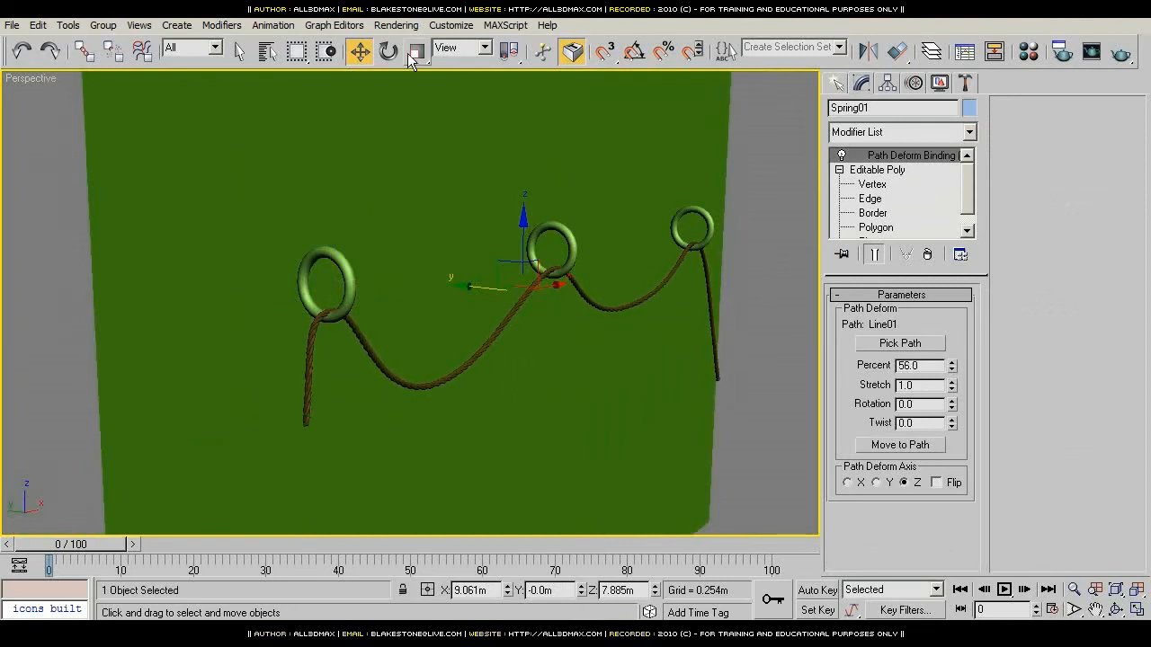
Step: Scale the deformed rope uniformly to about 134.83 percent to thicken and lengthen it
left_click(416, 52)
left_click_drag(527, 274, 585, 202)
right_click(584, 201)
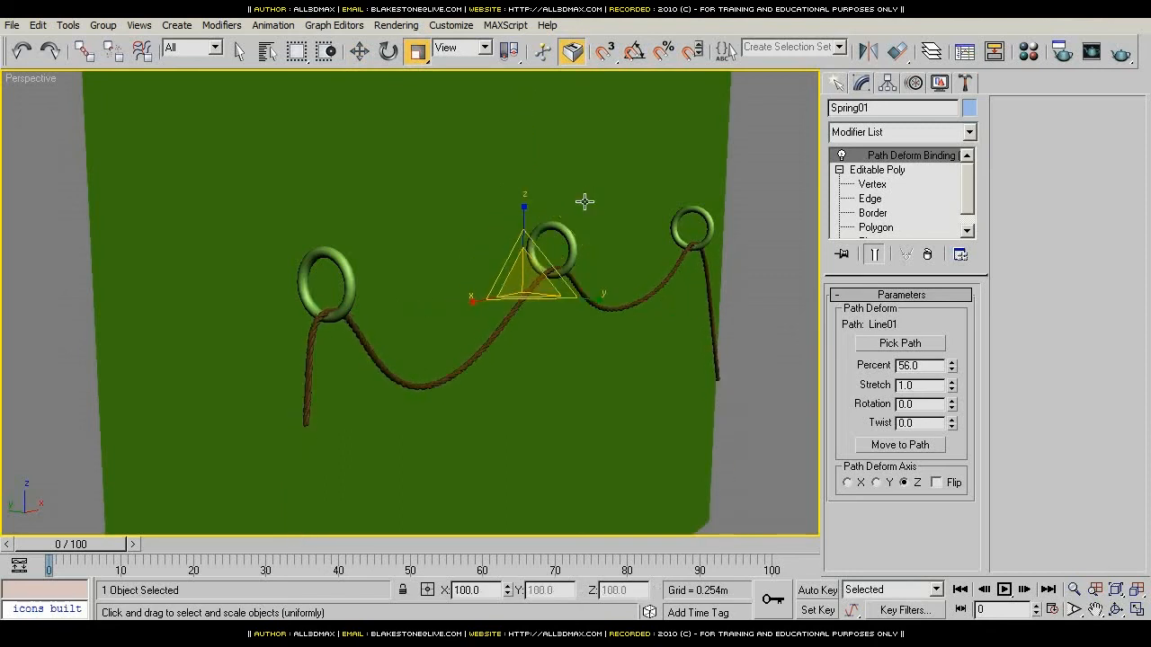
left_click_drag(531, 272, 546, 249)
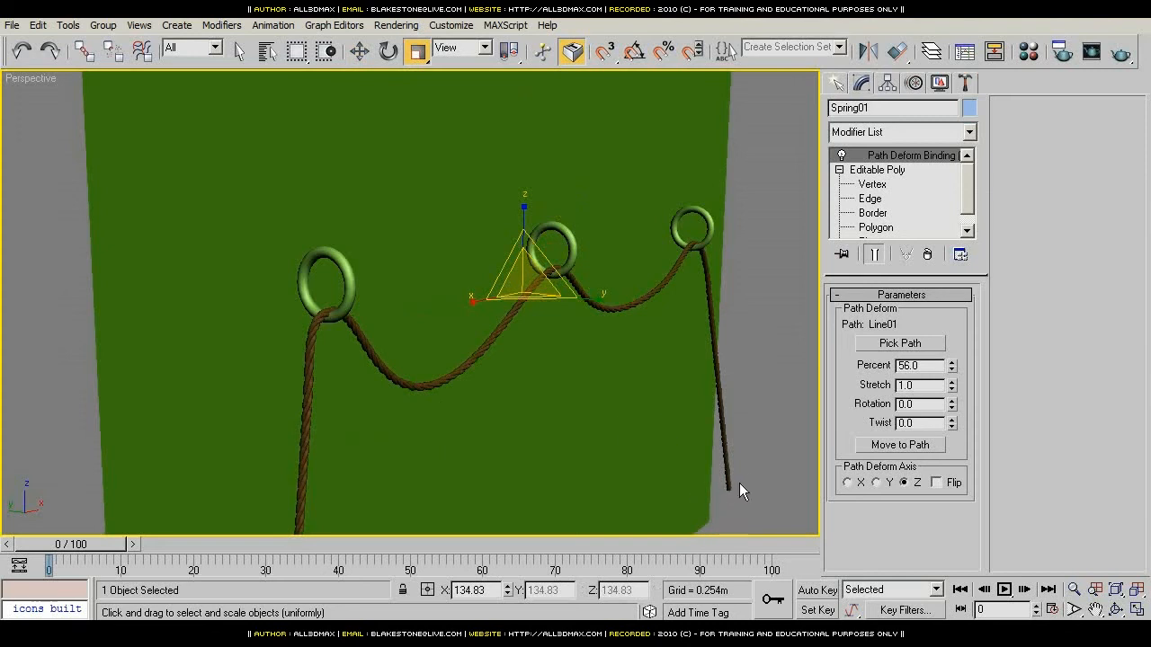
middle_click_drag(316, 418, 382, 360)
scroll(524, 257, "down", 6)
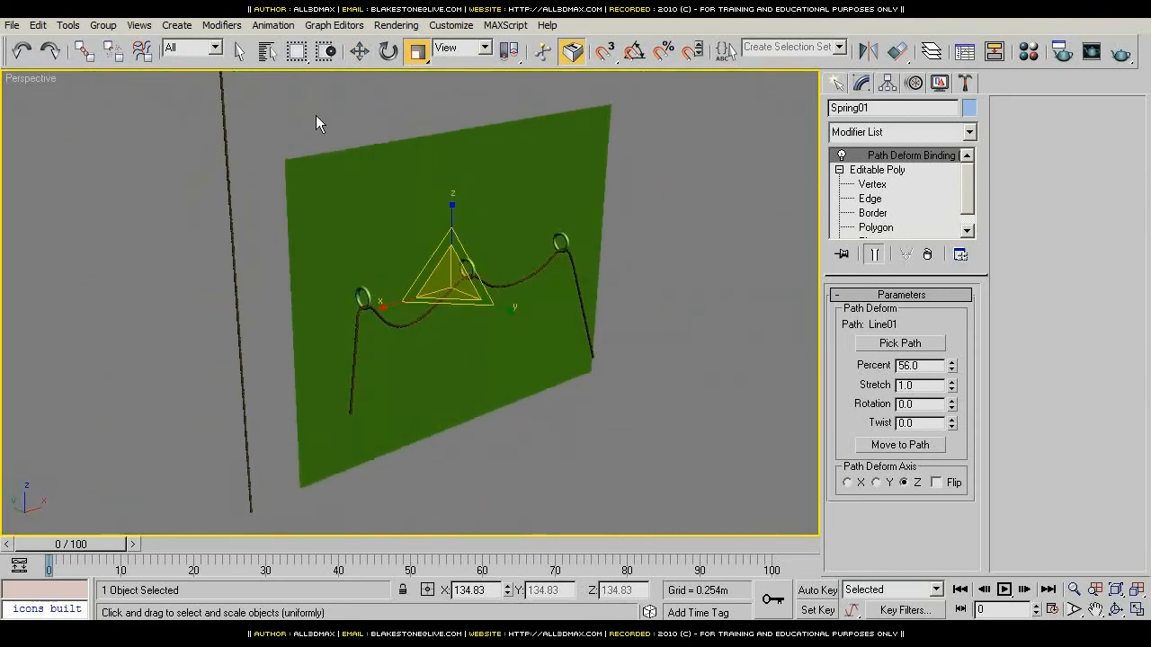
left_click(359, 58)
middle_click_drag(359, 270, 554, 294, "alt")
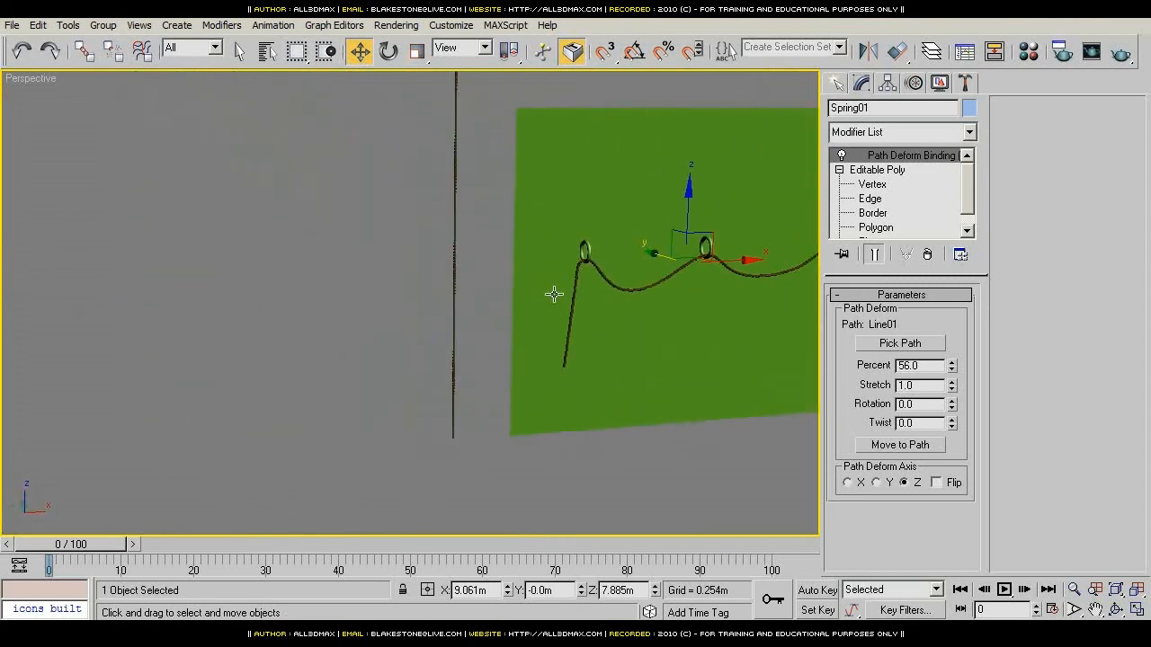
Step: Create a Torus Knot in empty space beside the ropes, with a base radius of about 4.989 m and a cross-section radius of about 1.133 m
left_click(840, 82)
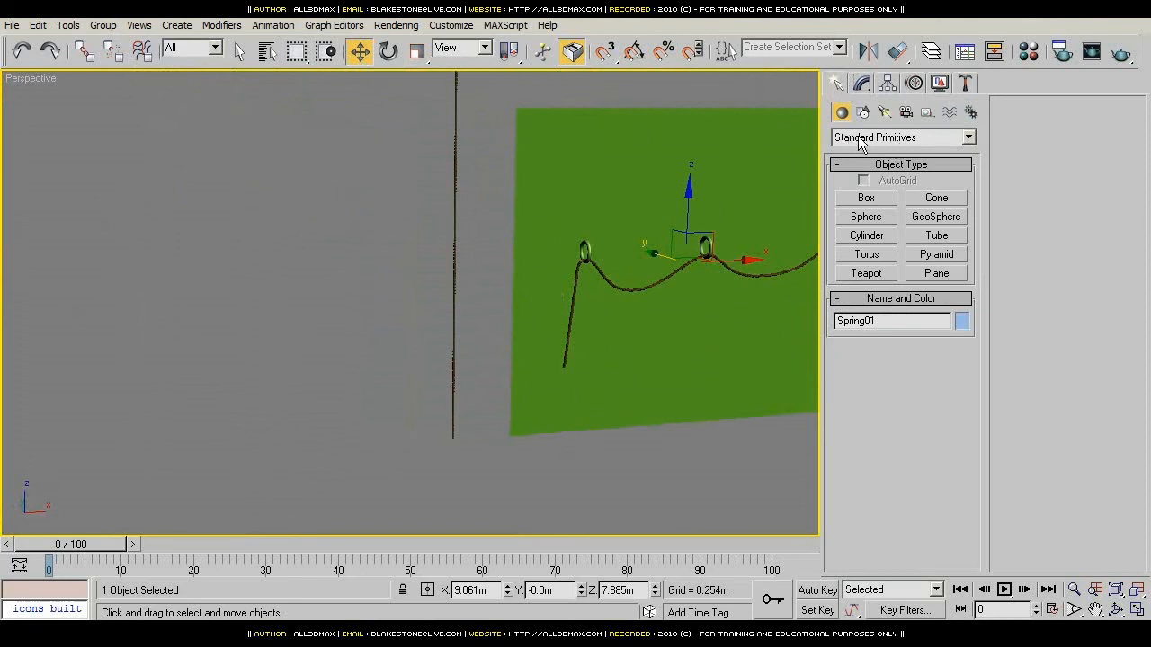
left_click(886, 144)
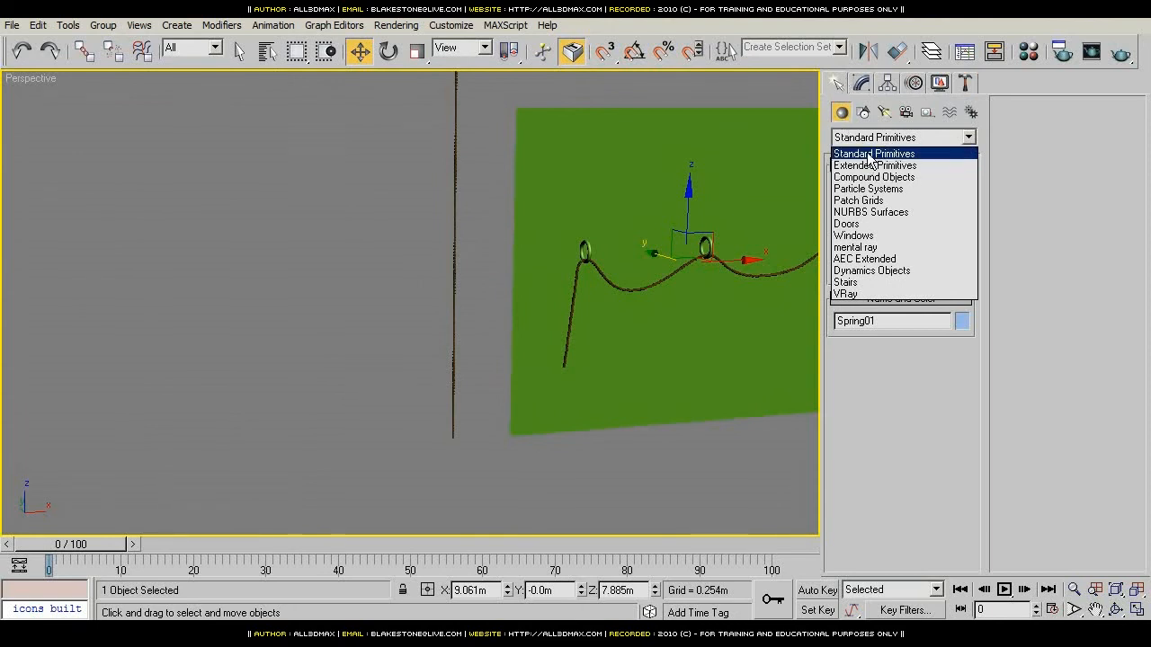
left_click(872, 167)
left_click(936, 197)
scroll(656, 273, "down", 5)
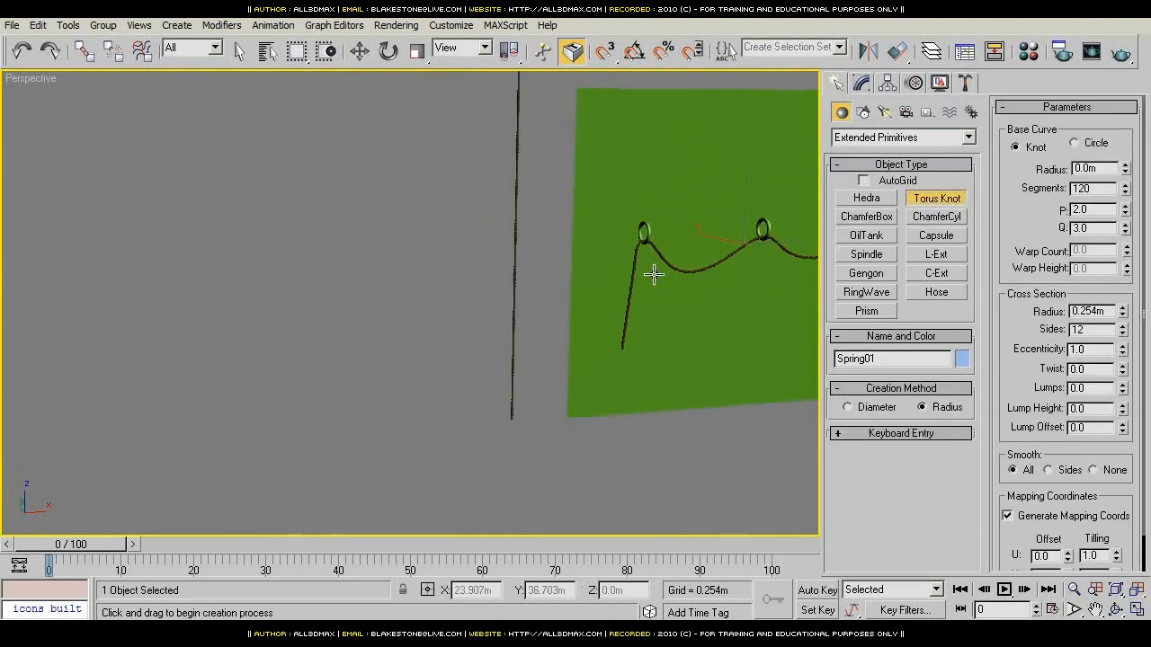
left_click_drag(223, 344, 260, 372)
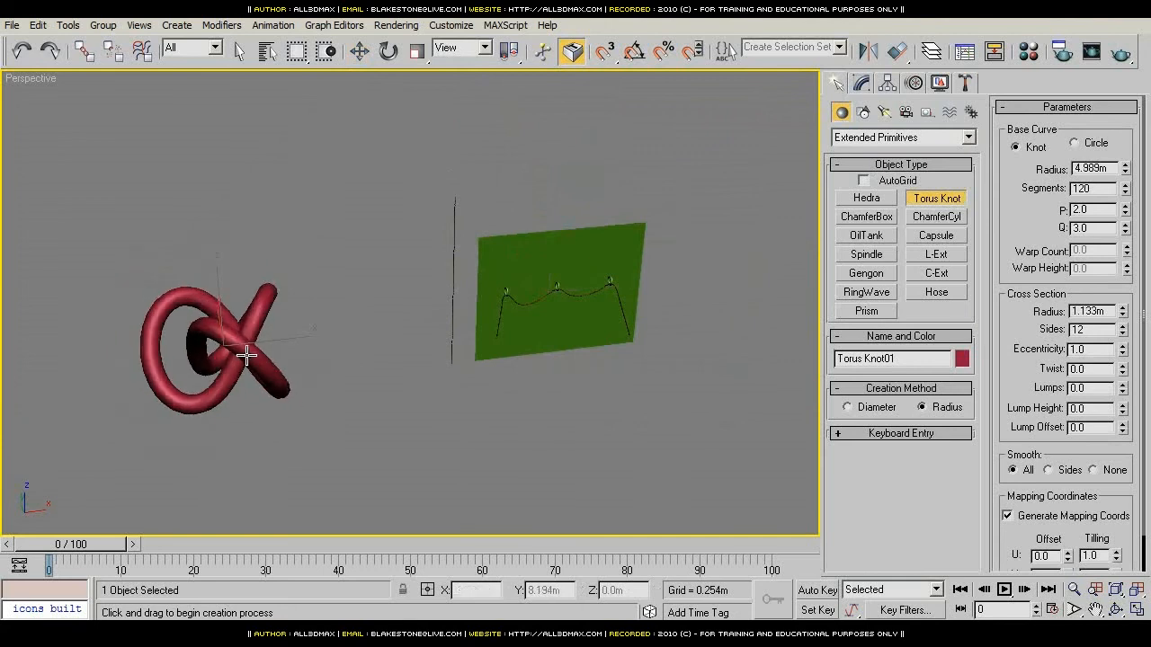
key("w")
Step: Convert the torus knot to an Editable Poly and display its edges over the shading
left_click(865, 83)
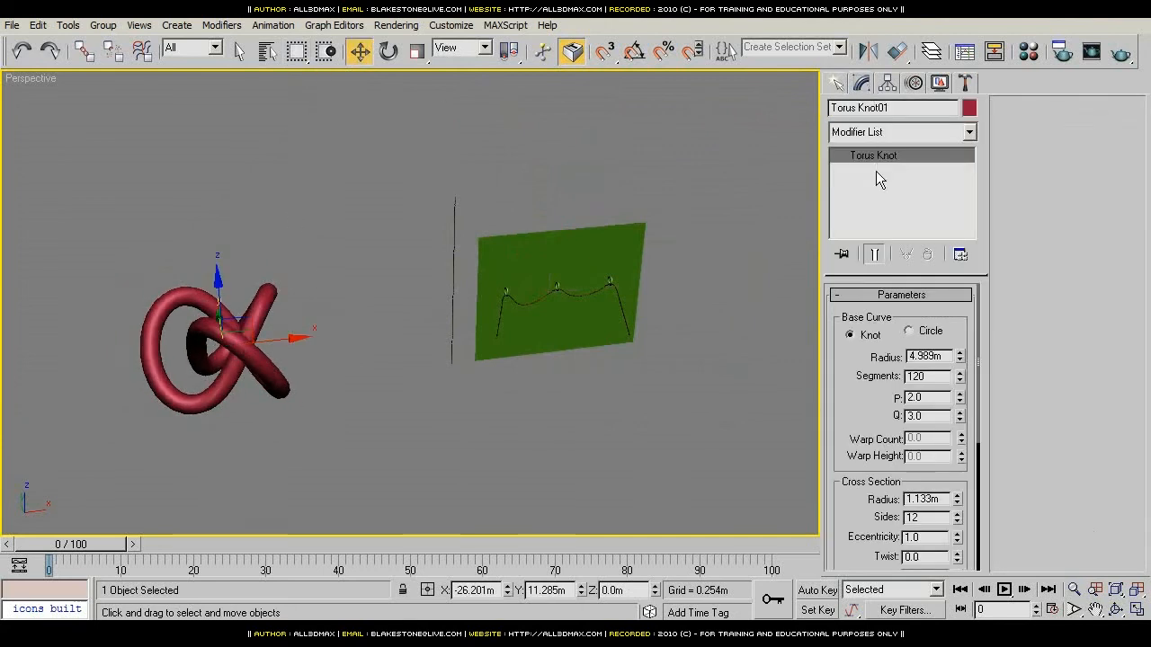
right_click(886, 157)
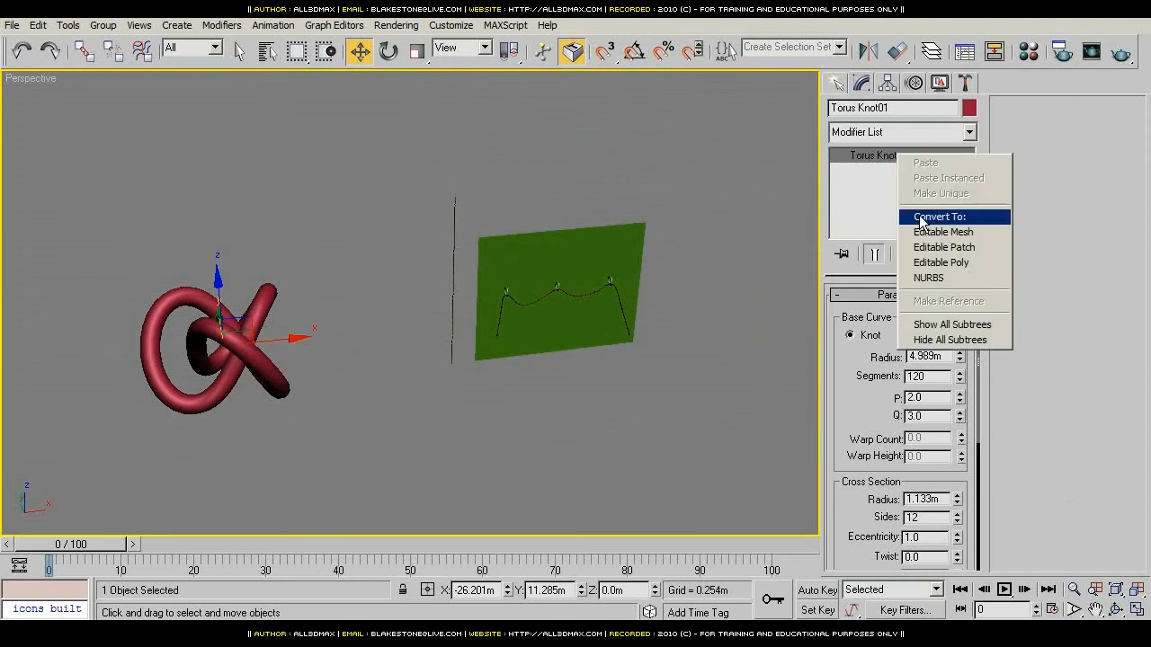
left_click(938, 260)
middle_click_drag(557, 300, 617, 298)
scroll(617, 298, "up", 5)
key("F4")
middle_click_drag(525, 318, 555, 267)
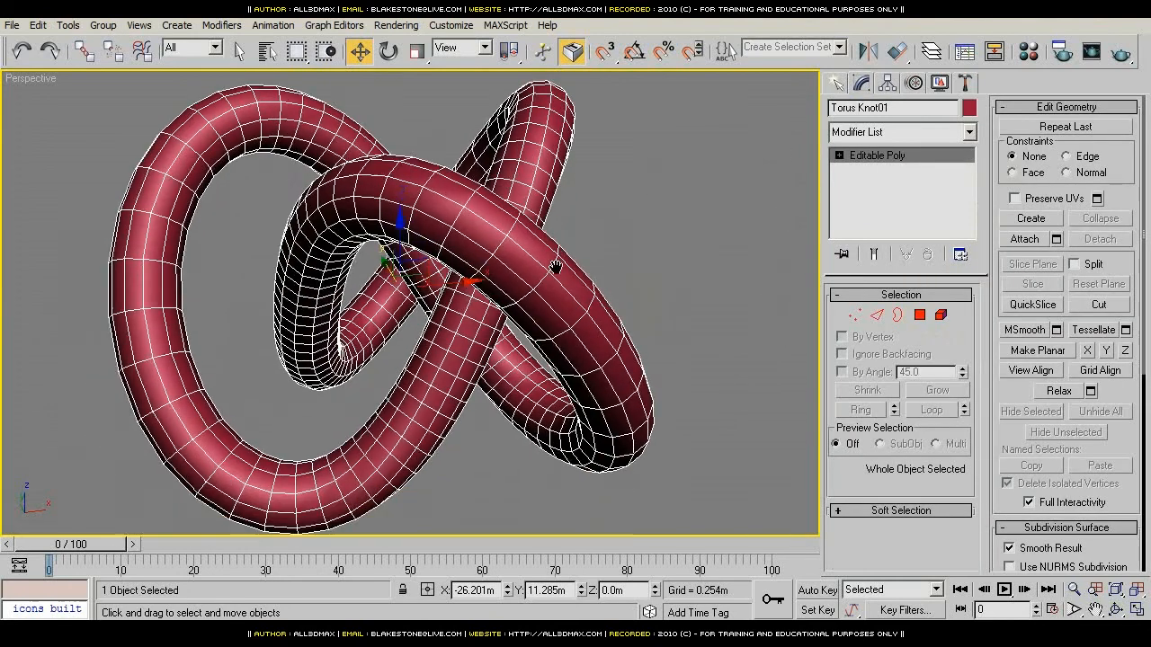
Step: Select a complete lengthwise edge loop running around the torus knot
left_click(838, 156)
left_click(870, 184)
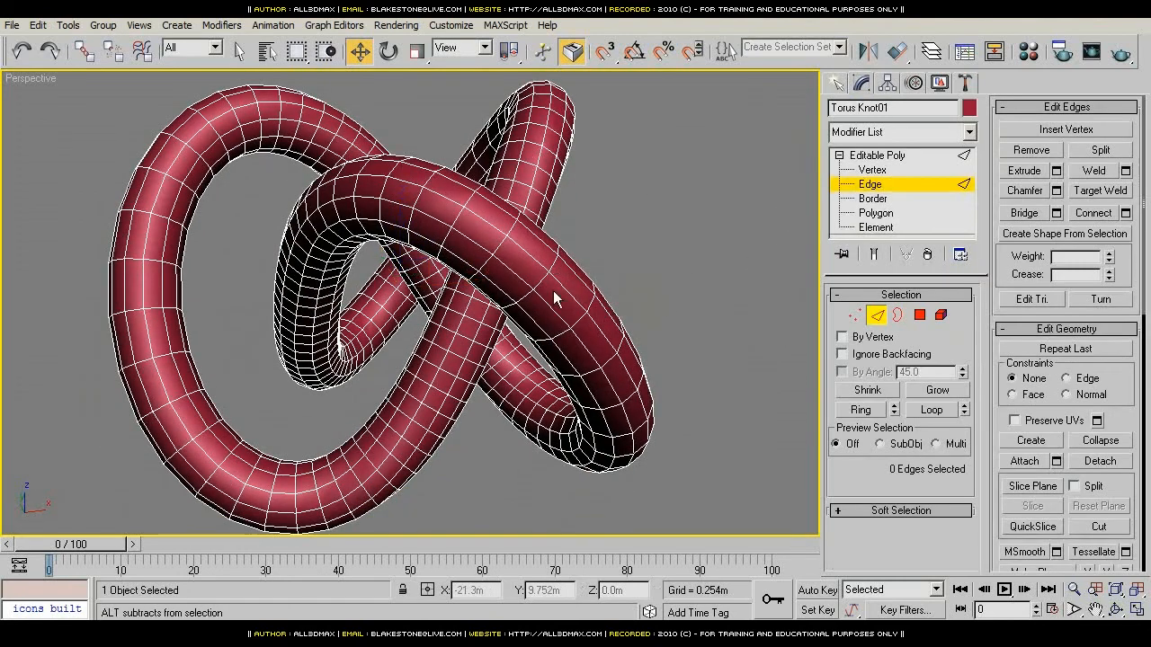
left_click(533, 255)
left_click(931, 410)
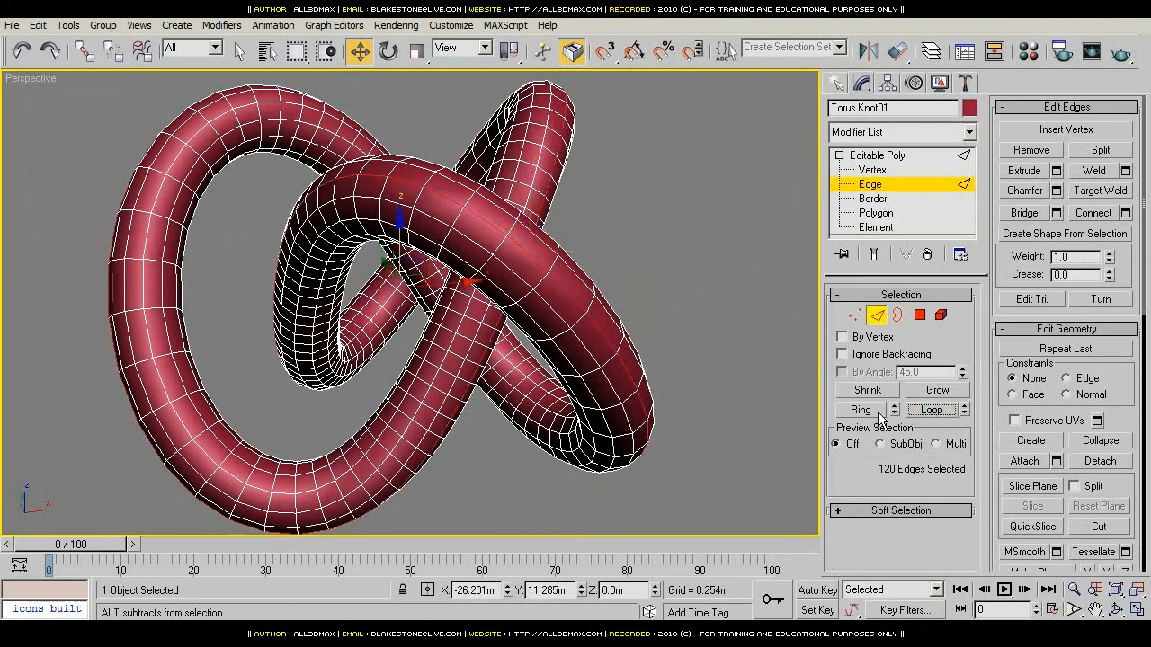
Step: Change the torus knot's object colour to green
scroll(670, 387, "down", 4)
left_click(970, 107)
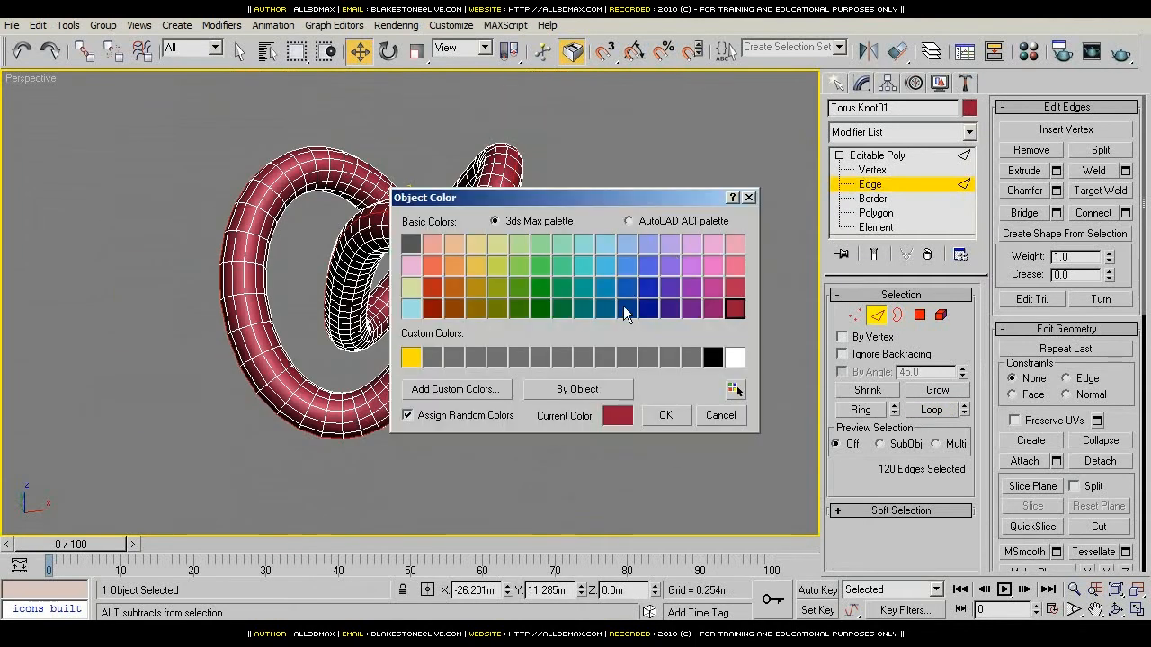
left_click(546, 289)
left_click(664, 416)
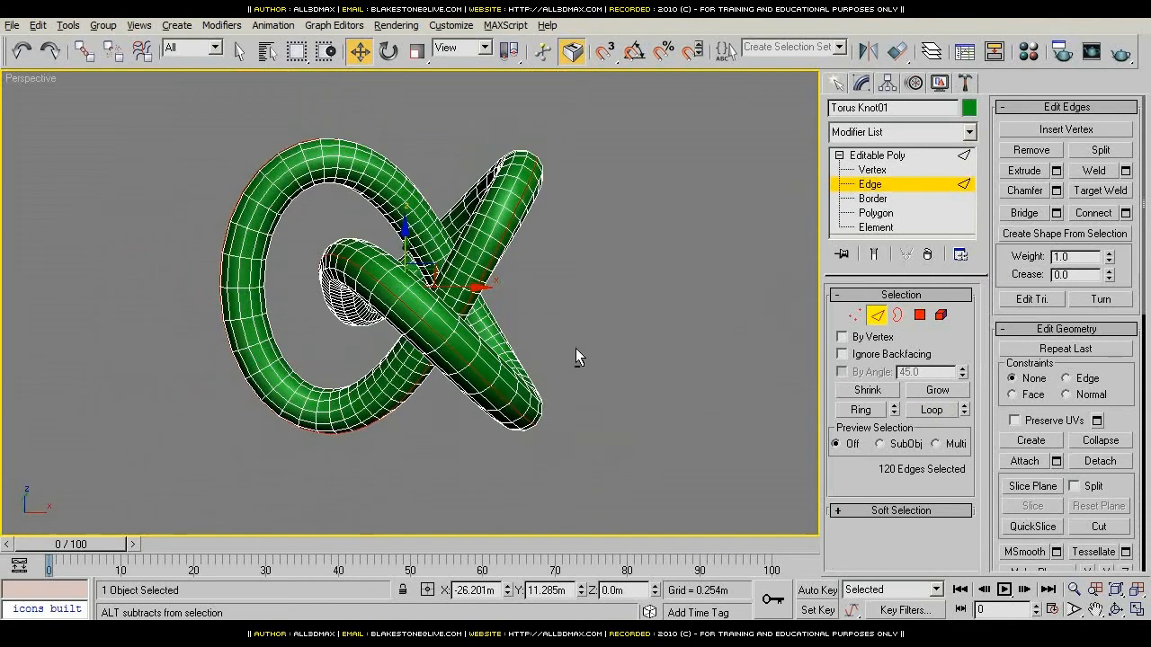
middle_click_drag(575, 348, 573, 322, "alt")
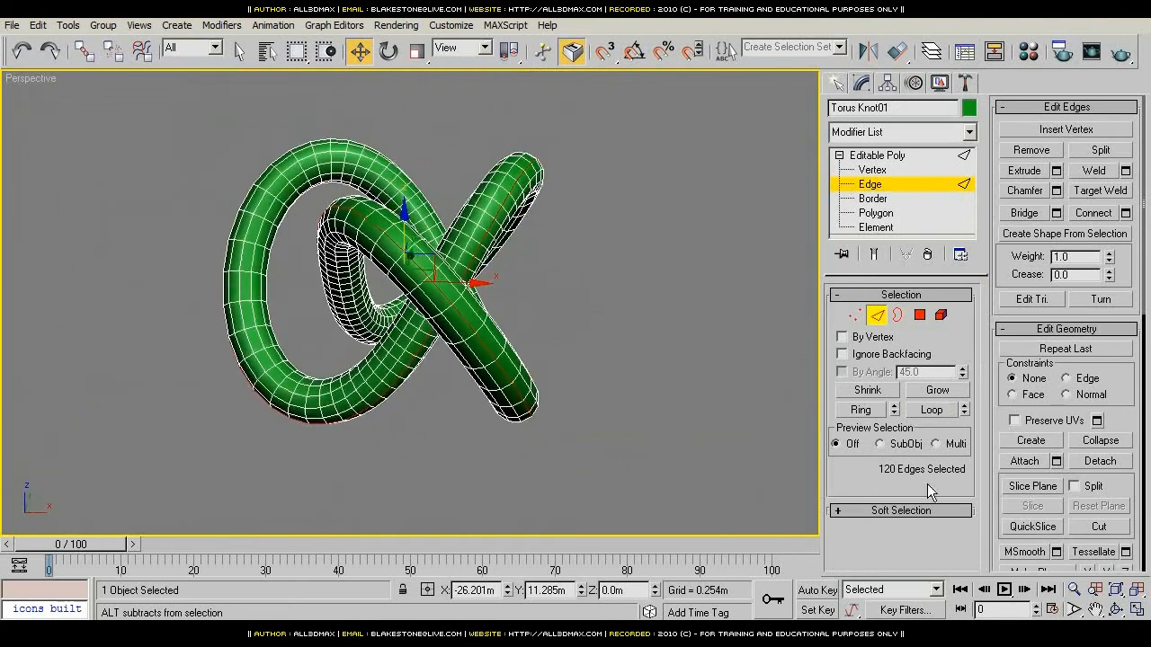
Step: Create a Smooth shape named Shape01 from the selected edge loop and delete the torus knot
left_click(1083, 234)
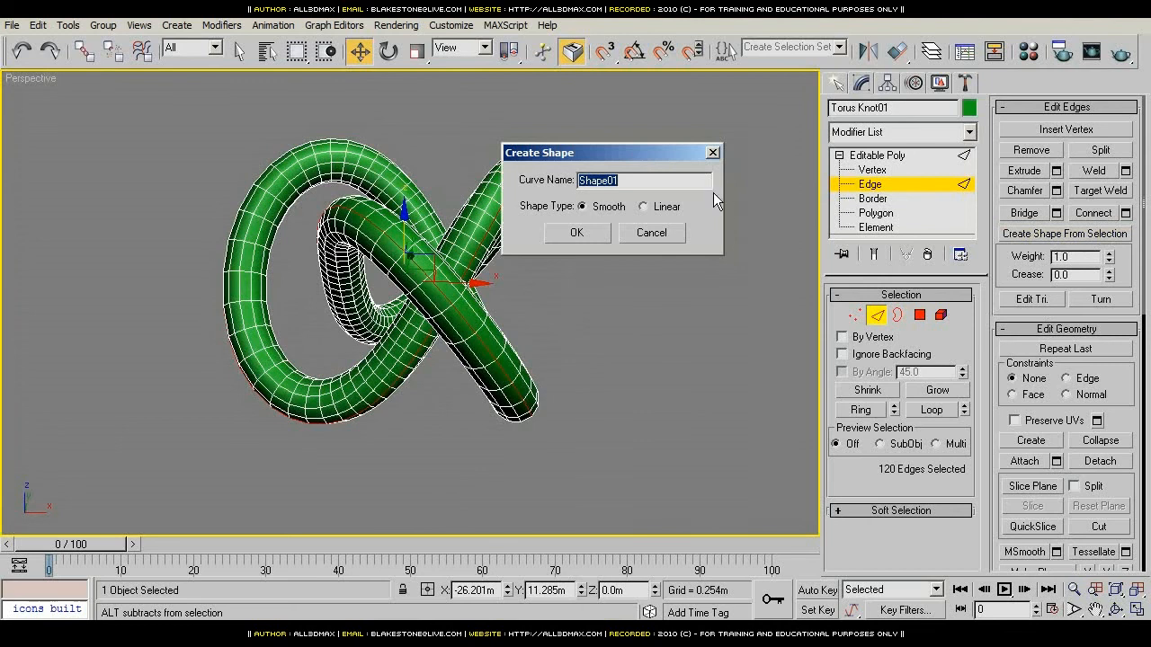
left_click_drag(635, 153, 743, 172)
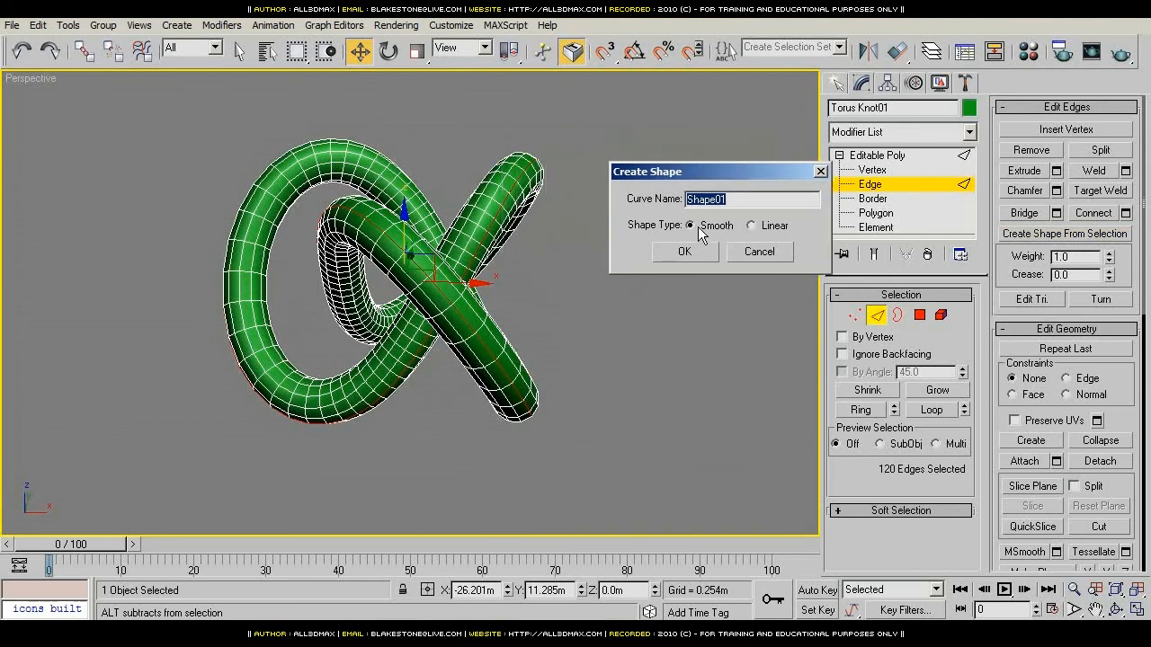
left_click(684, 252)
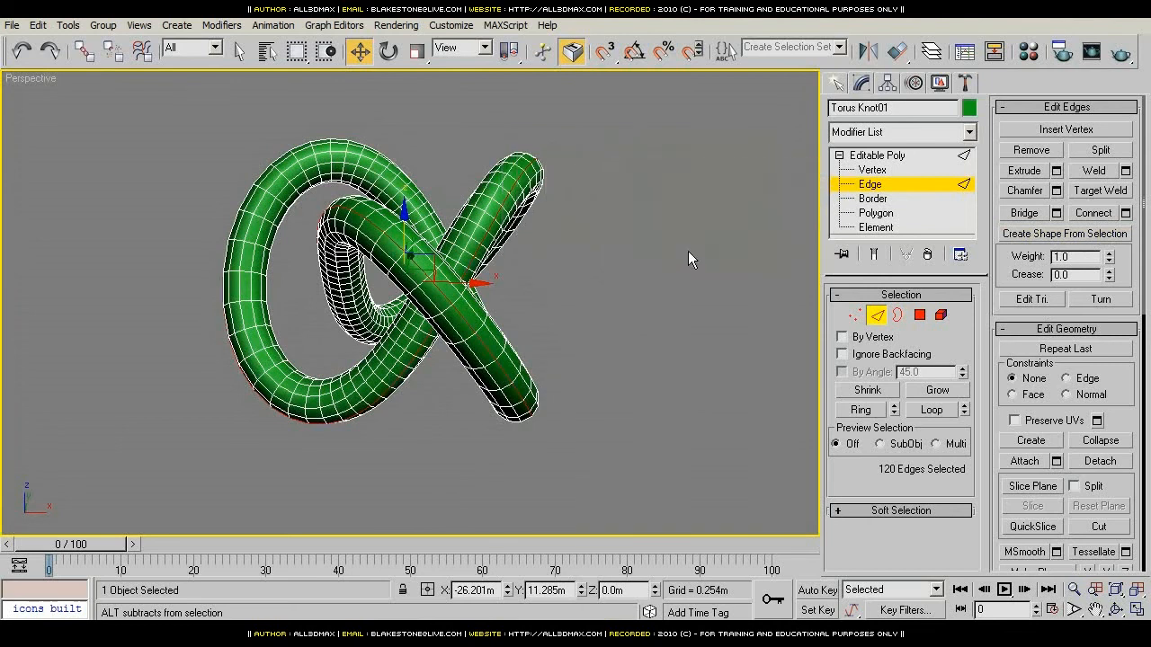
left_click(875, 189)
left_click(621, 203)
left_click(365, 162)
key("Delete")
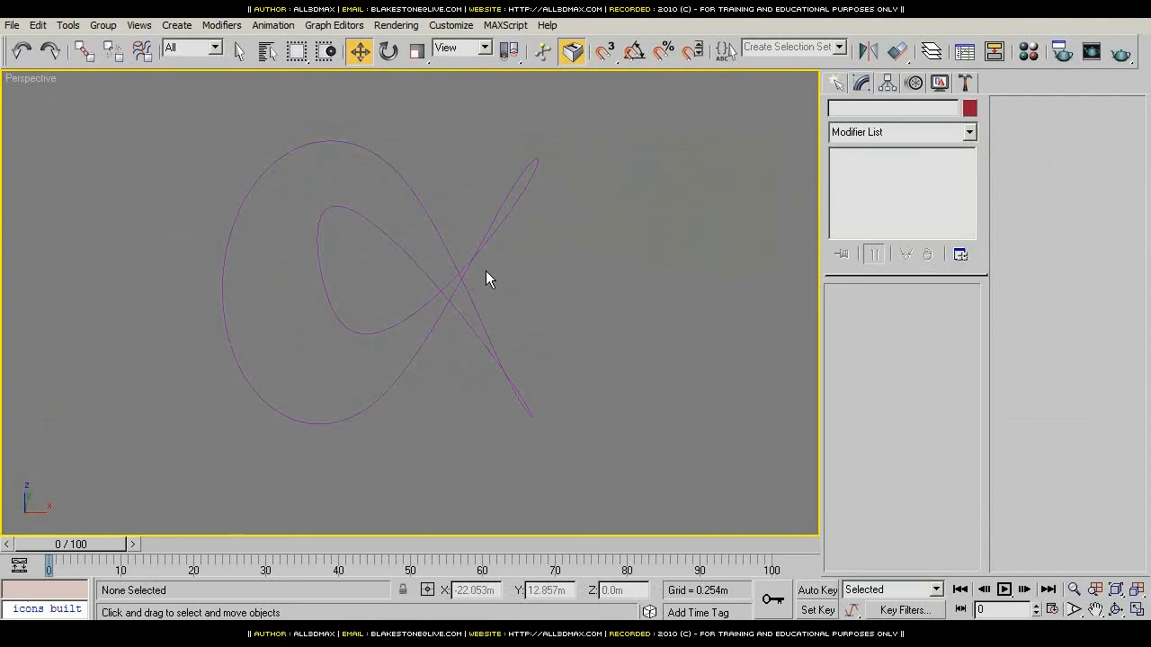
Step: Clone the straight vertical rope to about X -5.415 m, beside the original
left_click(423, 369)
middle_click_drag(512, 378, 533, 357, "alt")
mouse_move(549, 209)
left_mouse_down("shift")
mouse_move(609, 246)
mouse_move(582, 269)
left_mouse_up("shift")
left_click(578, 393)
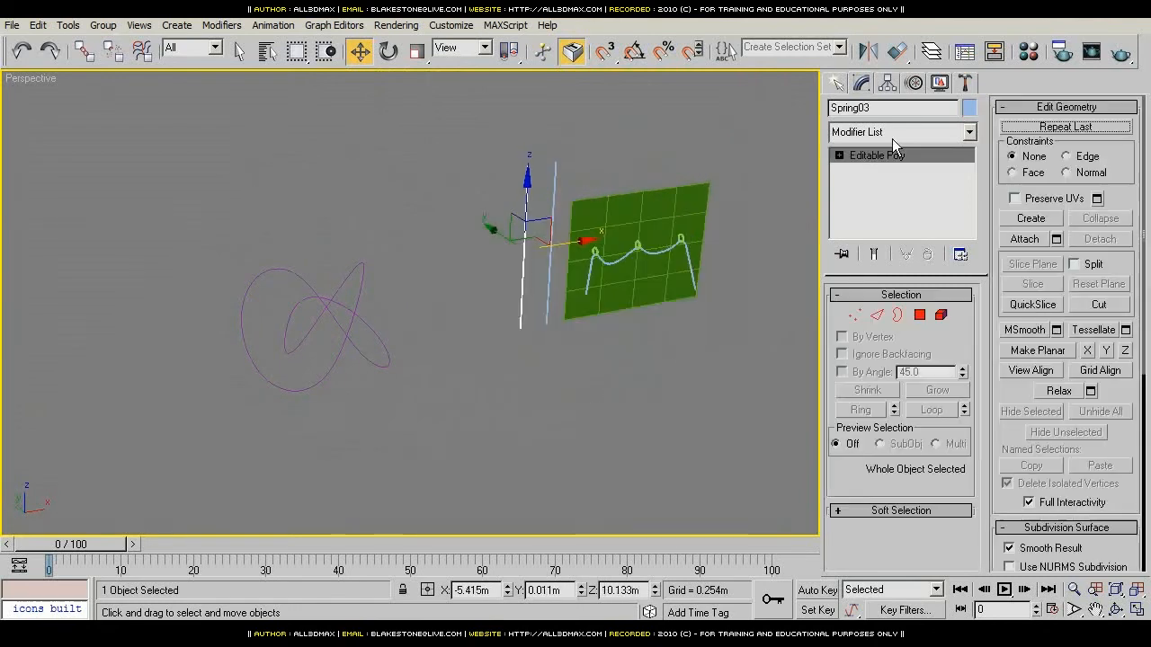
Step: Apply a PathDeform (WSM) modifier to the cloned rope, use Shape01 as its path, and move the rope to the path
left_click(899, 133)
scroll(877, 269, "up", 2)
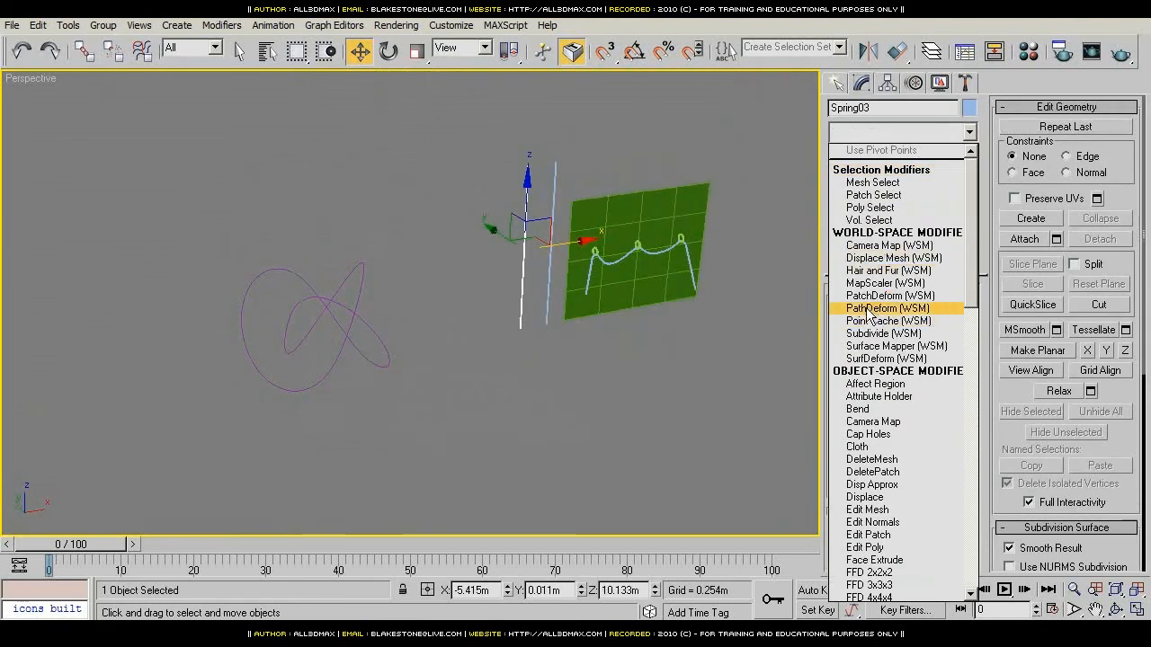
left_click(866, 308)
left_click(888, 345)
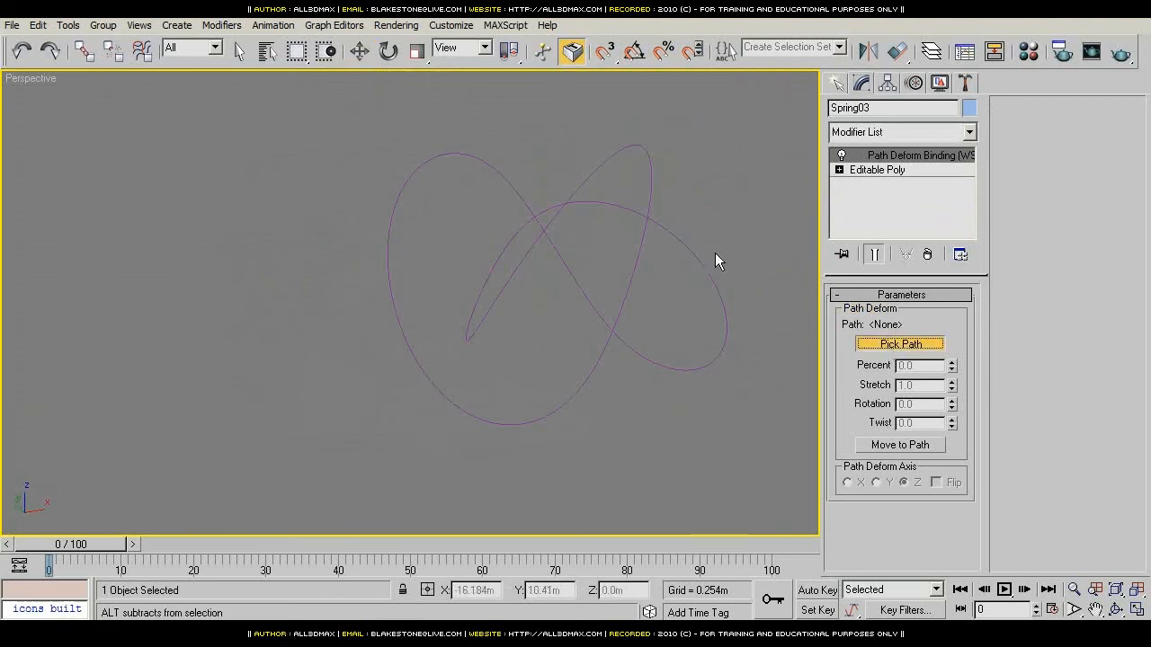
left_click(683, 242)
left_click(895, 445)
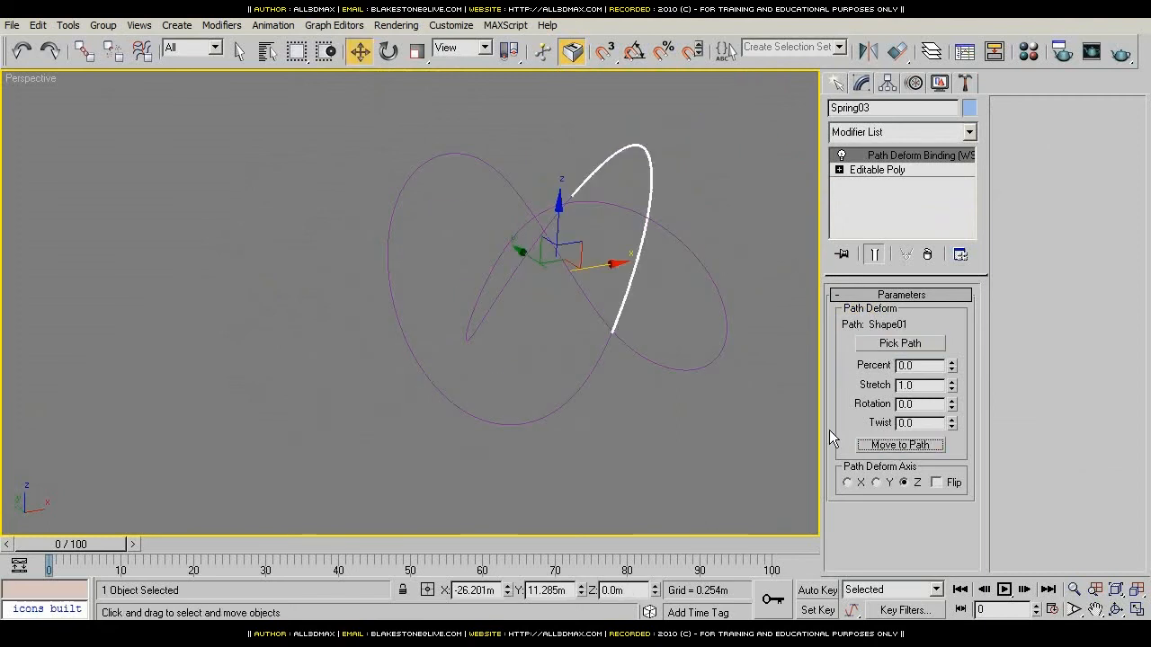
middle_click_drag(724, 327, 393, 264, "alt")
scroll(585, 316, "up", 2)
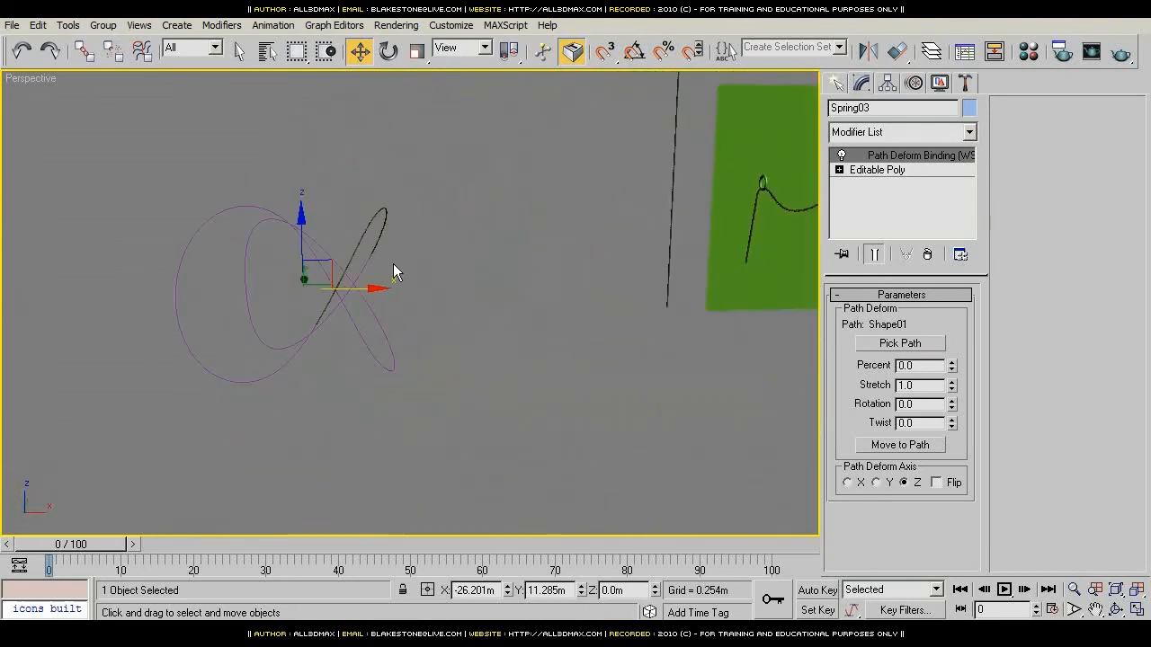
scroll(314, 180, "up", 3)
middle_click_drag(329, 216, 599, 206)
scroll(593, 199, "down", 3)
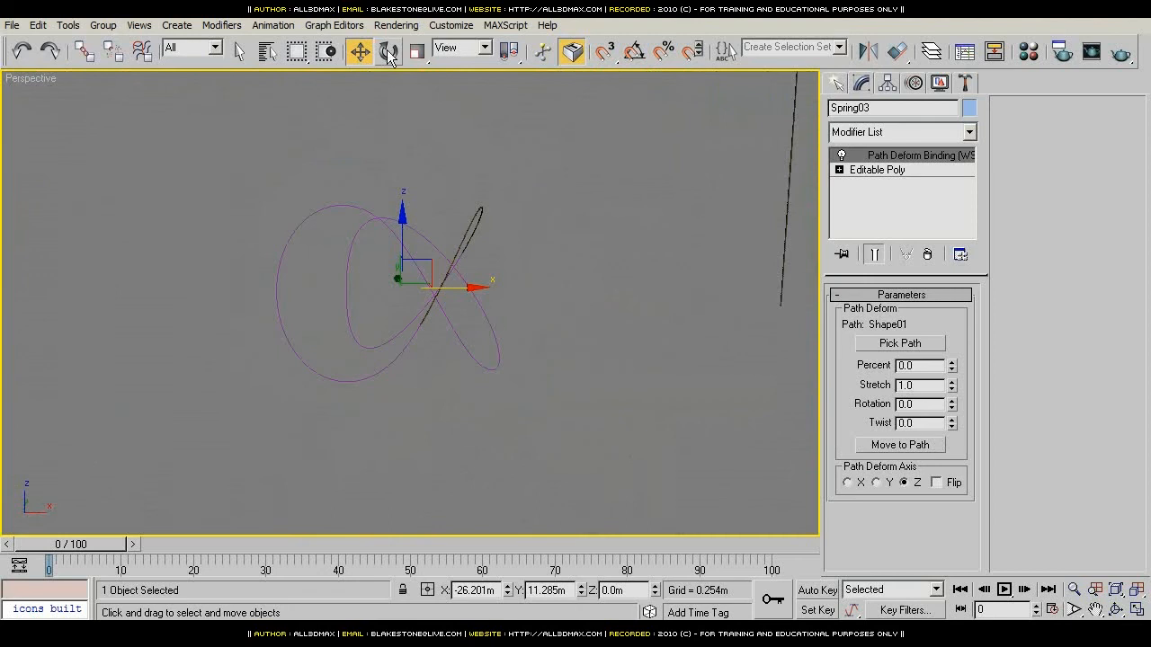
Step: Uniformly scale the path-deformed rope until it runs along the complete knot-shaped spline, and deselect it
left_click(416, 51)
mouse_move(423, 269)
middle_mouse_down("alt")
mouse_move(495, 277)
mouse_move(421, 278)
middle_mouse_up("alt")
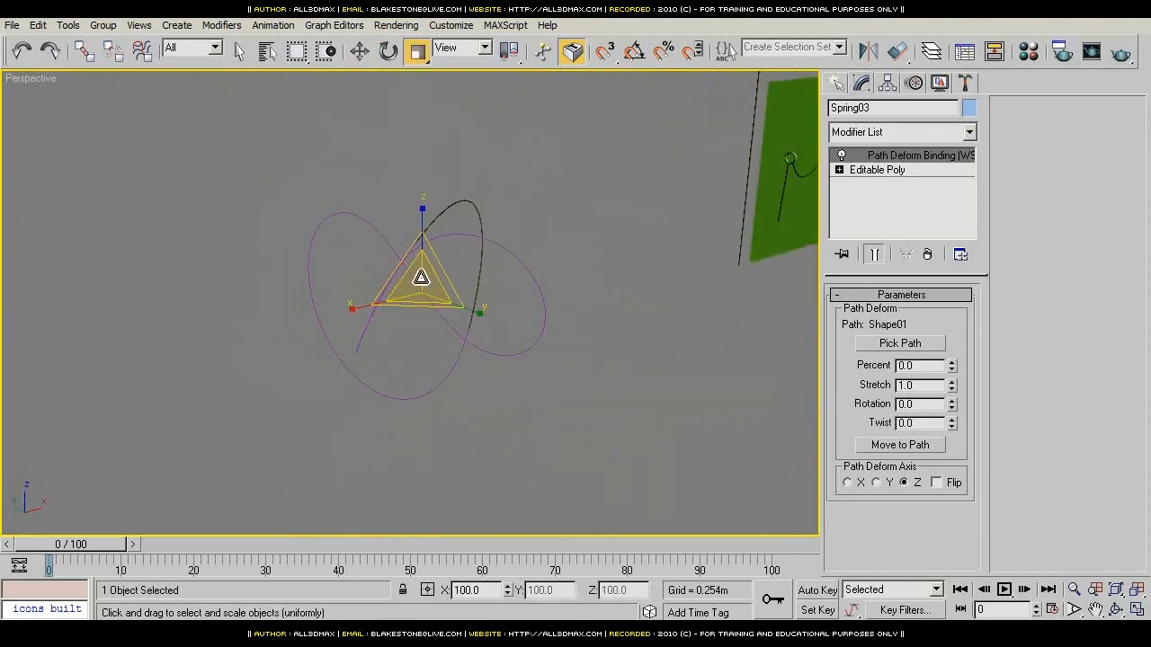
left_click_drag(422, 278, 453, 454)
left_click(558, 273)
middle_click_drag(558, 273, 228, 346, "alt")
scroll(449, 369, "up", 5)
scroll(449, 368, "down", 2)
middle_click_drag(197, 384, 584, 365, "alt")
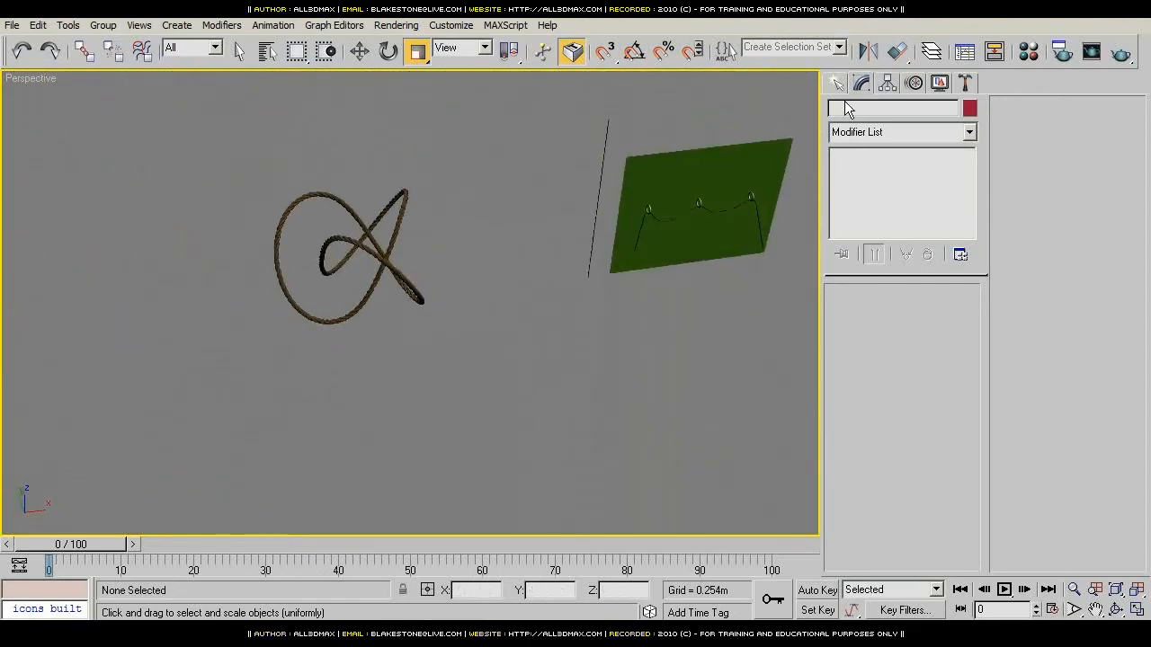
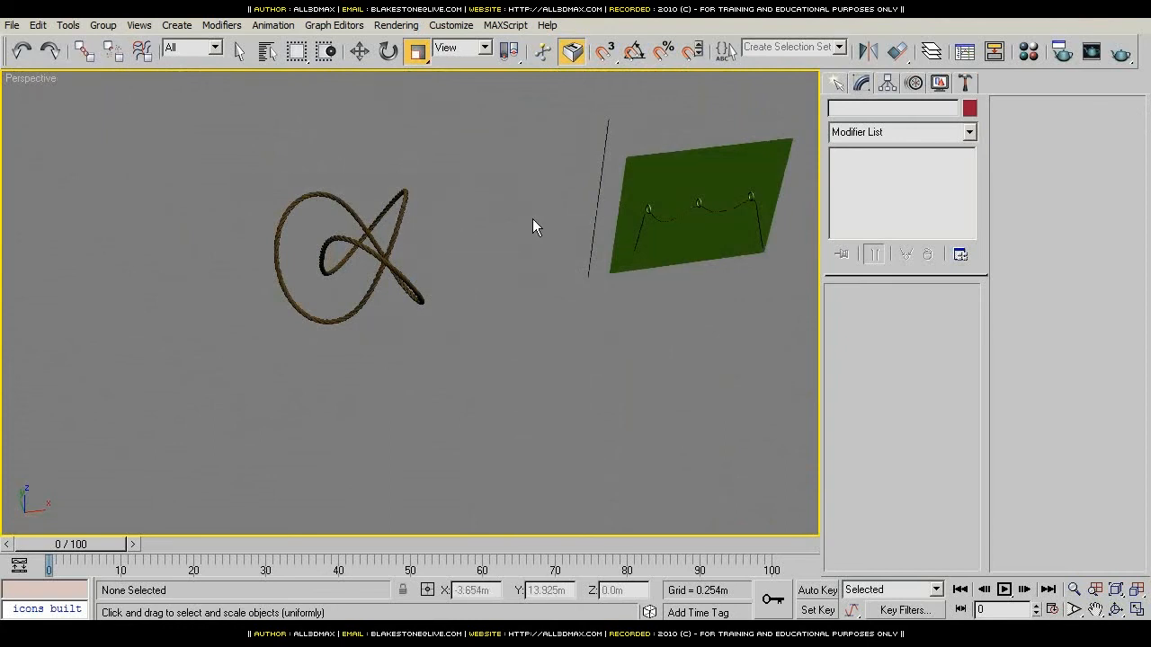
left_click(837, 82)
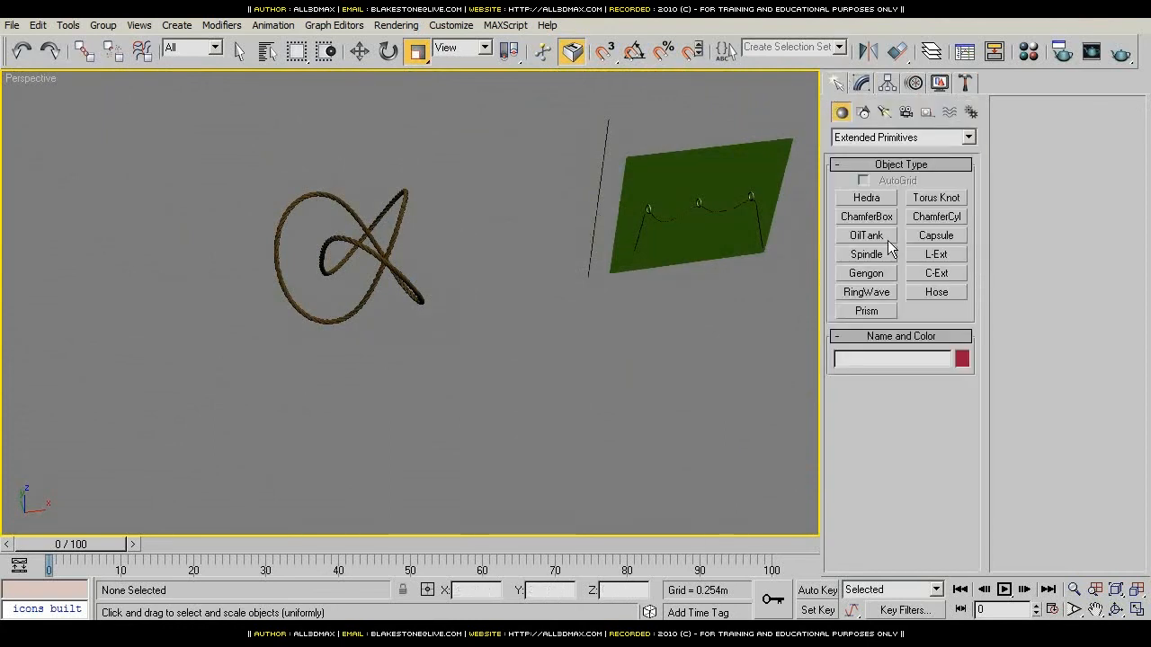
left_click(864, 114)
left_click(936, 287)
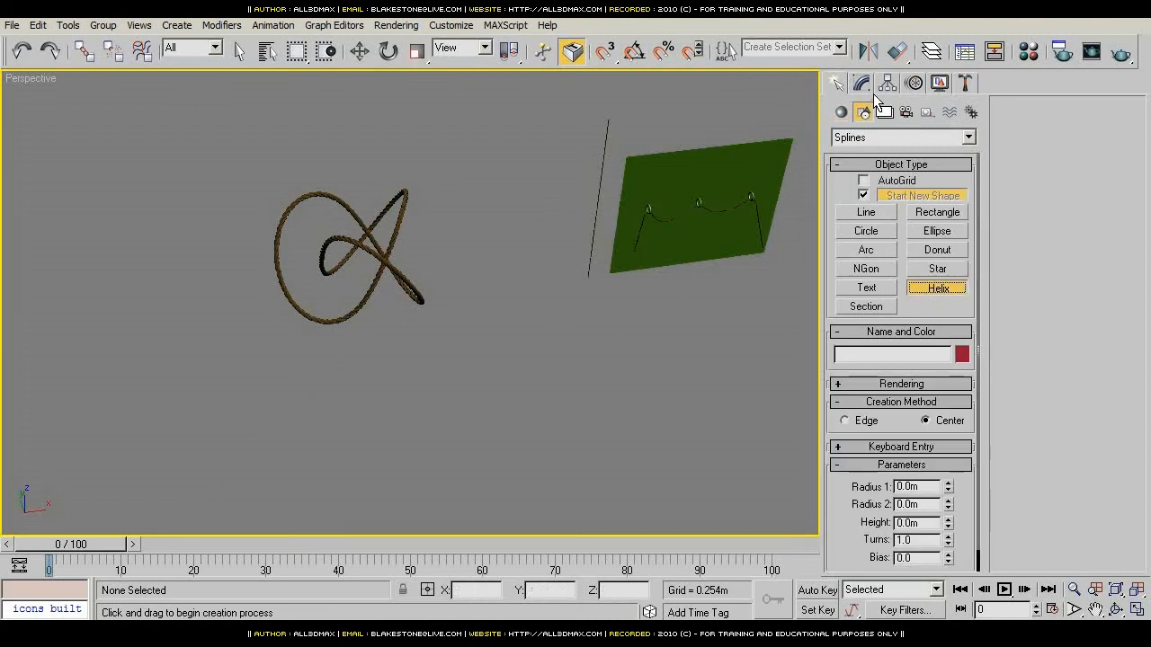
Step: Create a flat standard cylinder of about 0.463 m radius in the Top view and move it to about X -9.32 m, Z 0.776 m
left_click(840, 112)
left_click(876, 137)
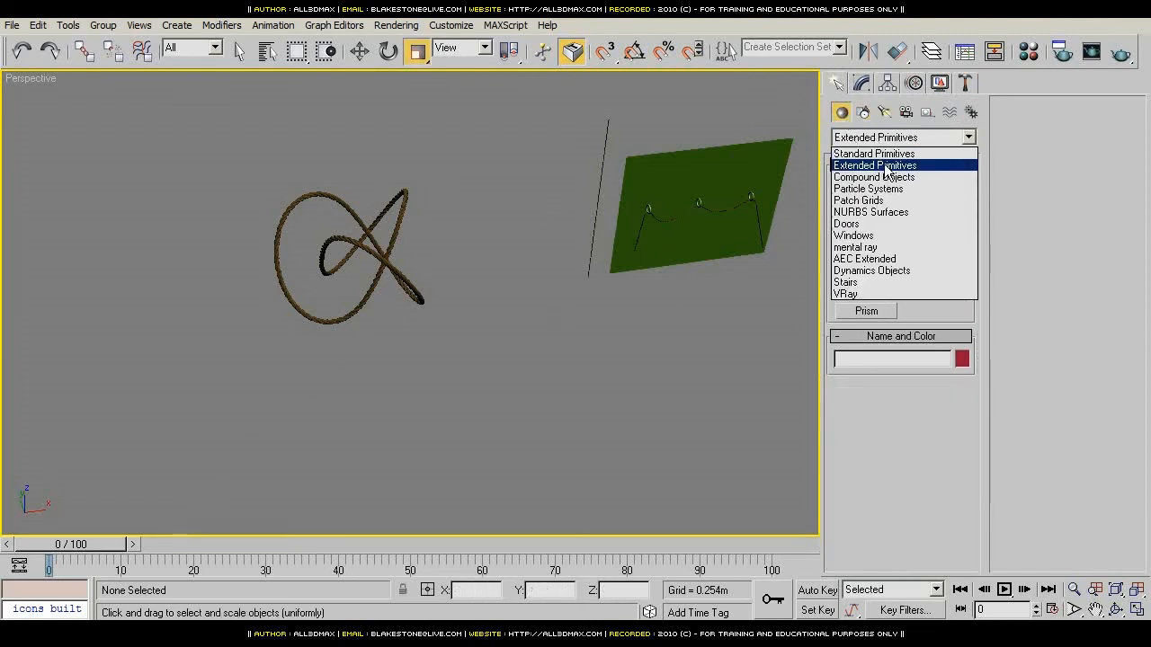
left_click(874, 154)
left_click(868, 236)
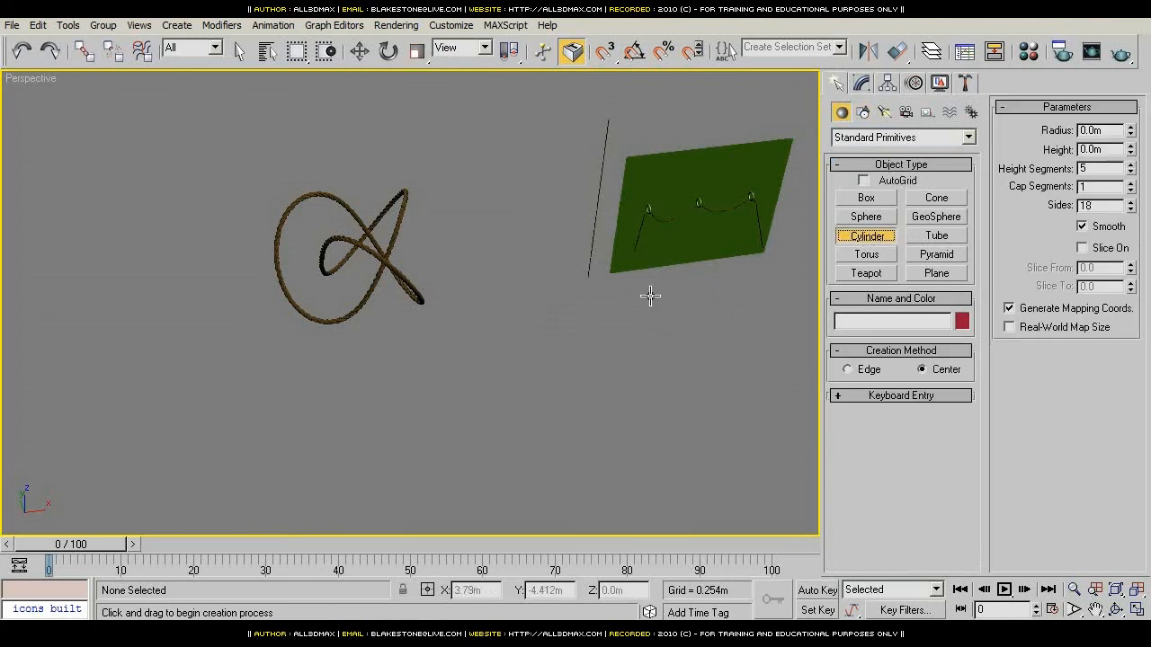
key("t")
left_click_drag(446, 294, 474, 313)
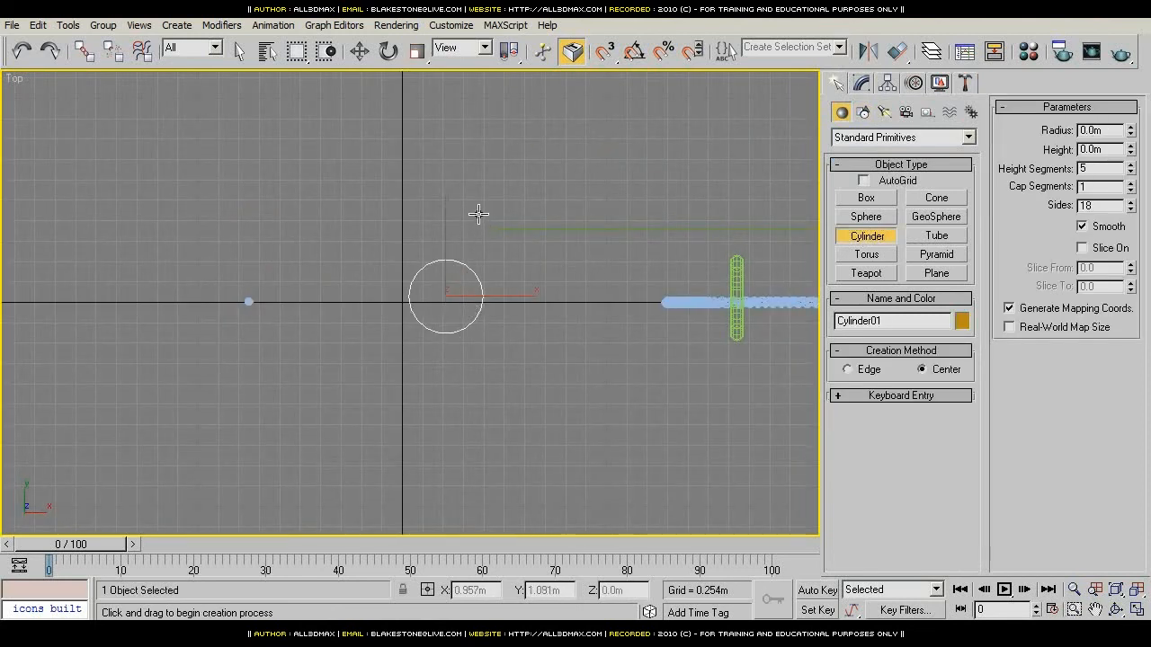
key("p")
left_click(359, 51)
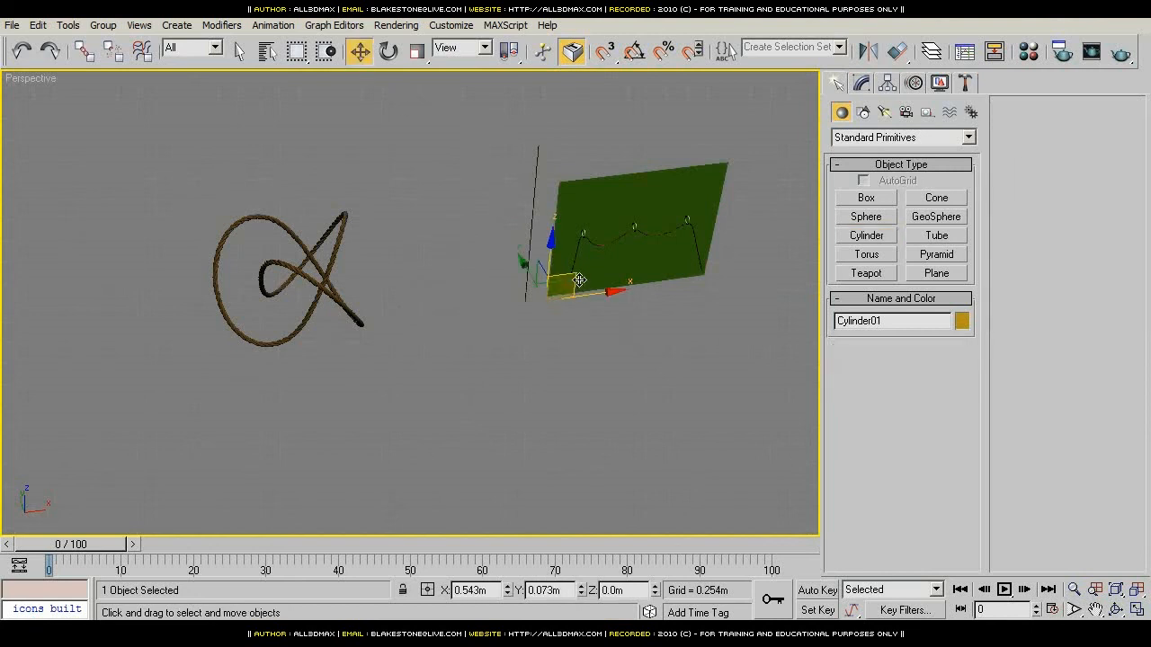
left_click_drag(579, 279, 469, 286)
Step: Set the cylinder's height to about 19.309 m and its radius to about 2.41 m
left_click(862, 83)
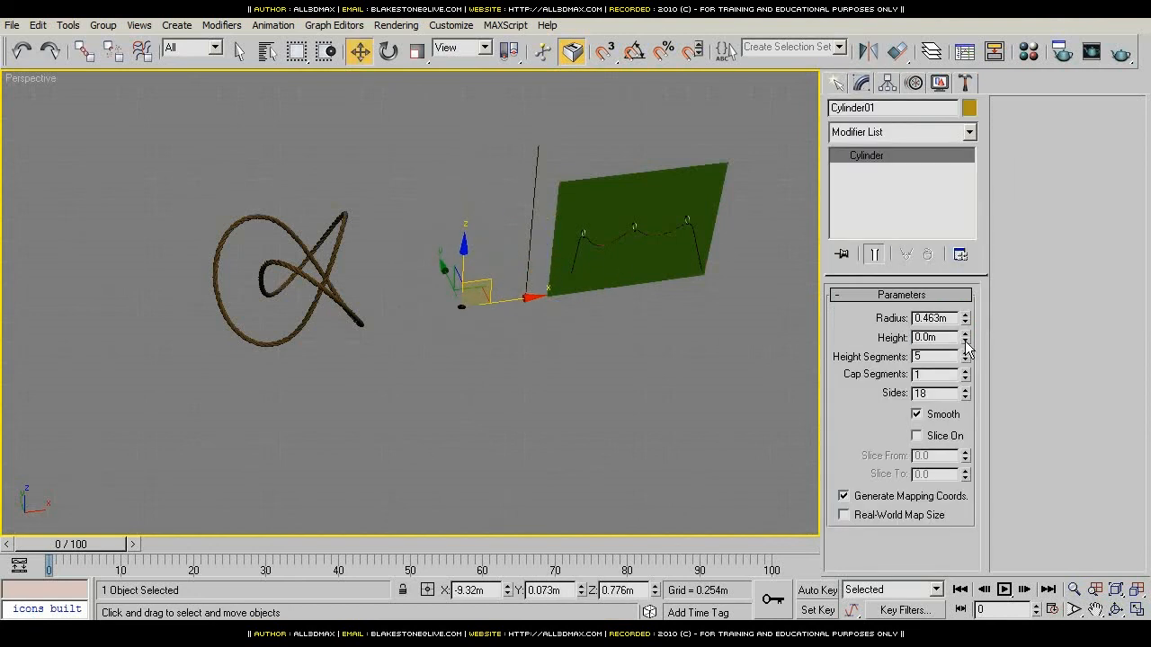
left_click_drag(966, 341, 972, 302)
left_click_drag(963, 341, 964, 242)
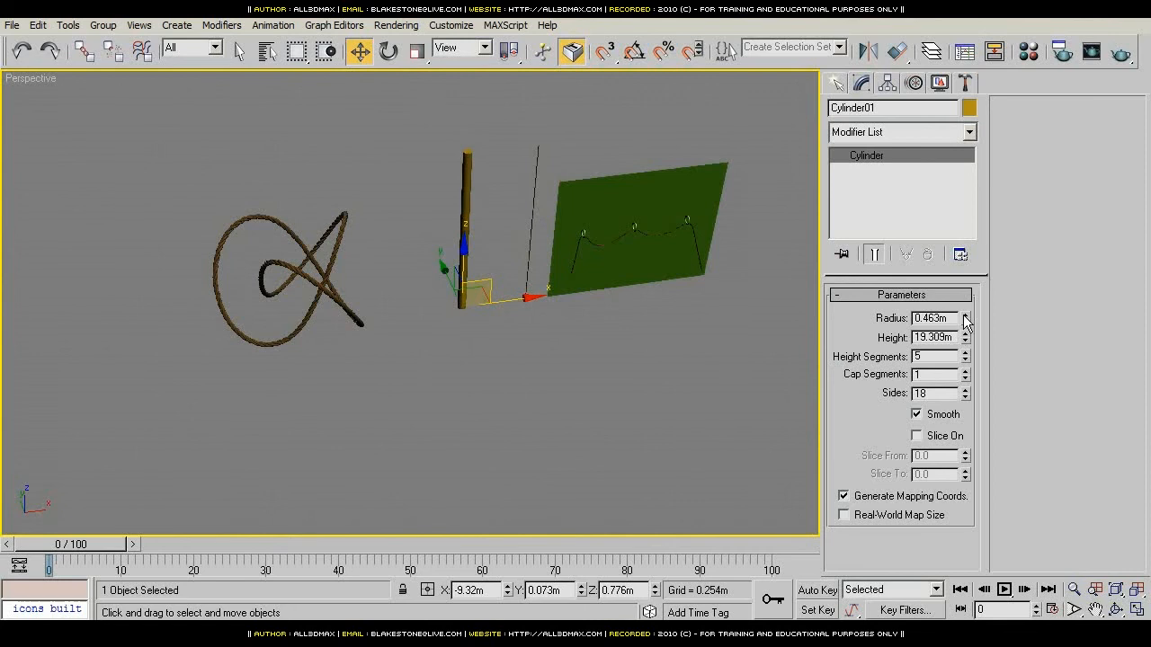
left_click_drag(966, 318, 975, 564)
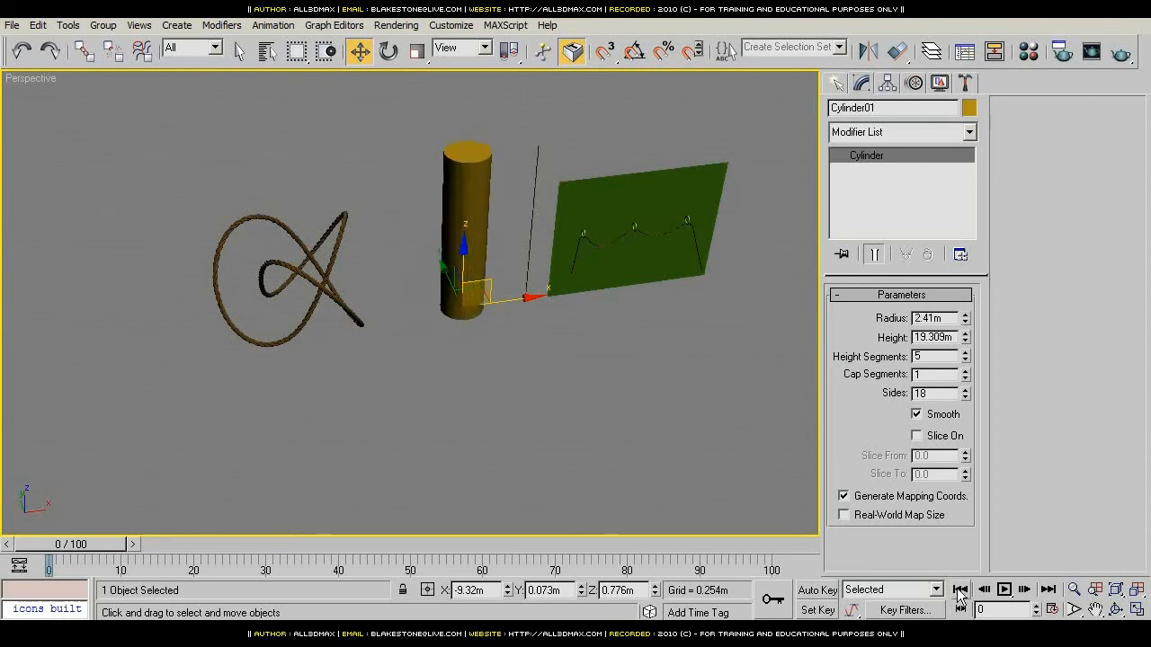
Step: Draw a one-turn helix around the cylinder in the Top view, with Radius 1 about 3.197 m, Radius 2 about 3.712 m and height about 1.119 m
scroll(503, 304, "up", 3)
left_click(837, 84)
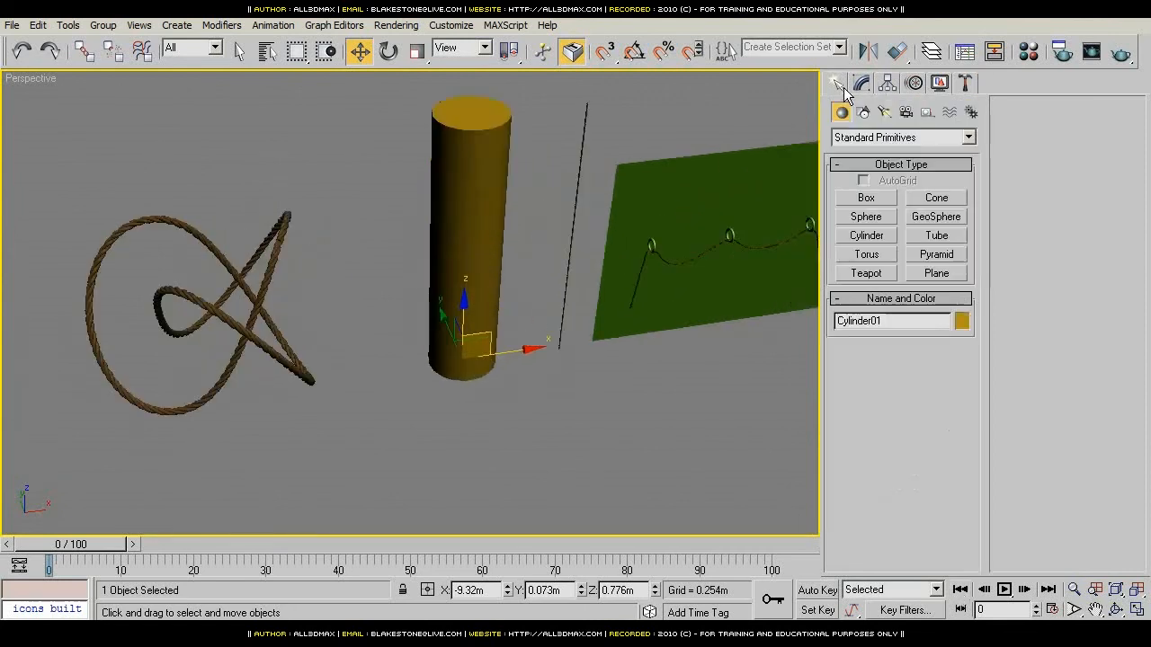
left_click(862, 113)
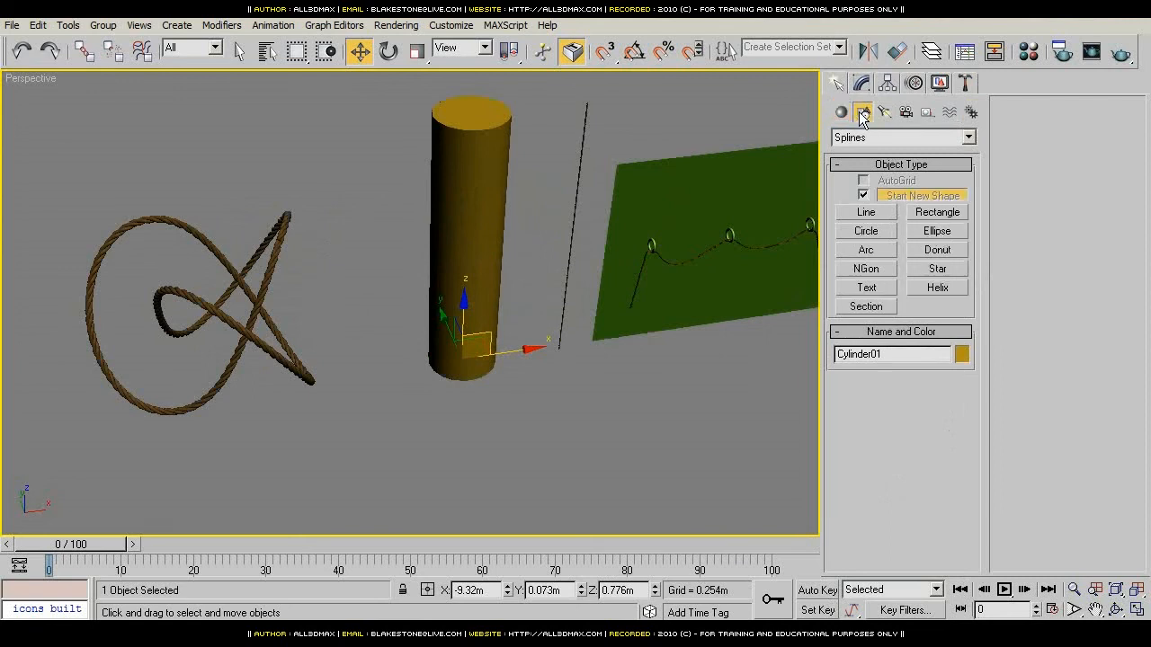
left_click(941, 287)
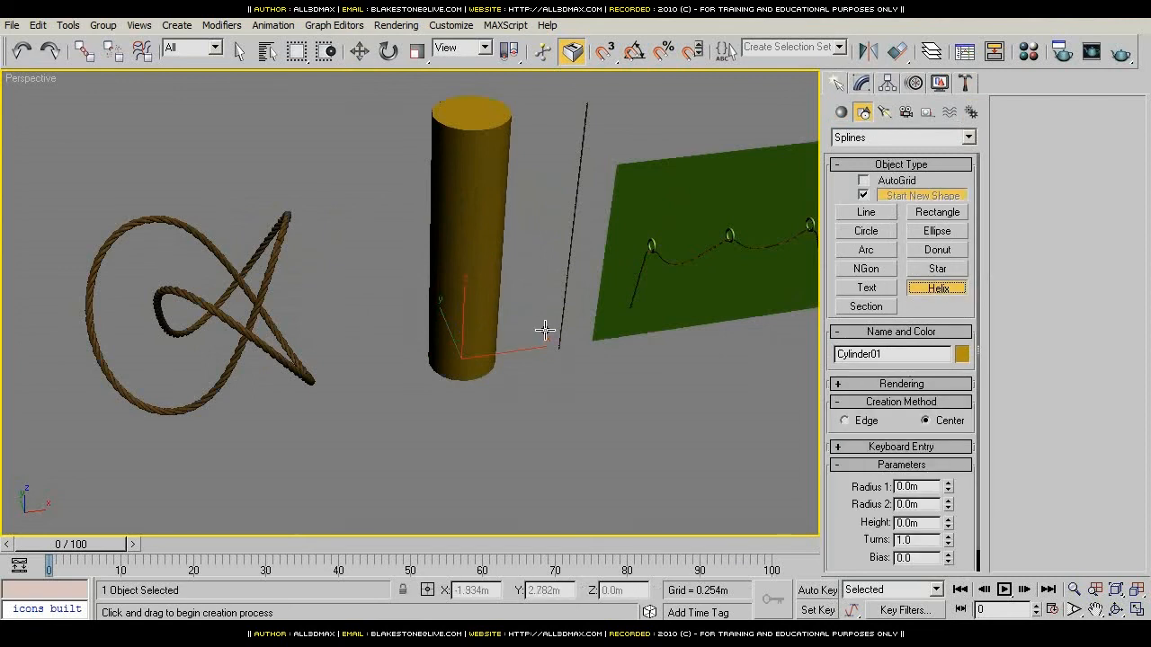
key("t")
middle_click_drag(542, 339, 657, 344)
scroll(254, 337, "down", 3)
middle_click_drag(302, 340, 483, 340)
left_click_drag(397, 281, 470, 385)
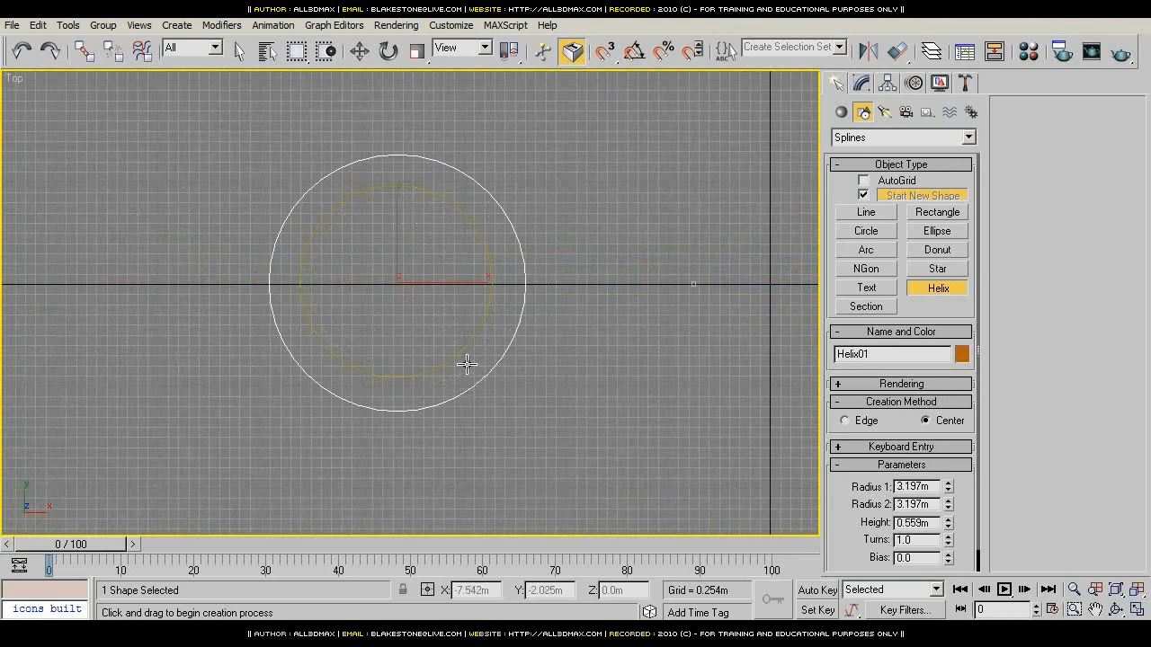
left_click(457, 332)
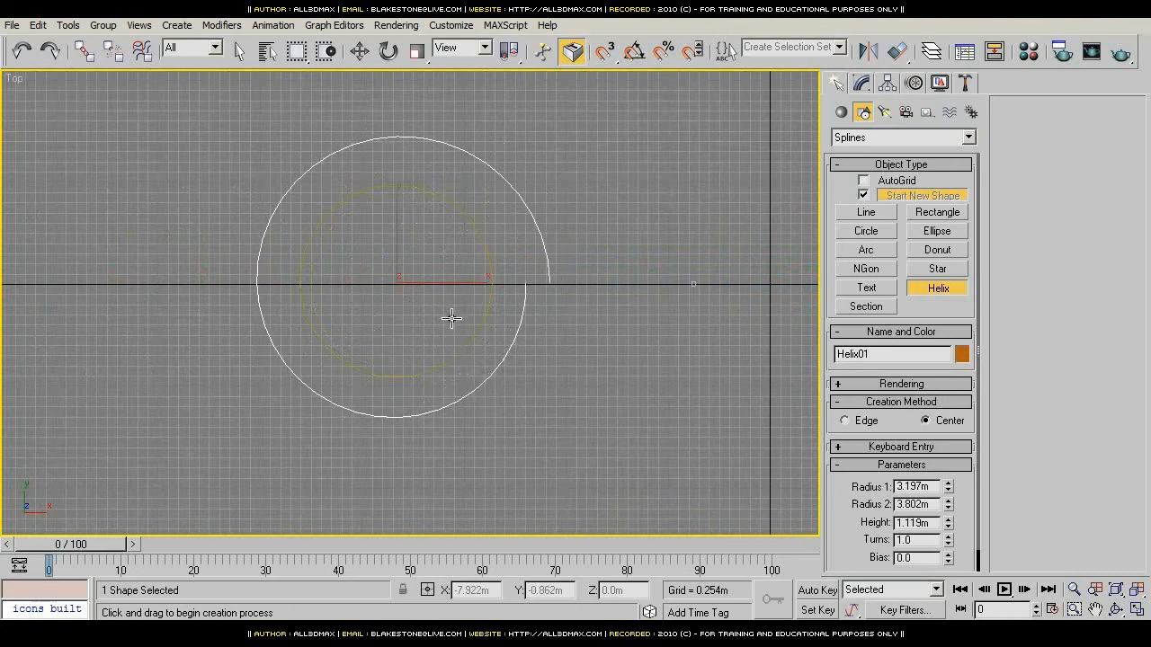
left_click(452, 320)
right_click(452, 320)
key("p")
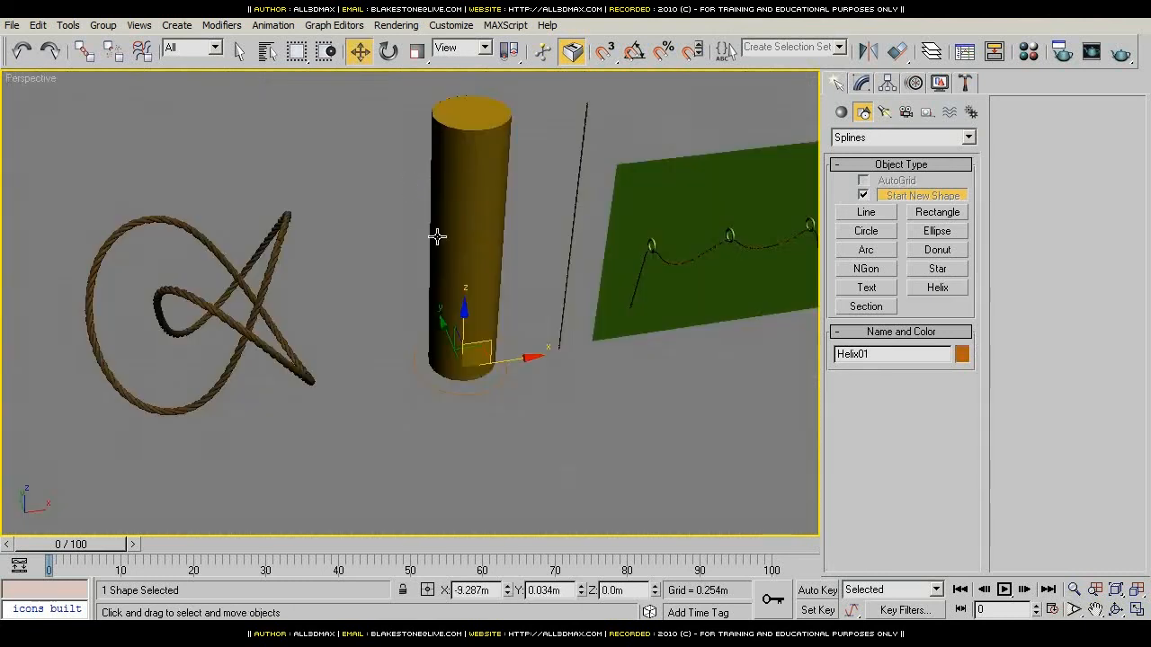
Step: Clone the helix as an independent copy beyond the knotted rope, at about X -48.264 m
scroll(613, 333, "up", 2)
scroll(613, 339, "down", 2)
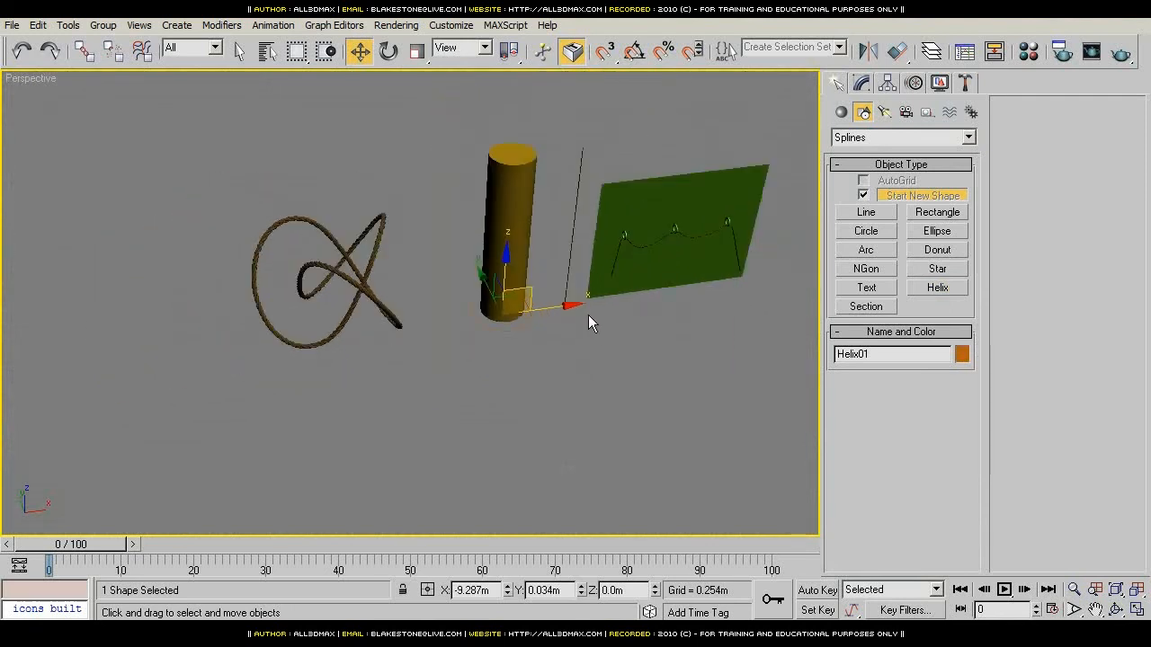
left_click_drag(553, 310, 194, 353)
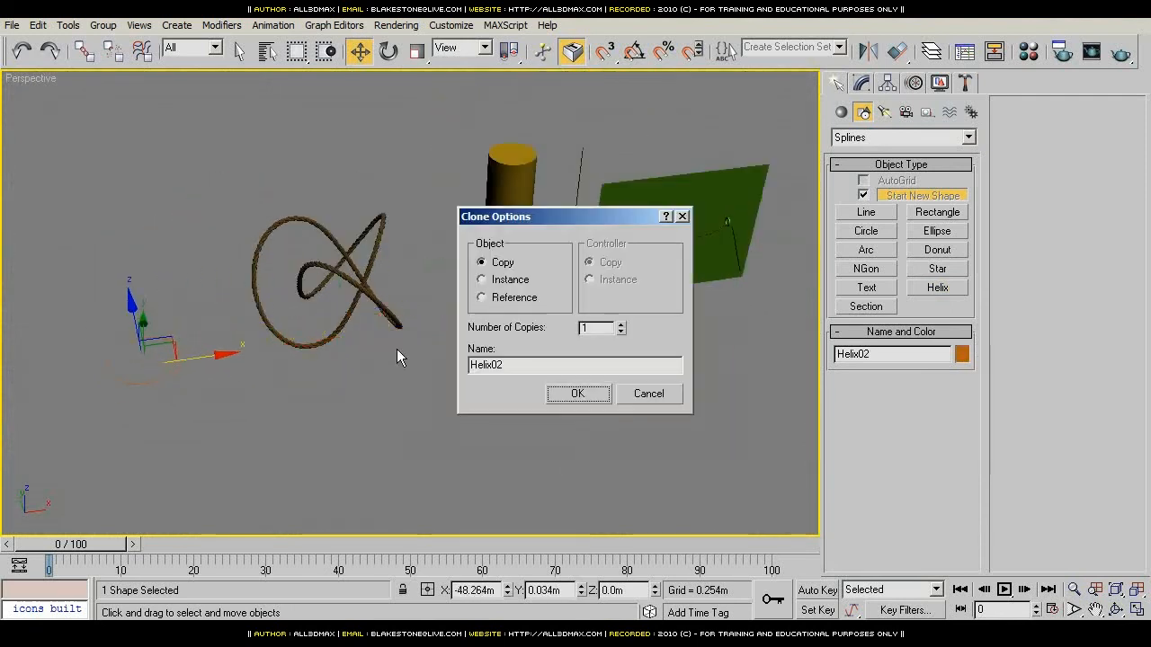
left_click(578, 395)
Step: Clone the straight vertical rope as a copy beside the original, at about X -3.33 m
scroll(444, 387, "up", 3)
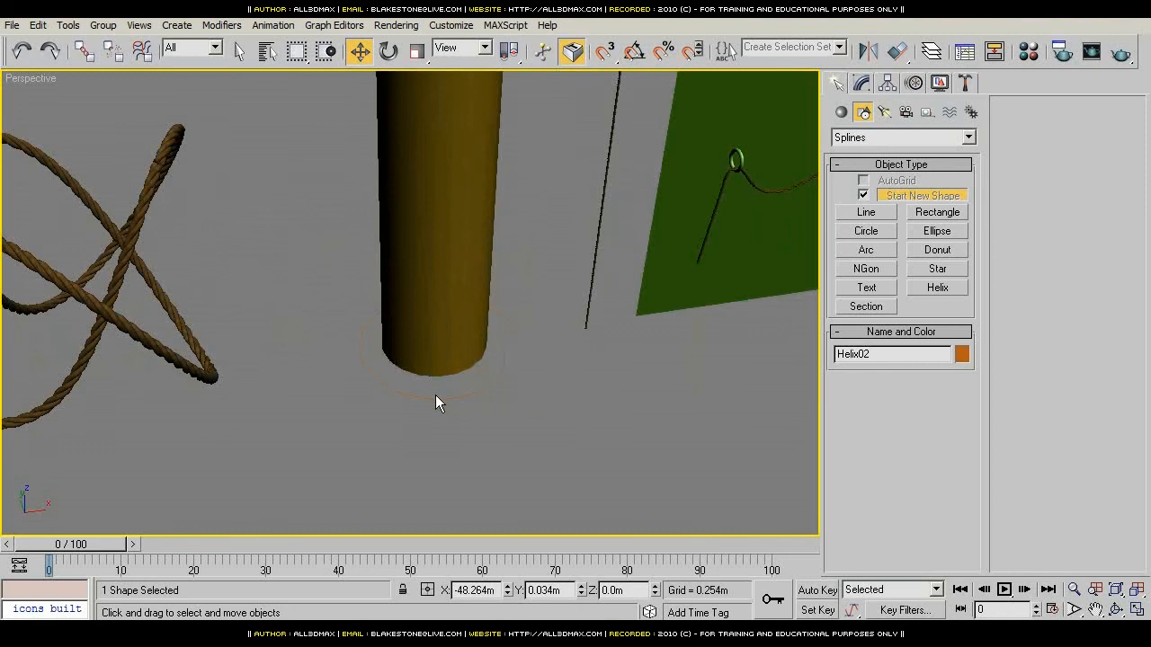
left_click_drag(558, 220, 603, 269)
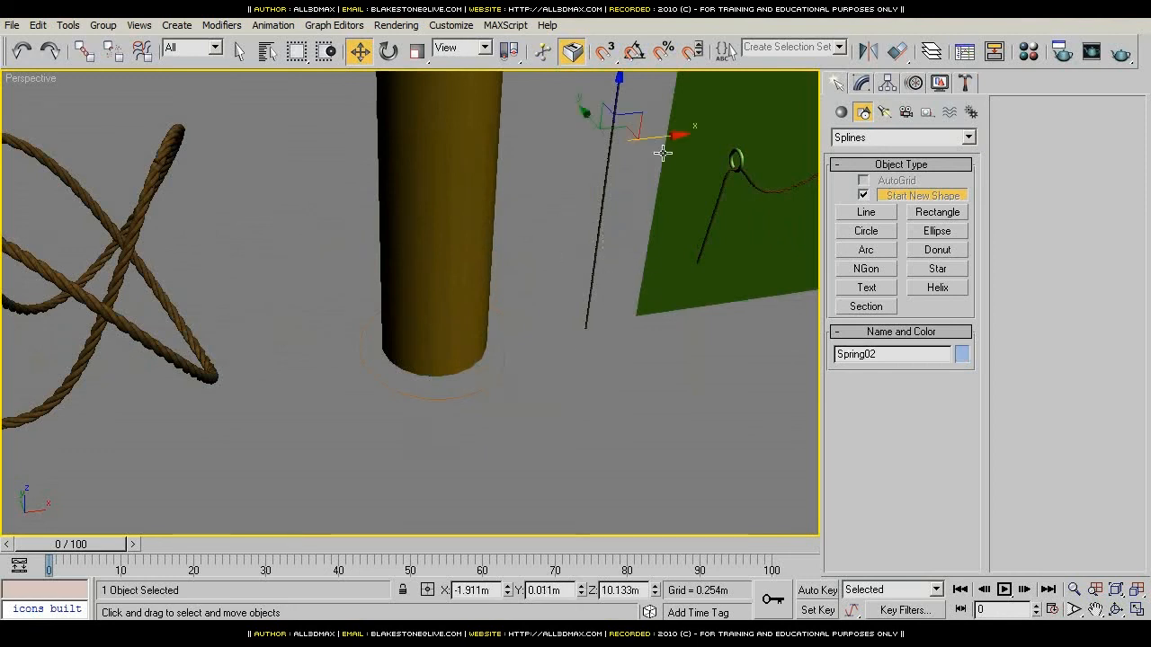
left_click_drag(659, 141, 628, 148, "shift")
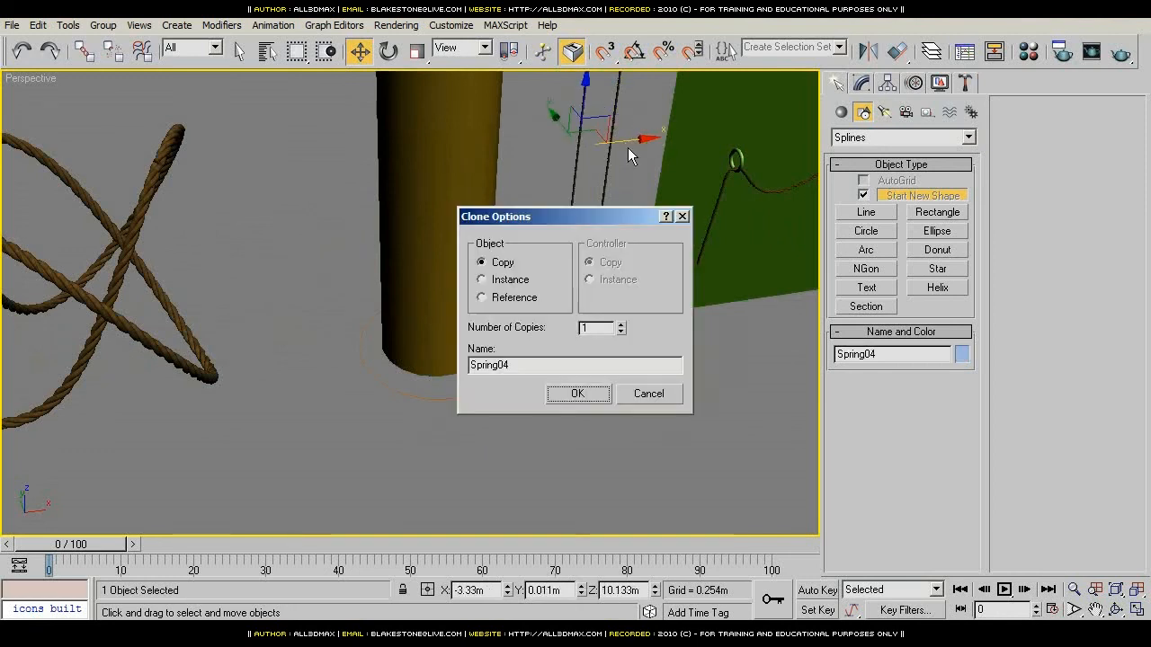
left_click(598, 400)
Step: Apply a PathDeform (WSM) modifier to the new rope copy, use Helix01 as its path, and move the rope to the path
left_click(861, 83)
left_click(913, 133)
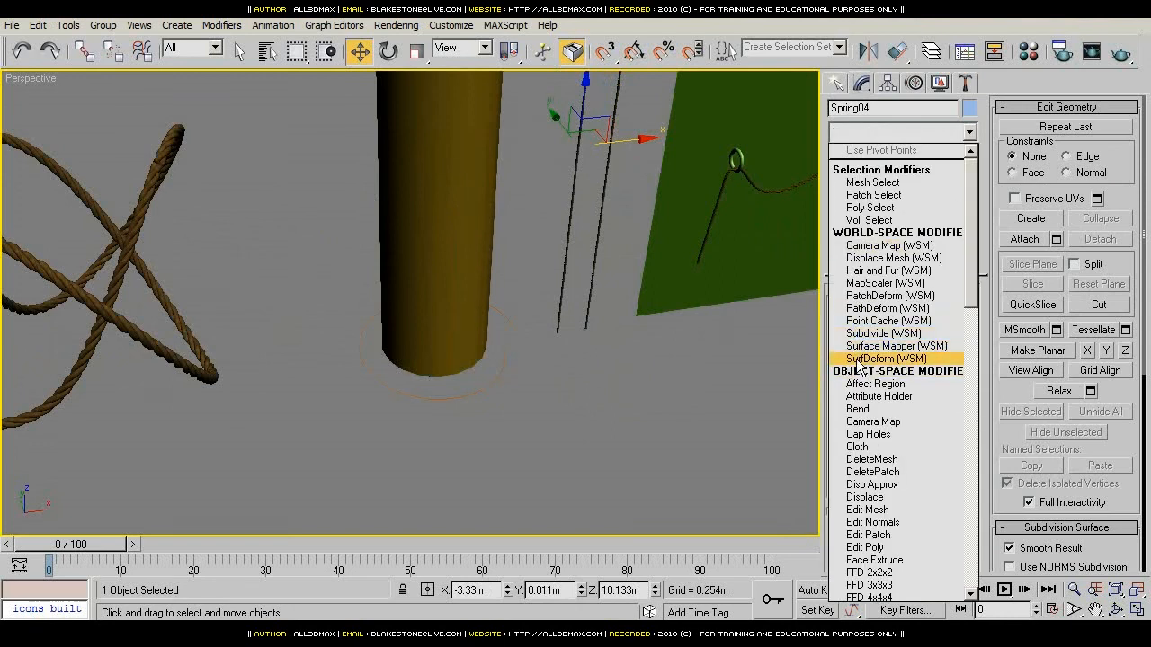
left_click(891, 308)
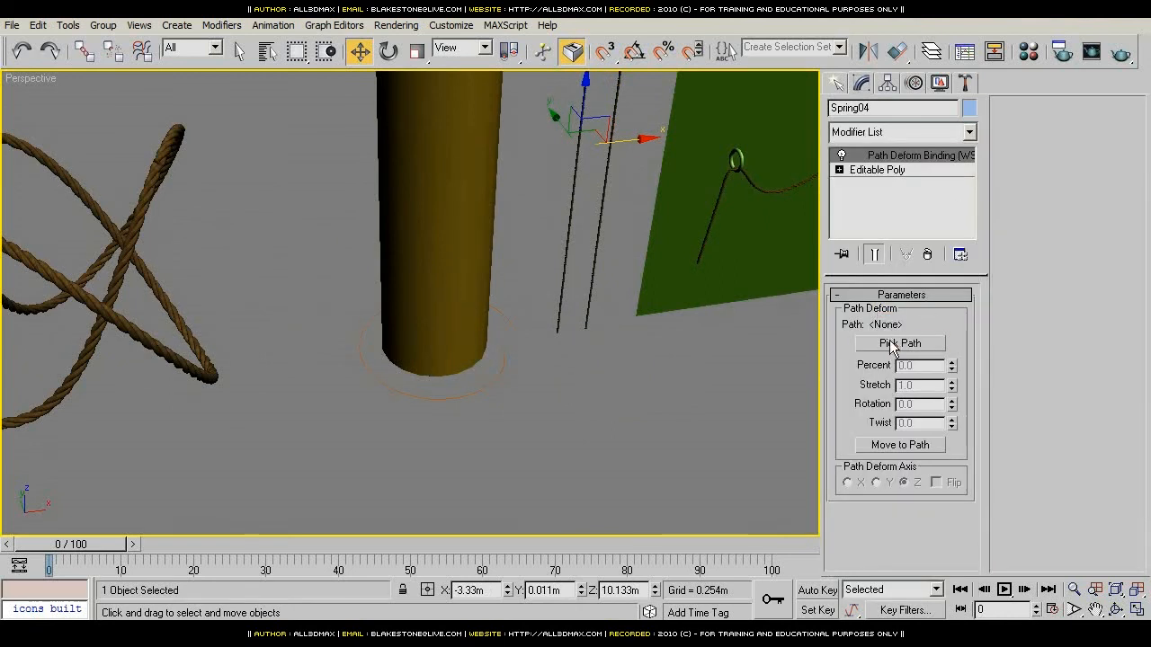
left_click(893, 345)
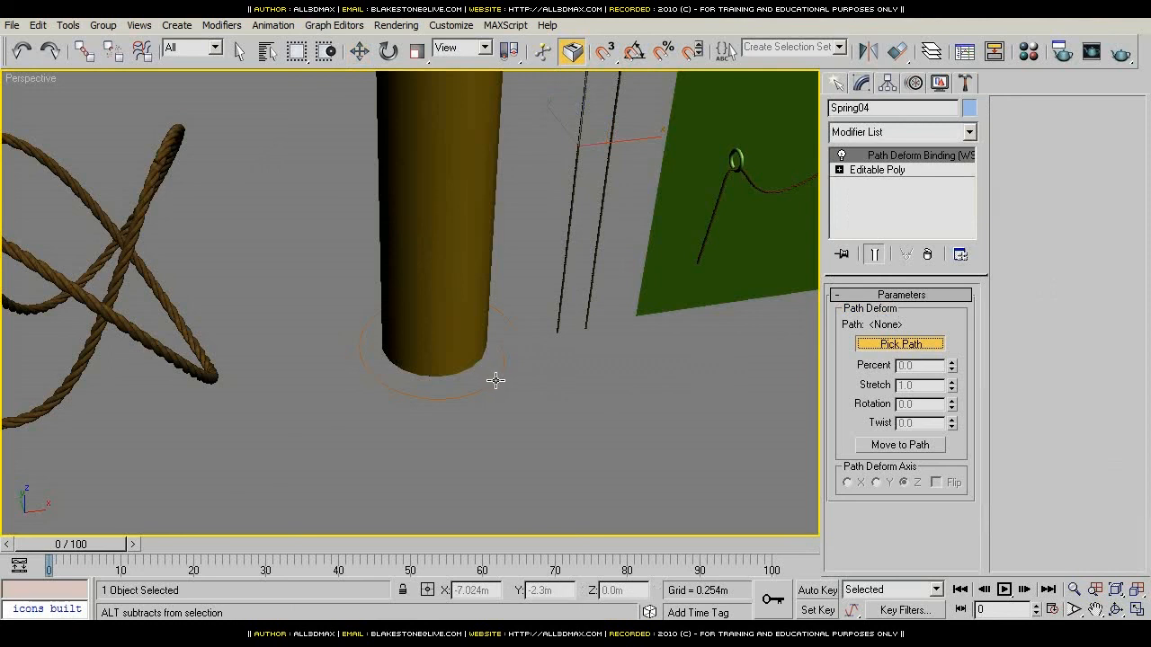
left_click(434, 397)
left_click(902, 447)
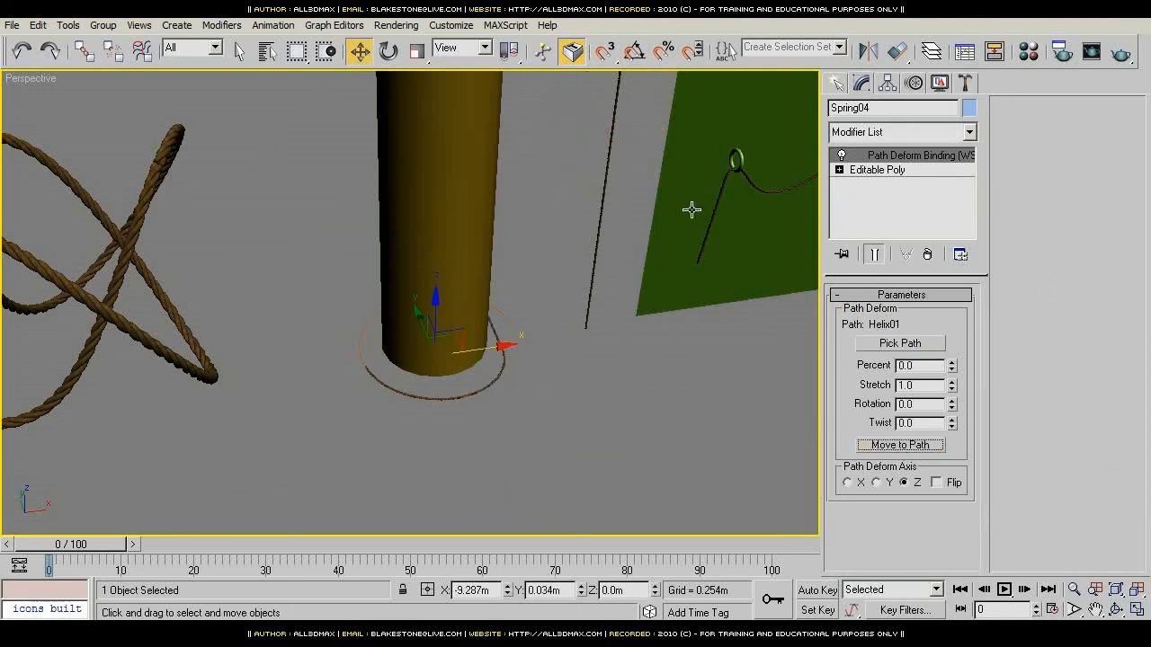
Step: Set Helix01's Radius 1 to about 2.366 m, its height to about 1.656 m and its turns to 3.38
left_click(507, 314)
scroll(556, 306, "up", 4)
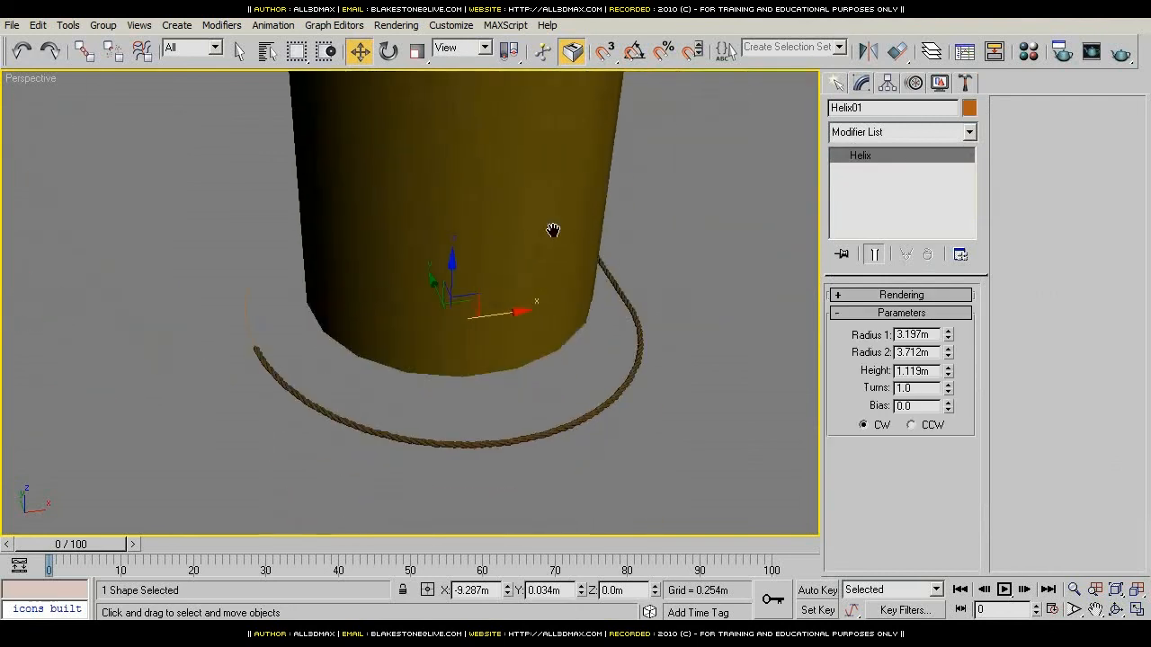
middle_click_drag(550, 280, 552, 270, "alt")
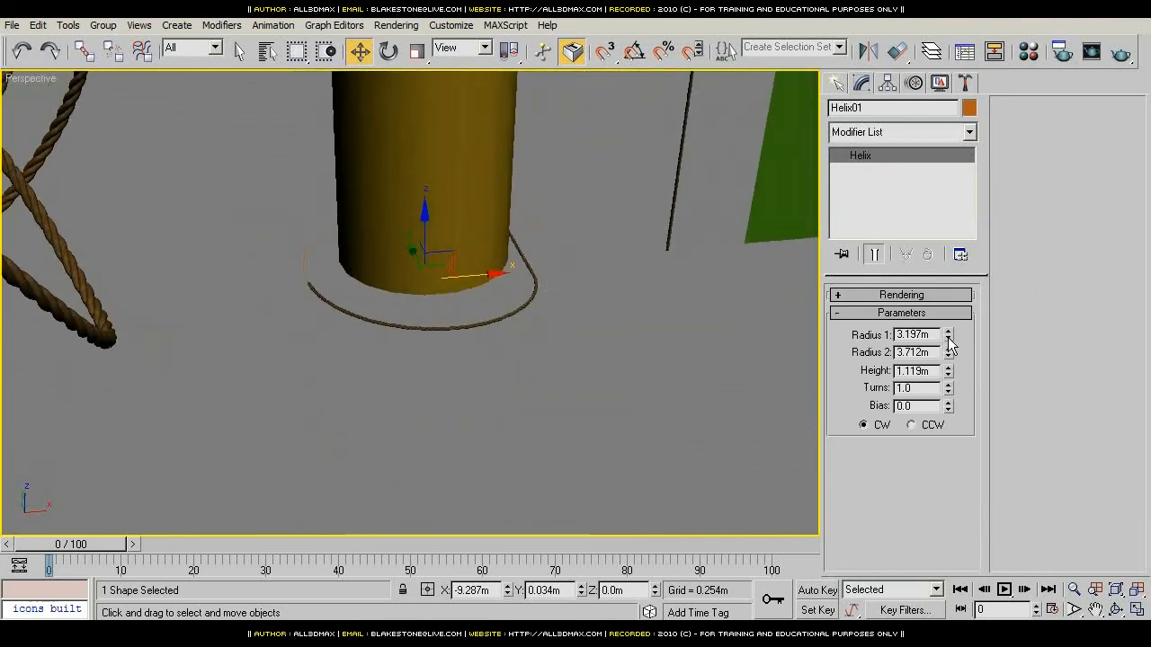
mouse_move(950, 340)
left_mouse_down()
mouse_move(949, 319)
mouse_move(950, 356)
mouse_move(938, 326)
left_mouse_up()
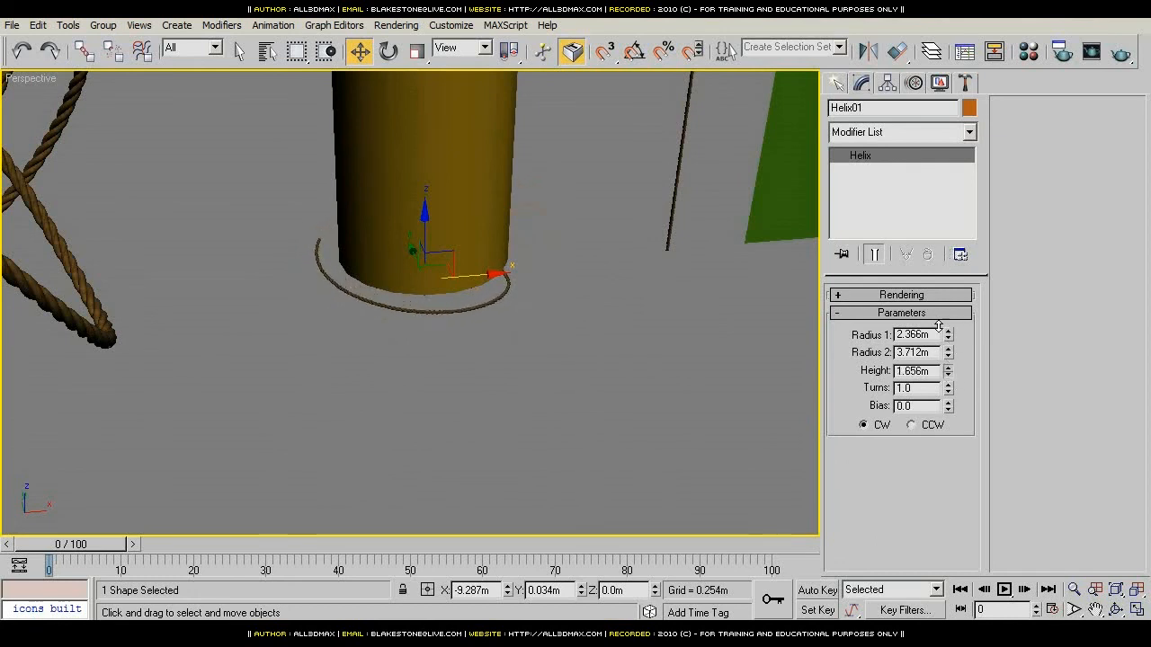
left_click_drag(949, 390, 962, 169)
Step: Increase Helix01's height to about 2.285 m and set its Radius 2 to about 3.953 m
right_click(948, 355)
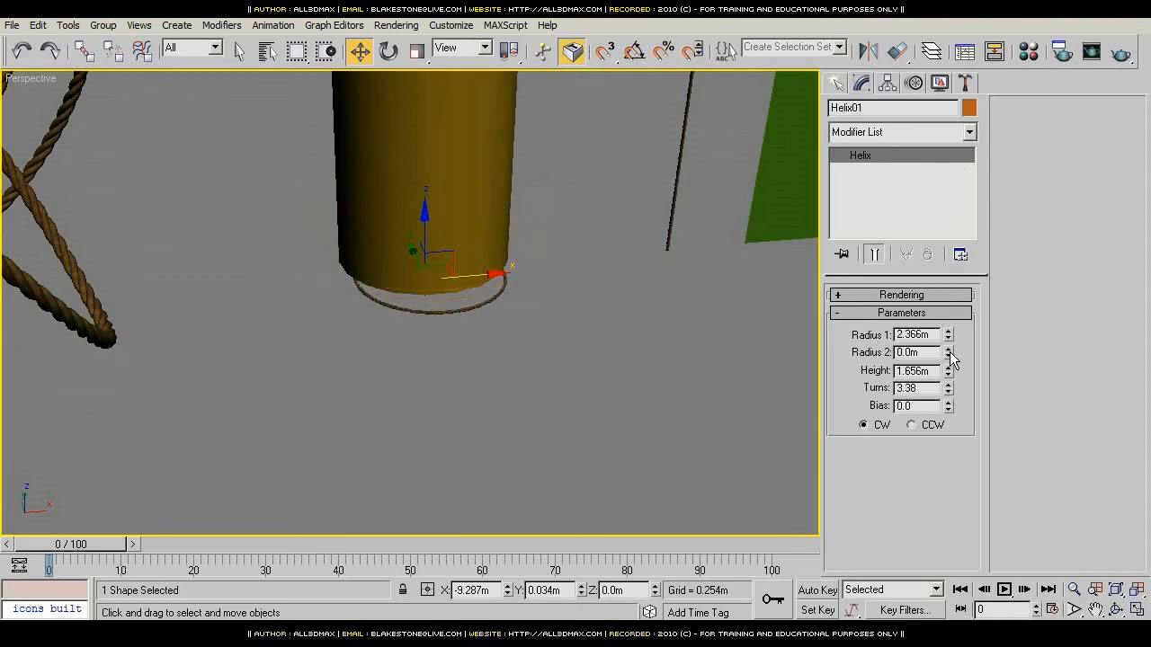
left_click_drag(951, 378, 913, 353)
middle_click_drag(629, 369, 705, 347, "alt")
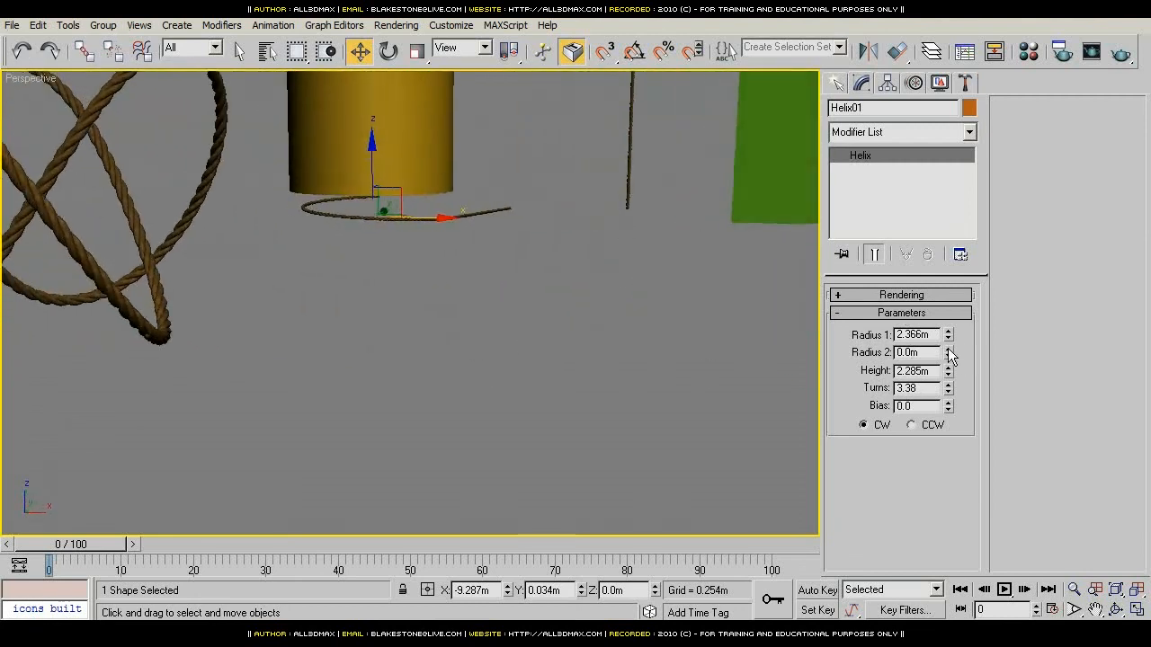
left_click_drag(949, 350, 957, 312)
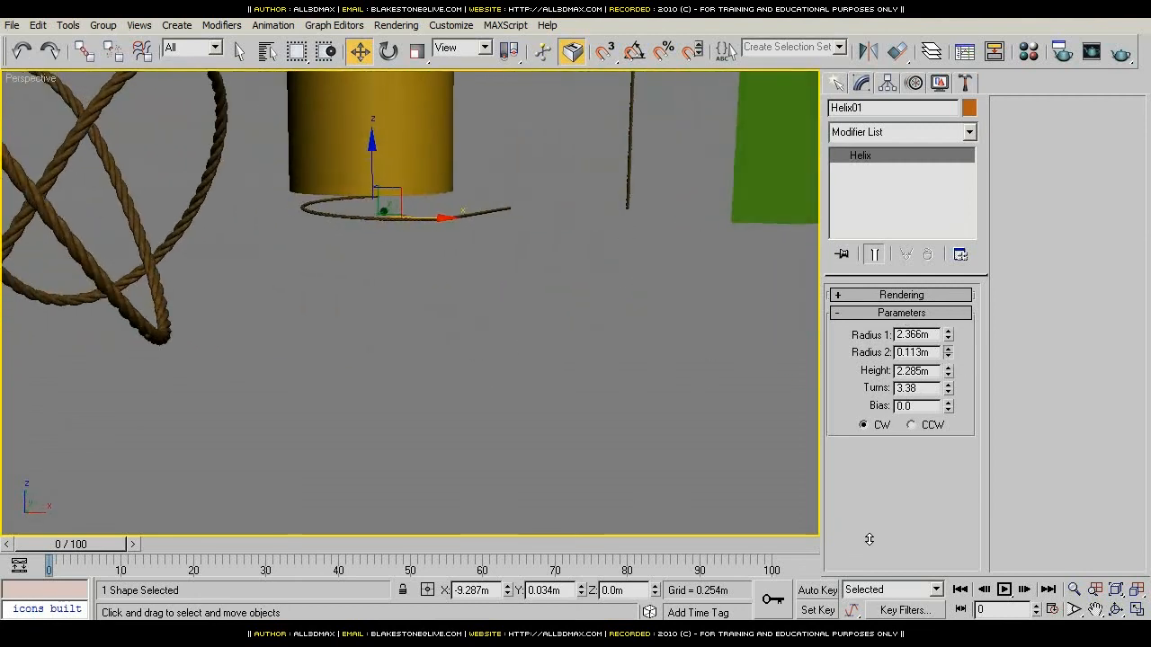
left_click_drag(949, 352, 893, 513)
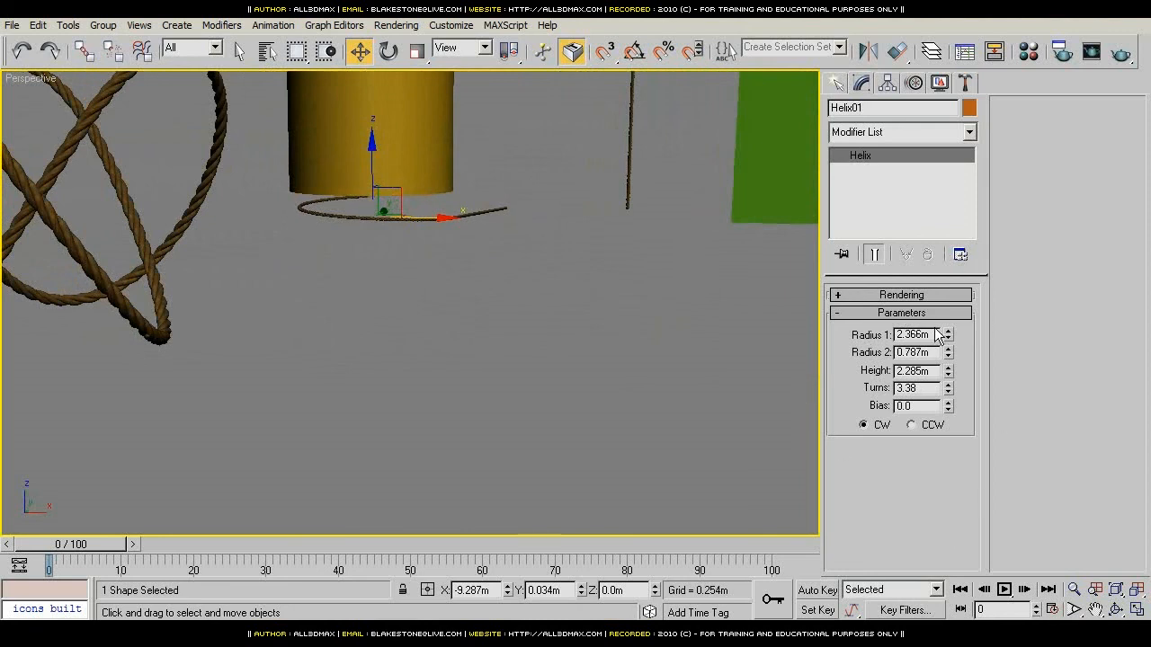
left_click_drag(948, 352, 791, 513)
left_click_drag(764, 585, 764, 629)
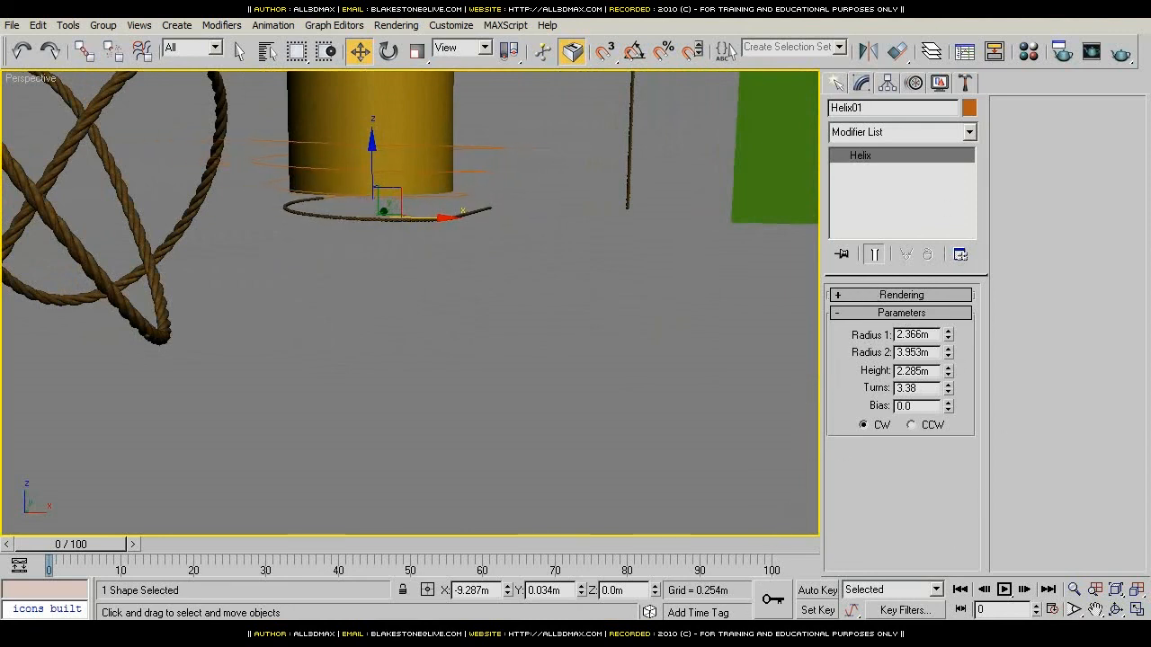
Step: Set both Radius 1 and Radius 2 of Helix01 to 3 m
left_click_drag(947, 330, 942, 305)
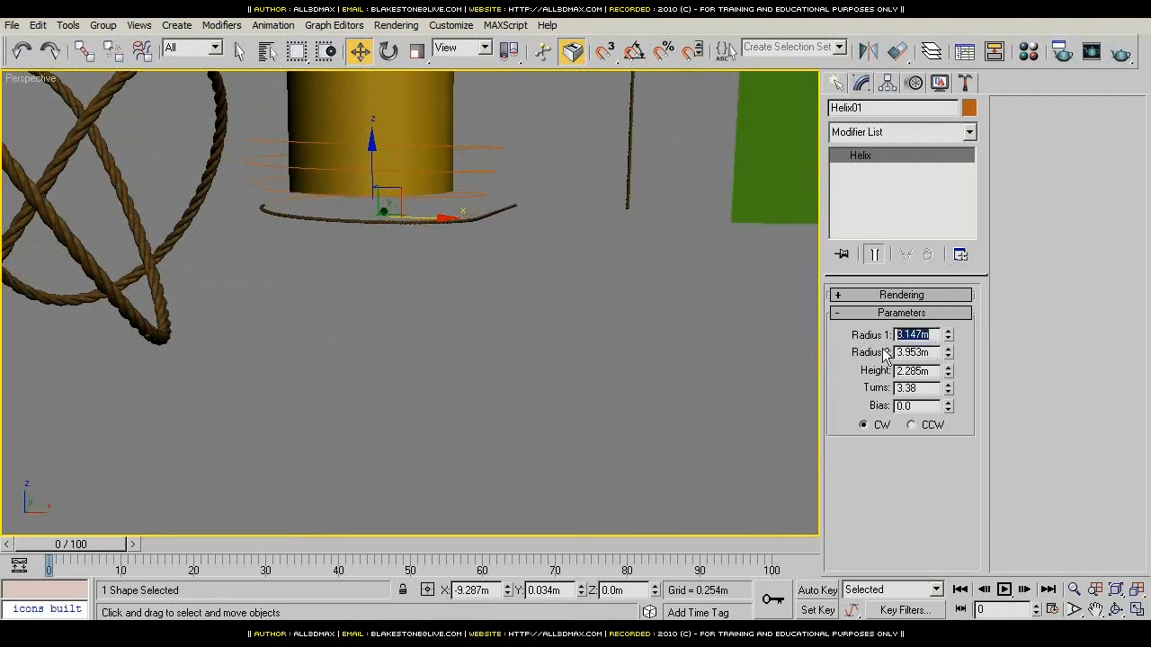
type("3")
key("Tab")
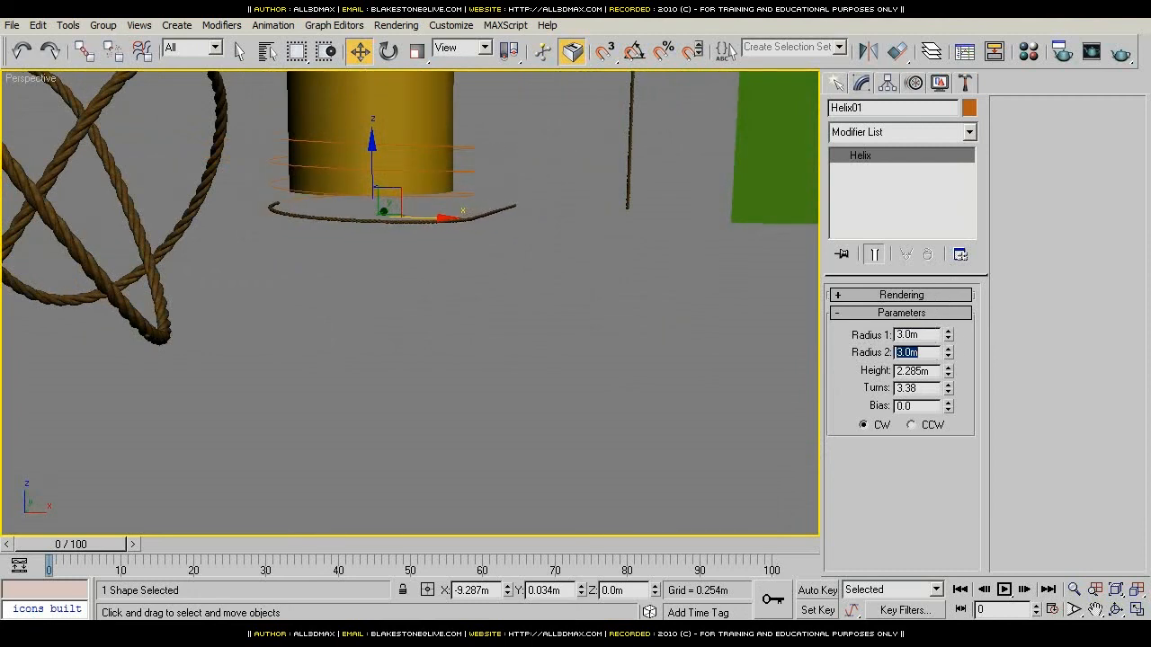
Step: Scale the rope at the cylinder's base uniformly to about 528% and set its path deform Percent to 38
middle_click_drag(421, 288, 429, 287, "alt")
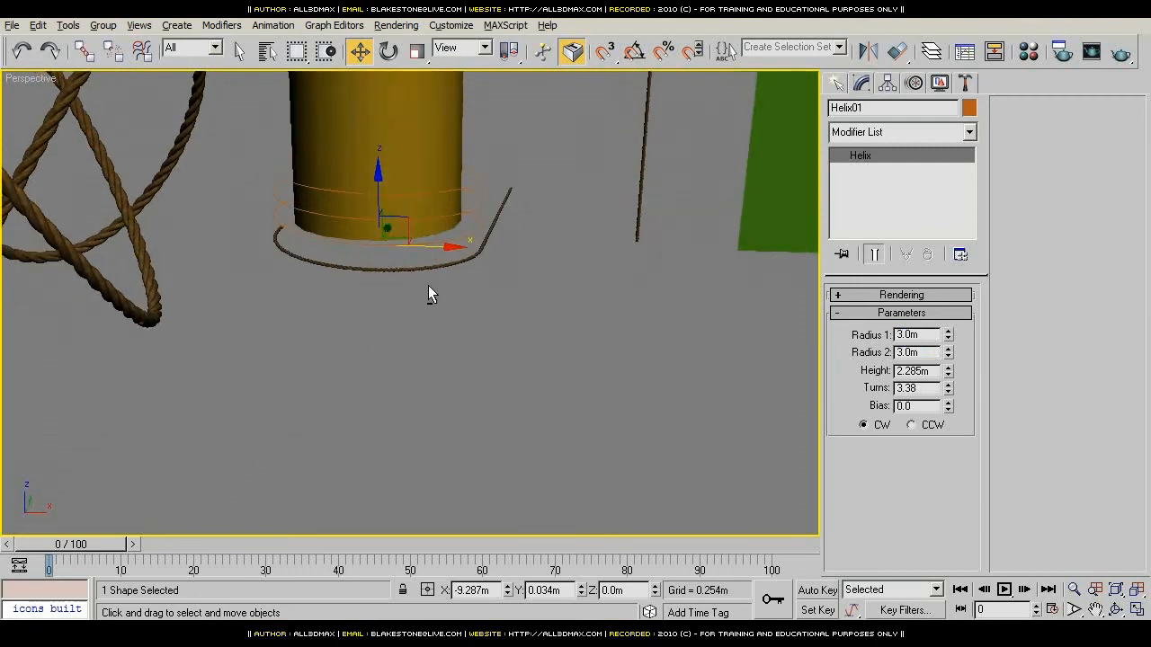
left_click(508, 191)
left_click(416, 52)
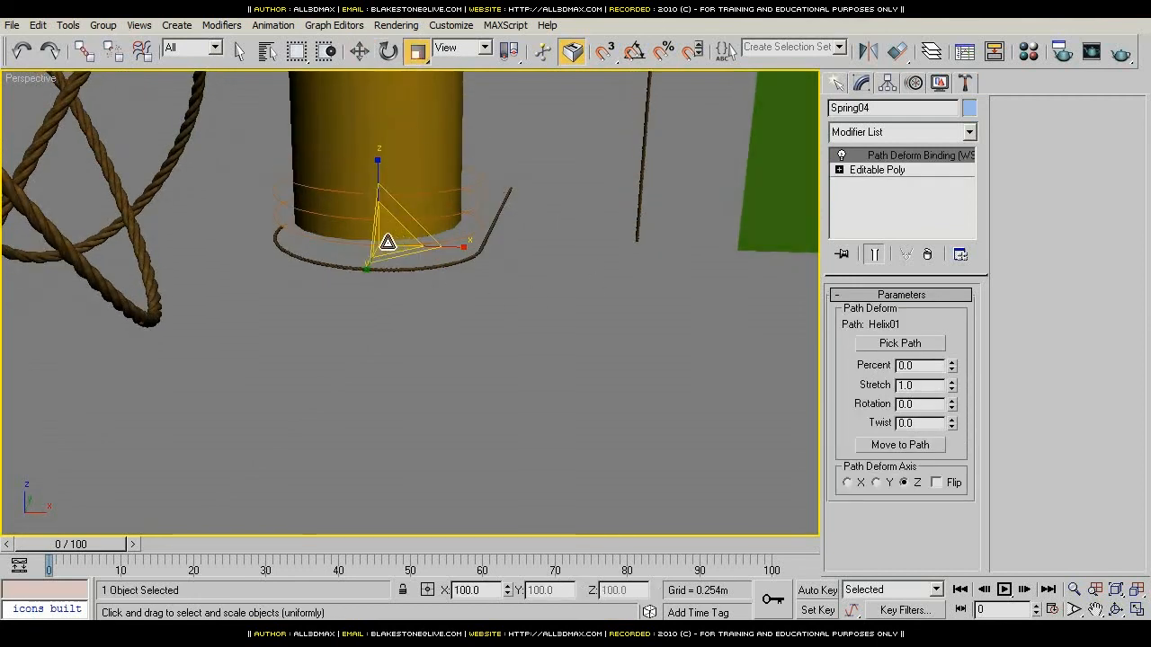
left_click_drag(386, 239, 439, 488)
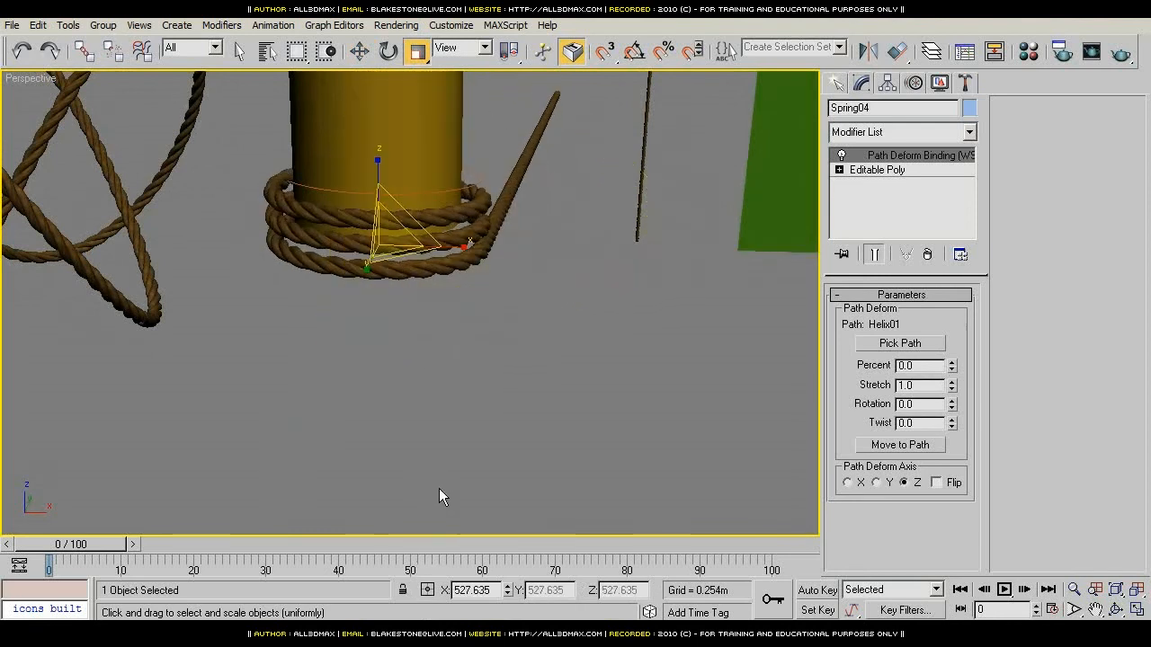
left_click(359, 52)
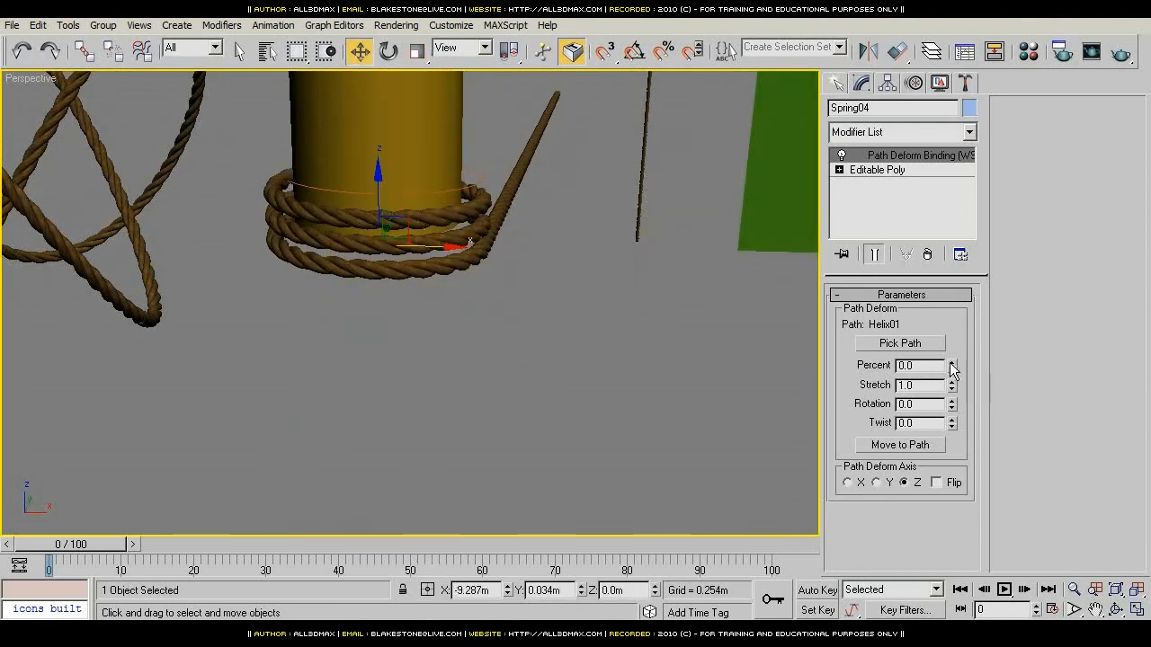
left_click_drag(951, 369, 961, 294)
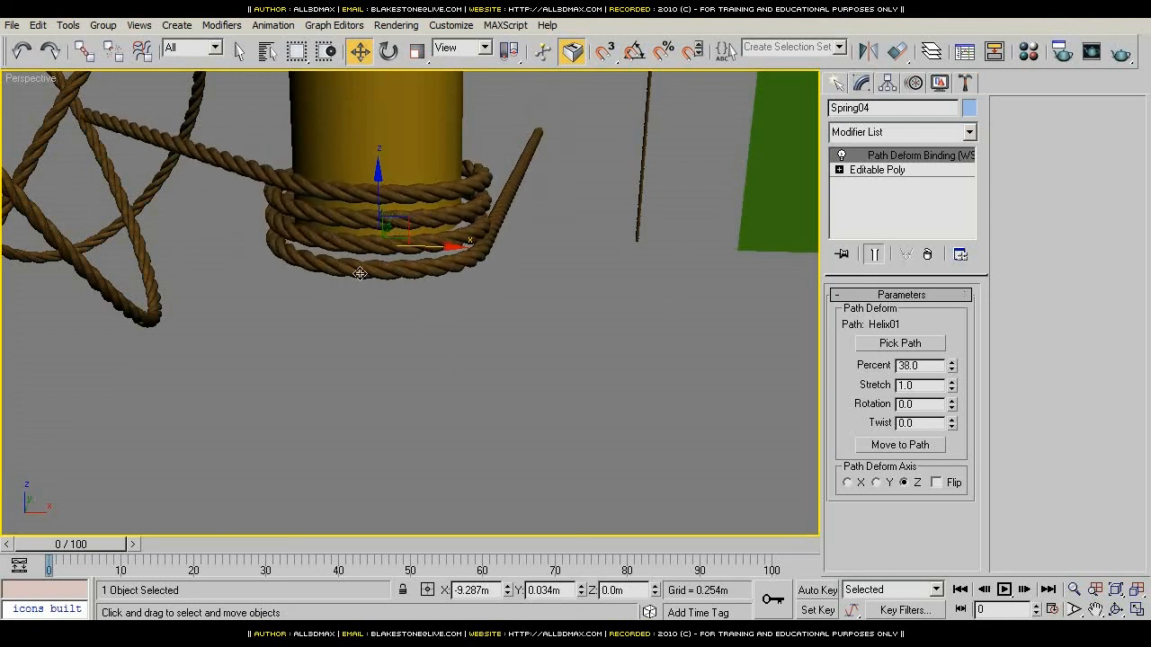
Step: Increase Helix01's height to about 3.062 m and its turns to about 5.543
left_click(381, 192)
left_click(382, 192)
left_click(383, 193)
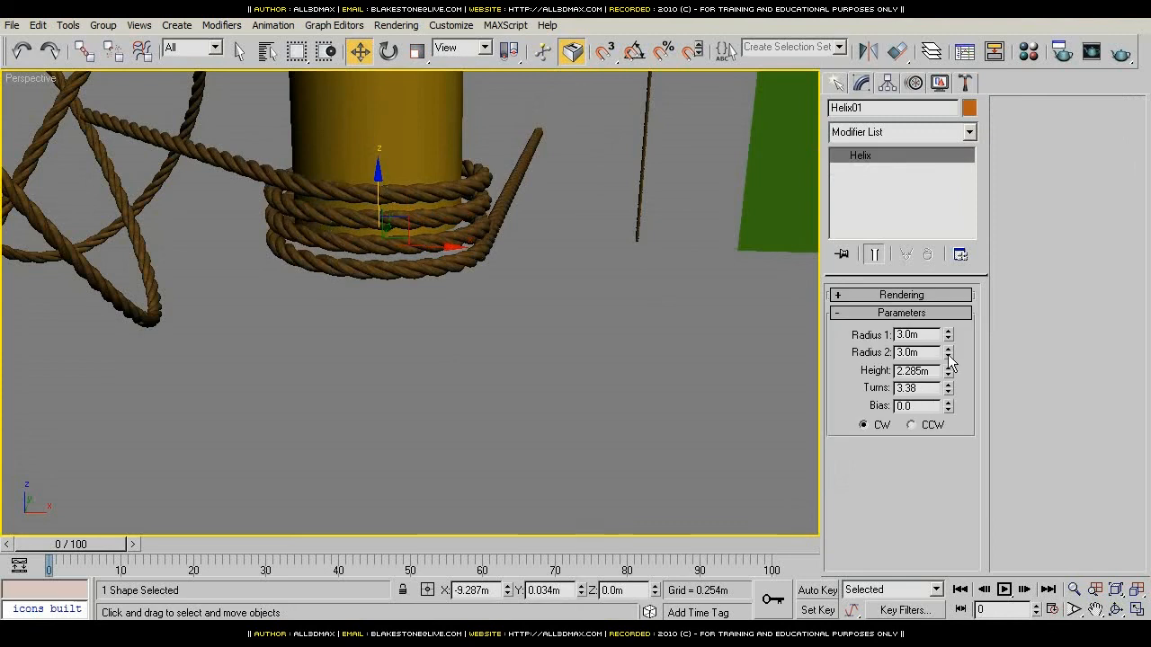
left_click_drag(949, 376, 966, 325)
Step: Slide the rope further along Helix01 by setting its path deform Percent to 49.5
left_click(518, 199)
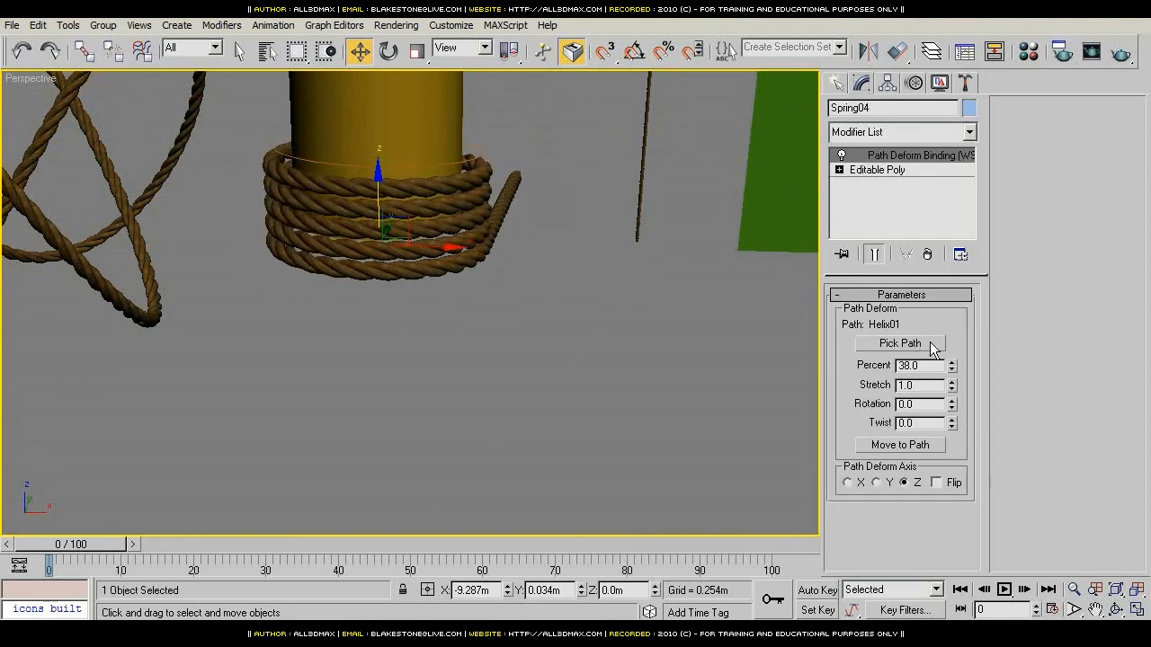
left_click_drag(951, 369, 953, 344)
left_click(860, 171)
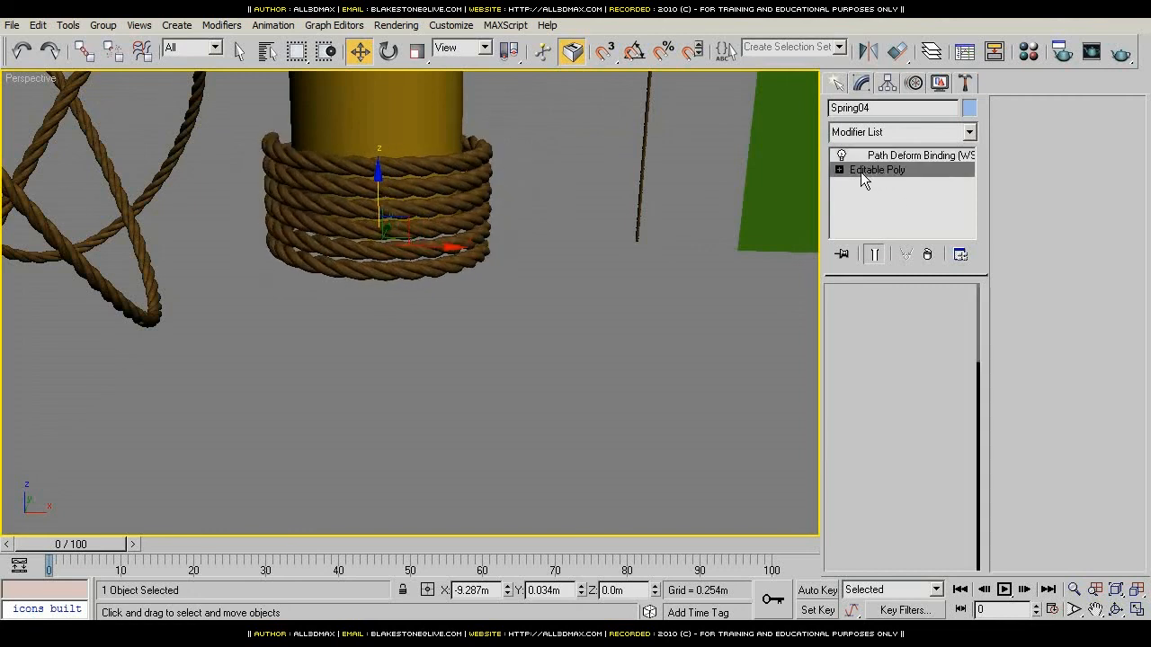
left_click(885, 157)
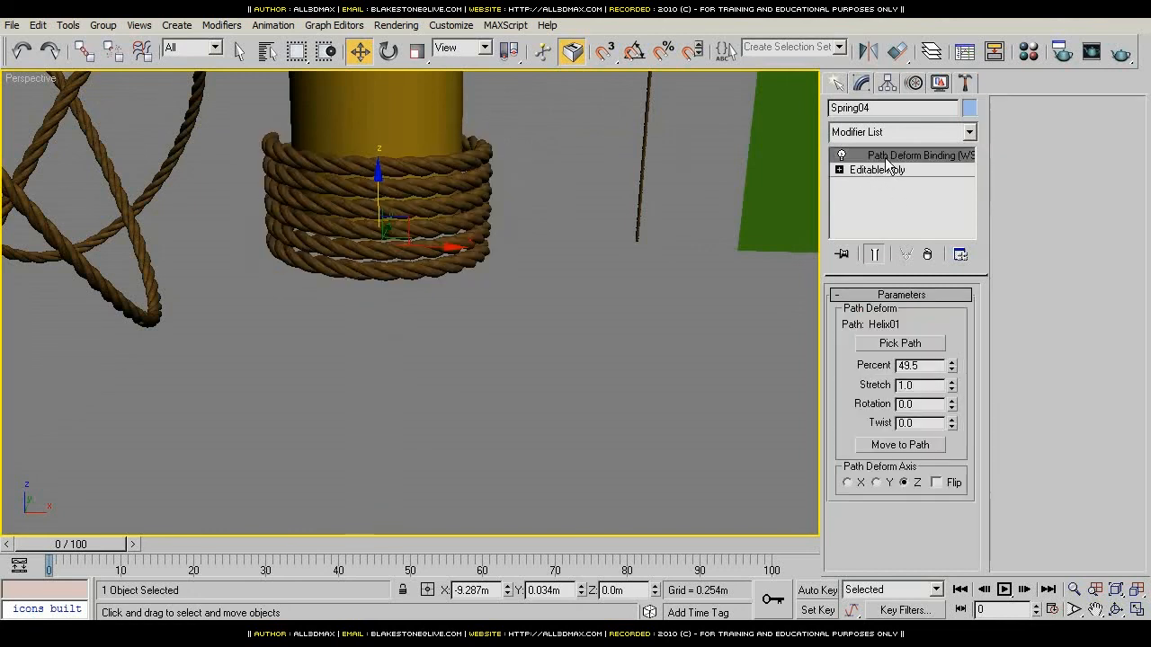
Step: Tighten the coils by reducing Helix01's height to about 2.687 m
left_click(458, 162)
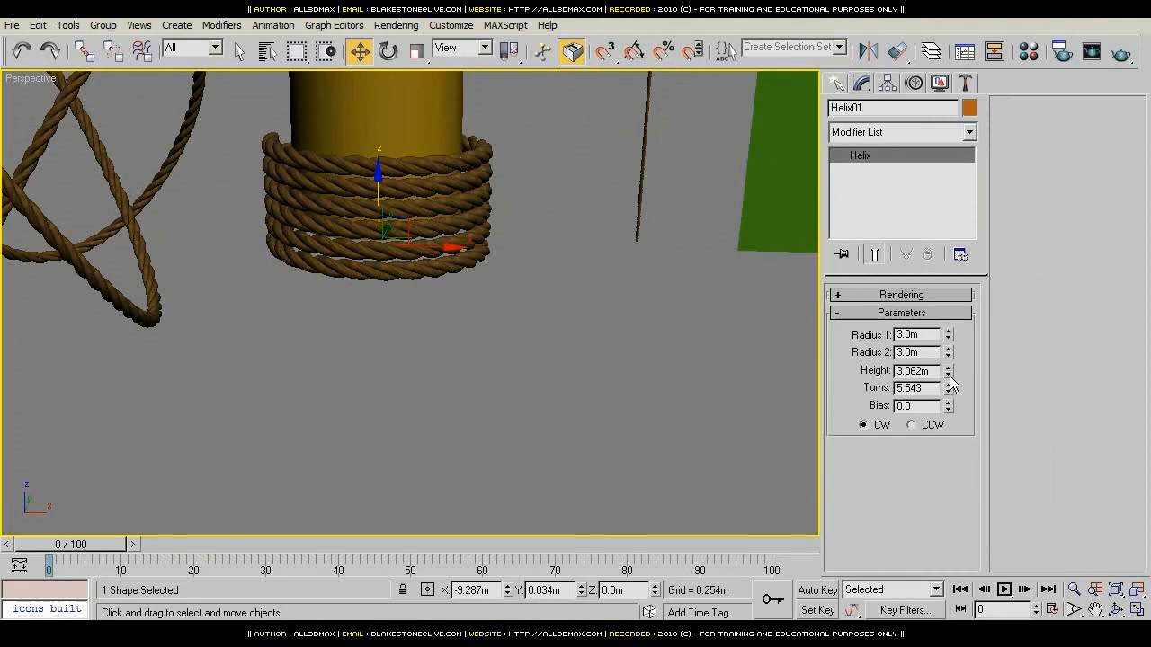
left_click_drag(951, 384, 951, 385)
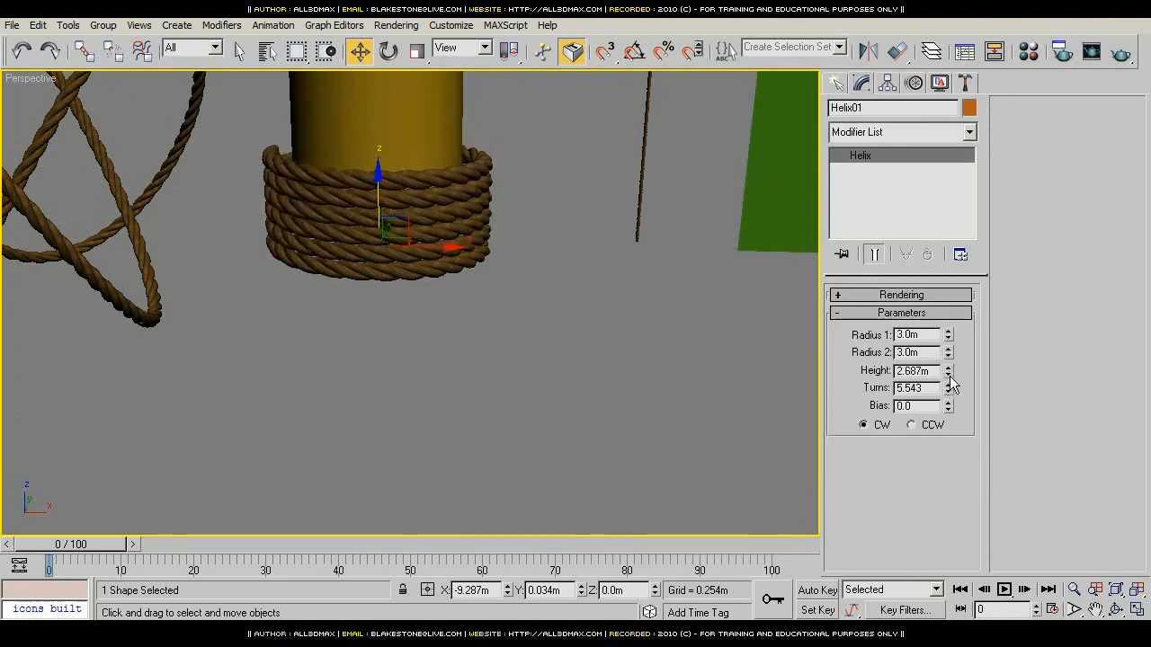
double_click(926, 336)
Step: Increase the yellow cylinder's radius to about 2.868 m so it fills the rope coil
middle_click_drag(435, 260, 618, 260, "alt")
left_click(432, 207)
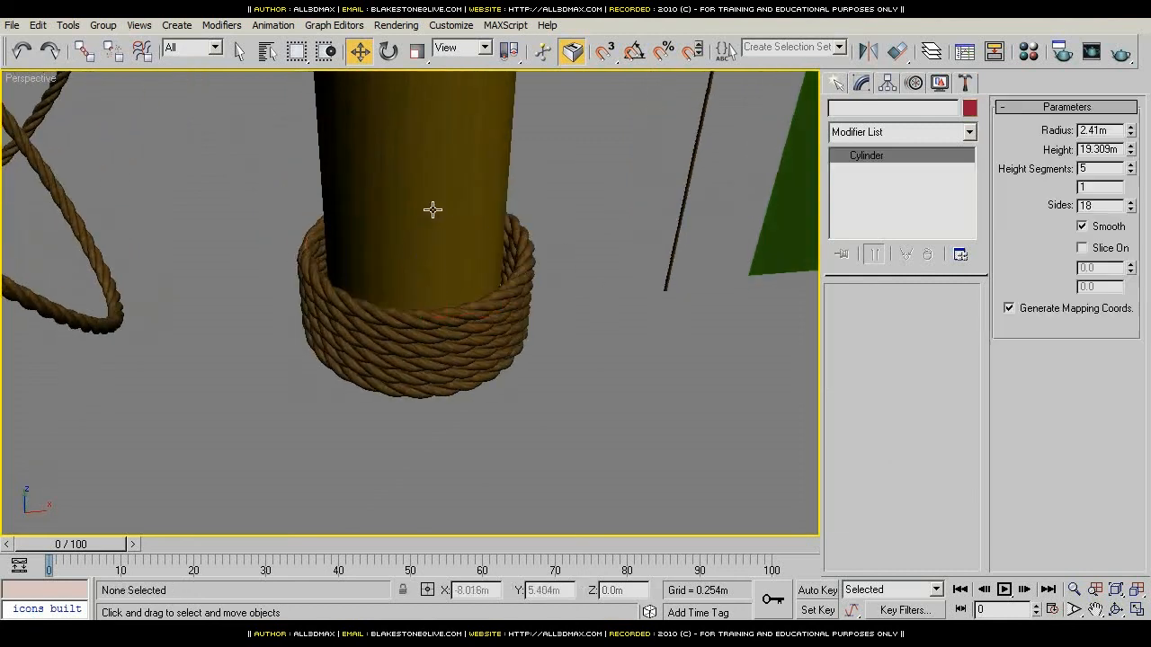
left_click_drag(964, 318, 972, 302)
Step: Move the cylinder down through the rope coil to about Z -1.719 m
middle_click_drag(586, 389, 557, 339, "alt")
scroll(431, 306, "down", 5)
middle_click_drag(411, 294, 495, 369)
middle_click_drag(495, 368, 522, 335, "alt")
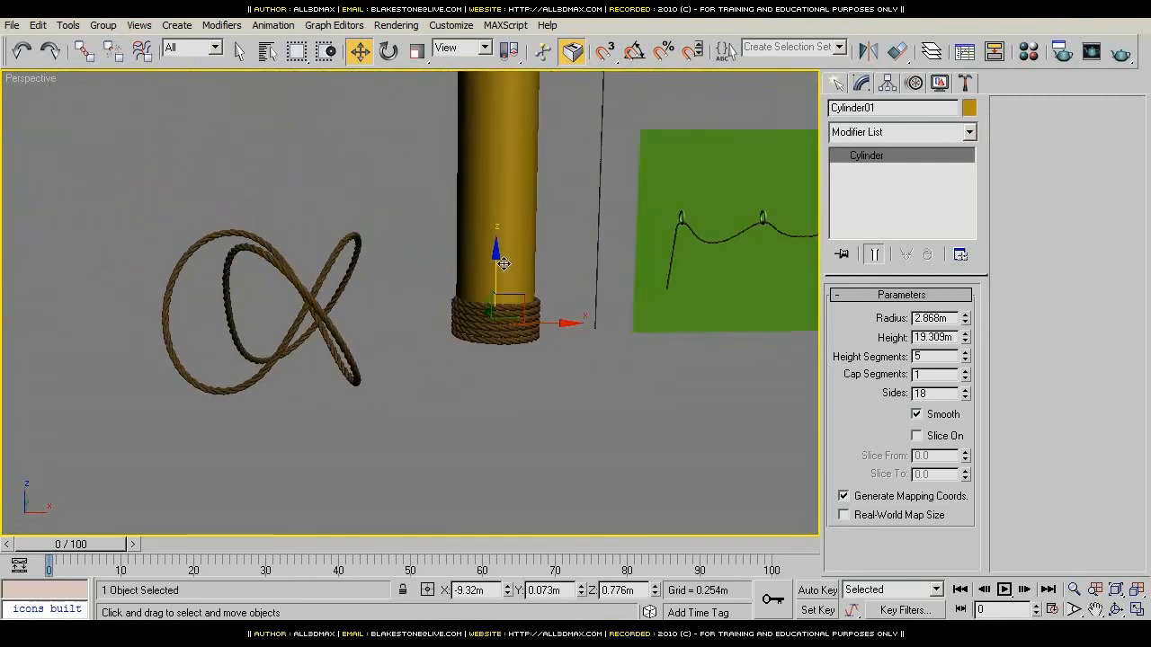
left_click_drag(498, 268, 563, 300)
middle_click_drag(563, 294, 531, 369, "alt")
scroll(477, 347, "down", 4)
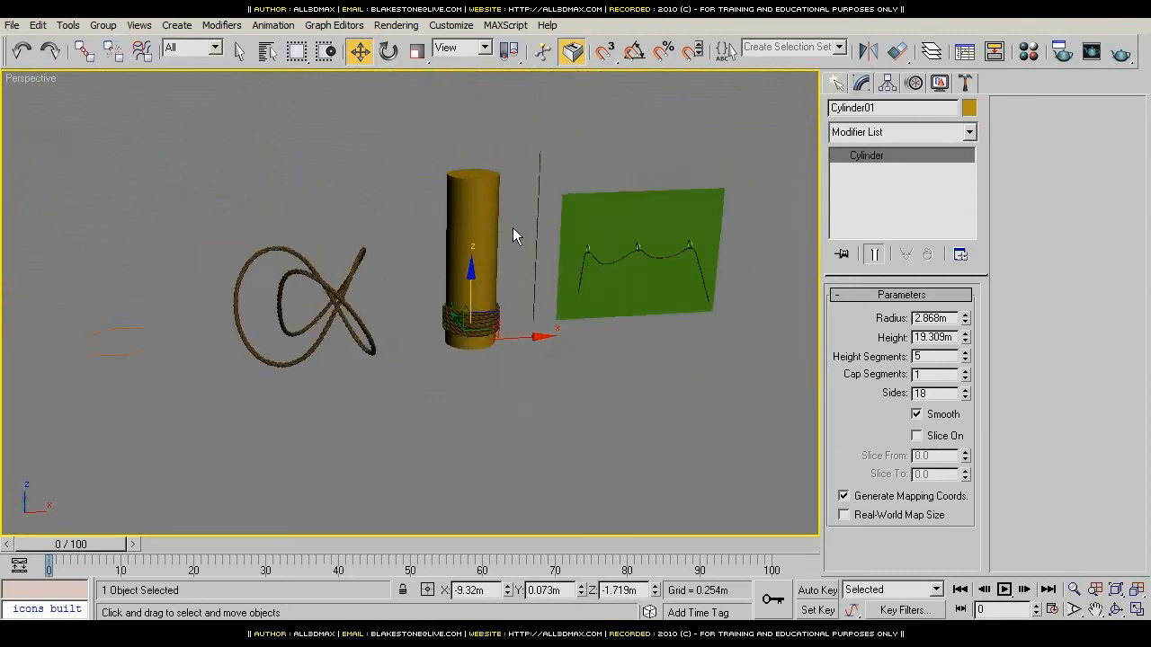
Step: Apply a PathDeform (WSM) modifier to the remaining straight rope, use Helix02 as its path, and move the rope to the path
left_click(601, 299)
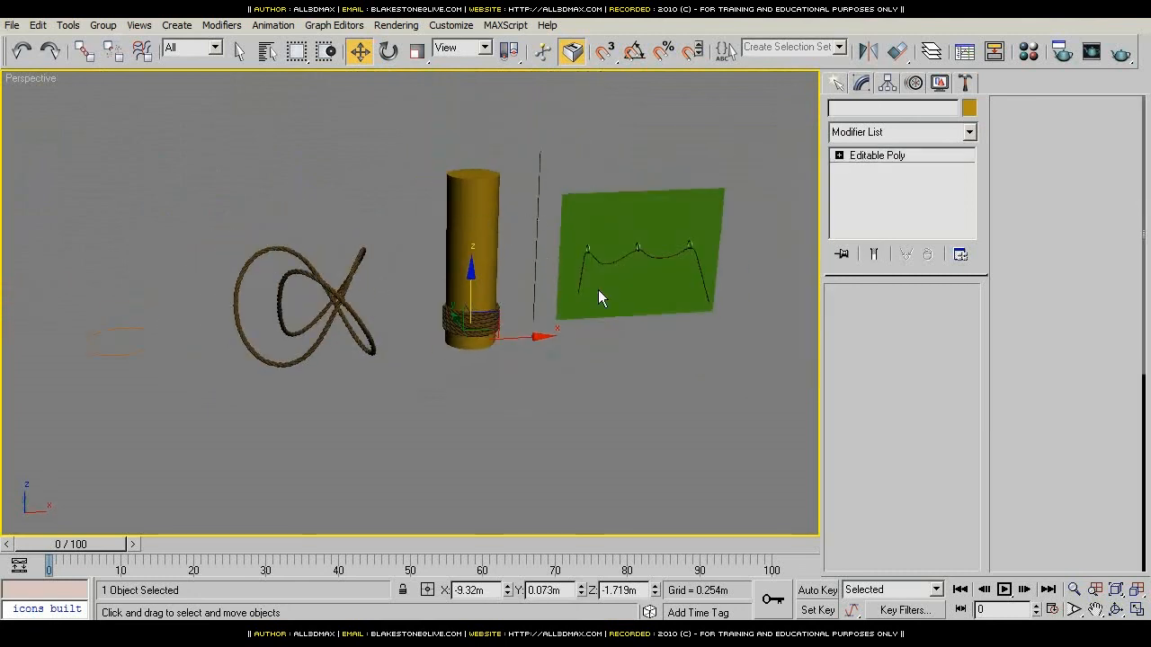
left_click(923, 133)
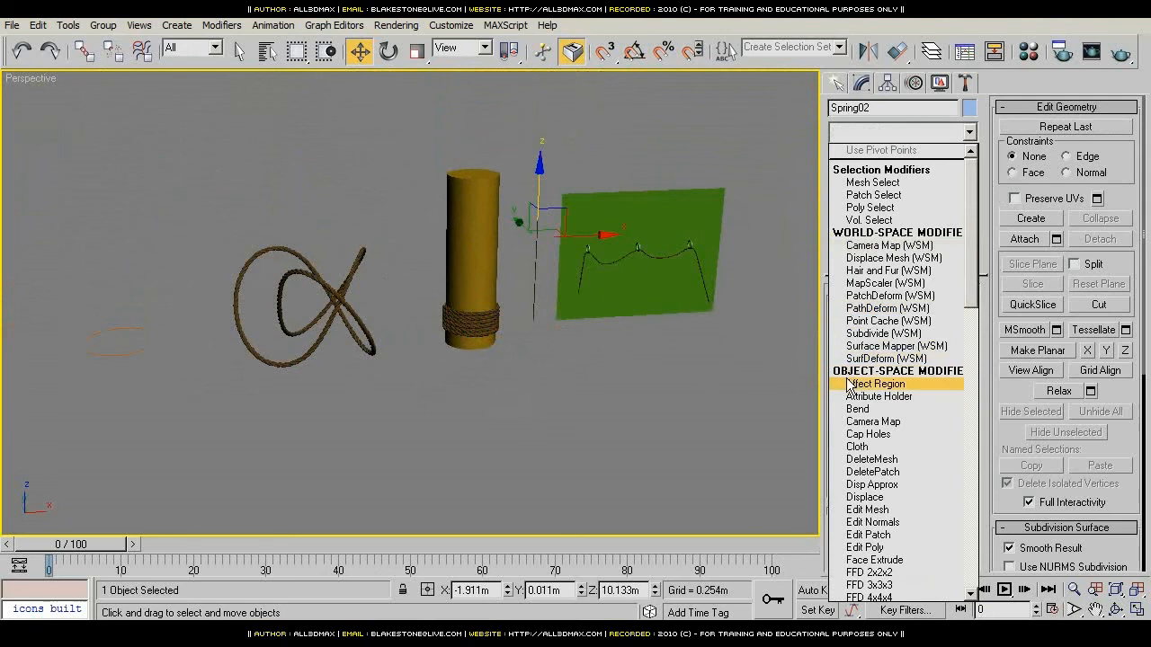
left_click(891, 310)
middle_click_drag(515, 352, 761, 337)
left_click(900, 343)
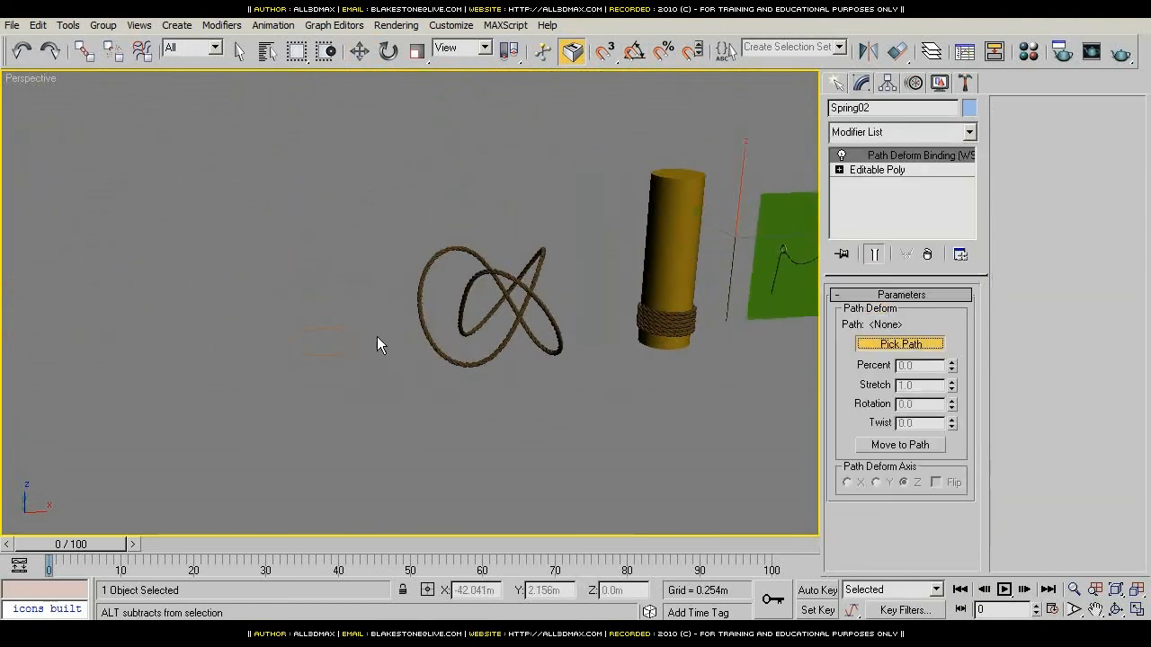
left_click(336, 330)
left_click(900, 445)
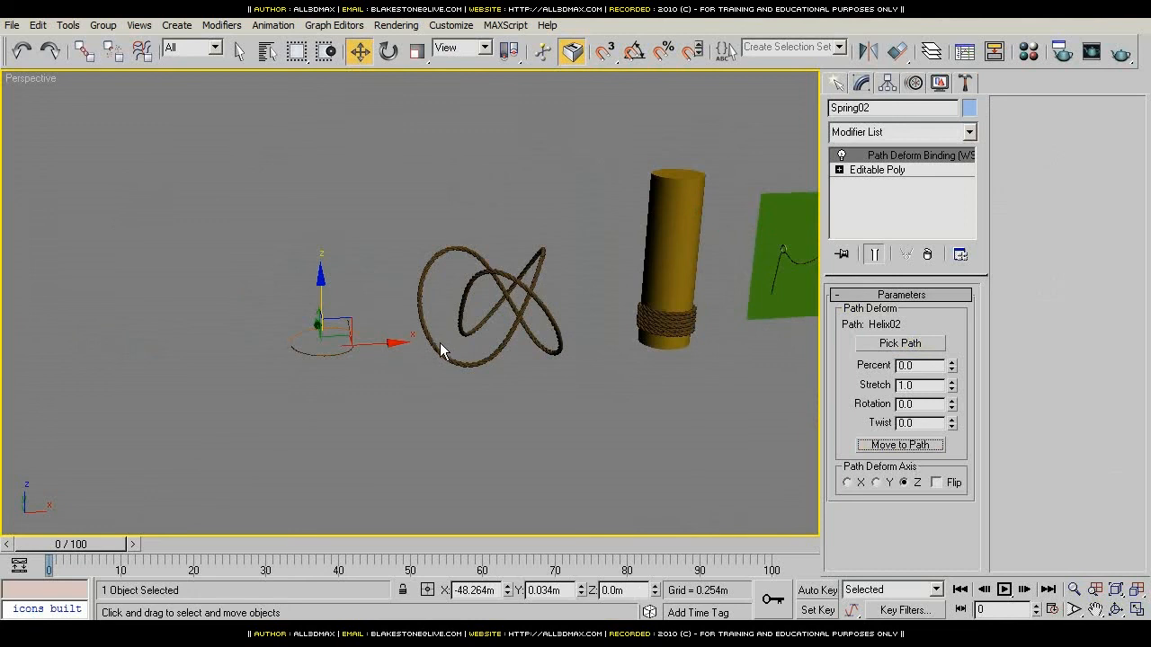
Step: Scale the rope on Helix02 up uniformly until it is thick and long enough to loop around the helix
scroll(468, 355, "up", 4)
left_click(419, 60)
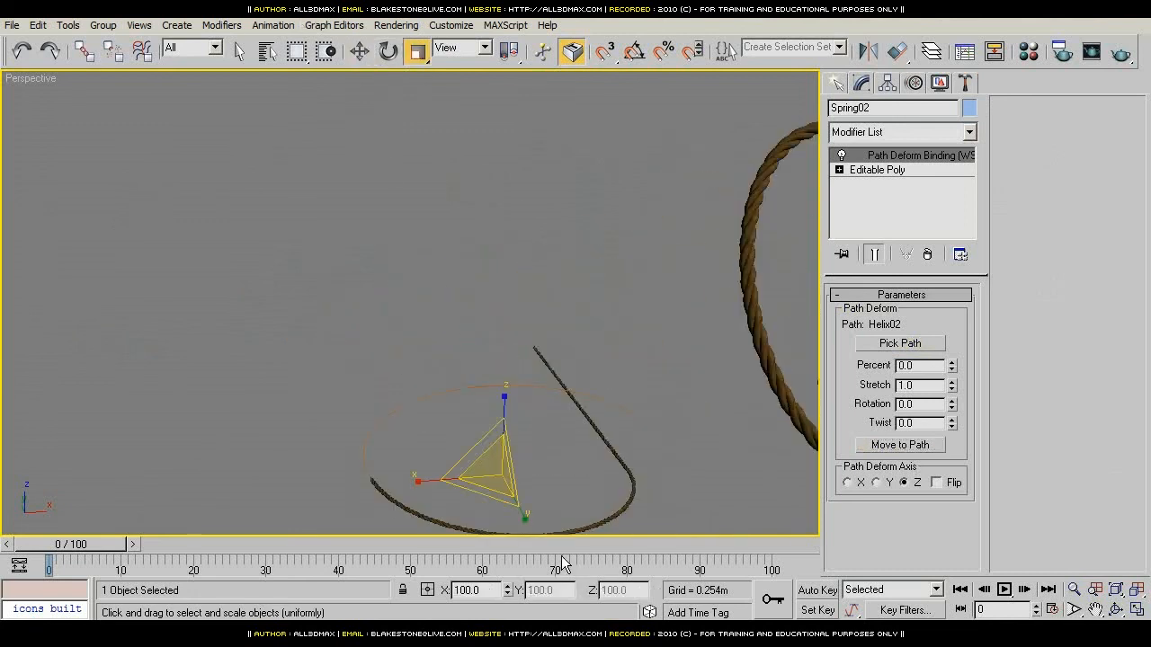
middle_click_drag(583, 482, 629, 498, "alt")
left_click_drag(579, 482, 448, 158)
left_click(368, 44)
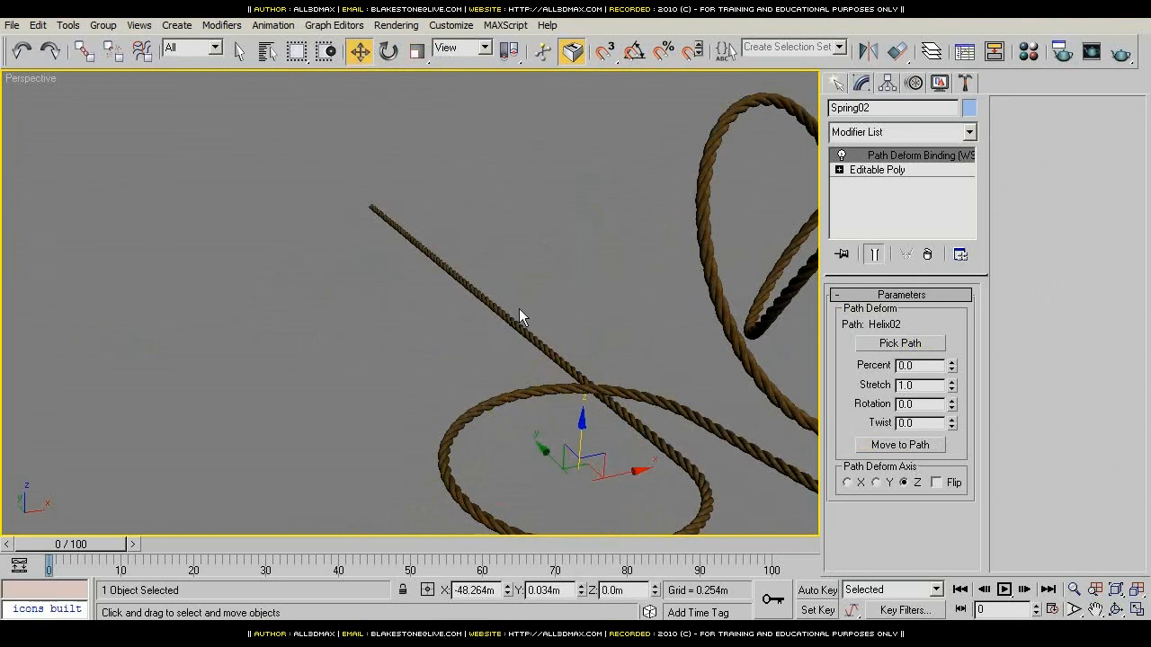
middle_click_drag(519, 310, 378, 207)
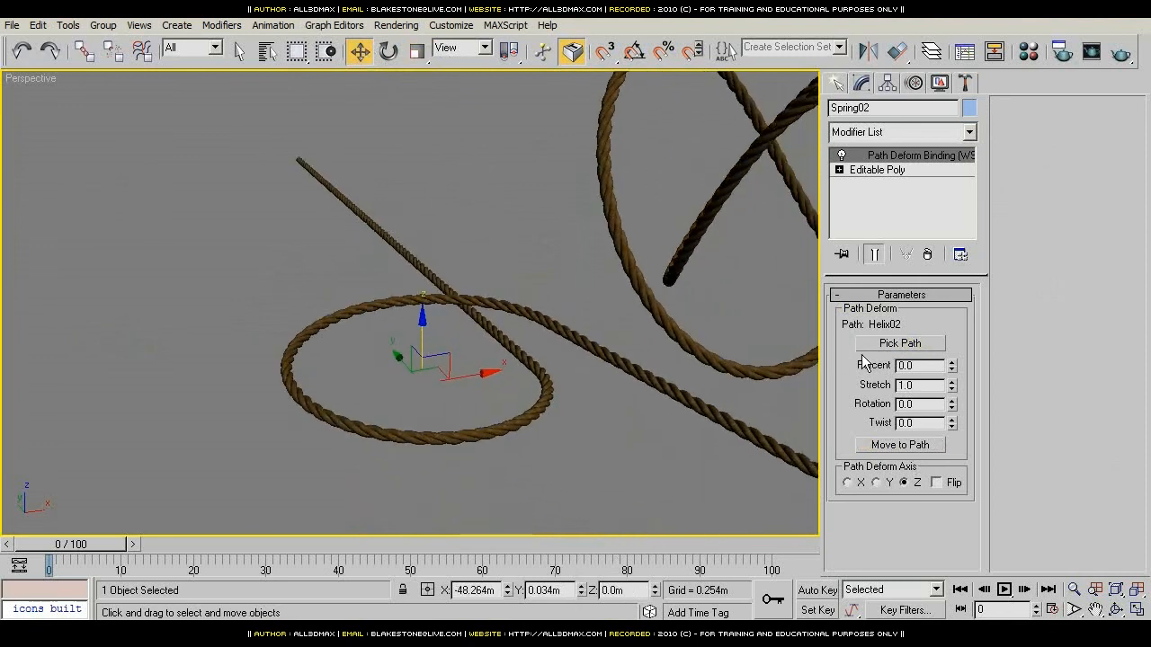
Step: Set Helix02's Radius 2 to 0 m, its Radius 1 to about 3.006 m and its turns to 3.28
left_click(428, 437)
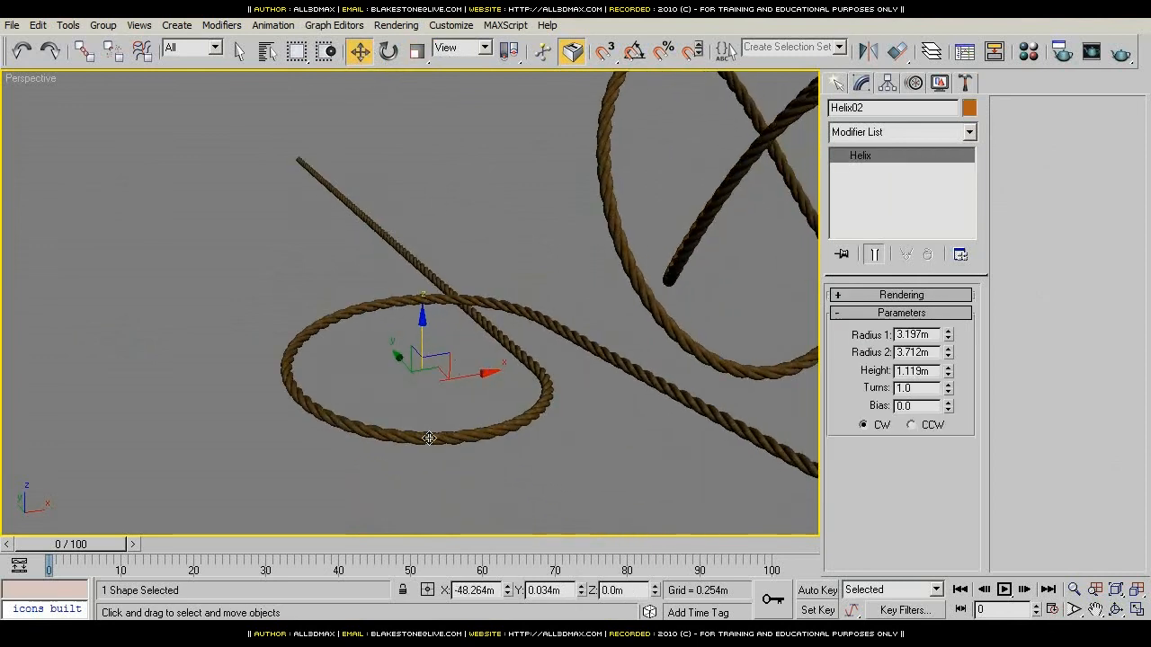
right_click(947, 356)
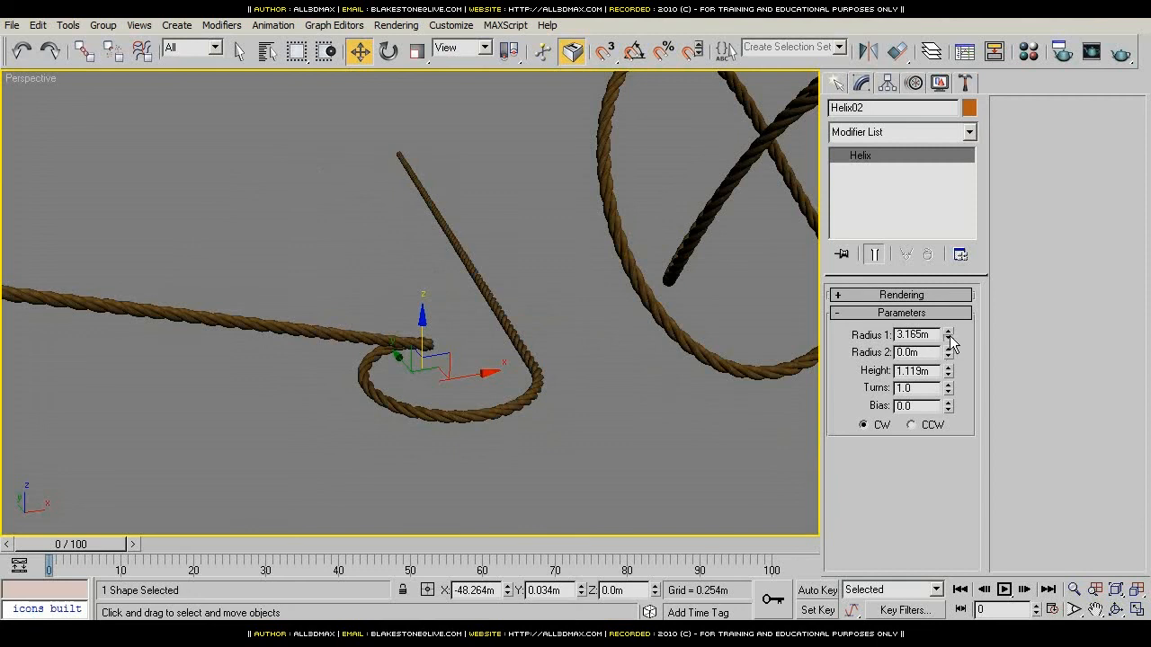
mouse_move(948, 338)
left_mouse_down()
mouse_move(939, 379)
mouse_move(947, 347)
left_mouse_up()
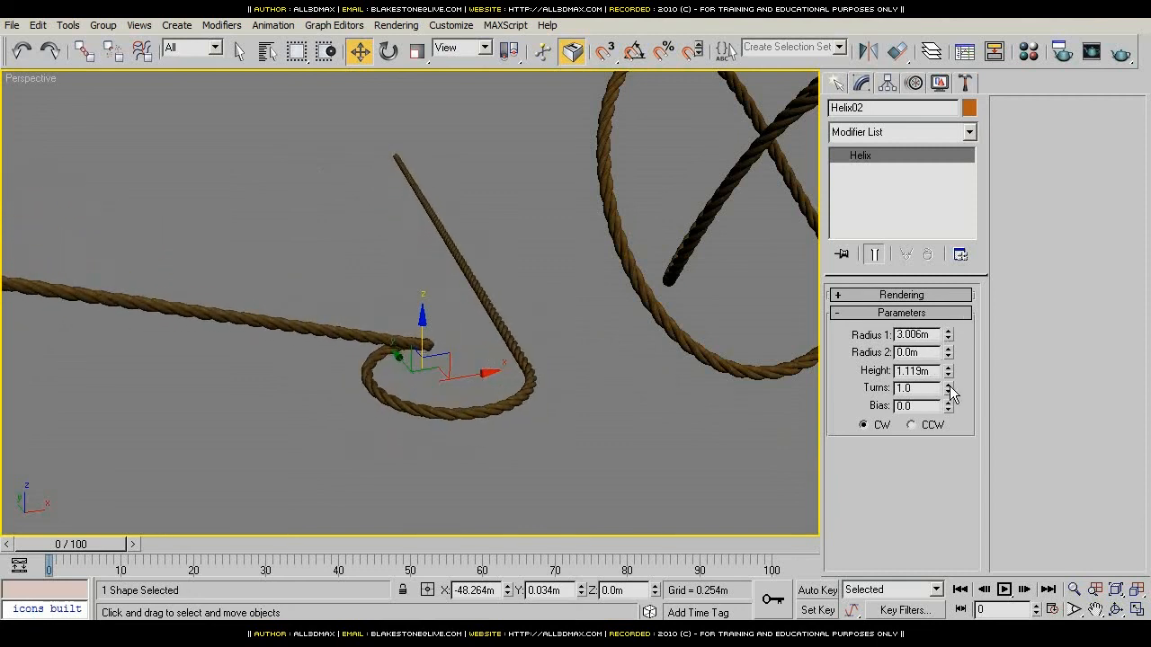
left_click_drag(949, 389, 979, 183)
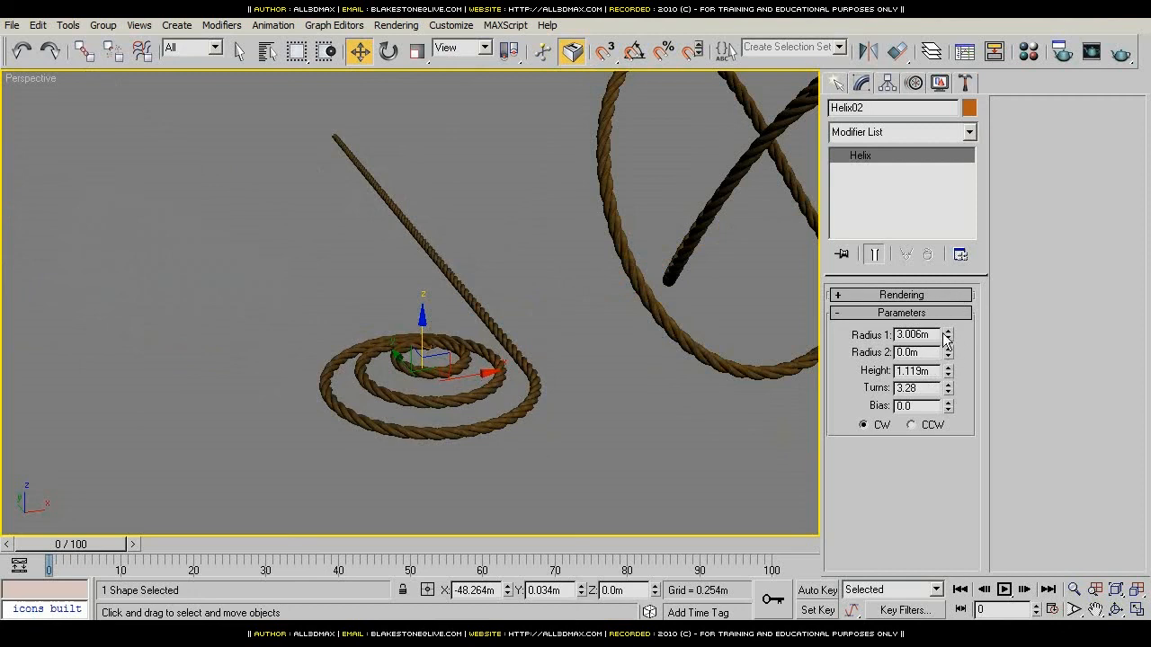
mouse_move(951, 339)
left_mouse_down()
mouse_move(950, 372)
mouse_move(951, 335)
left_mouse_up()
Step: Set Helix02's Radius 1 to about 2.975 m and turns to about 6.33, and the rope's path deform Percent to 49
left_click(491, 318)
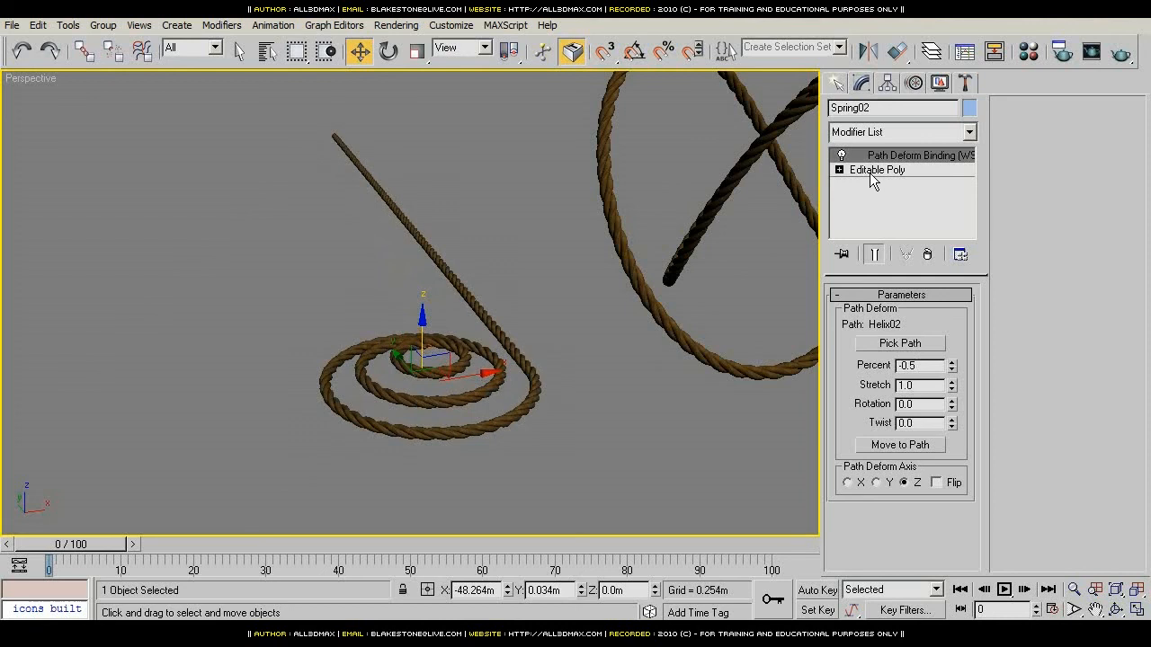
left_click(438, 371)
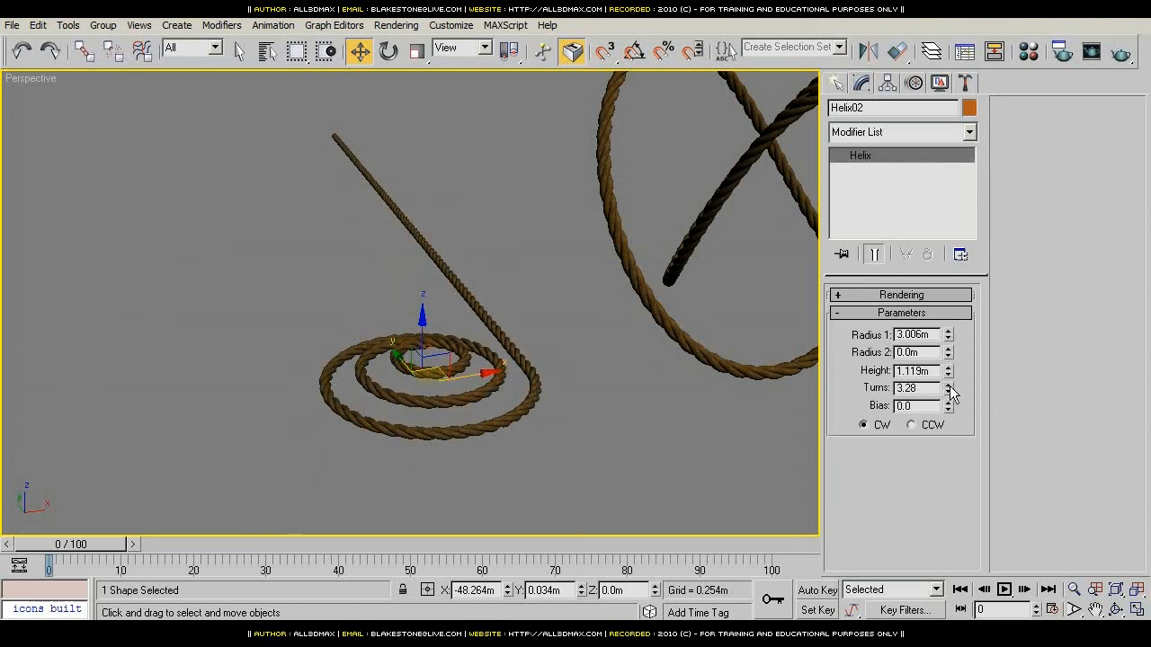
mouse_move(951, 335)
left_mouse_down()
mouse_move(946, 354)
mouse_move(946, 334)
left_mouse_up()
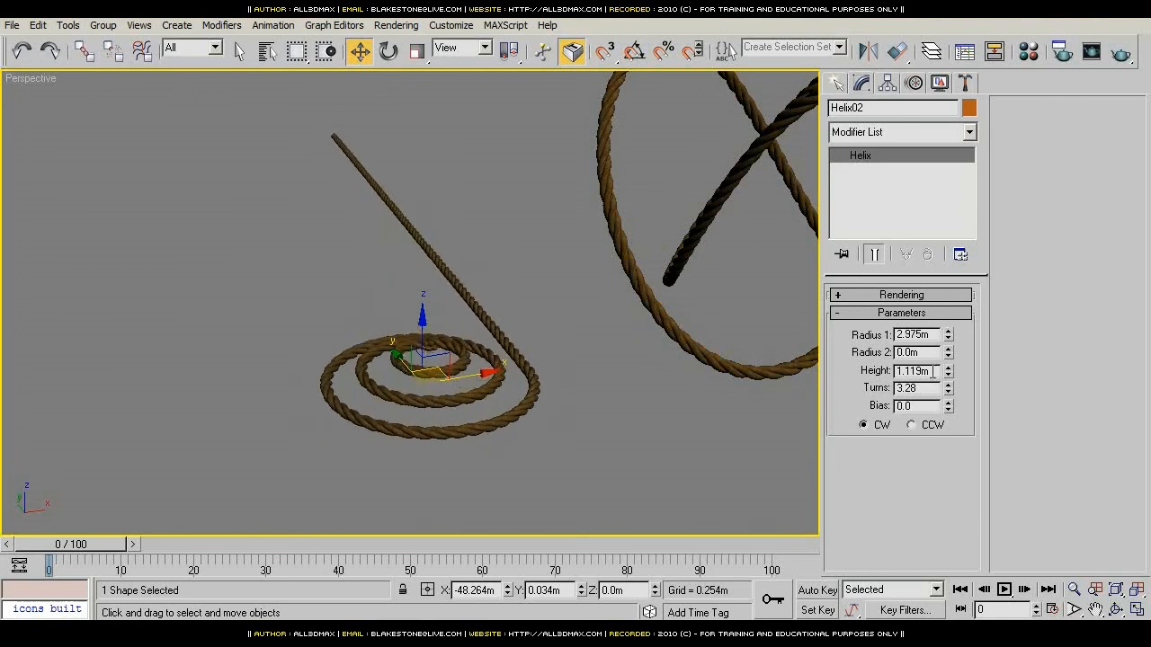
left_click_drag(950, 389, 987, 299)
left_click(511, 344)
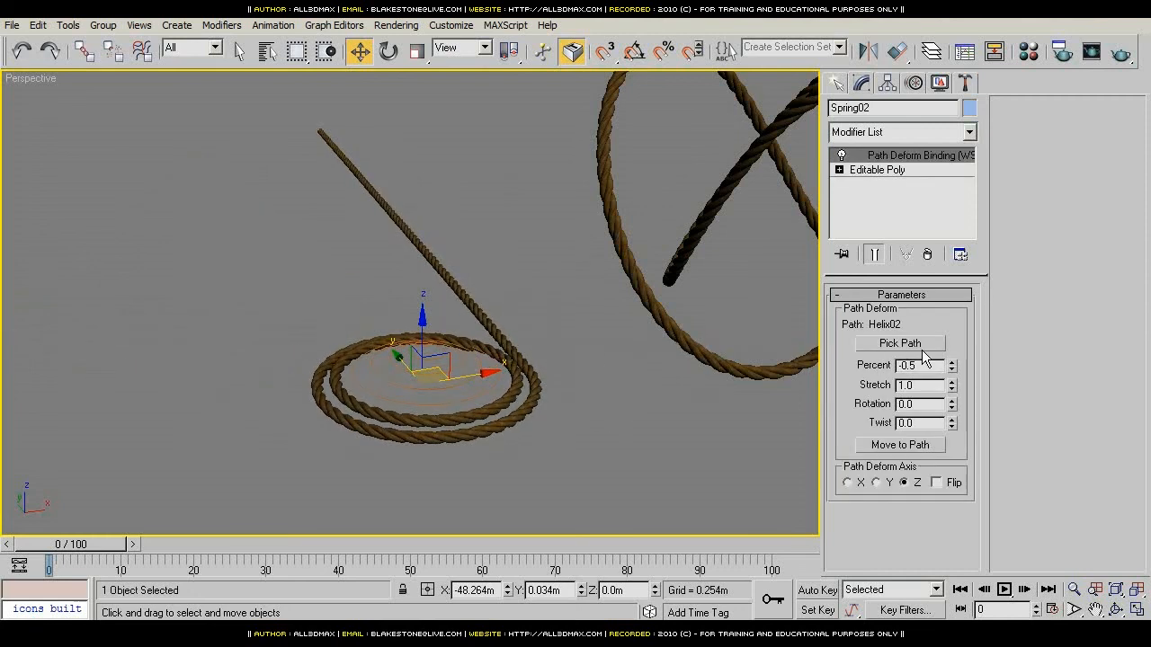
left_click_drag(952, 367, 985, 271)
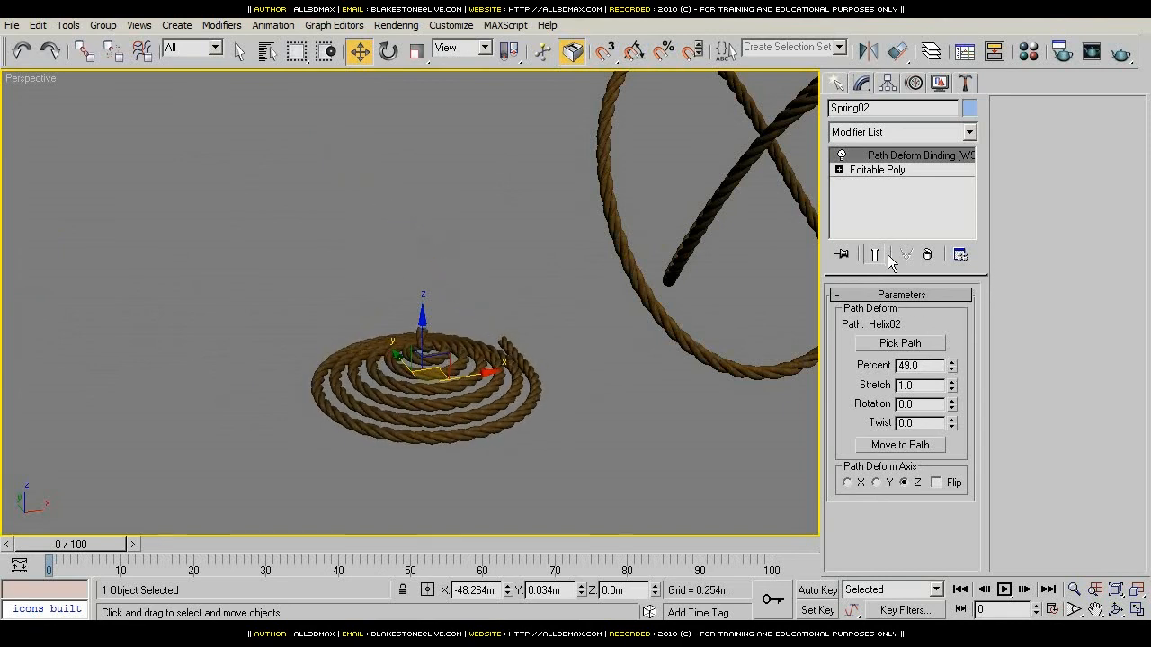
Step: Tighten the flat coil by setting Helix02's turns to about 7.362 and Radius 1 to about 2.344 m
left_click(439, 401)
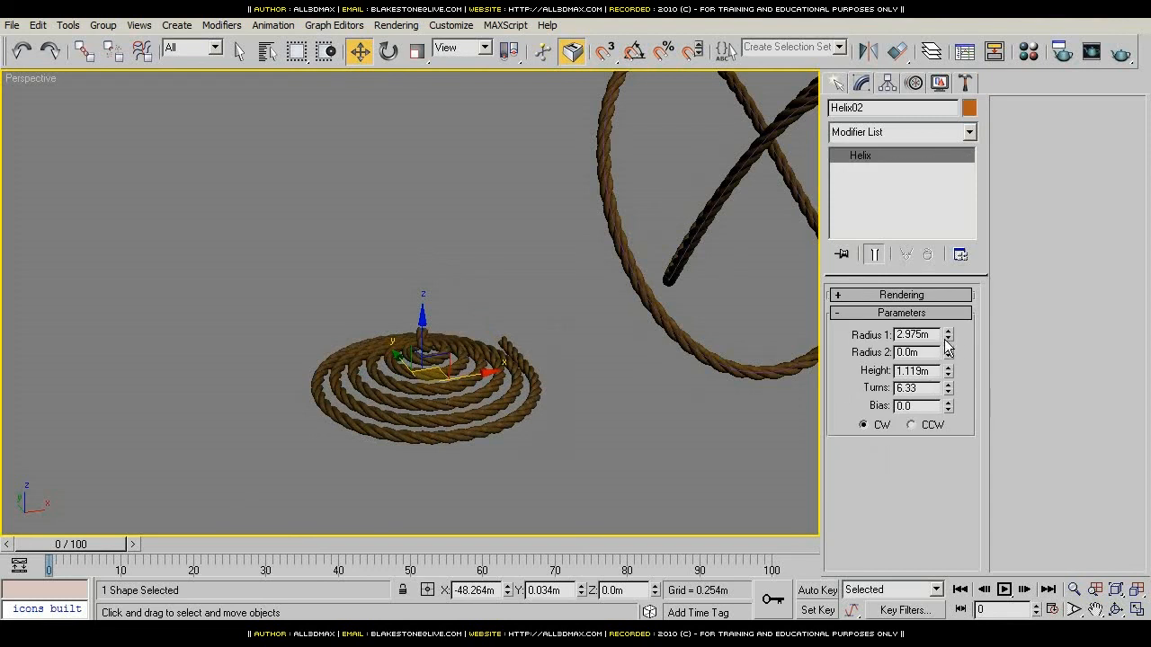
left_click_drag(945, 340, 955, 376)
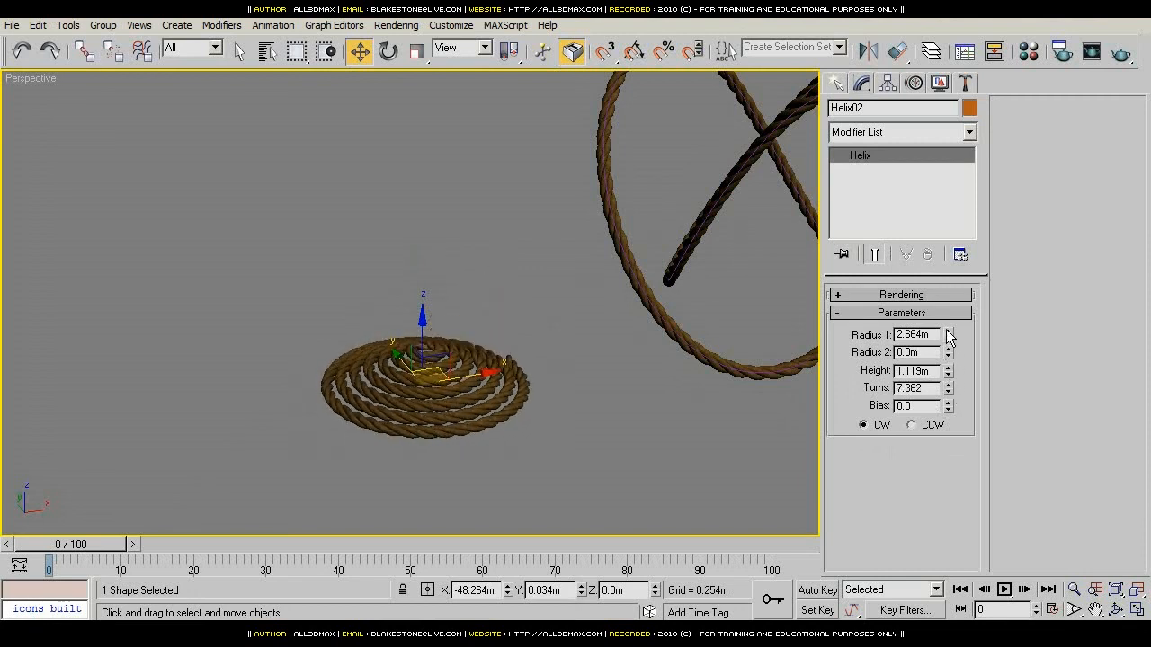
left_click_drag(949, 336, 950, 352)
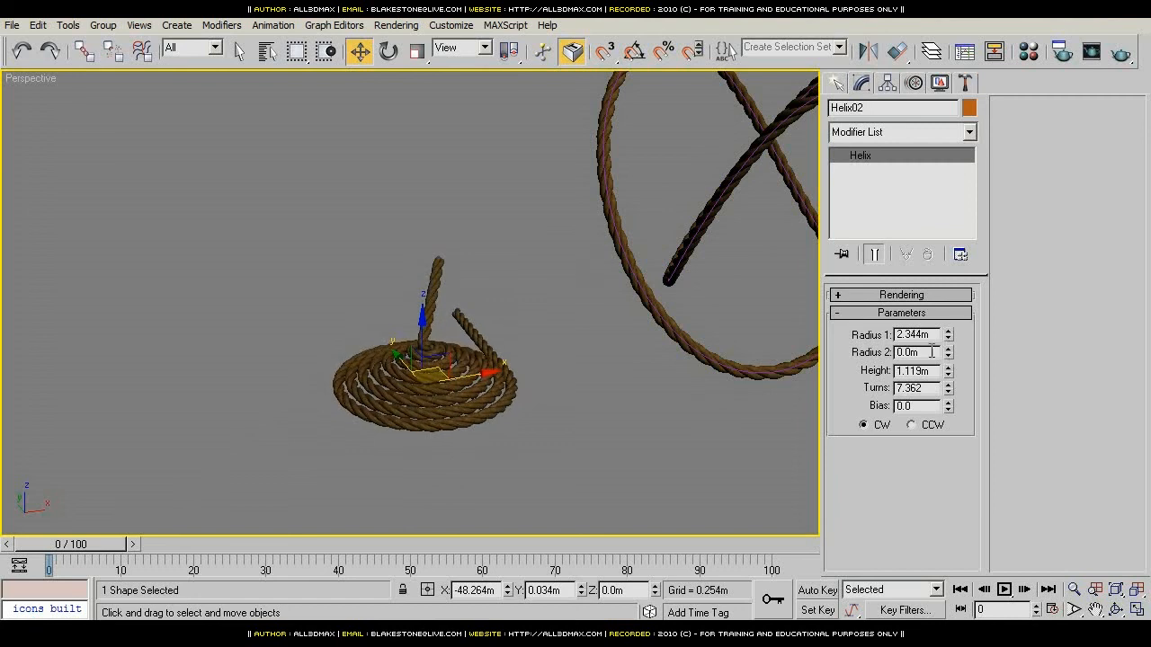
Step: Scale the flat coil's rope up uniformly so its turns thicken and close the gaps between them
key("r")
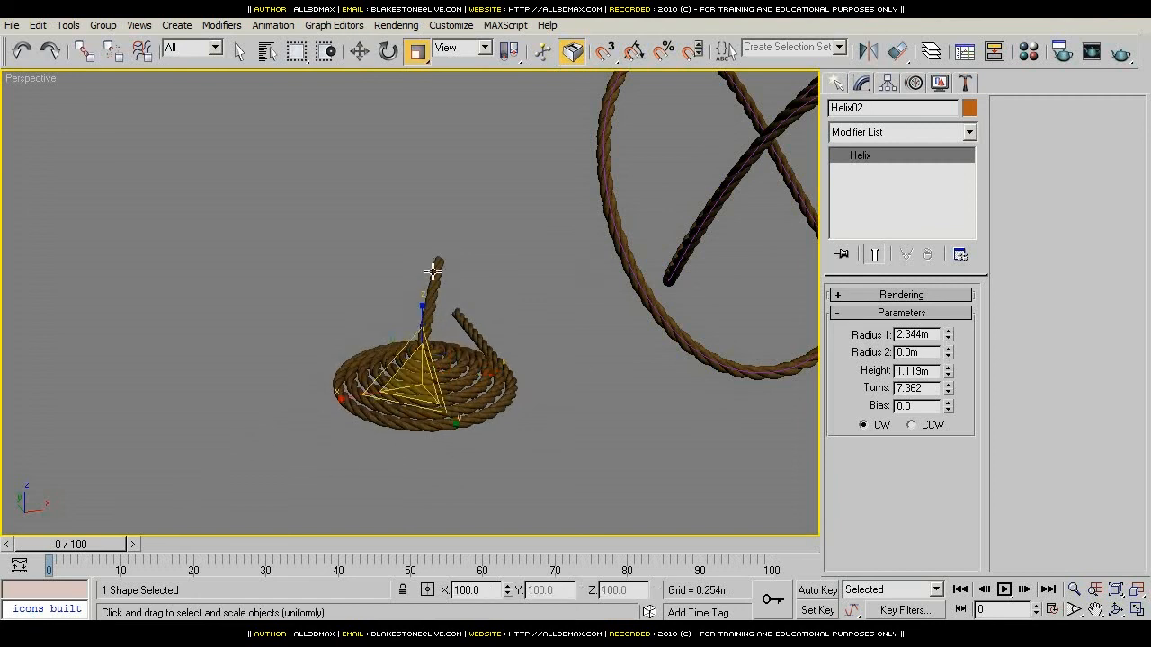
left_click_drag(423, 378, 475, 443)
left_click(482, 415)
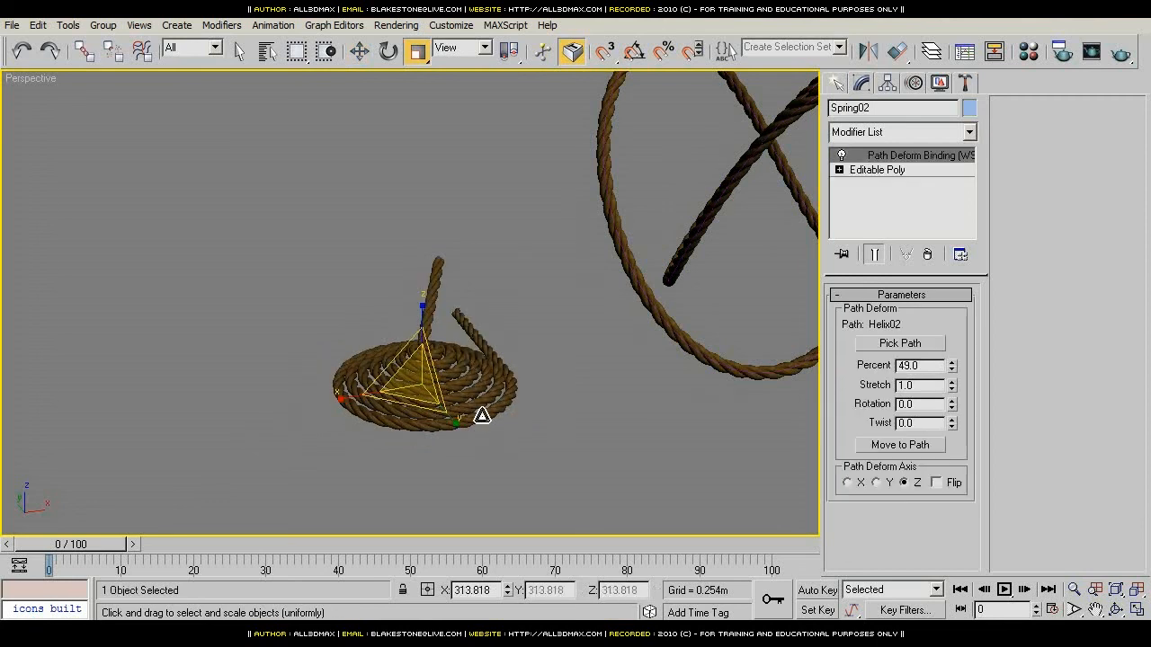
left_click_drag(413, 376, 431, 359)
left_click(358, 51)
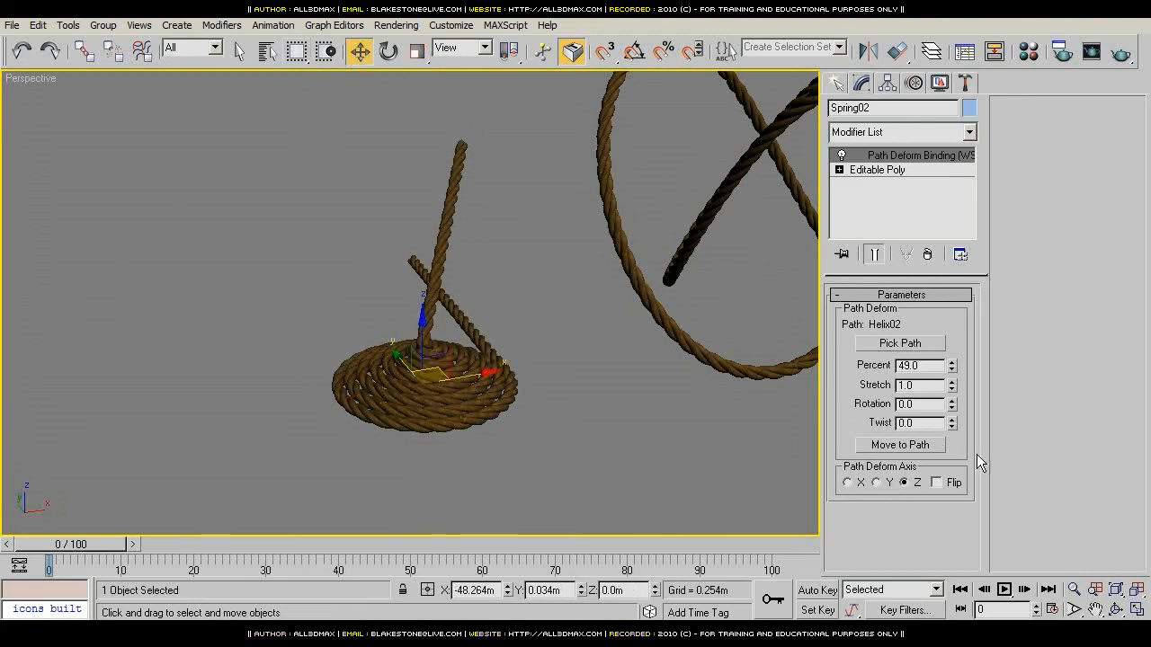
Step: Set the flat coil rope's path deform Percent to 35 to shift the rope along Helix02
left_click(400, 425)
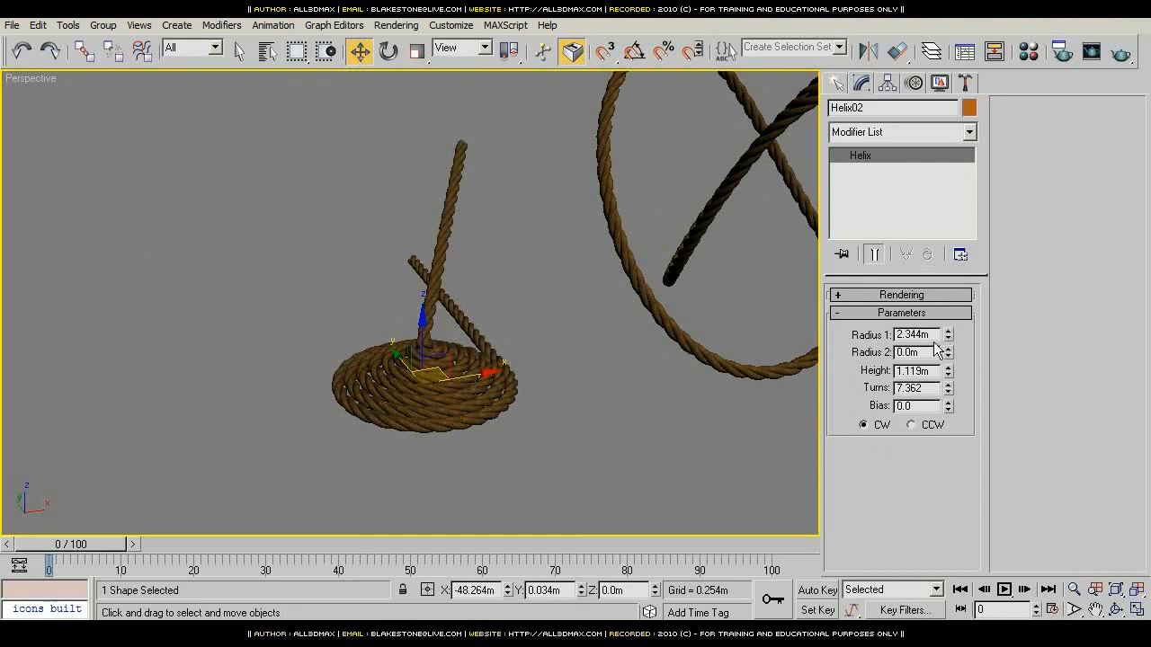
middle_click_drag(684, 369, 396, 359, "alt")
scroll(338, 396, "up", 4)
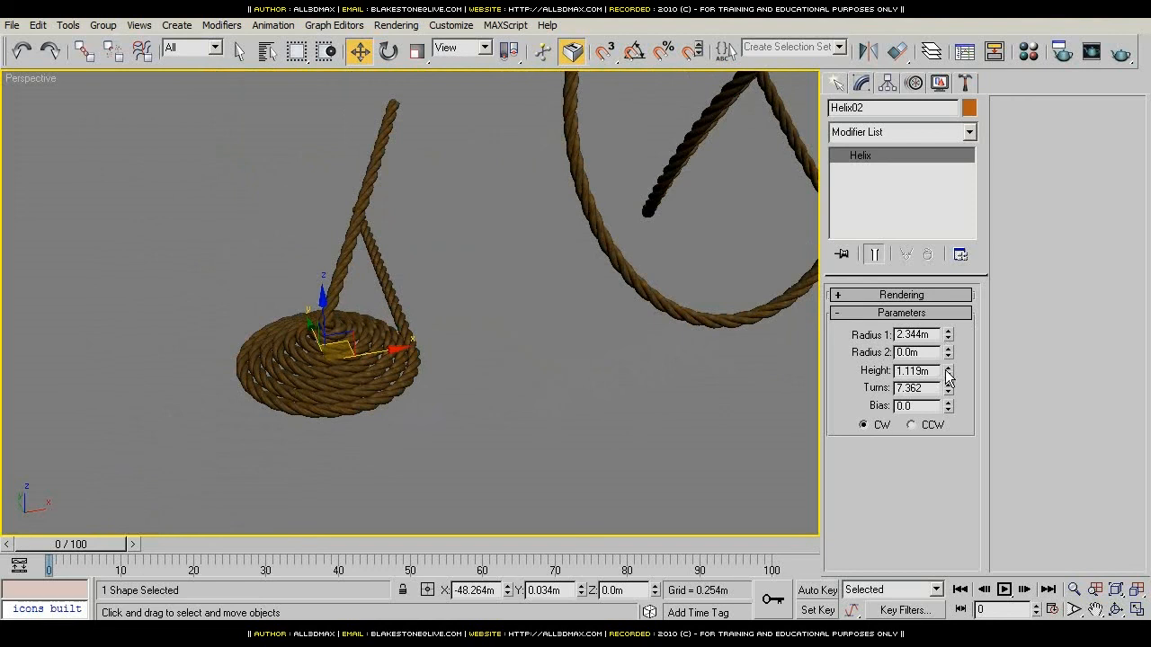
left_click(385, 139)
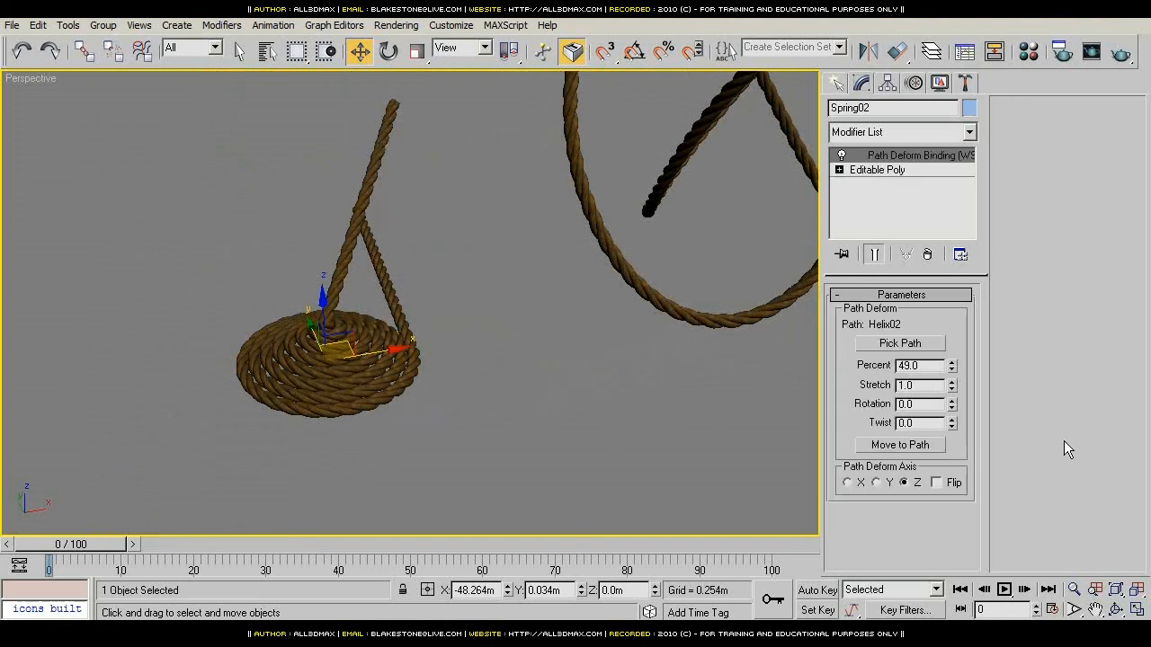
left_click_drag(952, 369, 946, 390)
middle_click_drag(493, 399, 437, 419, "alt")
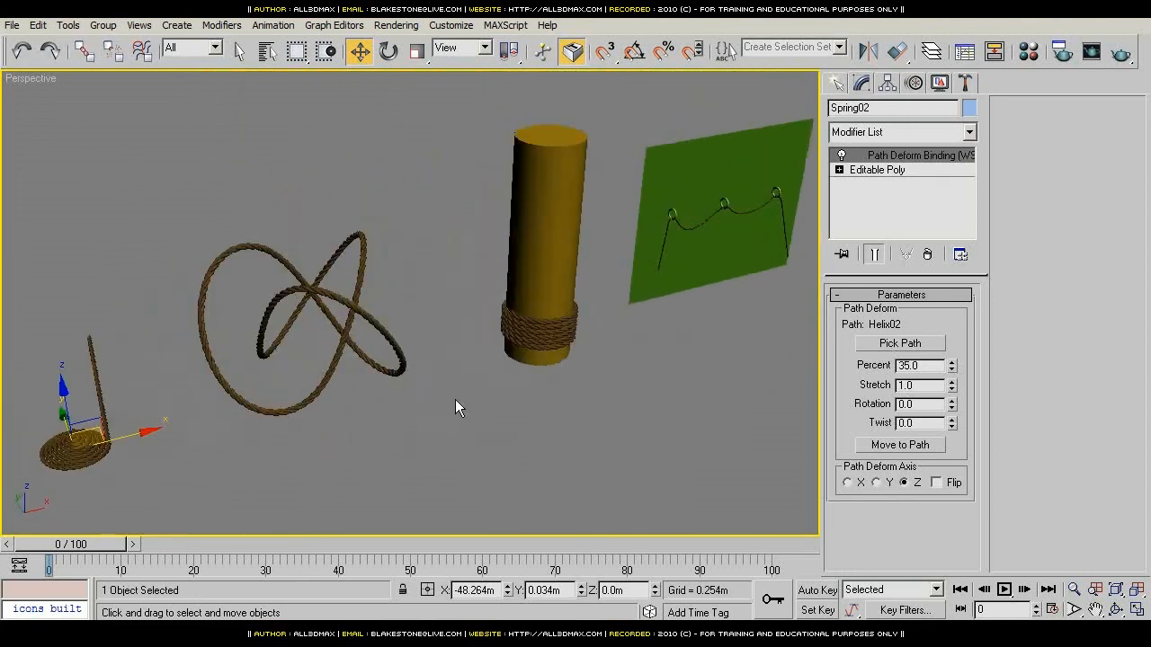